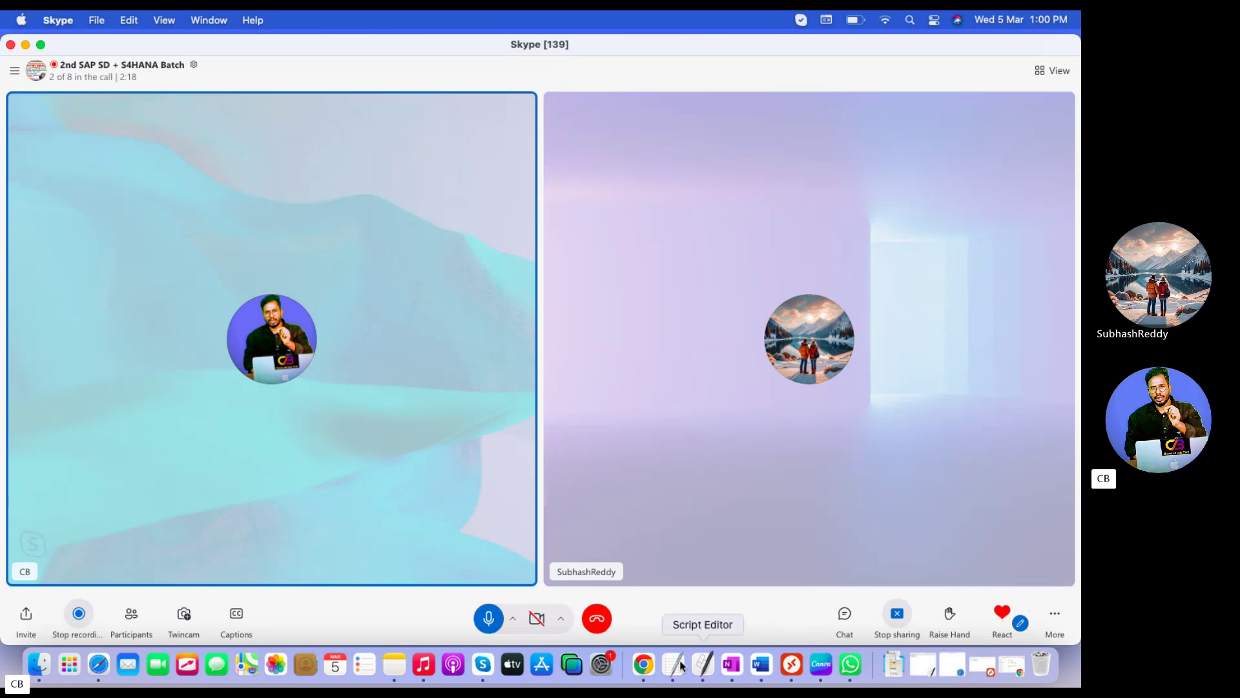
Switch to OneNote and highlight the heading "Route Determination in SAP SD" at the start of the page in yellow
{"action": "left_click", "coordinate": [729, 665]}
{"action": "scroll", "coordinate": [547, 413], "scroll_direction": "up", "scroll_amount": 10}
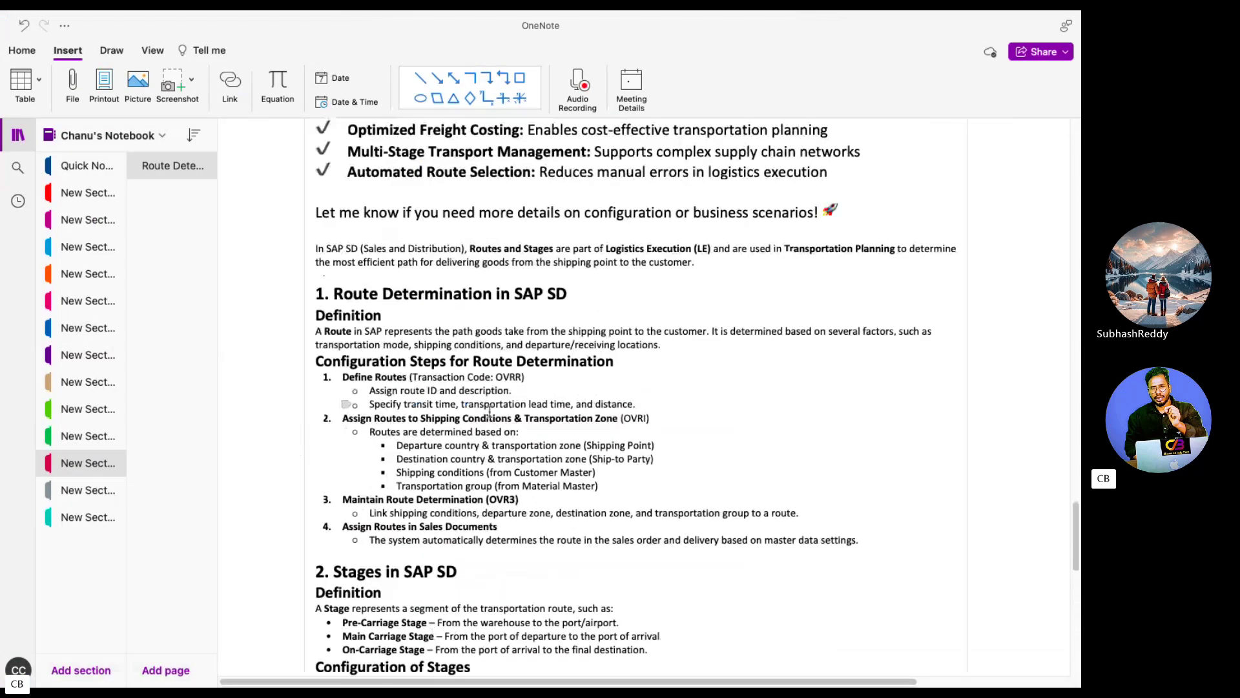
{"action": "scroll", "coordinate": [547, 413], "scroll_direction": "up", "scroll_amount": 15}
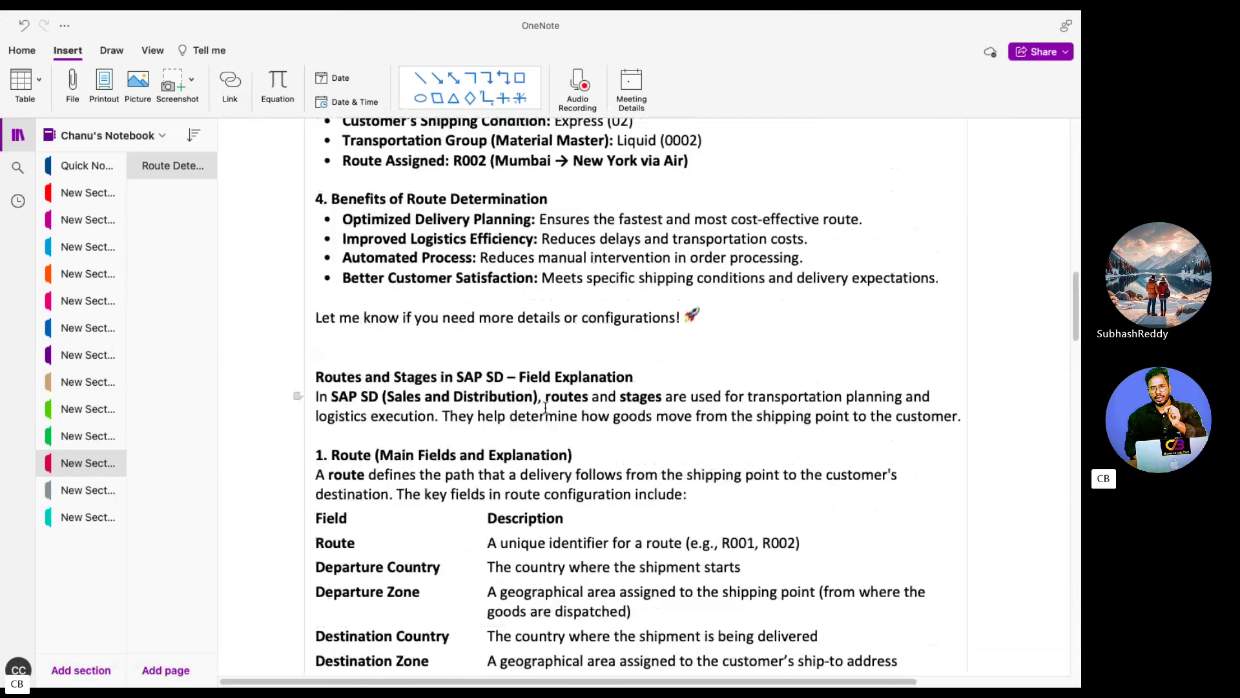
{"action": "scroll", "coordinate": [546, 406], "scroll_direction": "up", "scroll_amount": 15}
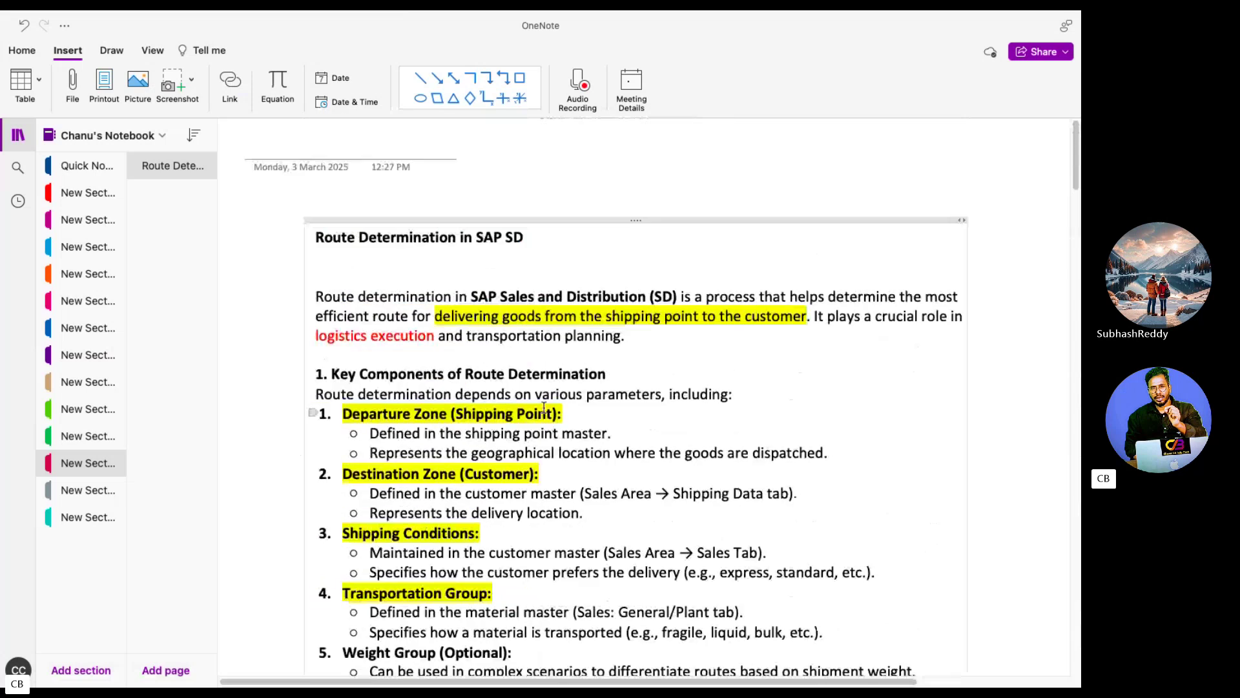
{"action": "left_click_drag", "start_coordinate": [550, 240], "coordinate": [313, 239]}
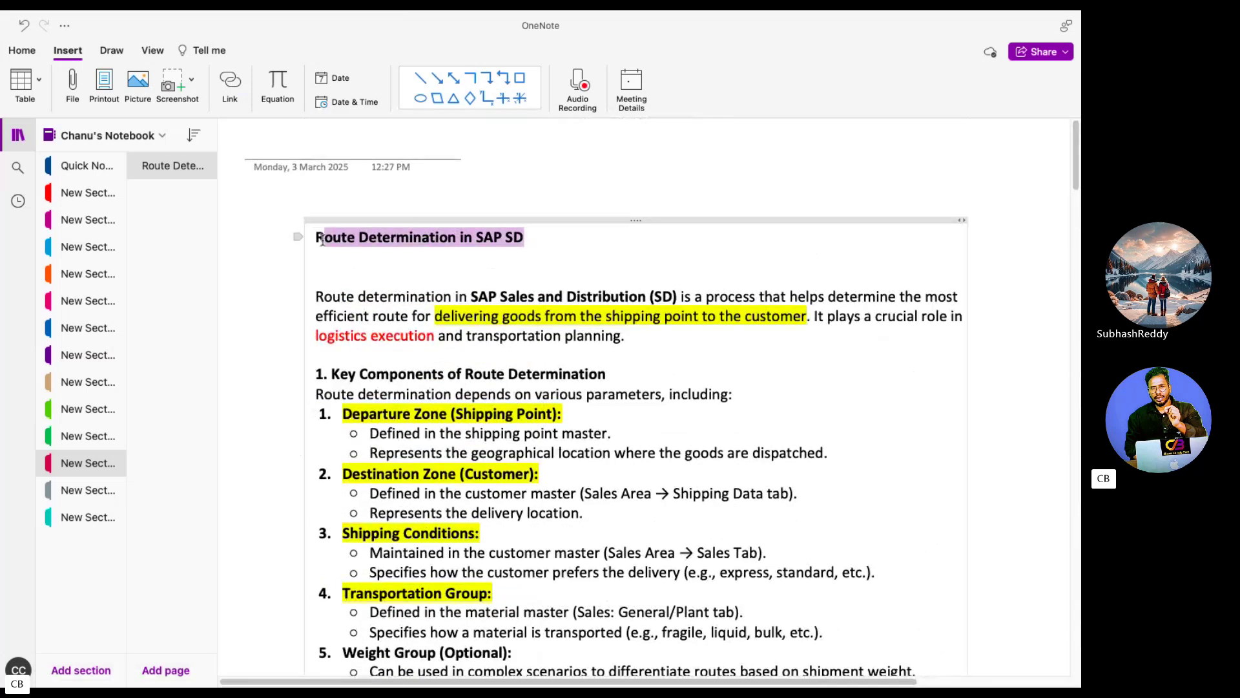
{"action": "left_click", "coordinate": [22, 51]}
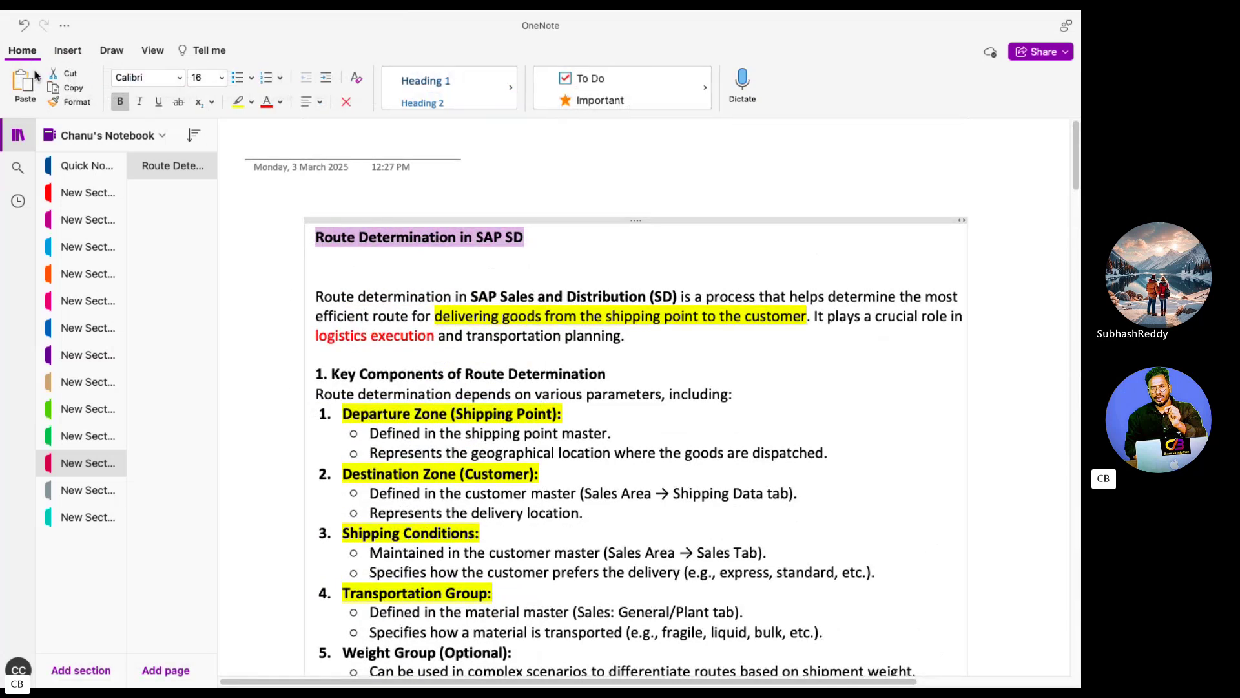
{"action": "left_click", "coordinate": [238, 102]}
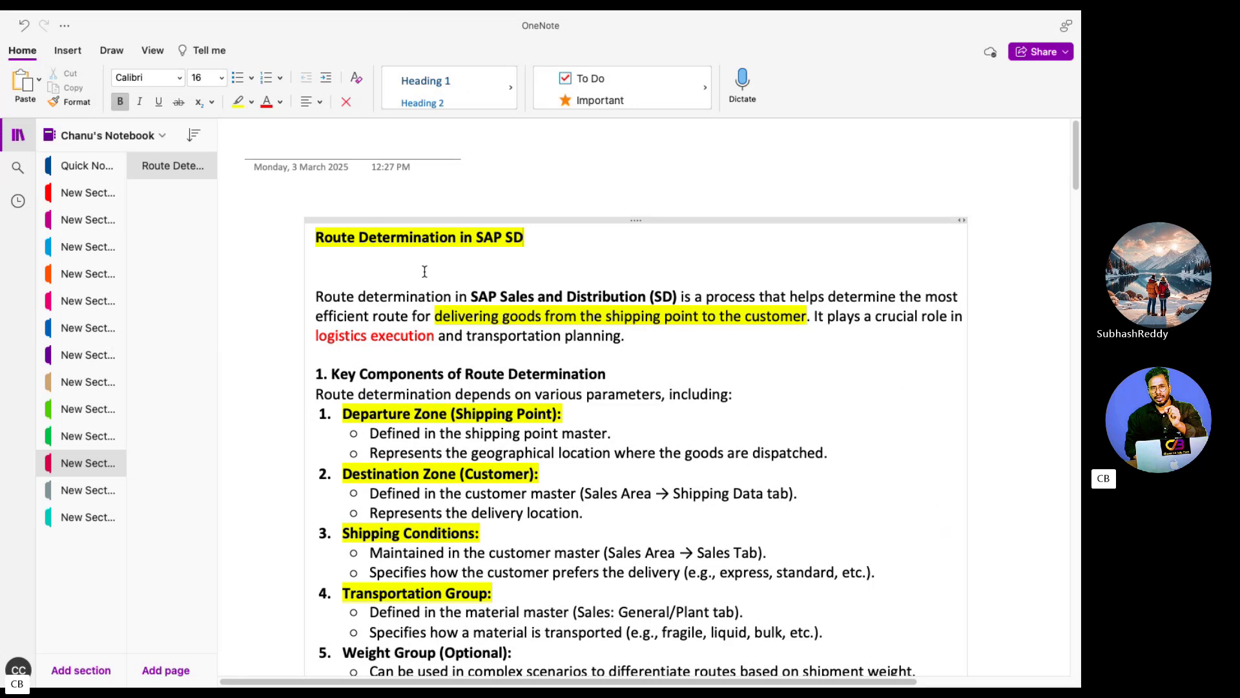
Set the font size of all the route determination notes, from the heading through the final SAP tables list, to 26
{"action": "left_click_drag", "start_coordinate": [318, 236], "coordinate": [664, 332]}
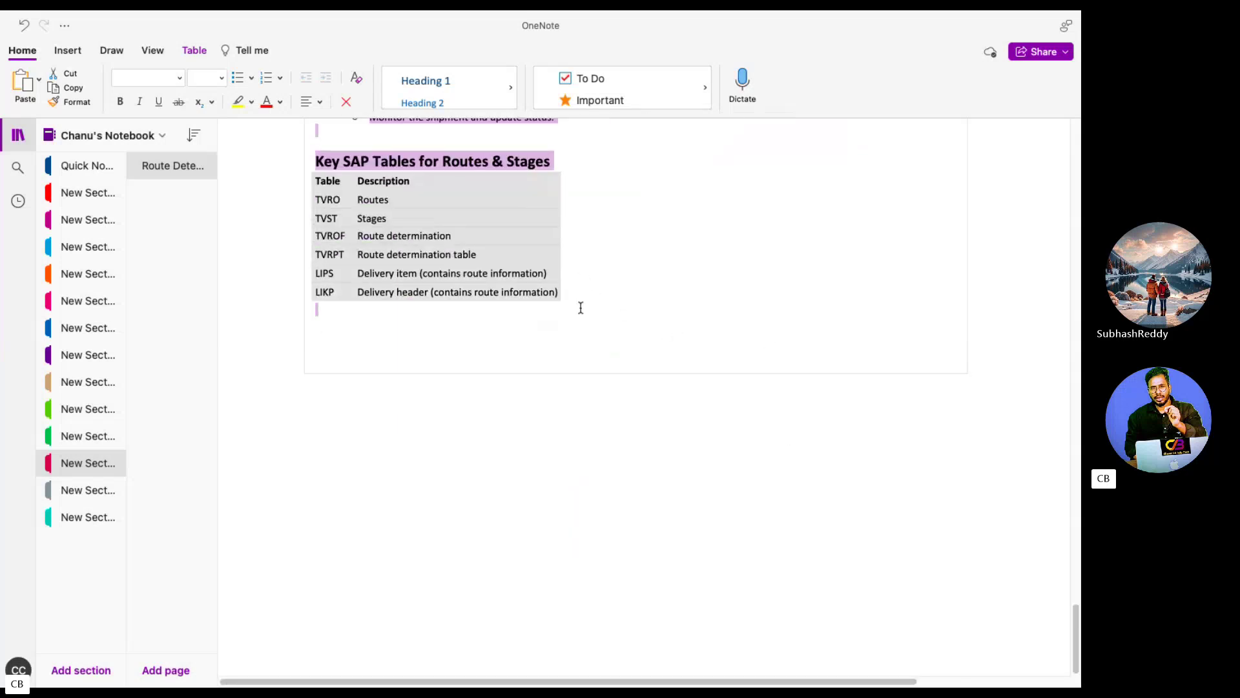
{"action": "left_click", "coordinate": [222, 78]}
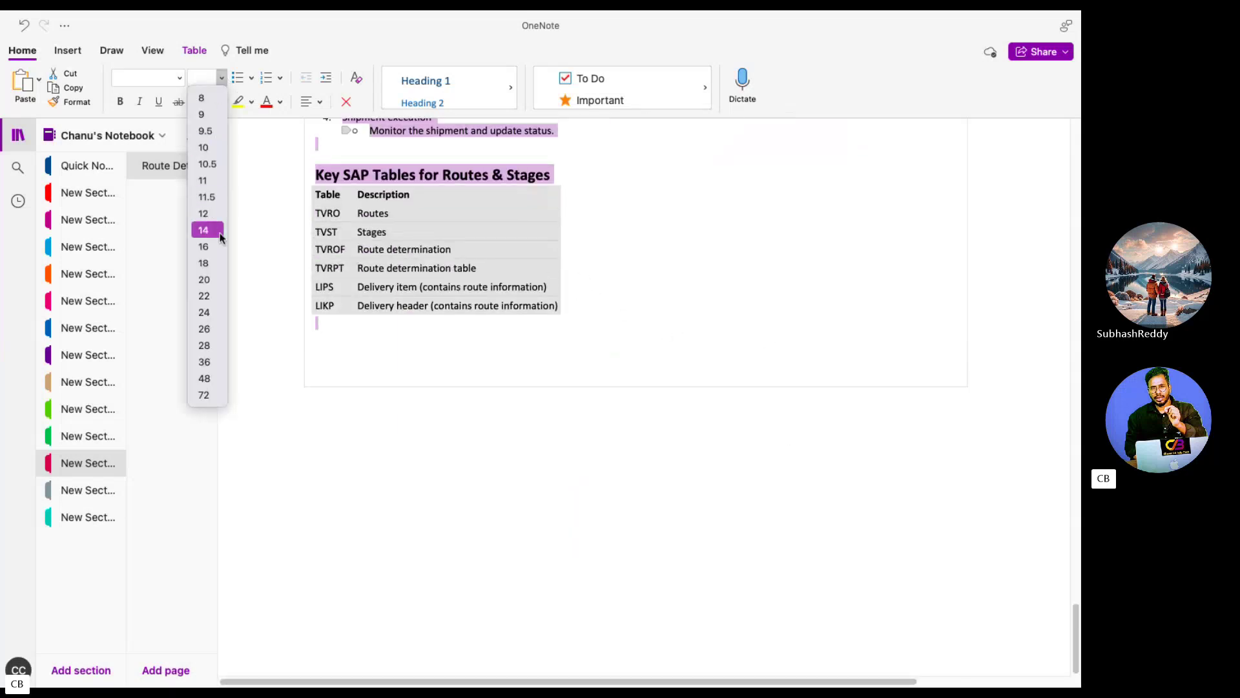
{"action": "left_click", "coordinate": [205, 329]}
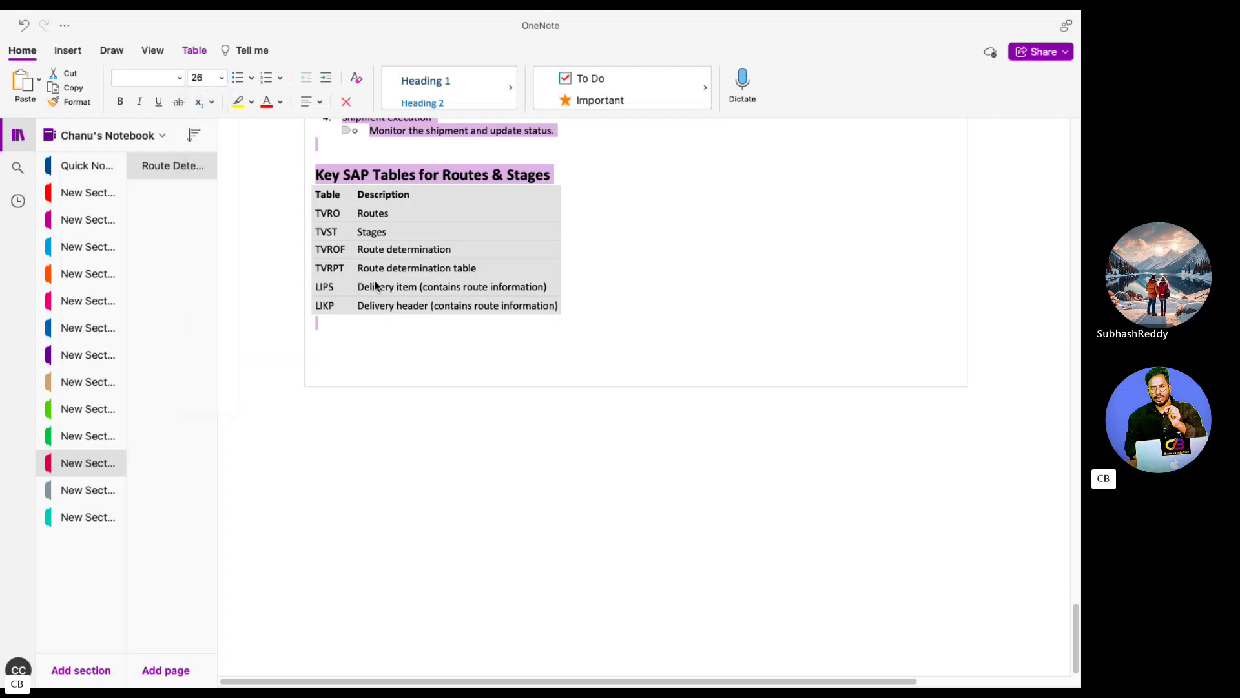
{"action": "scroll", "coordinate": [494, 275], "scroll_direction": "up", "scroll_amount": 20}
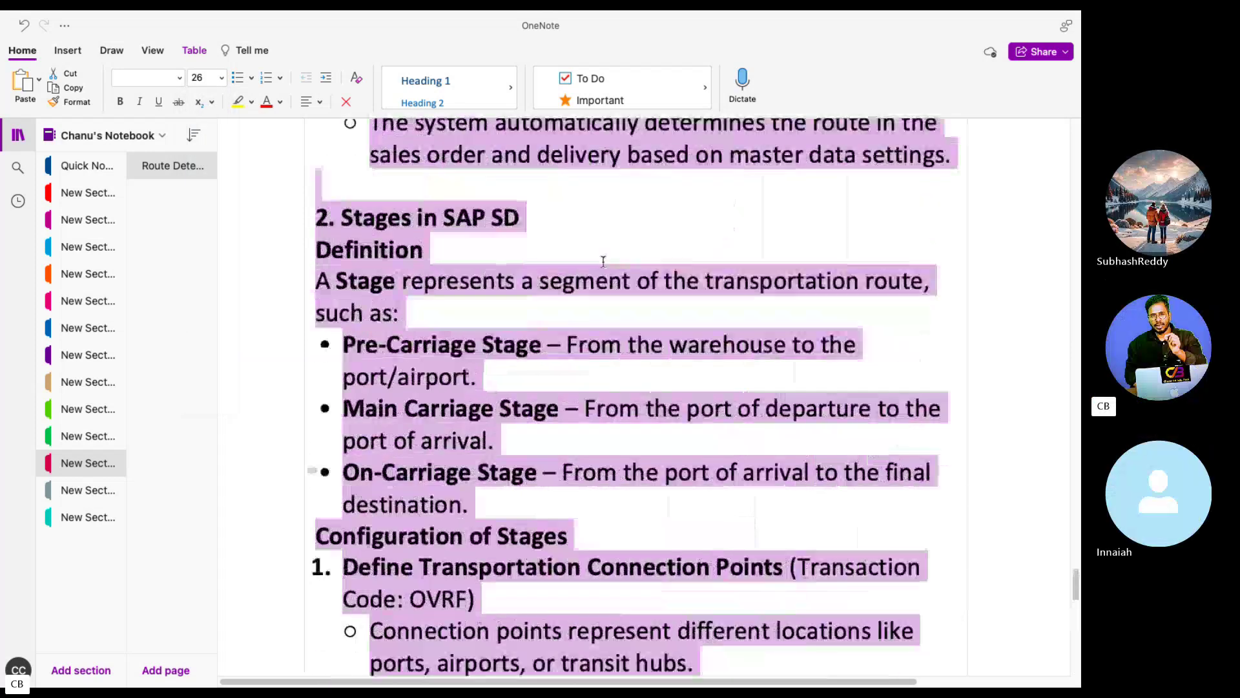
{"action": "scroll", "coordinate": [589, 215], "scroll_direction": "up", "scroll_amount": 10}
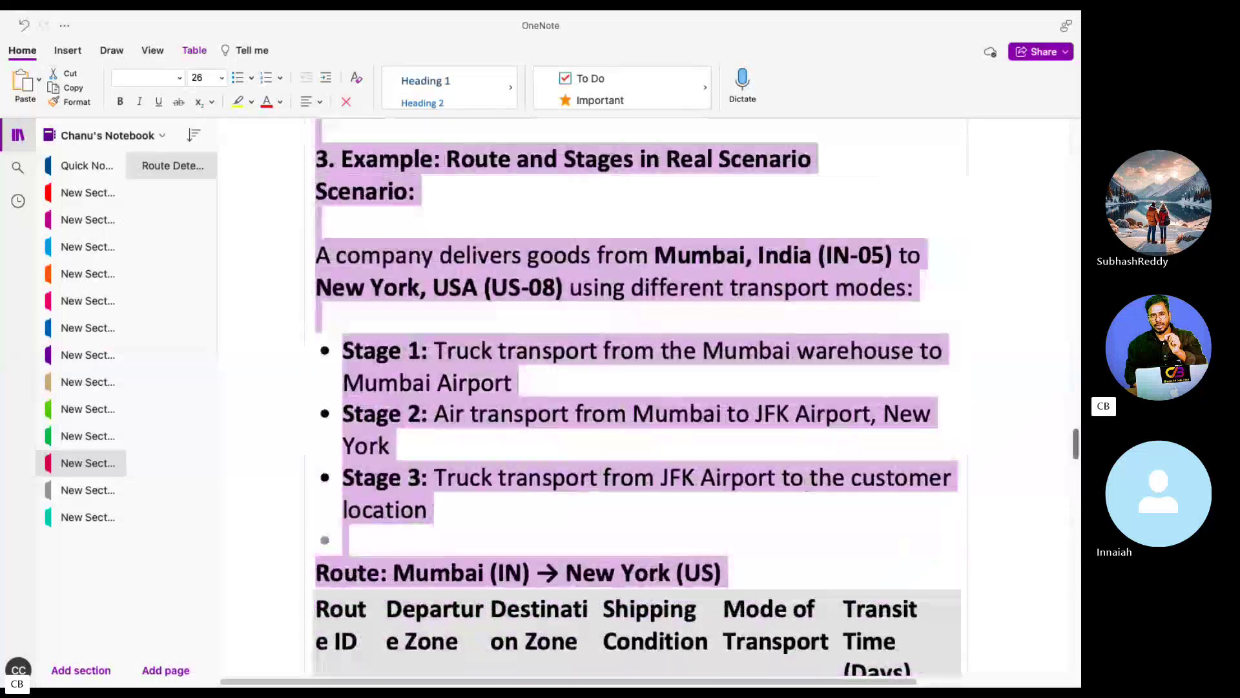
{"action": "left_click_drag", "start_coordinate": [1075, 438], "coordinate": [1073, 131]}
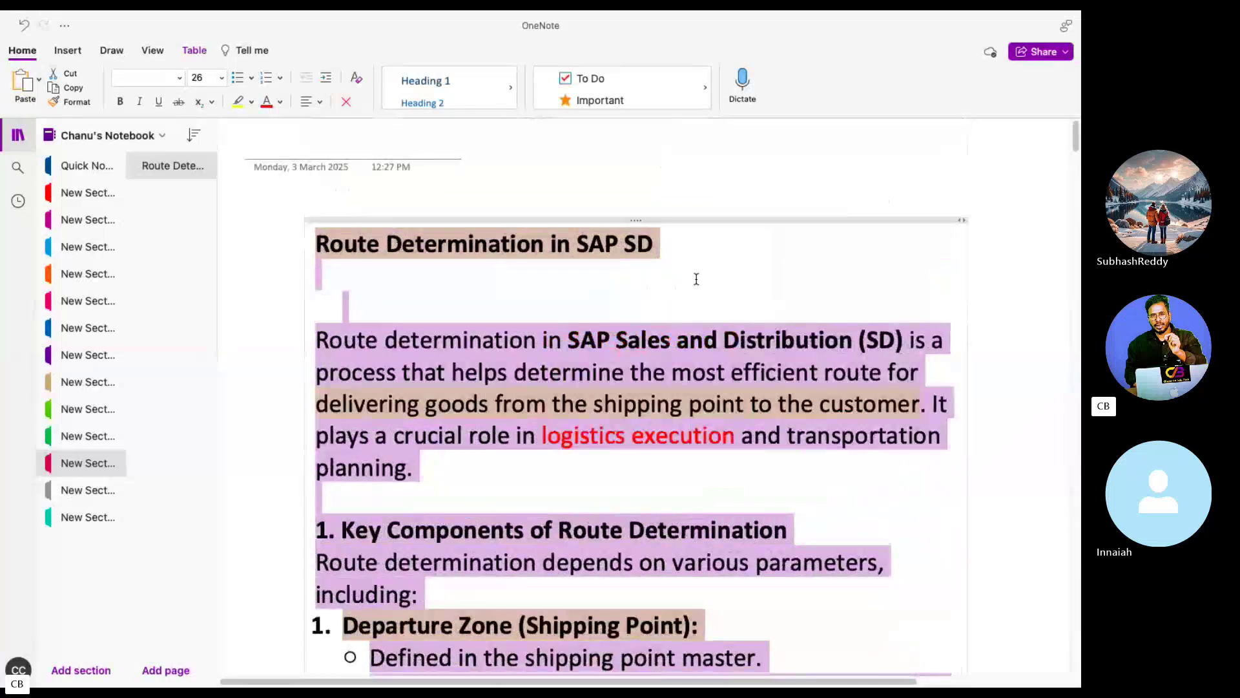
{"action": "left_click", "coordinate": [696, 277]}
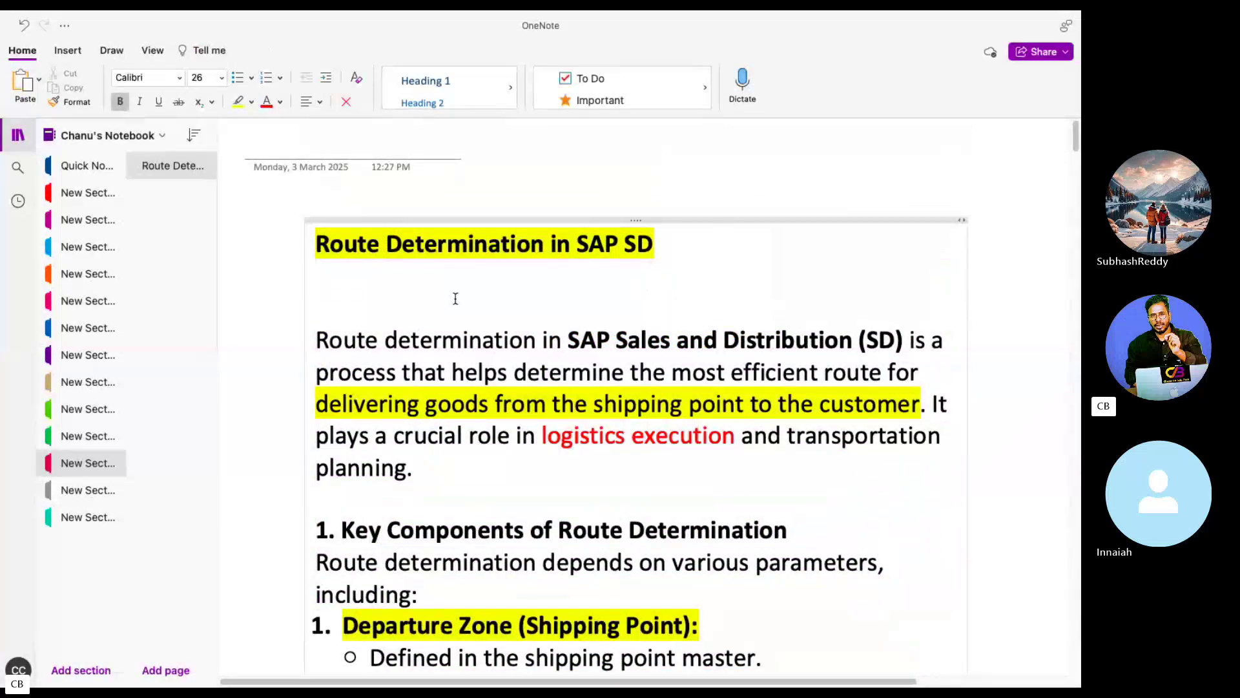
Switch to the SAP system and start transaction VA01 to create a sales order
{"action": "key", "text": "ctrl+Left"}
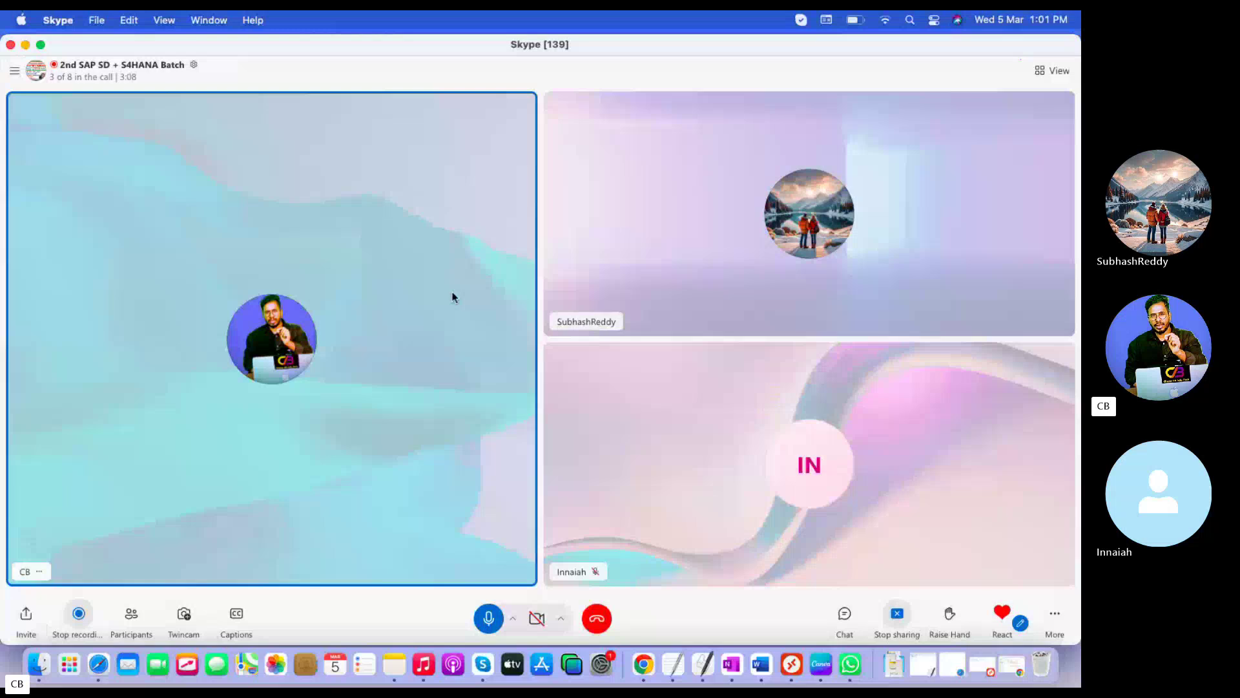
{"action": "key", "text": "ctrl+Right"}
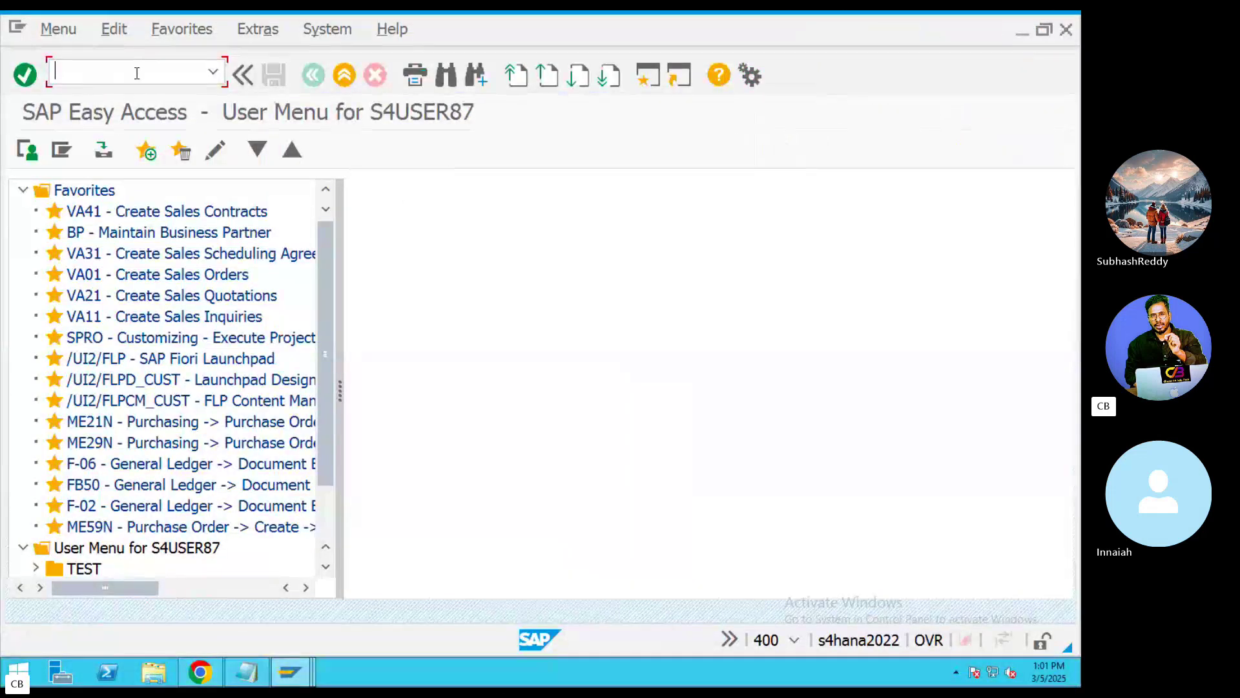
{"action": "type", "text": "VA01"}
{"action": "key", "text": "Return"}
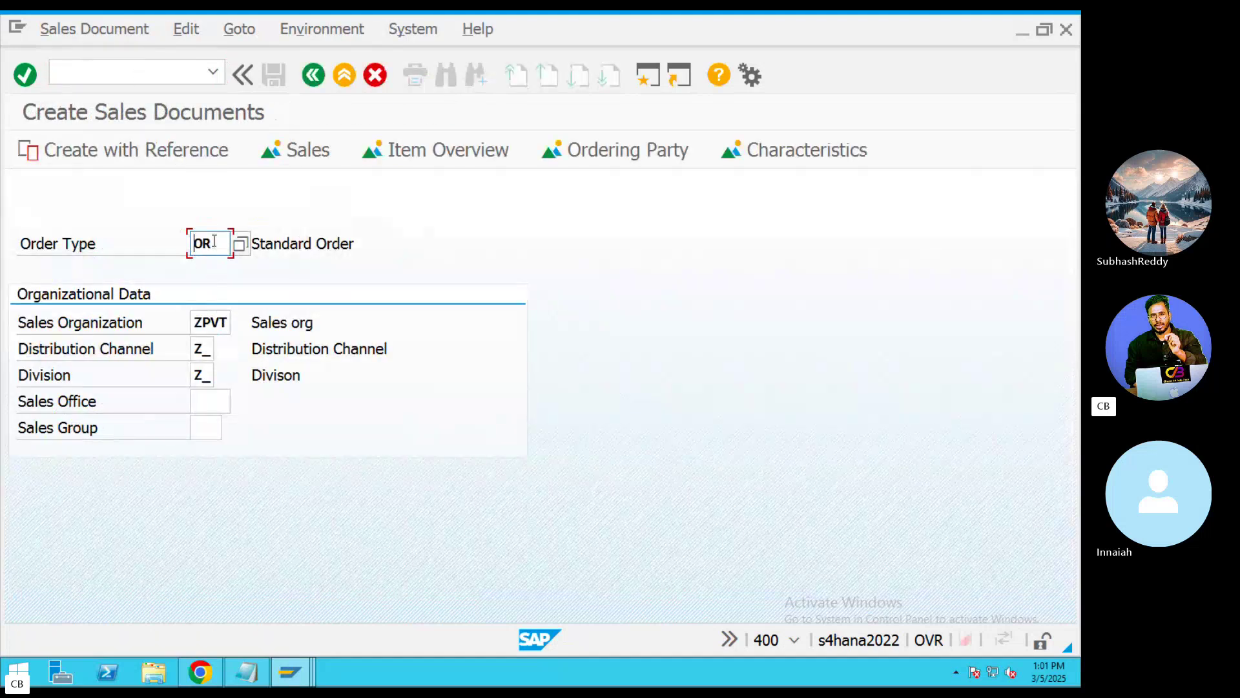
Set the sales organization for the standard order (OR) to REL4
{"action": "left_click", "coordinate": [228, 319]}
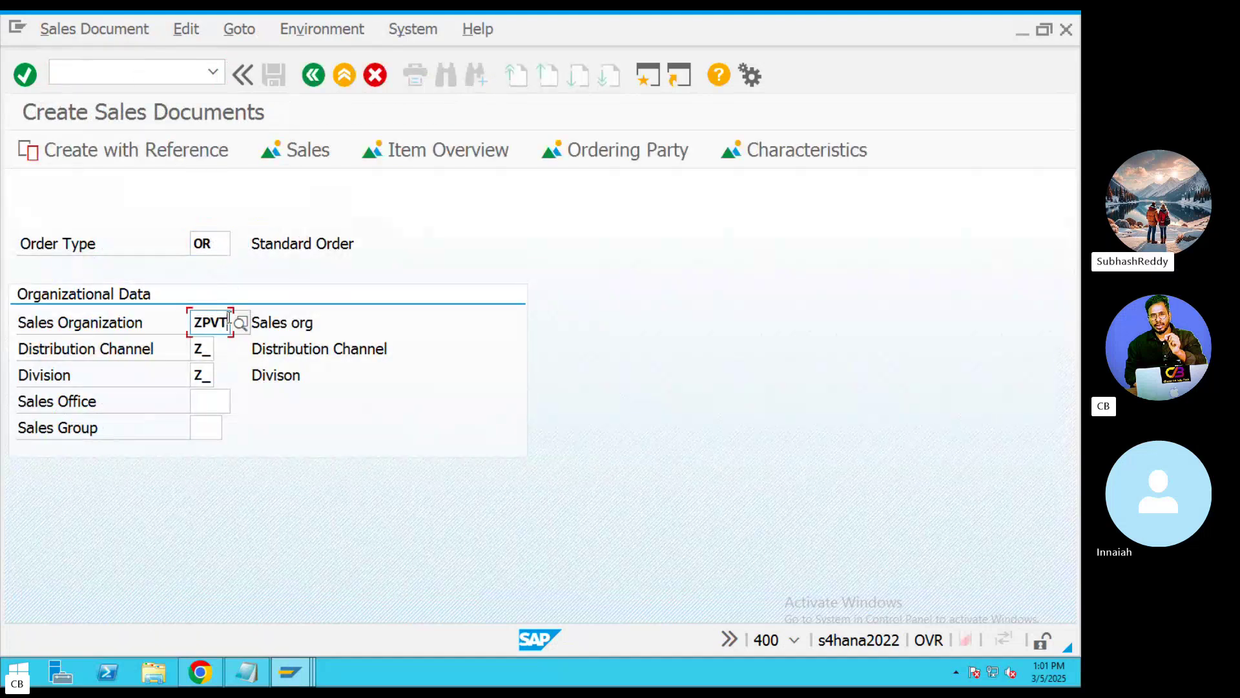
{"action": "key", "text": "BackSpace"}
{"action": "key", "text": "BackSpace"}
{"action": "key", "text": "BackSpace"}
{"action": "key", "text": "BackSpace"}
{"action": "type", "text": "REL4"}
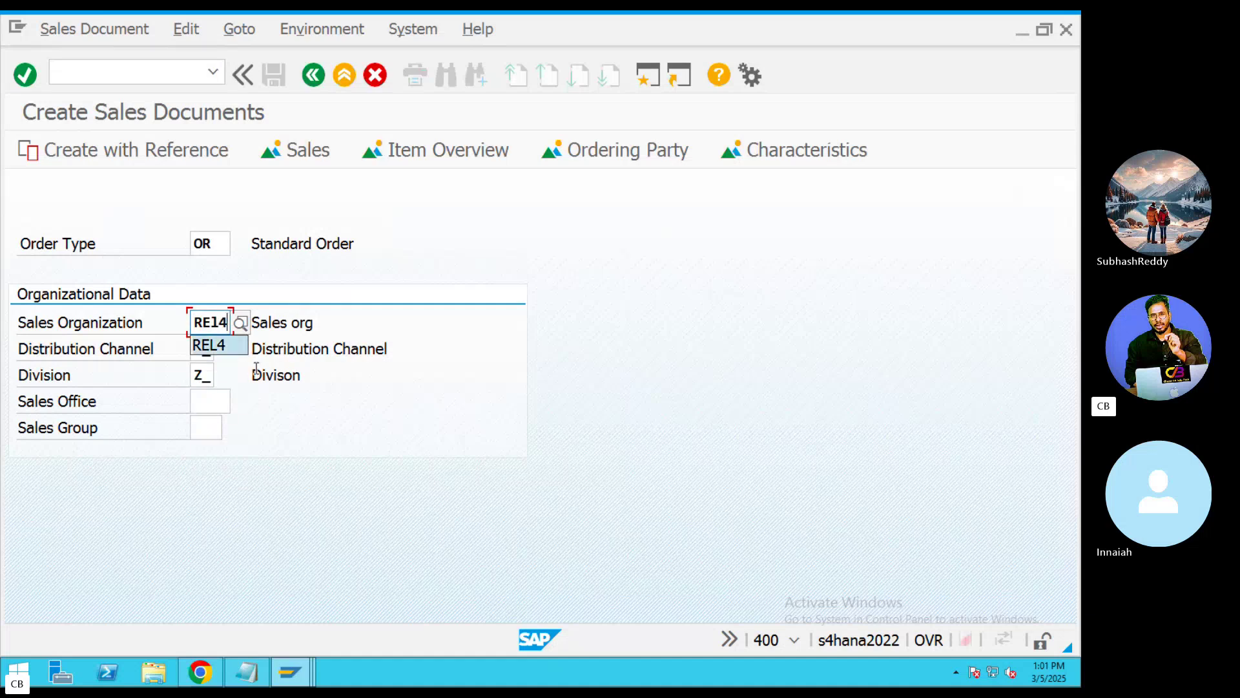
{"action": "left_click", "coordinate": [212, 350]}
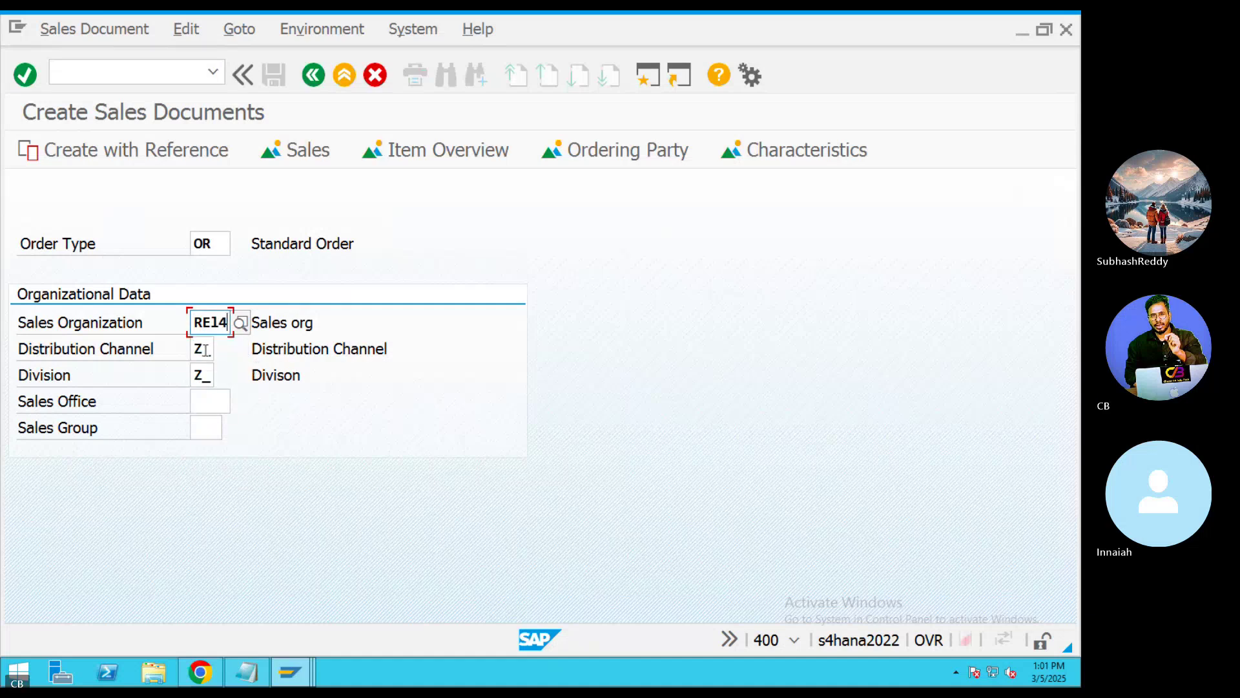
Set both the distribution channel and the division to R*, and continue to the standard order overview
{"action": "left_click", "coordinate": [213, 350]}
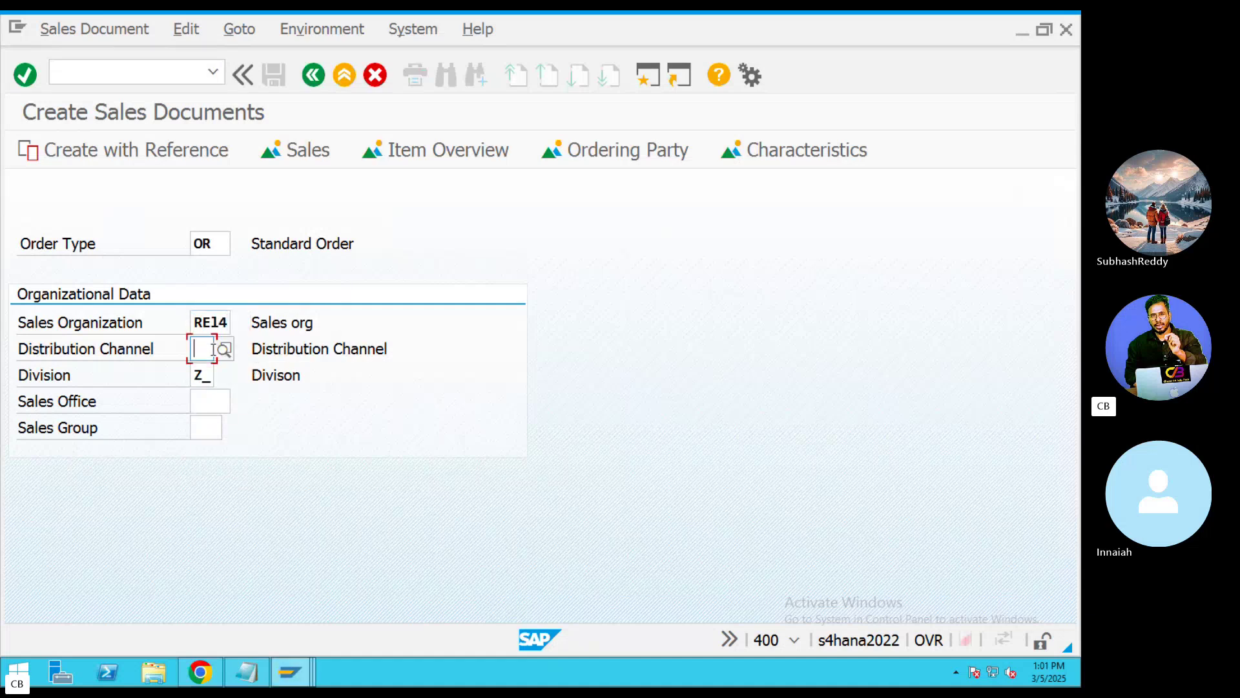
{"action": "key", "text": "BackSpace"}
{"action": "key", "text": "BackSpace"}
{"action": "type", "text": "r*"}
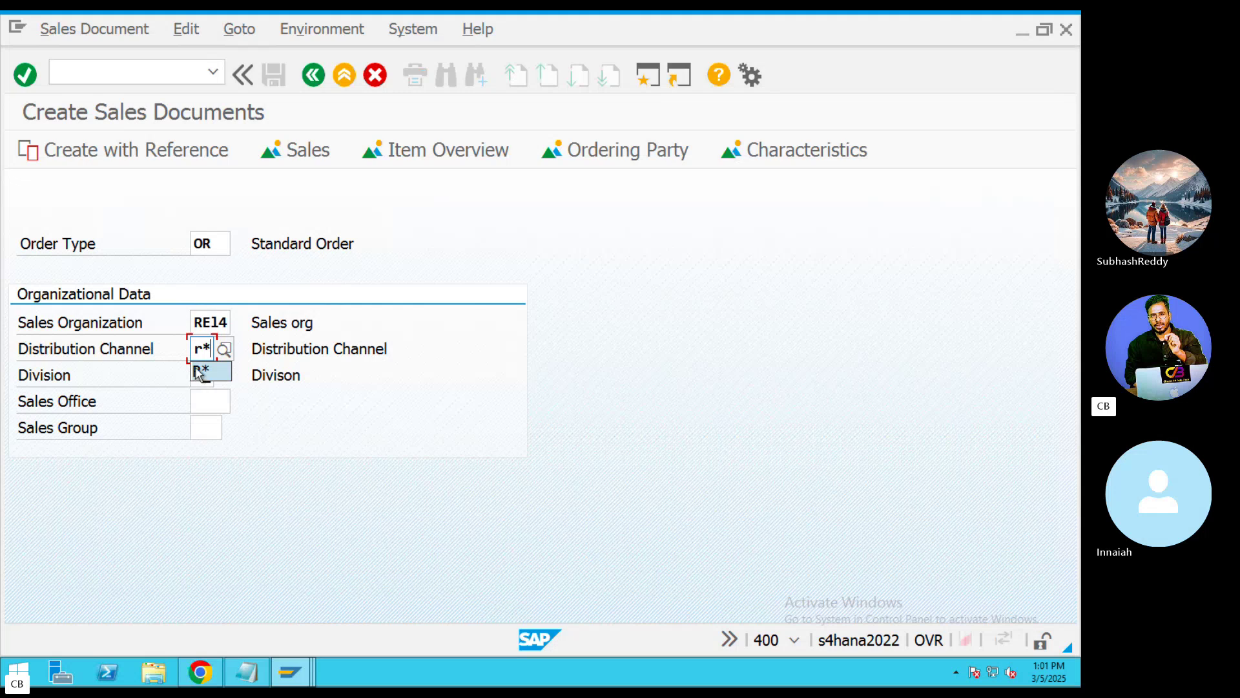
{"action": "left_click", "coordinate": [194, 372]}
{"action": "left_click", "coordinate": [212, 377]}
{"action": "key", "text": "BackSpace"}
{"action": "key", "text": "BackSpace"}
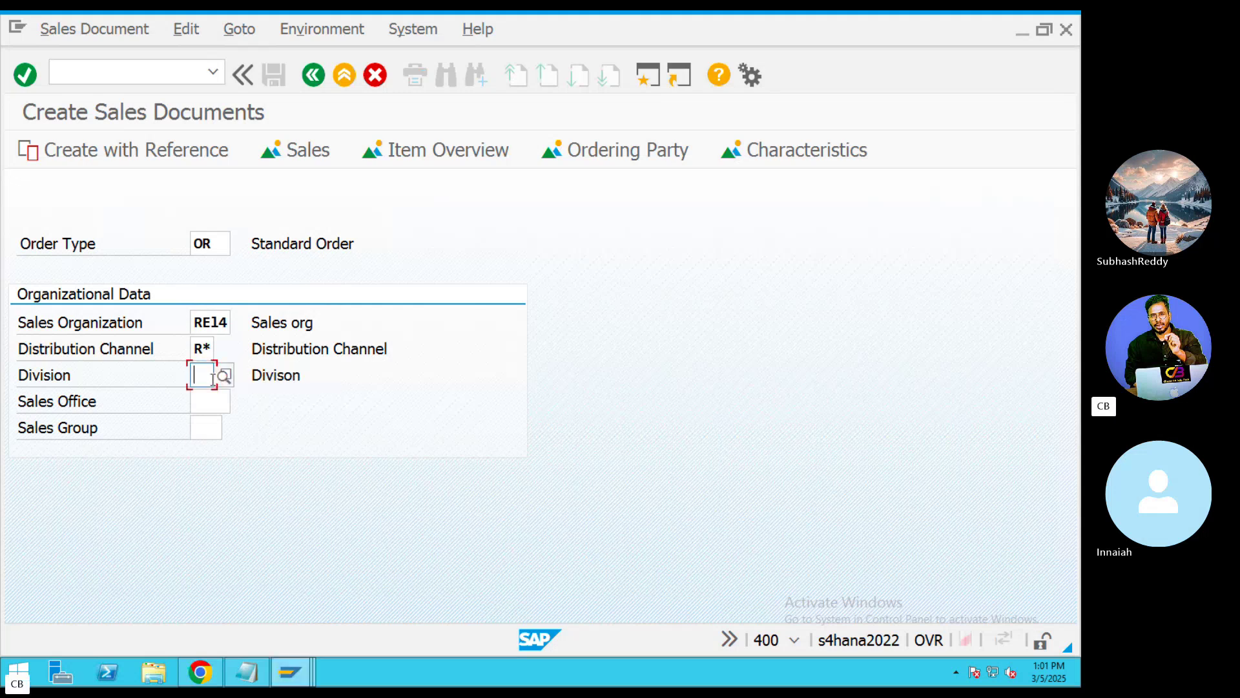
{"action": "type", "text": "r*"}
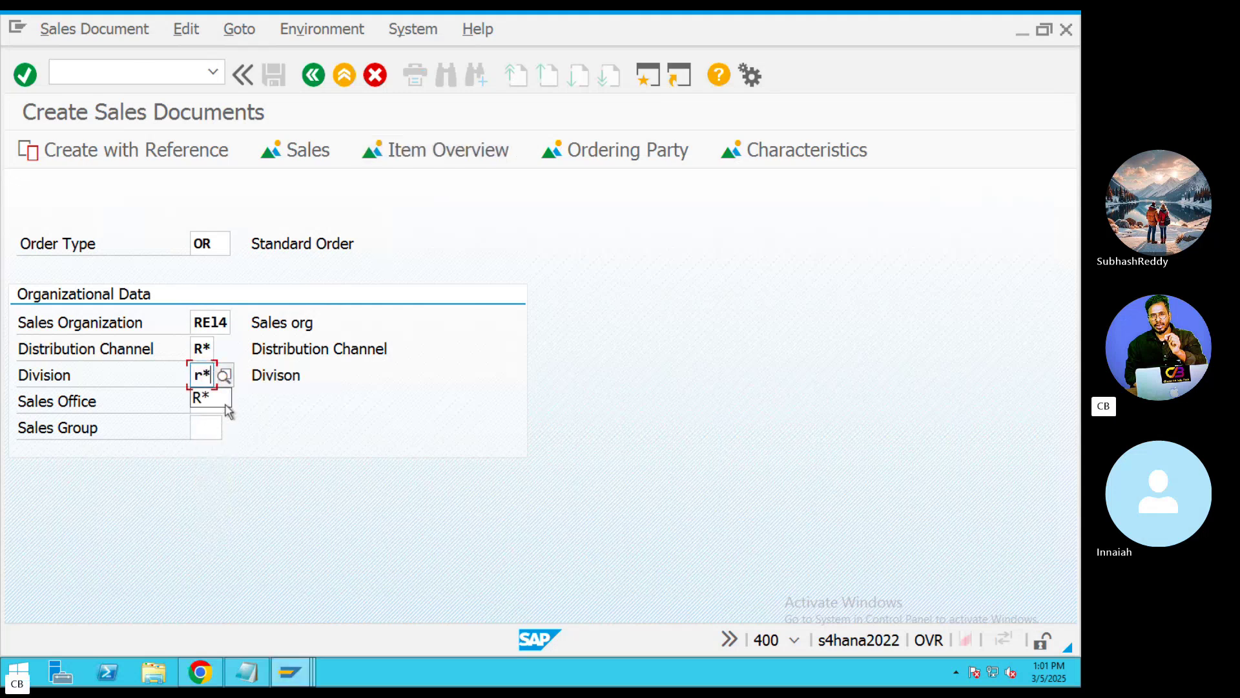
{"action": "left_click", "coordinate": [218, 398]}
{"action": "key", "text": "Return"}
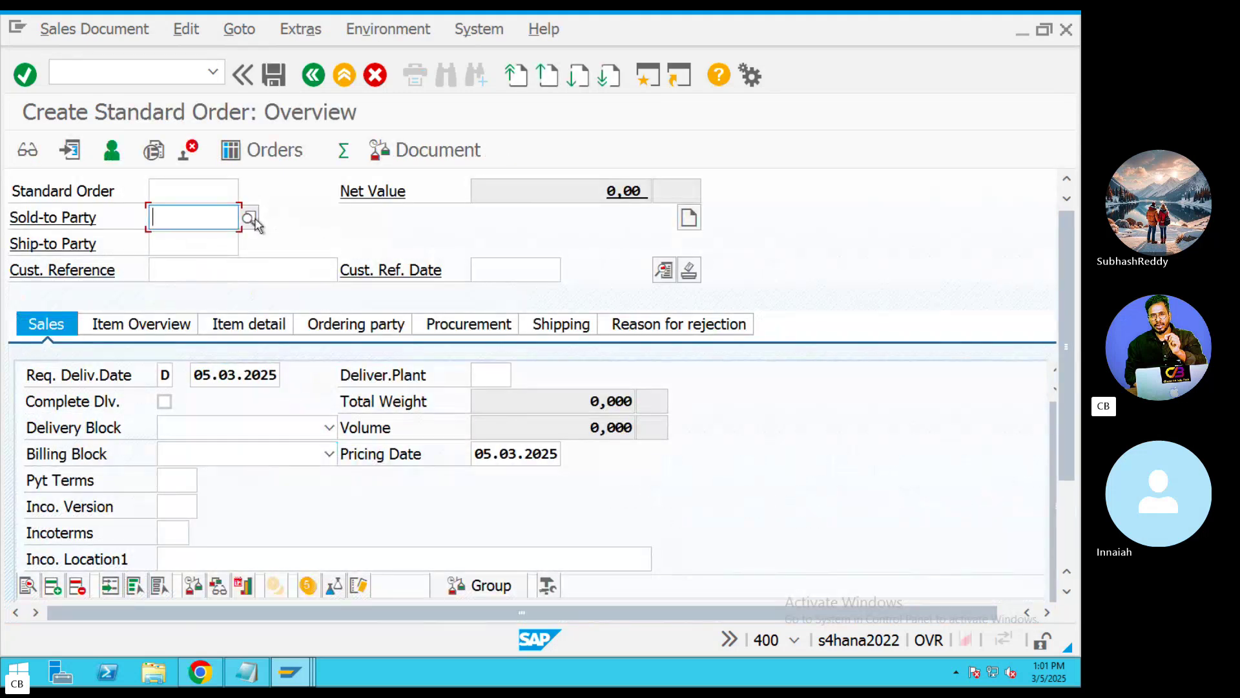
Look up customers of sales organization REL4 and choose one as the order's sold-to party
{"action": "left_click", "coordinate": [249, 219]}
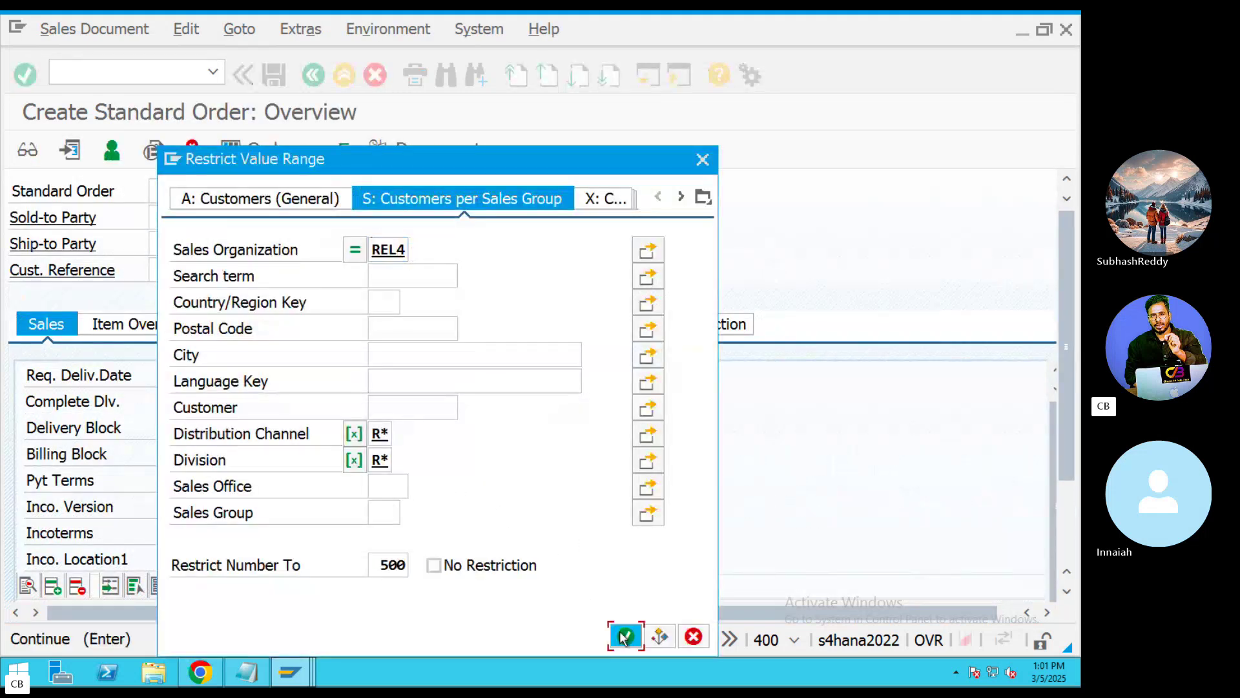
{"action": "left_click", "coordinate": [624, 636]}
{"action": "double_click", "coordinate": [223, 285]}
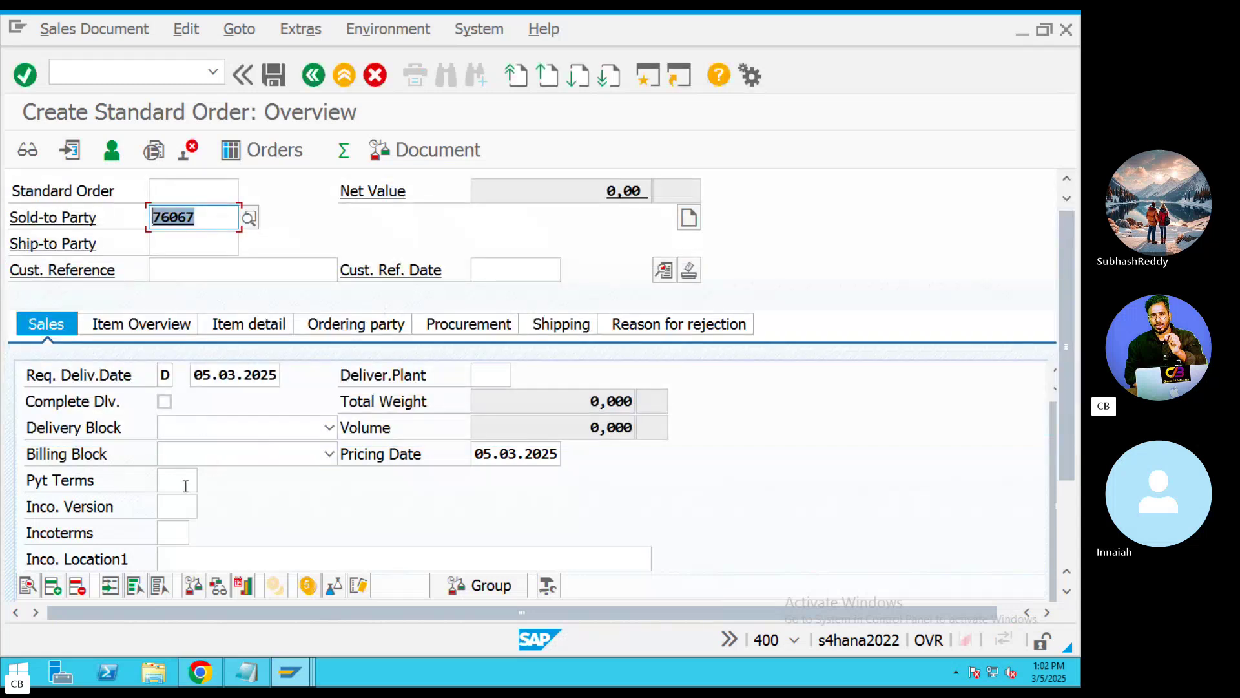
Set the order's payment terms to 0001, PAY IMMEDIATELKY, from the list of possible entries
{"action": "left_click", "coordinate": [194, 482]}
{"action": "left_click", "coordinate": [208, 482]}
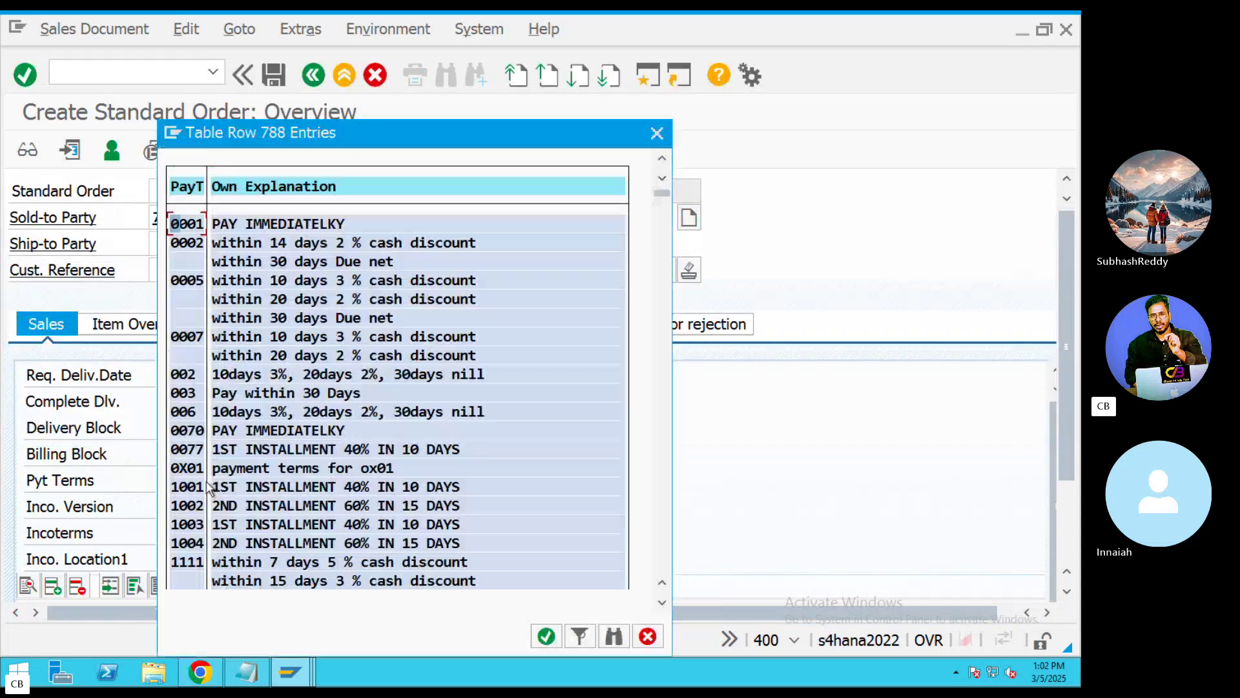
{"action": "double_click", "coordinate": [242, 225]}
{"action": "left_click", "coordinate": [193, 507]}
{"action": "left_click", "coordinate": [207, 506]}
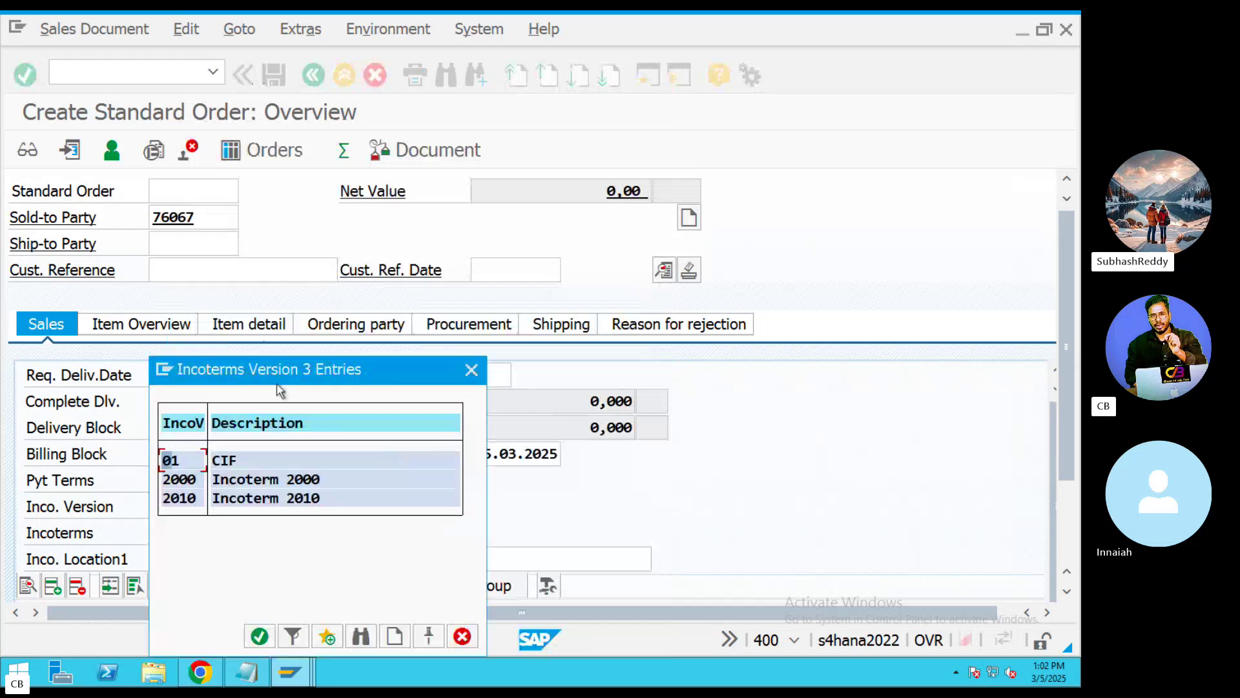
{"action": "double_click", "coordinate": [222, 460]}
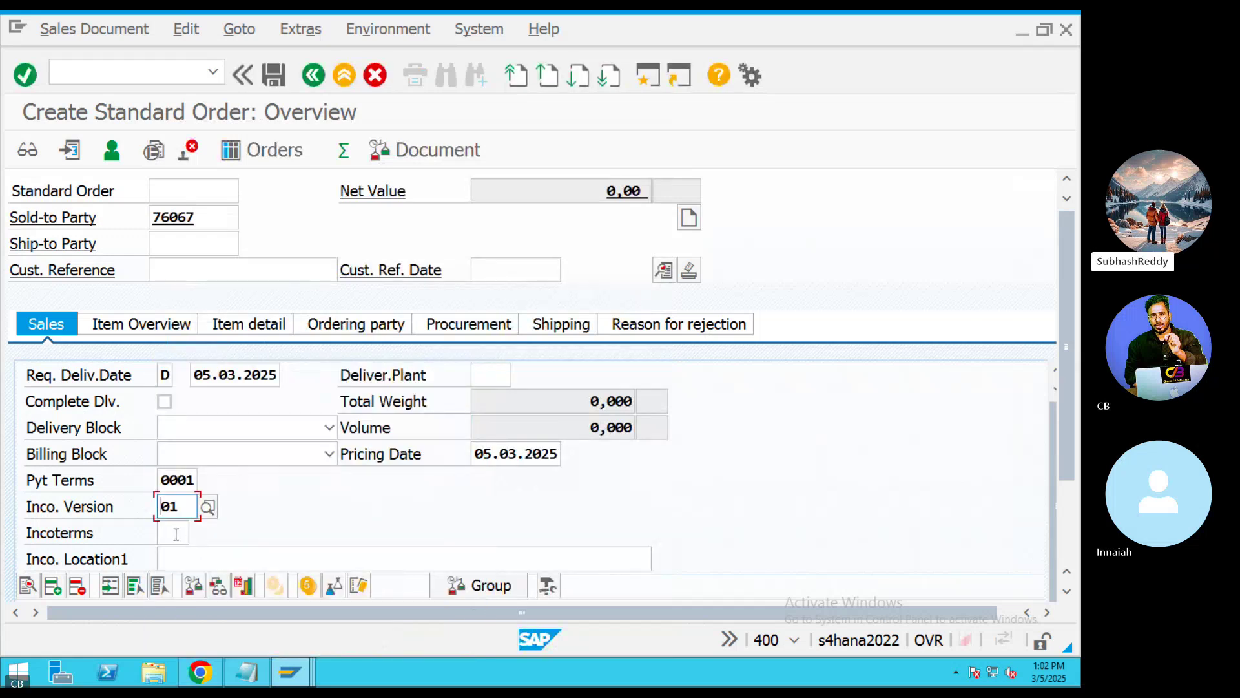
{"action": "double_click", "coordinate": [169, 507]}
{"action": "key", "text": "Delete"}
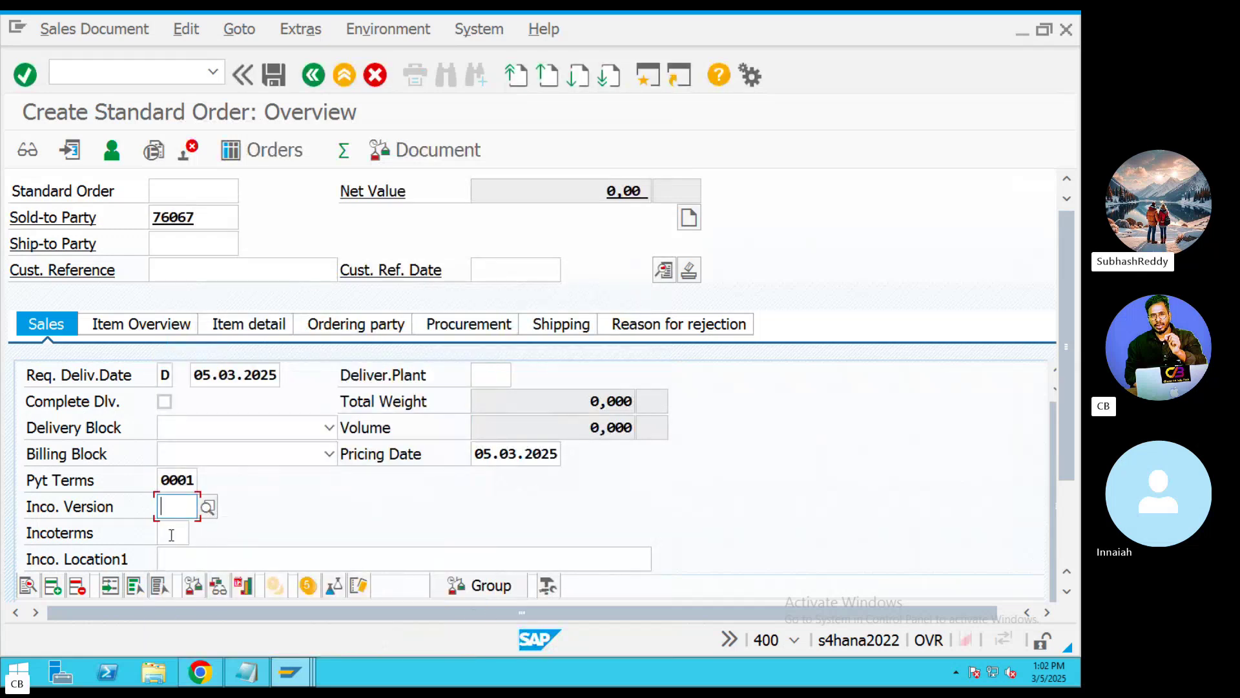
Set the order's Incoterms to CFR and Inco. Location1 to HYD
{"action": "left_click", "coordinate": [171, 533]}
{"action": "left_click", "coordinate": [199, 533]}
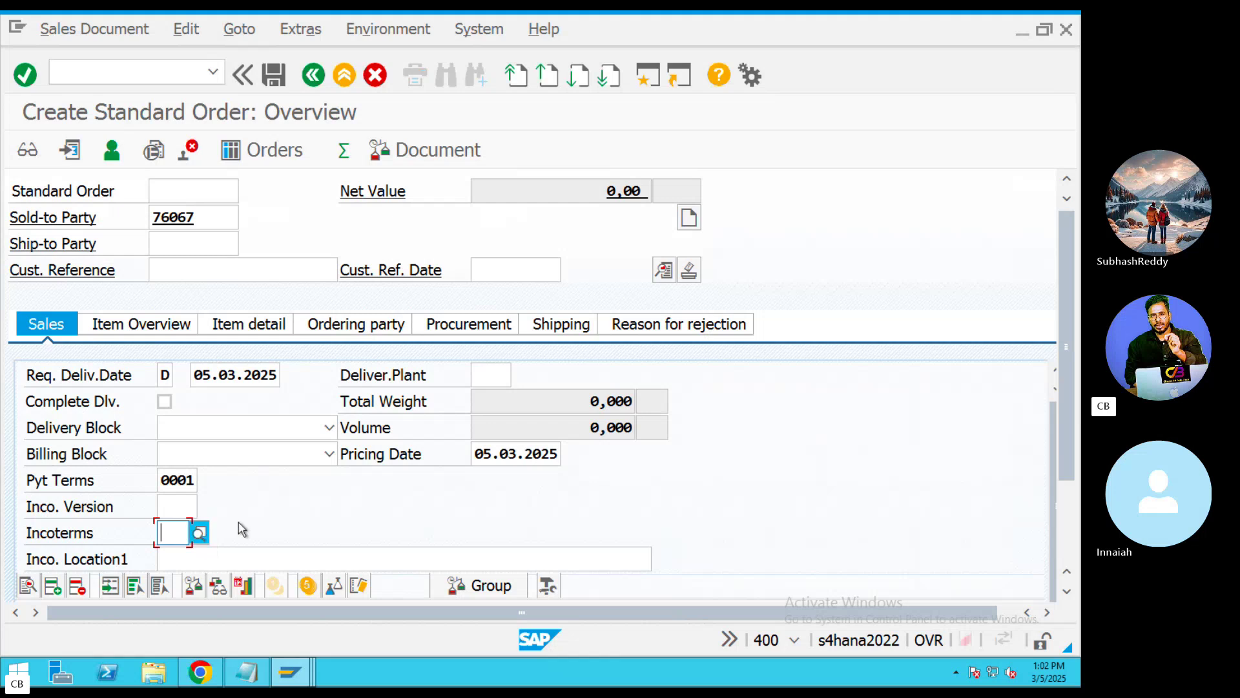
{"action": "double_click", "coordinate": [235, 227]}
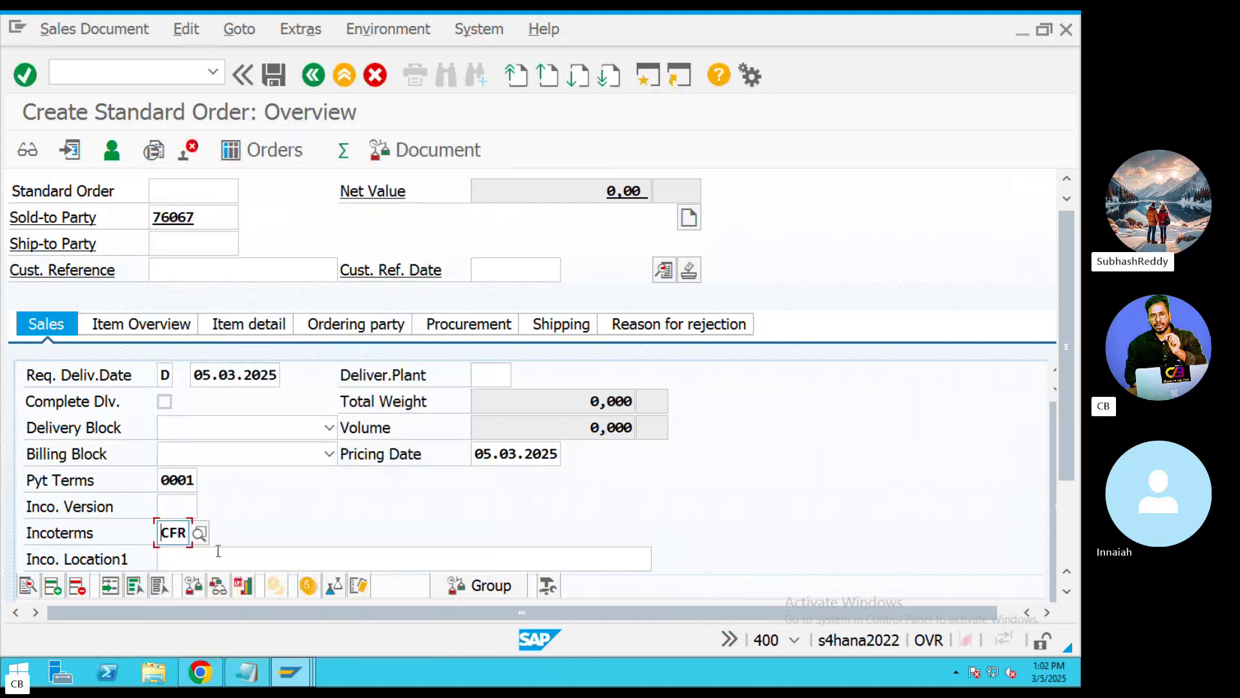
{"action": "key", "text": "Tab"}
{"action": "scroll", "coordinate": [1063, 420], "scroll_direction": "down", "scroll_amount": 2}
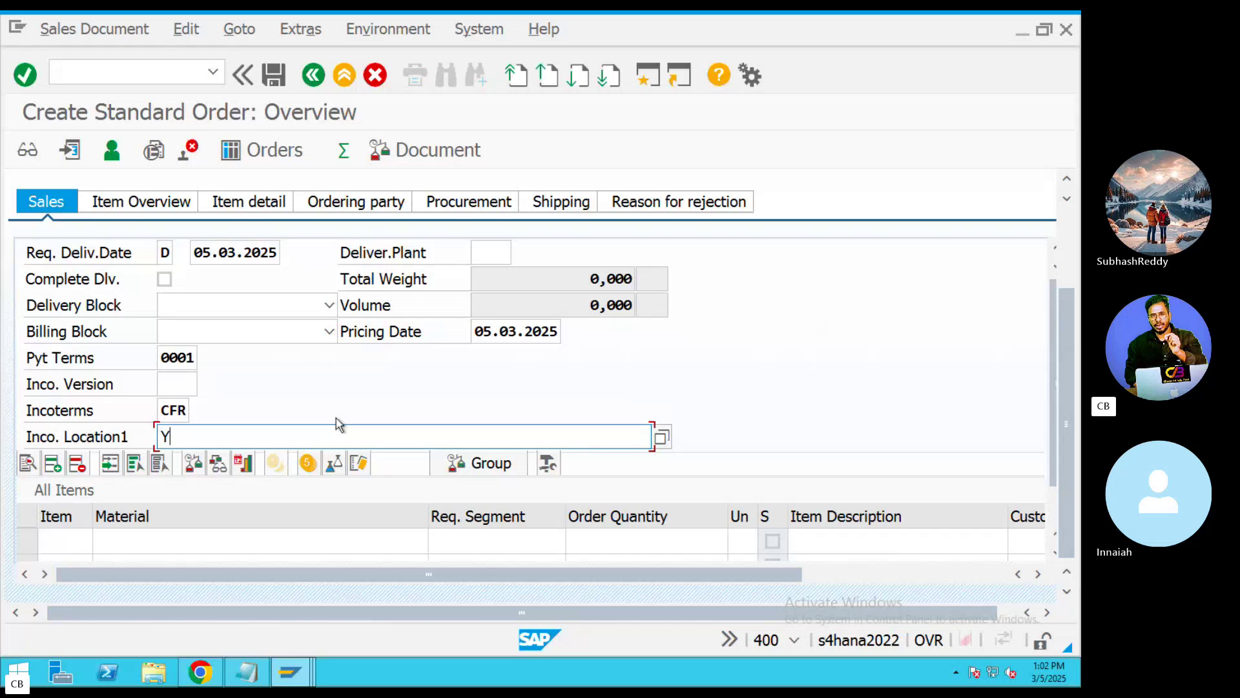
{"action": "type", "text": "HYD"}
Set the delivering plant to RELH, the Hyderabad plant, from the list of possible entries
{"action": "left_click", "coordinate": [481, 258]}
{"action": "left_click", "coordinate": [520, 253]}
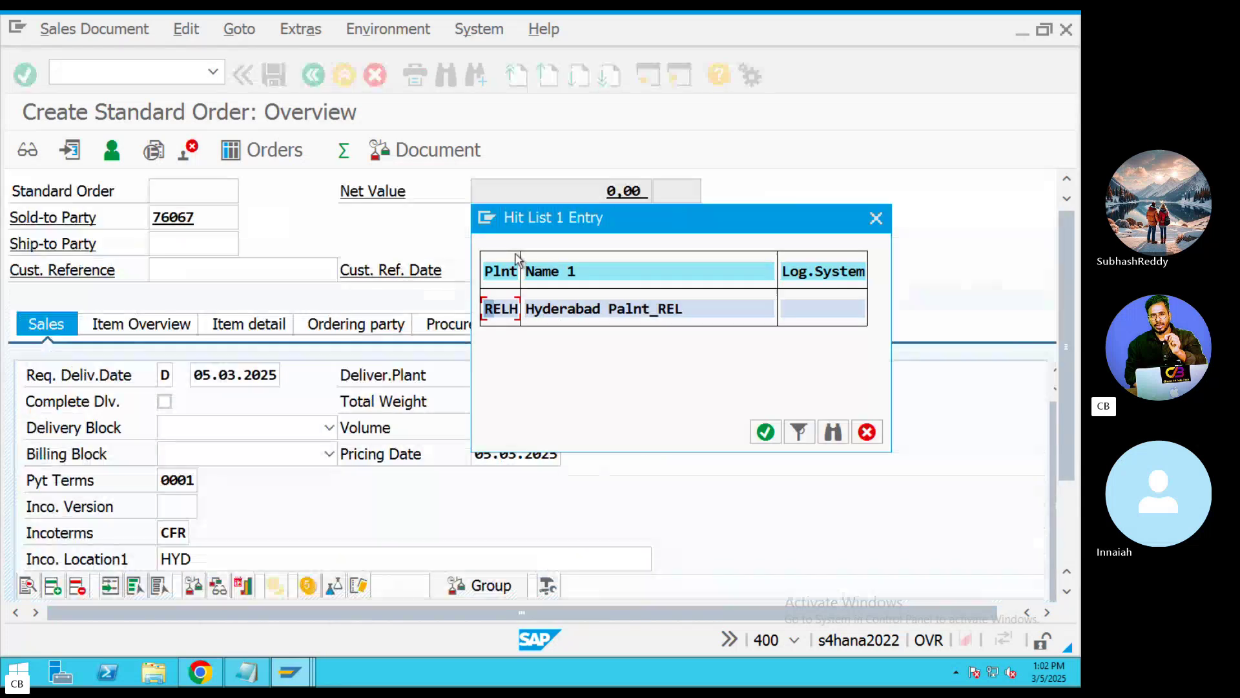
{"action": "double_click", "coordinate": [503, 309]}
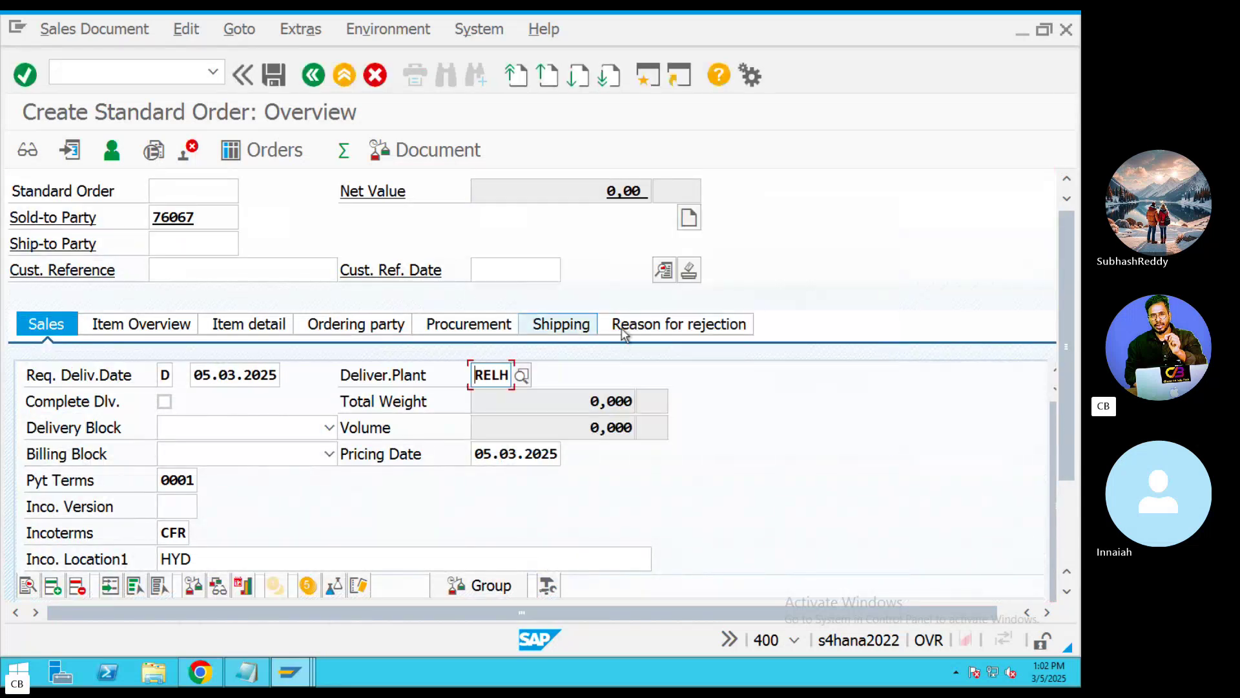
Enter the customer reference in the order, set its reference date to 05.03.2025, and accept the header data
{"action": "left_click", "coordinate": [240, 267]}
{"action": "type", "text": "CUST43943"}
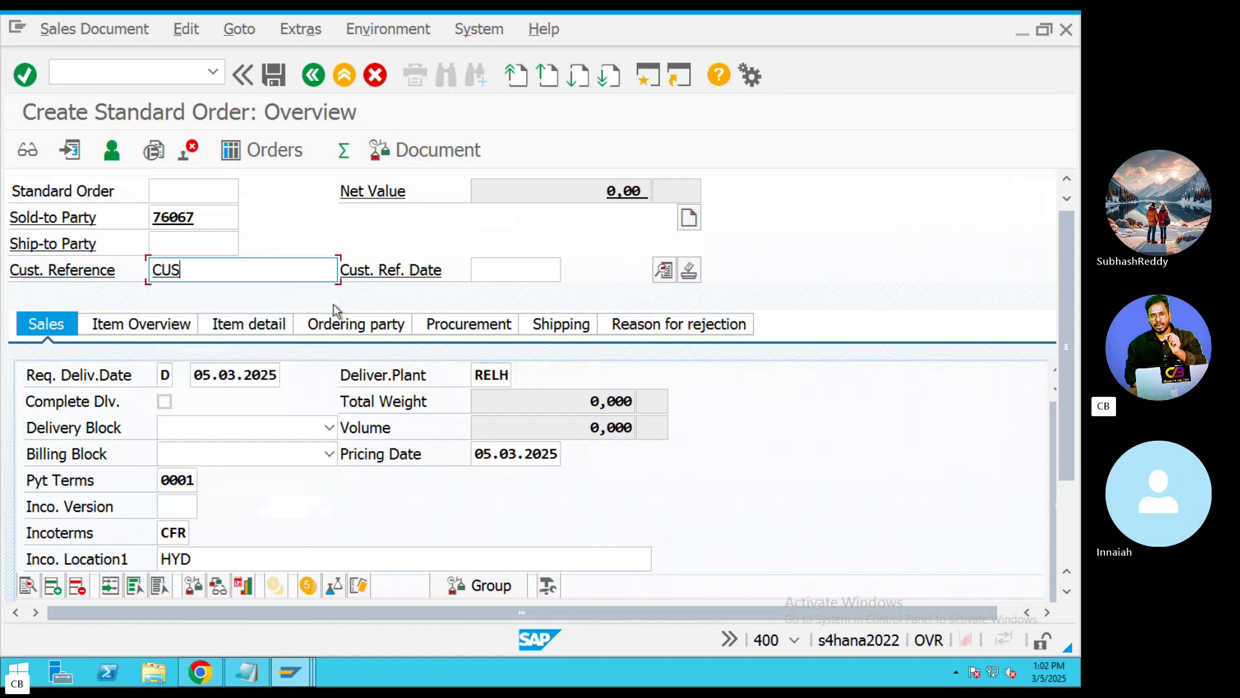
{"action": "left_click", "coordinate": [476, 270]}
{"action": "left_click", "coordinate": [565, 269]}
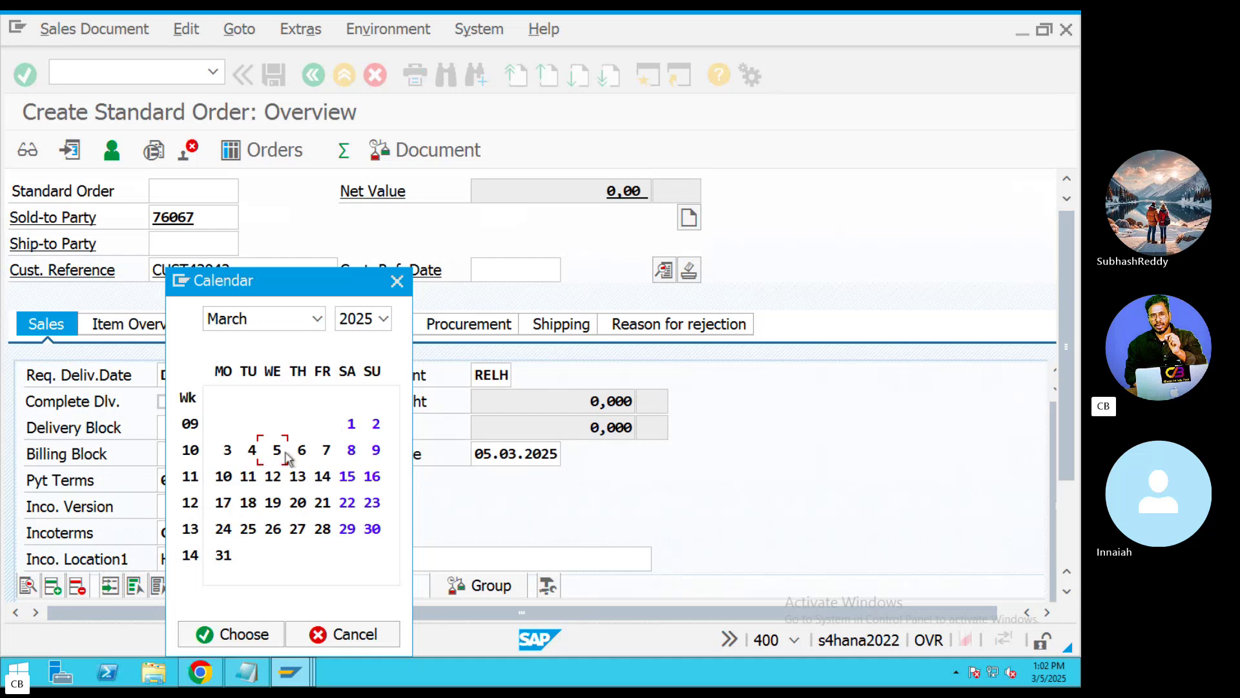
{"action": "double_click", "coordinate": [284, 454]}
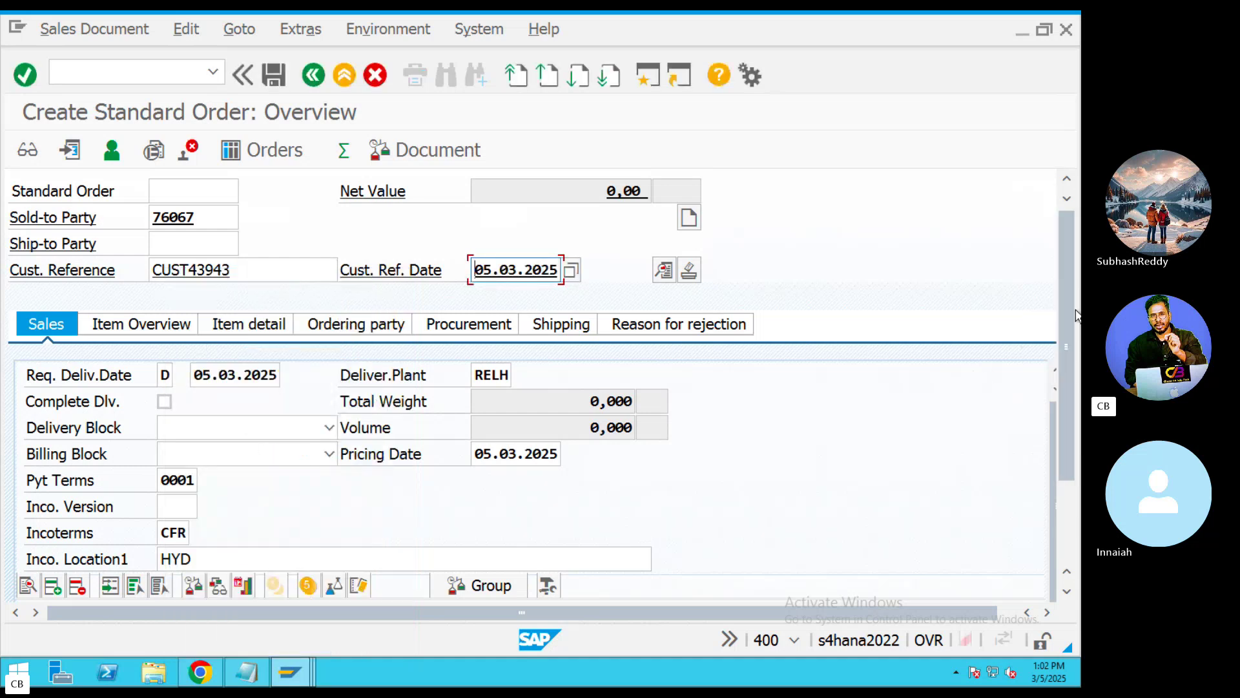
{"action": "key", "text": "Return"}
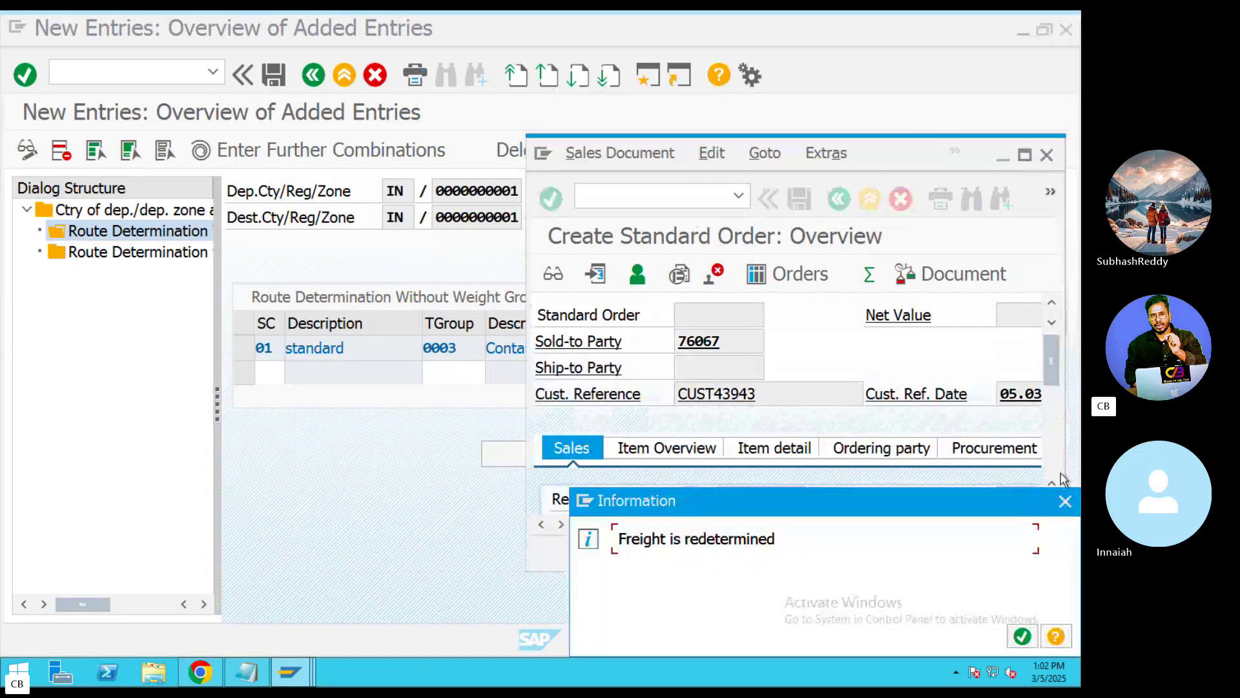
{"action": "key", "text": "Return"}
{"action": "left_click", "coordinate": [1026, 155]}
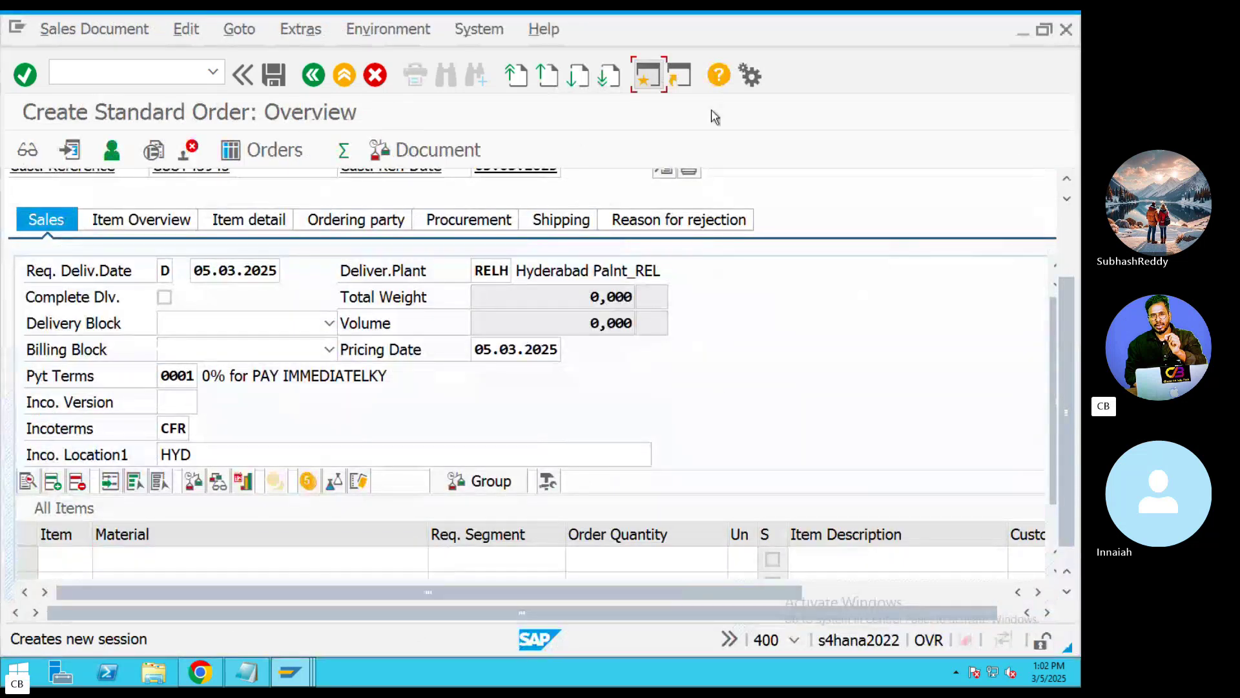
List plant RELH's materials with transaction MM60 in a new session and sort them by last change in descending order
{"action": "left_click", "coordinate": [648, 75]}
{"action": "type", "text": "MM6"}
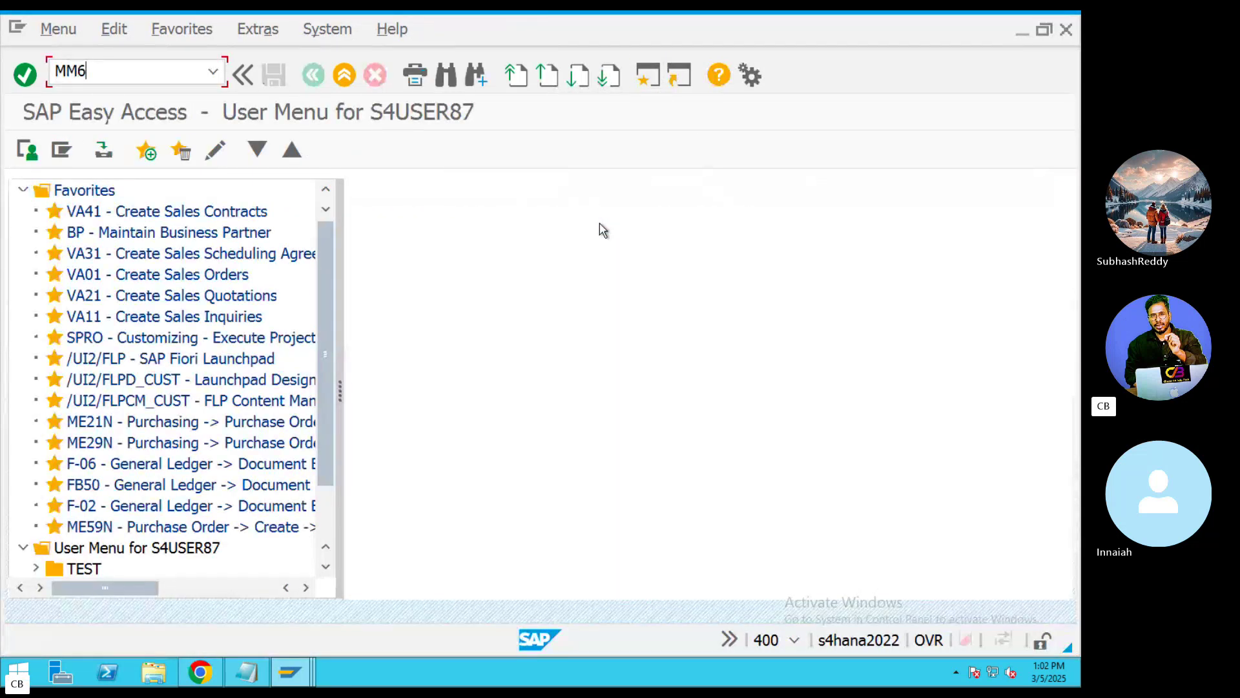
{"action": "type", "text": "0"}
{"action": "key", "text": "Return"}
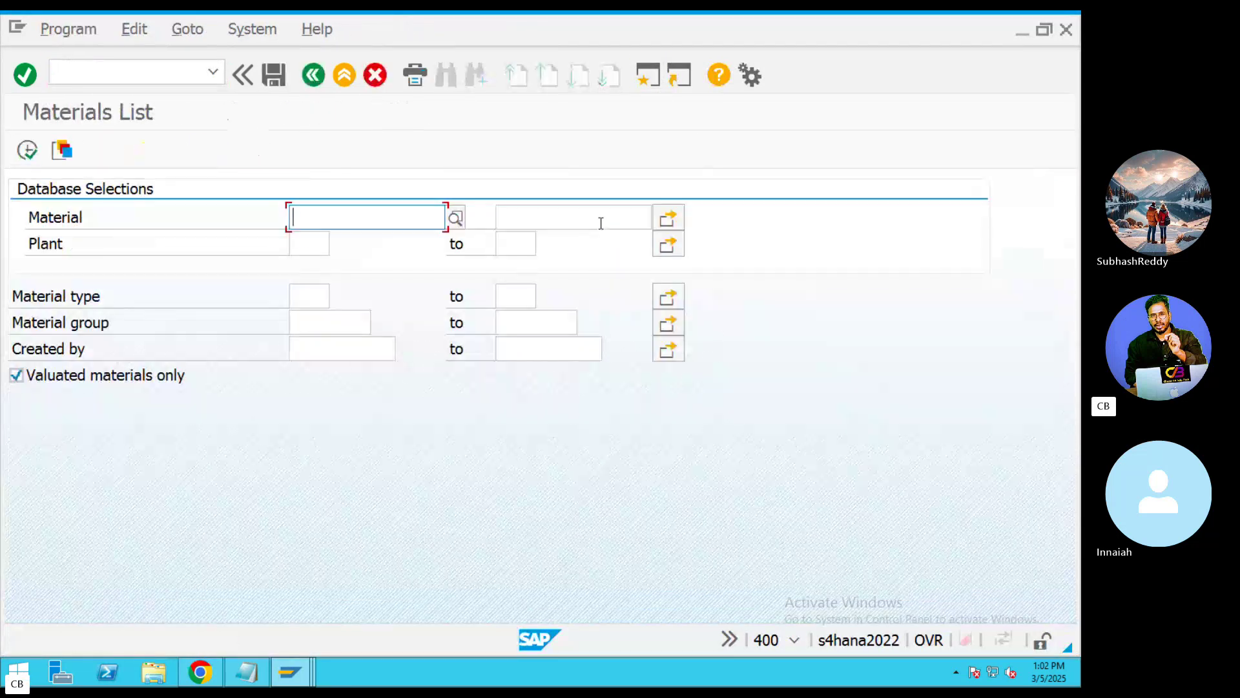
{"action": "left_click", "coordinate": [321, 248]}
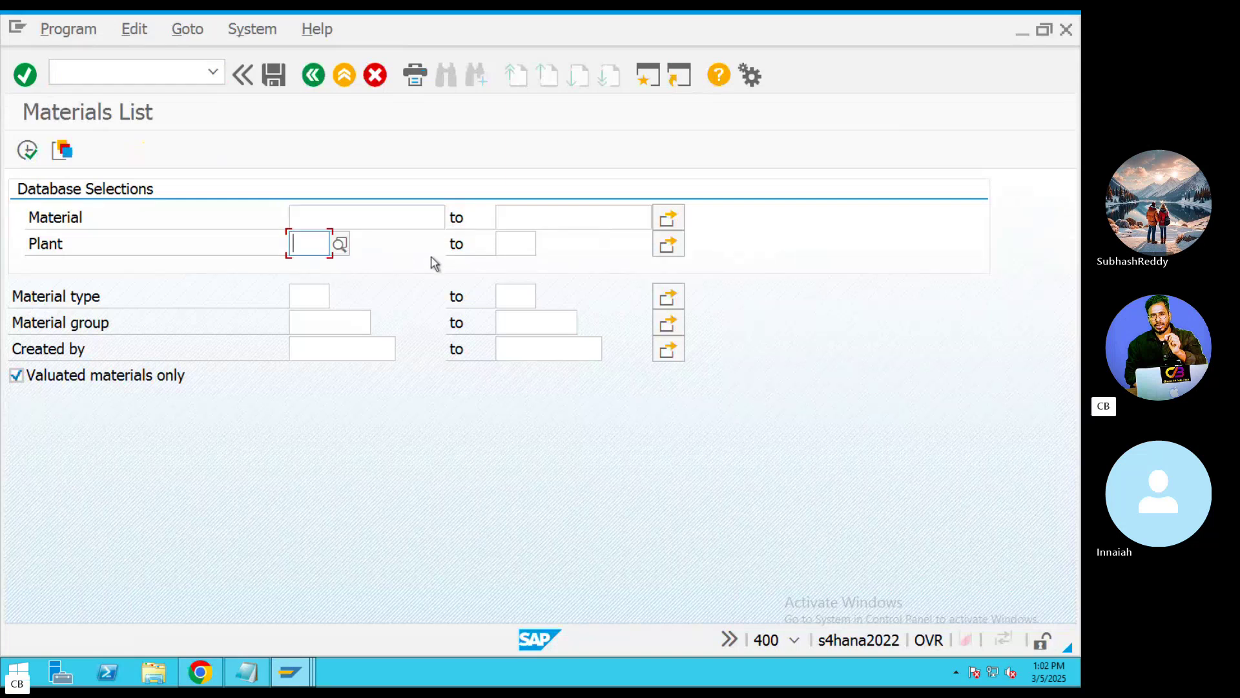
{"action": "type", "text": "RELH"}
{"action": "key", "text": "F8"}
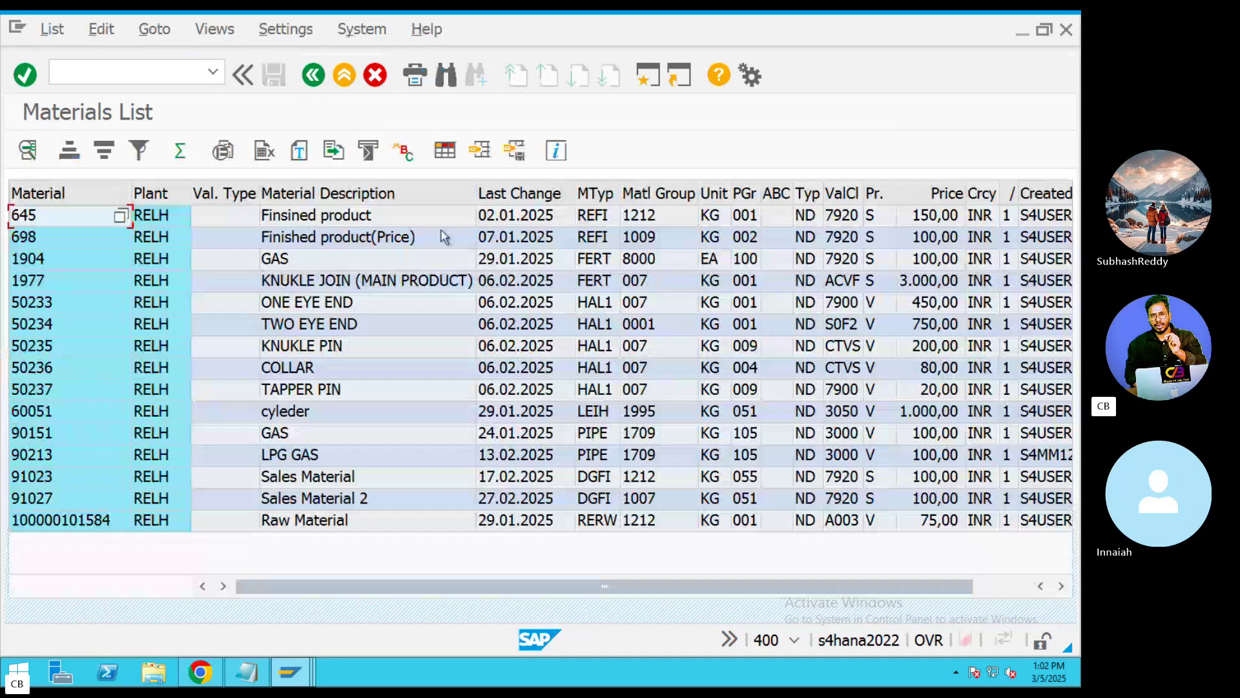
{"action": "left_click", "coordinate": [521, 193]}
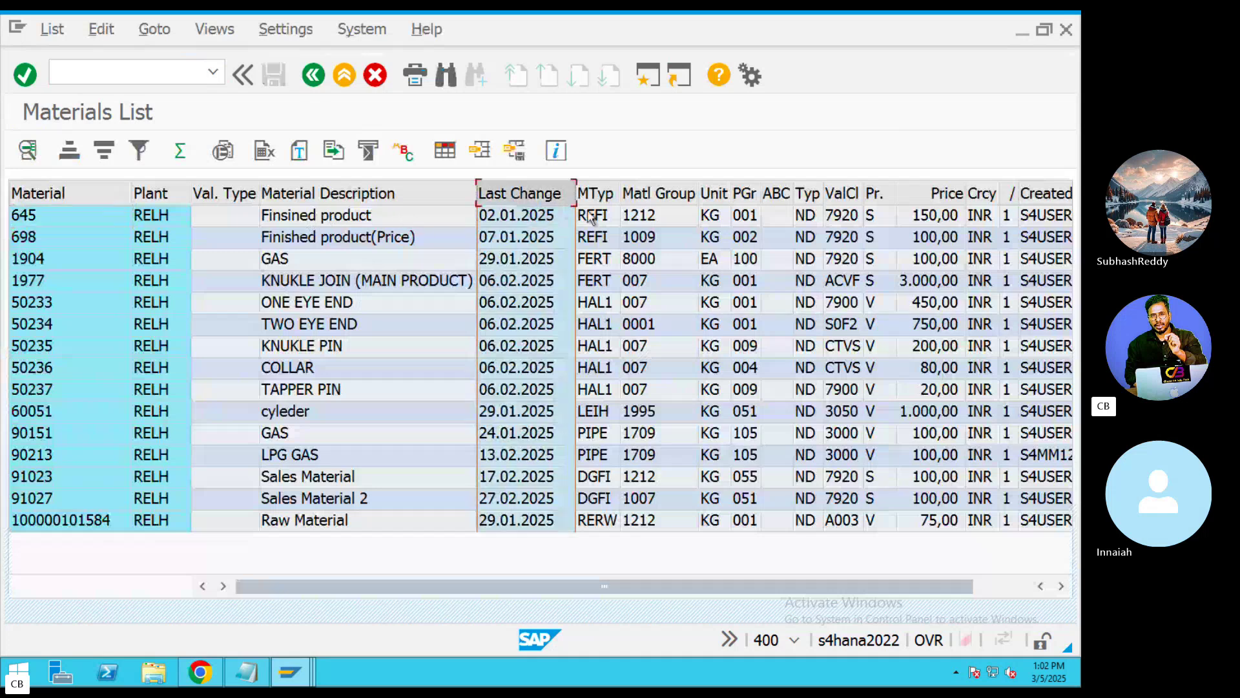
{"action": "left_click", "coordinate": [105, 151]}
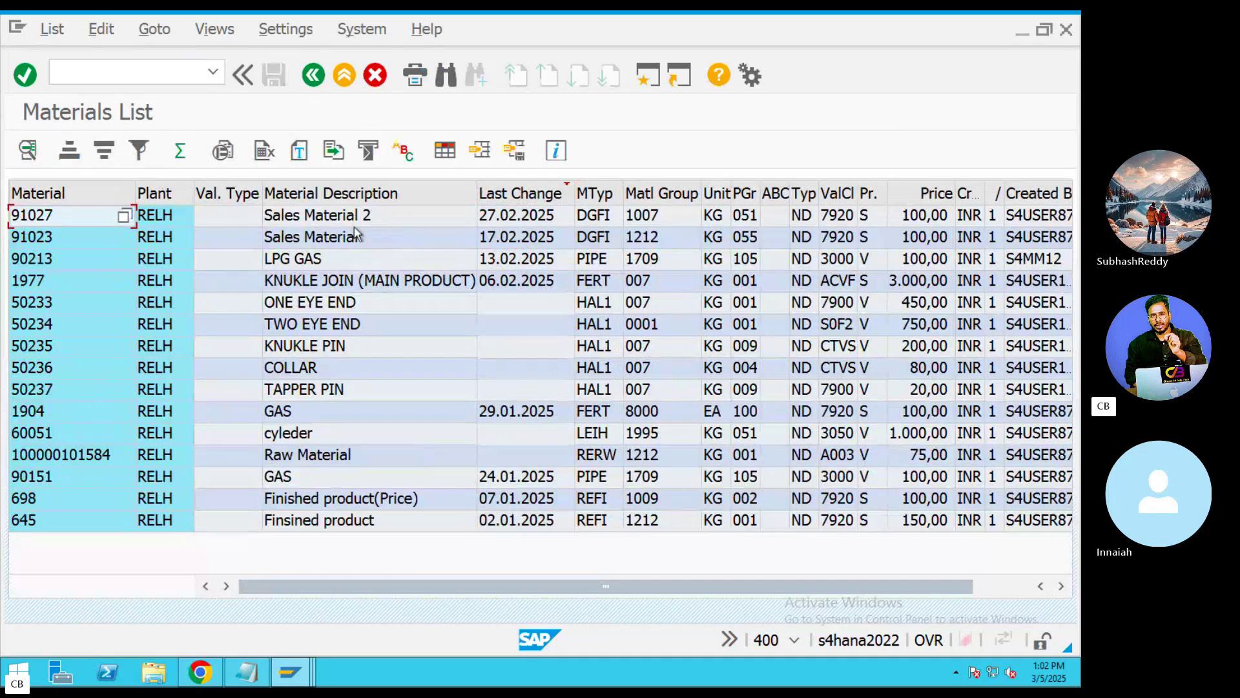
Return to the standard order and enter material 91027 in the first item row
{"action": "left_click", "coordinate": [299, 666]}
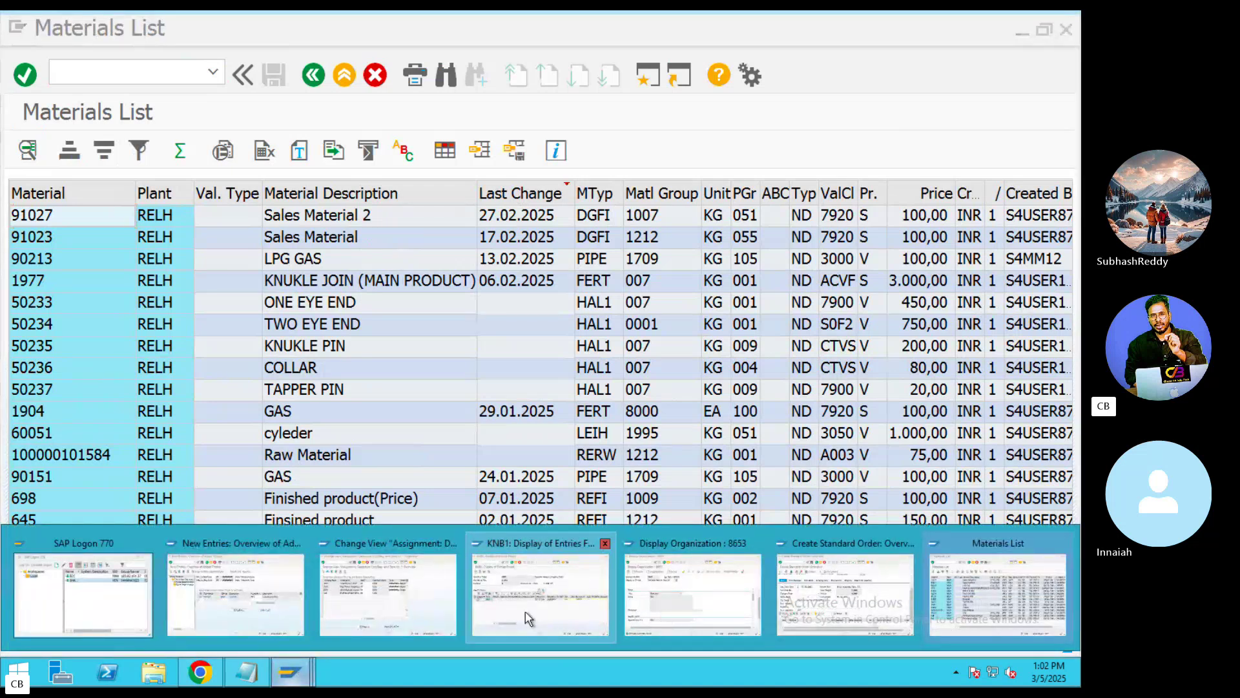
{"action": "left_click", "coordinate": [528, 619]}
{"action": "left_click", "coordinate": [289, 672]}
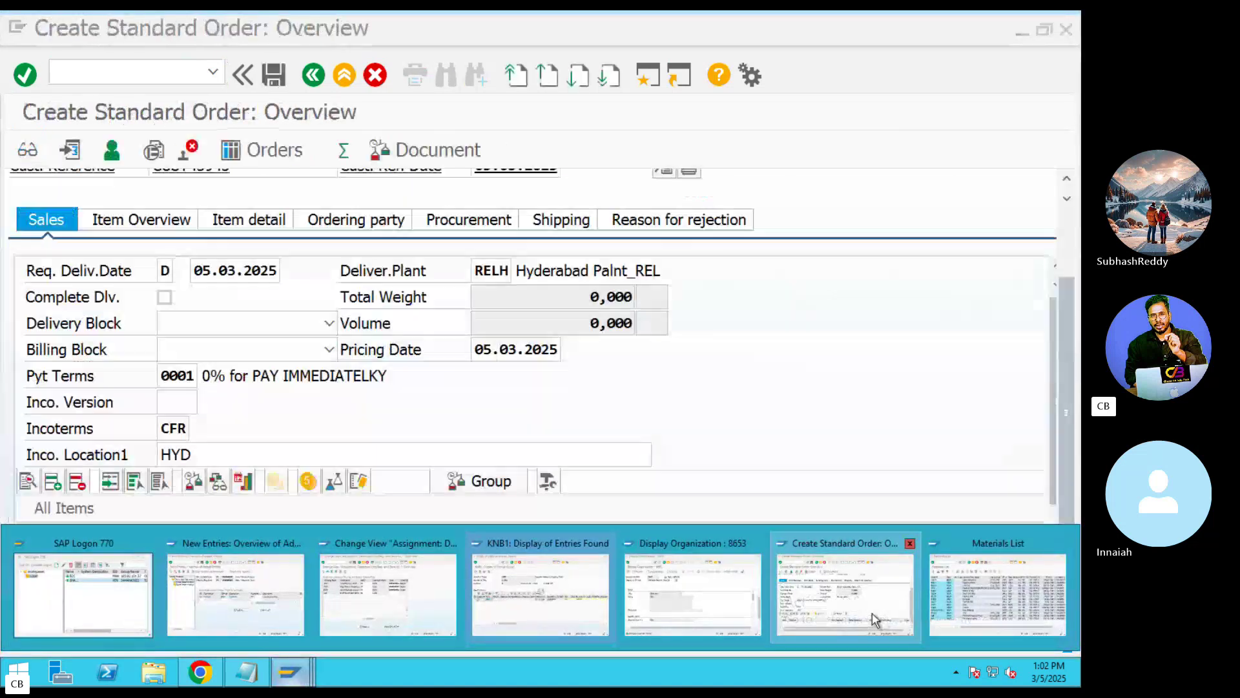
{"action": "left_click", "coordinate": [908, 574]}
{"action": "type", "text": "910"}
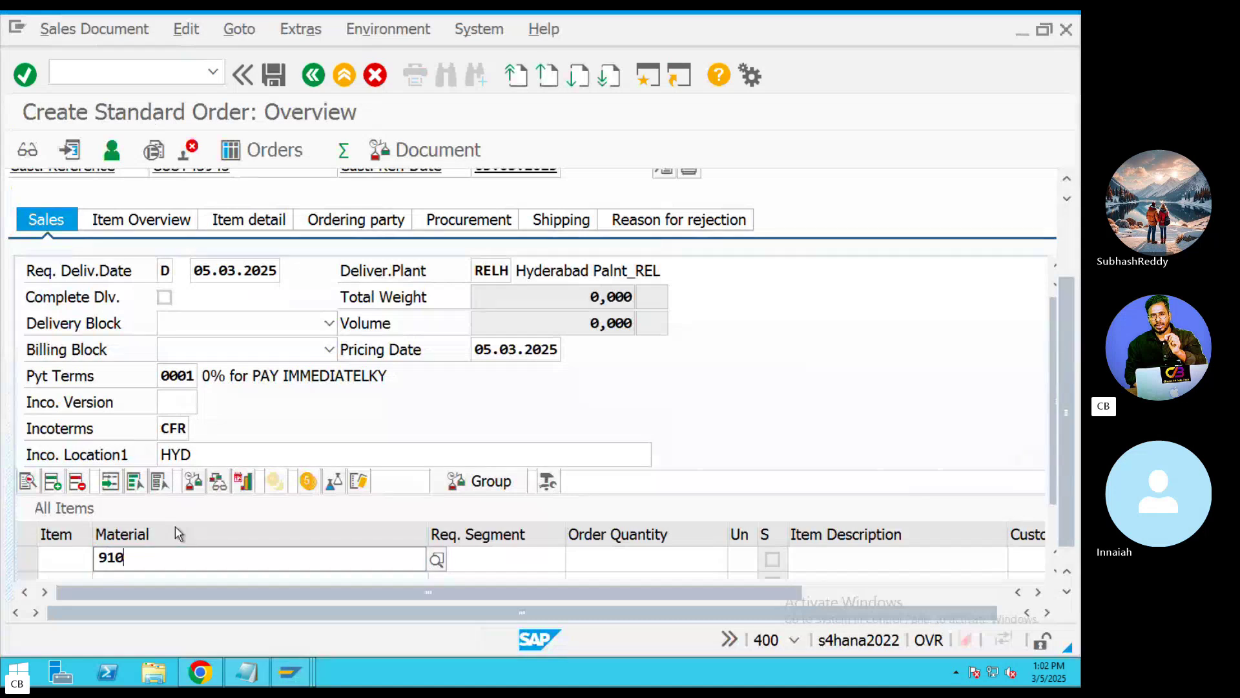
{"action": "type", "text": "27"}
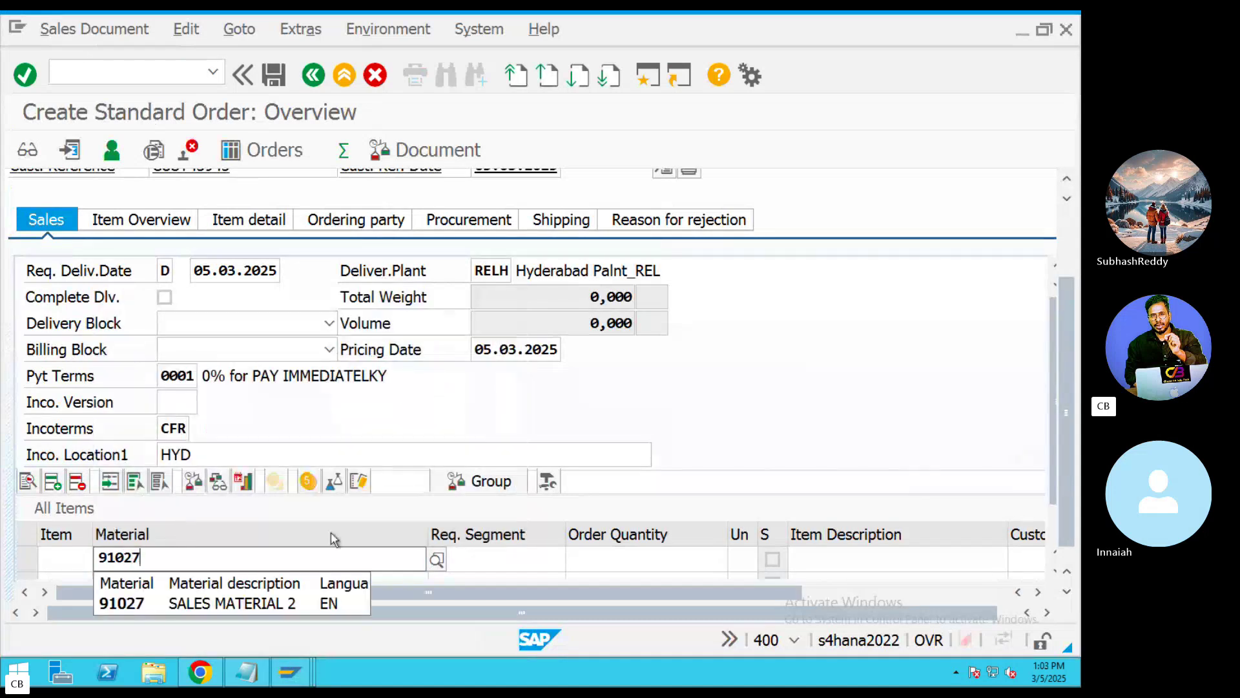
Set the order quantity of material 91027 to 100 and accept the item
{"action": "left_click", "coordinate": [535, 558]}
{"action": "left_click", "coordinate": [653, 559]}
{"action": "type", "text": "1"}
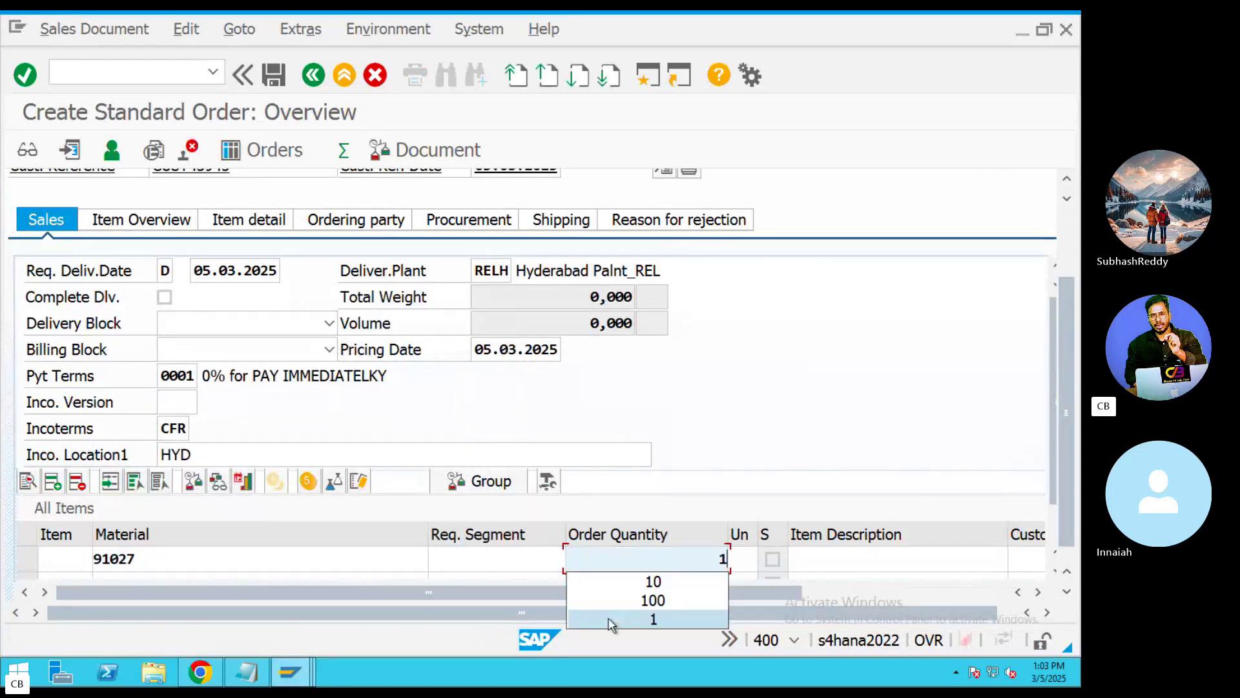
{"action": "type", "text": "001111"}
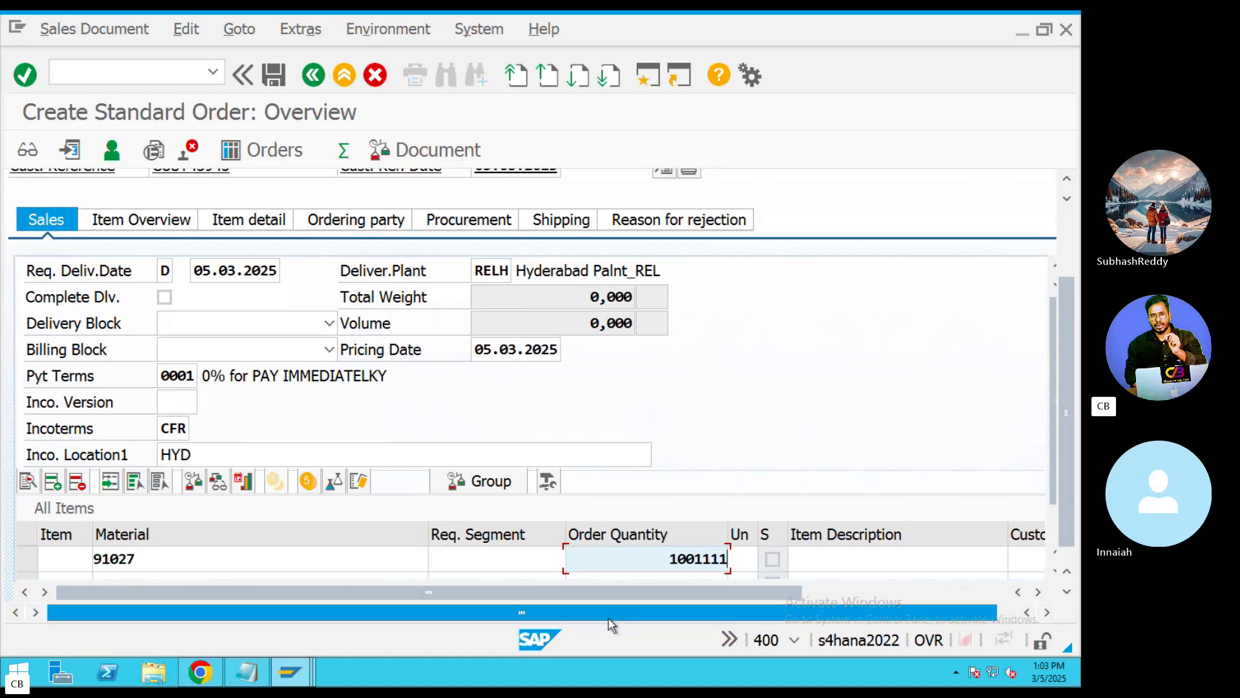
{"action": "key", "text": "BackSpace"}
{"action": "key", "text": "BackSpace"}
{"action": "key", "text": "BackSpace"}
{"action": "key", "text": "BackSpace"}
{"action": "key", "text": "Return"}
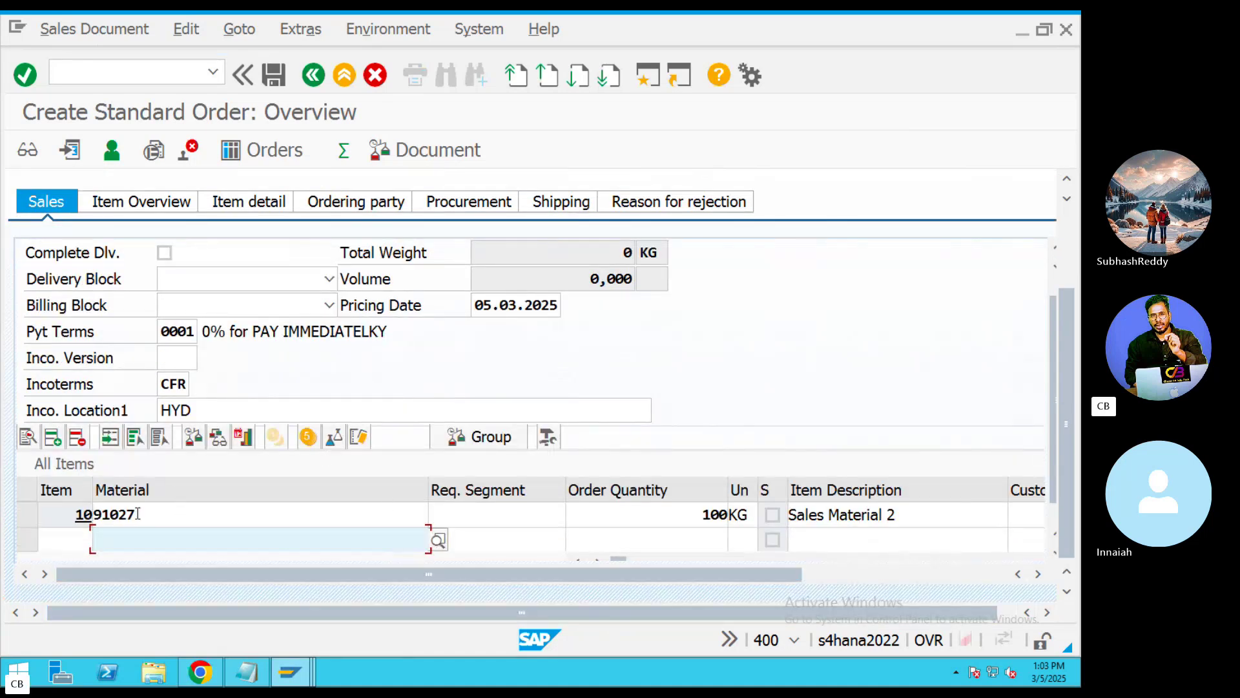
Open the shipping data of item 10 and check its Route field
{"action": "left_click", "coordinate": [138, 514]}
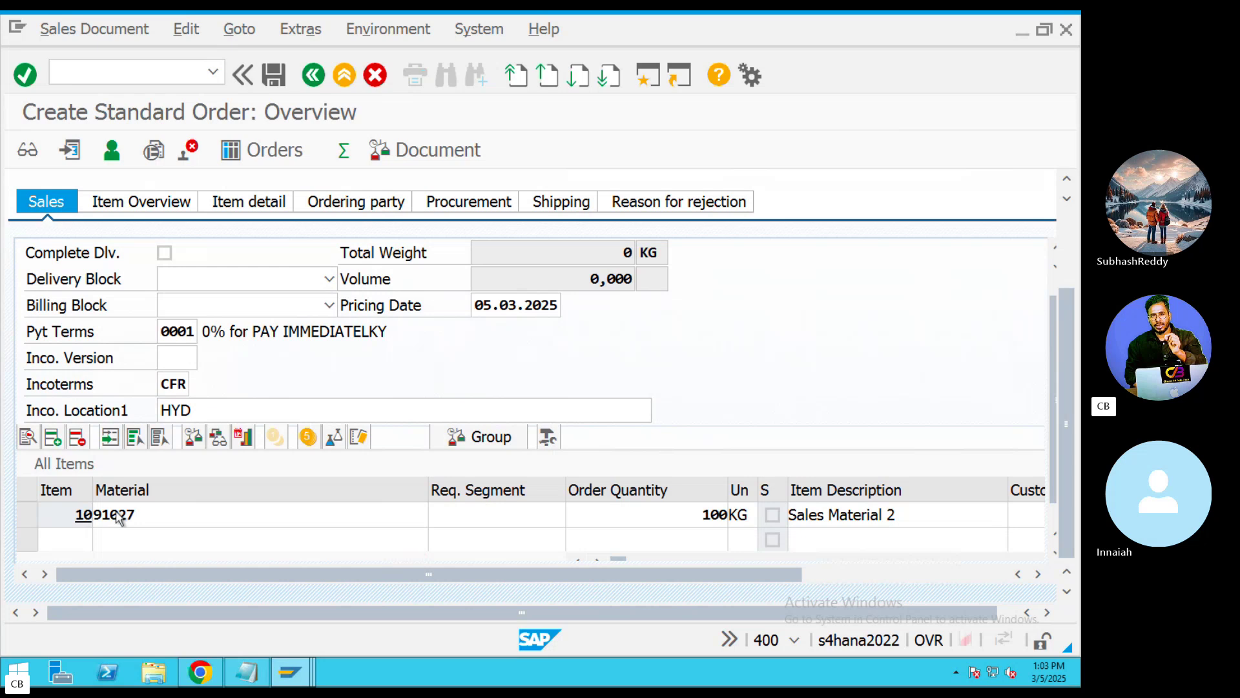
{"action": "double_click", "coordinate": [119, 516]}
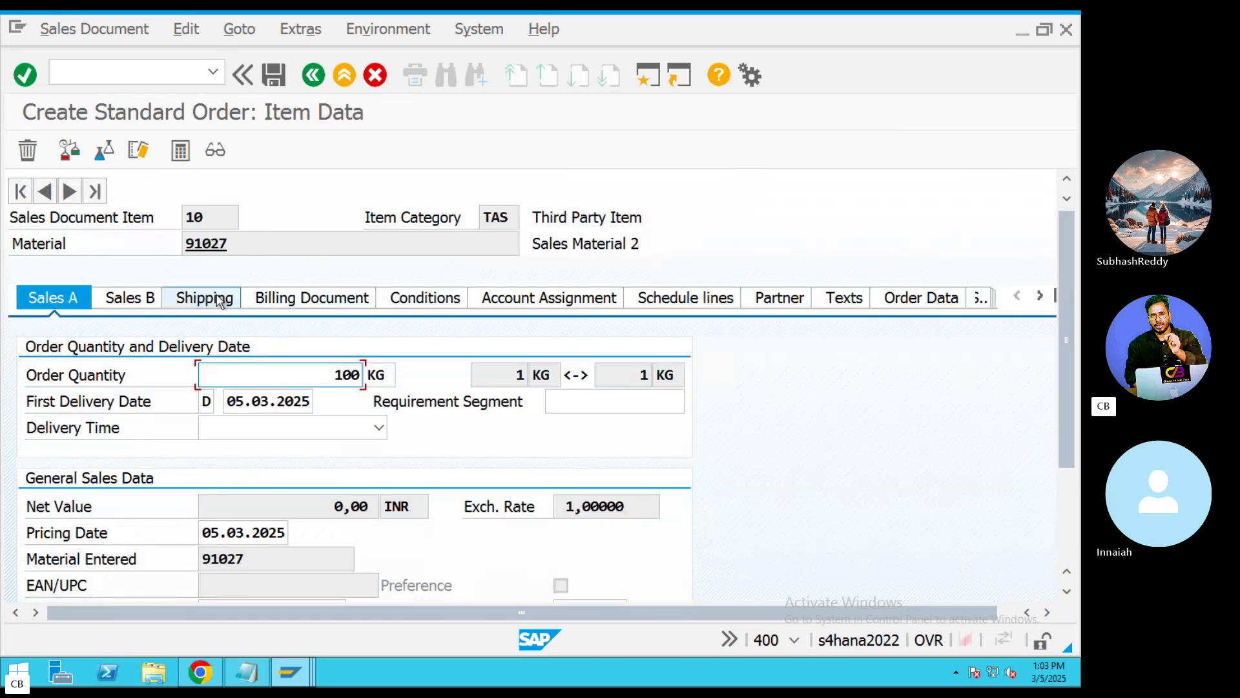
{"action": "left_click", "coordinate": [213, 299]}
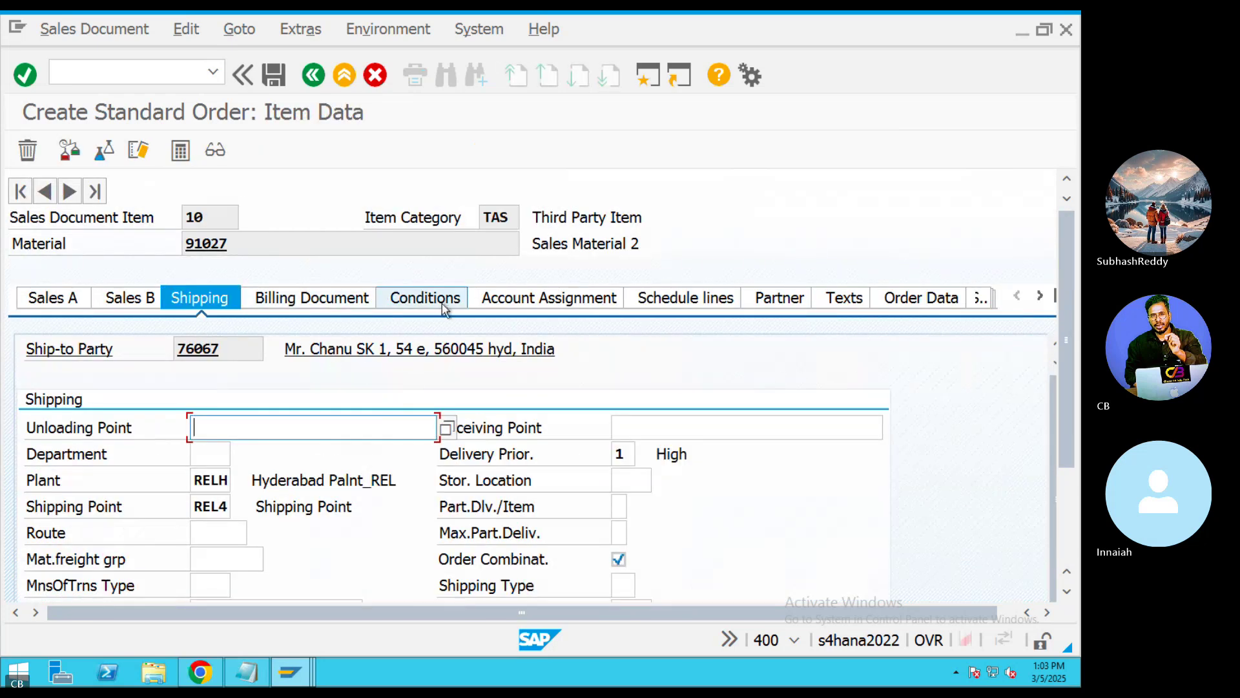
{"action": "left_click", "coordinate": [223, 532]}
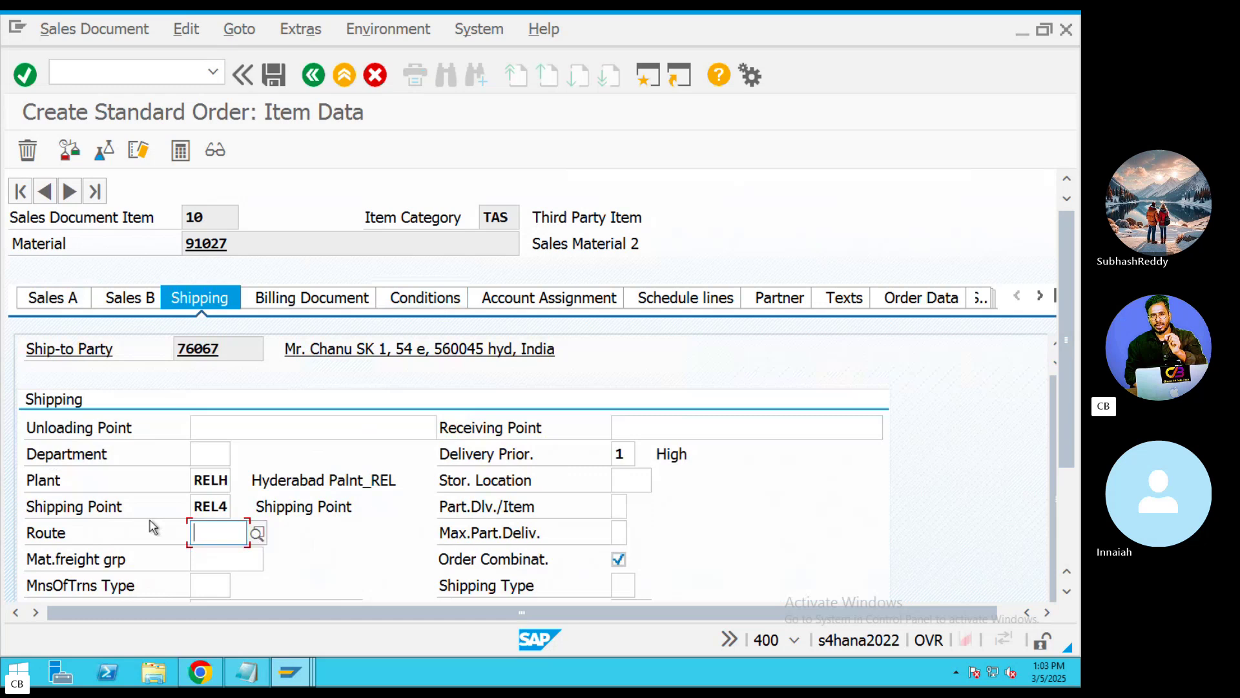
{"action": "left_click", "coordinate": [67, 534]}
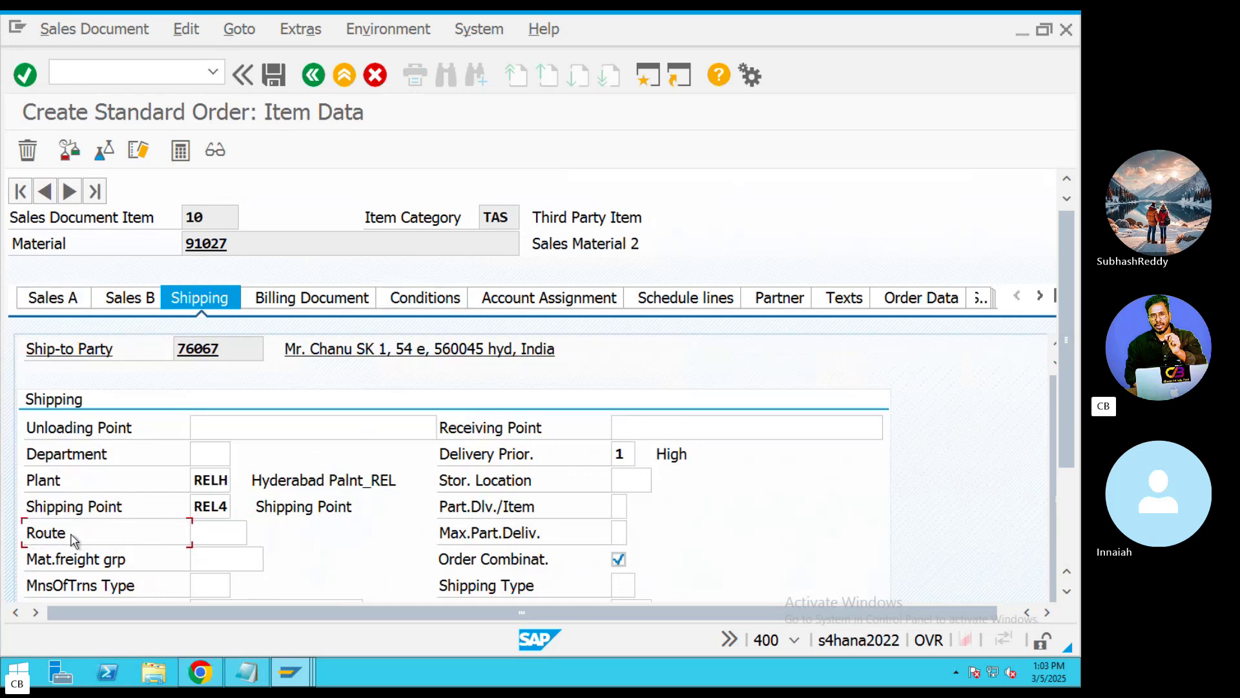
{"action": "left_click", "coordinate": [215, 535]}
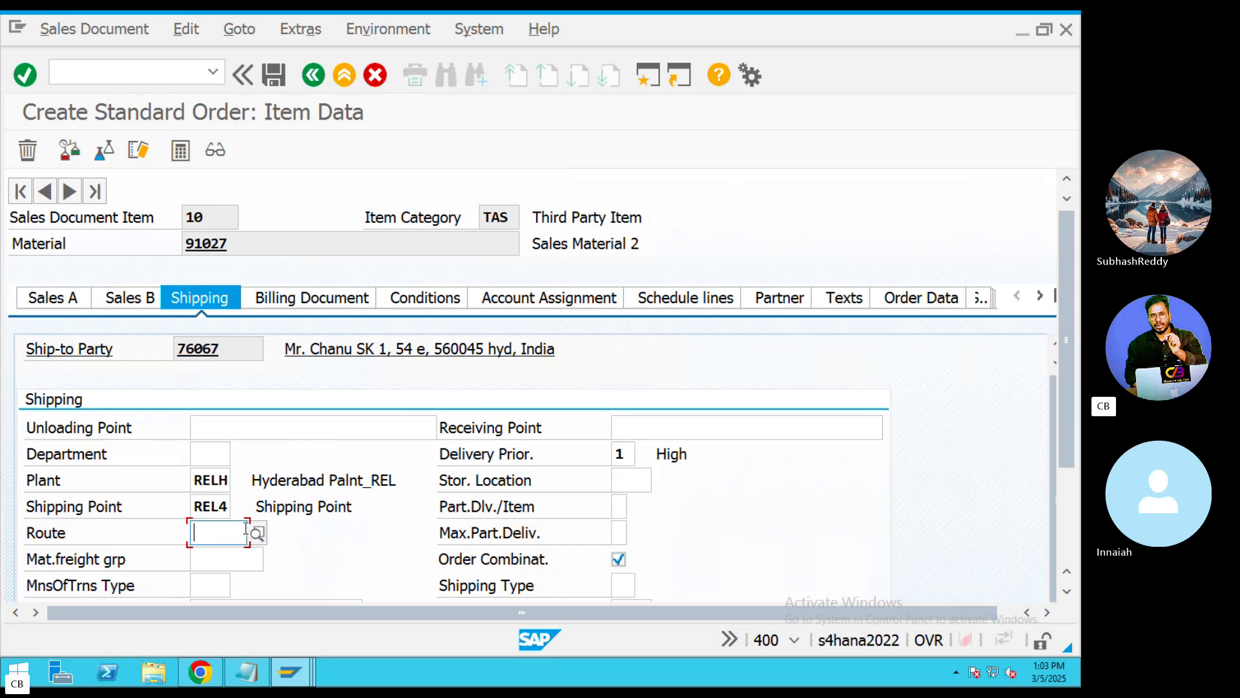
Display all available routes for item 10 without restrictions, and close the list without choosing one
{"action": "left_click", "coordinate": [257, 533]}
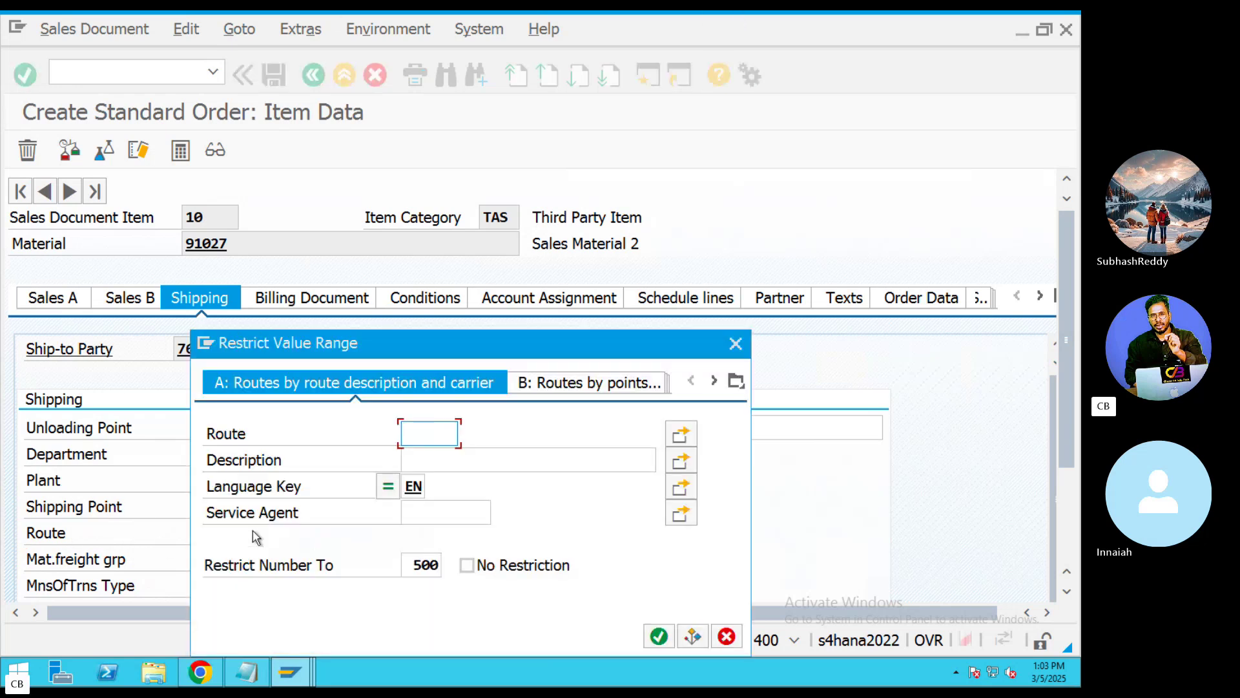
{"action": "left_click", "coordinate": [655, 637]}
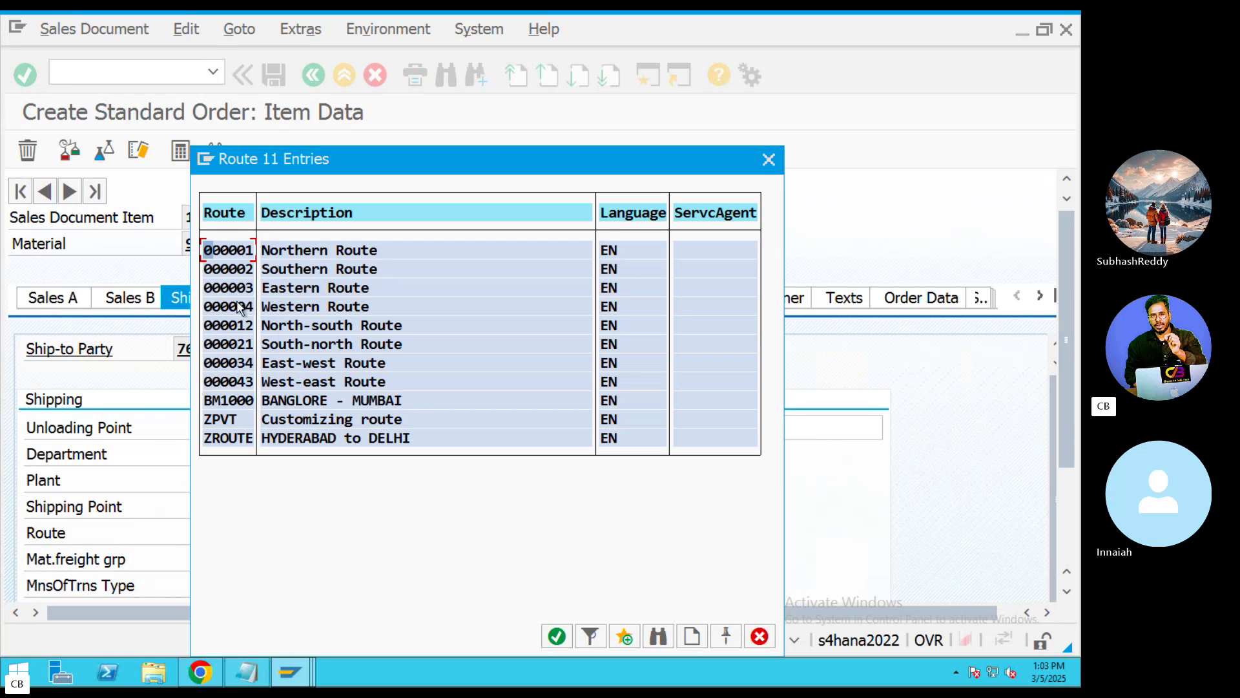
{"action": "left_click", "coordinate": [768, 159]}
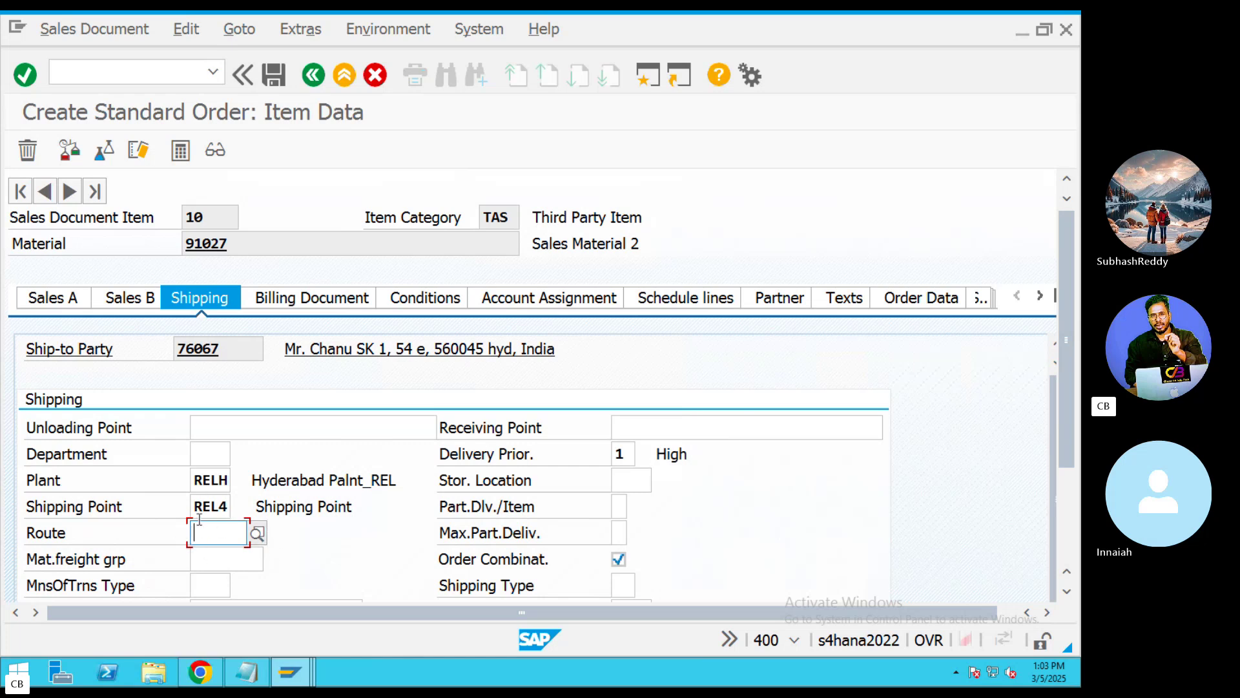
Switch to the TextEdit notes and add the heading "Route Determination" with a line of equals signs beneath it
{"action": "key", "text": "ctrl+Left"}
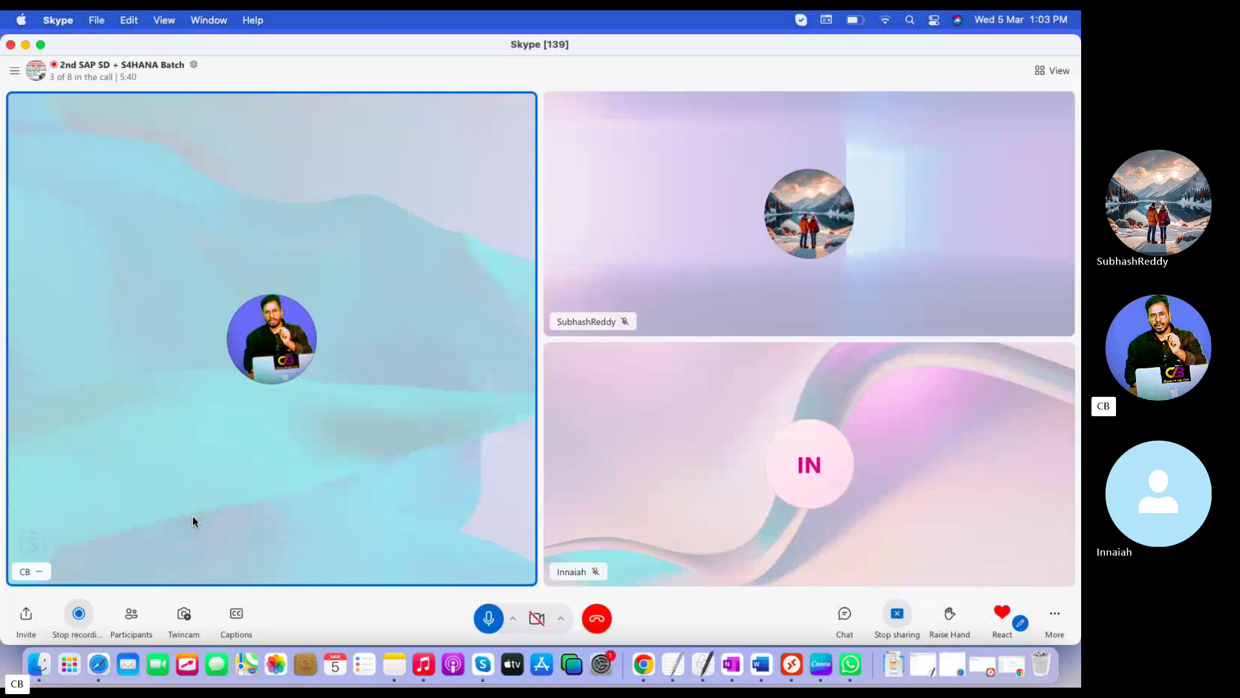
{"action": "left_click", "coordinate": [672, 668]}
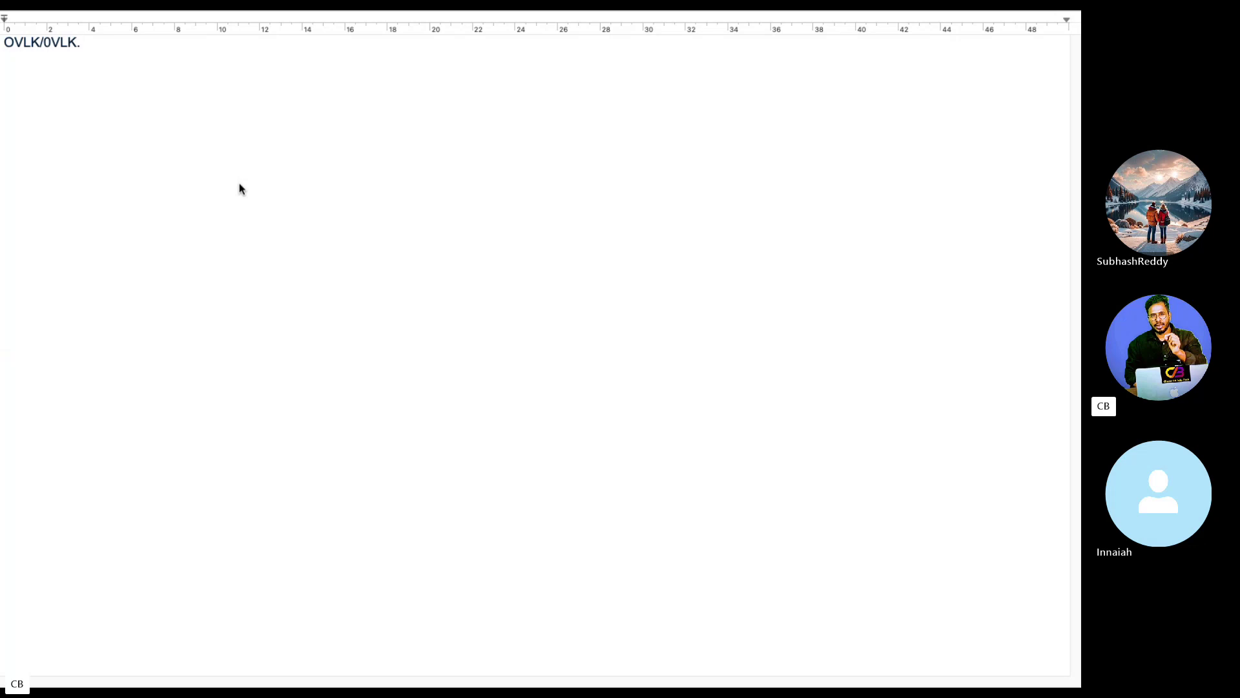
{"action": "key", "text": "Return"}
{"action": "type", "text": "Route"}
{"action": "key", "text": "BackSpace"}
{"action": "key", "text": "BackSpace"}
{"action": "type", "text": "te de"}
{"action": "key", "text": "BackSpace"}
{"action": "key", "text": "BackSpace"}
{"action": "type", "text": "Determination "}
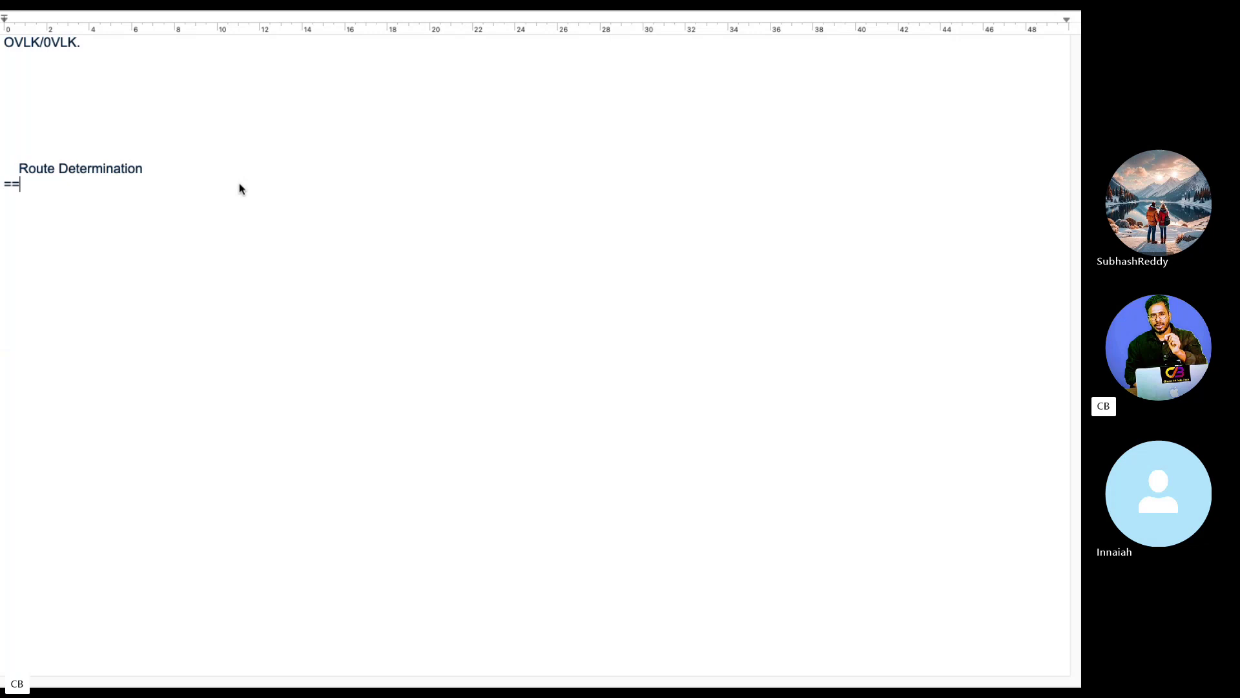
{"action": "type", "text": "===================="}
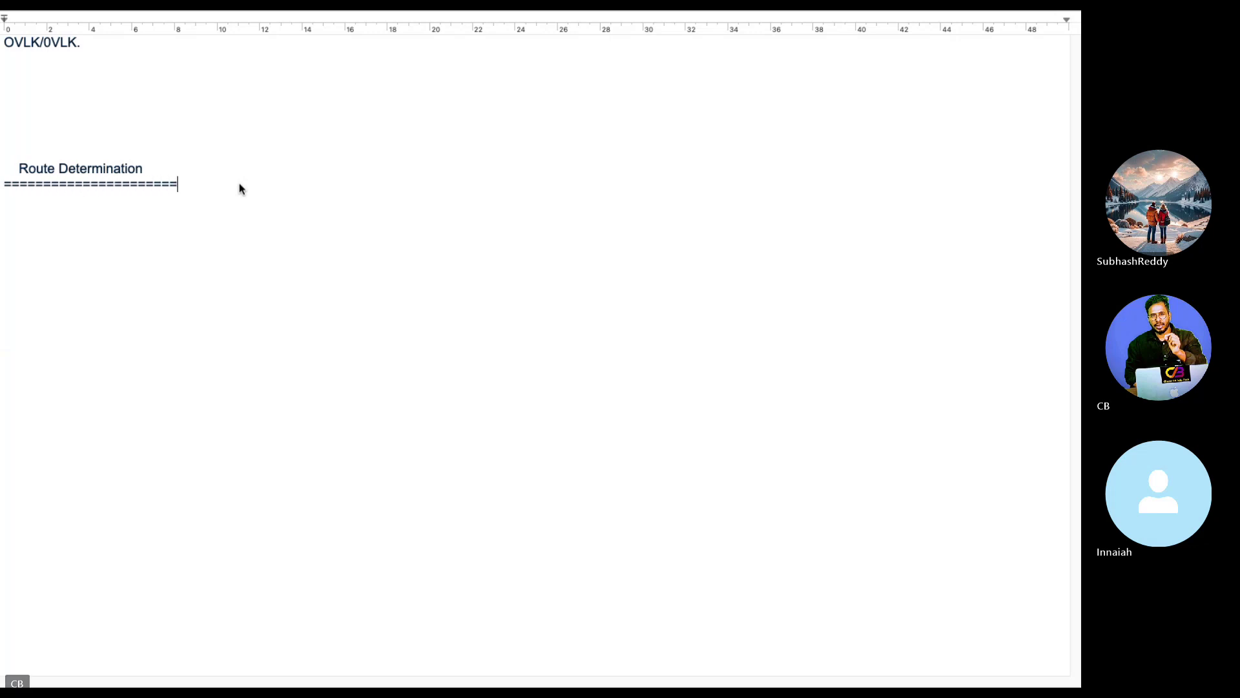
Enlarge the "Route Determination" heading and its underline, and colour both magenta
{"action": "left_click_drag", "start_coordinate": [181, 187], "coordinate": [4, 167]}
{"action": "mouse_move", "coordinate": [269, 19]}
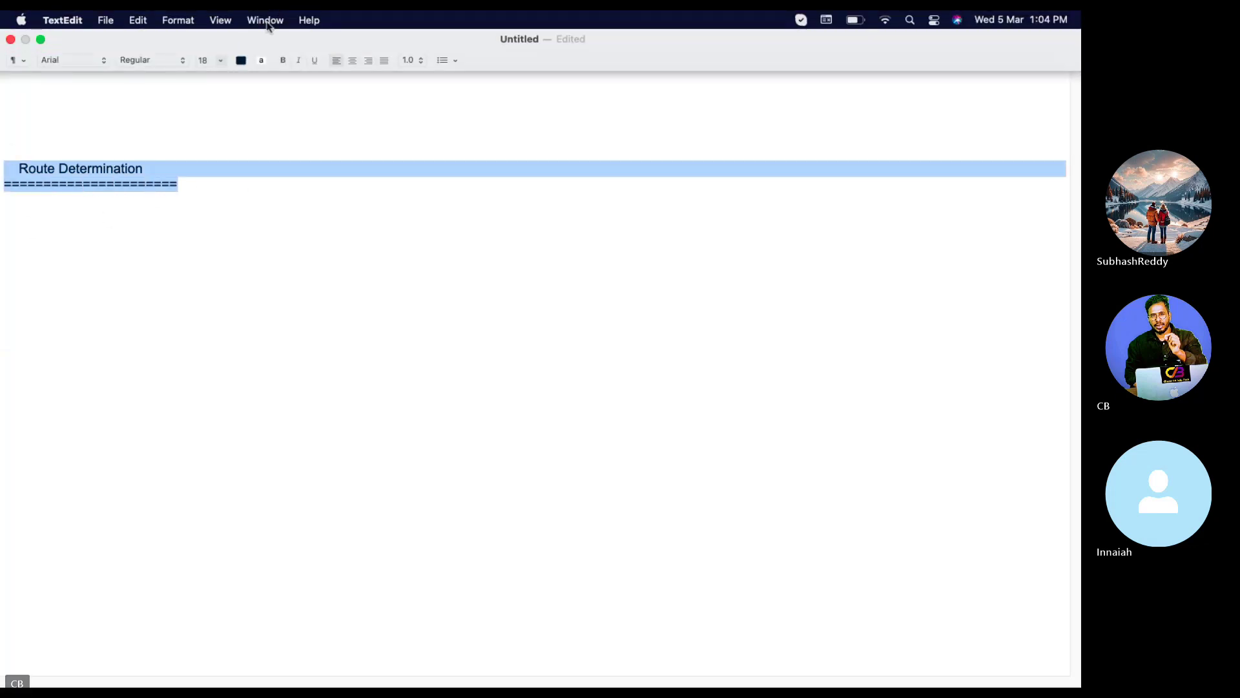
{"action": "left_click", "coordinate": [220, 60]}
{"action": "left_click", "coordinate": [211, 187]}
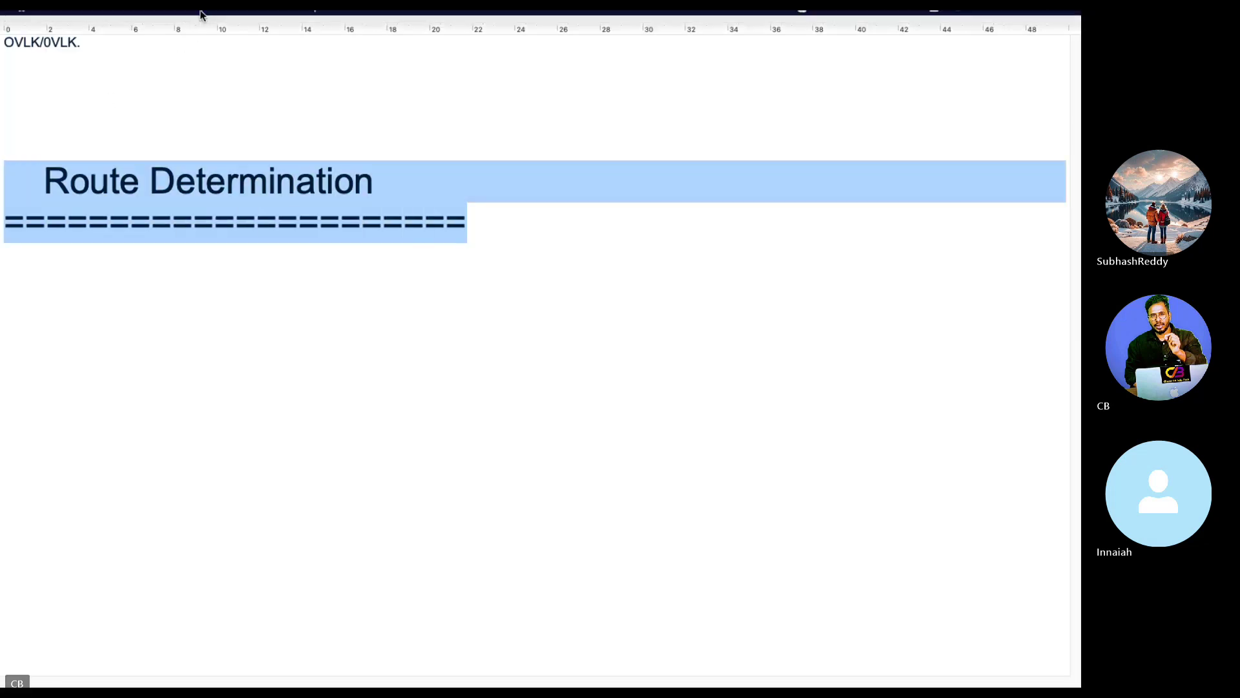
{"action": "mouse_move", "coordinate": [241, 20]}
{"action": "left_click", "coordinate": [241, 60]}
{"action": "left_click", "coordinate": [247, 87]}
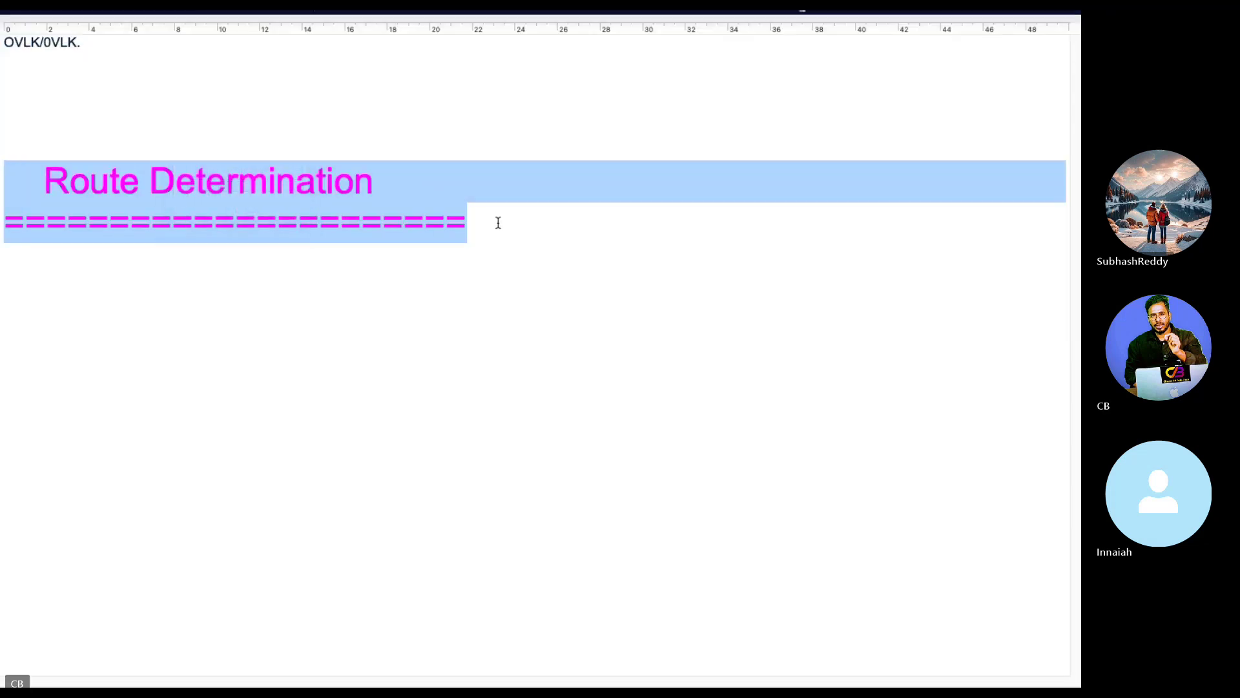
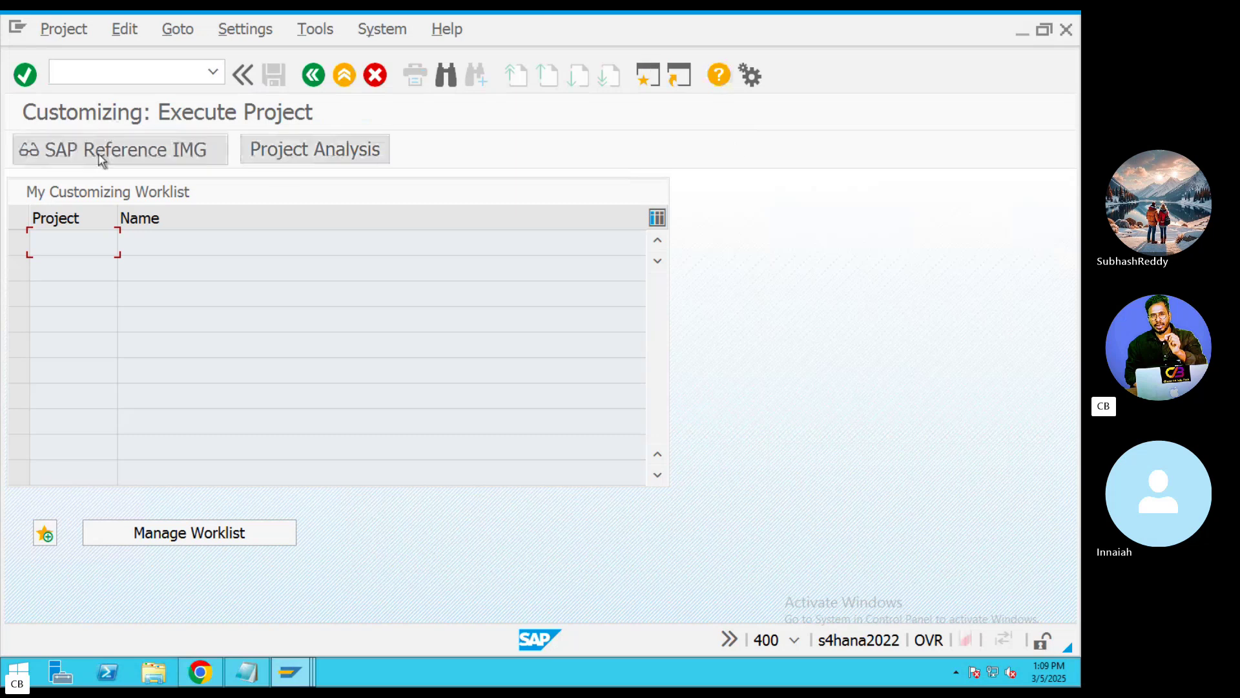
Display the SAP Reference IMG and expand the Logistics Execution node
{"action": "left_click", "coordinate": [123, 152]}
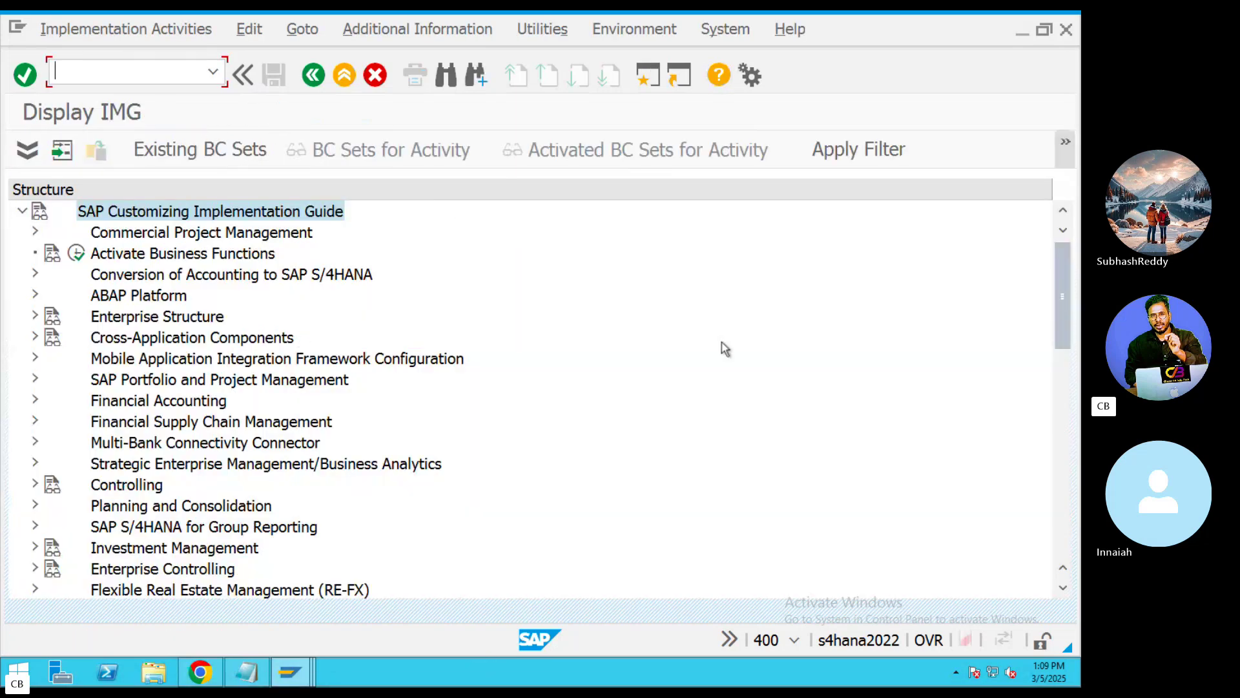
{"action": "left_click_drag", "start_coordinate": [1059, 278], "coordinate": [1060, 385]}
{"action": "left_click", "coordinate": [188, 443]}
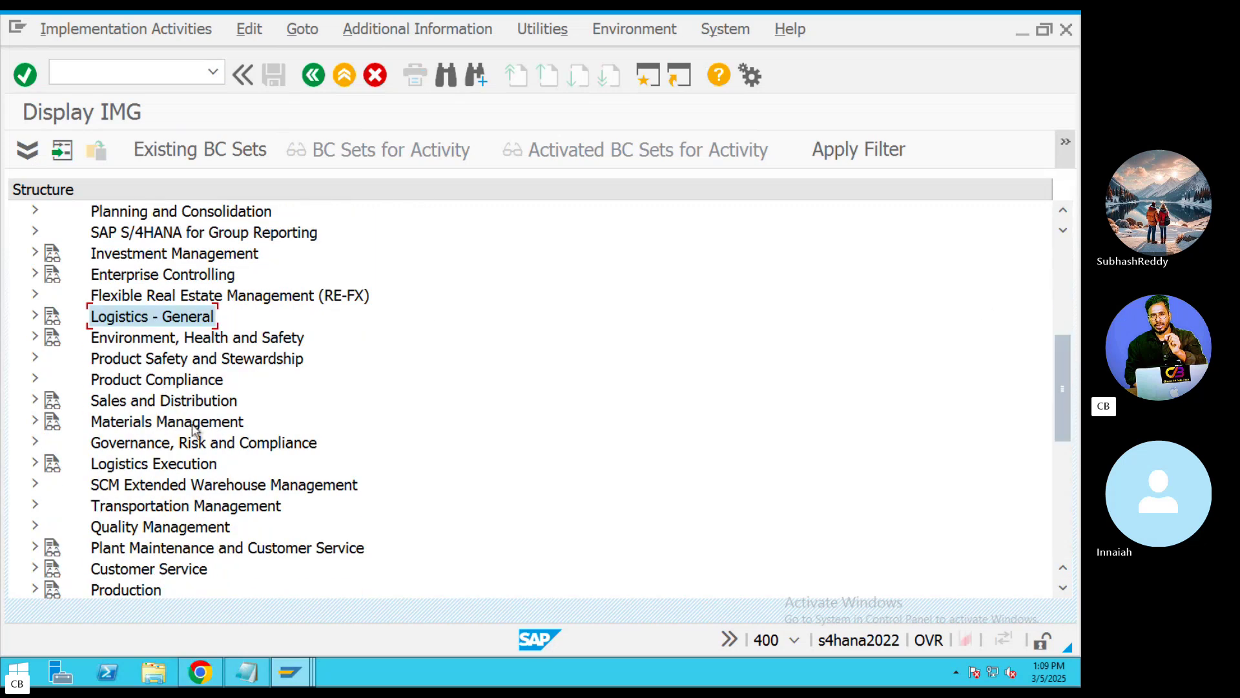
{"action": "left_click", "coordinate": [315, 440]}
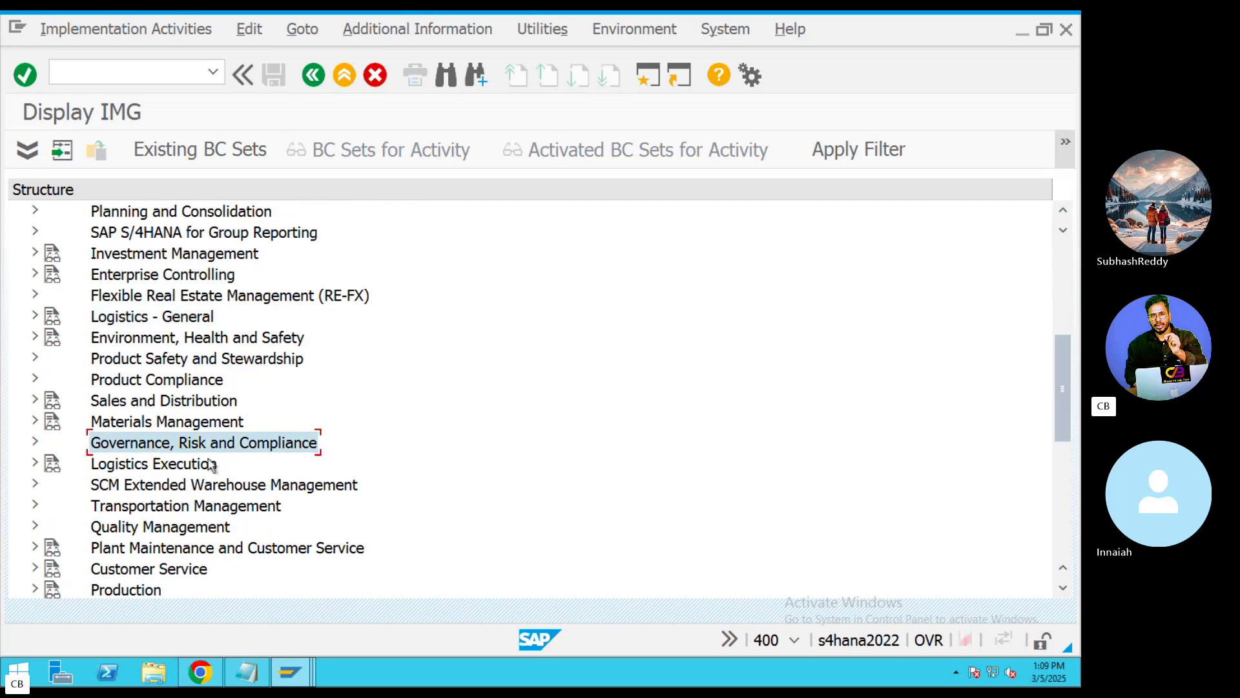
{"action": "left_click", "coordinate": [52, 467]}
{"action": "left_click", "coordinate": [36, 465]}
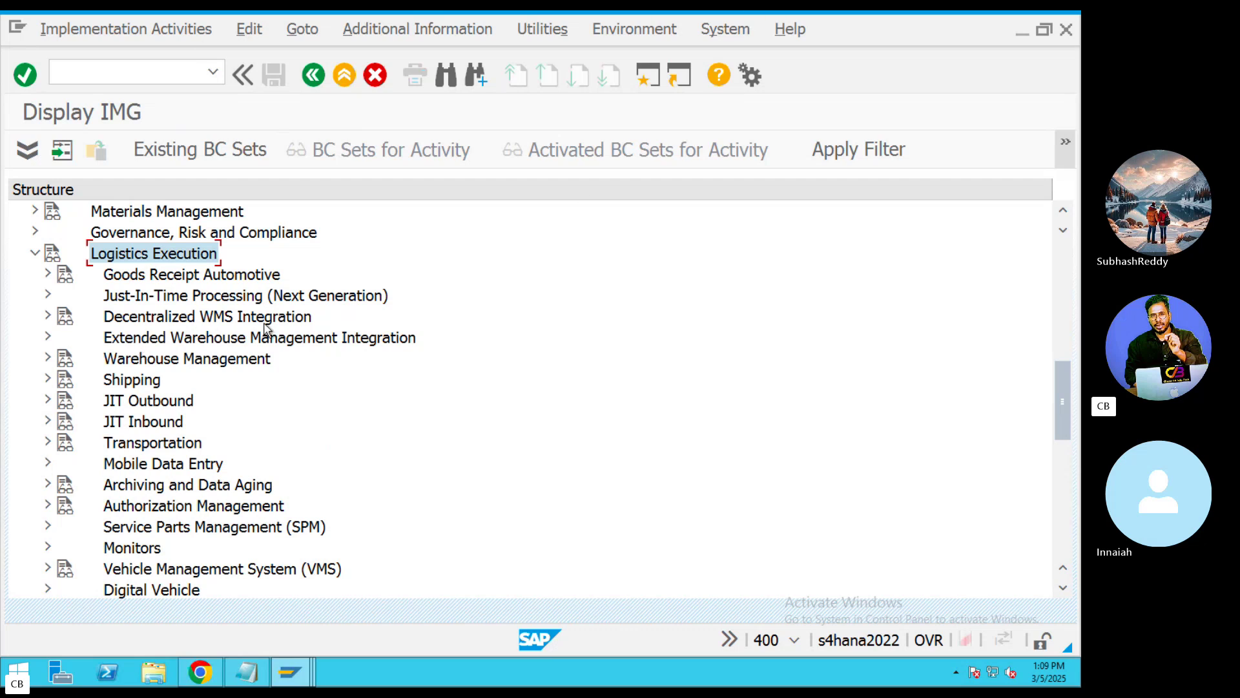
Under Logistics Execution, expand Shipping, Basic Shipping Functions and Routes down to the Define Routes activities
{"action": "left_click", "coordinate": [133, 381]}
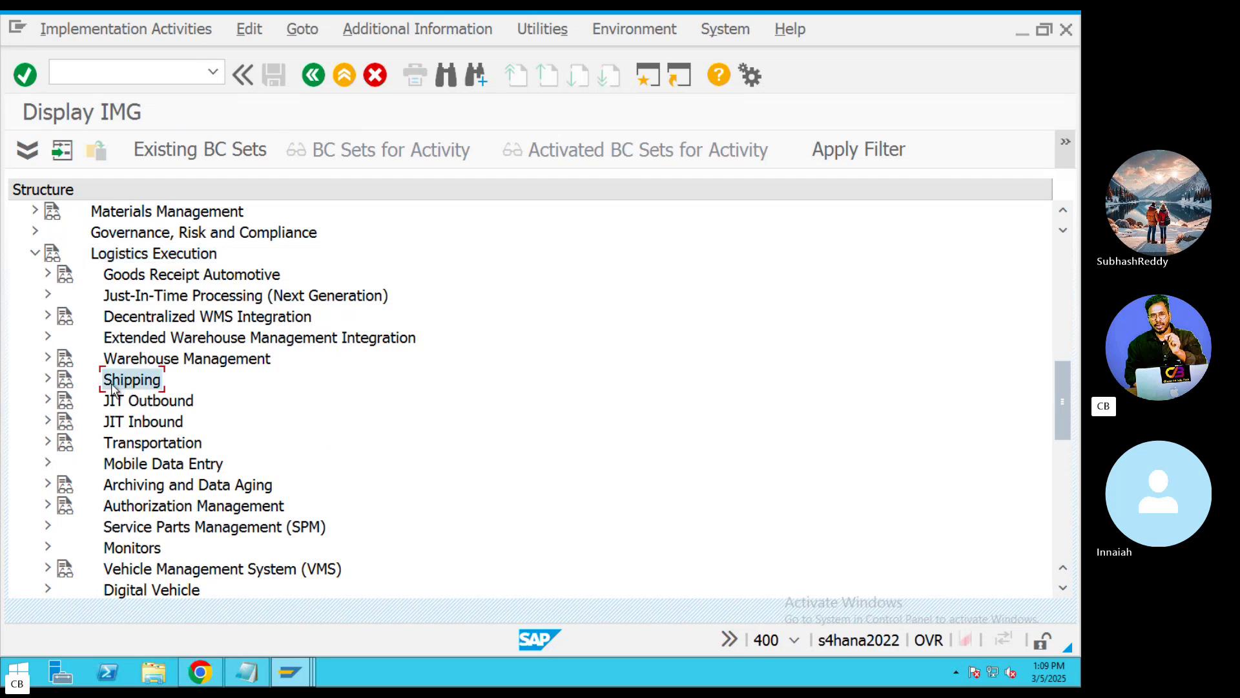
{"action": "left_click", "coordinate": [49, 380]}
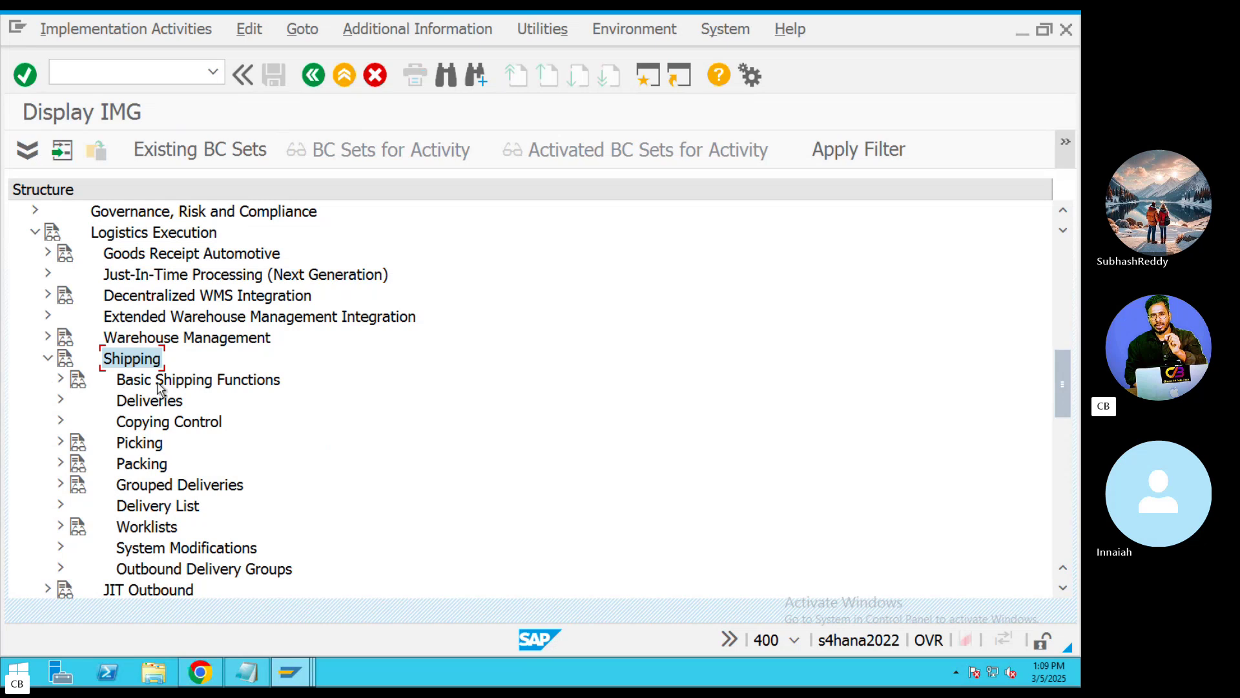
{"action": "left_click", "coordinate": [240, 385]}
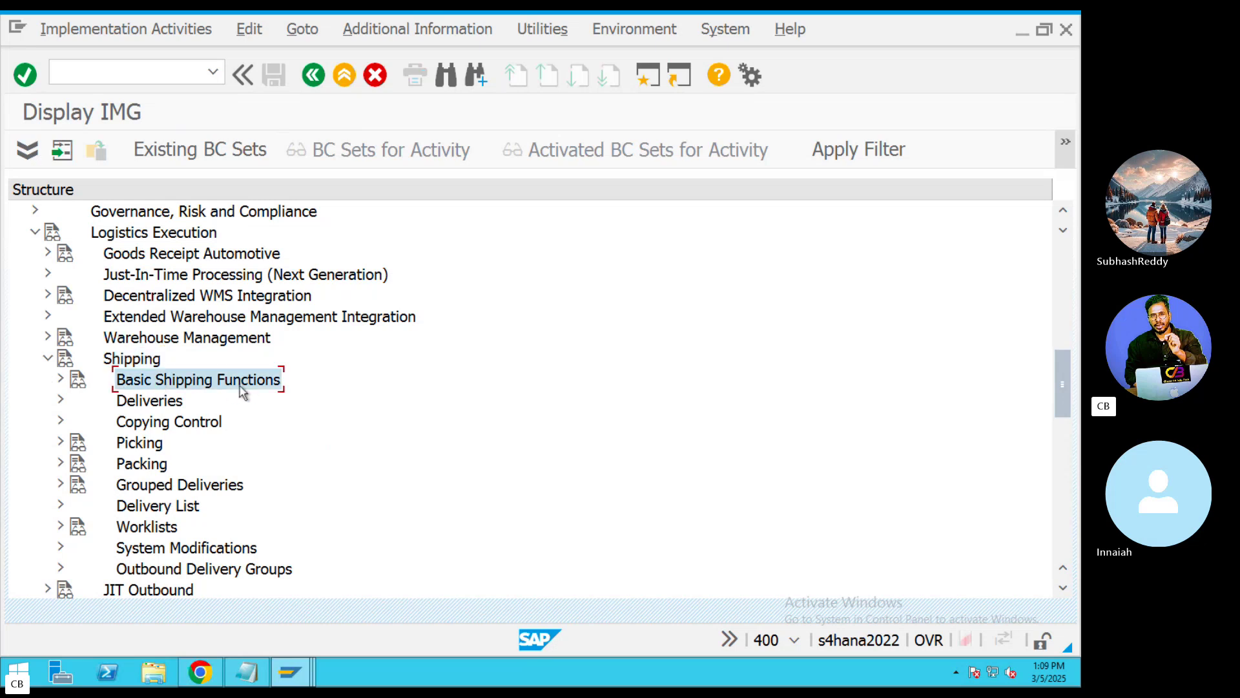
{"action": "left_click", "coordinate": [62, 380]}
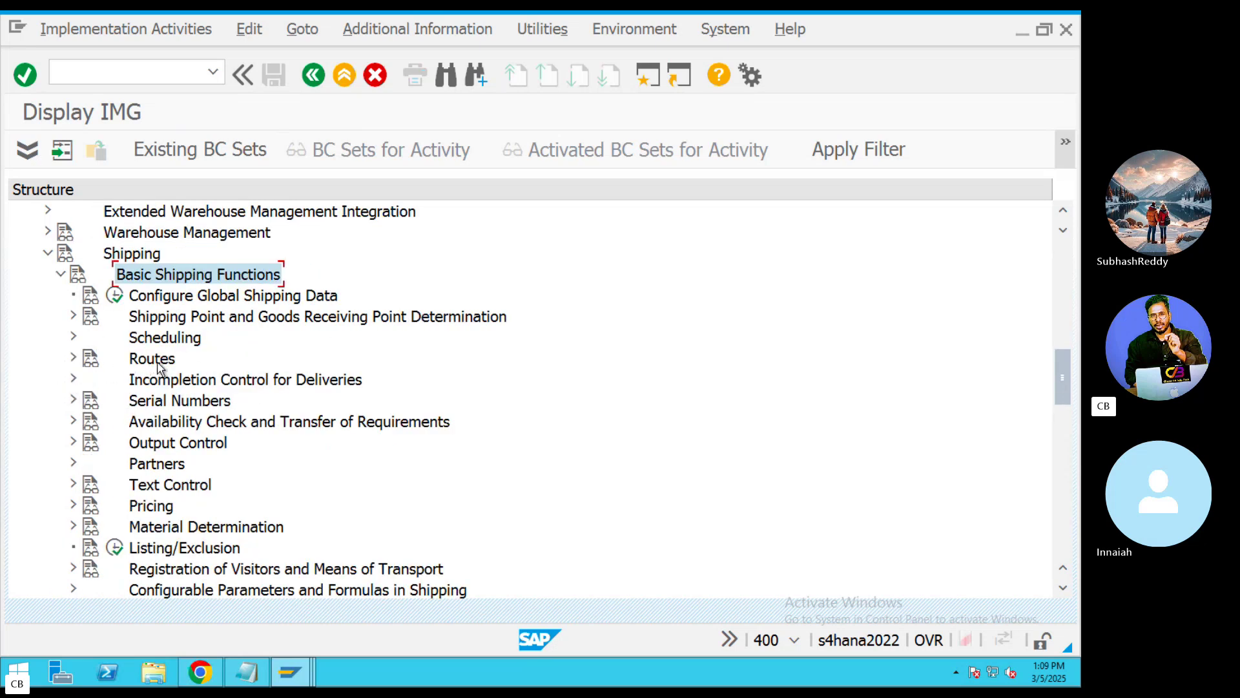
{"action": "left_click", "coordinate": [143, 360]}
{"action": "left_click", "coordinate": [74, 360]}
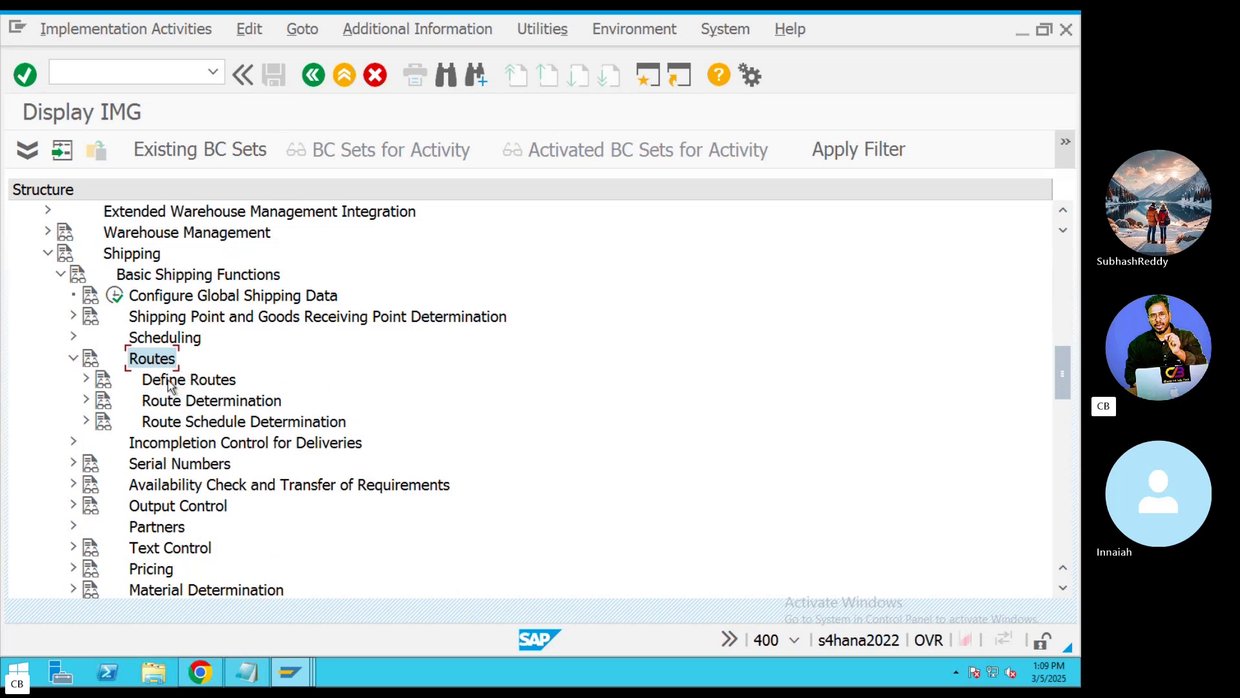
{"action": "left_click", "coordinate": [169, 381]}
{"action": "left_click", "coordinate": [86, 378]}
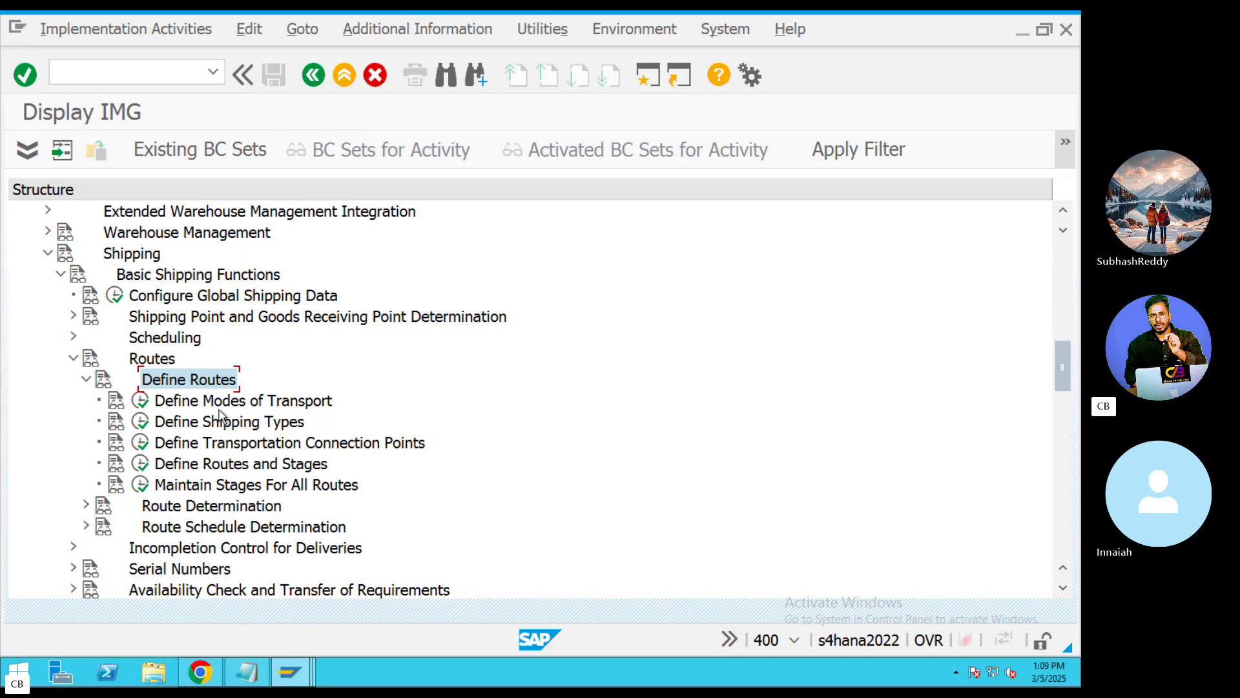
Expand the Route Determination node below Define Routes and select its Maintain Route Determination activity
{"action": "left_click", "coordinate": [184, 446]}
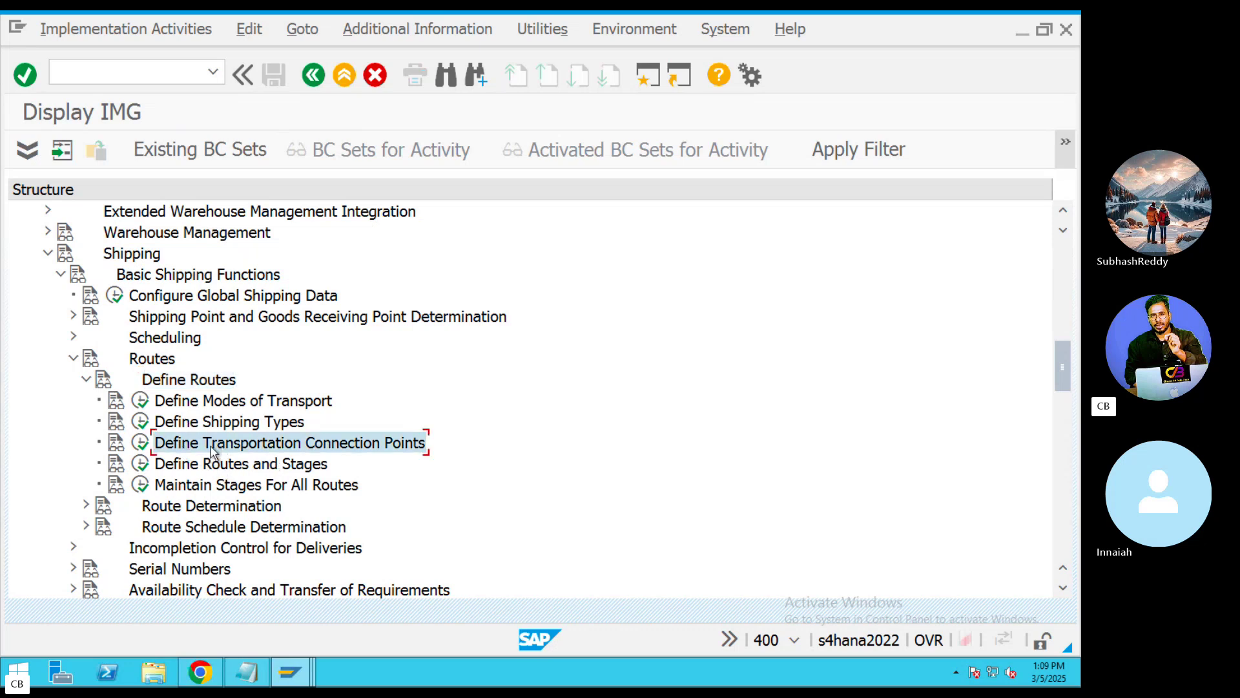
{"action": "left_click", "coordinate": [188, 468]}
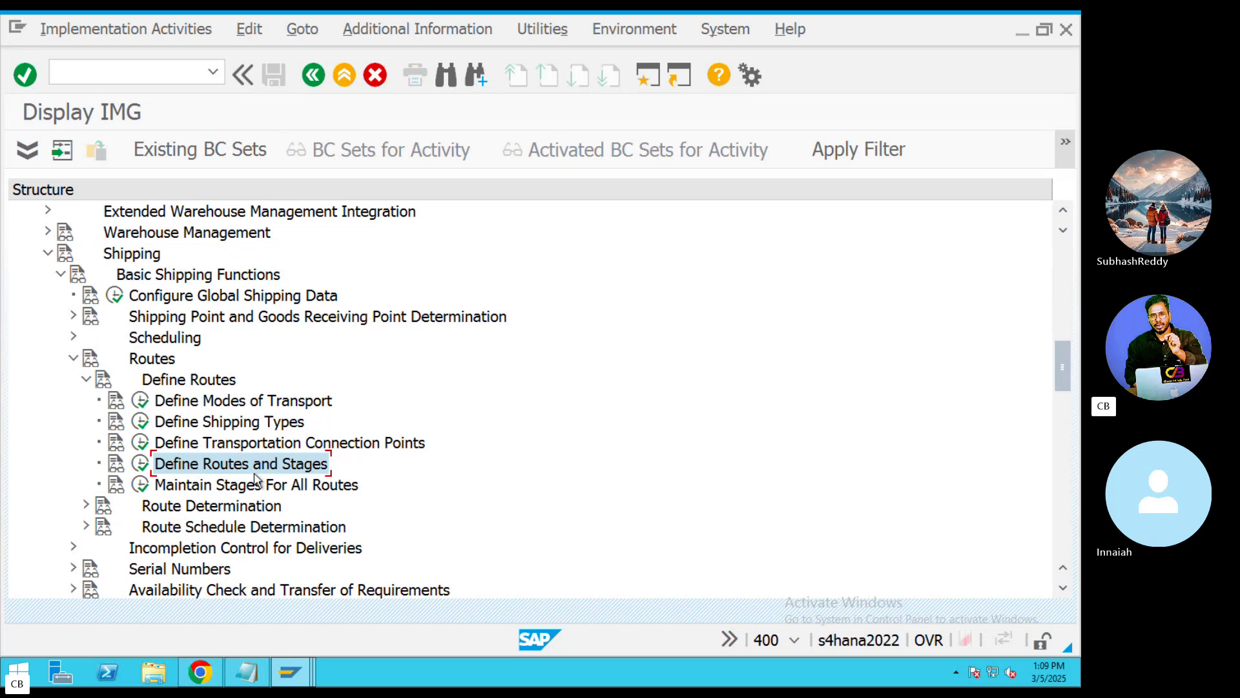
{"action": "left_click", "coordinate": [88, 506]}
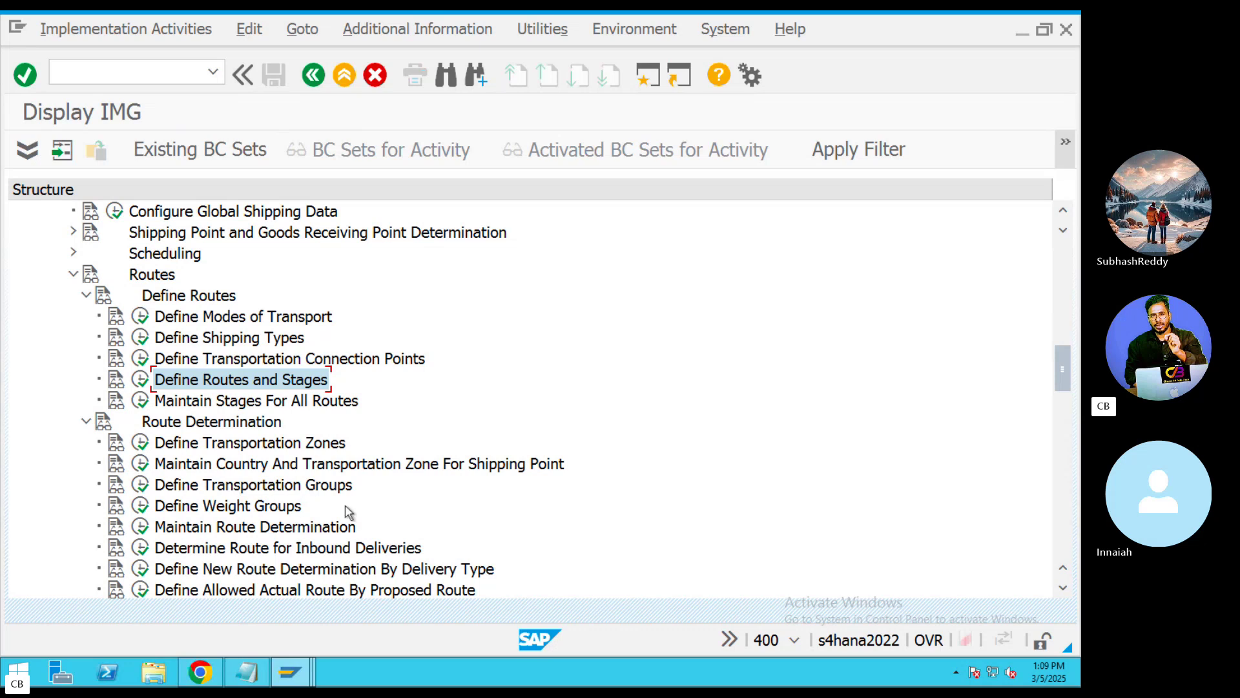
{"action": "left_click", "coordinate": [251, 530]}
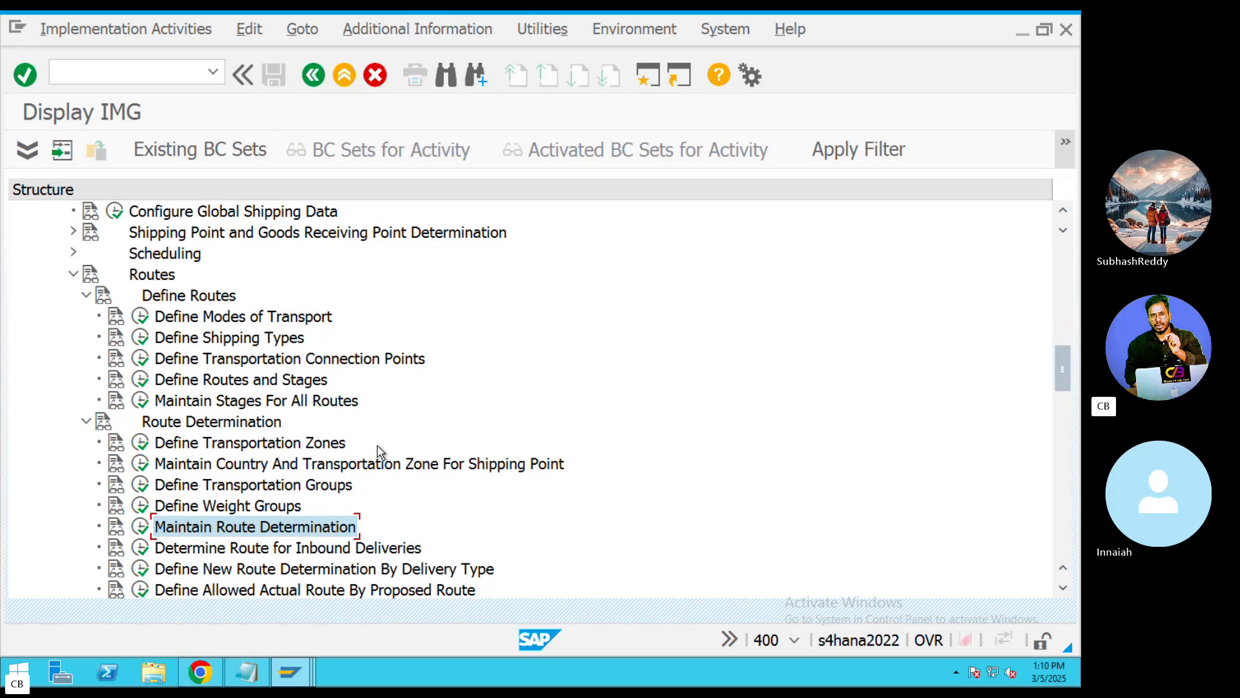
Review the configuration activities under Define Routes and Route Determination, from Define Modes of Transport to Determine Route for Inbound Deliveries
{"action": "left_click", "coordinate": [245, 317]}
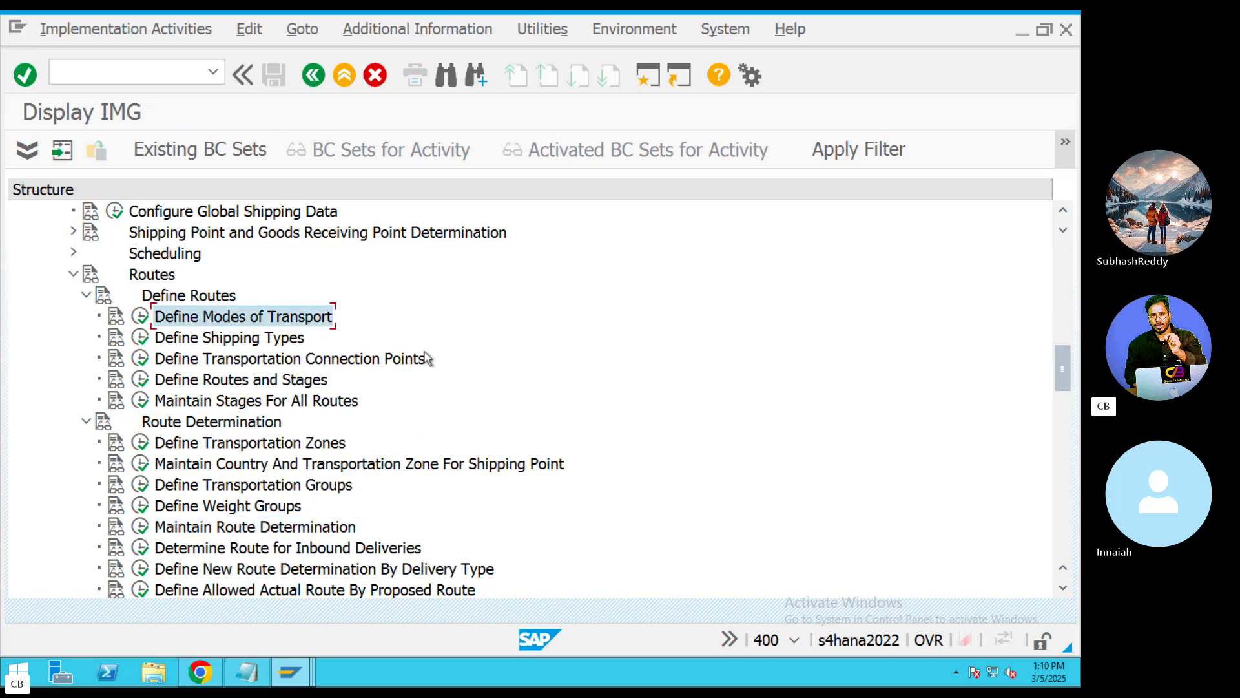
{"action": "left_click", "coordinate": [268, 338]}
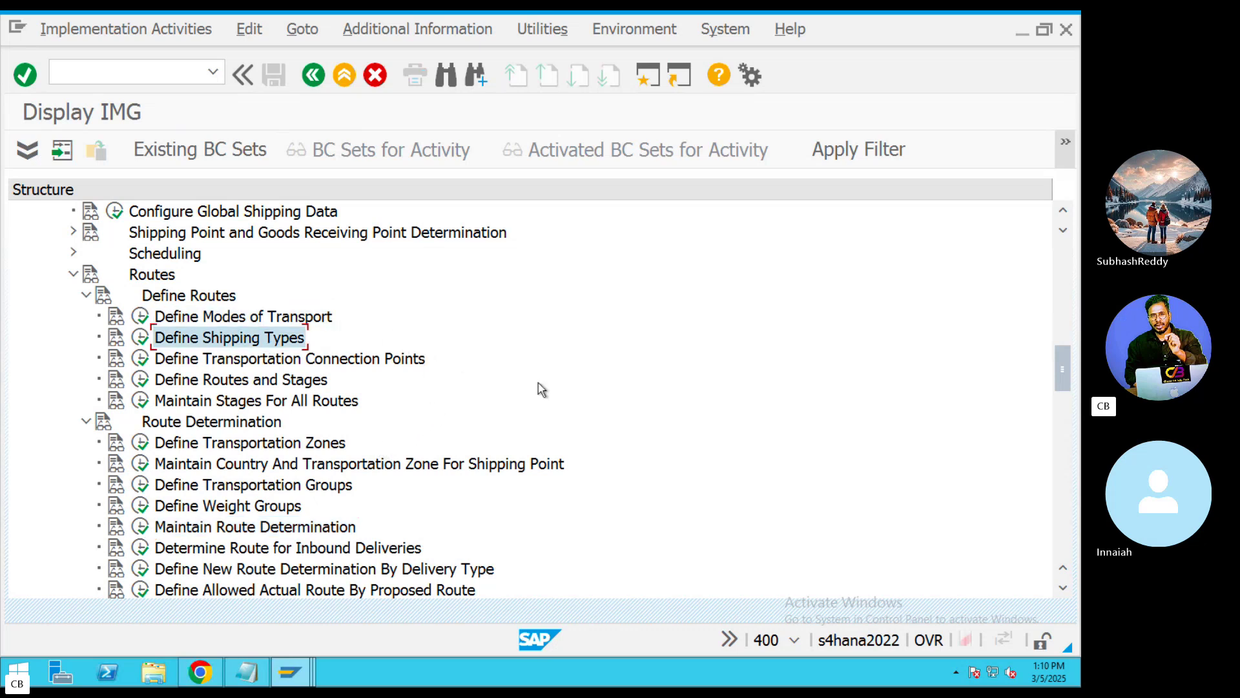
{"action": "left_click", "coordinate": [277, 360]}
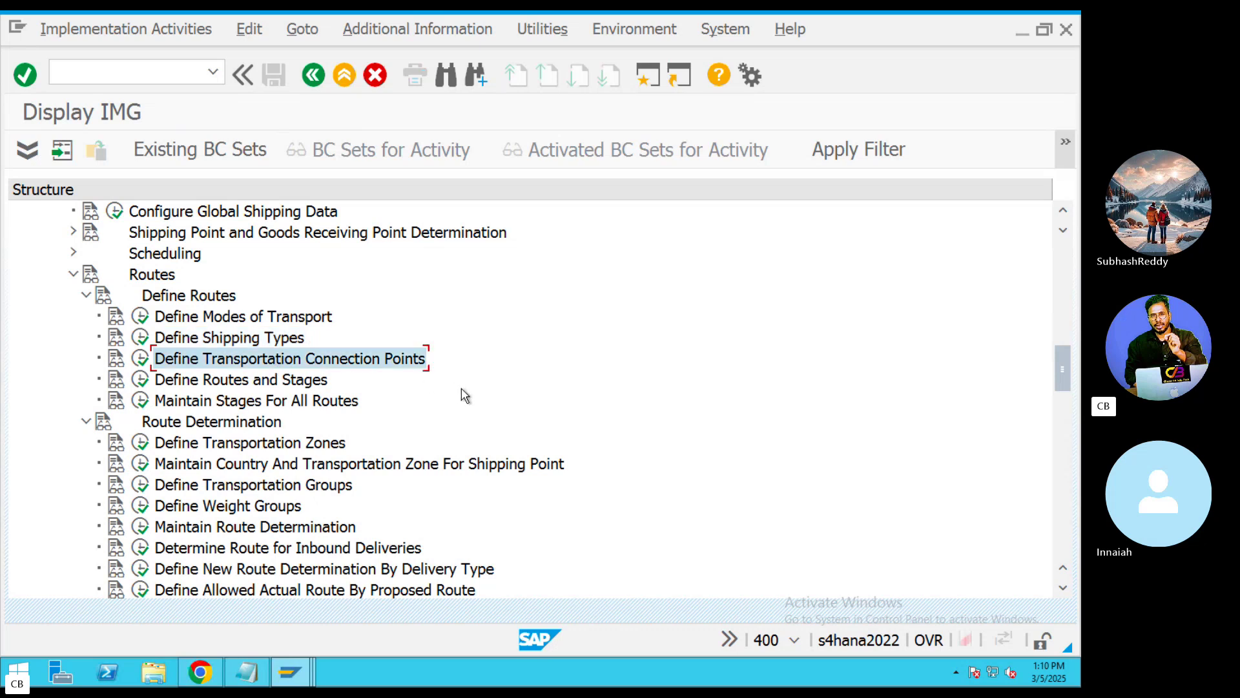
{"action": "left_click", "coordinate": [204, 381]}
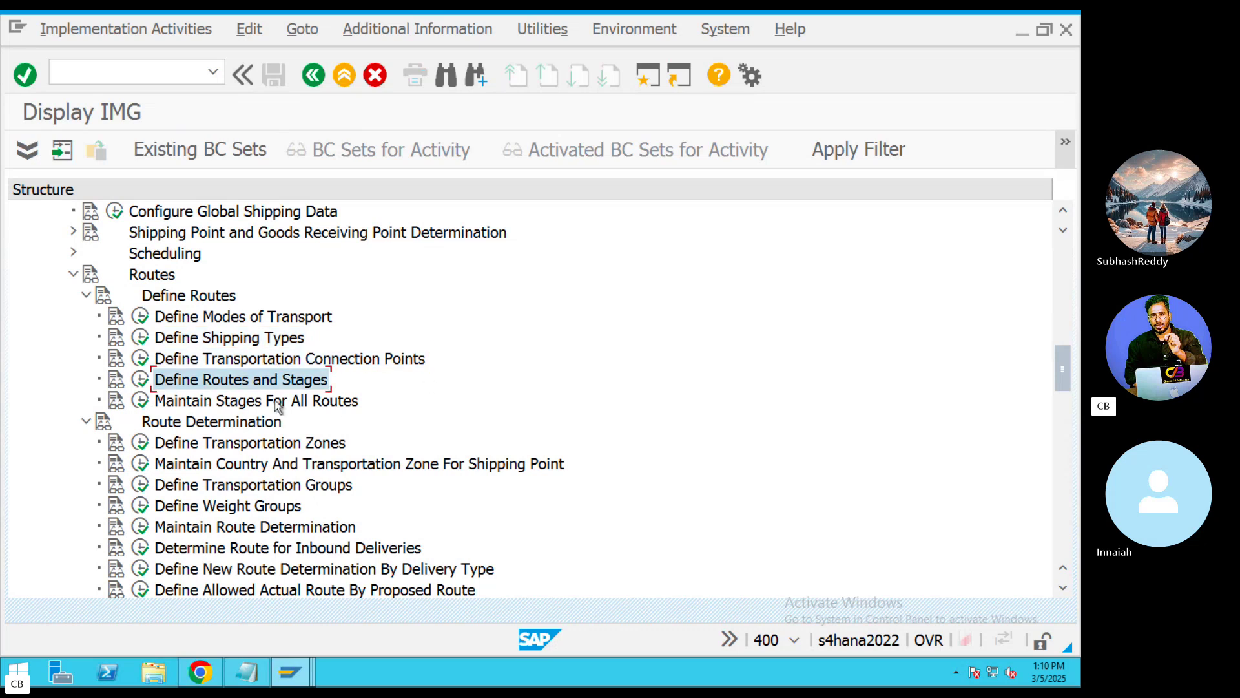
{"action": "left_click", "coordinate": [255, 404]}
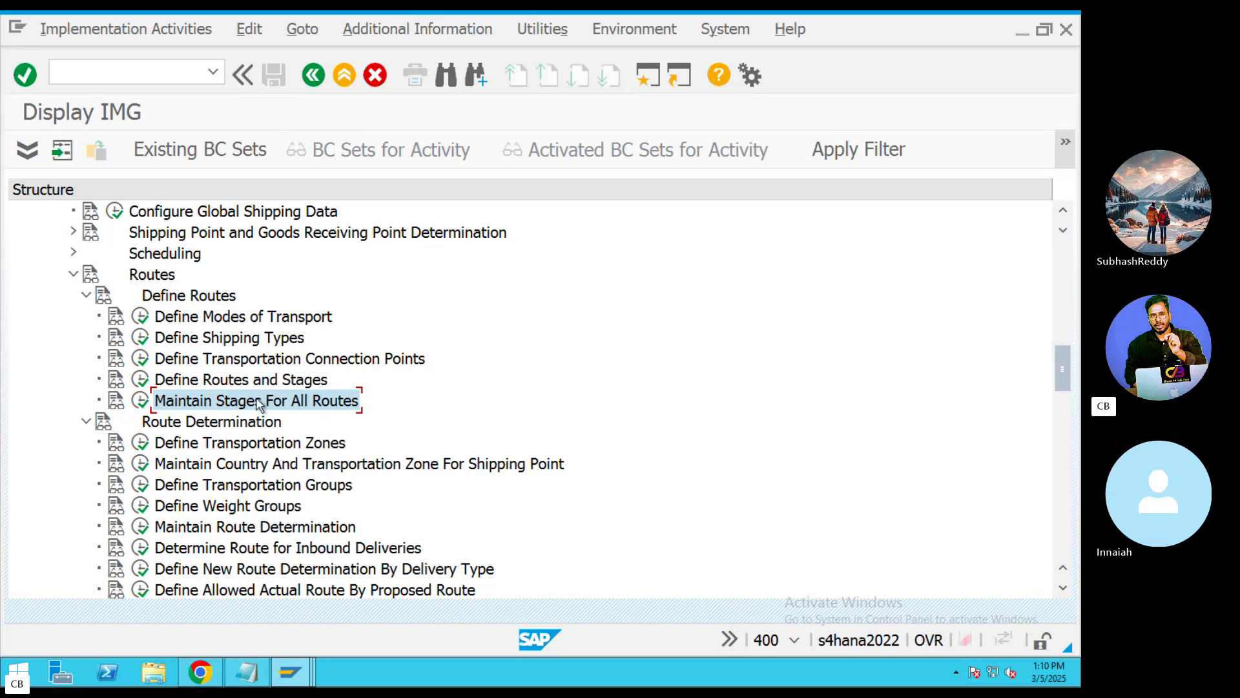
{"action": "left_click", "coordinate": [243, 445]}
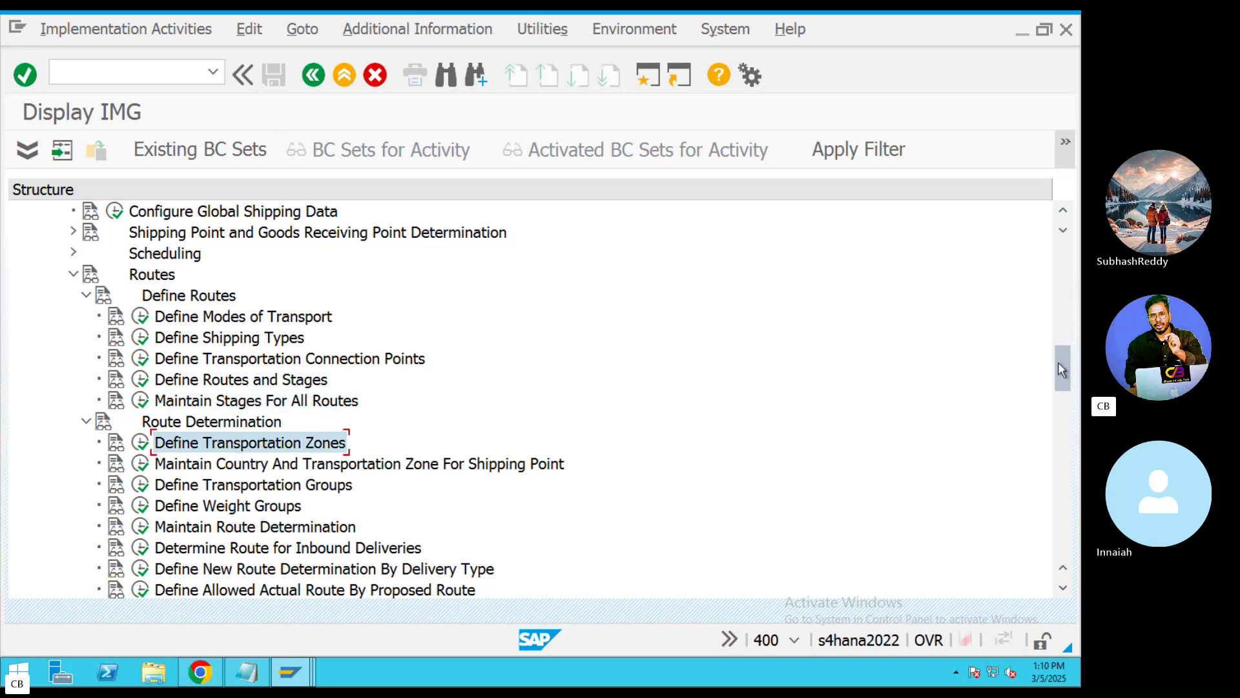
{"action": "scroll", "coordinate": [1061, 373], "scroll_direction": "down", "scroll_amount": 1}
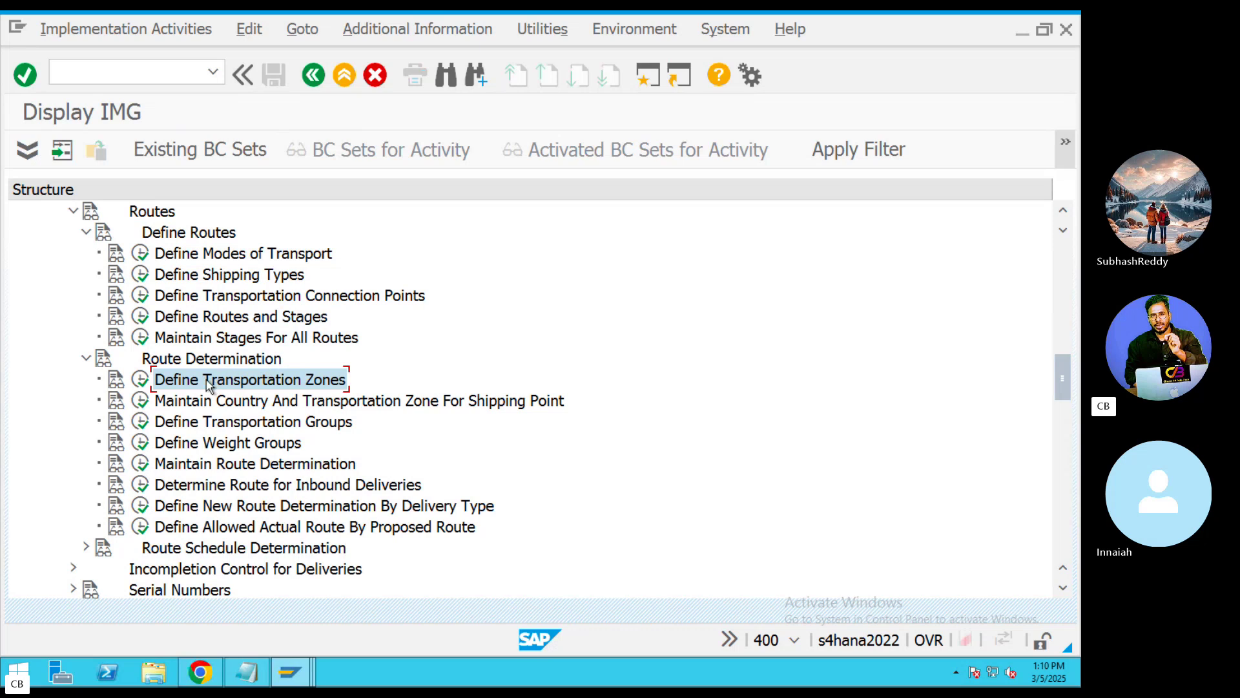
{"action": "left_click", "coordinate": [315, 428]}
{"action": "left_click", "coordinate": [264, 446]}
{"action": "left_click", "coordinate": [285, 467]}
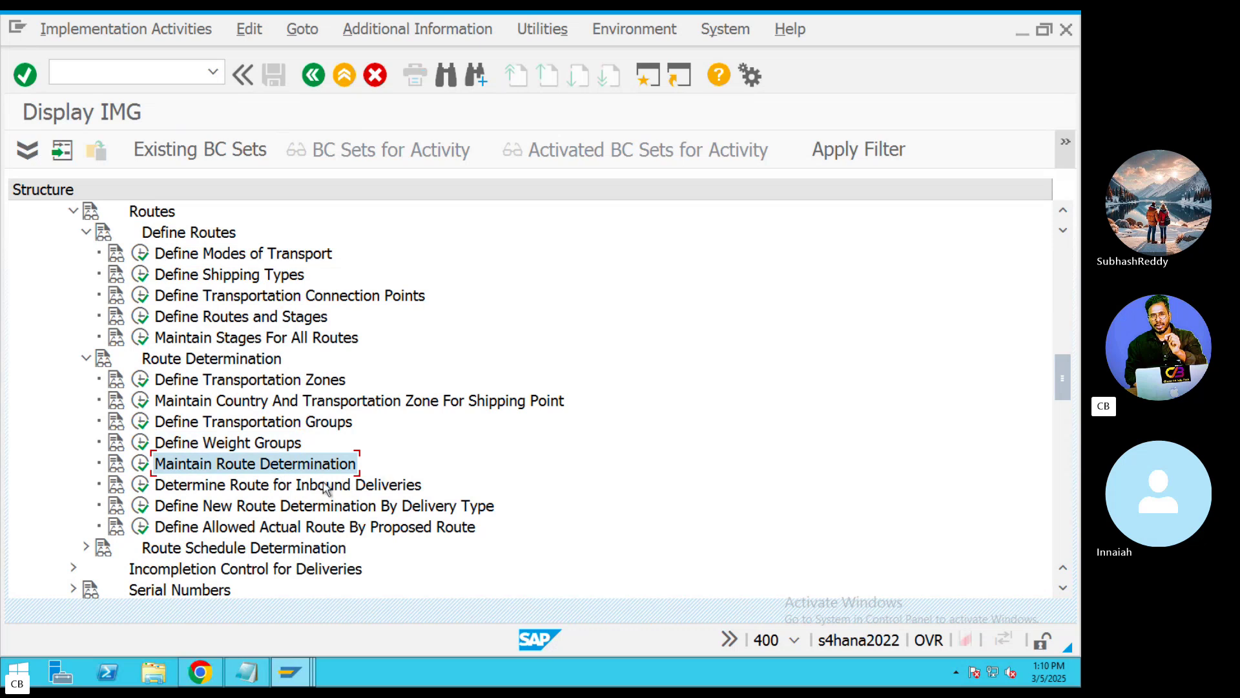
{"action": "left_click", "coordinate": [252, 489]}
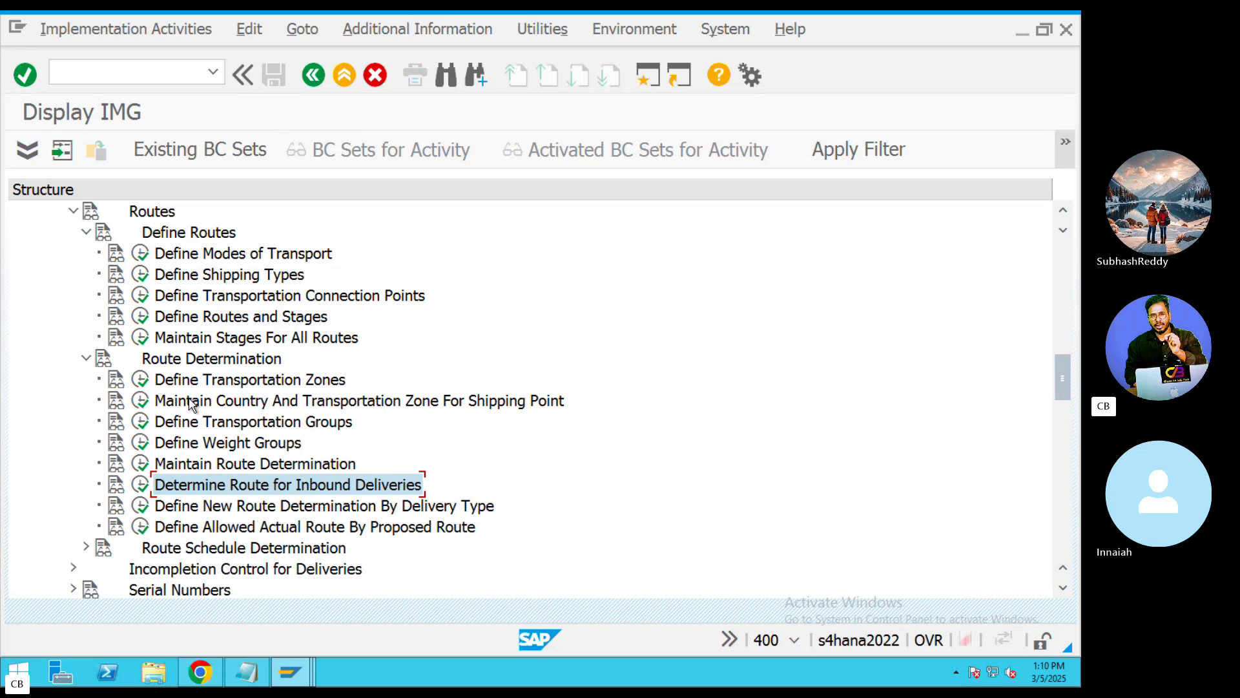
Run transaction VOV8 in a new session and open the details of sales document type OR
{"action": "left_click", "coordinate": [655, 84]}
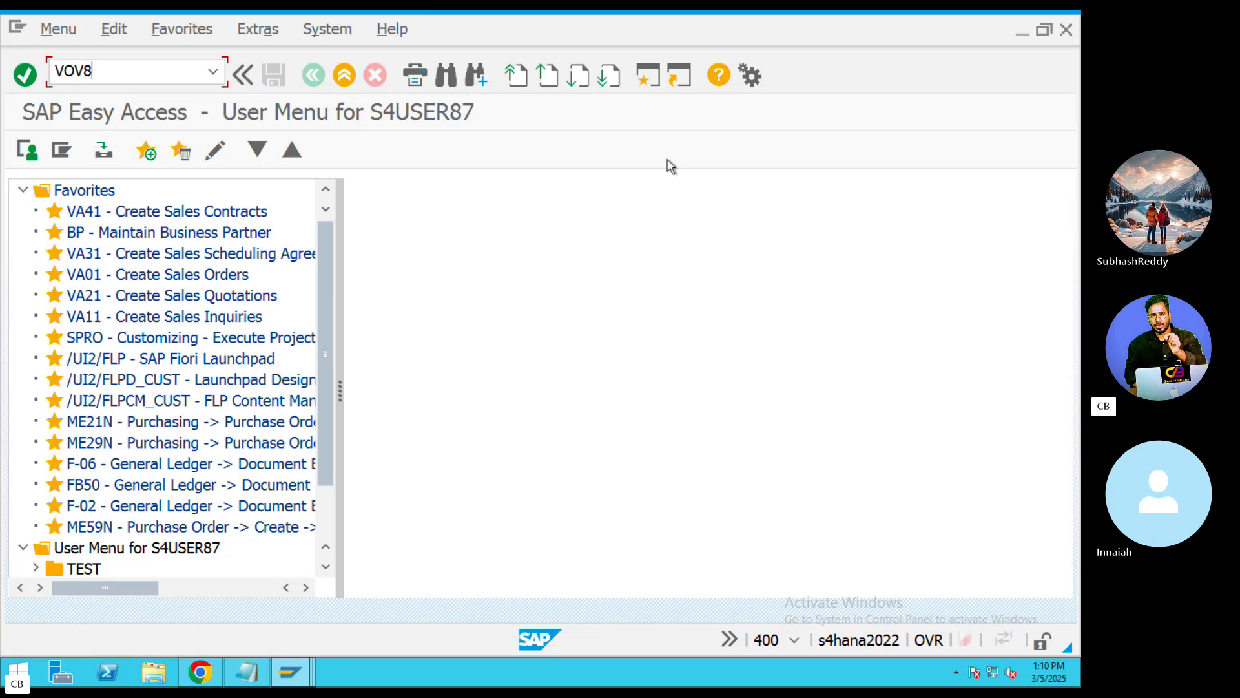
{"action": "key", "text": "Return"}
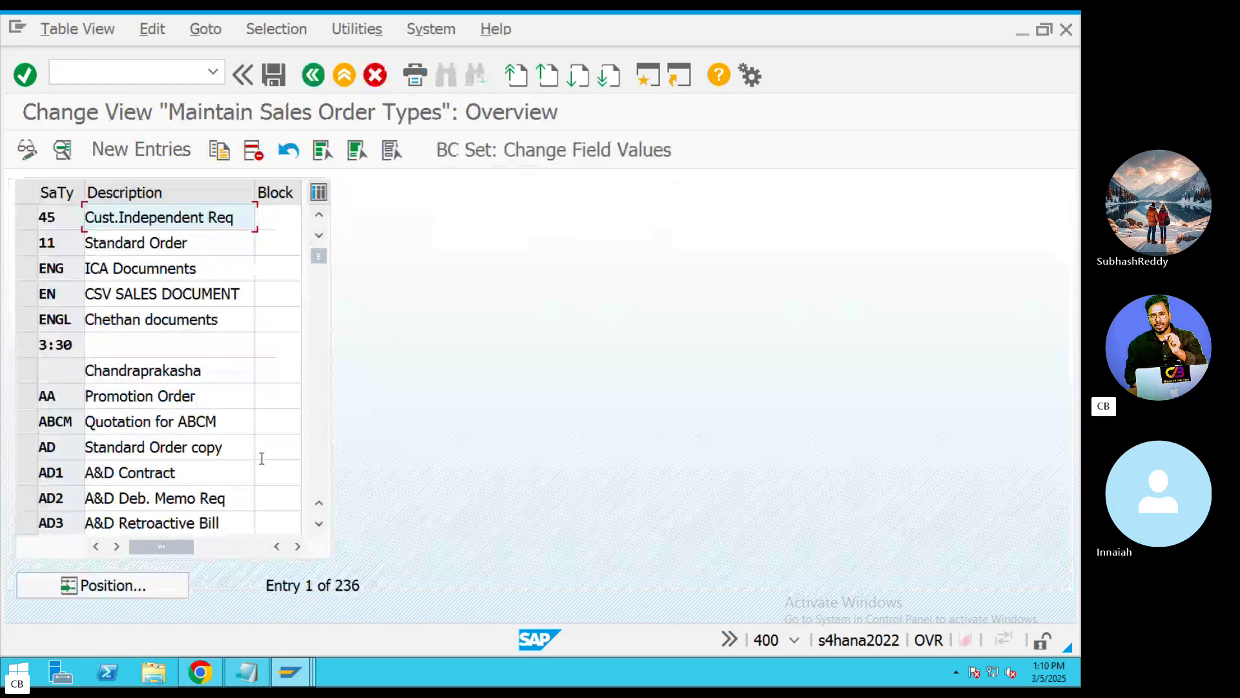
{"action": "left_click", "coordinate": [158, 588]}
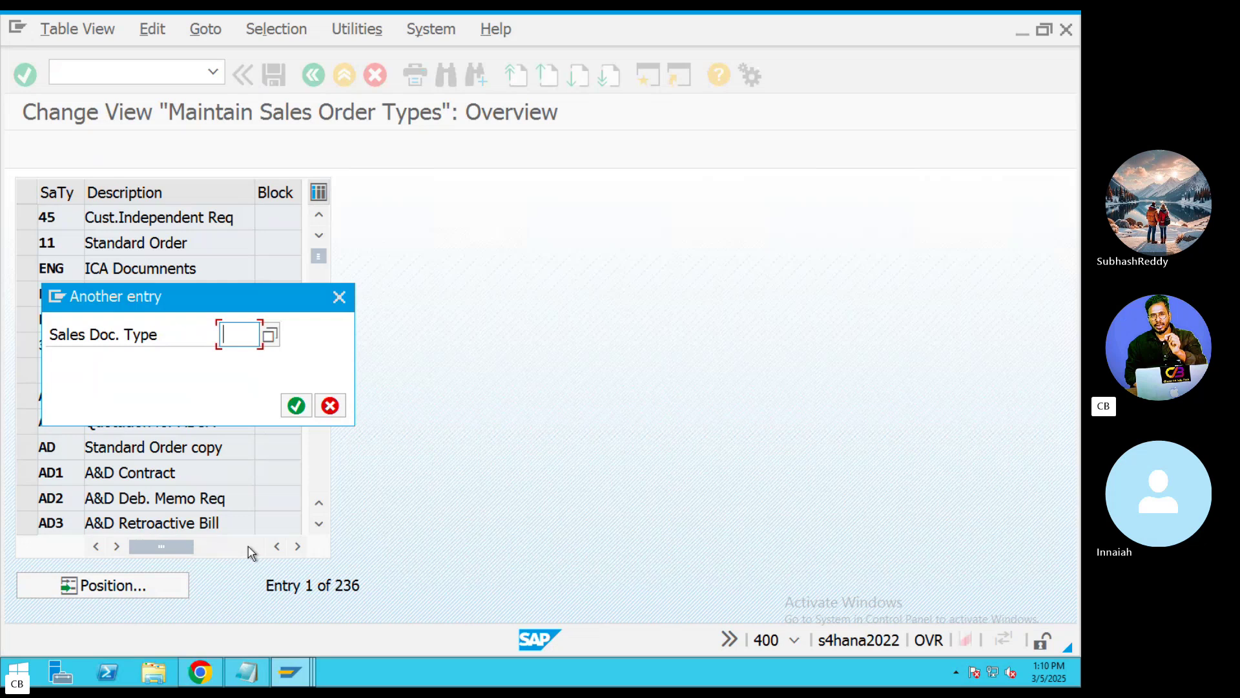
{"action": "type", "text": "OR"}
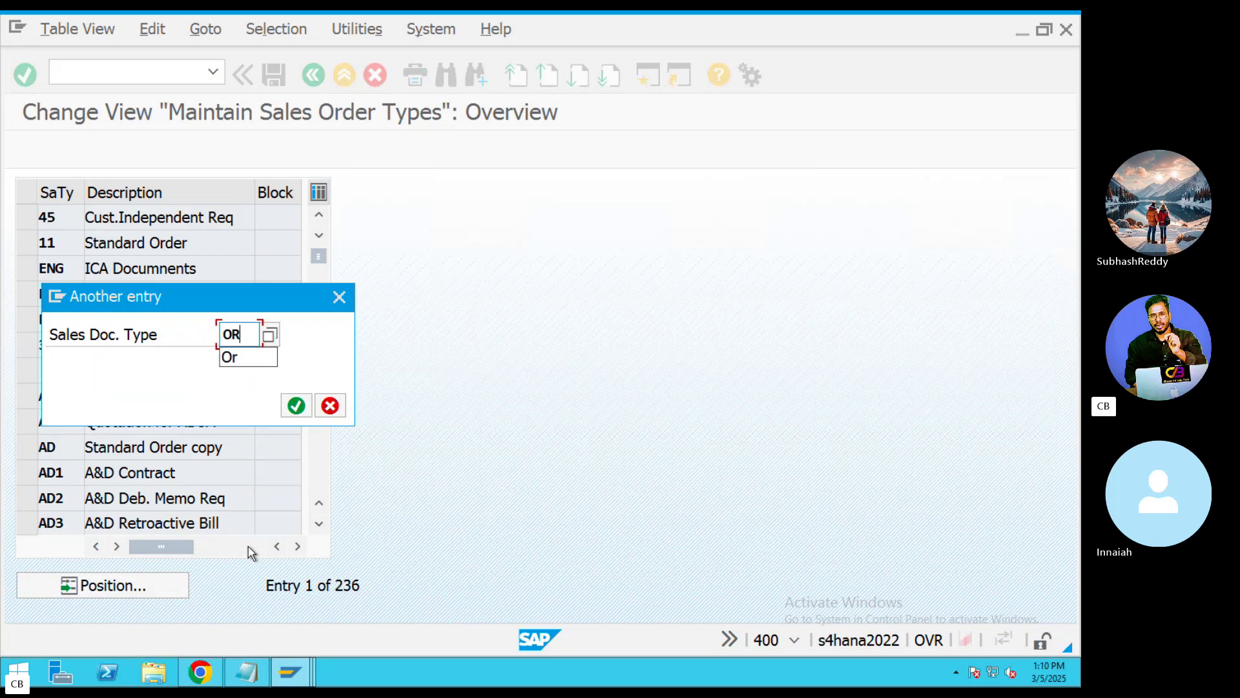
{"action": "key", "text": "Return"}
{"action": "double_click", "coordinate": [154, 217]}
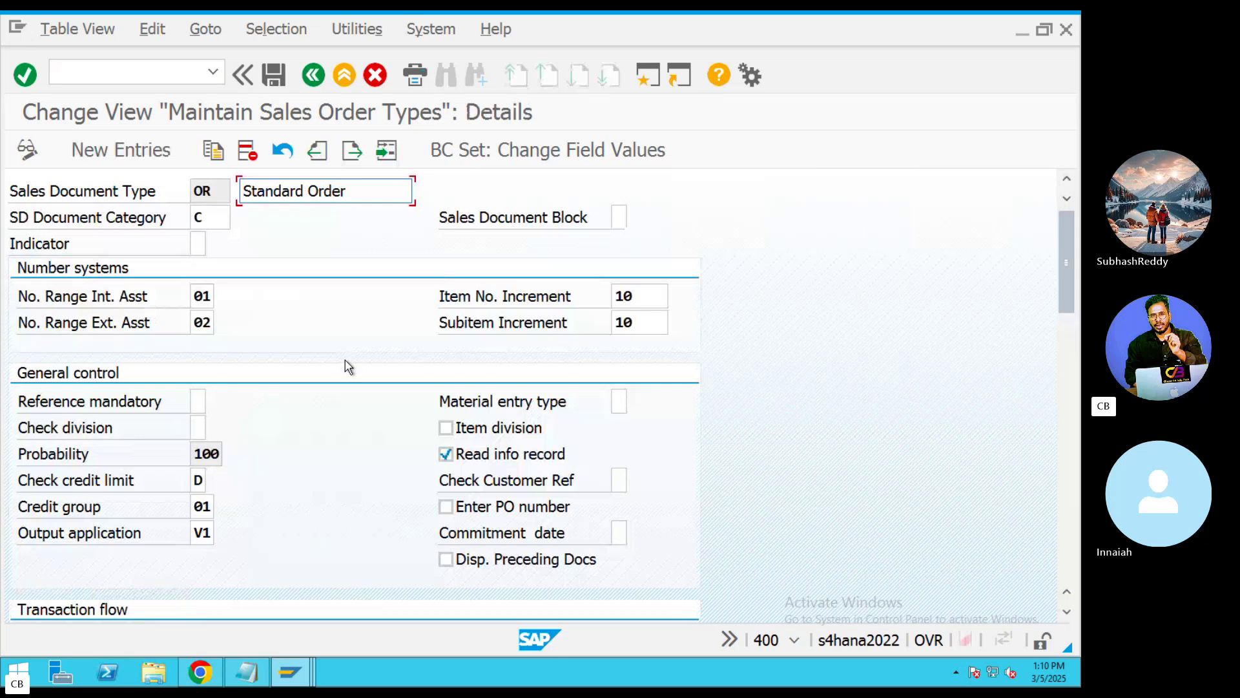
Examine the delivery type and shipping conditions in the Shipping section of the Standard Order type
{"action": "scroll", "coordinate": [347, 362], "scroll_direction": "down", "scroll_amount": 5}
{"action": "scroll", "coordinate": [346, 359], "scroll_direction": "down", "scroll_amount": 5}
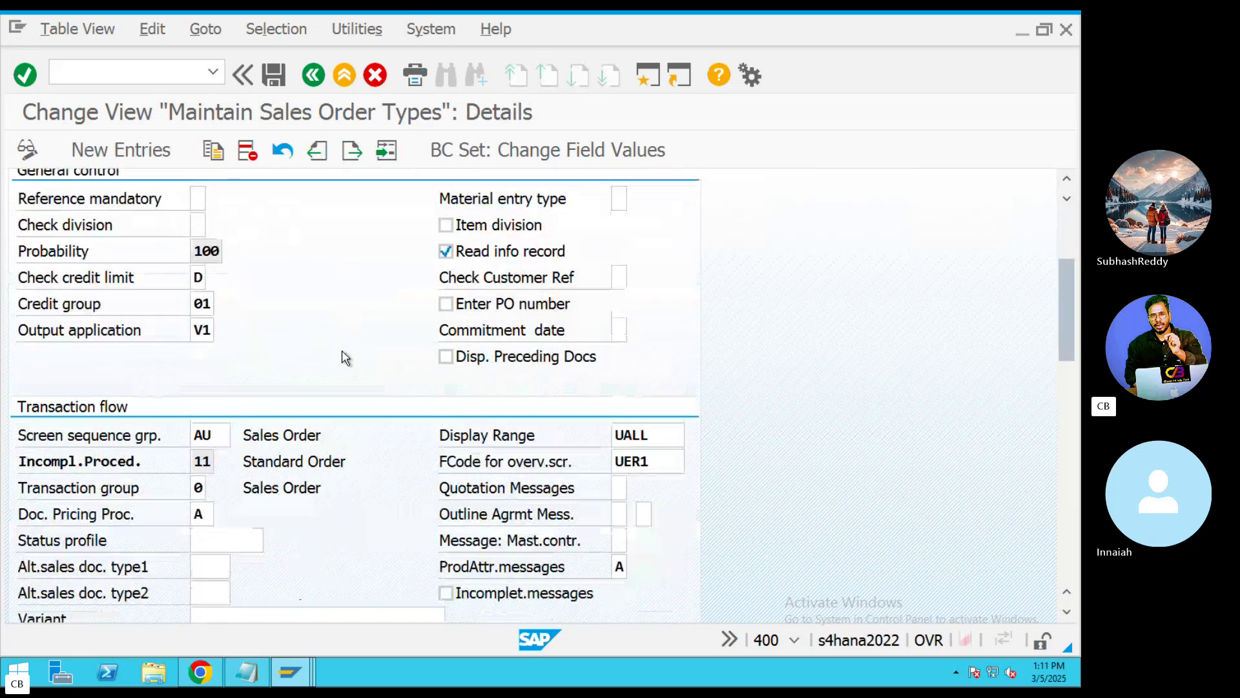
{"action": "scroll", "coordinate": [346, 358], "scroll_direction": "down", "scroll_amount": 2}
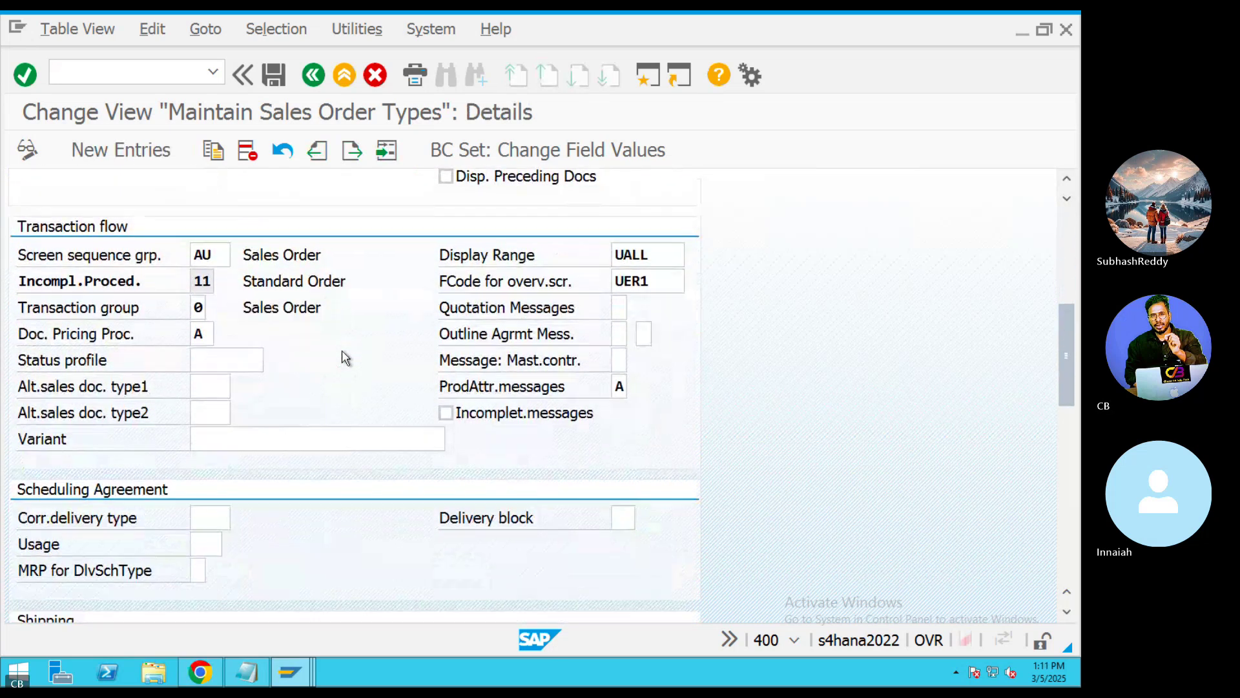
{"action": "scroll", "coordinate": [345, 358], "scroll_direction": "down", "scroll_amount": 6}
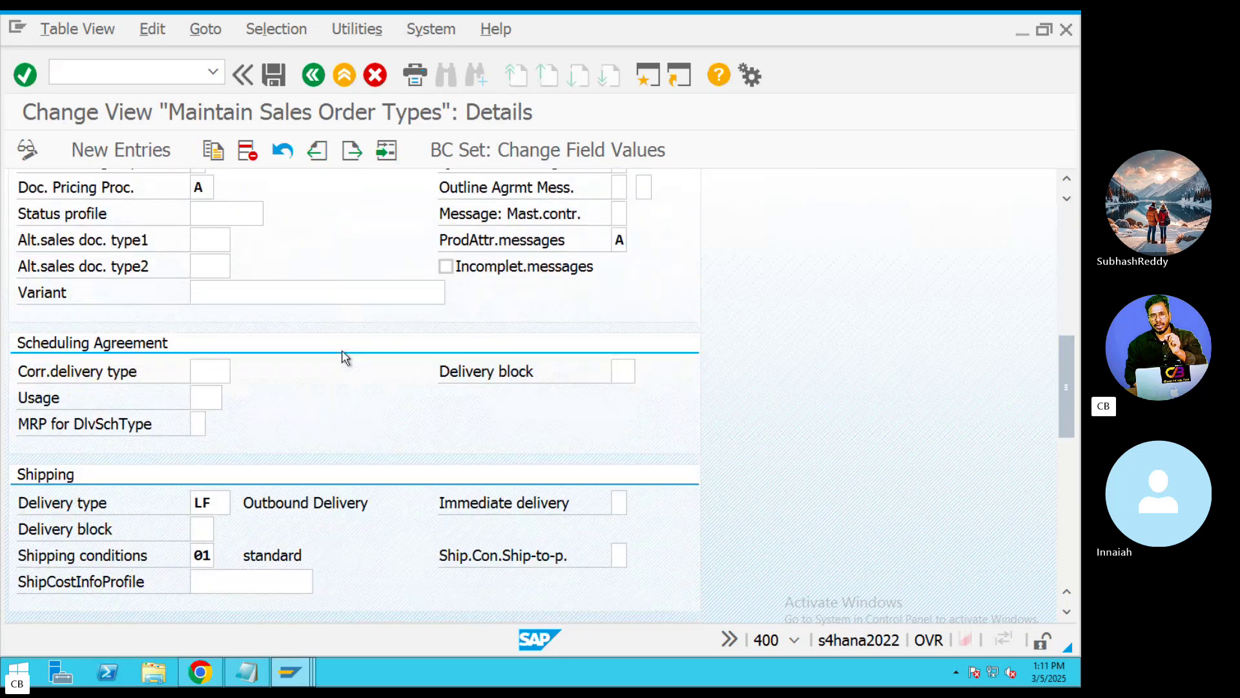
{"action": "left_click_drag", "start_coordinate": [214, 411], "coordinate": [197, 408]}
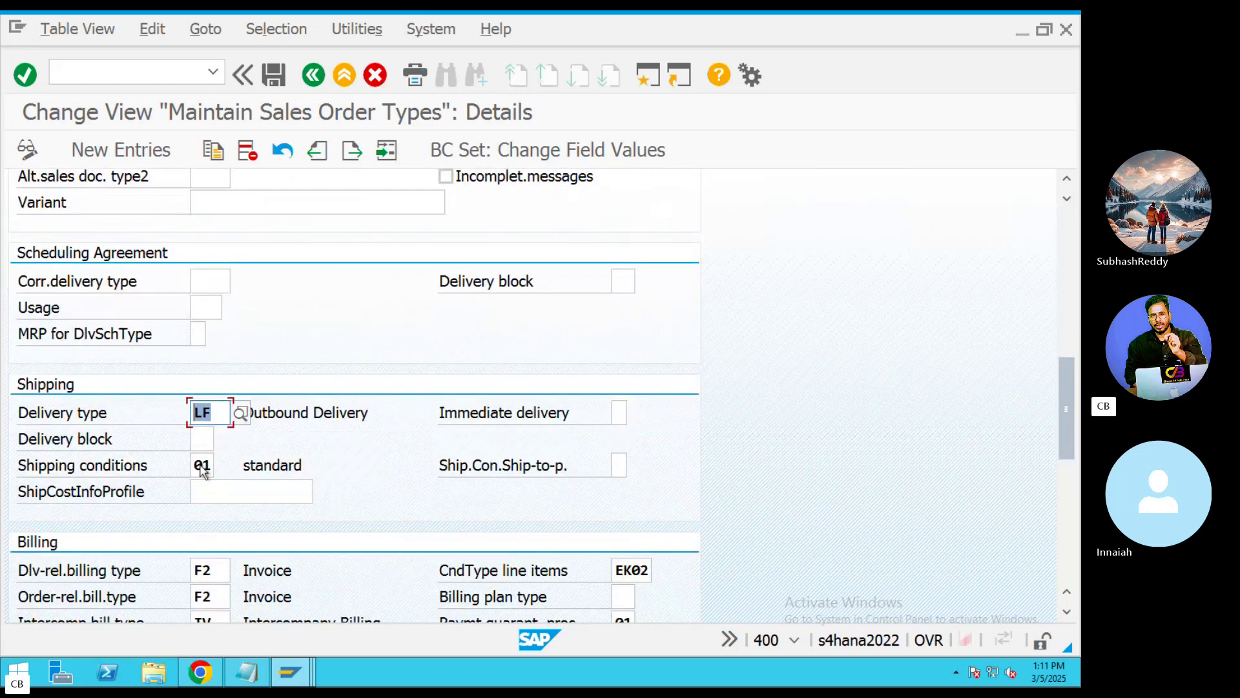
{"action": "left_click_drag", "start_coordinate": [206, 464], "coordinate": [201, 466]}
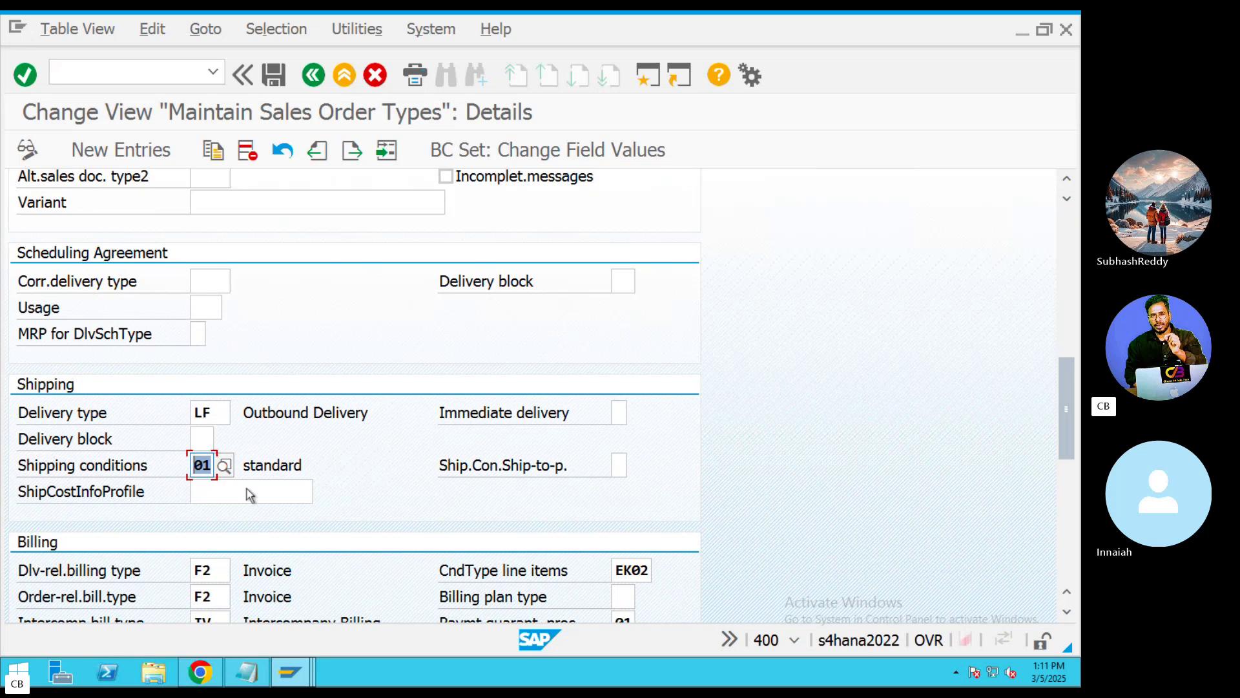
{"action": "double_click", "coordinate": [189, 411]}
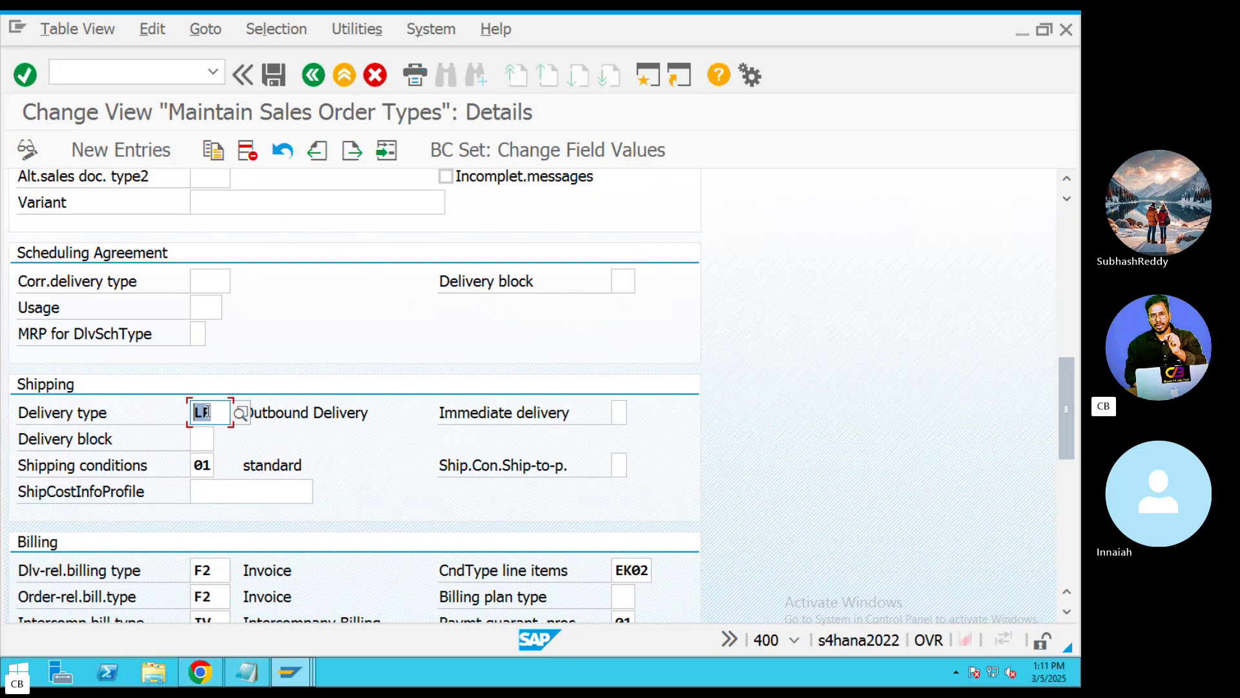
{"action": "left_click_drag", "start_coordinate": [214, 411], "coordinate": [180, 409]}
{"action": "key", "text": "ctrl+Left"}
{"action": "key", "text": "ctrl+Right"}
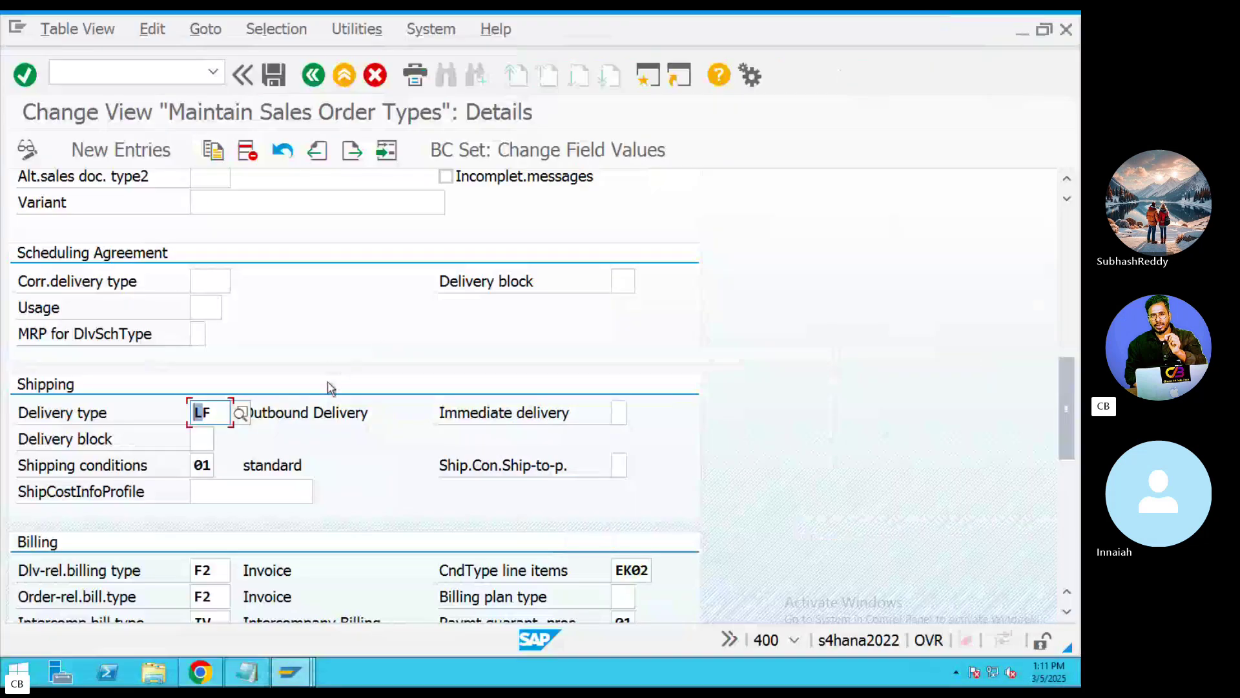
Point out the order type's delivery type and look up the delivery type transaction code in the TextEdit notes, returning to the SAP session
{"action": "left_click", "coordinate": [291, 412]}
{"action": "left_click_drag", "start_coordinate": [368, 412], "coordinate": [186, 414]}
{"action": "key", "text": "ctrl+Left"}
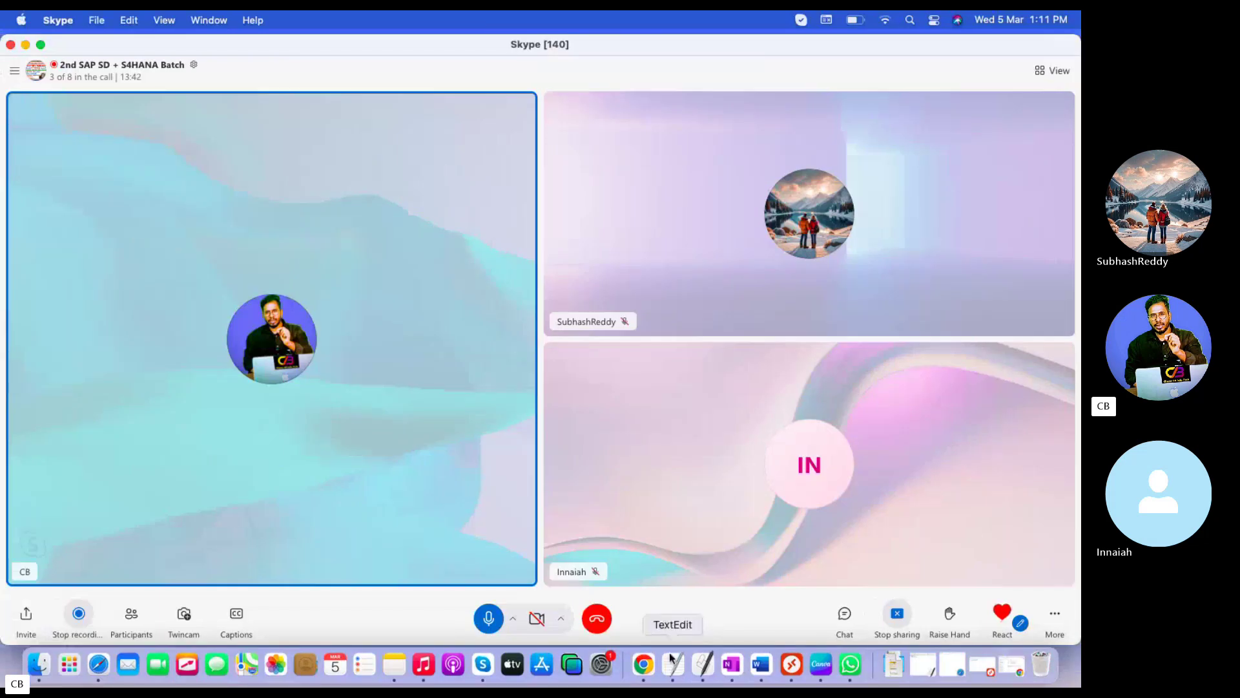
{"action": "left_click", "coordinate": [674, 659]}
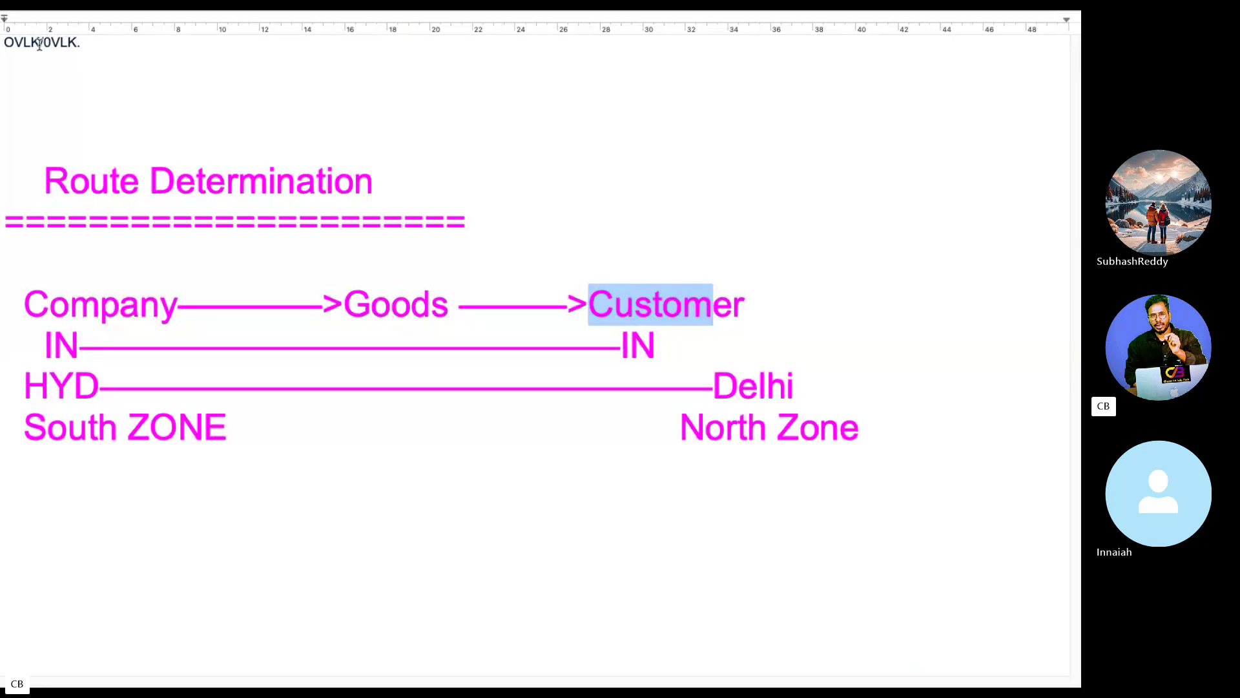
{"action": "left_click_drag", "start_coordinate": [39, 44], "coordinate": [7, 44]}
{"action": "key", "text": "ctrl+Left"}
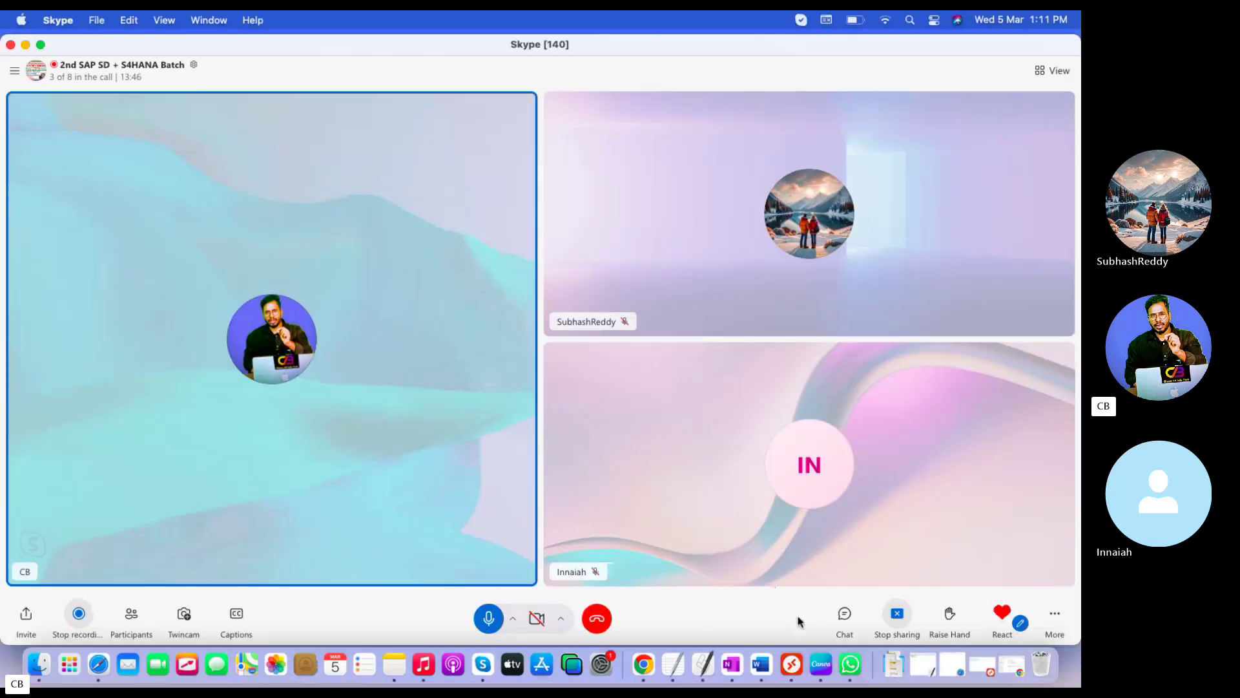
{"action": "left_click", "coordinate": [791, 664]}
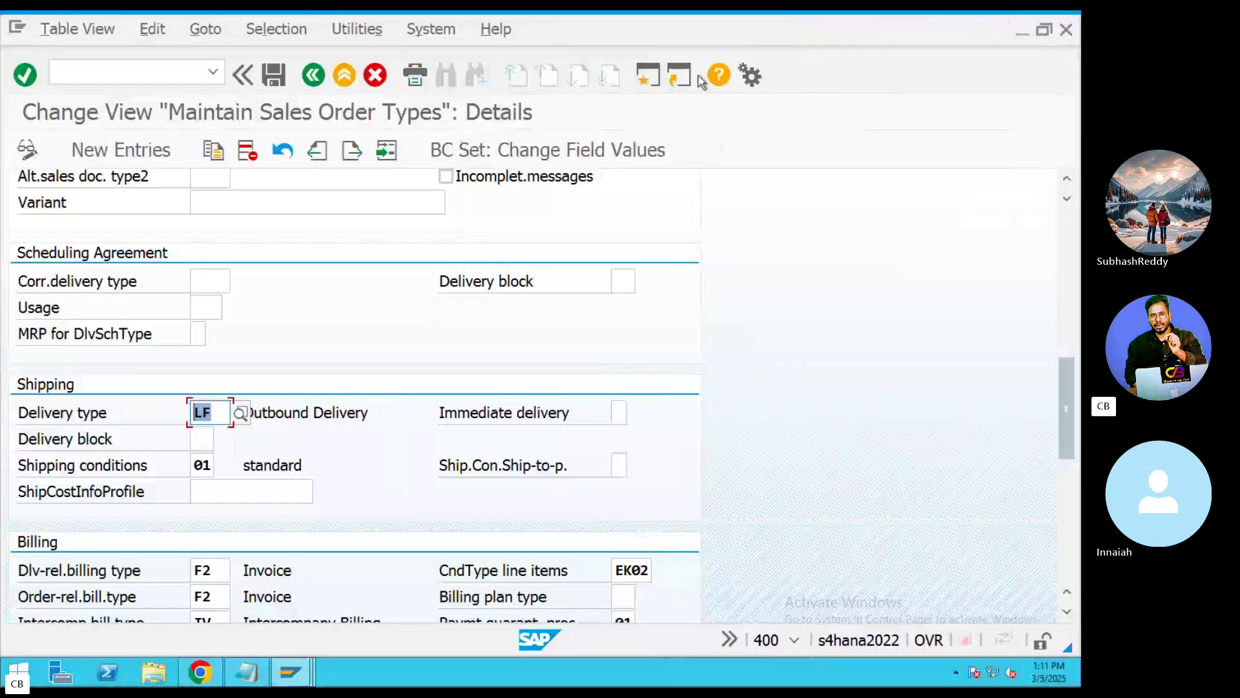
Run transaction OVLK in a new session and open the details of delivery type LF
{"action": "left_click", "coordinate": [651, 76]}
{"action": "type", "text": "OVLK"}
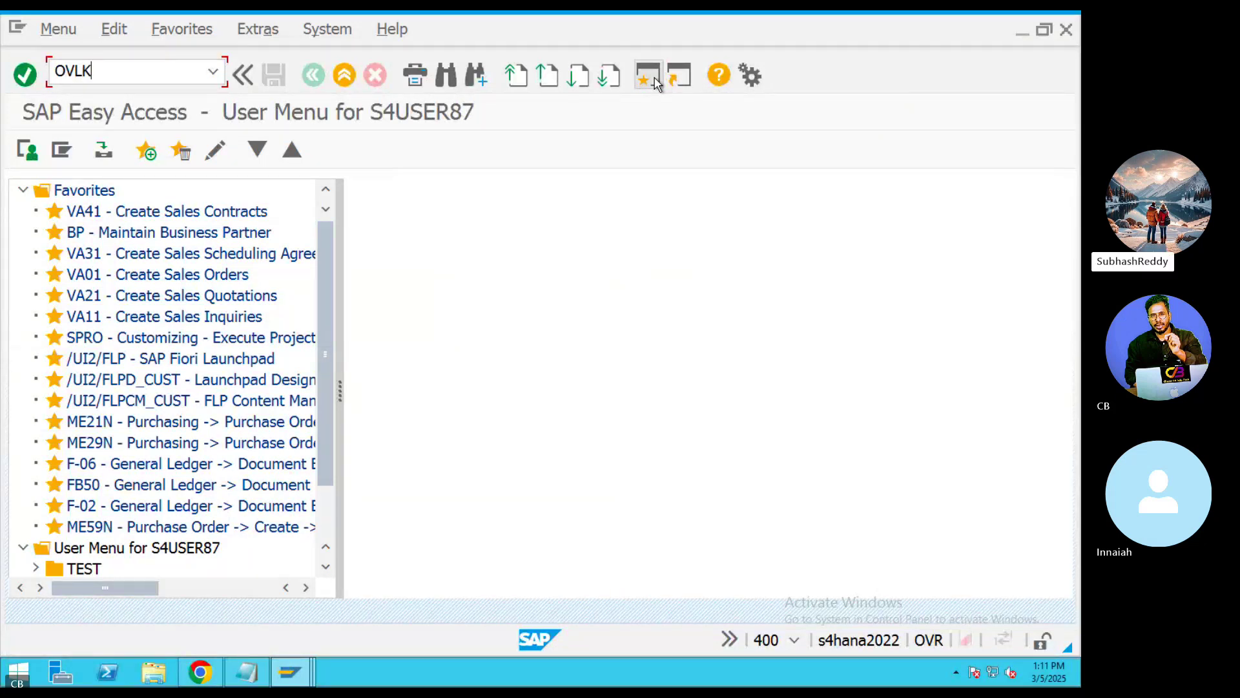
{"action": "key", "text": "Return"}
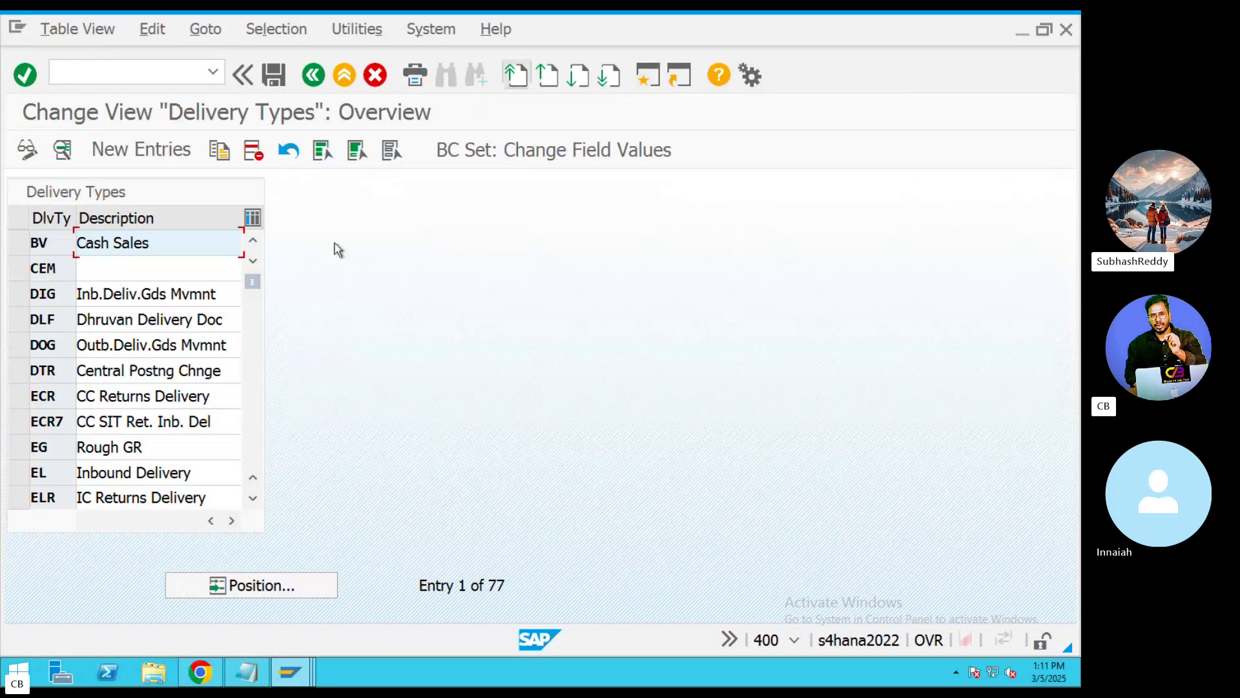
{"action": "left_click", "coordinate": [256, 584]}
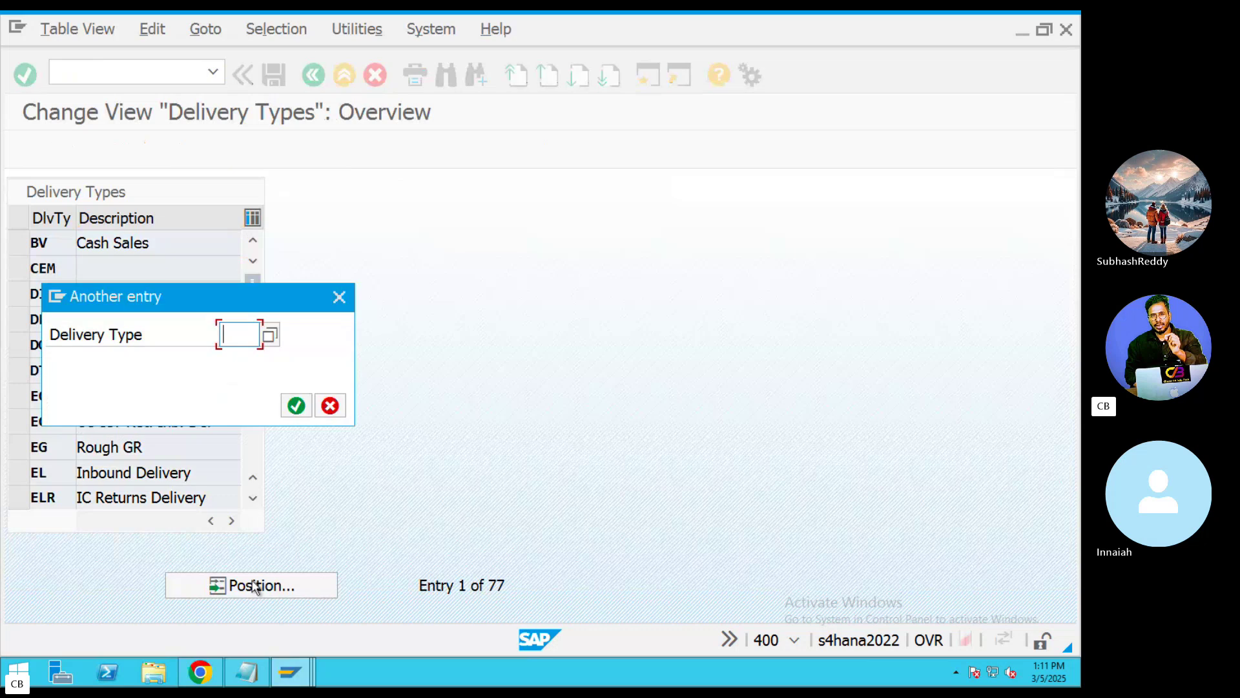
{"action": "type", "text": "OR"}
{"action": "key", "text": "BackSpace"}
{"action": "key", "text": "BackSpace"}
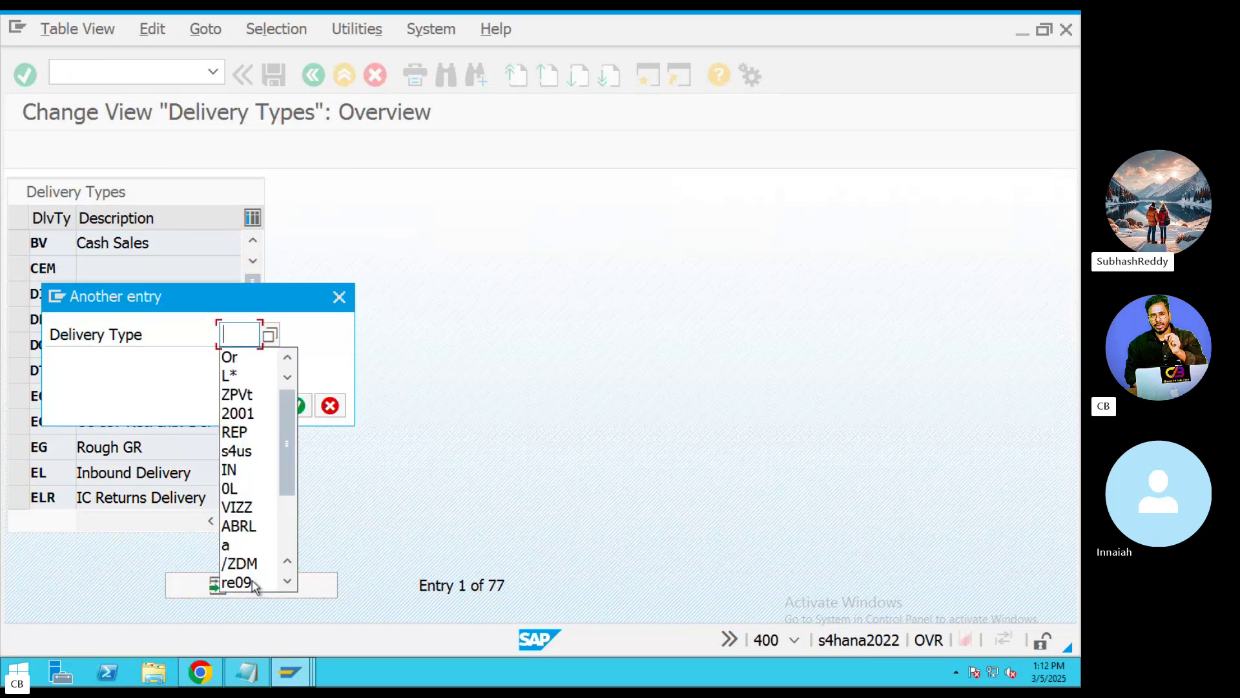
{"action": "type", "text": "LF"}
{"action": "key", "text": "Return"}
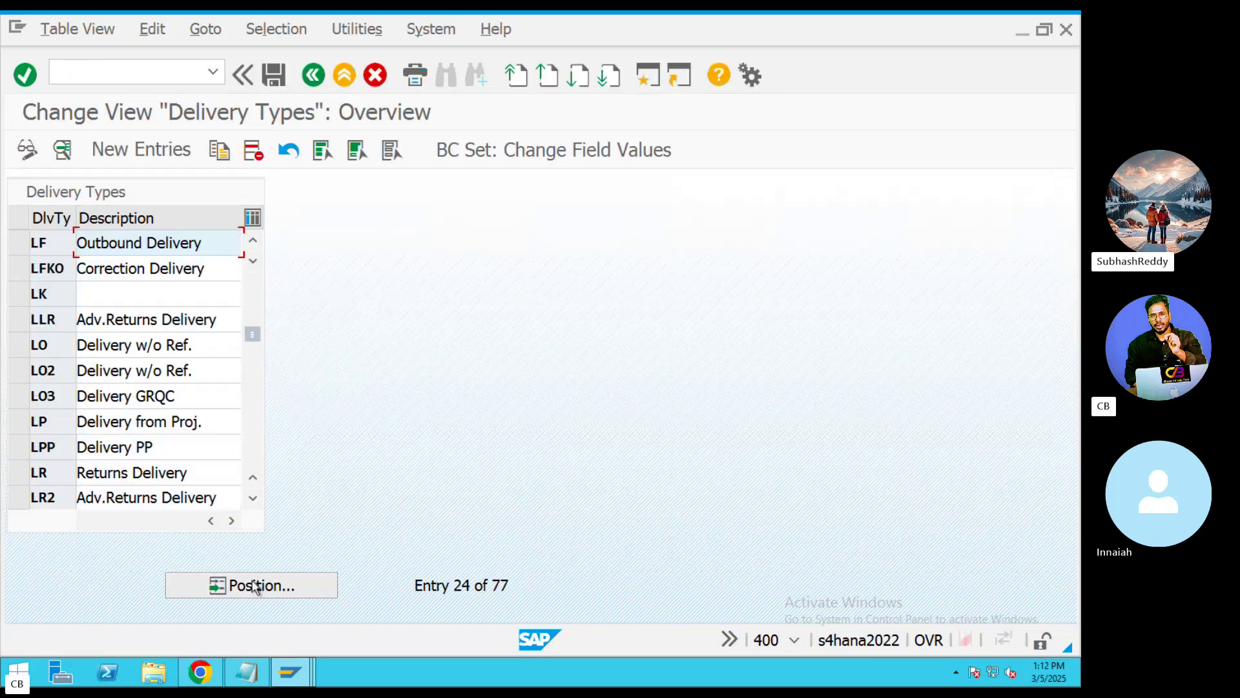
{"action": "double_click", "coordinate": [215, 245]}
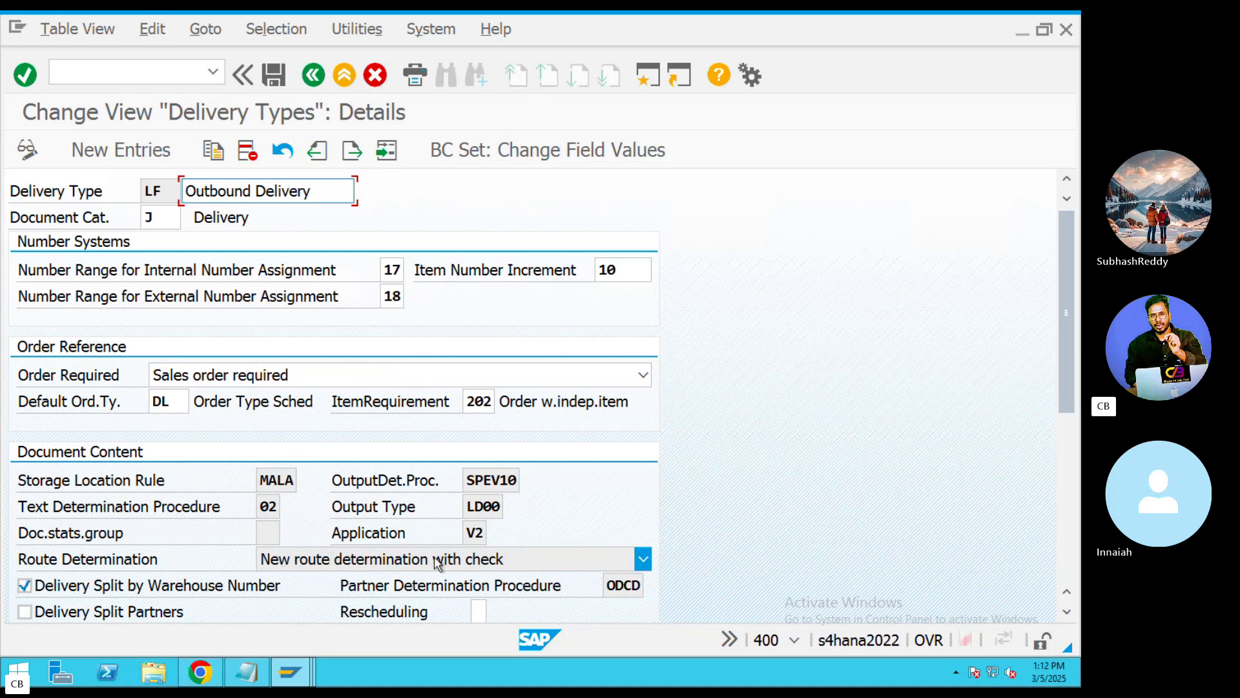
Examine the Route Determination setting in the Document Content section of delivery type LF, and return to SAP Easy Access
{"action": "scroll", "coordinate": [191, 531], "scroll_direction": "down", "scroll_amount": 1}
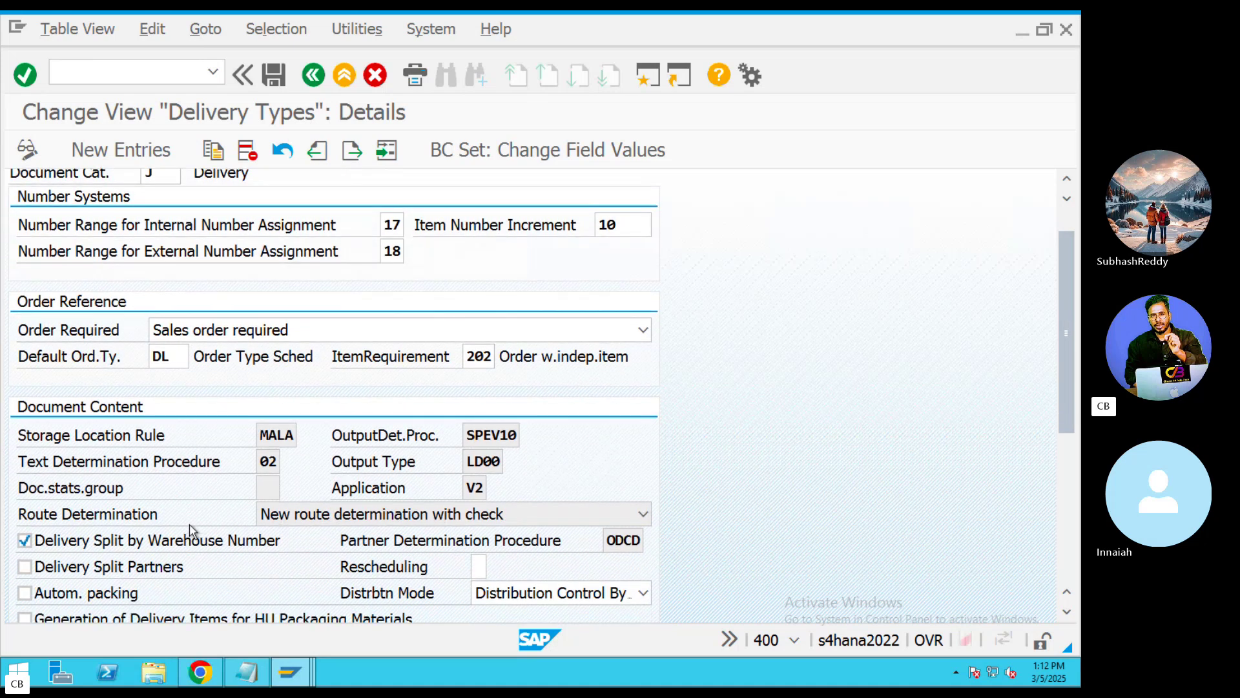
{"action": "scroll", "coordinate": [191, 530], "scroll_direction": "down", "scroll_amount": 1}
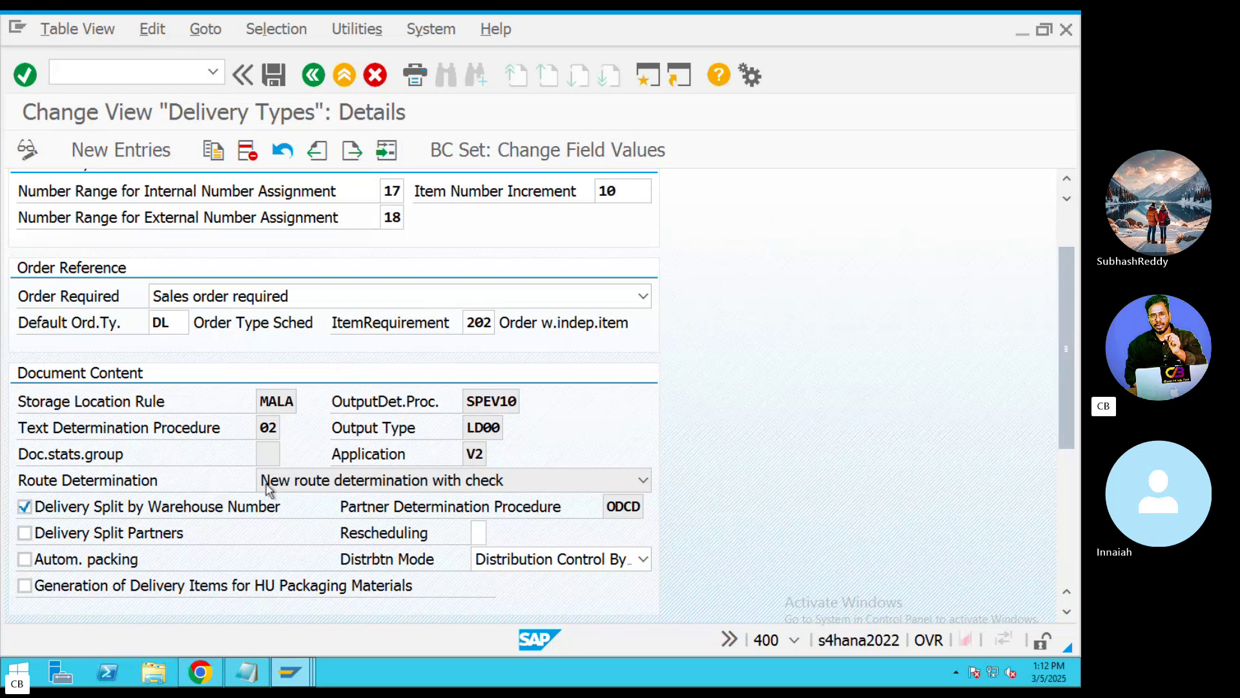
{"action": "scroll", "coordinate": [265, 489], "scroll_direction": "up", "scroll_amount": 3}
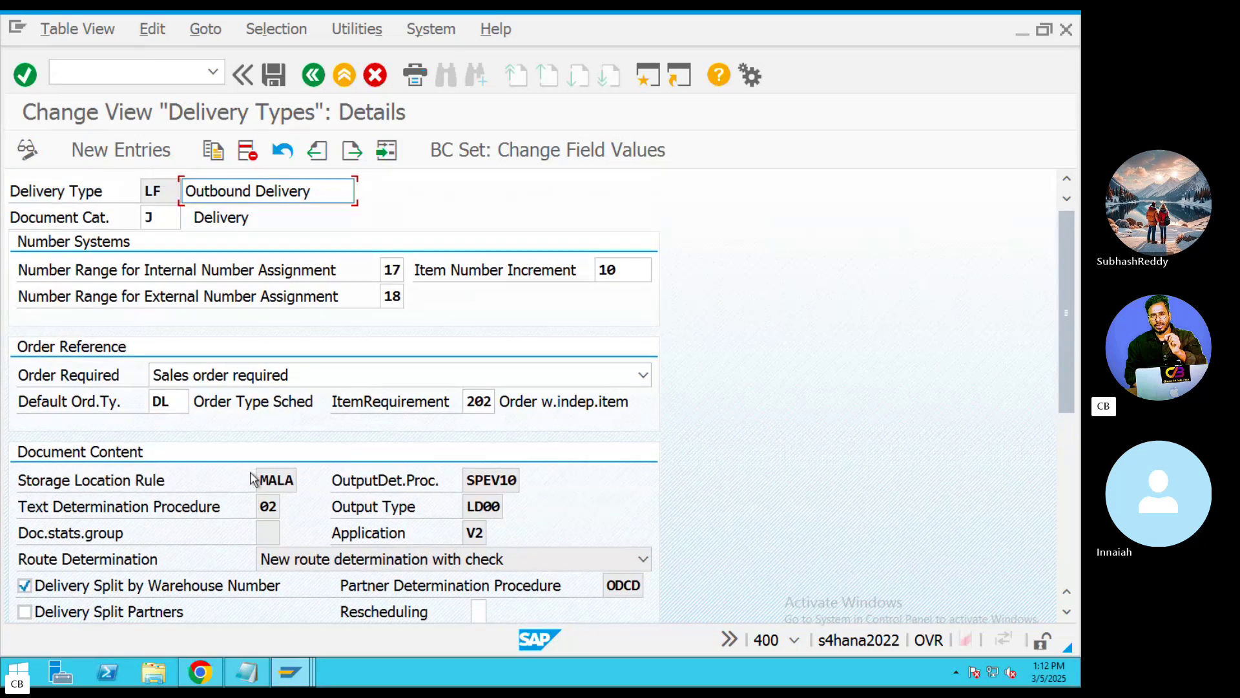
{"action": "left_click", "coordinate": [315, 76]}
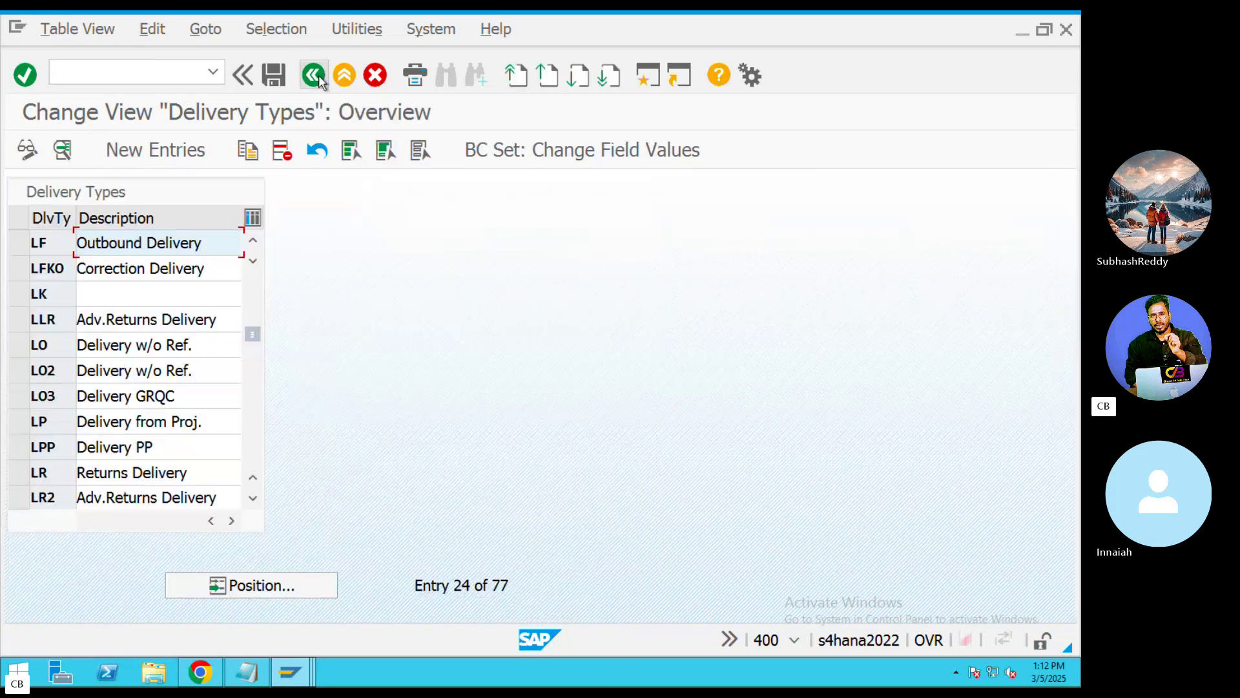
{"action": "left_click", "coordinate": [316, 75]}
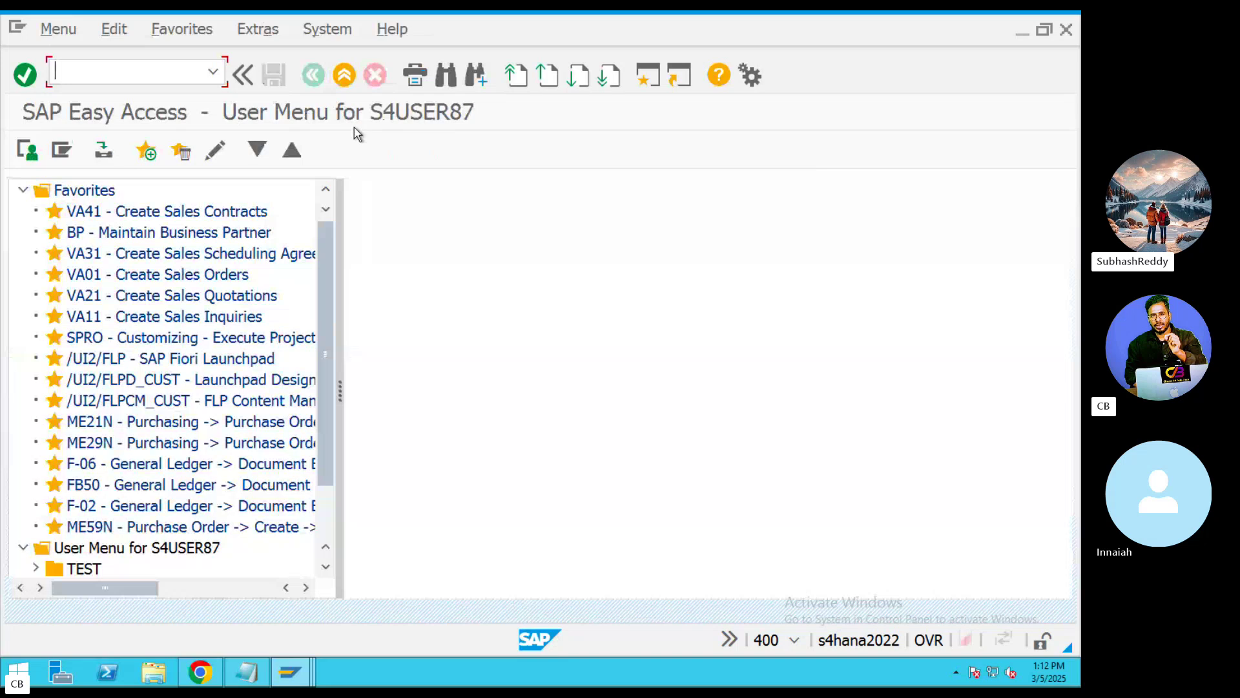
Switch to the OneNote route determination page and colour the heading "1. Key Components of Route Determination" red
{"action": "key", "text": "ctrl+Left"}
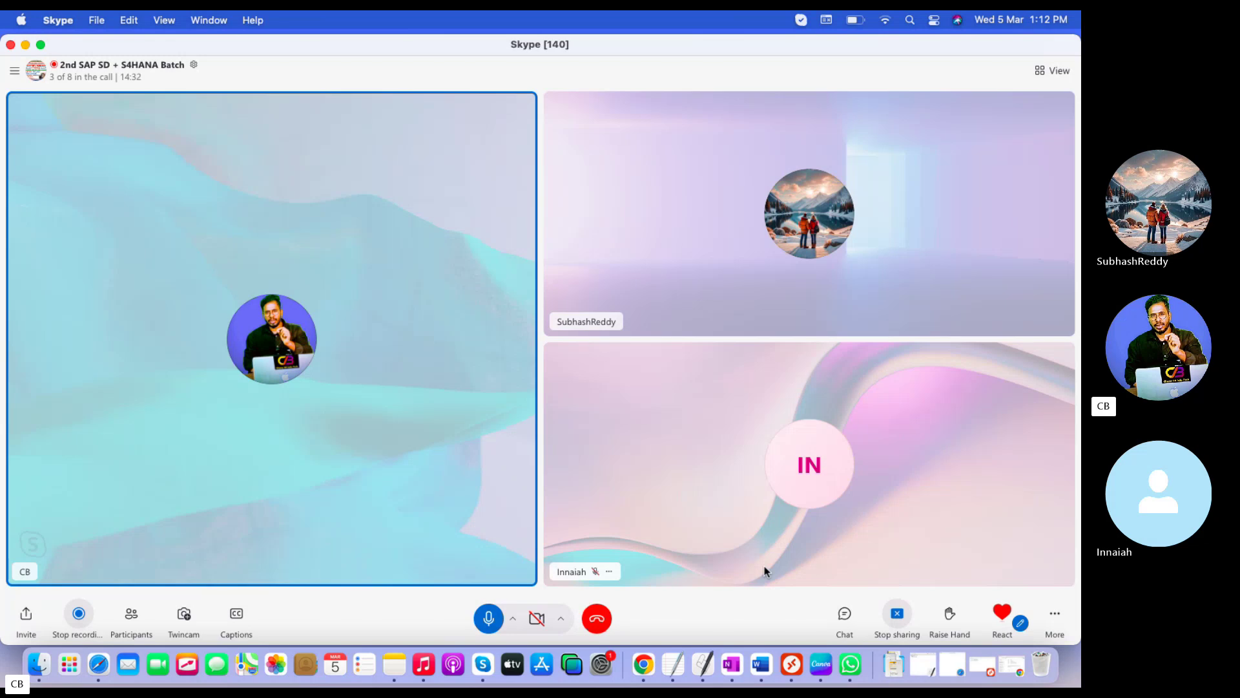
{"action": "left_click", "coordinate": [792, 664]}
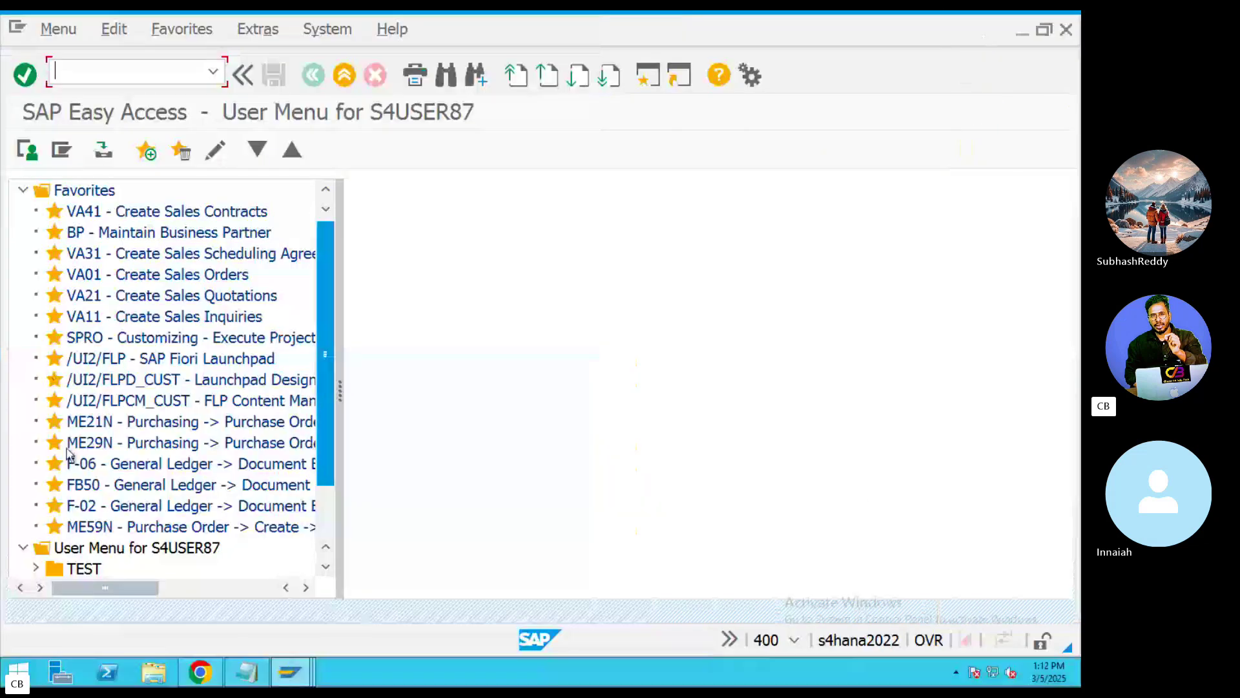
{"action": "key", "text": "ctrl+Left"}
{"action": "left_click", "coordinate": [731, 666]}
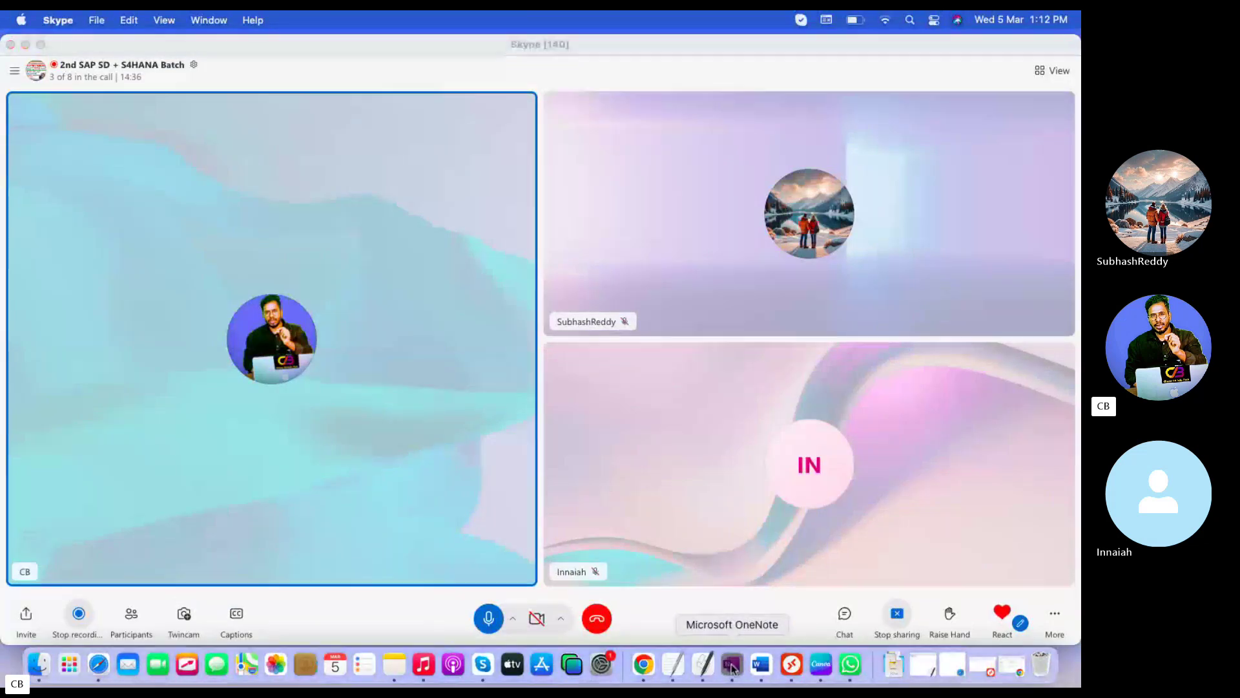
{"action": "scroll", "coordinate": [448, 369], "scroll_direction": "down", "scroll_amount": 2}
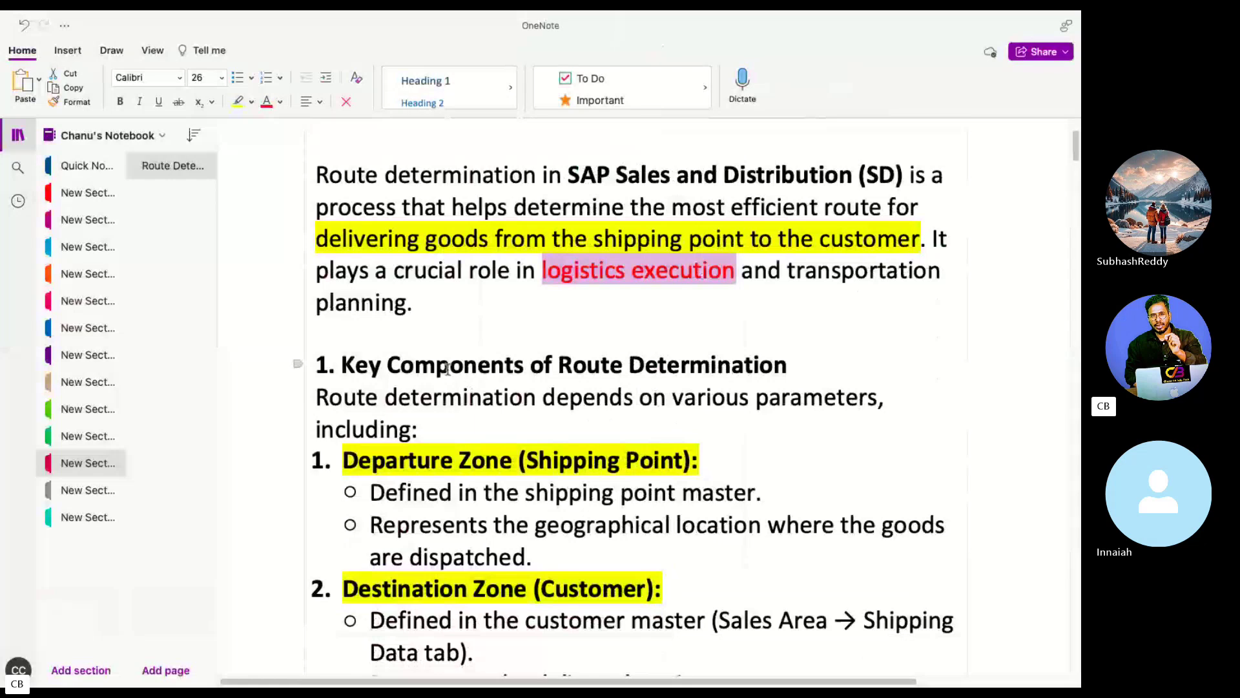
{"action": "scroll", "coordinate": [448, 369], "scroll_direction": "down", "scroll_amount": 1}
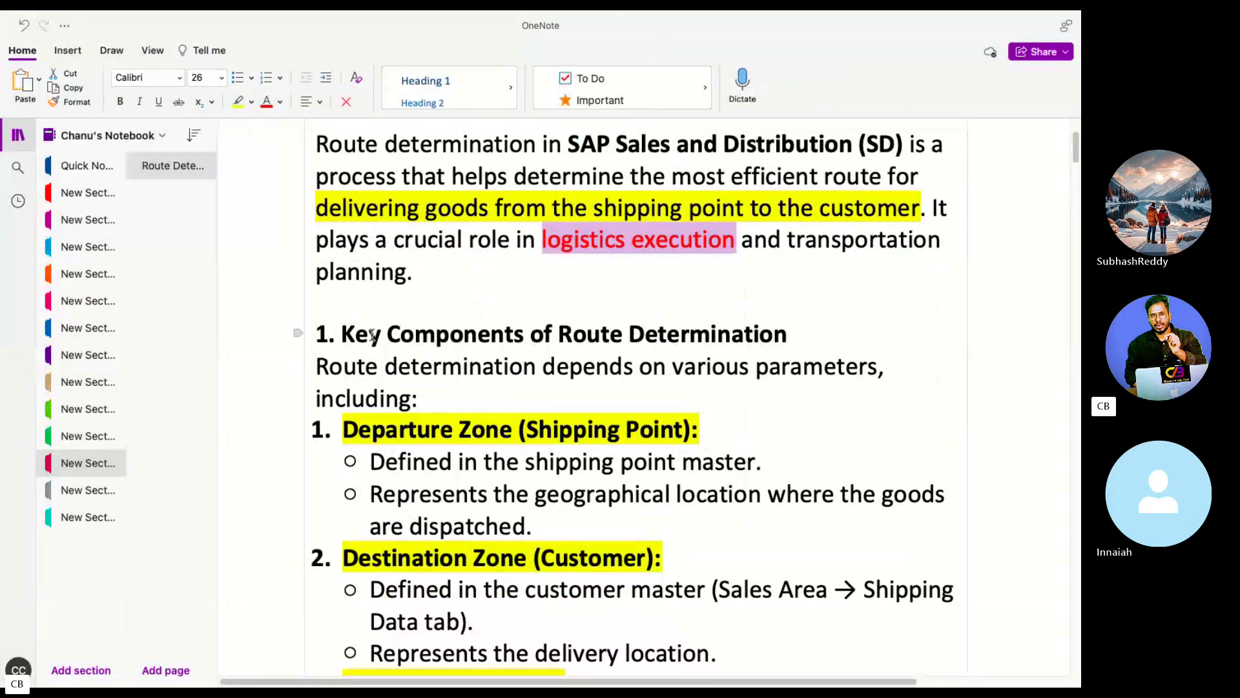
{"action": "left_click_drag", "start_coordinate": [371, 334], "coordinate": [318, 346]}
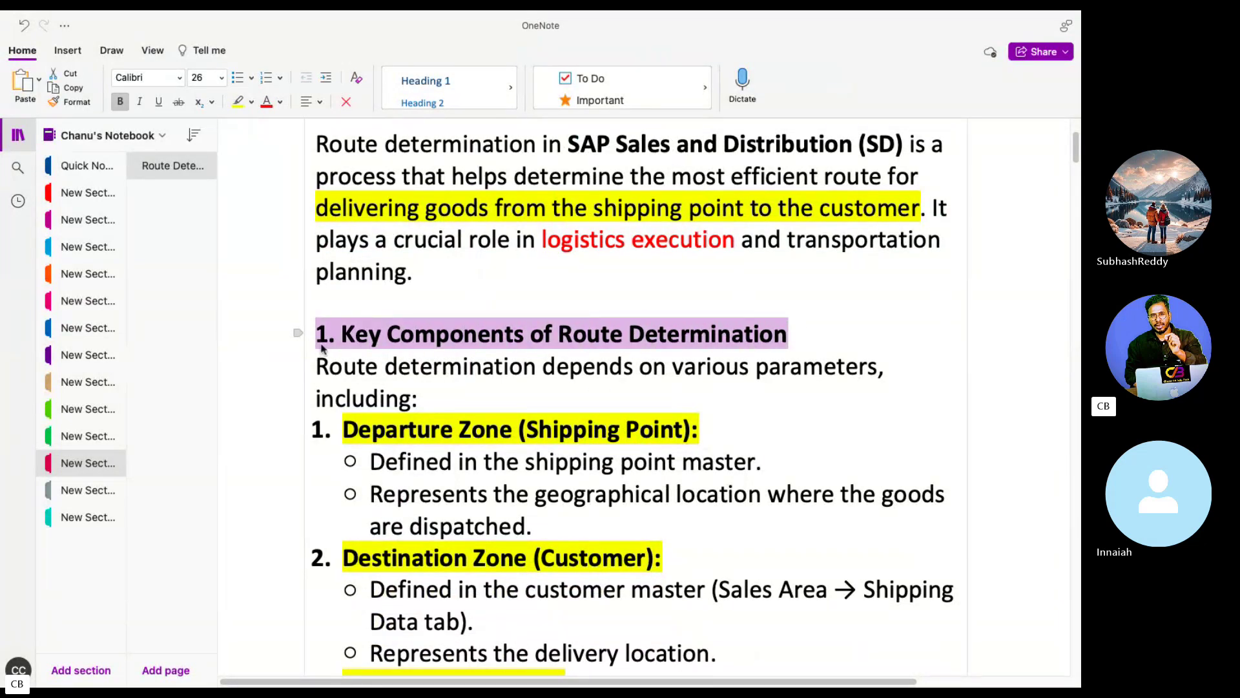
{"action": "left_click", "coordinate": [267, 103]}
{"action": "left_click", "coordinate": [582, 365]}
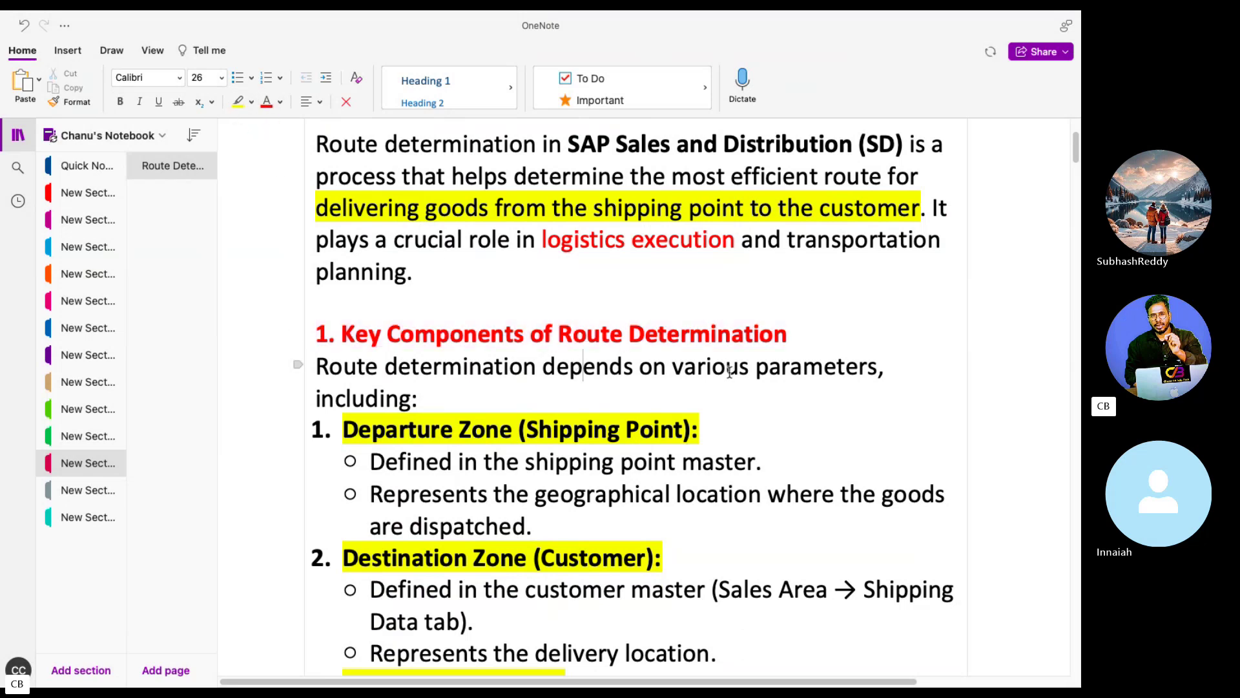
Return to SAP and close the KNB1, Display Organization, Create Standard Order, Materials List and sales order types windows, keeping Display IMG in front
{"action": "key", "text": "ctrl+Left"}
{"action": "left_click", "coordinate": [789, 671]}
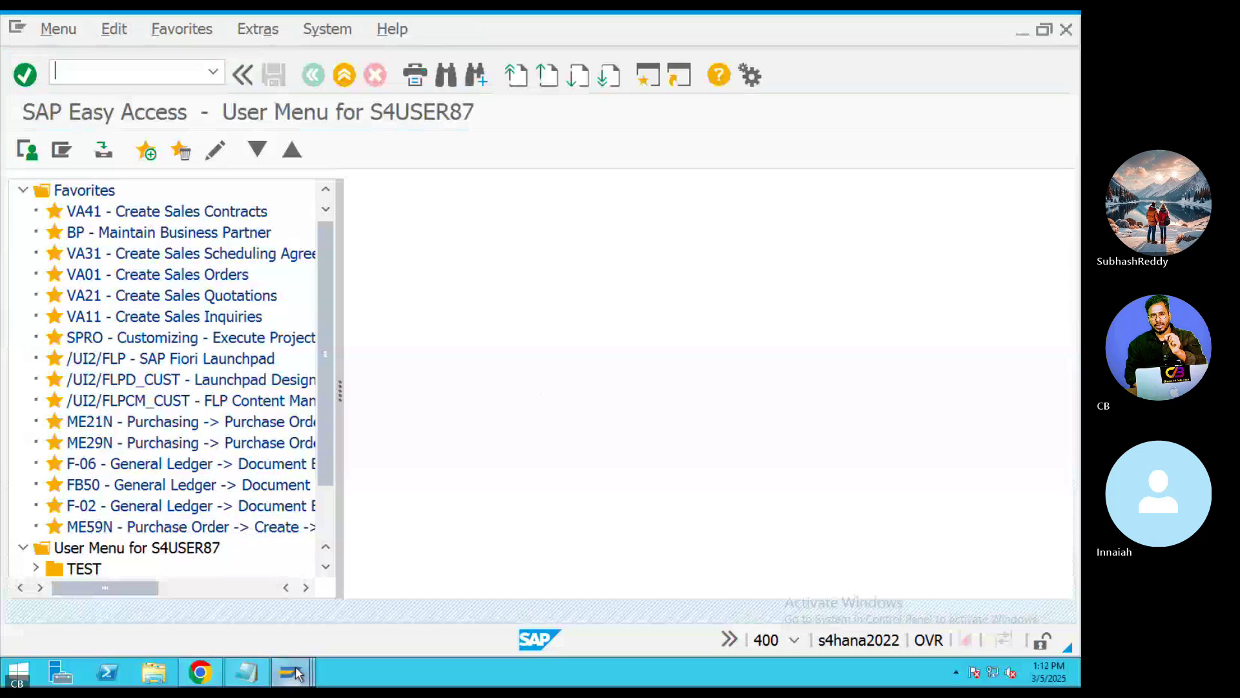
{"action": "left_click", "coordinate": [290, 672]}
{"action": "left_click", "coordinate": [315, 571]}
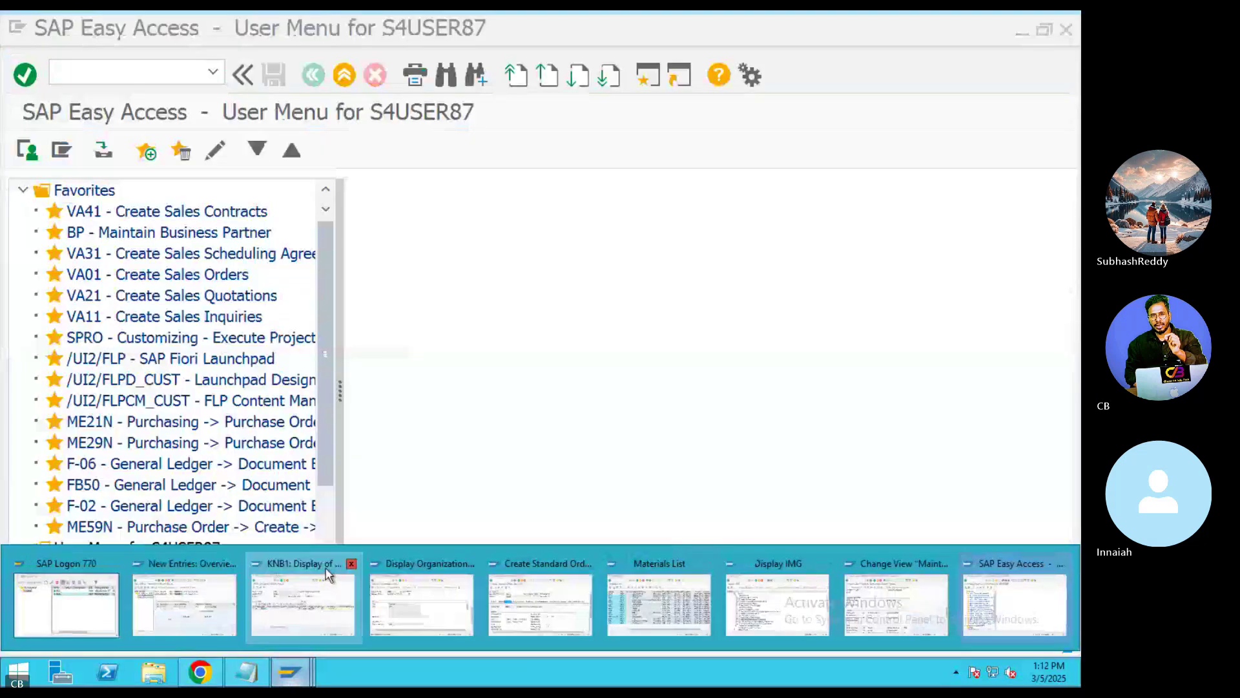
{"action": "left_click", "coordinate": [354, 565]}
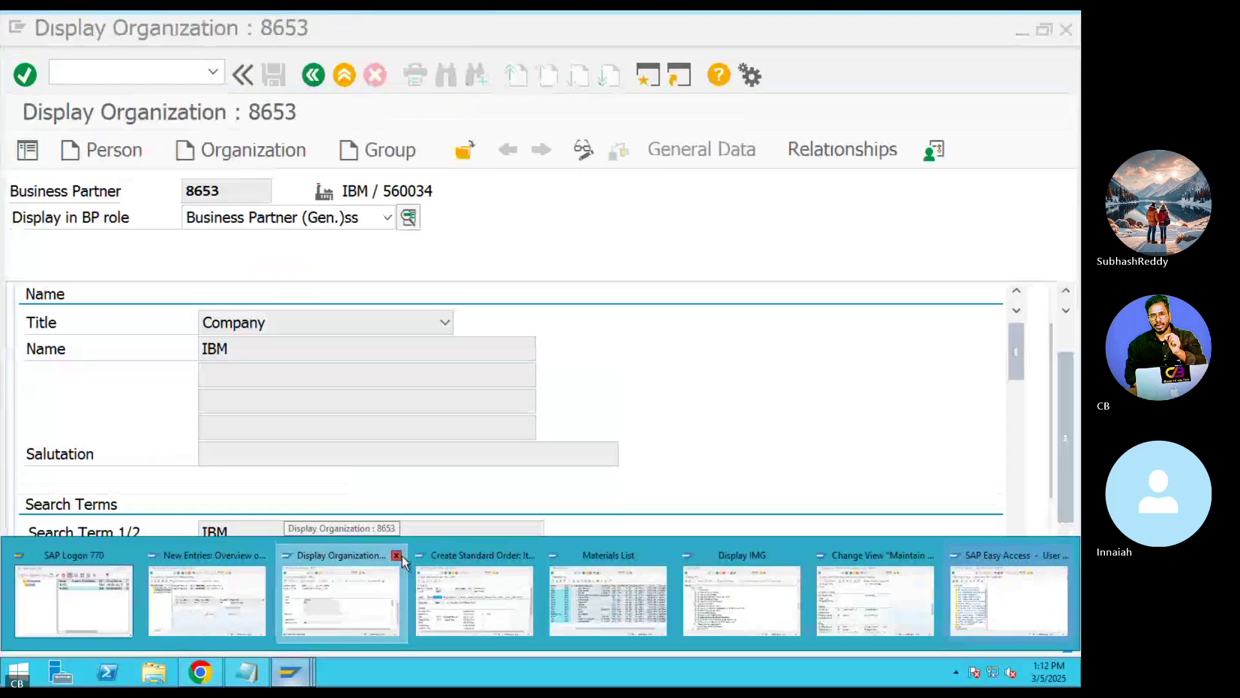
{"action": "left_click", "coordinate": [398, 556]}
{"action": "left_click", "coordinate": [452, 547]}
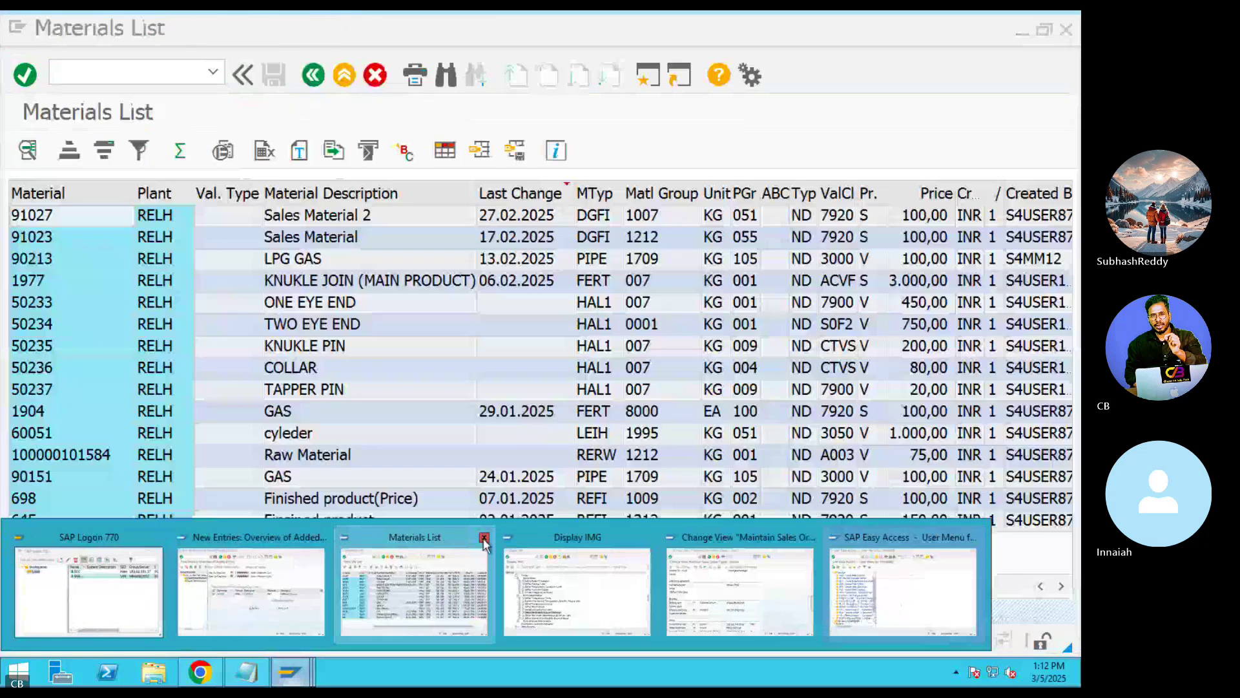
{"action": "left_click", "coordinate": [452, 547]}
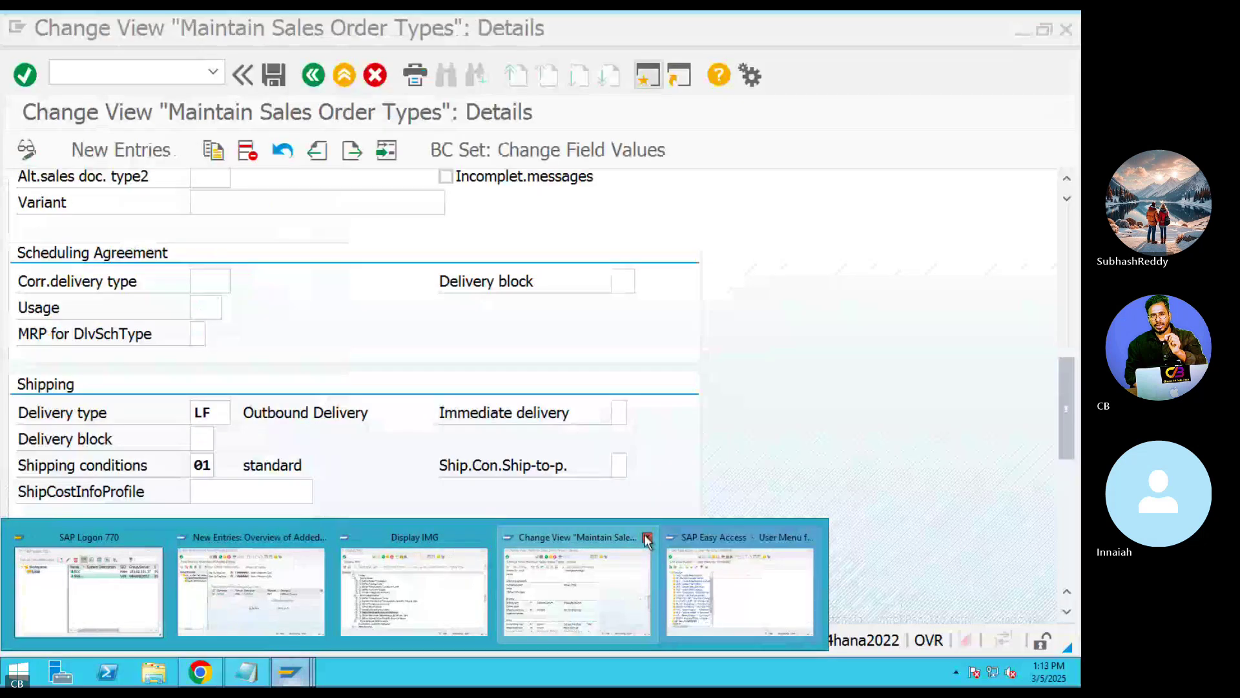
{"action": "left_click", "coordinate": [646, 538]}
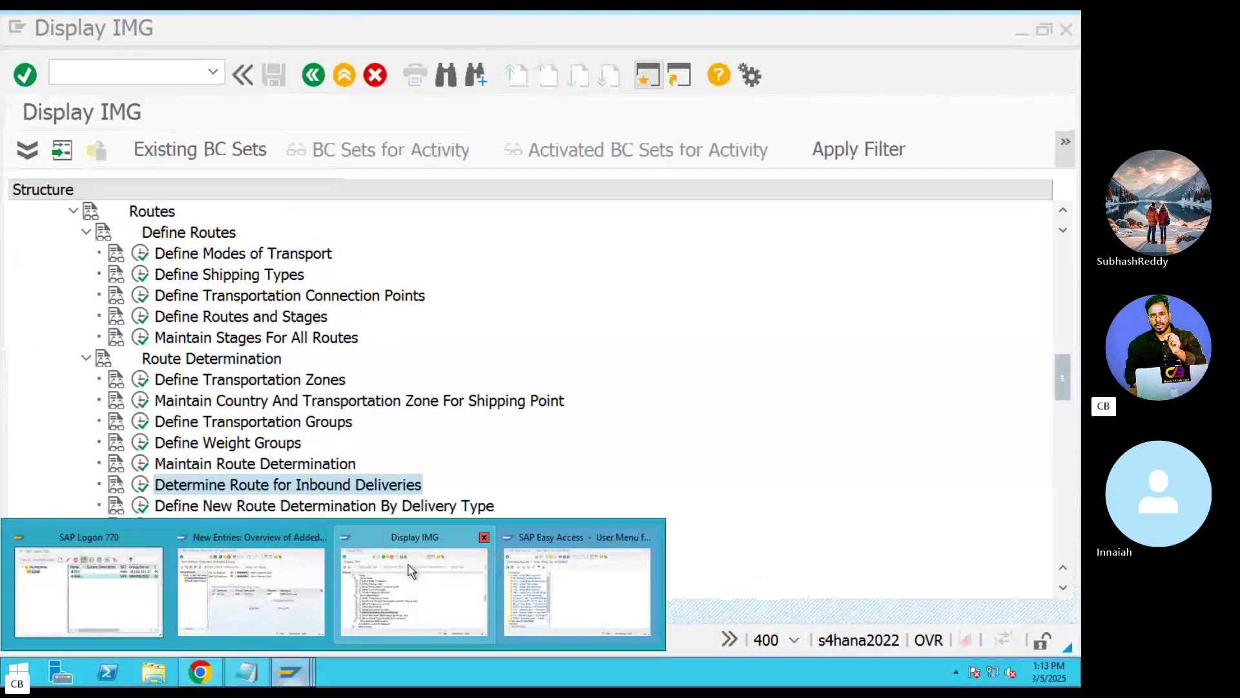
{"action": "left_click", "coordinate": [485, 537]}
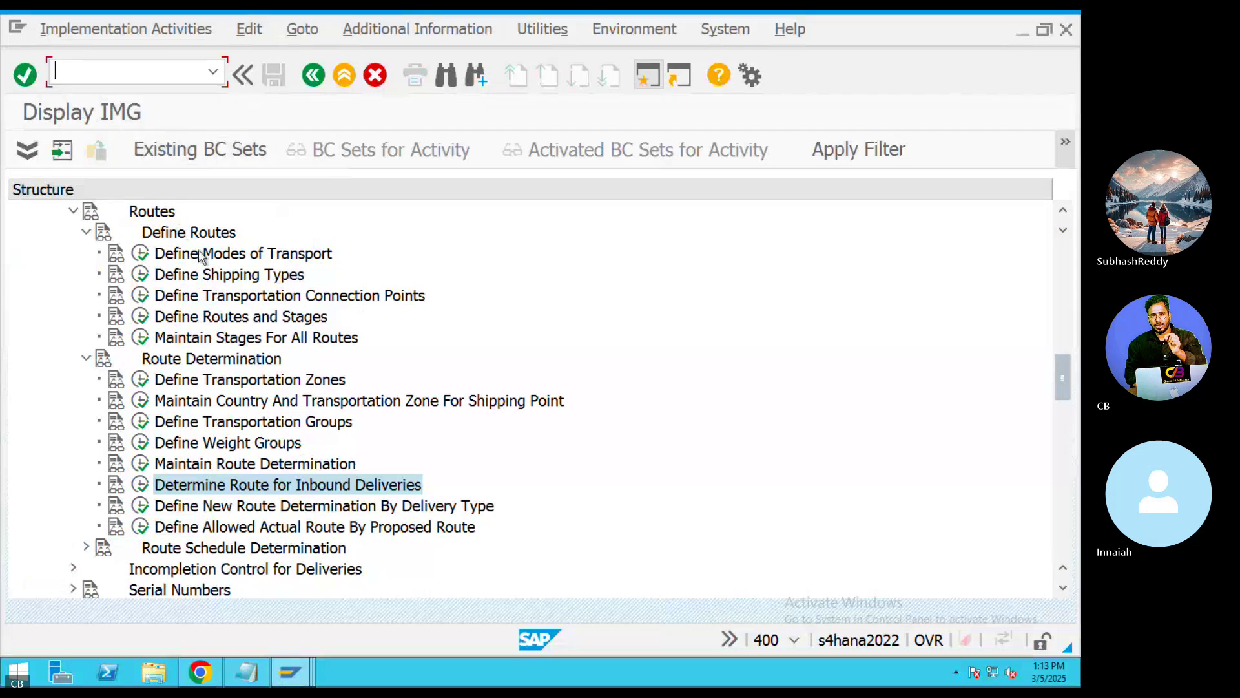
Trace the IMG path through Shipping, Basic Shipping Functions and Routes, and open the documentation for Define Modes of Transport
{"action": "left_click_drag", "start_coordinate": [1062, 378], "coordinate": [1062, 348]}
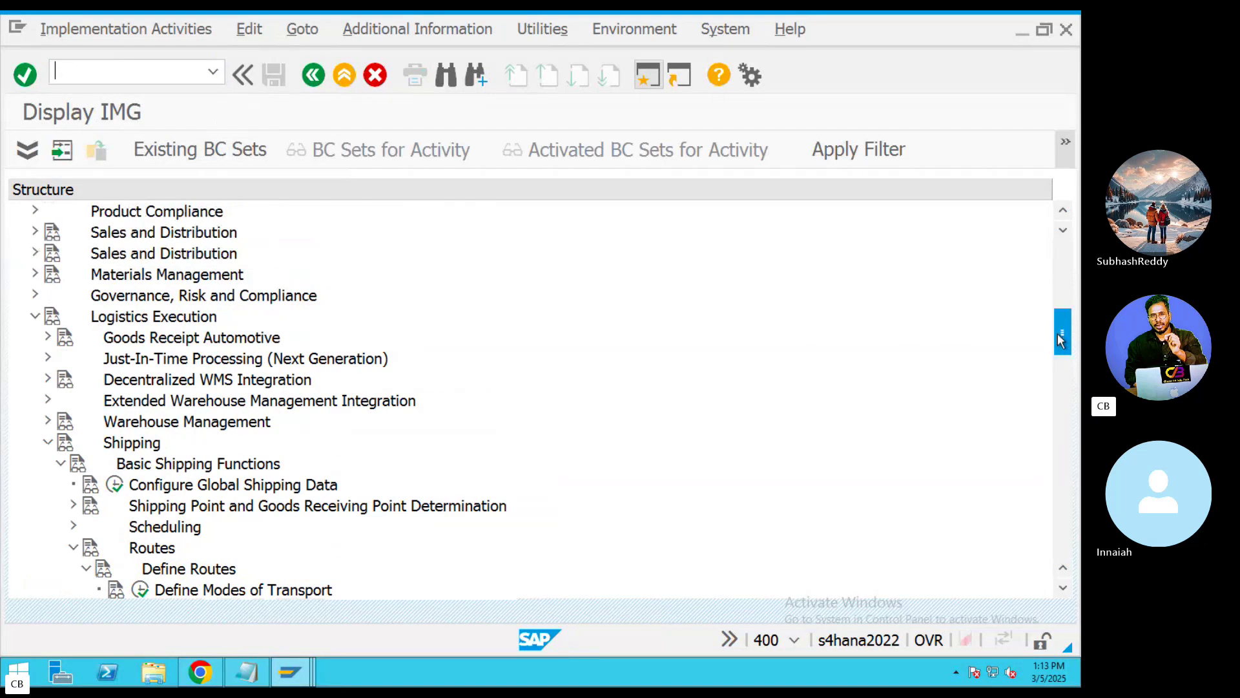
{"action": "left_click", "coordinate": [124, 318]}
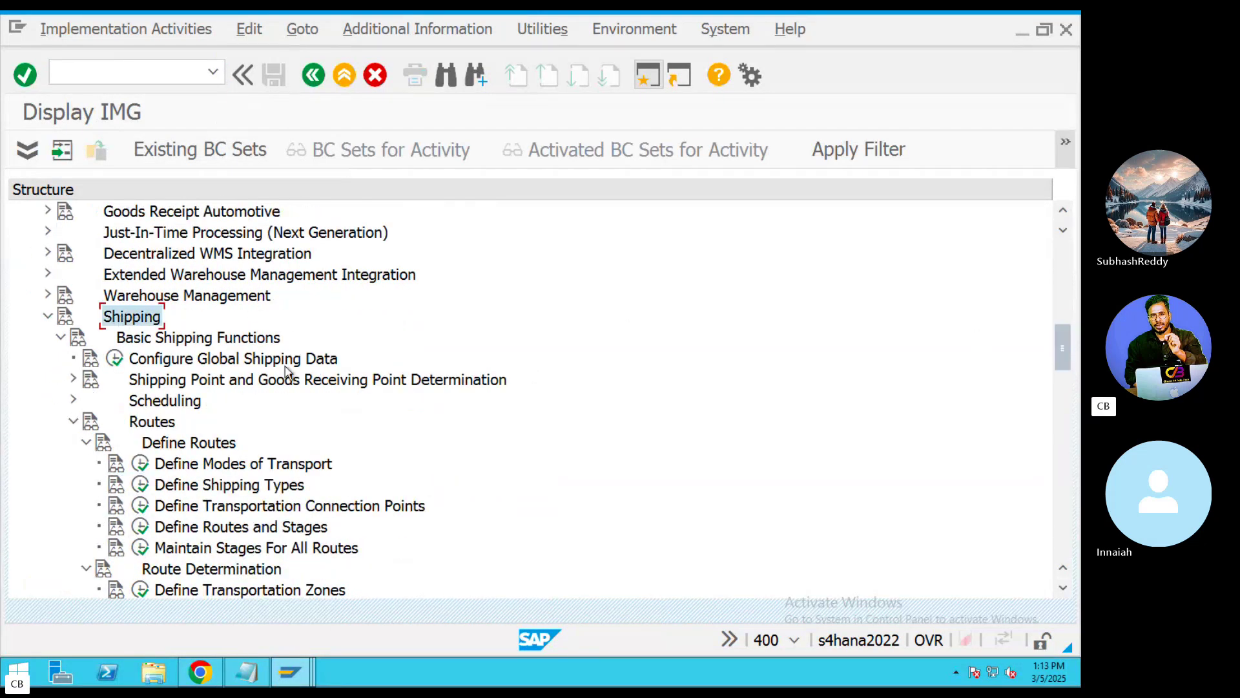
{"action": "left_click", "coordinate": [156, 341]}
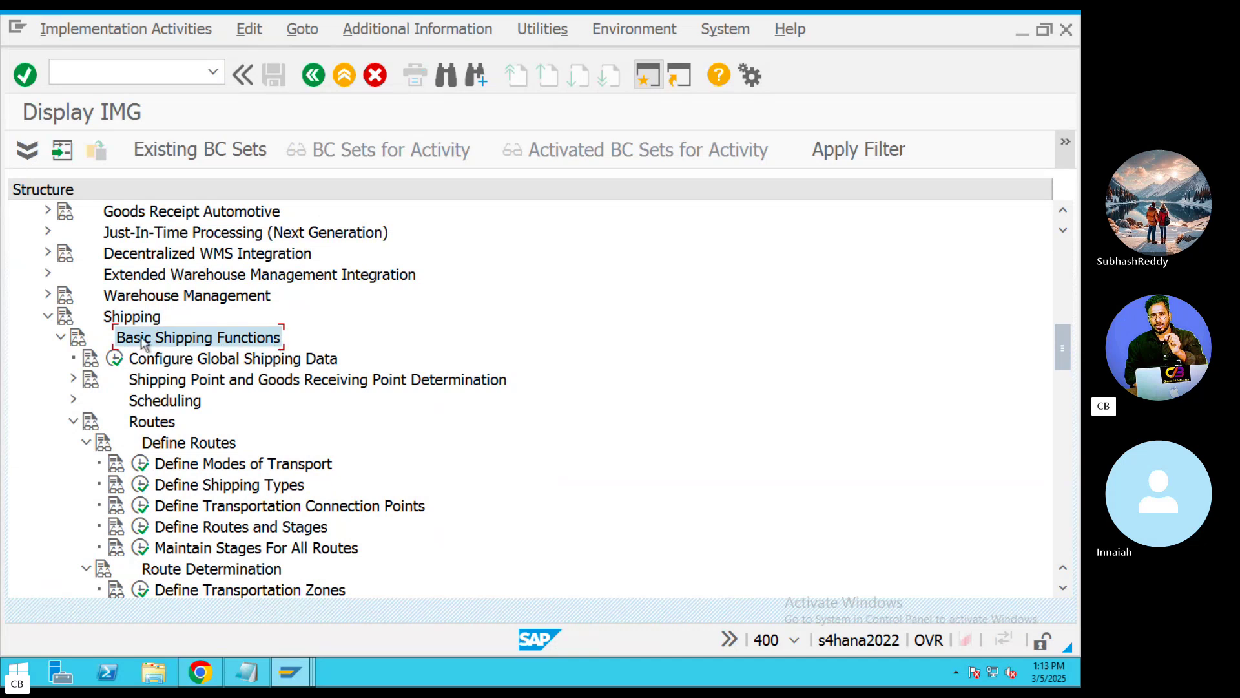
{"action": "left_click", "coordinate": [137, 425]}
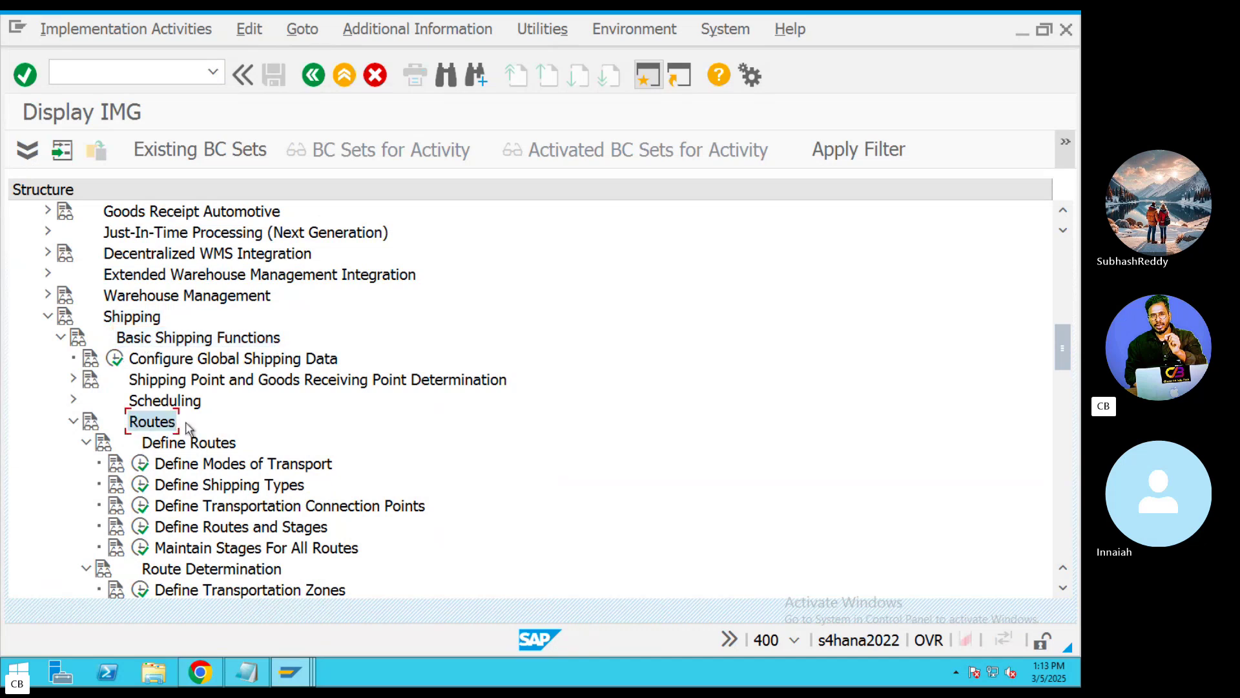
{"action": "left_click_drag", "start_coordinate": [1068, 355], "coordinate": [1067, 369]}
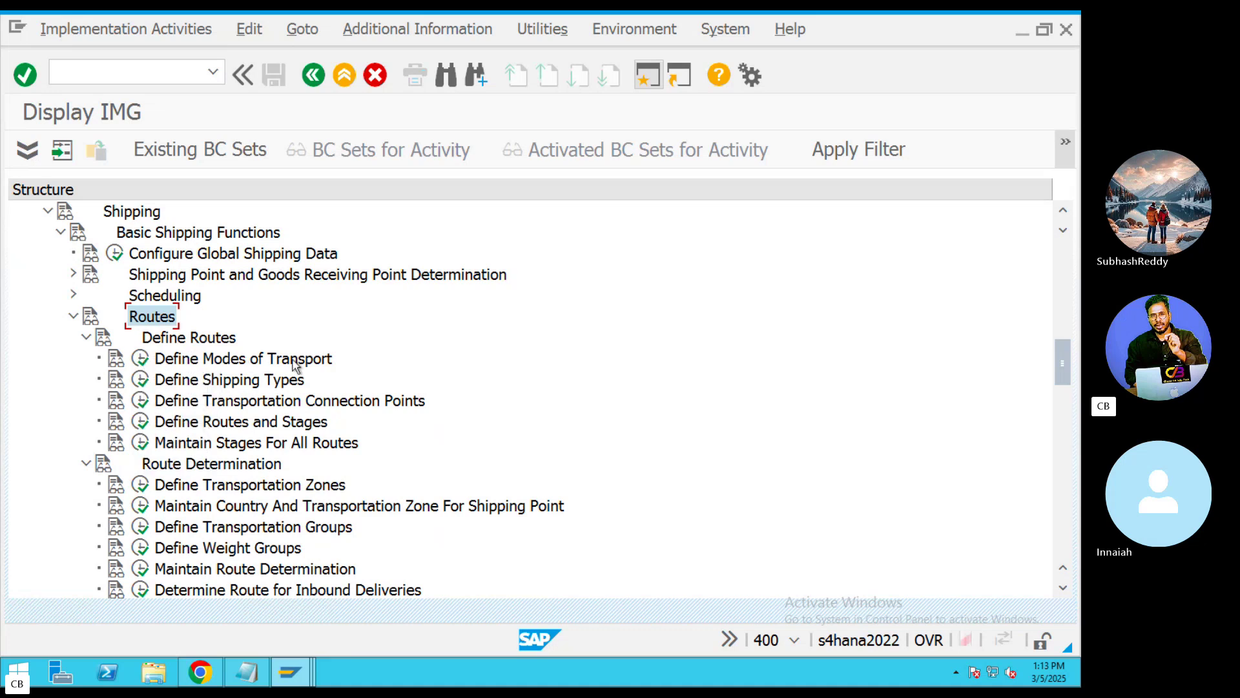
{"action": "left_click", "coordinate": [116, 364]}
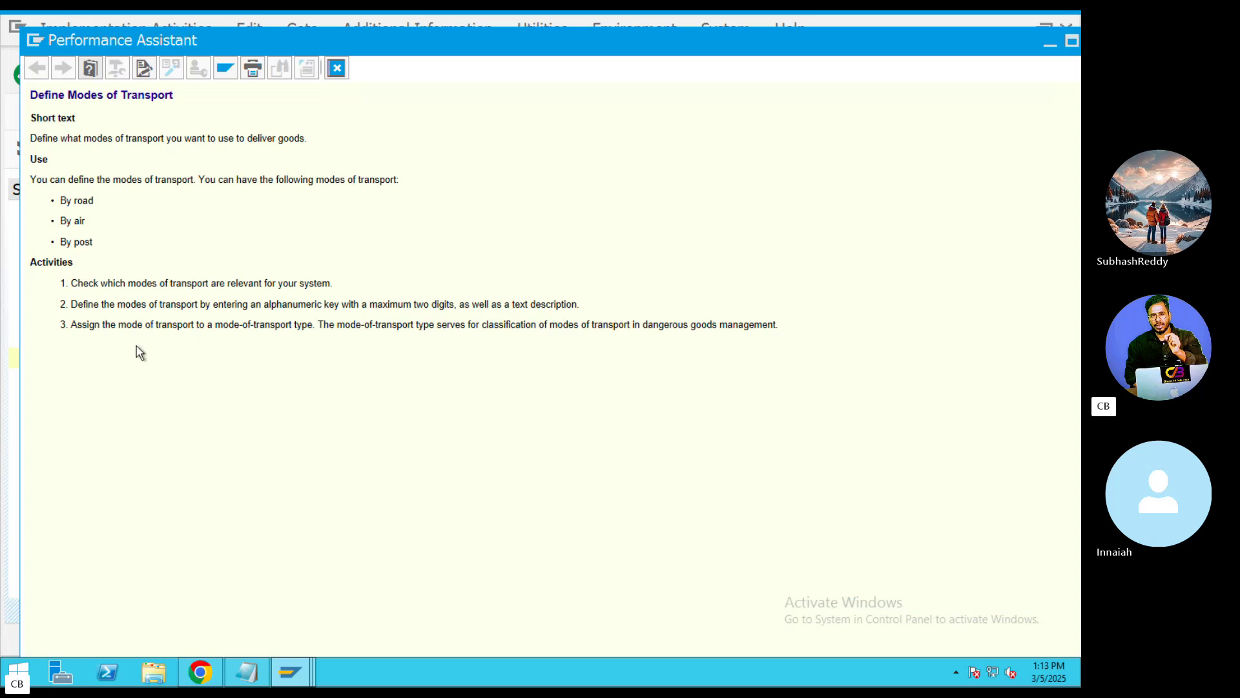
Examine the activities and the road, air and post options in the Define Modes of Transport documentation
{"action": "left_click_drag", "start_coordinate": [777, 325], "coordinate": [31, 120]}
{"action": "left_click", "coordinate": [129, 217]}
{"action": "left_click_drag", "start_coordinate": [95, 243], "coordinate": [57, 213]}
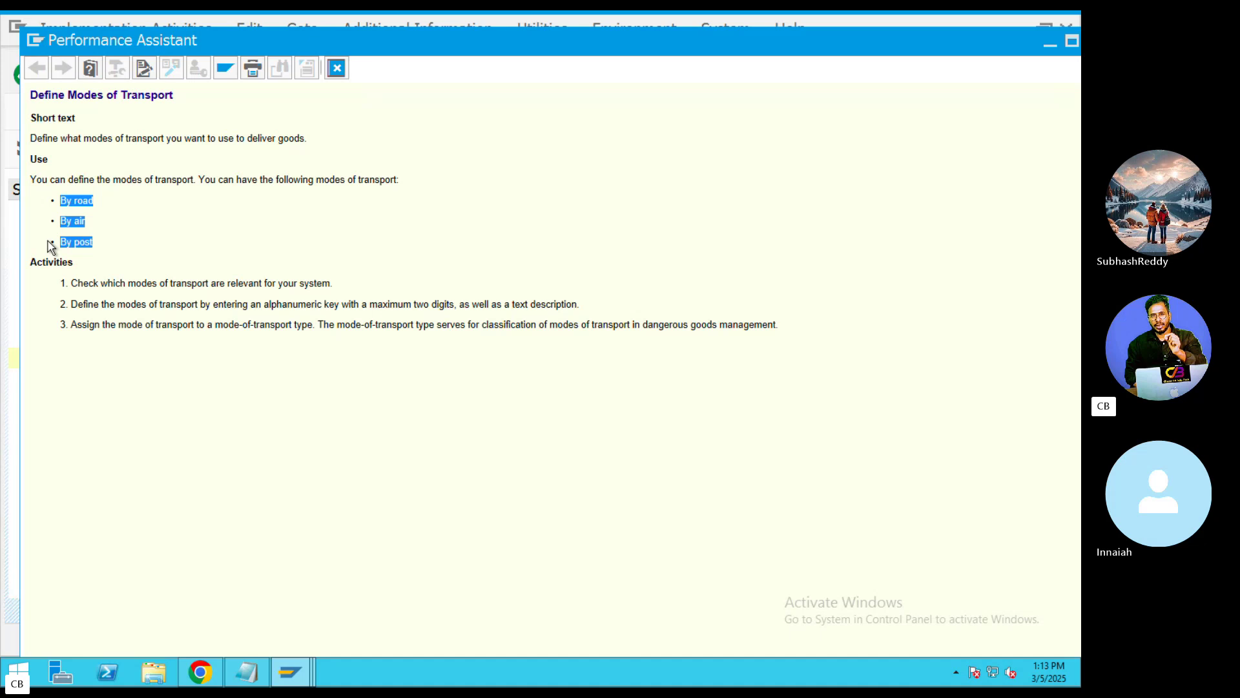
Switch to the OneNote route determination page and review the Key Components heading and the Departure Zone (Shipping Point) entry
{"action": "key", "text": "ctrl+Left"}
{"action": "left_click", "coordinate": [733, 667]}
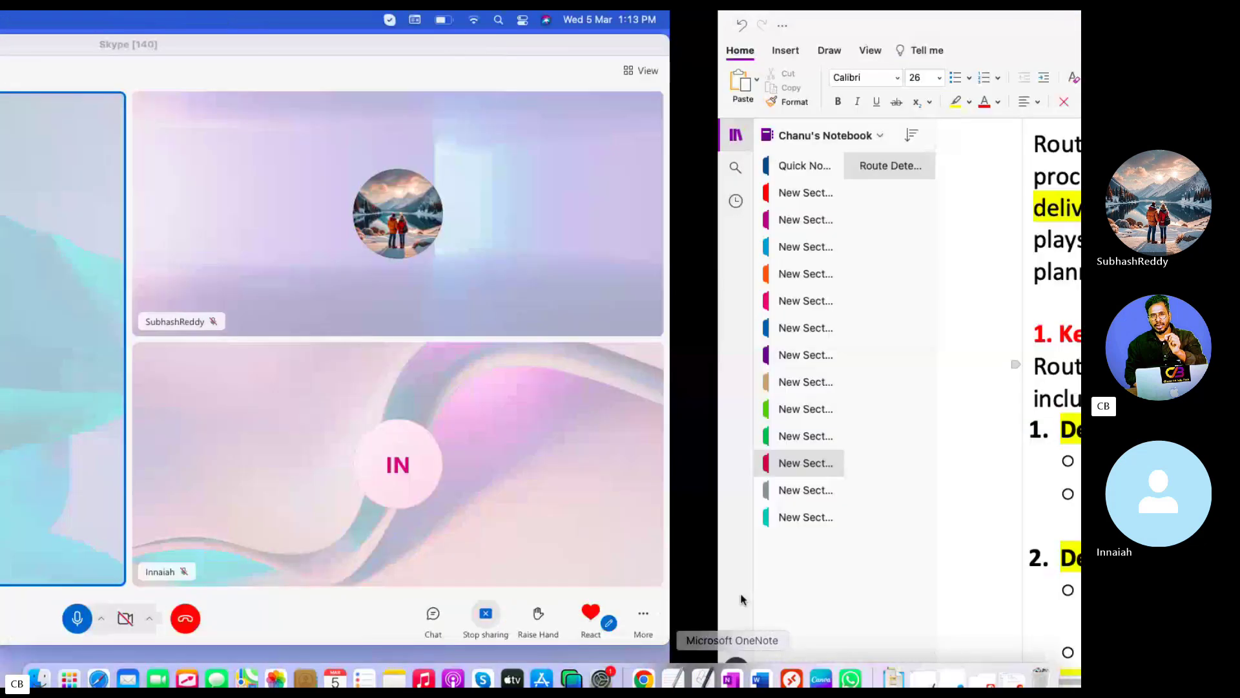
{"action": "scroll", "coordinate": [430, 336], "scroll_direction": "down", "scroll_amount": 4}
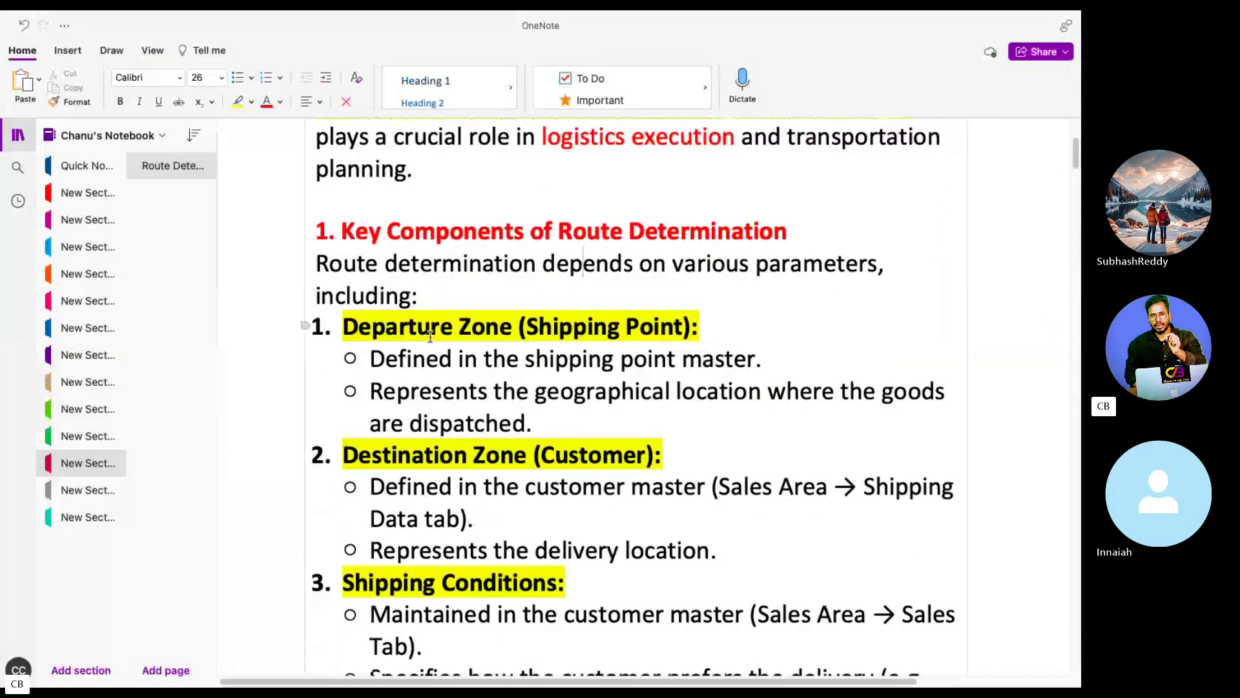
{"action": "left_click_drag", "start_coordinate": [400, 230], "coordinate": [774, 230]}
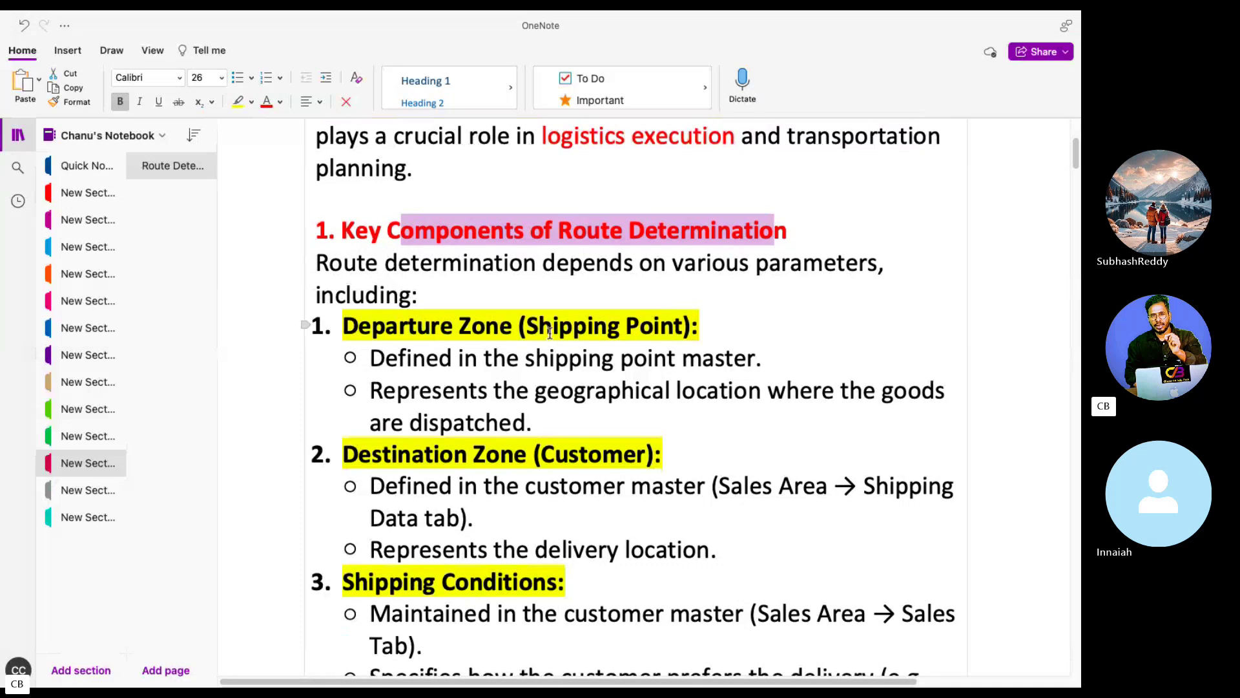
{"action": "scroll", "coordinate": [549, 333], "scroll_direction": "down", "scroll_amount": 1}
{"action": "left_click_drag", "start_coordinate": [704, 294], "coordinate": [336, 298]}
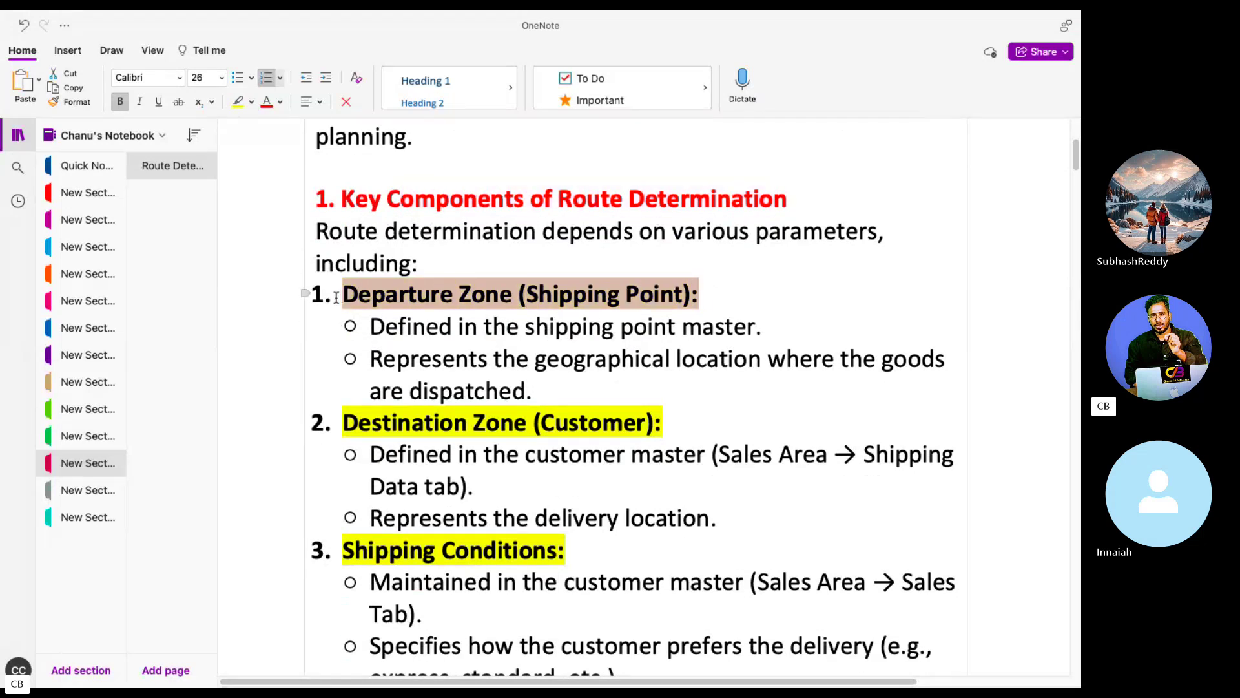
{"action": "left_click", "coordinate": [420, 360]}
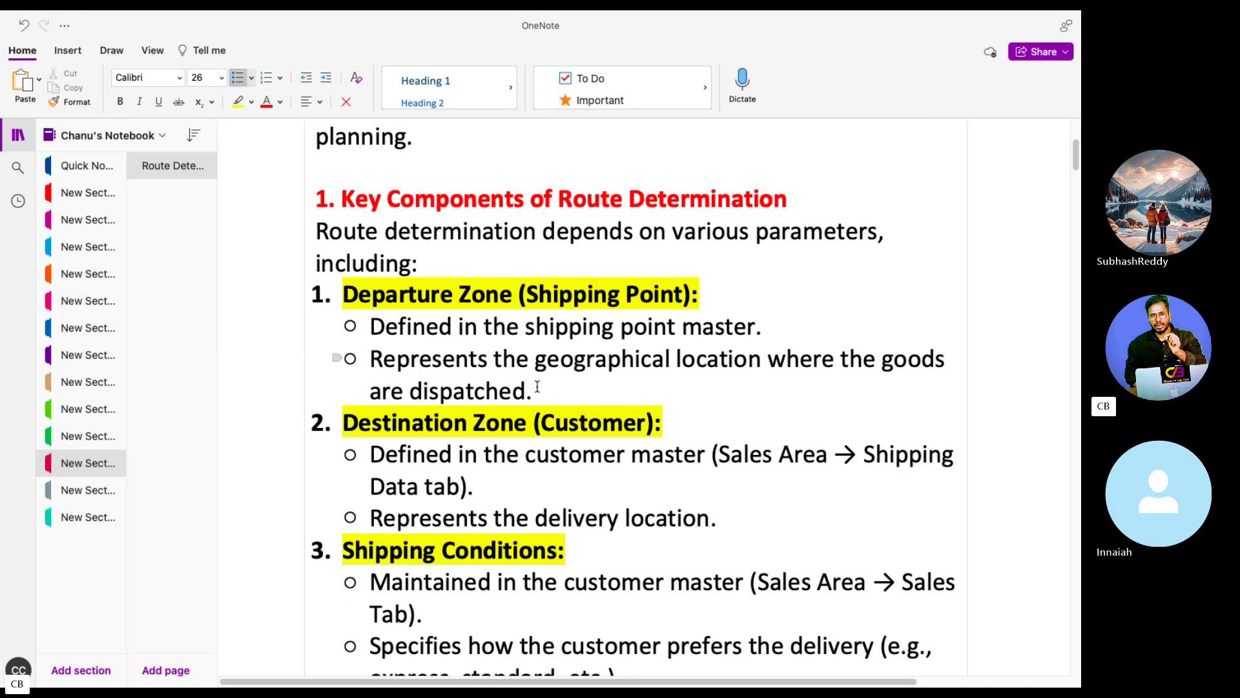
Colour the Departure Zone sentence about the geographical dispatch location red with yellow highlighting, and add a blank line below it
{"action": "left_click_drag", "start_coordinate": [537, 386], "coordinate": [369, 359]}
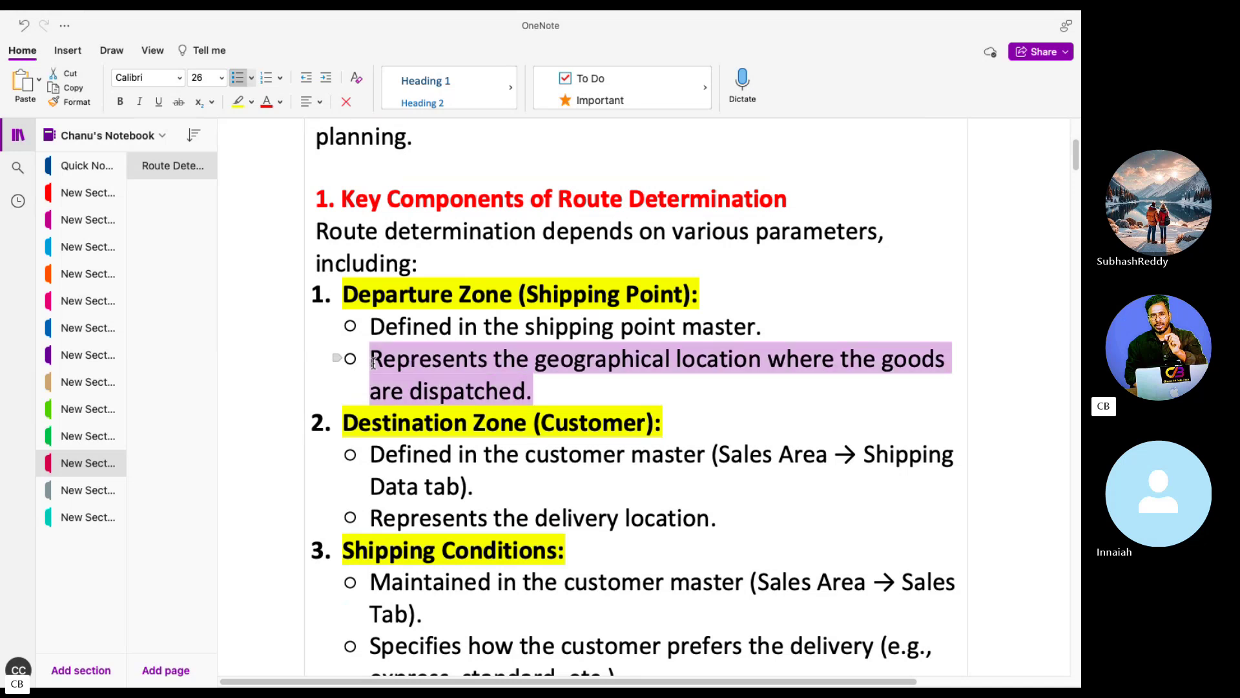
{"action": "left_click", "coordinate": [266, 106]}
{"action": "left_click", "coordinate": [240, 104]}
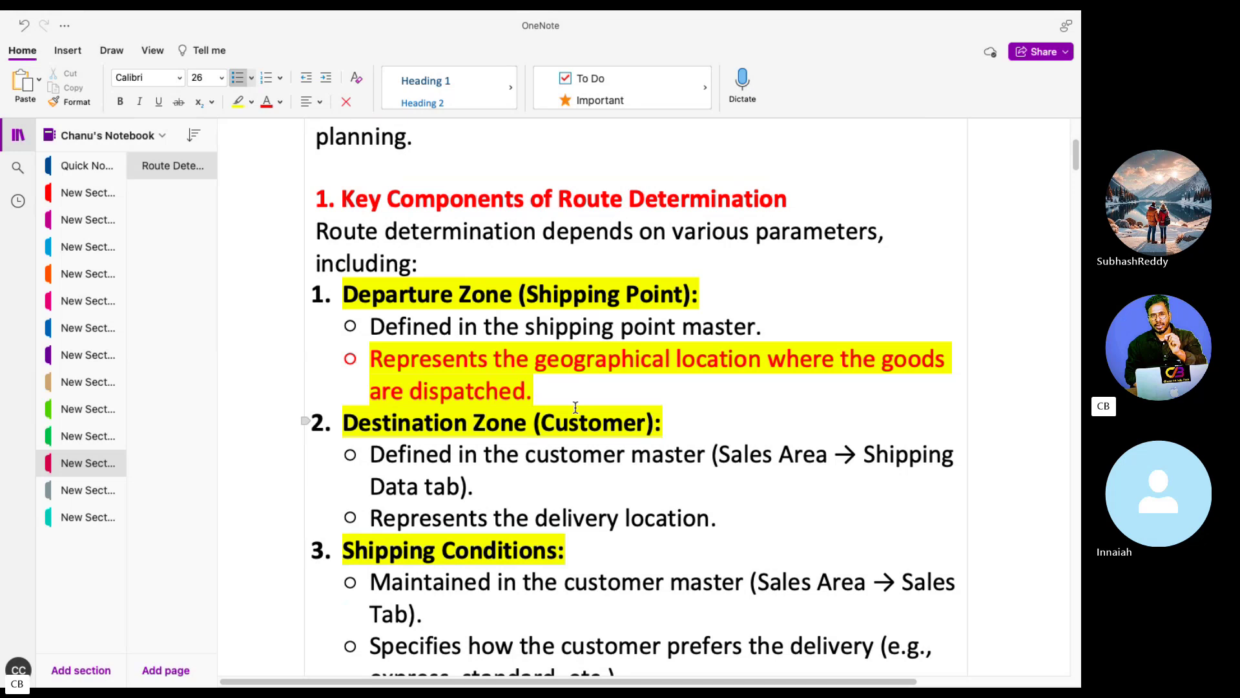
{"action": "key", "text": "Return"}
{"action": "key", "text": "BackSpace"}
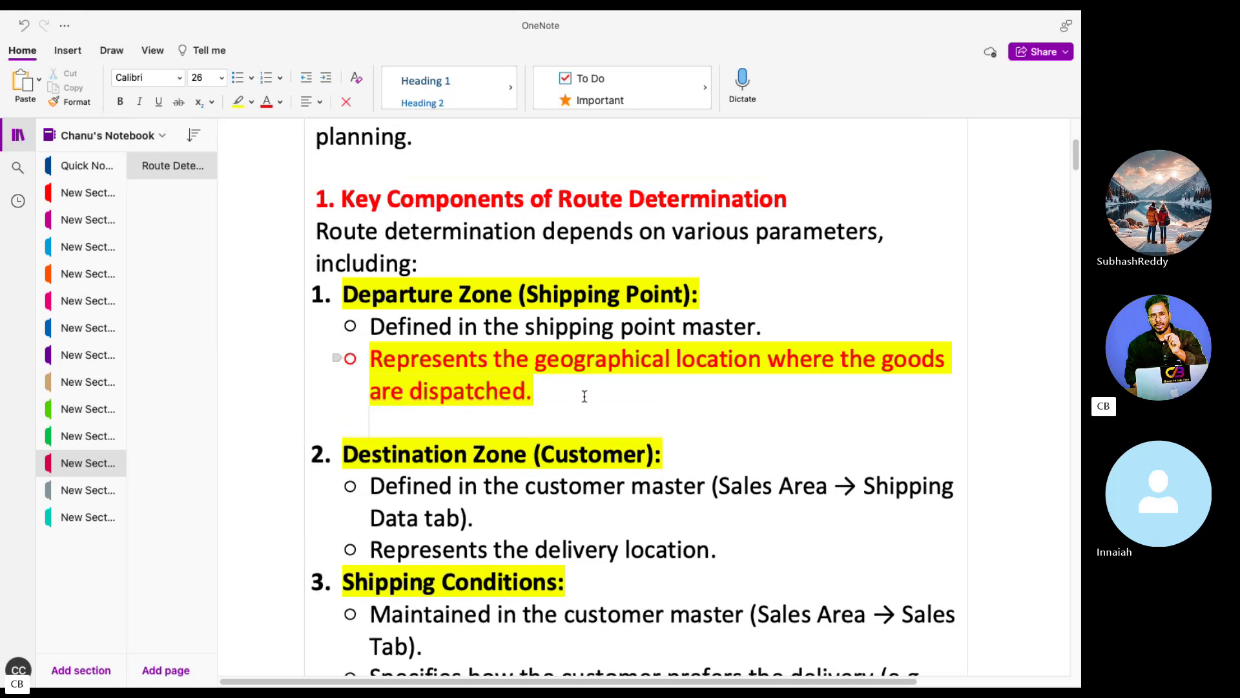
Compare the Departure Zone and Destination Zone (Customer) headings, including the line about the delivery location
{"action": "scroll", "coordinate": [585, 396], "scroll_direction": "down", "scroll_amount": 1}
{"action": "left_click_drag", "start_coordinate": [708, 512], "coordinate": [384, 512]}
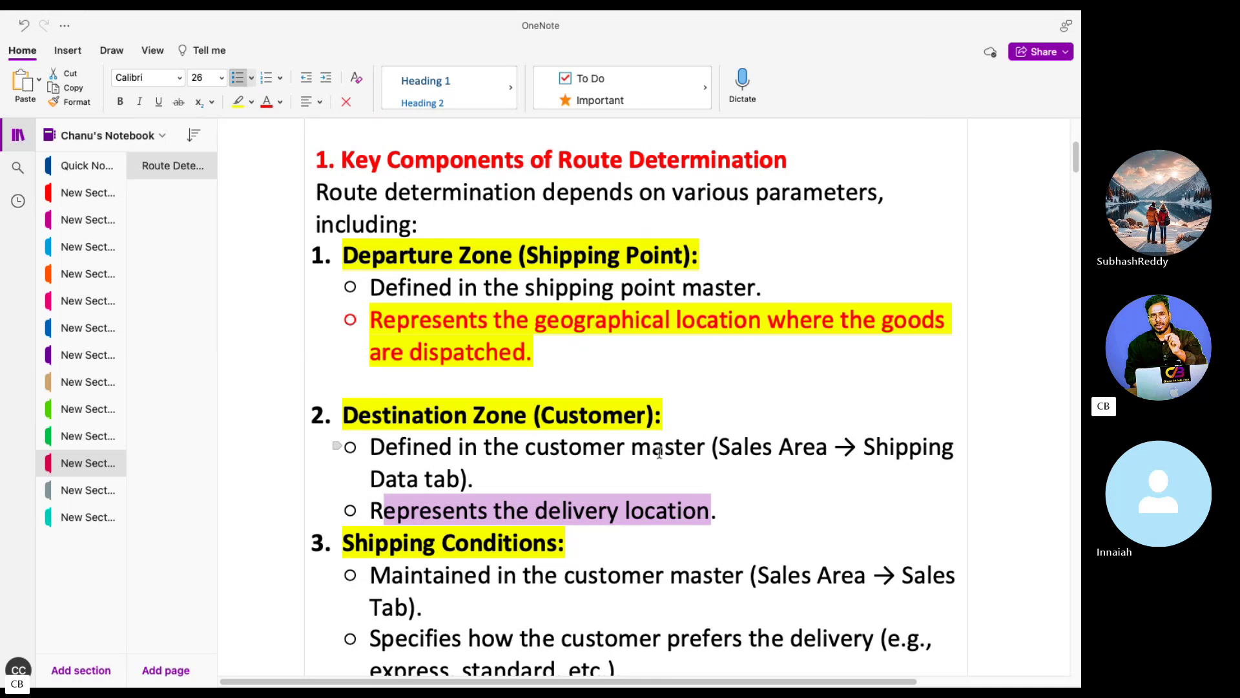
{"action": "left_click_drag", "start_coordinate": [700, 255], "coordinate": [342, 255]}
{"action": "left_click_drag", "start_coordinate": [699, 420], "coordinate": [283, 419]}
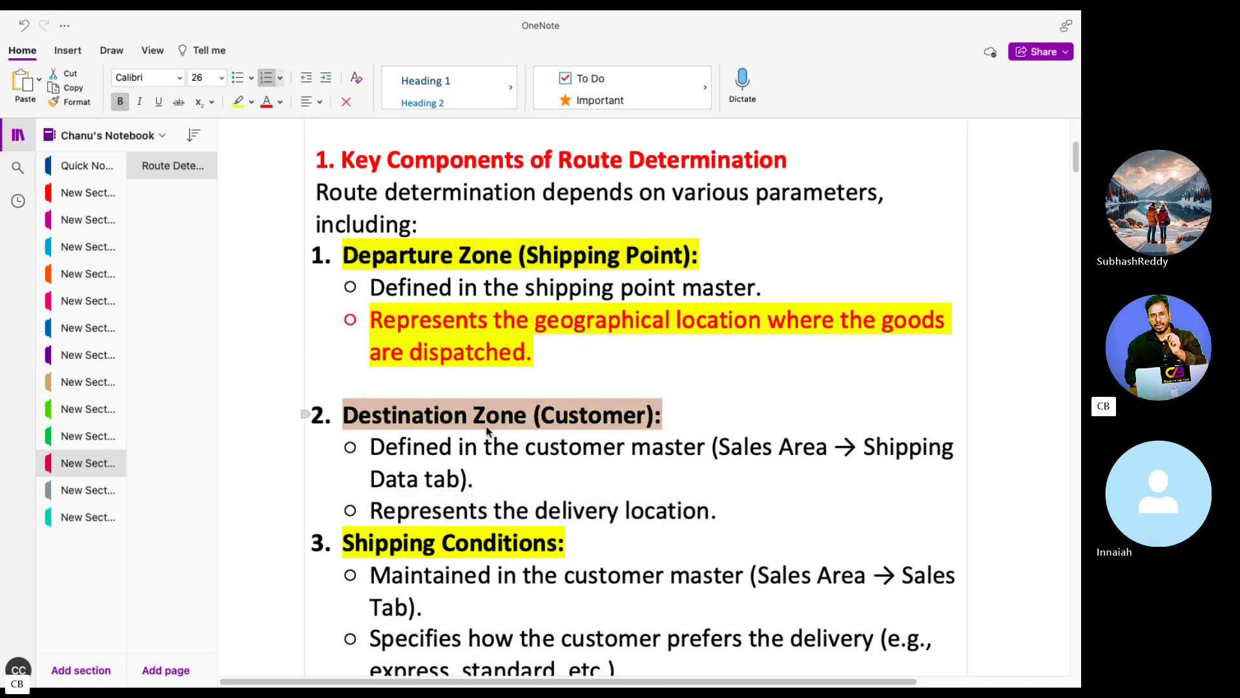
Insert a new line below the Shipping Conditions heading in the key components list
{"action": "scroll", "coordinate": [486, 426], "scroll_direction": "down", "scroll_amount": 2}
{"action": "left_click", "coordinate": [593, 474]}
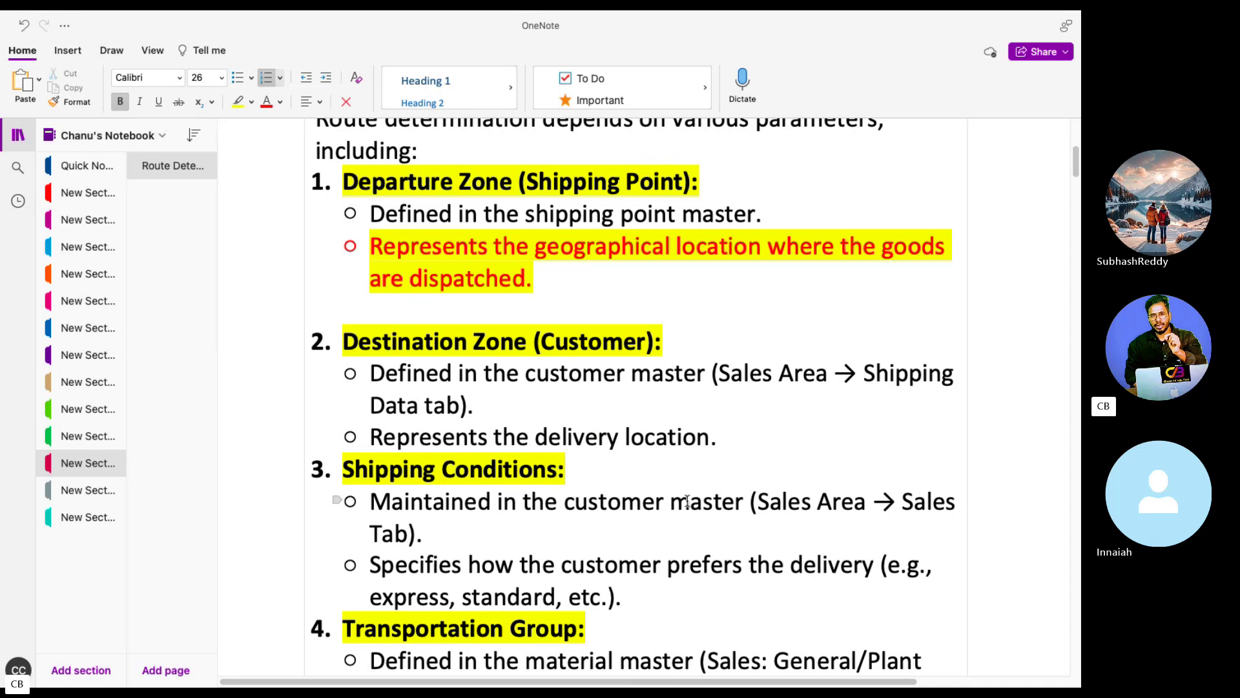
{"action": "key", "text": "Return"}
Switch to the Skype call chat, find the shared photo of common shipping condition codes from Monday, examine it and close it
{"action": "key", "text": "ctrl+Left"}
{"action": "left_click", "coordinate": [844, 616]}
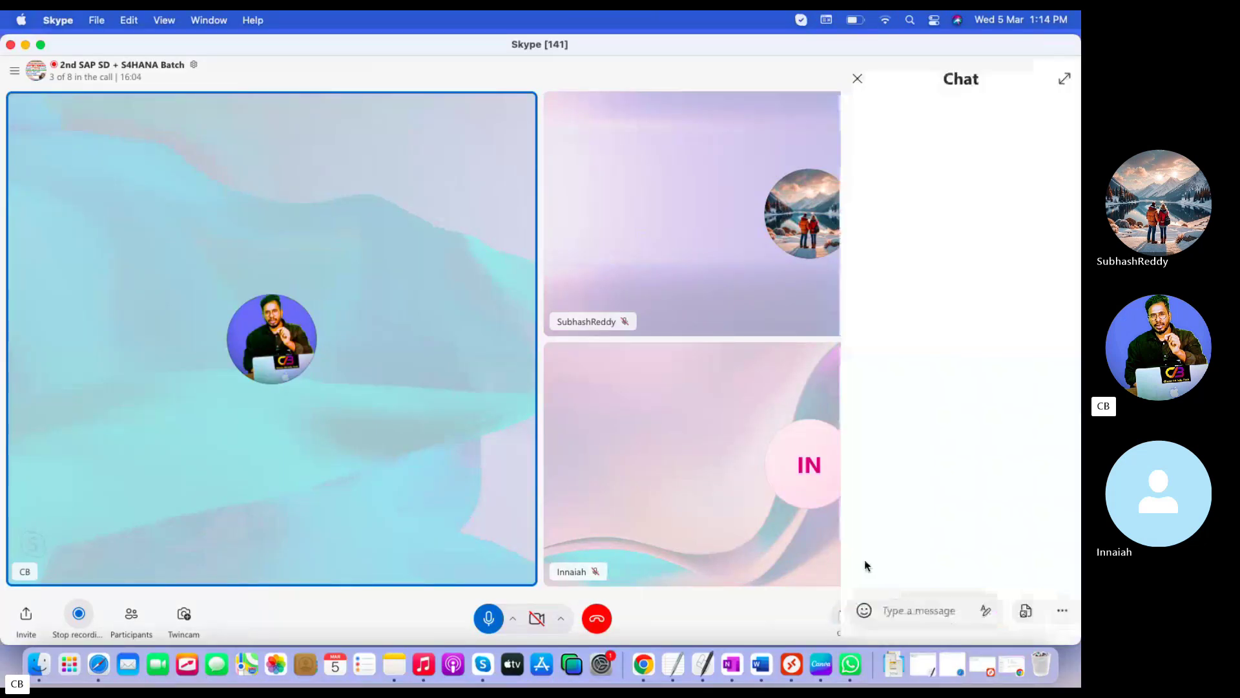
{"action": "scroll", "coordinate": [907, 419], "scroll_direction": "up", "scroll_amount": 10}
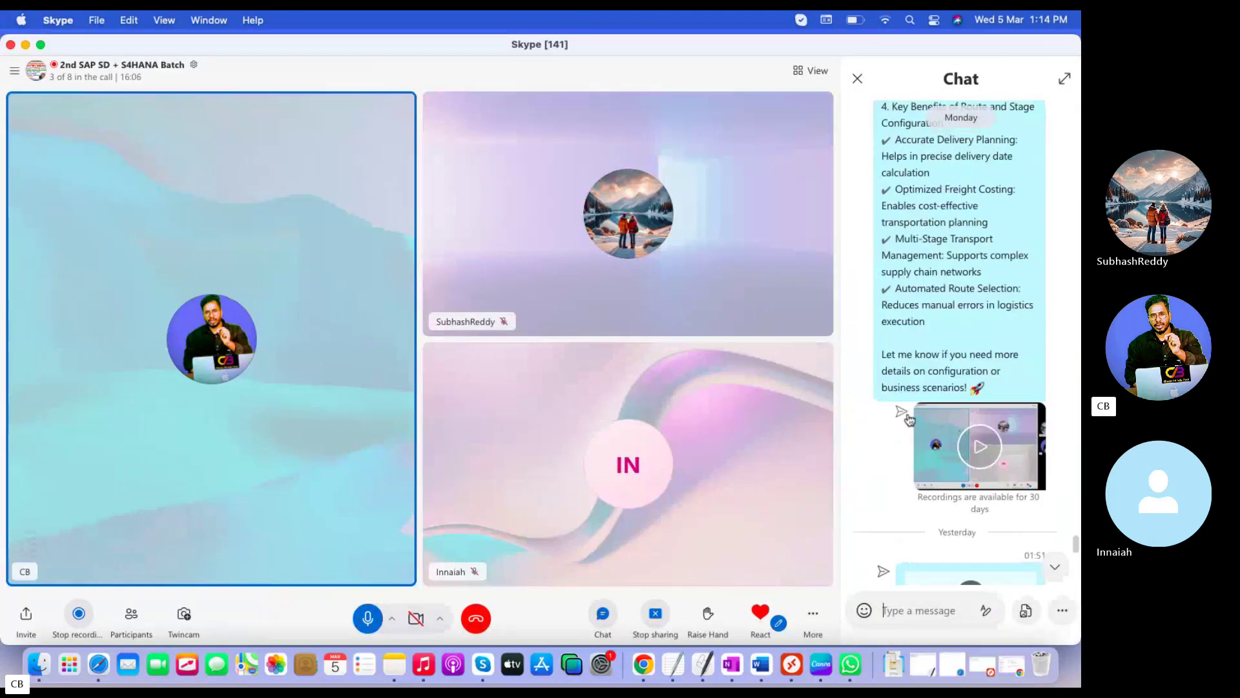
{"action": "scroll", "coordinate": [909, 419], "scroll_direction": "up", "scroll_amount": 15}
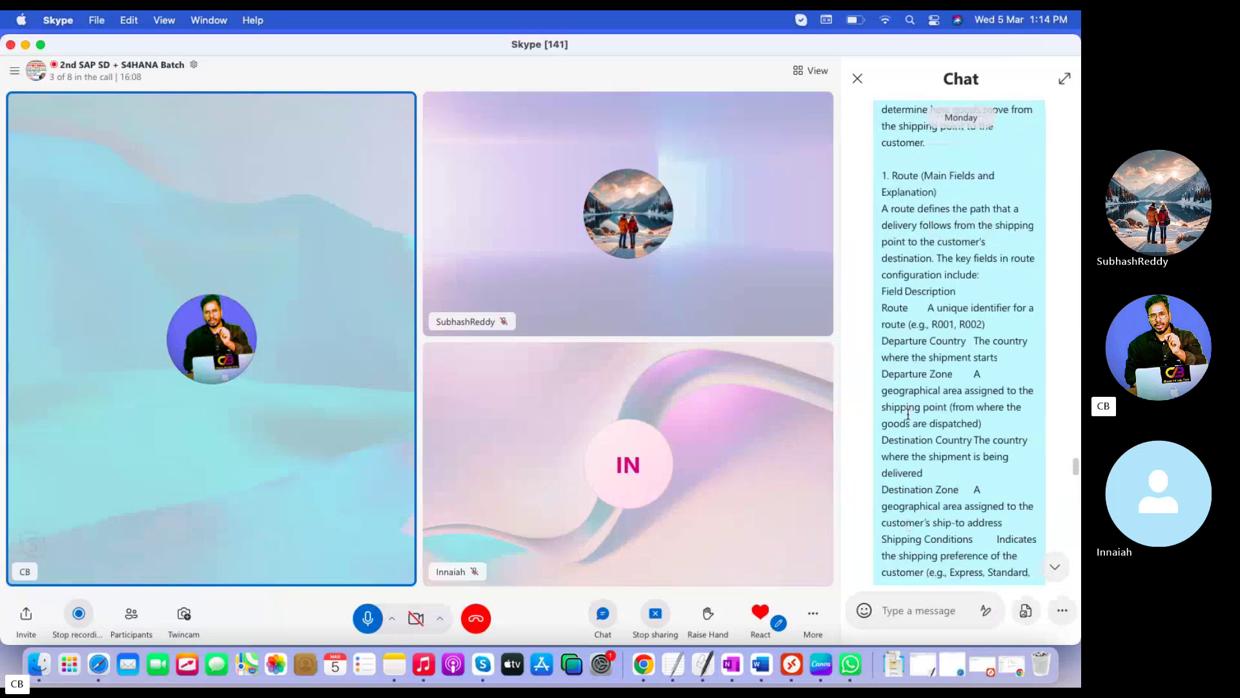
{"action": "scroll", "coordinate": [908, 415], "scroll_direction": "up", "scroll_amount": 20}
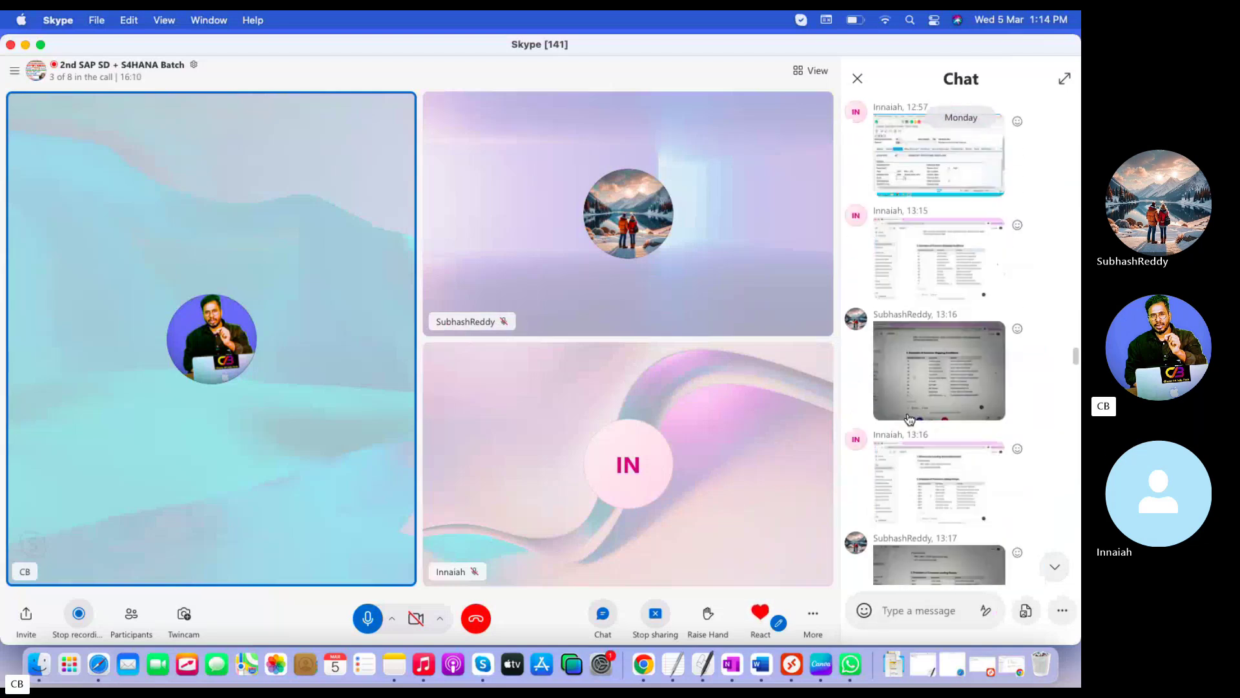
{"action": "left_click", "coordinate": [922, 385]}
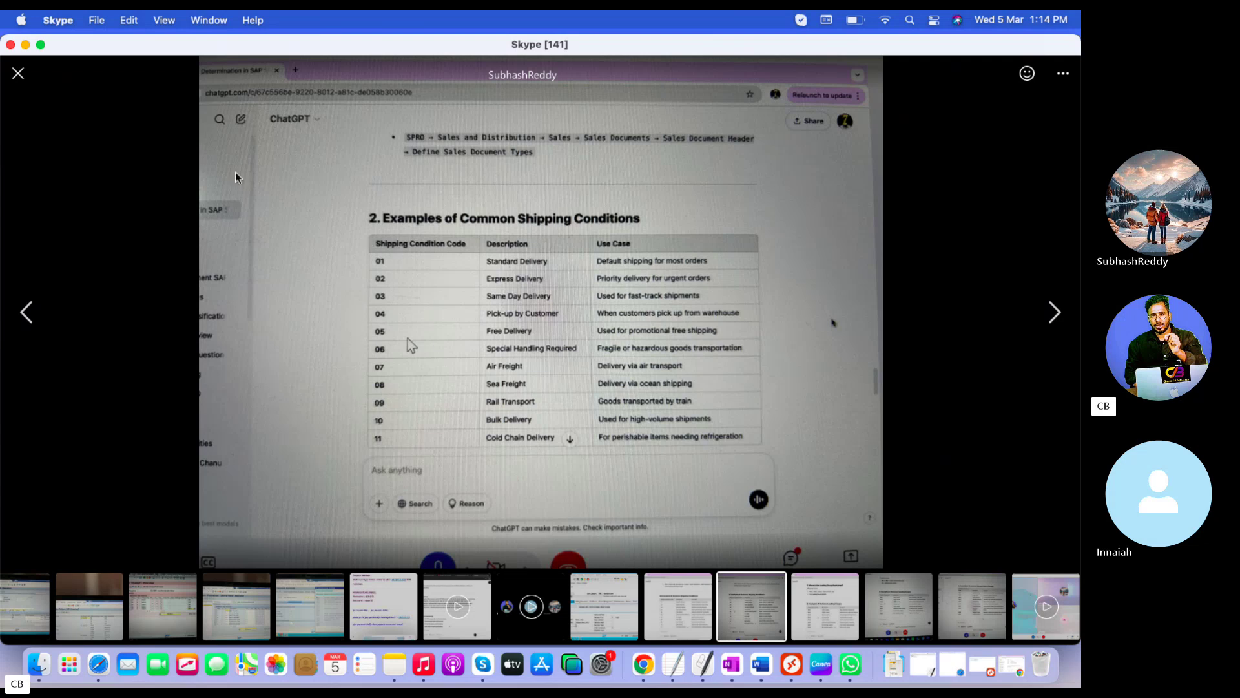
{"action": "left_click", "coordinate": [20, 94]}
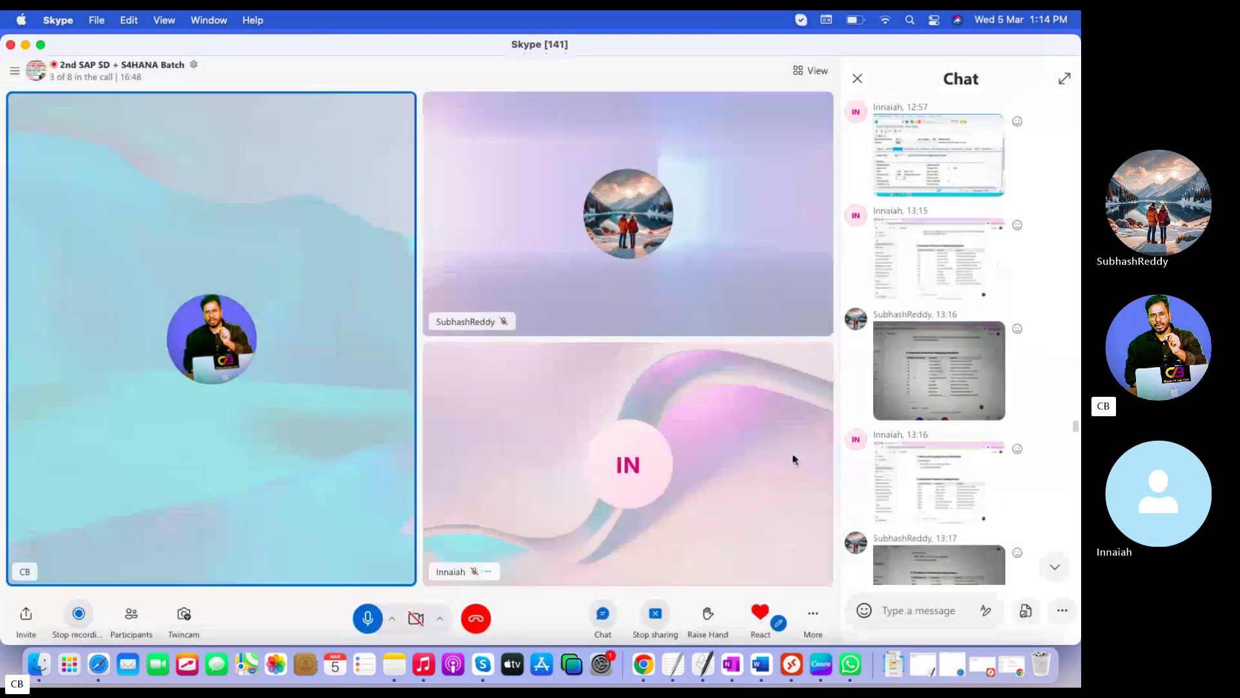
{"action": "left_click", "coordinate": [791, 678]}
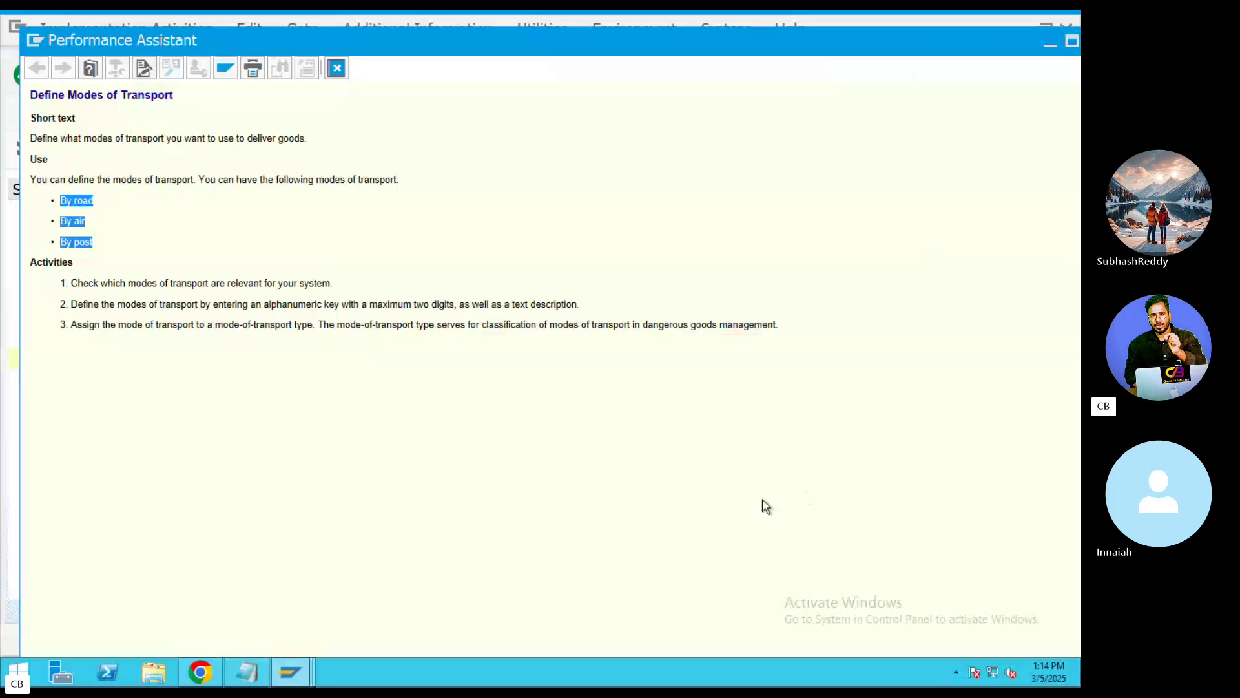
{"action": "key", "text": "ctrl+Left"}
{"action": "left_click", "coordinate": [757, 664]}
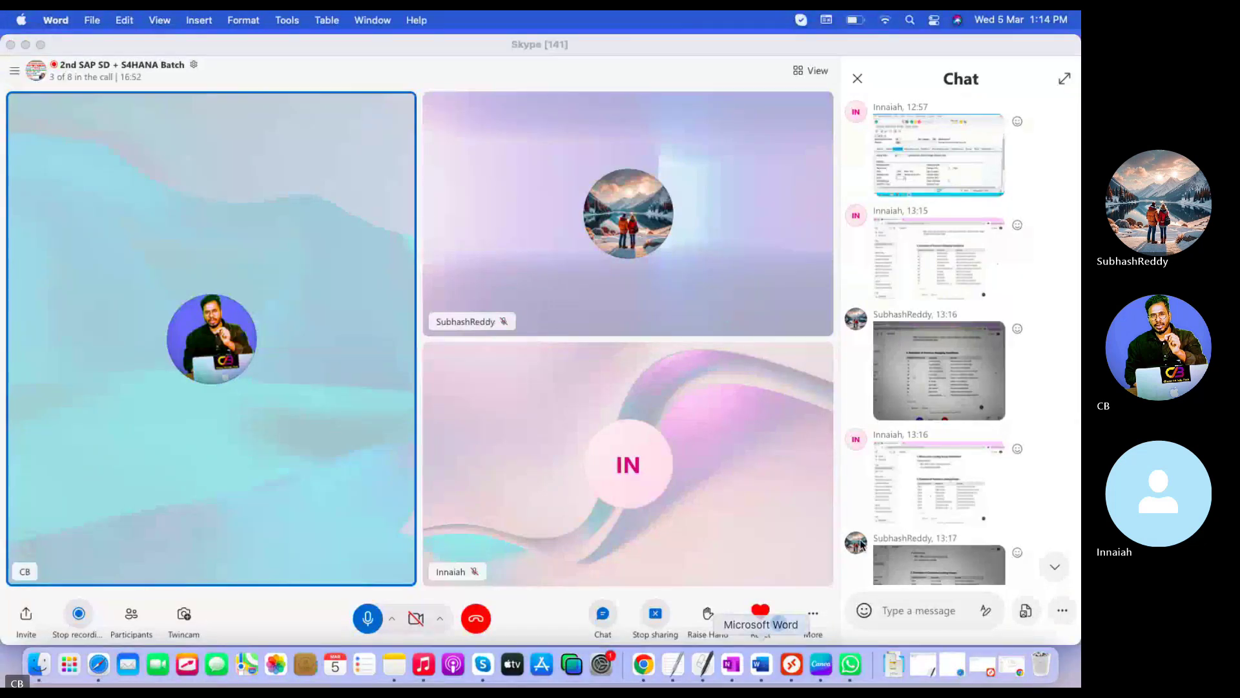
{"action": "left_click", "coordinate": [817, 633]}
Return to OneNote and review where the Shipping Conditions and the customer's Destination Zone are maintained in the customer master
{"action": "left_click", "coordinate": [736, 662]}
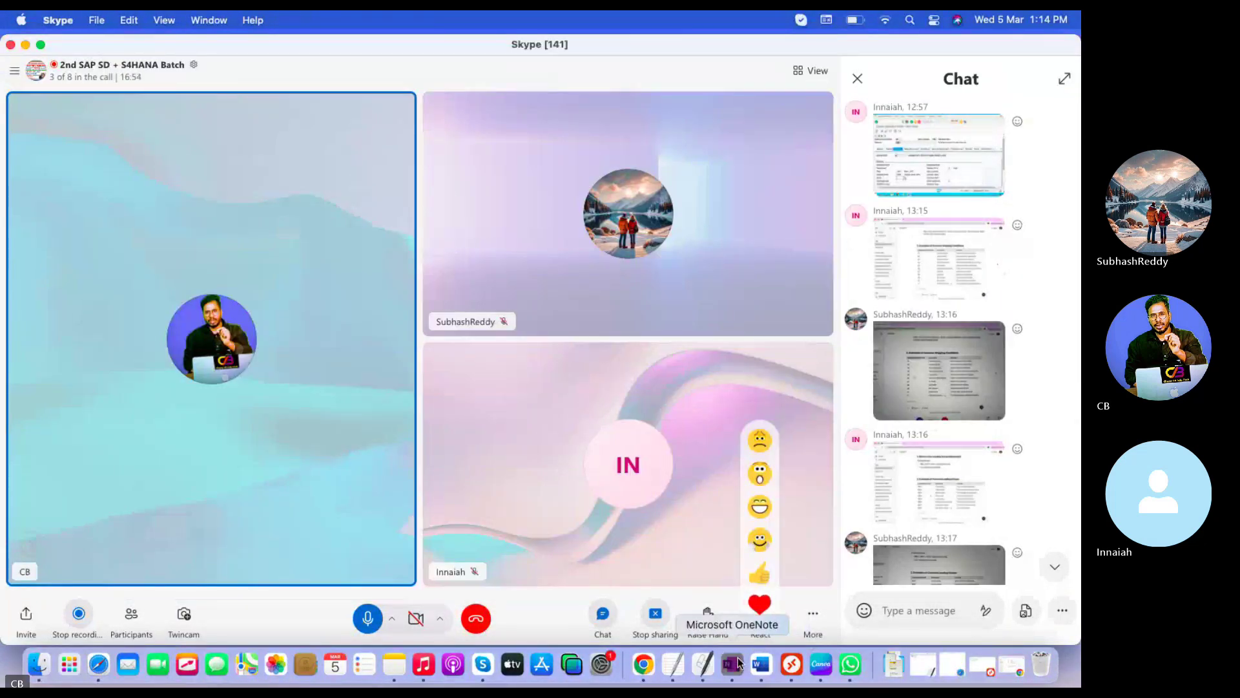
{"action": "scroll", "coordinate": [675, 305], "scroll_direction": "down", "scroll_amount": 2}
{"action": "scroll", "coordinate": [677, 311], "scroll_direction": "down", "scroll_amount": 4}
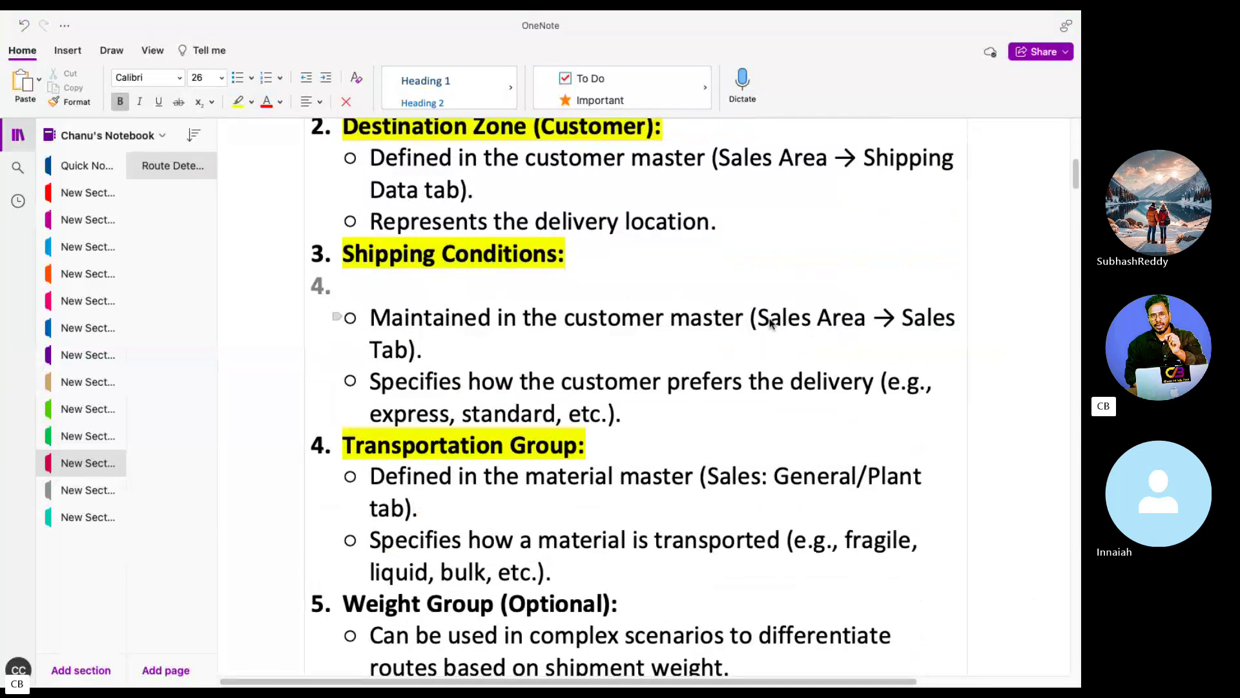
{"action": "left_click_drag", "start_coordinate": [771, 326], "coordinate": [850, 323]}
{"action": "scroll", "coordinate": [663, 363], "scroll_direction": "down", "scroll_amount": 1}
{"action": "scroll", "coordinate": [666, 363], "scroll_direction": "up", "scroll_amount": 2}
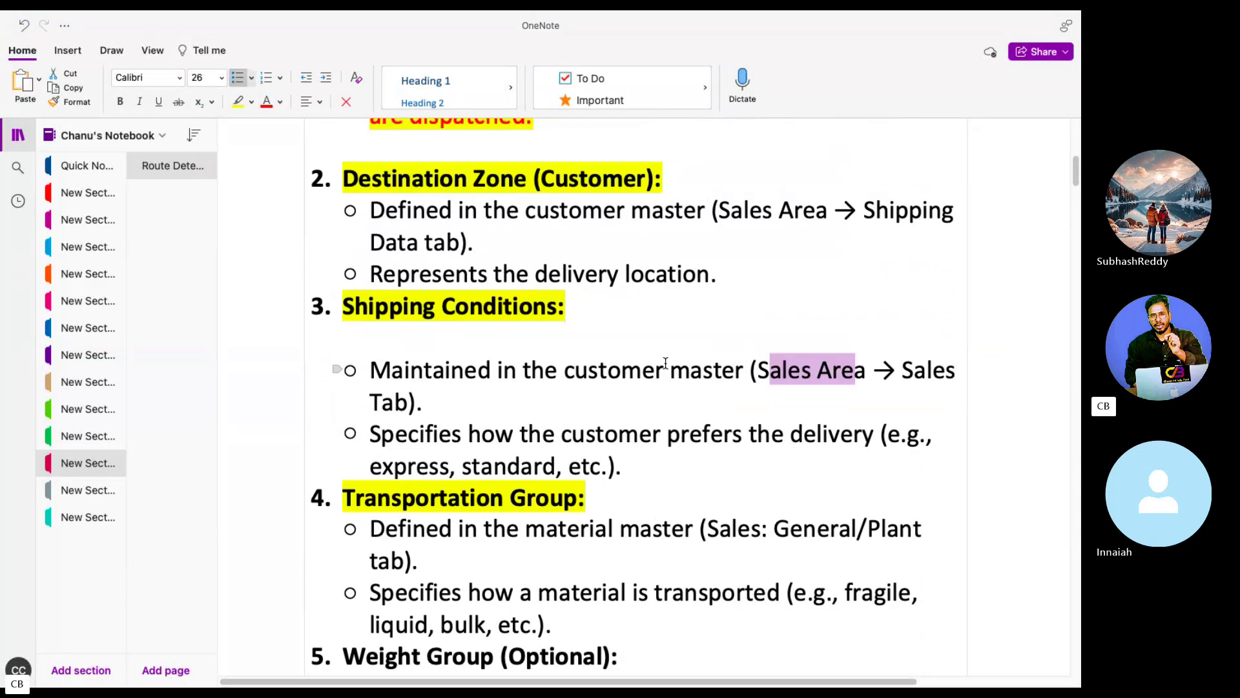
{"action": "scroll", "coordinate": [665, 362], "scroll_direction": "up", "scroll_amount": 2}
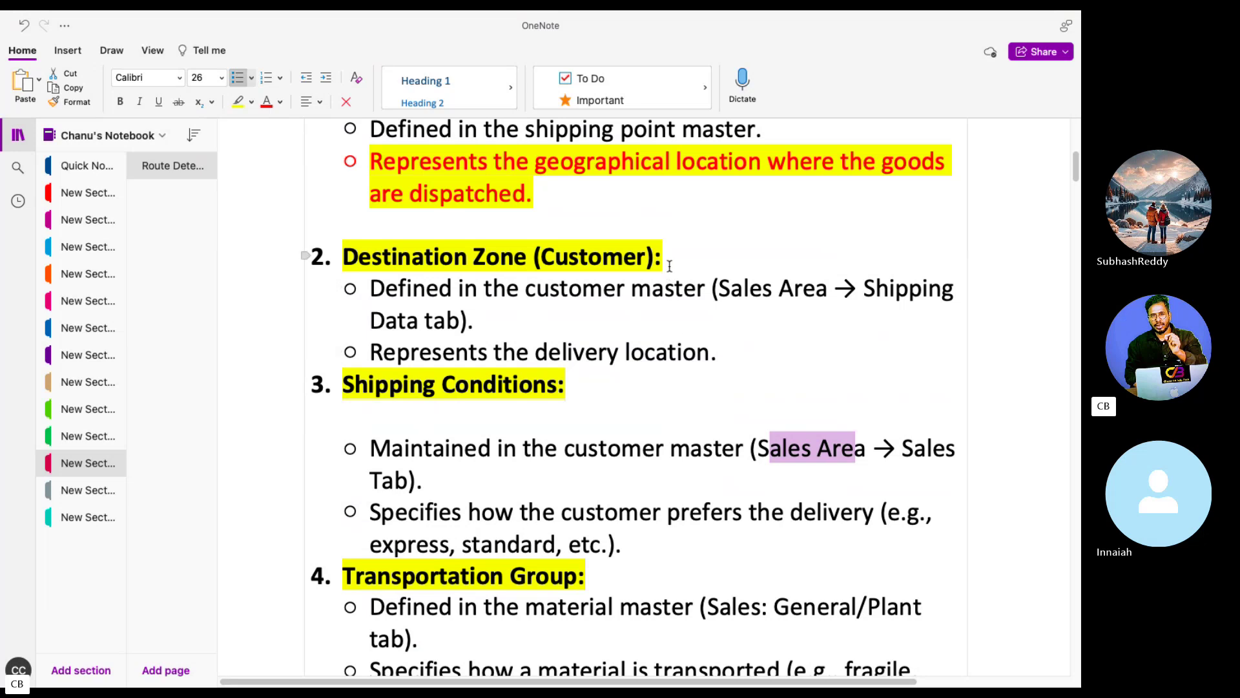
{"action": "left_click_drag", "start_coordinate": [665, 257], "coordinate": [539, 256]}
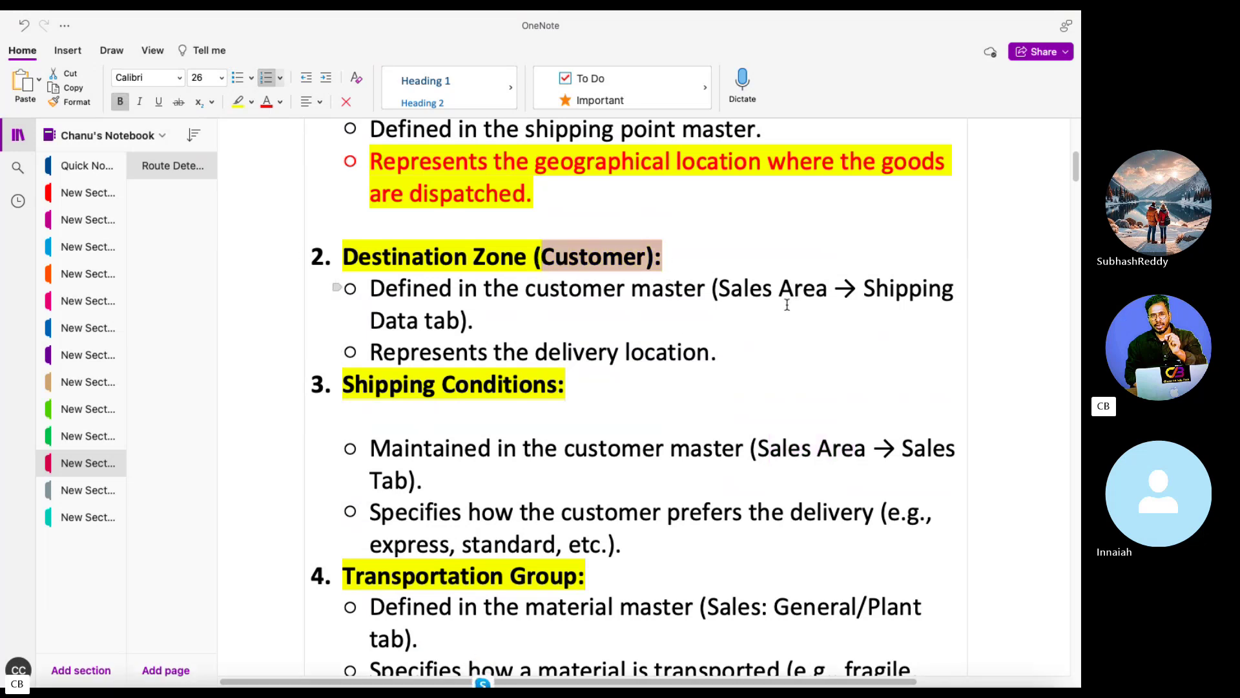
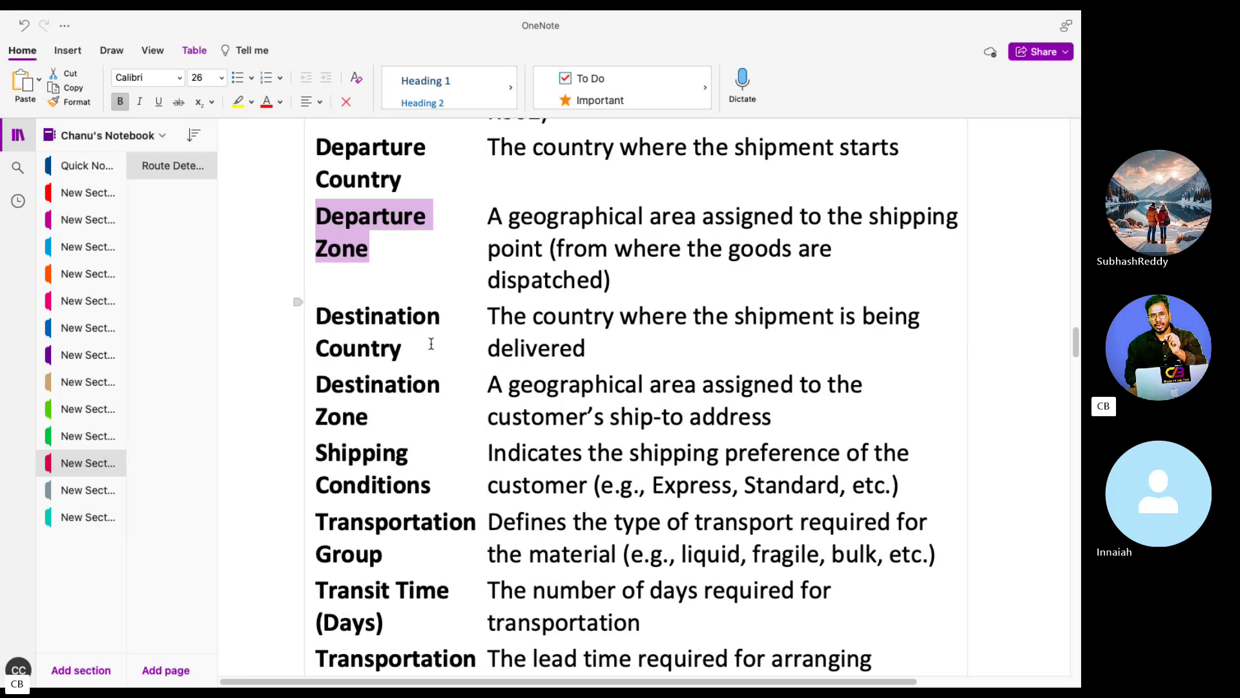
Review the Destination Country, Destination Zone, Shipping Conditions and Transportation Group rows in the route fields table
{"action": "left_click_drag", "start_coordinate": [415, 349], "coordinate": [312, 320]}
{"action": "left_click_drag", "start_coordinate": [392, 409], "coordinate": [316, 385]}
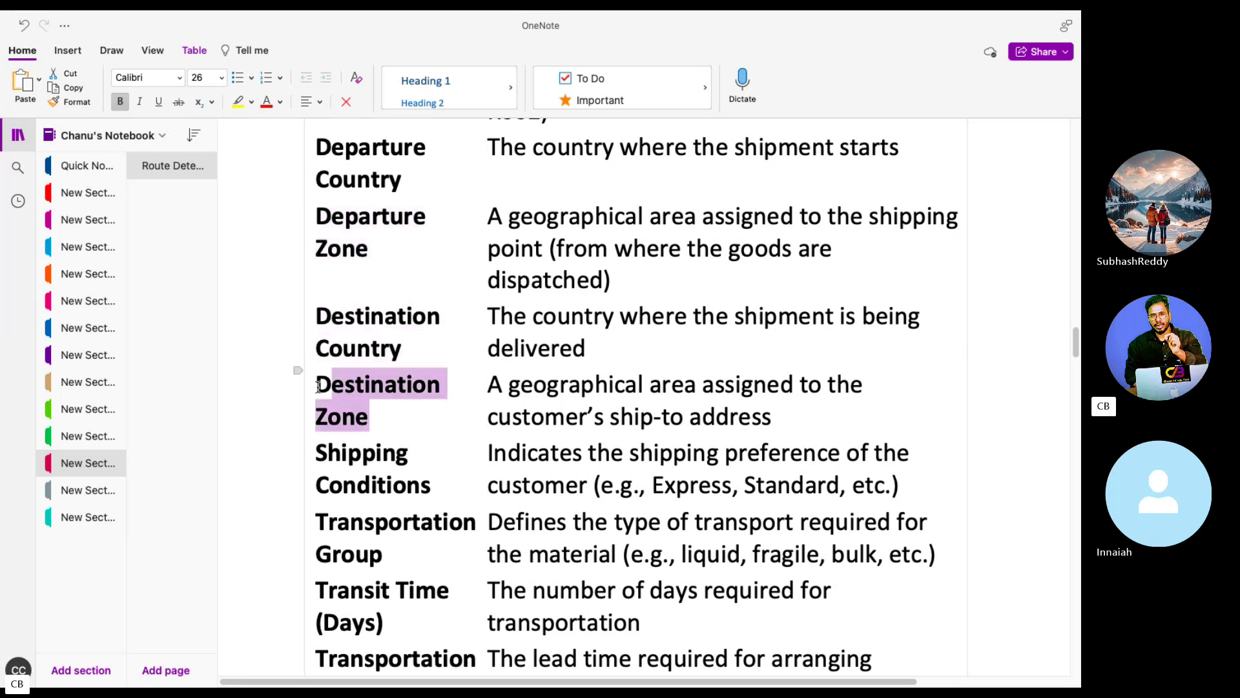
{"action": "left_click_drag", "start_coordinate": [436, 483], "coordinate": [344, 462]}
{"action": "scroll", "coordinate": [418, 449], "scroll_direction": "down", "scroll_amount": 2}
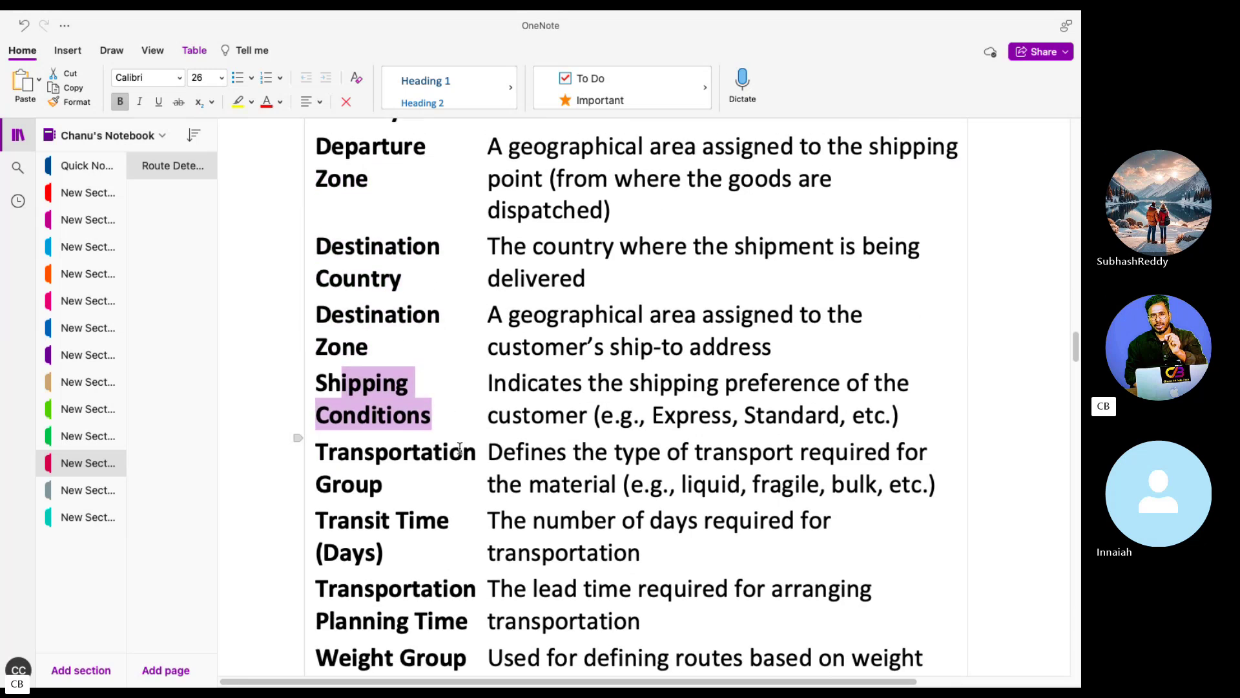
{"action": "left_click", "coordinate": [327, 450]}
{"action": "scroll", "coordinate": [404, 453], "scroll_direction": "down", "scroll_amount": 2}
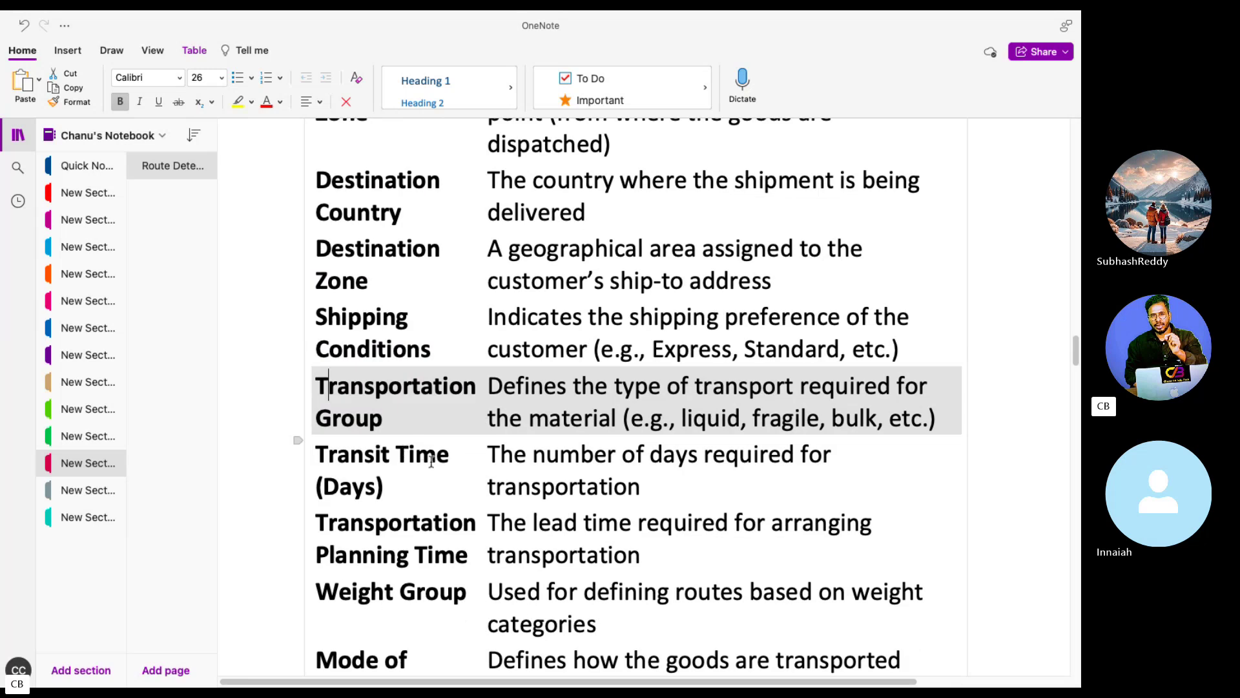
Examine the definitions of Transit Time (Days) and Transportation Planning Time in the route fields table
{"action": "left_click_drag", "start_coordinate": [386, 486], "coordinate": [332, 460]}
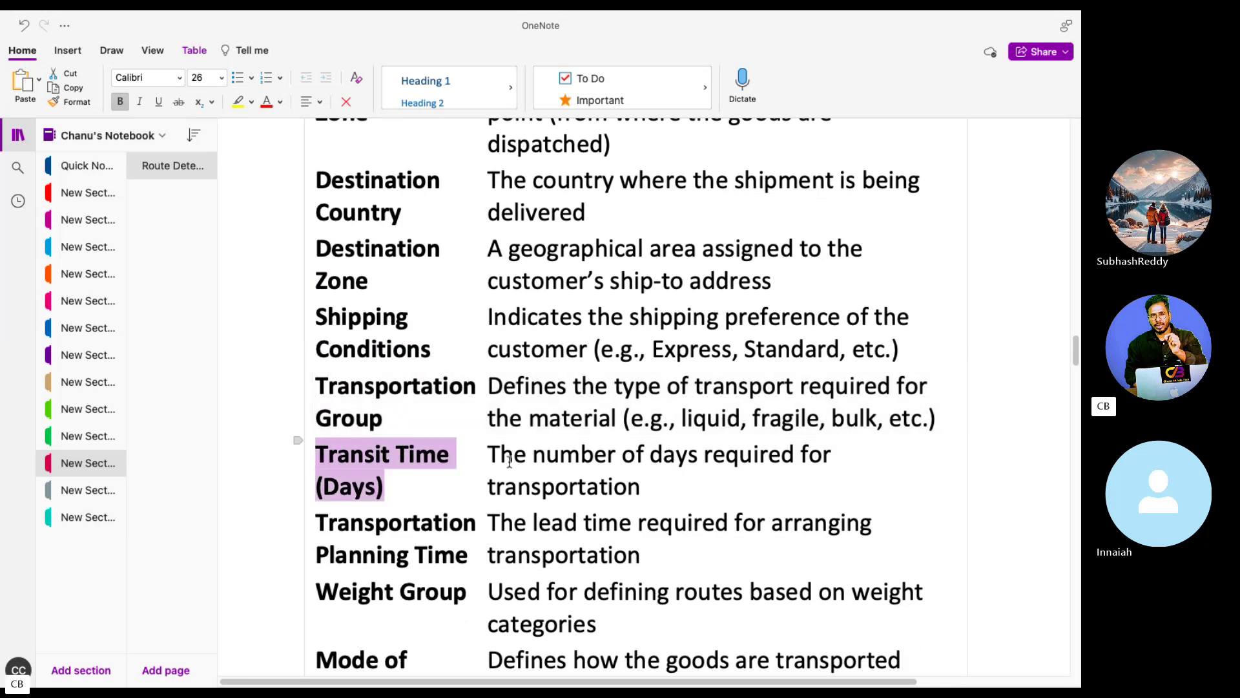
{"action": "left_click_drag", "start_coordinate": [493, 455], "coordinate": [628, 486]}
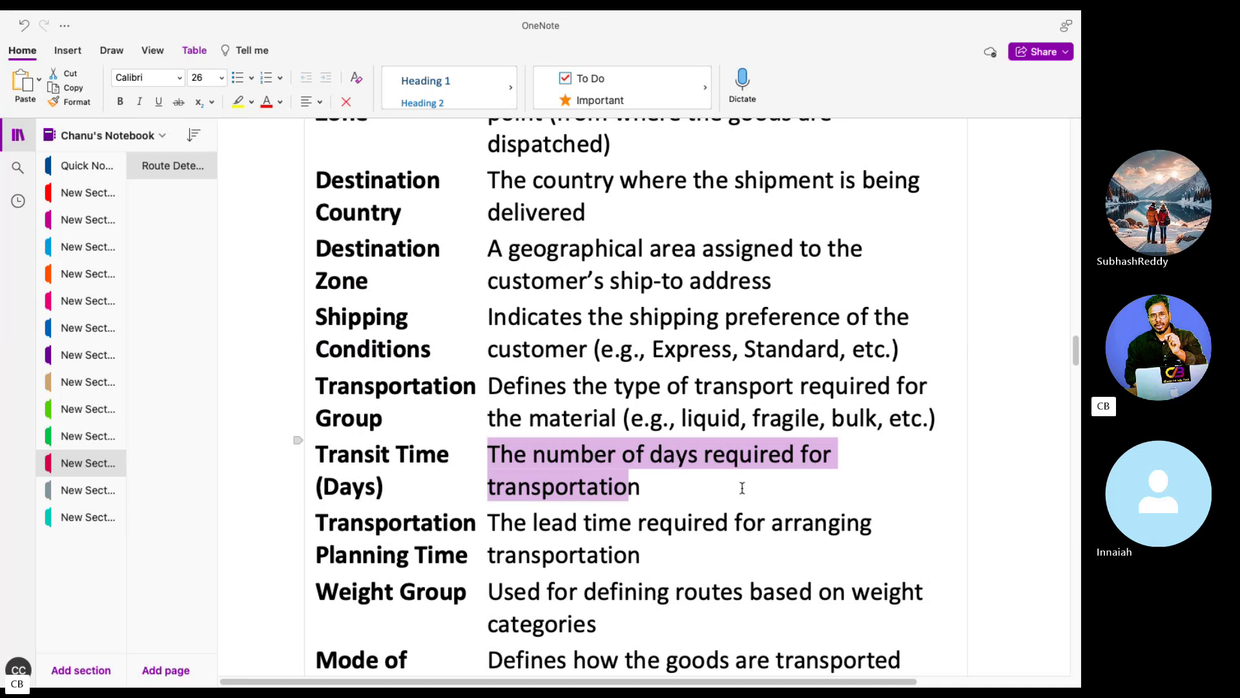
{"action": "left_click_drag", "start_coordinate": [477, 523], "coordinate": [336, 528]}
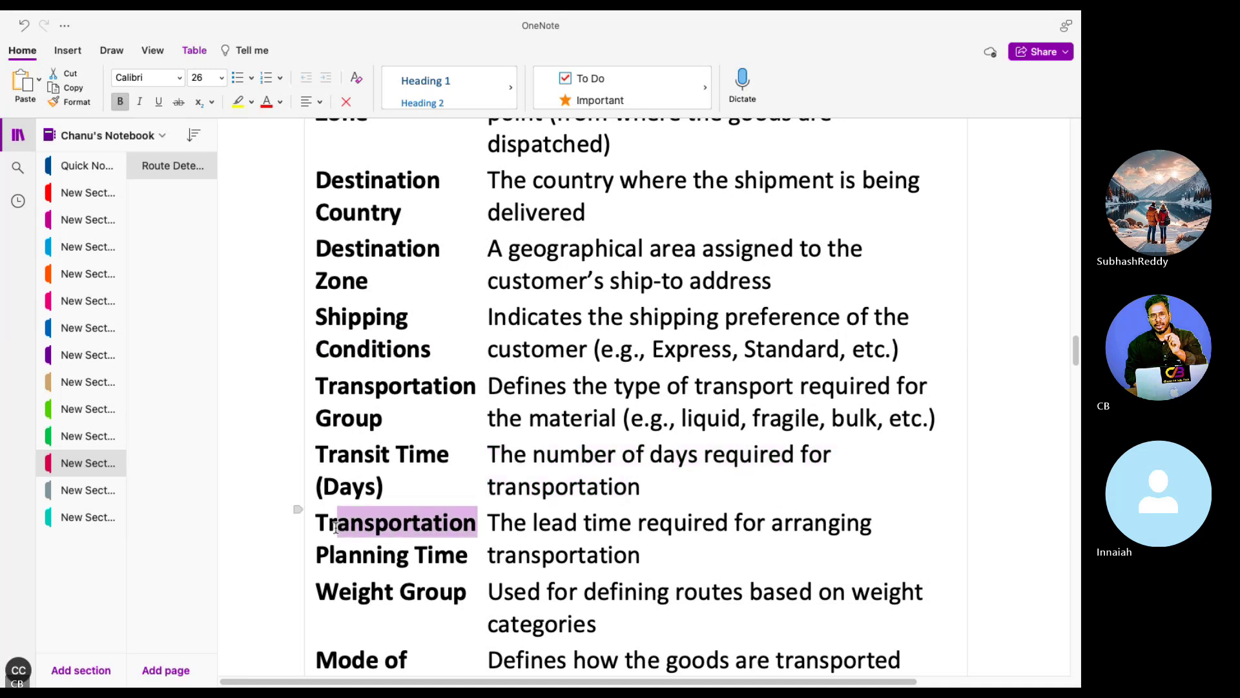
{"action": "left_click", "coordinate": [336, 528]}
{"action": "left_click_drag", "start_coordinate": [500, 523], "coordinate": [853, 534]}
{"action": "left_click", "coordinate": [851, 535]}
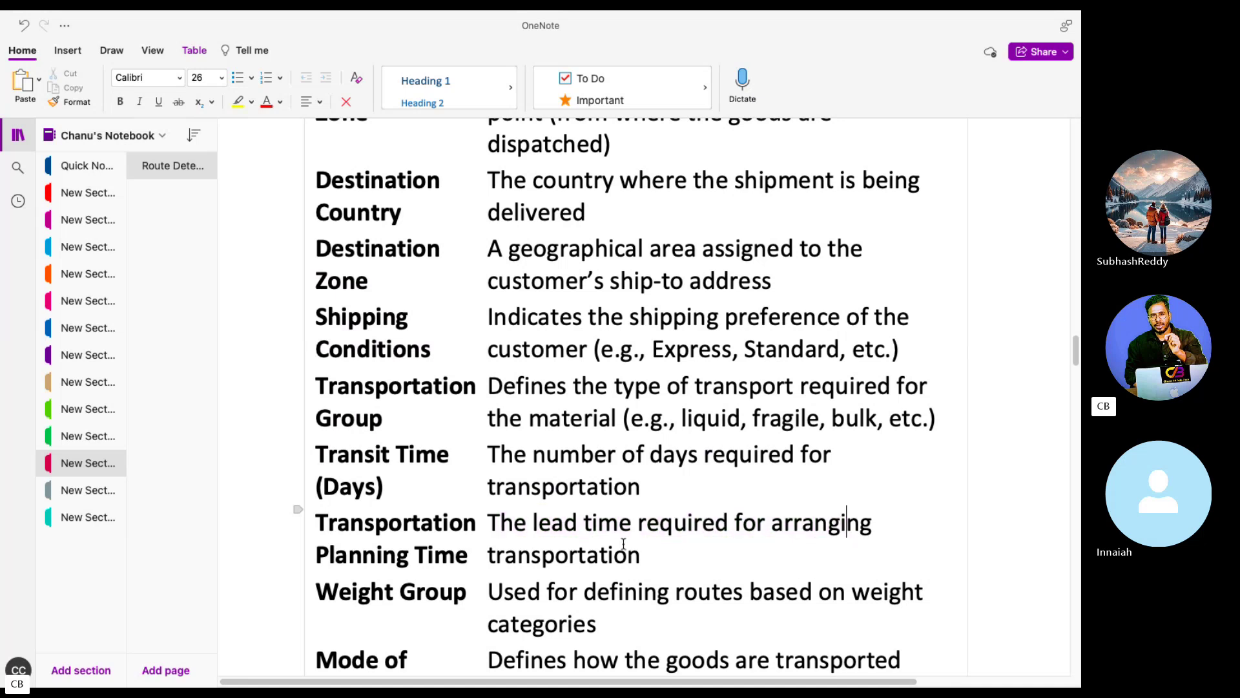
{"action": "left_click_drag", "start_coordinate": [470, 554], "coordinate": [317, 525]}
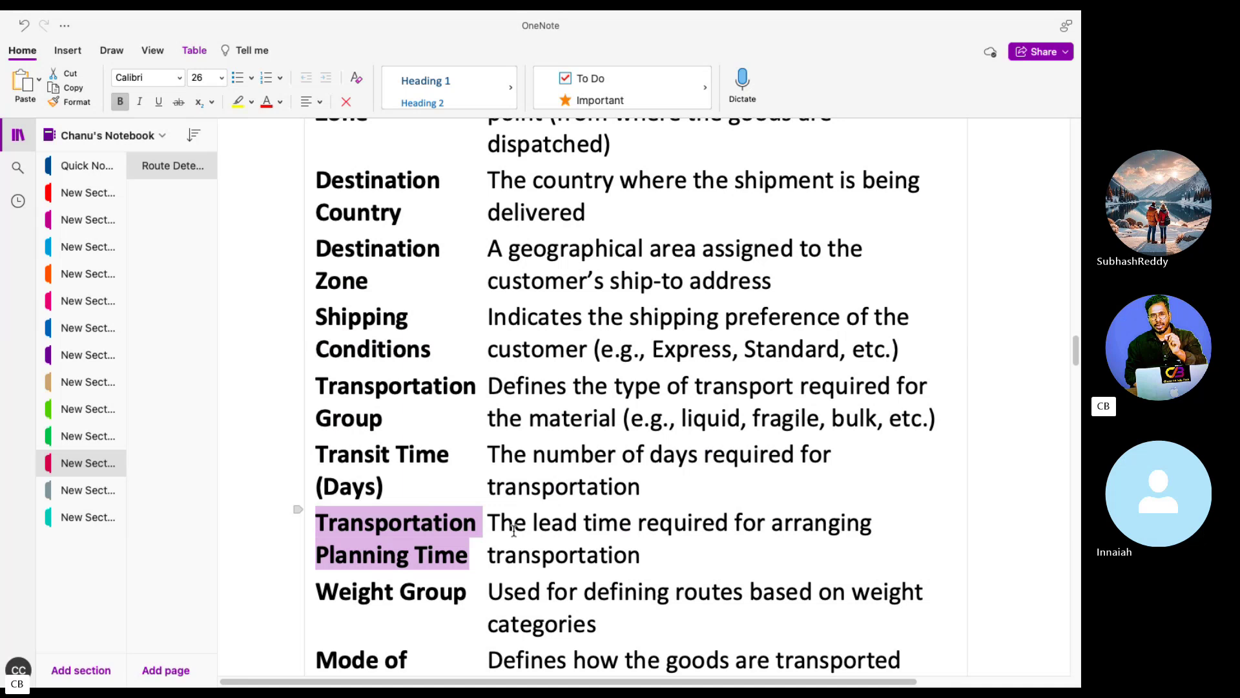
{"action": "left_click_drag", "start_coordinate": [500, 523], "coordinate": [643, 548]}
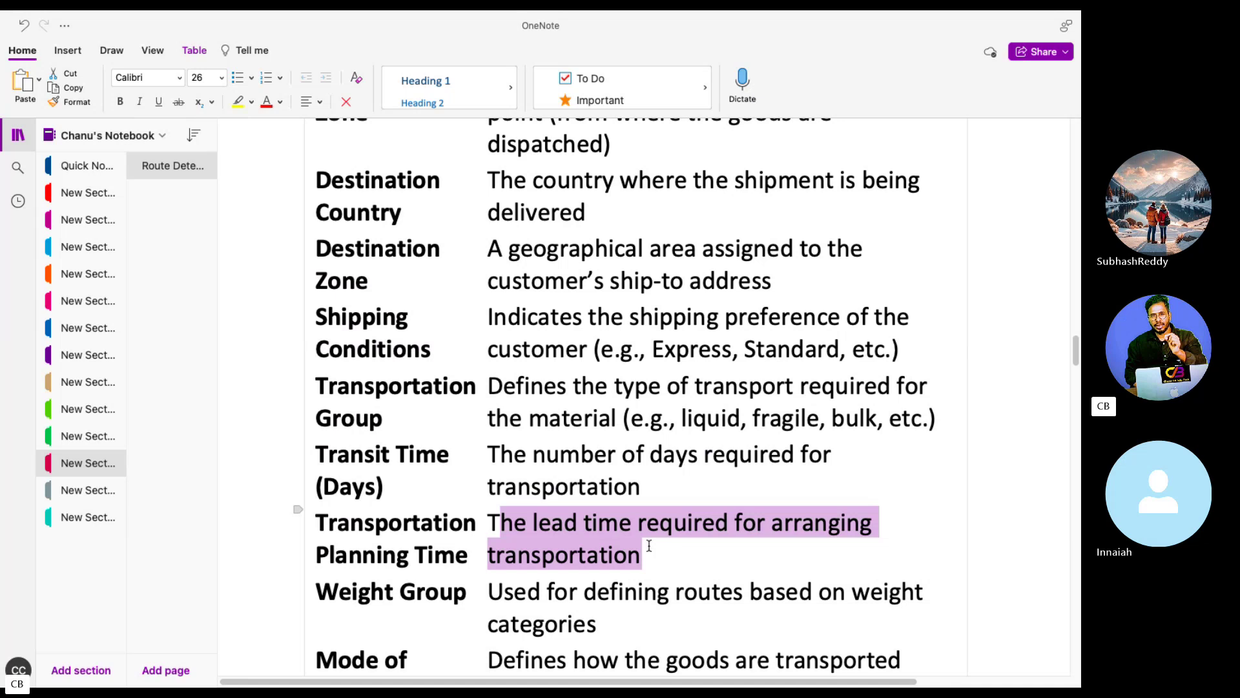
Review the Weight Group, Mode of Transport and Leg Indicator definitions in the route fields table
{"action": "scroll", "coordinate": [672, 547], "scroll_direction": "down", "scroll_amount": 2}
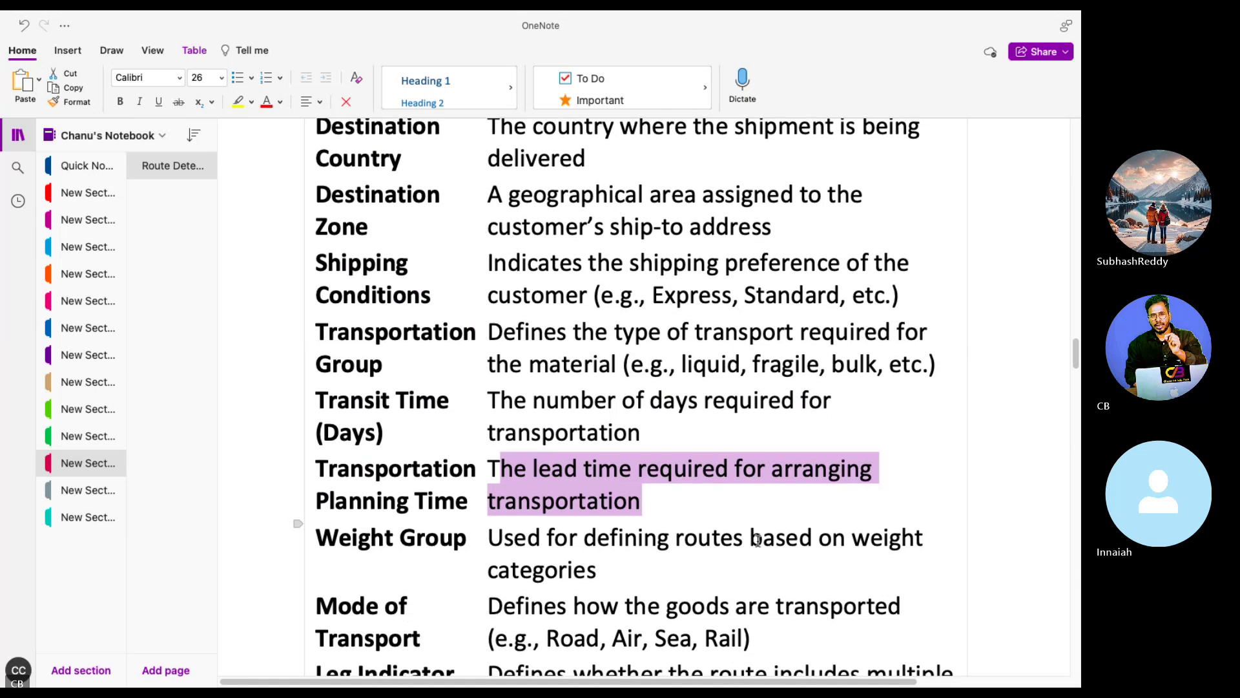
{"action": "scroll", "coordinate": [758, 540], "scroll_direction": "down", "scroll_amount": 4}
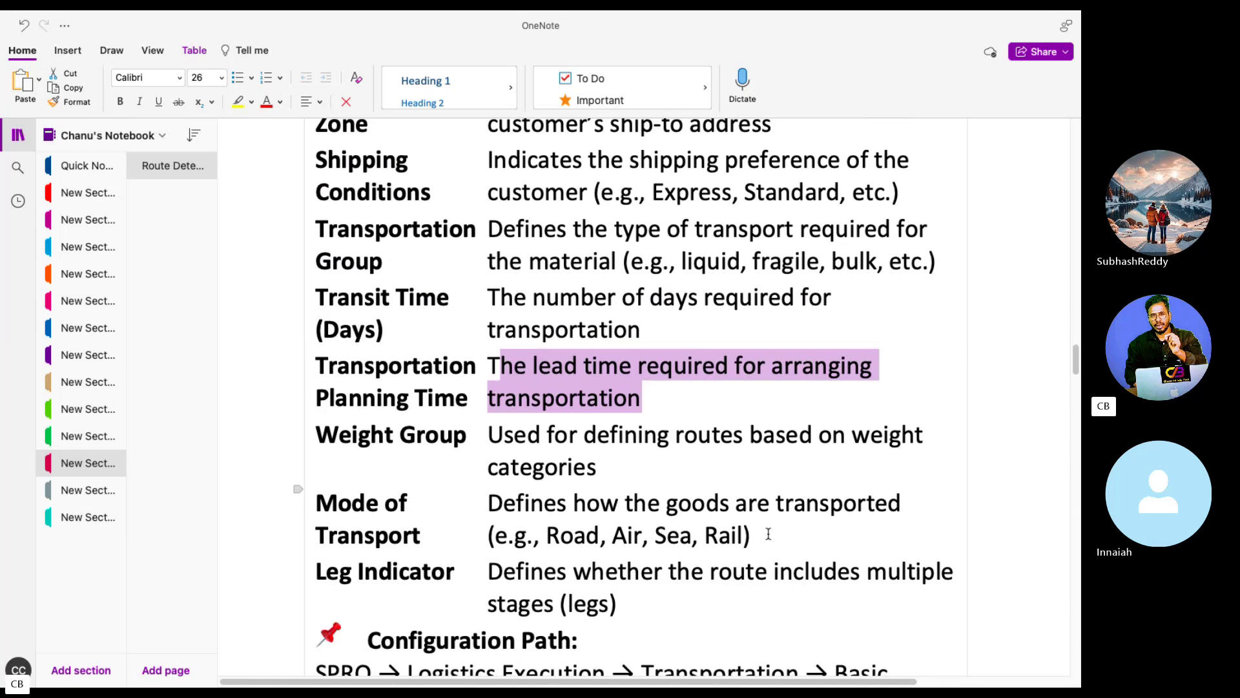
{"action": "triple_click", "coordinate": [768, 534]}
{"action": "triple_click", "coordinate": [478, 575]}
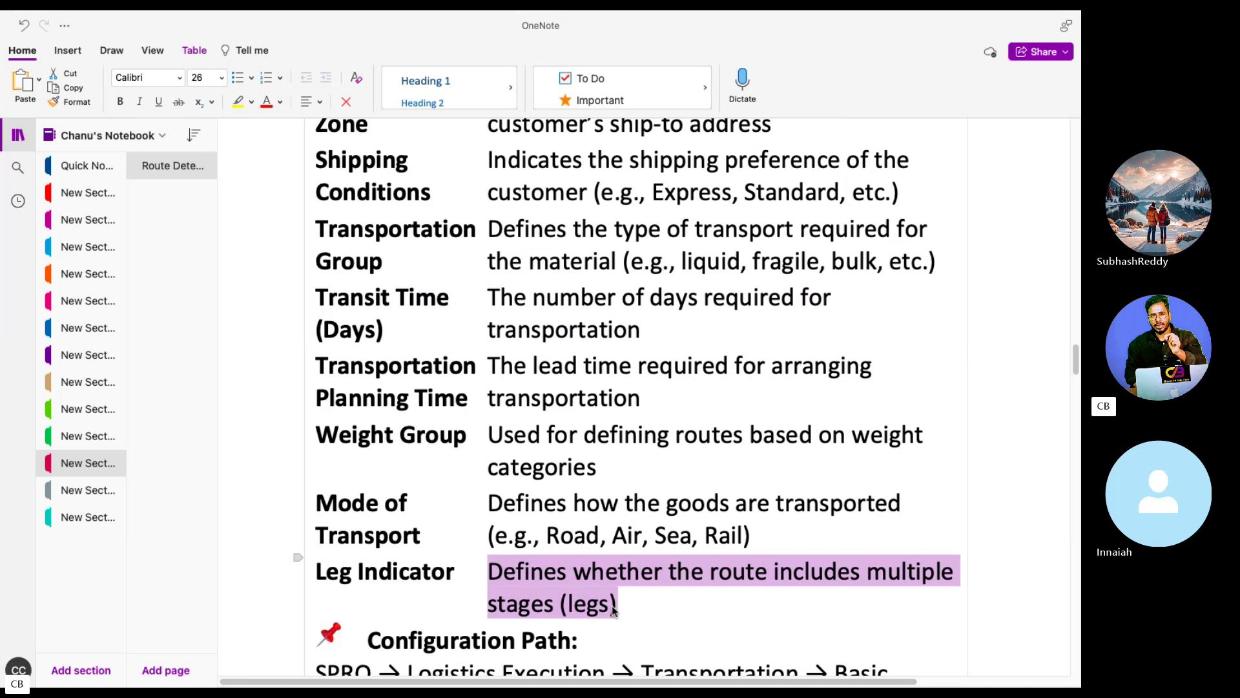
{"action": "left_click", "coordinate": [569, 604]}
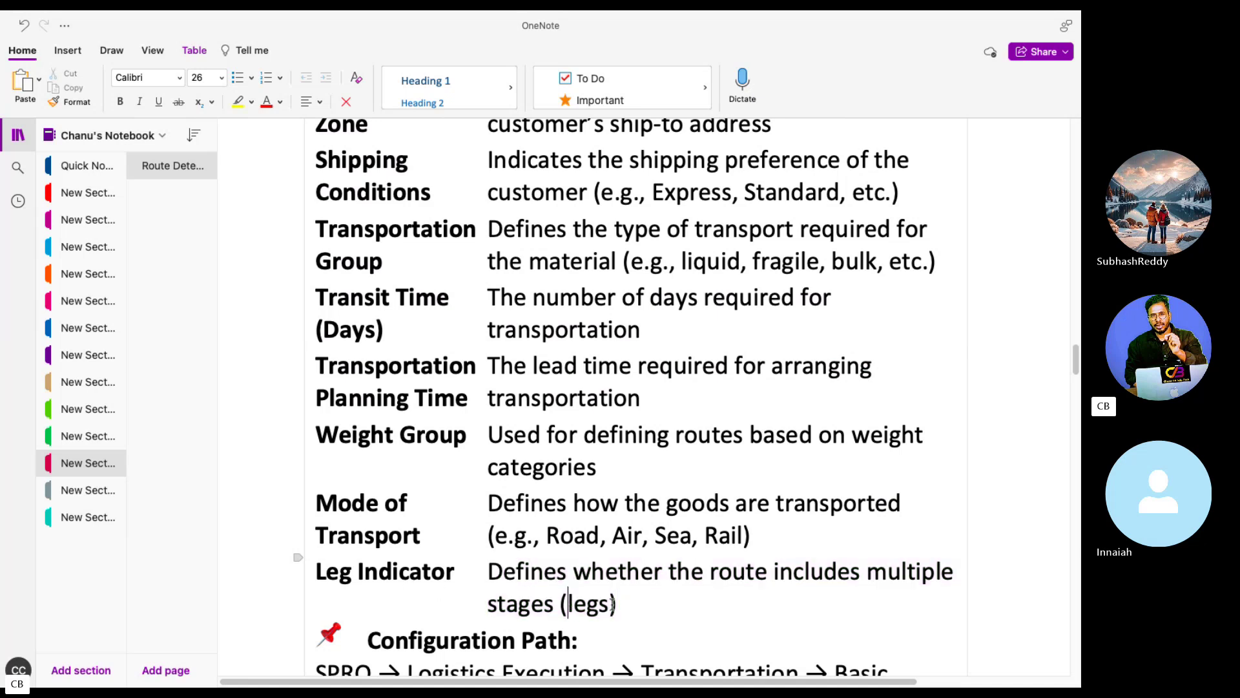
{"action": "left_click_drag", "start_coordinate": [612, 602], "coordinate": [483, 583]}
{"action": "scroll", "coordinate": [617, 483], "scroll_direction": "down", "scroll_amount": 1}
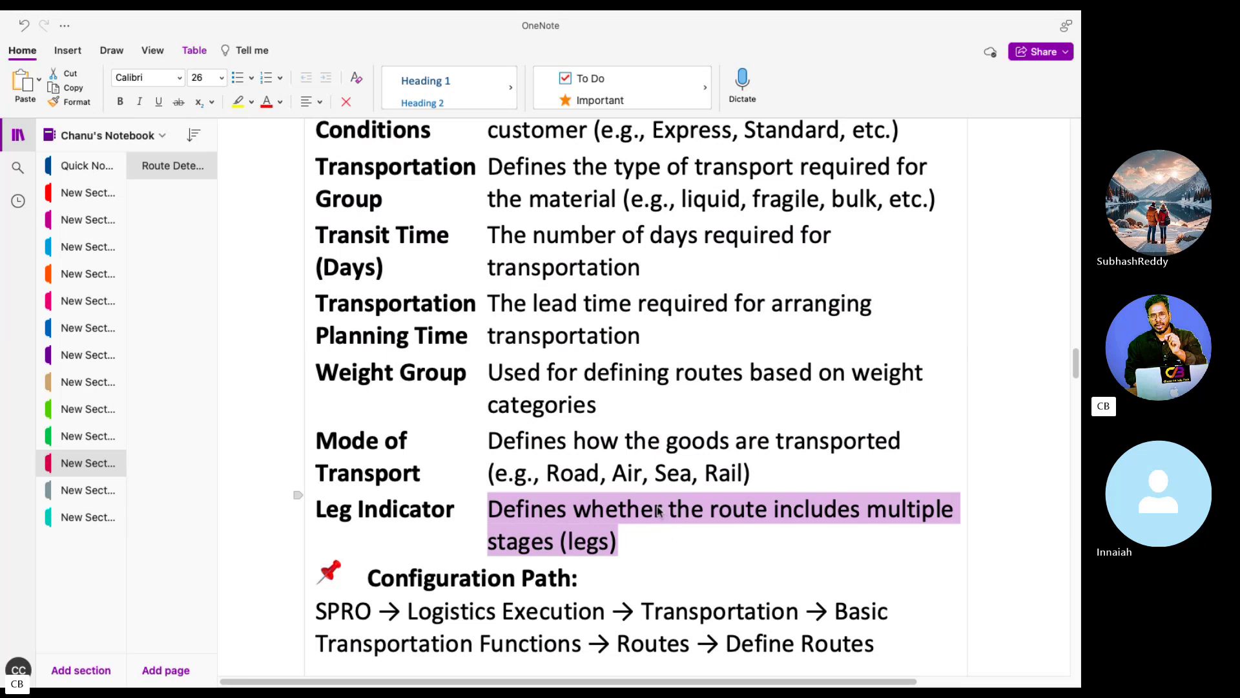
Colour the Stage Type field name red in the Route Stages table
{"action": "scroll", "coordinate": [657, 509], "scroll_direction": "down", "scroll_amount": 10}
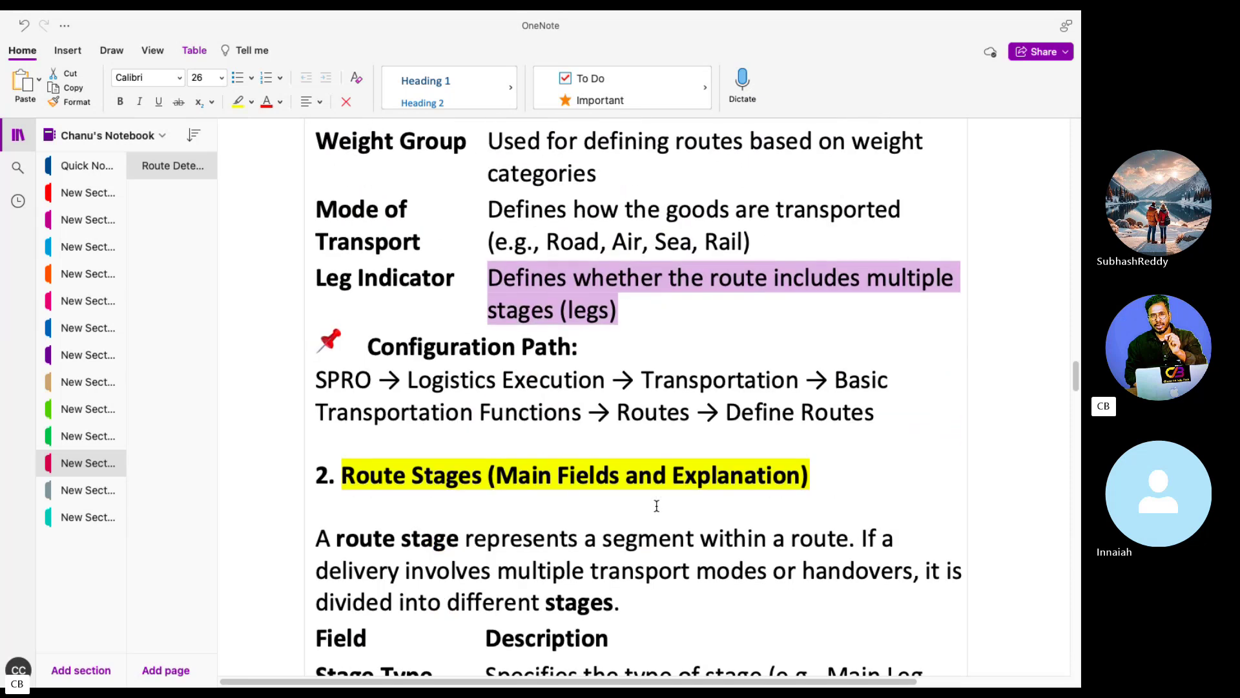
{"action": "scroll", "coordinate": [657, 505], "scroll_direction": "down", "scroll_amount": 2}
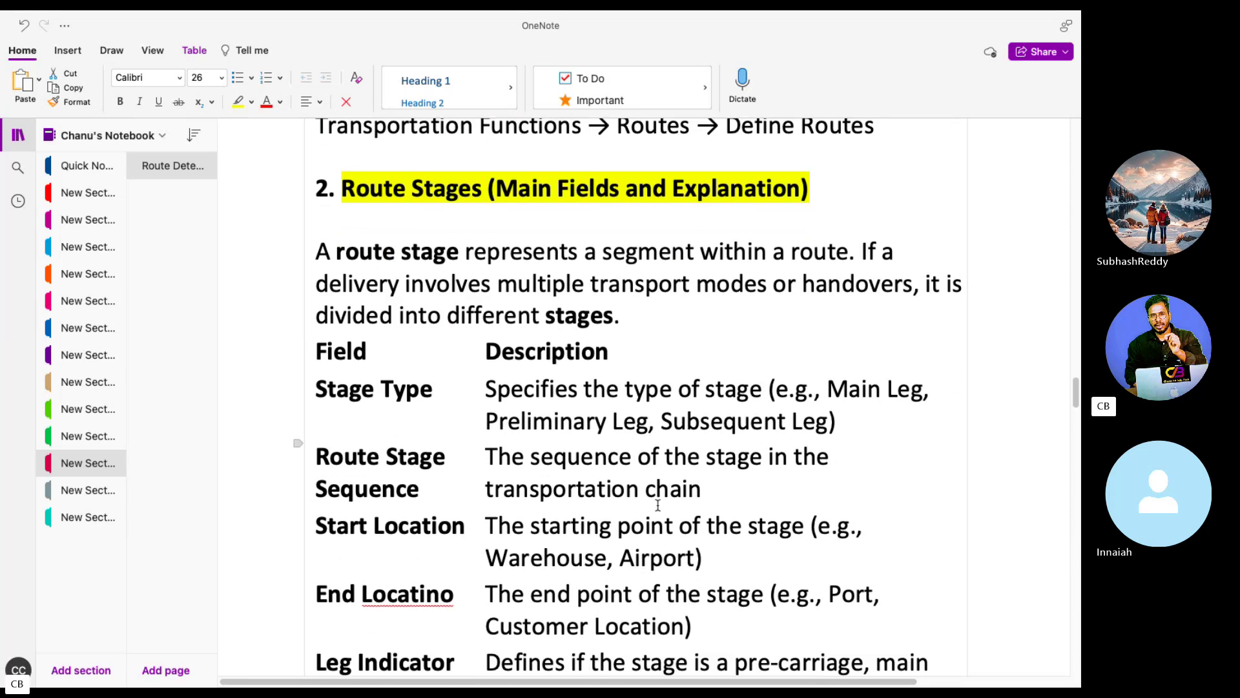
{"action": "scroll", "coordinate": [686, 492], "scroll_direction": "down", "scroll_amount": 2}
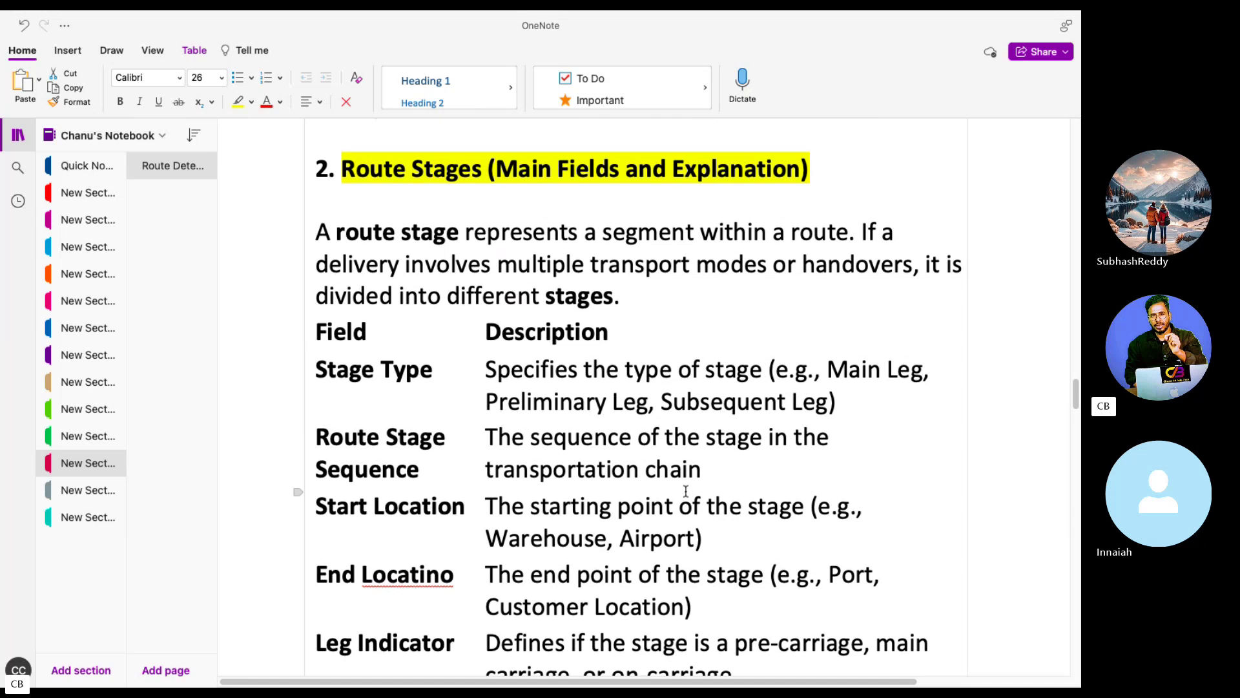
{"action": "left_click_drag", "start_coordinate": [453, 367], "coordinate": [304, 363]}
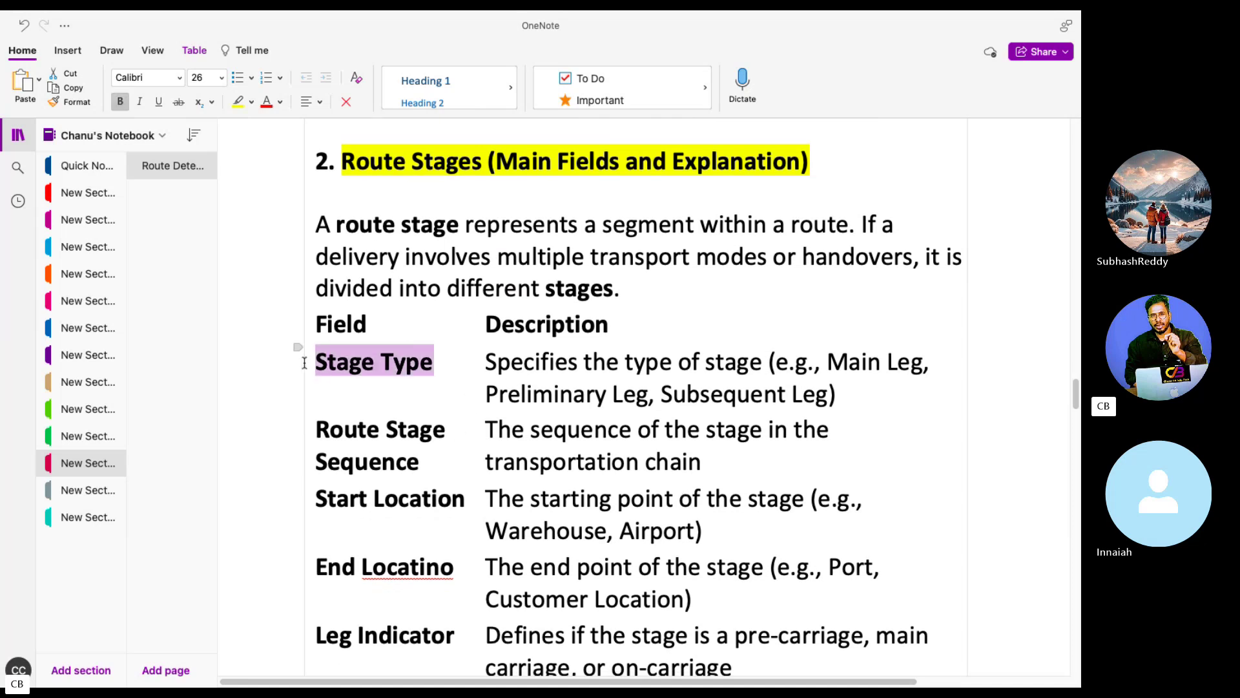
{"action": "left_click", "coordinate": [271, 109]}
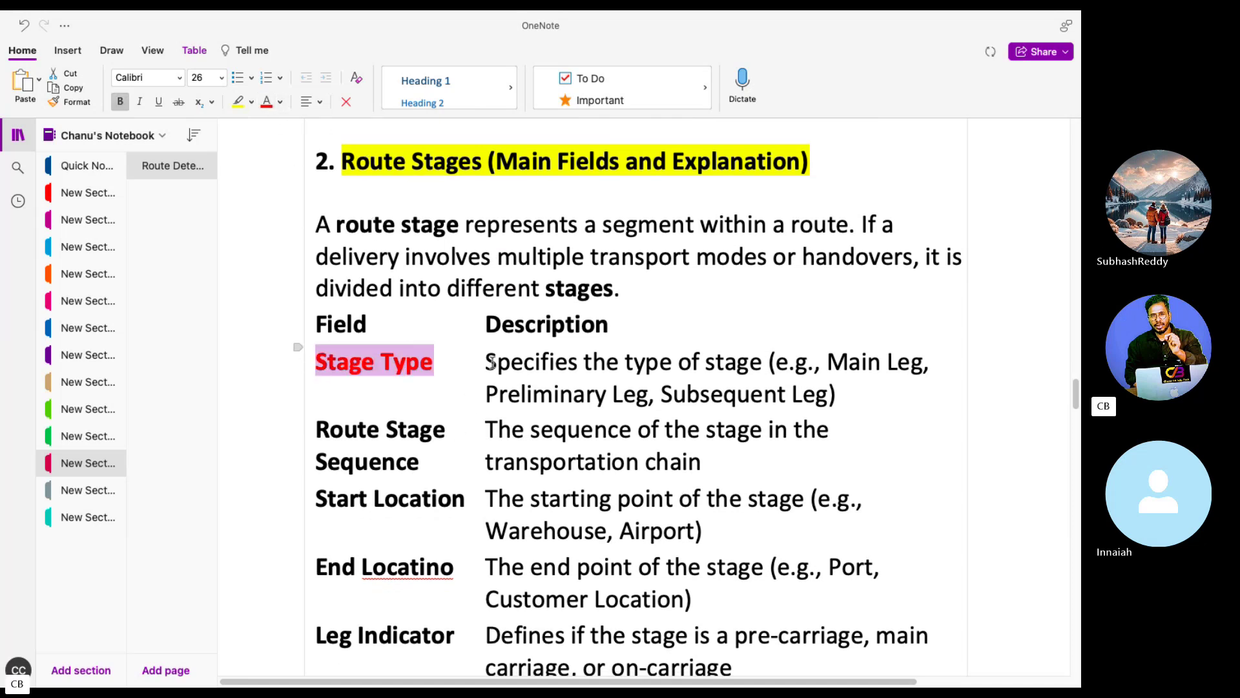
Examine the Stage Type description and its Main Leg, Preliminary Leg and Subsequent Leg examples
{"action": "left_click_drag", "start_coordinate": [485, 361], "coordinate": [924, 363]}
{"action": "left_click_drag", "start_coordinate": [640, 396], "coordinate": [466, 387]}
{"action": "left_click", "coordinate": [662, 398]}
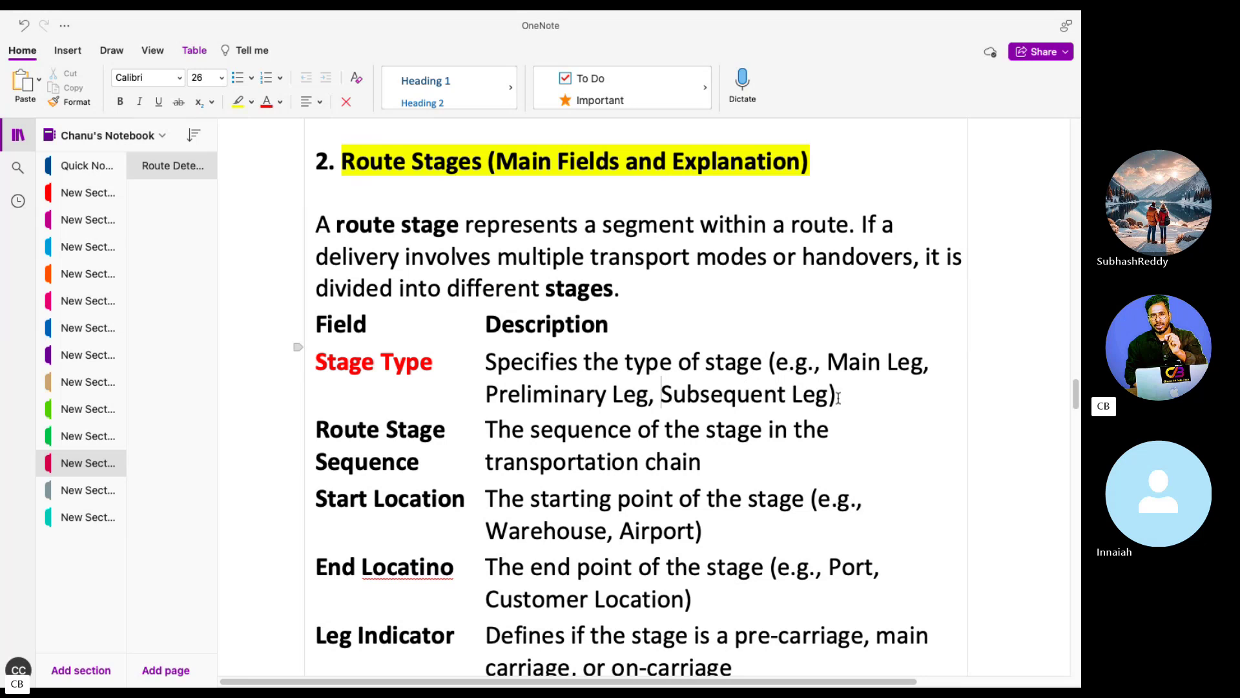
{"action": "left_click_drag", "start_coordinate": [837, 395], "coordinate": [811, 363]}
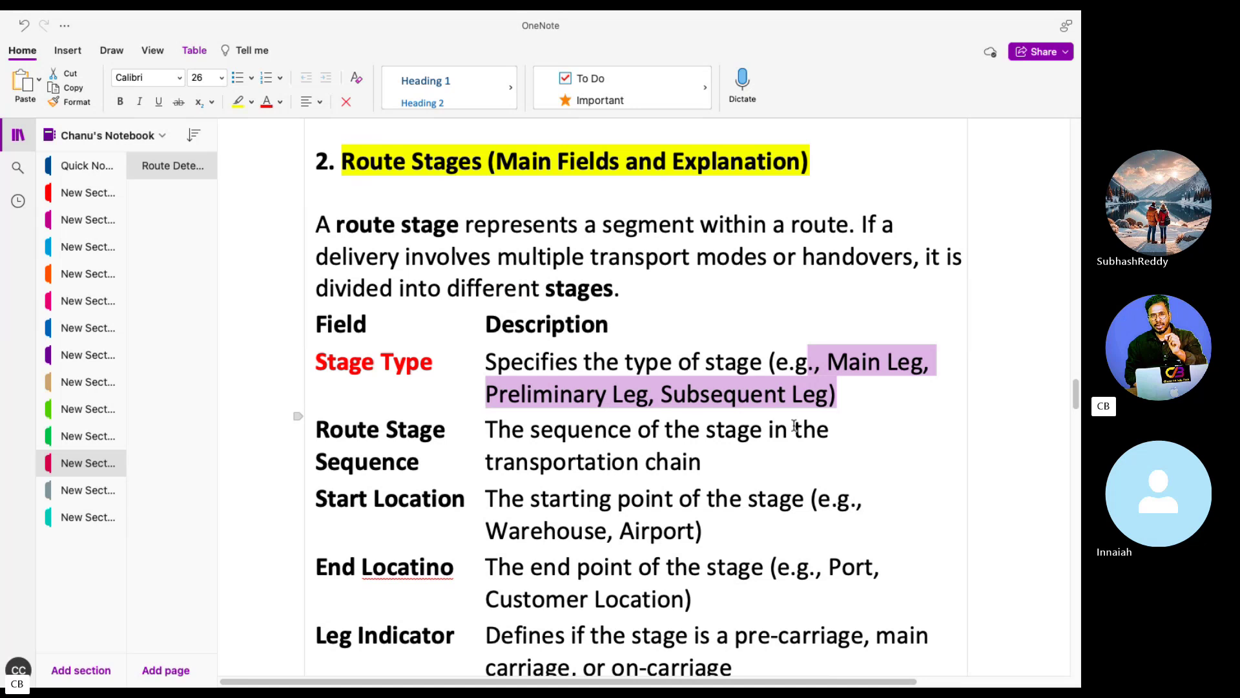
Add a blank line beneath the Route Stage Sequence description in the Route Stages table
{"action": "left_click", "coordinate": [844, 419]}
{"action": "left_click", "coordinate": [866, 477]}
{"action": "key", "text": "Return"}
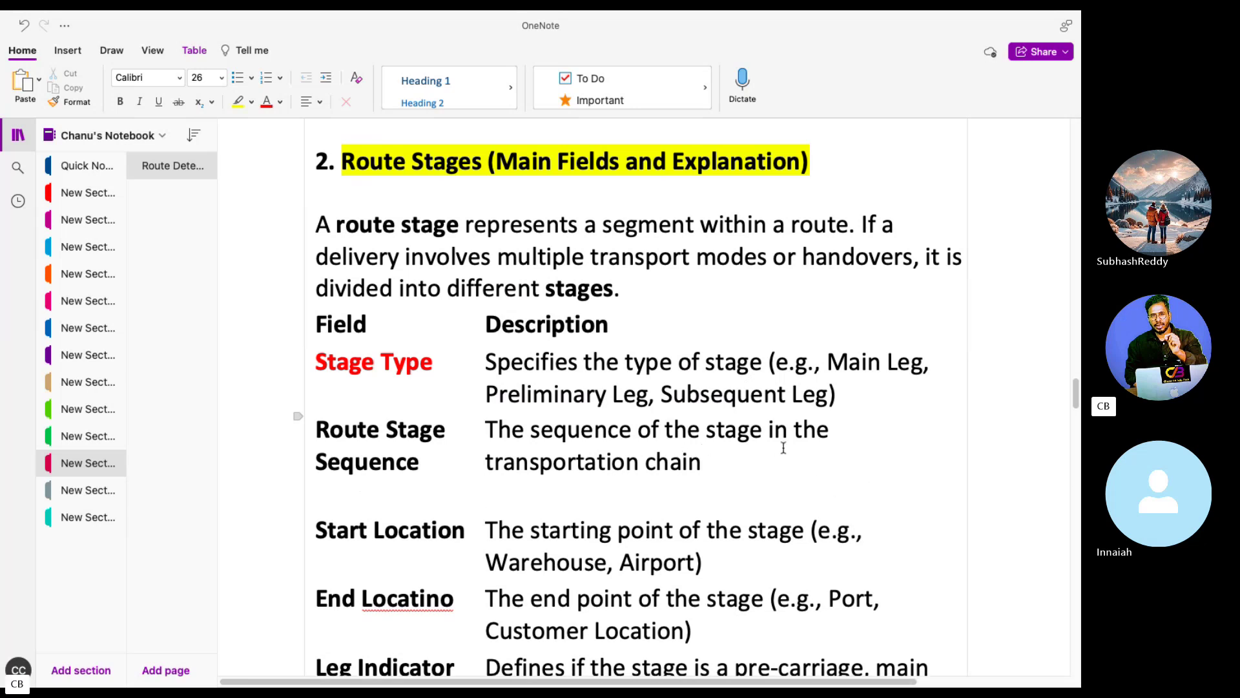
Correct the misspelled "Locatino" to "Location" in the End Location field name using the spelling suggestion
{"action": "scroll", "coordinate": [664, 484], "scroll_direction": "down", "scroll_amount": 3}
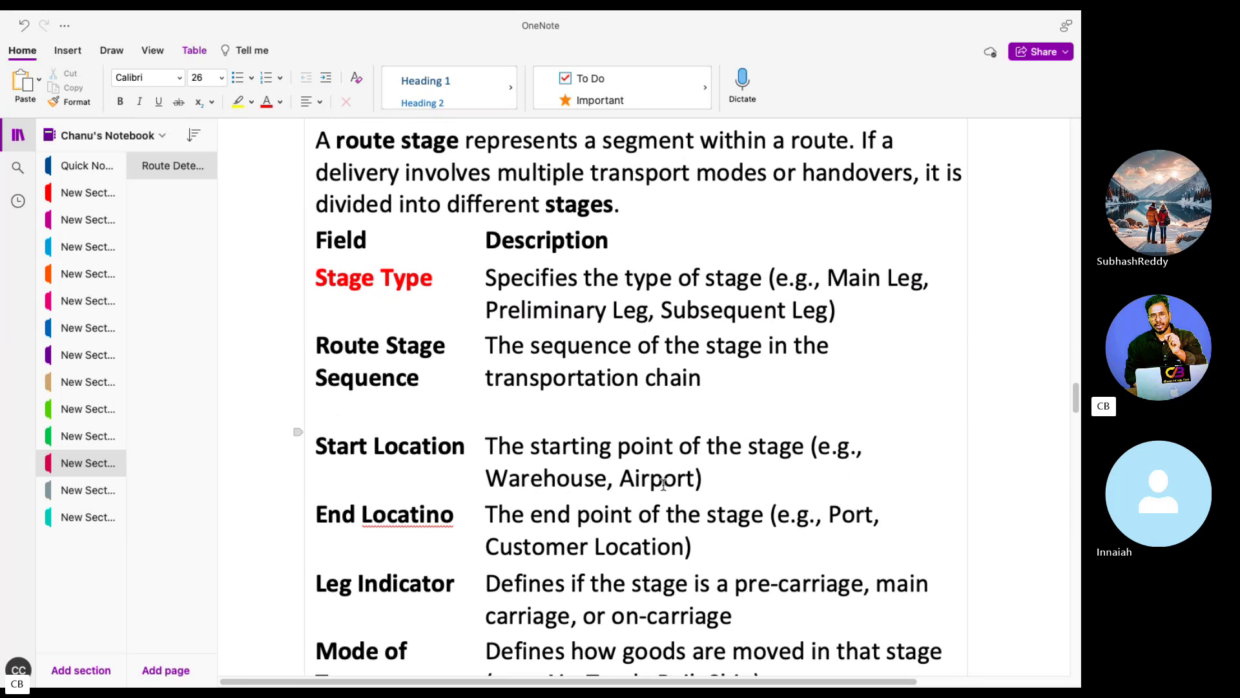
{"action": "scroll", "coordinate": [543, 449], "scroll_direction": "down", "scroll_amount": 1}
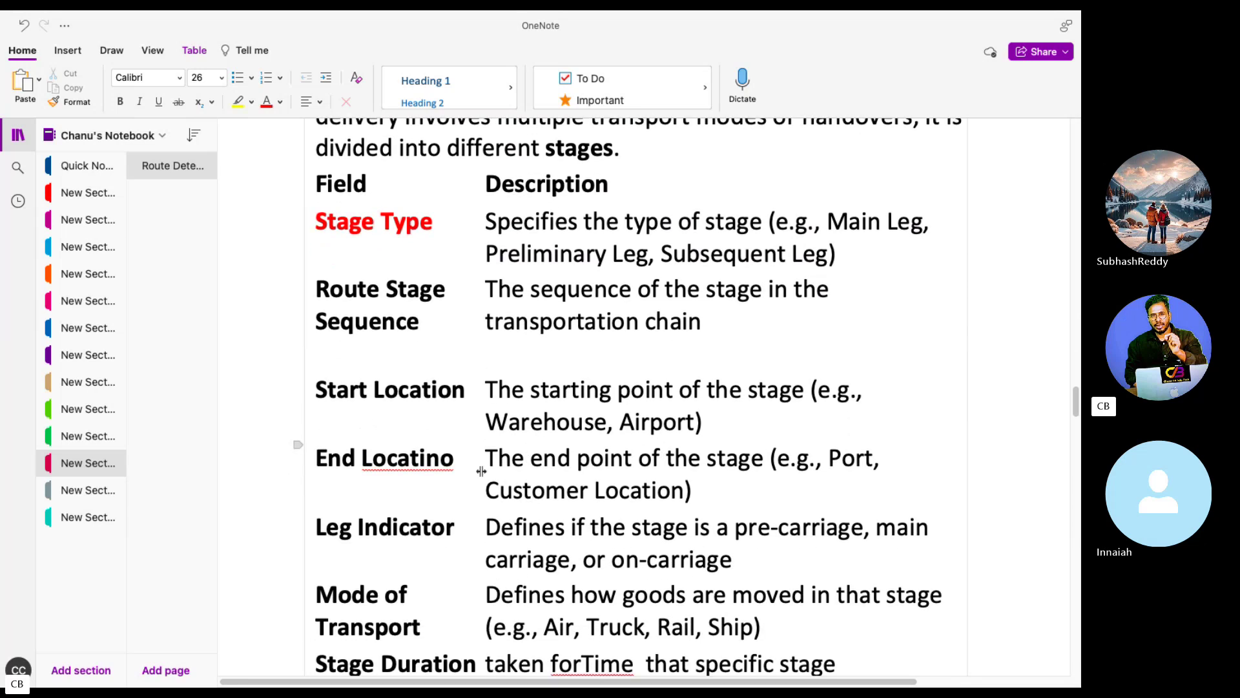
{"action": "right_click", "coordinate": [437, 460]}
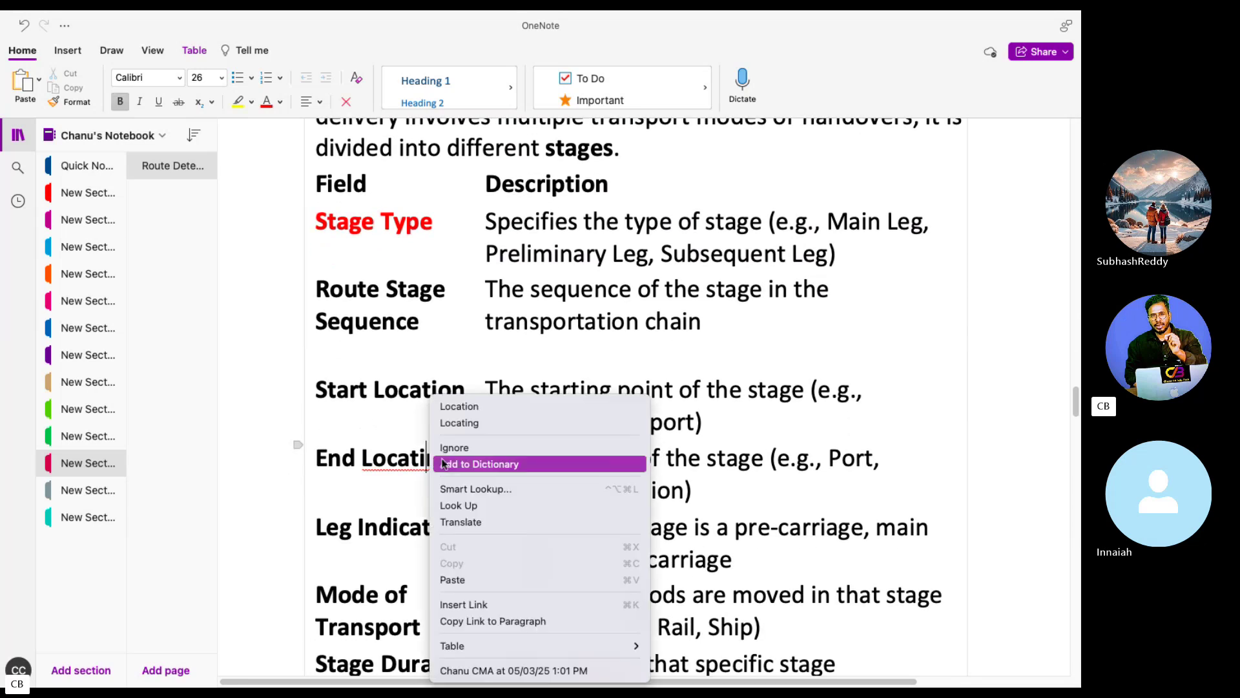
{"action": "left_click", "coordinate": [456, 402]}
Compare the Leg Indicator's pre-carriage, main carriage and on-carriage options with the leg examples in the Stage Type description
{"action": "scroll", "coordinate": [600, 488], "scroll_direction": "down", "scroll_amount": 1}
{"action": "scroll", "coordinate": [600, 487], "scroll_direction": "down", "scroll_amount": 1}
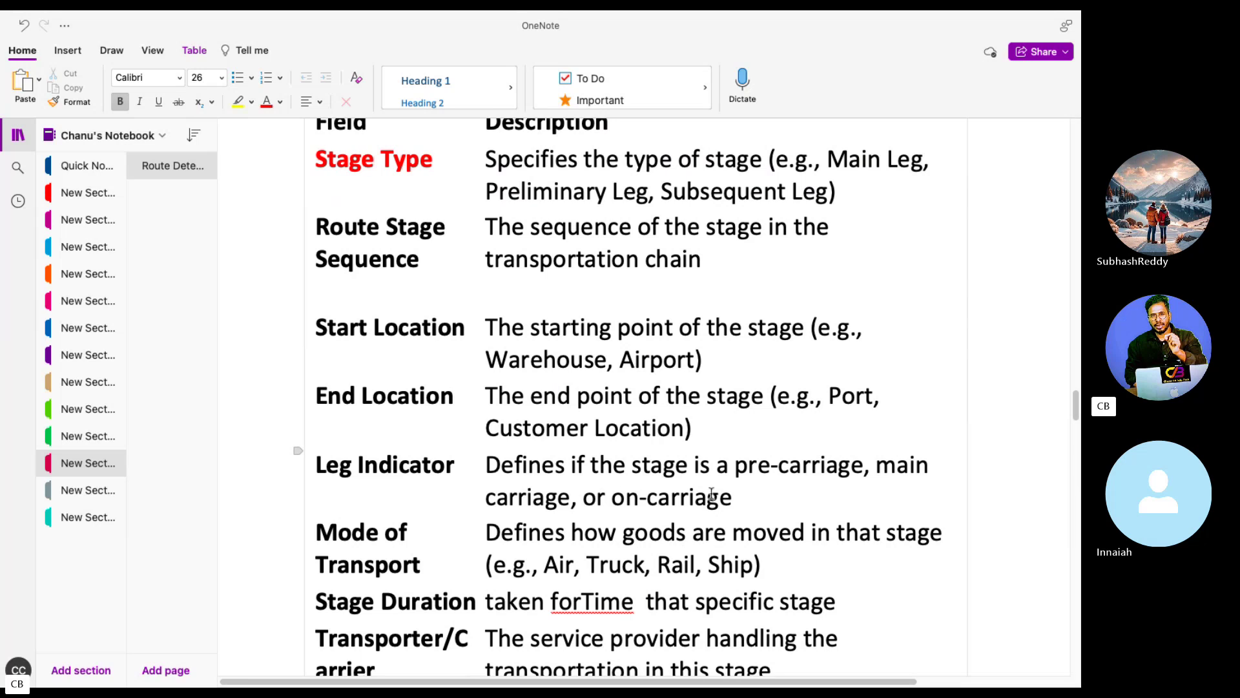
{"action": "left_click_drag", "start_coordinate": [651, 465], "coordinate": [860, 460]}
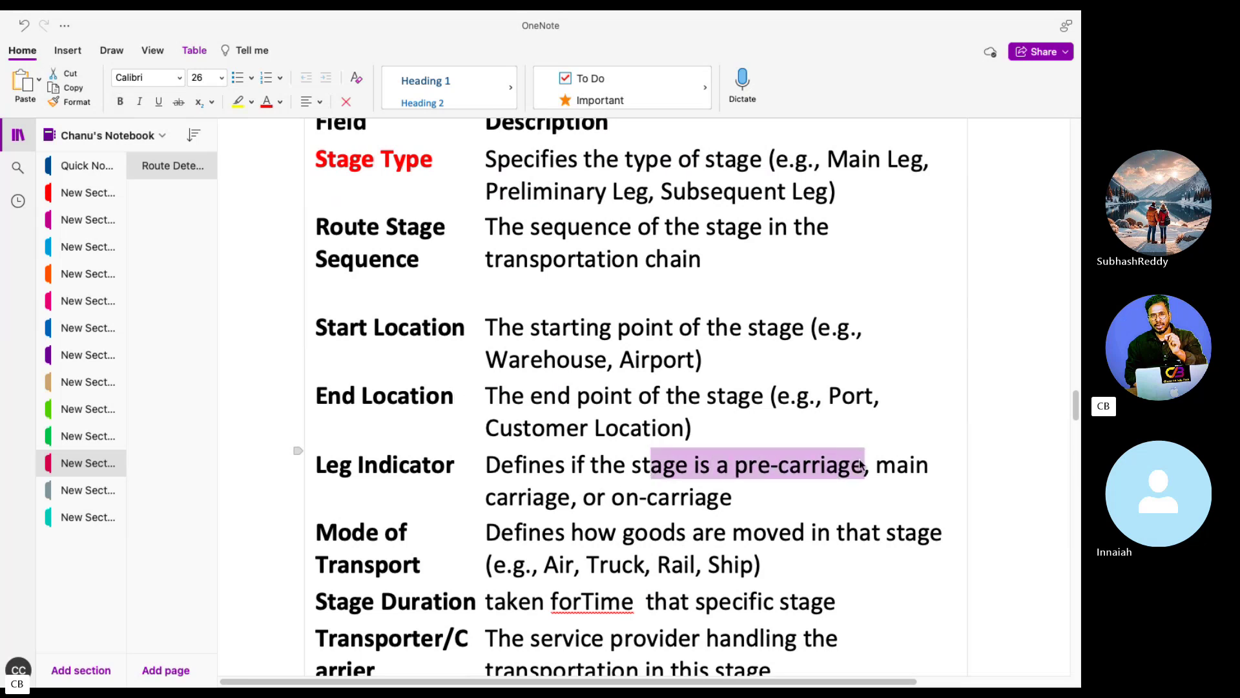
{"action": "left_click", "coordinate": [561, 498]}
{"action": "left_click_drag", "start_coordinate": [752, 496], "coordinate": [583, 488]}
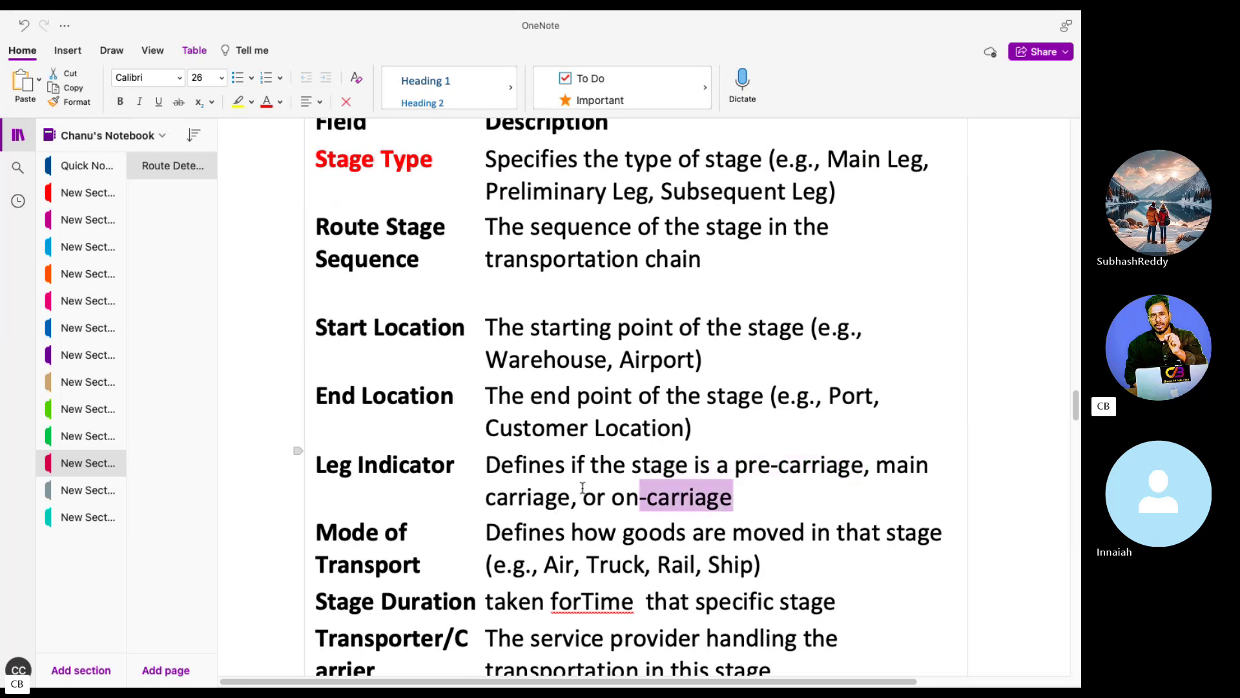
{"action": "left_click", "coordinate": [583, 489]}
{"action": "left_click_drag", "start_coordinate": [827, 159], "coordinate": [912, 159]}
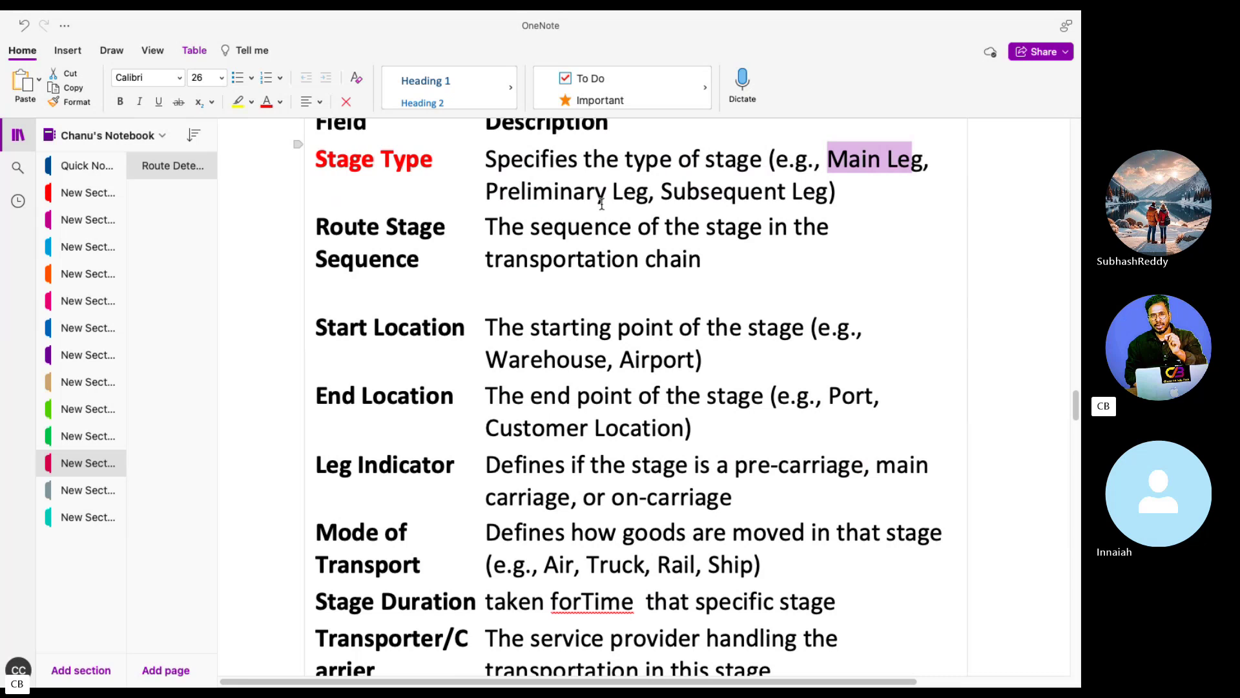
{"action": "left_click_drag", "start_coordinate": [601, 193], "coordinate": [573, 193]}
{"action": "left_click_drag", "start_coordinate": [697, 191], "coordinate": [800, 191]}
Add a blank line beneath the Mode of Transport description in the Route Stages table and select that description
{"action": "scroll", "coordinate": [720, 434], "scroll_direction": "down", "scroll_amount": 3}
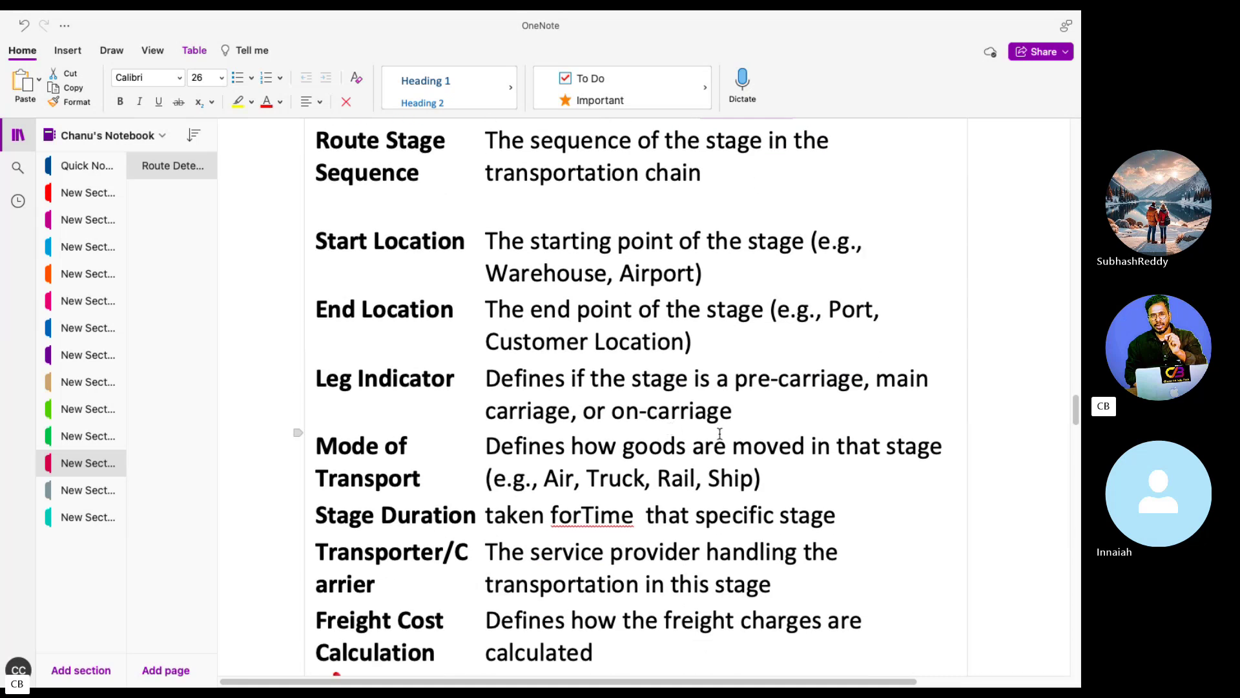
{"action": "left_click", "coordinate": [798, 475]}
{"action": "key", "text": "Return"}
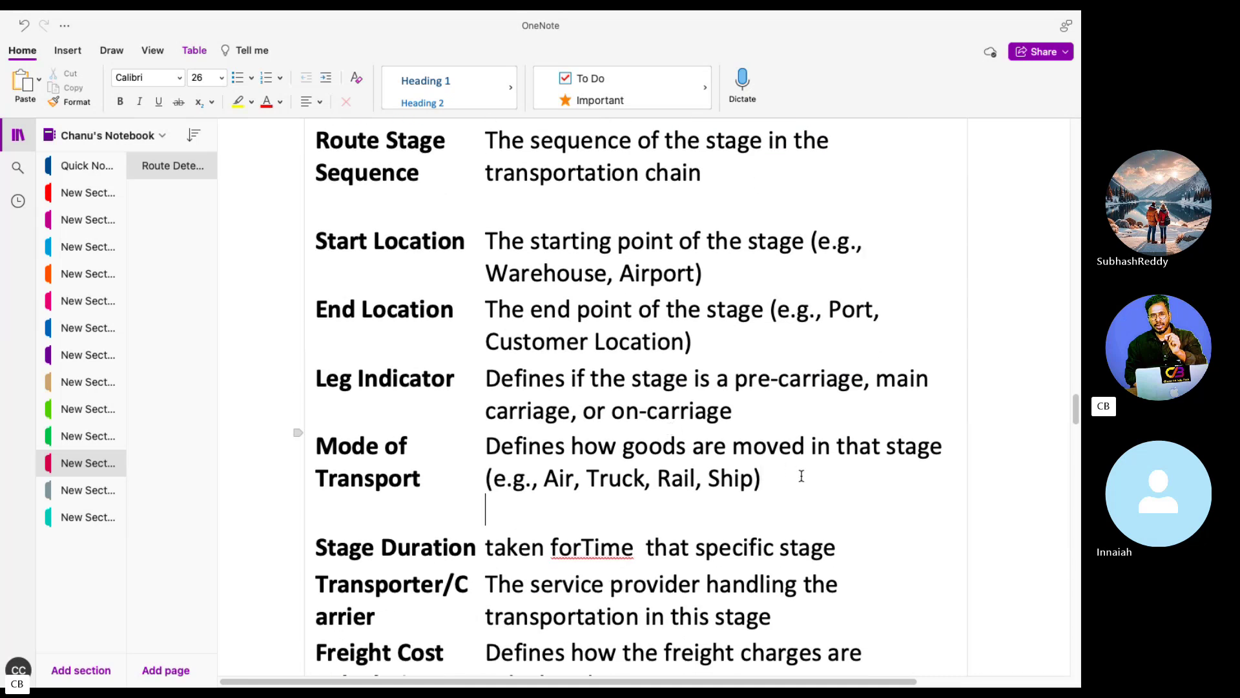
{"action": "left_click_drag", "start_coordinate": [815, 478], "coordinate": [446, 445]}
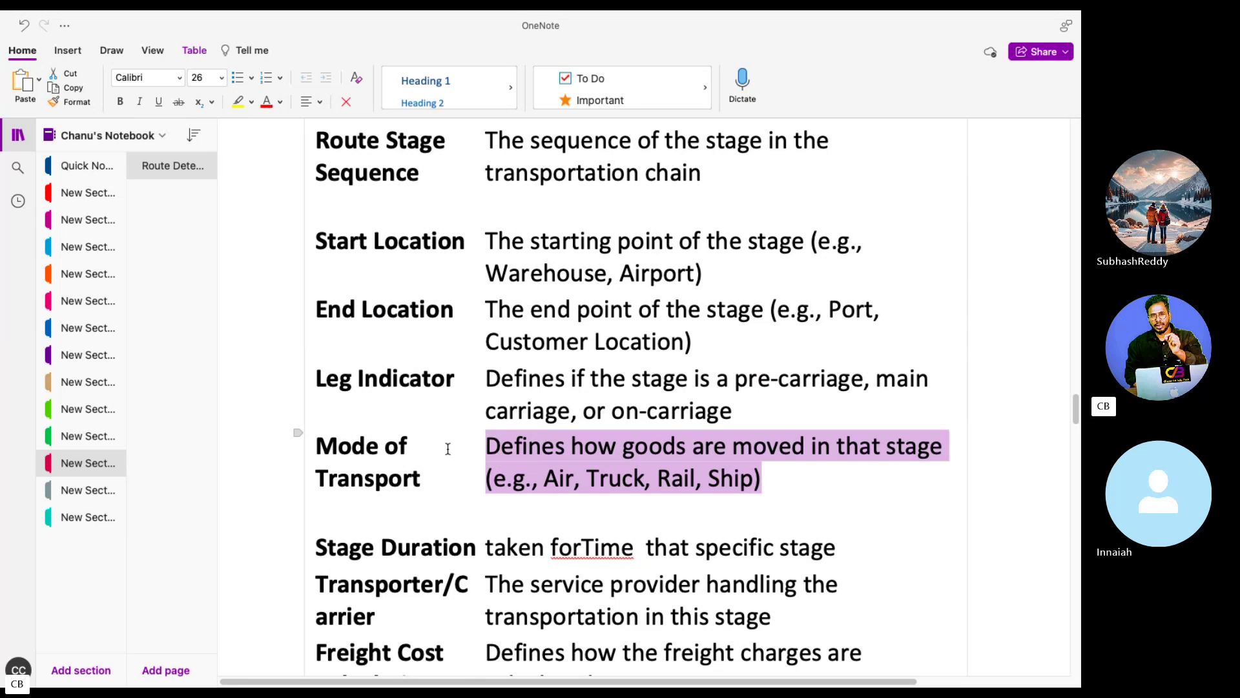
Add a blank line beneath both the Stage Duration and the Transporter/Carrier descriptions in the Route Stages table
{"action": "scroll", "coordinate": [449, 452], "scroll_direction": "down", "scroll_amount": 1}
{"action": "left_click", "coordinate": [842, 515]}
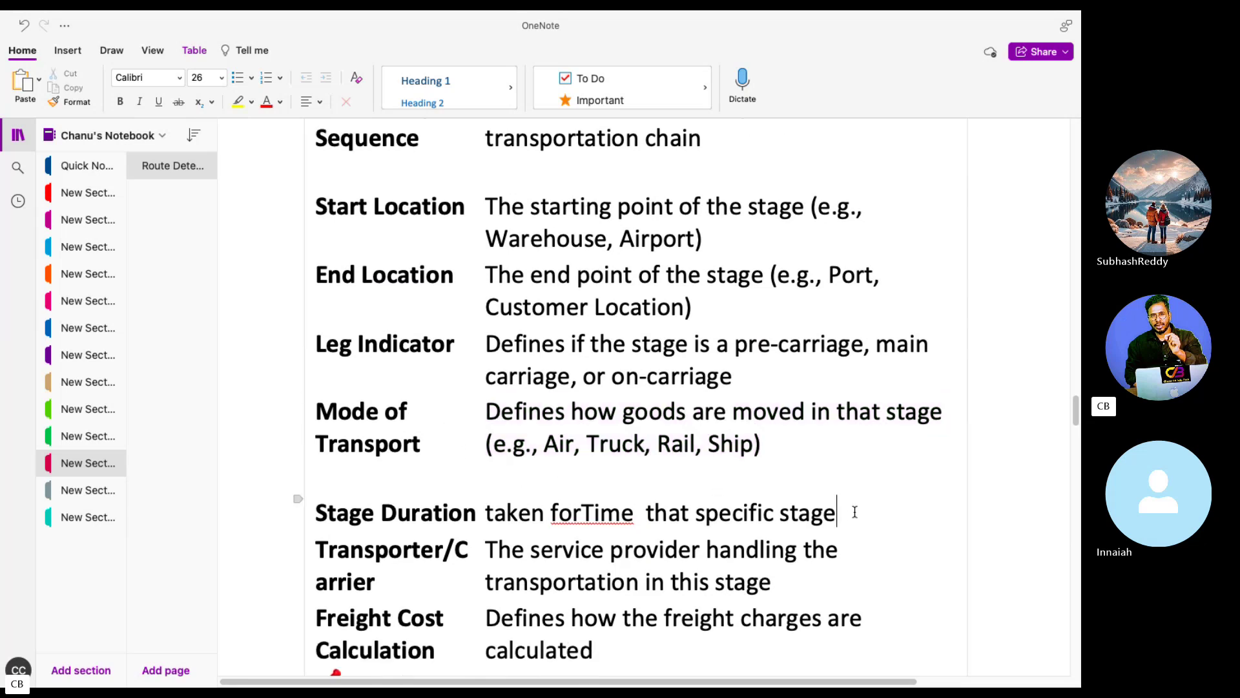
{"action": "key", "text": "Return"}
{"action": "scroll", "coordinate": [699, 517], "scroll_direction": "down", "scroll_amount": 2}
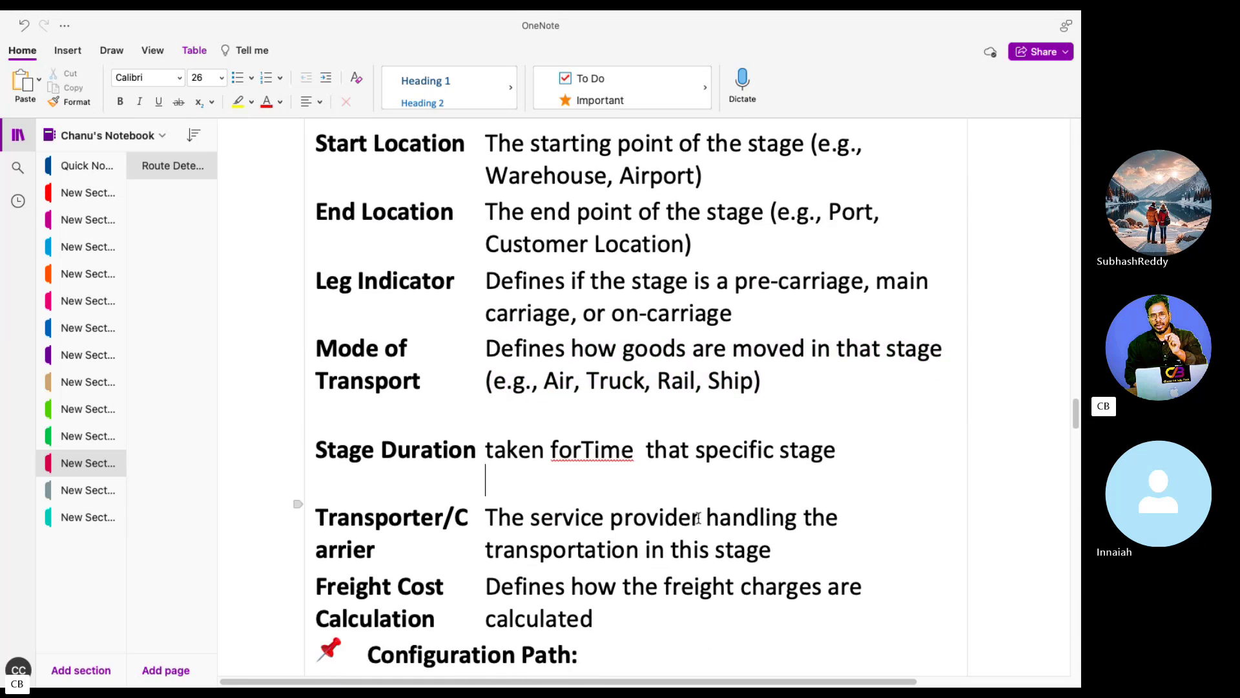
{"action": "left_click", "coordinate": [782, 548]}
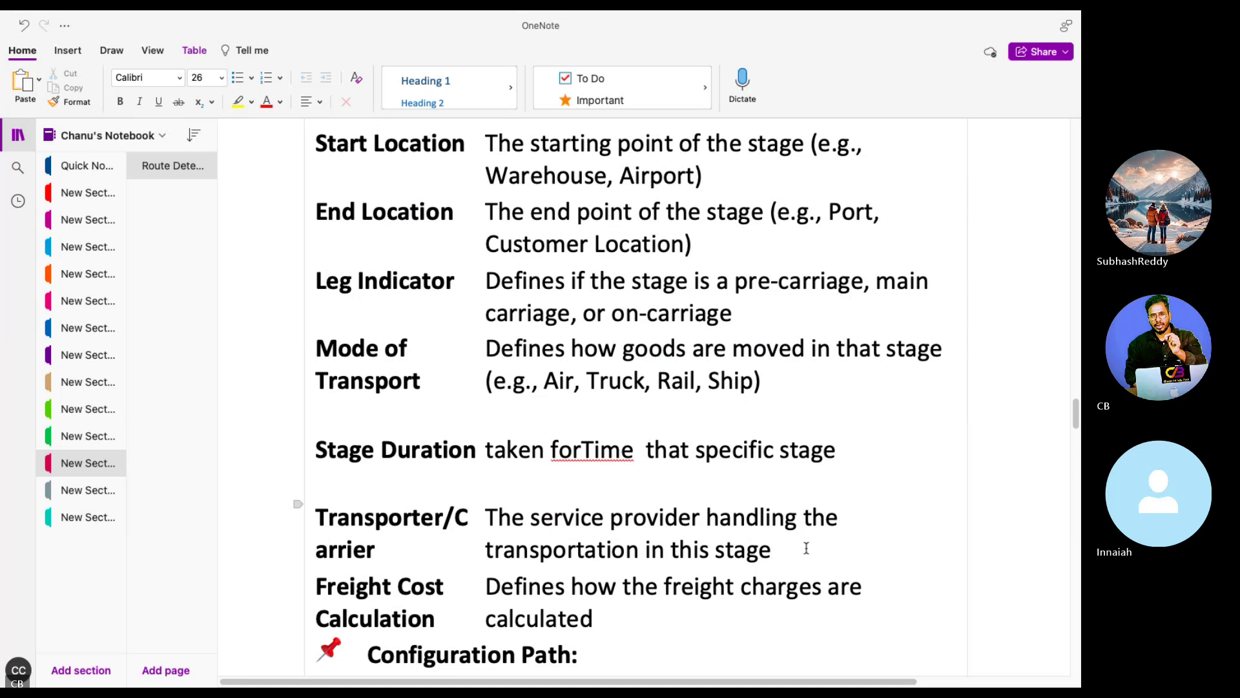
{"action": "key", "text": "Return"}
Look over the Define Routes Stages configuration path and the real-scenario example with its Mumbai to New York route table
{"action": "scroll", "coordinate": [778, 545], "scroll_direction": "down", "scroll_amount": 6}
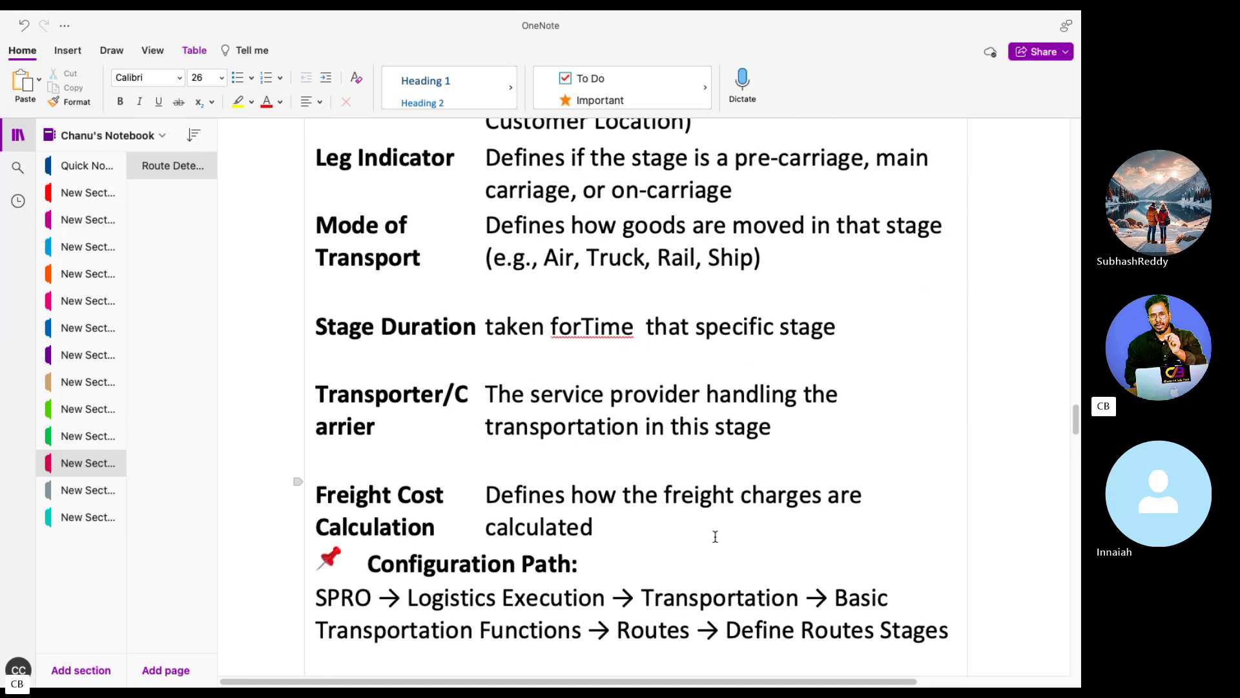
{"action": "scroll", "coordinate": [606, 483], "scroll_direction": "down", "scroll_amount": 6}
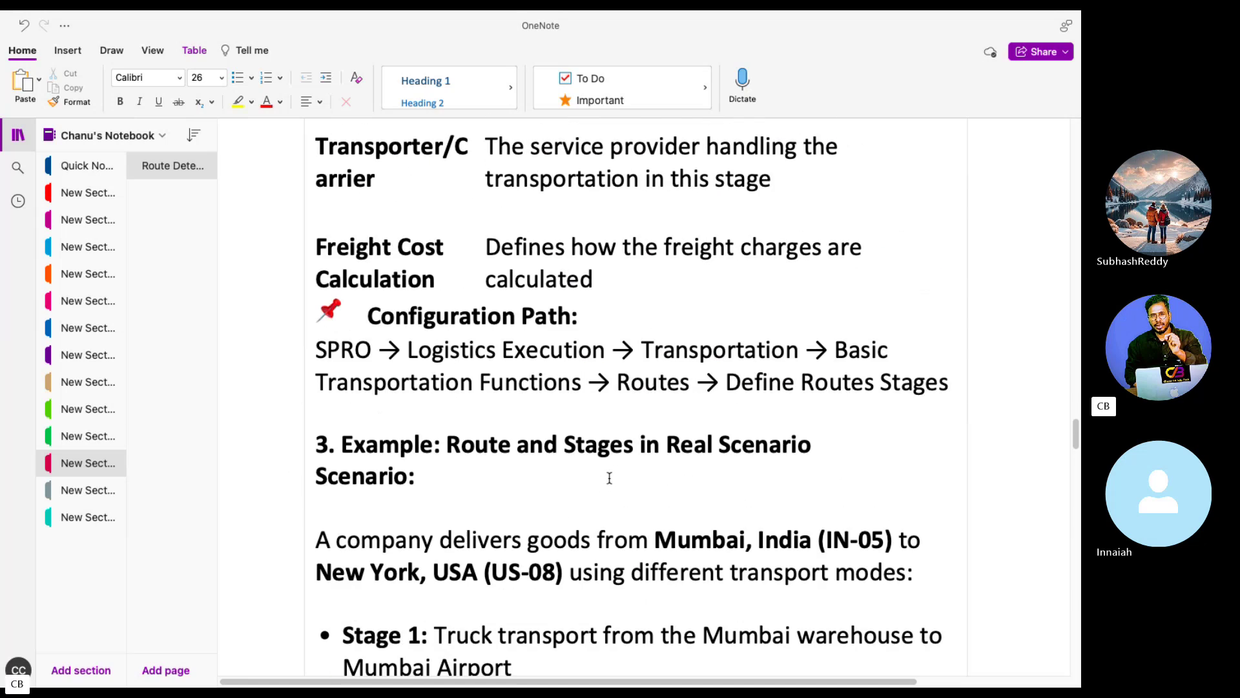
{"action": "scroll", "coordinate": [609, 478], "scroll_direction": "down", "scroll_amount": 8}
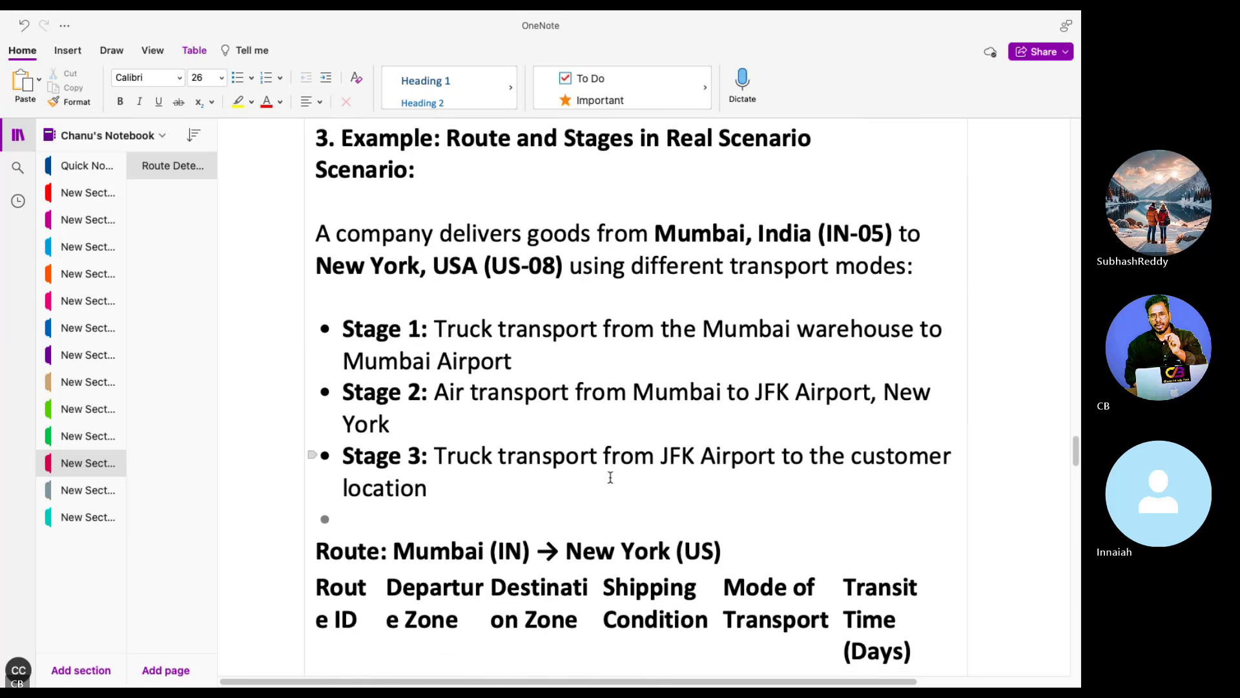
{"action": "scroll", "coordinate": [610, 478], "scroll_direction": "down", "scroll_amount": 5}
{"action": "scroll", "coordinate": [610, 477], "scroll_direction": "down", "scroll_amount": 4}
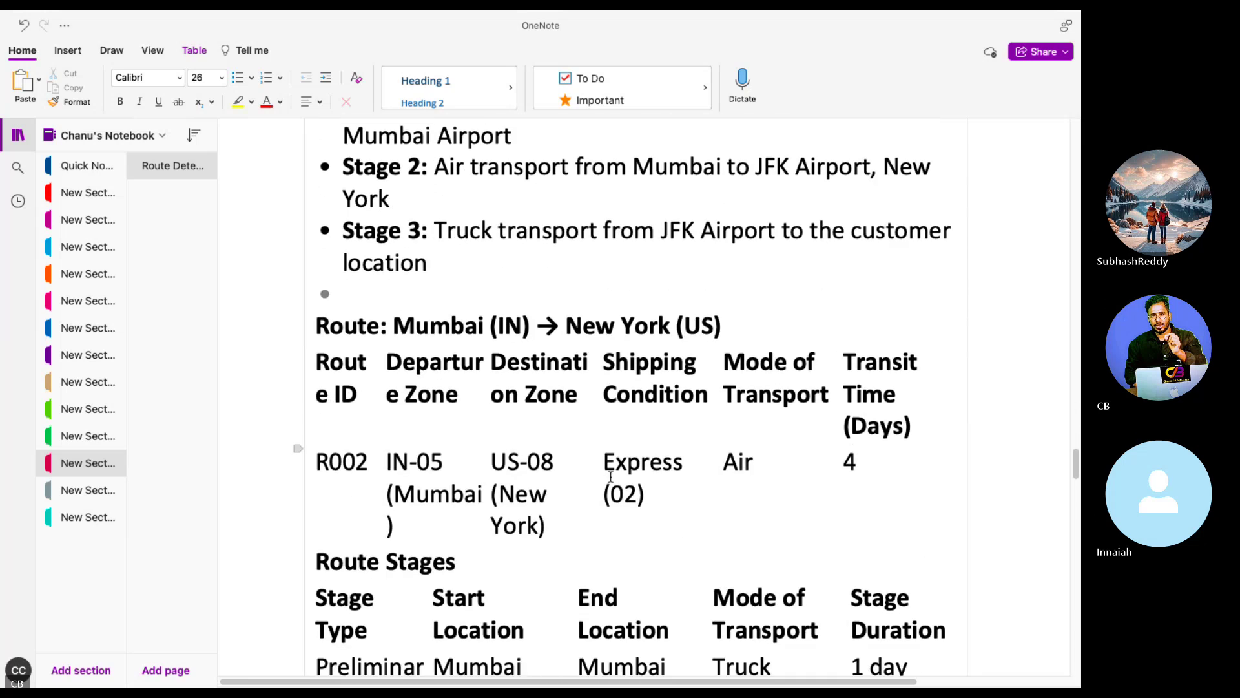
{"action": "scroll", "coordinate": [611, 477], "scroll_direction": "up", "scroll_amount": 9}
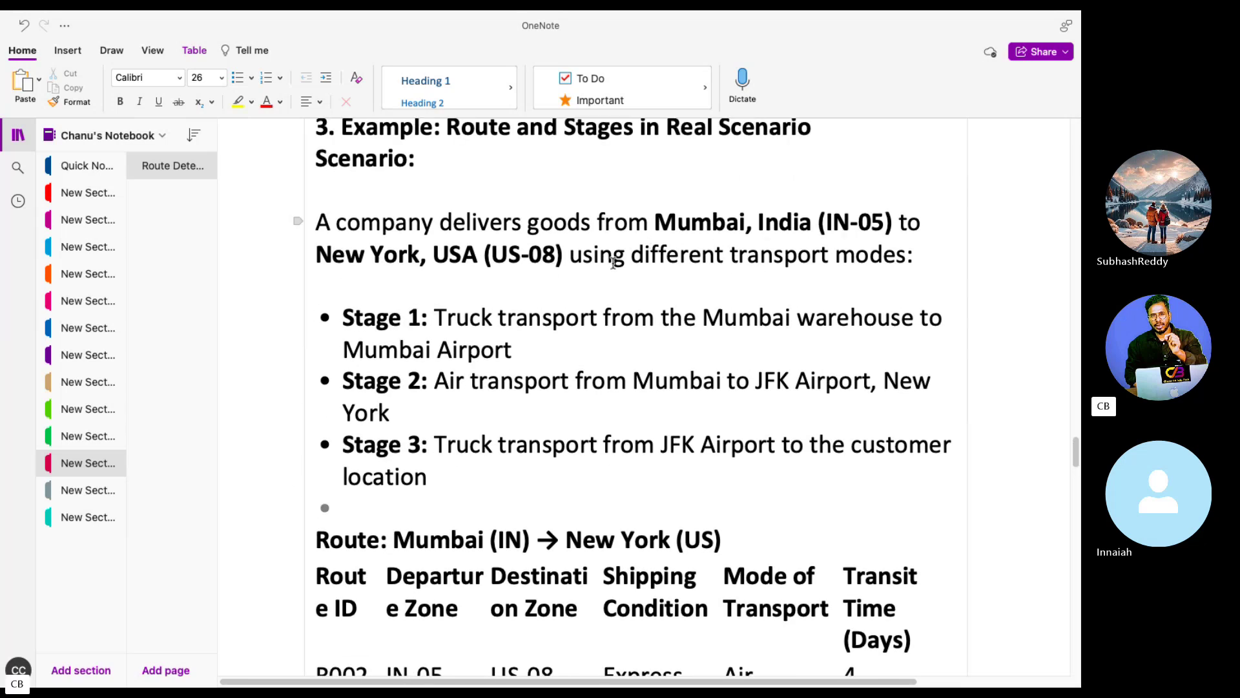
Read through the Mumbai to New York delivery scenario and its three transport stages, highlighting each description
{"action": "left_click_drag", "start_coordinate": [916, 256], "coordinate": [317, 226]}
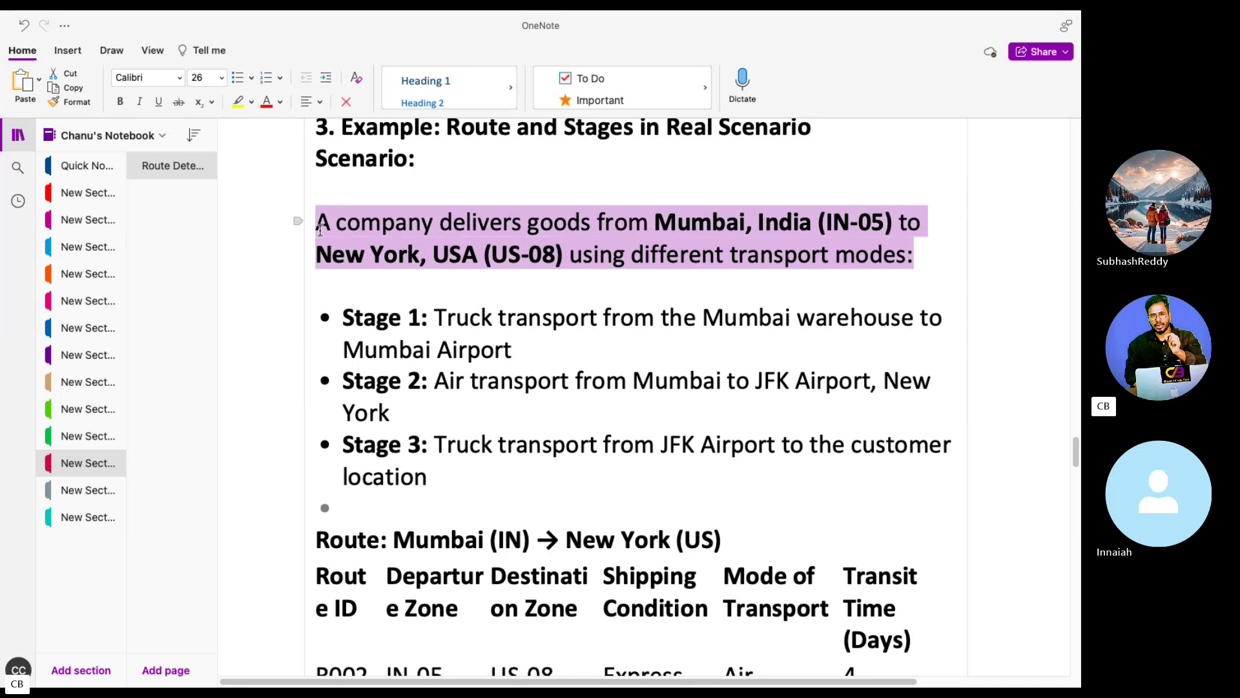
{"action": "left_click_drag", "start_coordinate": [389, 321], "coordinate": [930, 321]}
{"action": "left_click_drag", "start_coordinate": [612, 340], "coordinate": [435, 318]}
{"action": "left_click", "coordinate": [421, 319]}
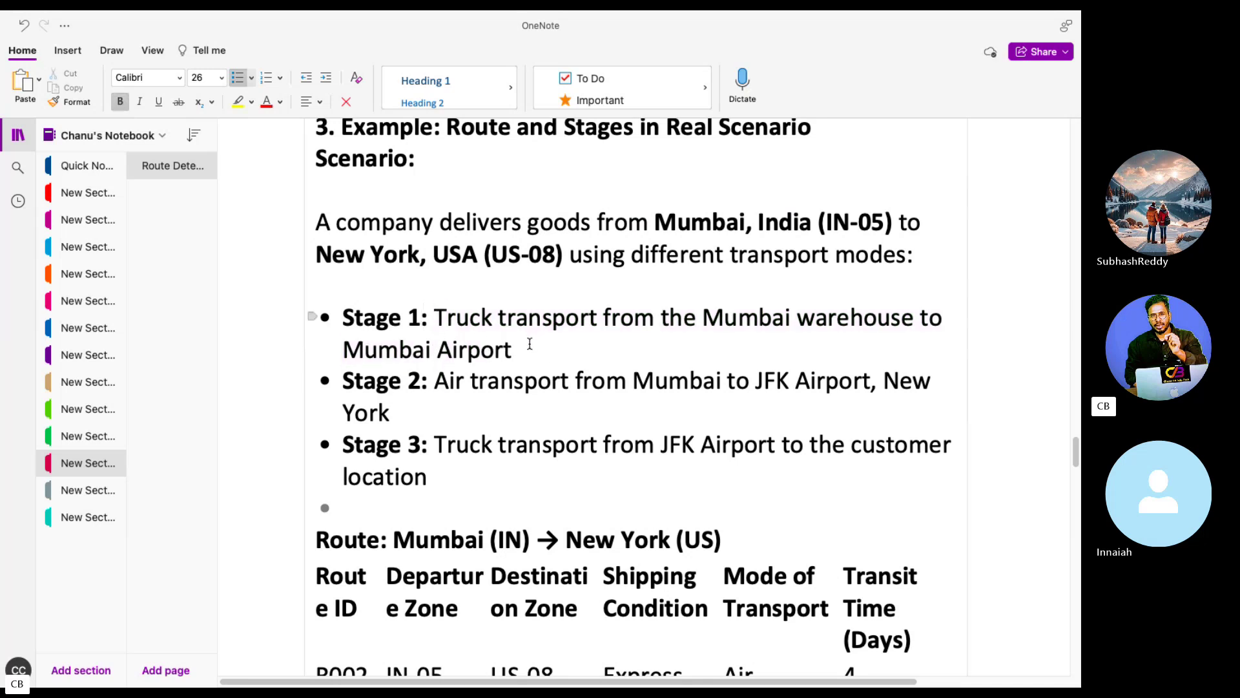
{"action": "left_click_drag", "start_coordinate": [530, 344], "coordinate": [434, 318]}
{"action": "left_click_drag", "start_coordinate": [434, 381], "coordinate": [898, 384]}
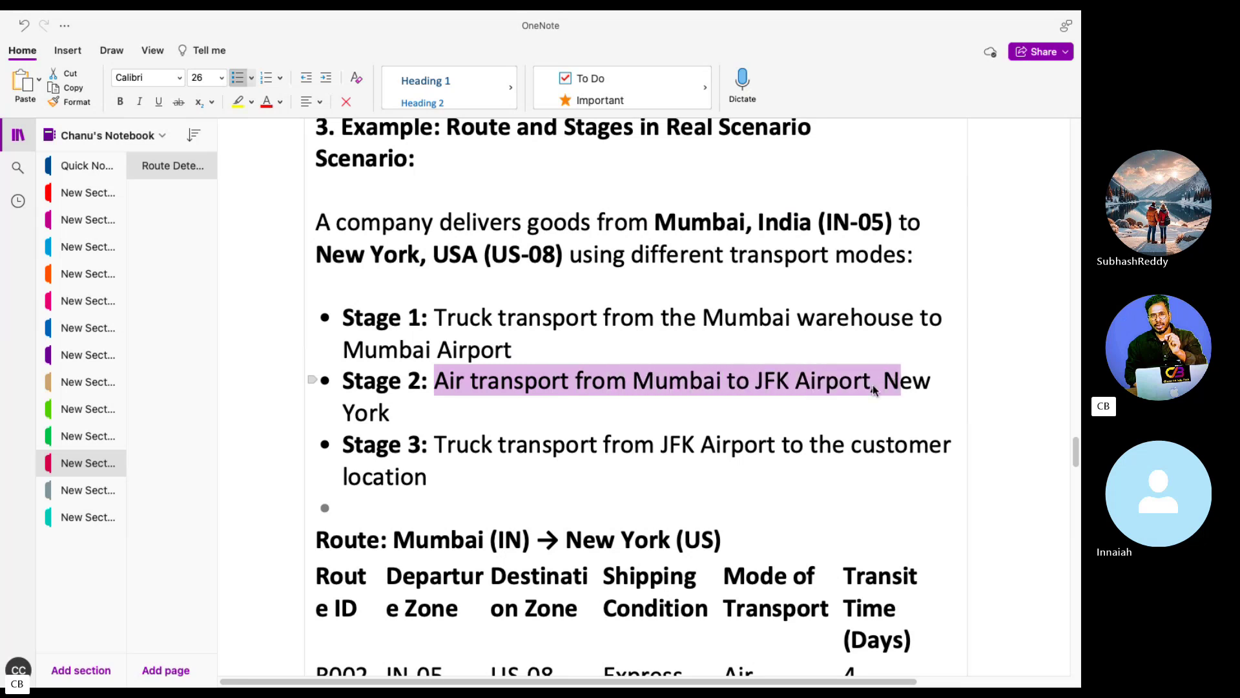
{"action": "triple_click", "coordinate": [414, 417]}
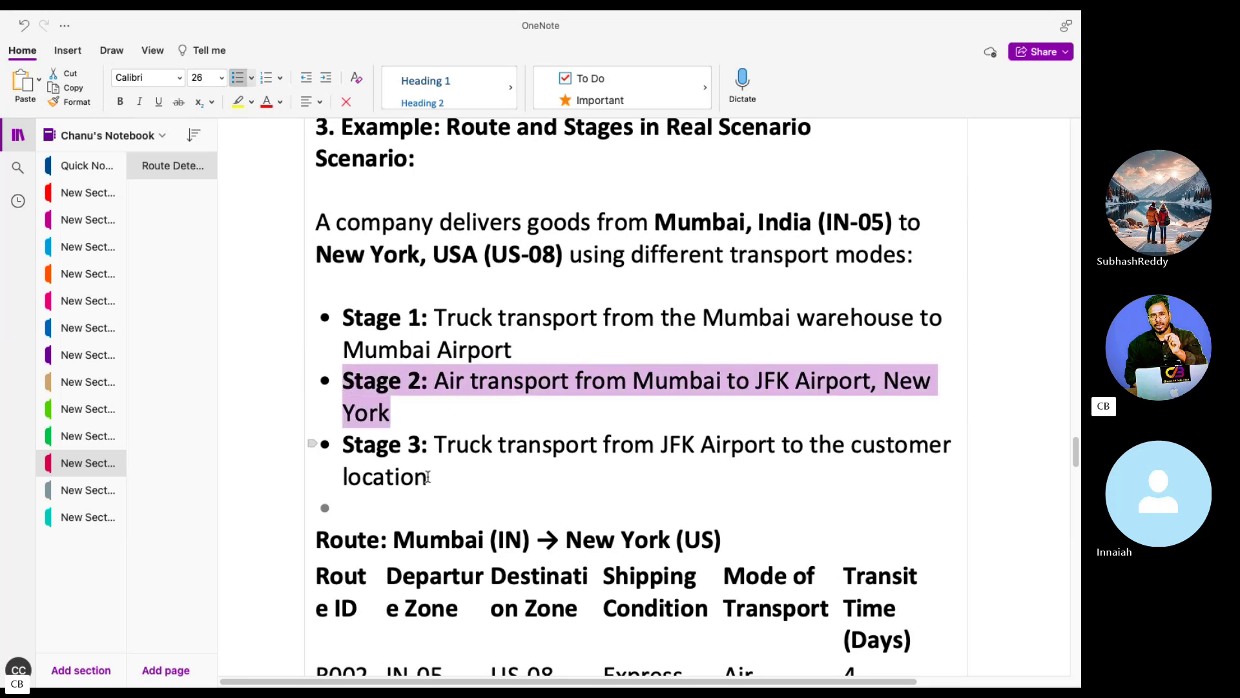
{"action": "left_click_drag", "start_coordinate": [456, 447], "coordinate": [647, 473]}
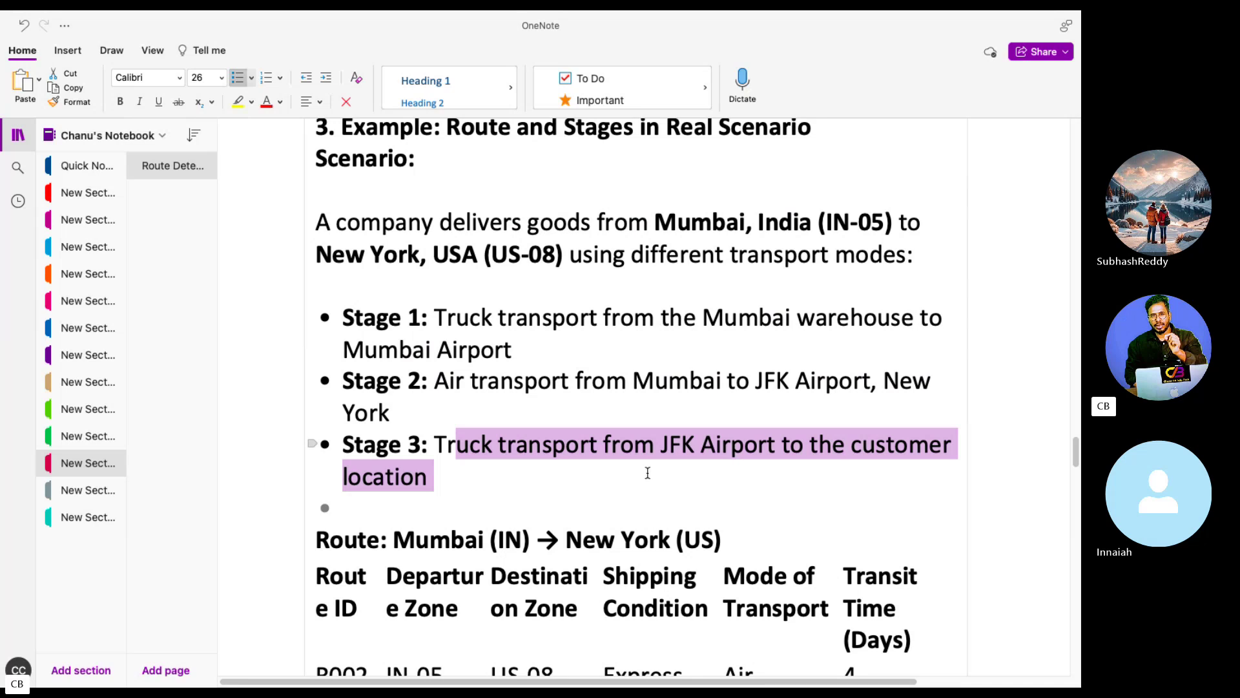
{"action": "scroll", "coordinate": [540, 436], "scroll_direction": "down", "scroll_amount": 2}
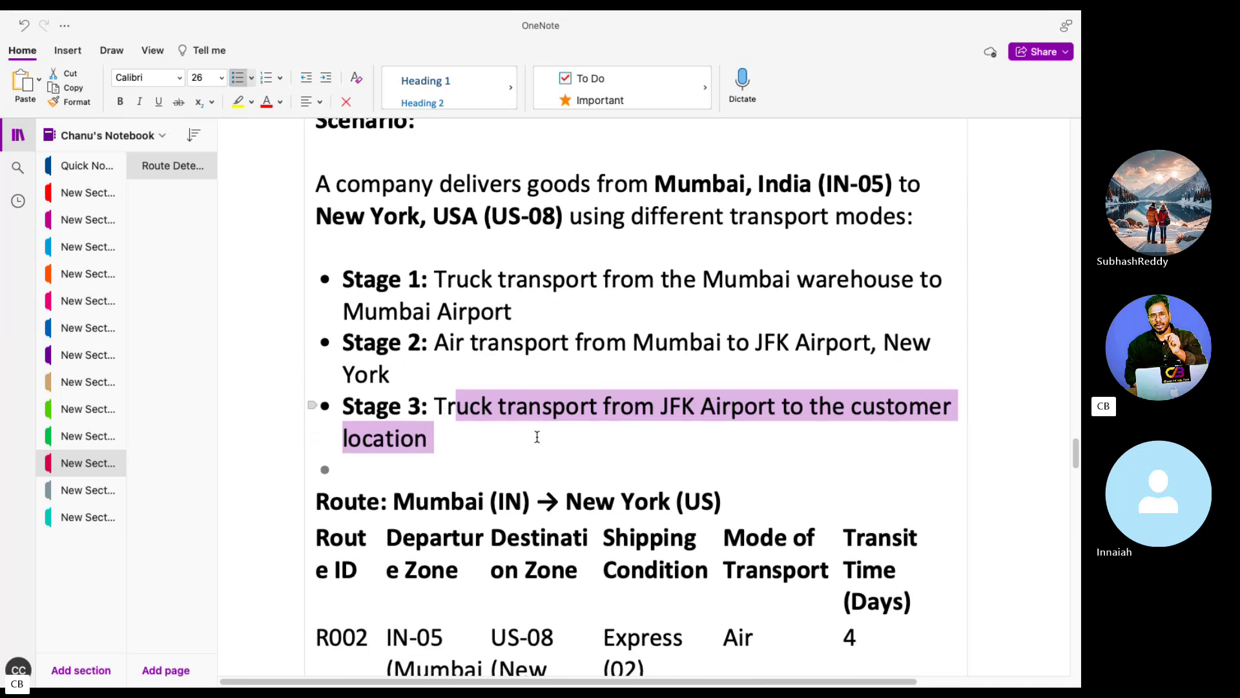
{"action": "scroll", "coordinate": [537, 436], "scroll_direction": "down", "scroll_amount": 2}
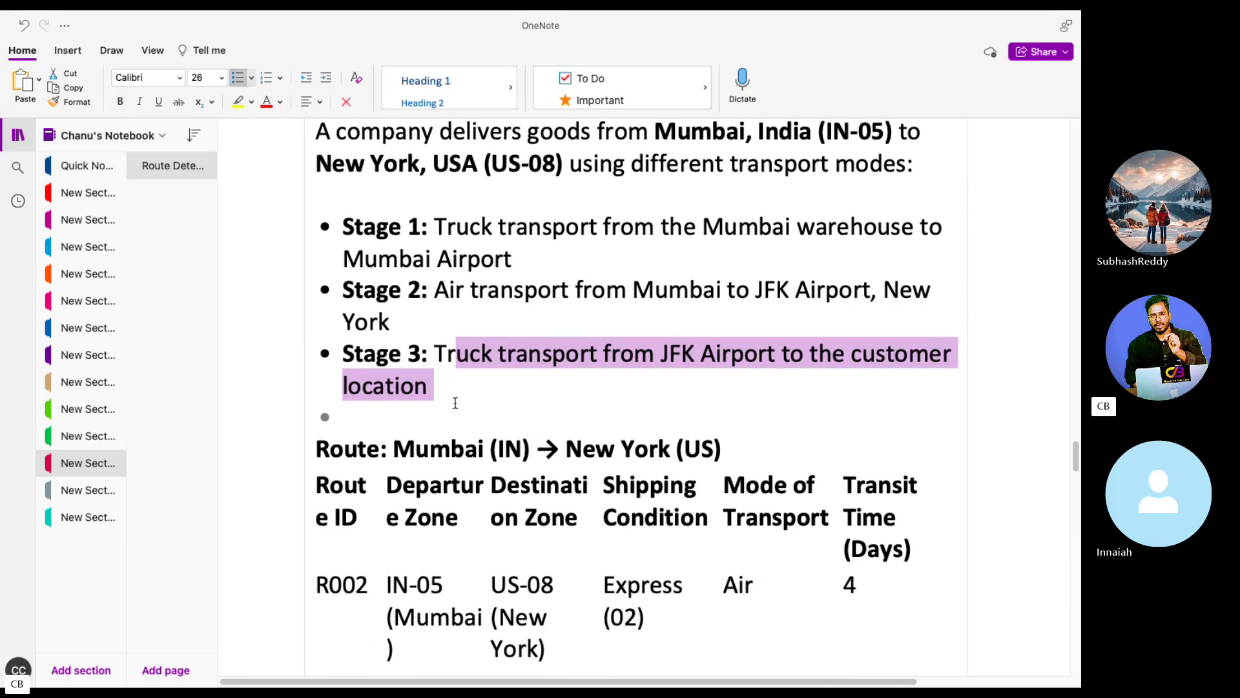
{"action": "scroll", "coordinate": [455, 403], "scroll_direction": "up", "scroll_amount": 10}
{"action": "scroll", "coordinate": [473, 407], "scroll_direction": "down", "scroll_amount": 10}
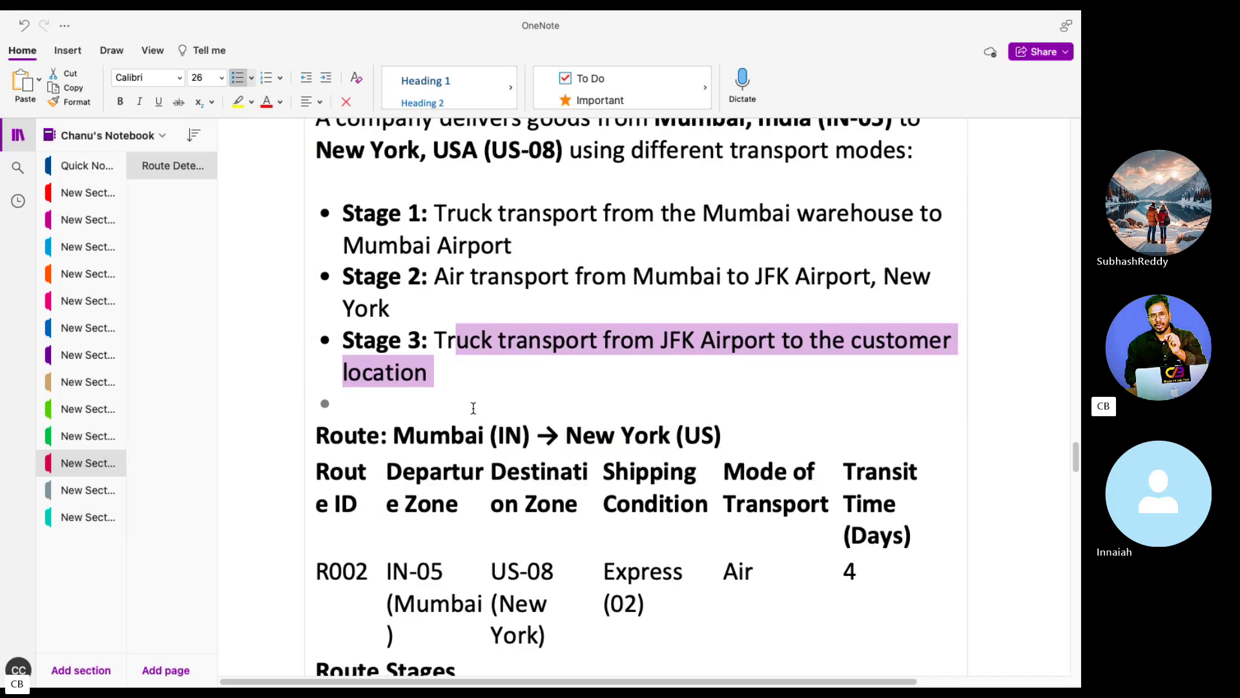
Review route R002's ID, destination zone, mode of transport and transit time in the Mumbai to New York route table
{"action": "scroll", "coordinate": [473, 407], "scroll_direction": "down", "scroll_amount": 3}
{"action": "scroll", "coordinate": [591, 472], "scroll_direction": "down", "scroll_amount": 1}
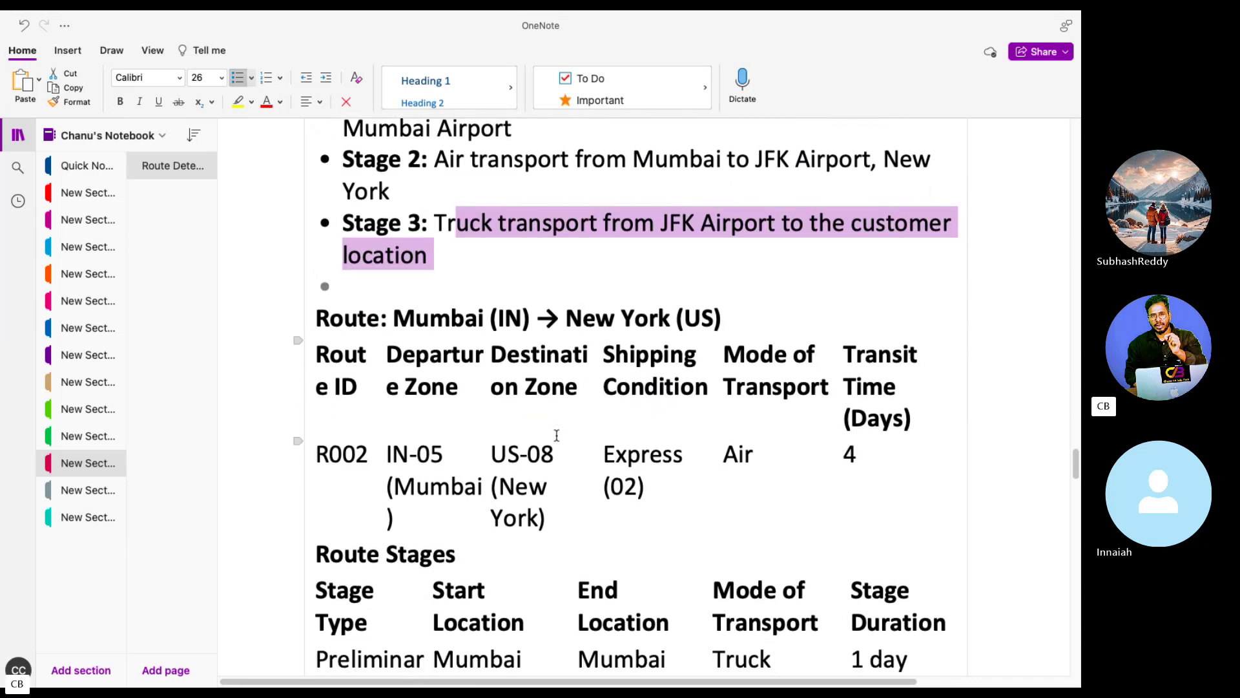
{"action": "left_click_drag", "start_coordinate": [371, 453], "coordinate": [317, 452]}
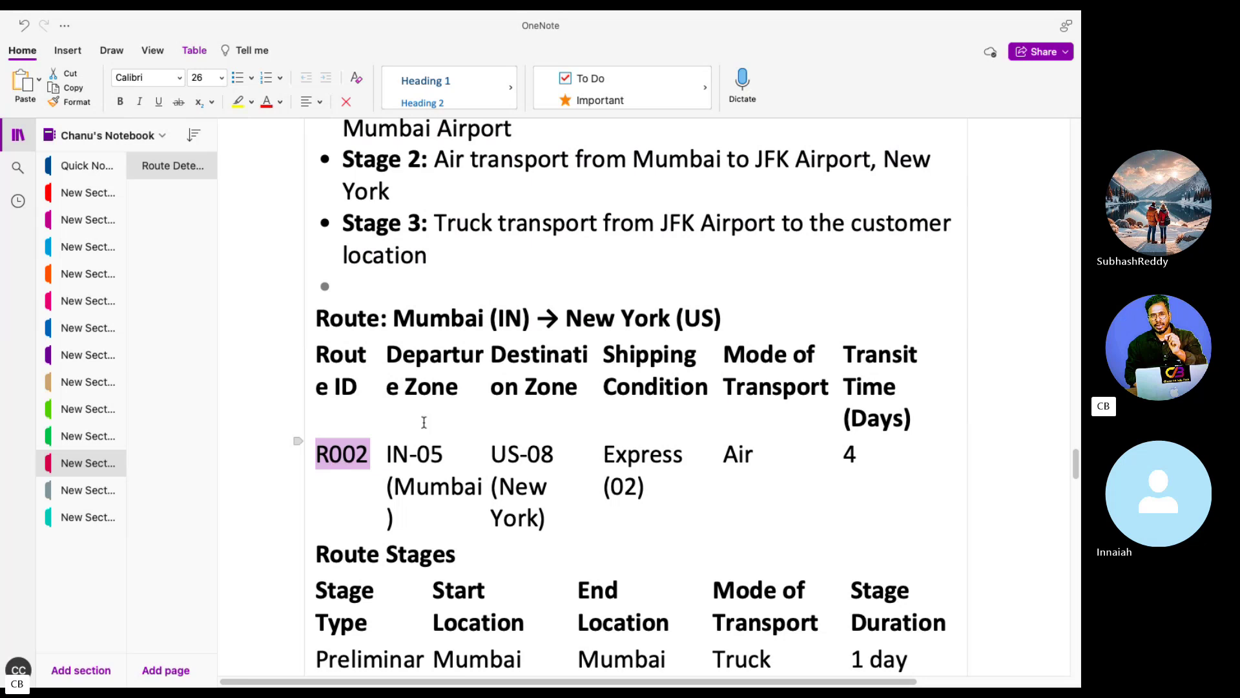
{"action": "left_click", "coordinate": [519, 456]}
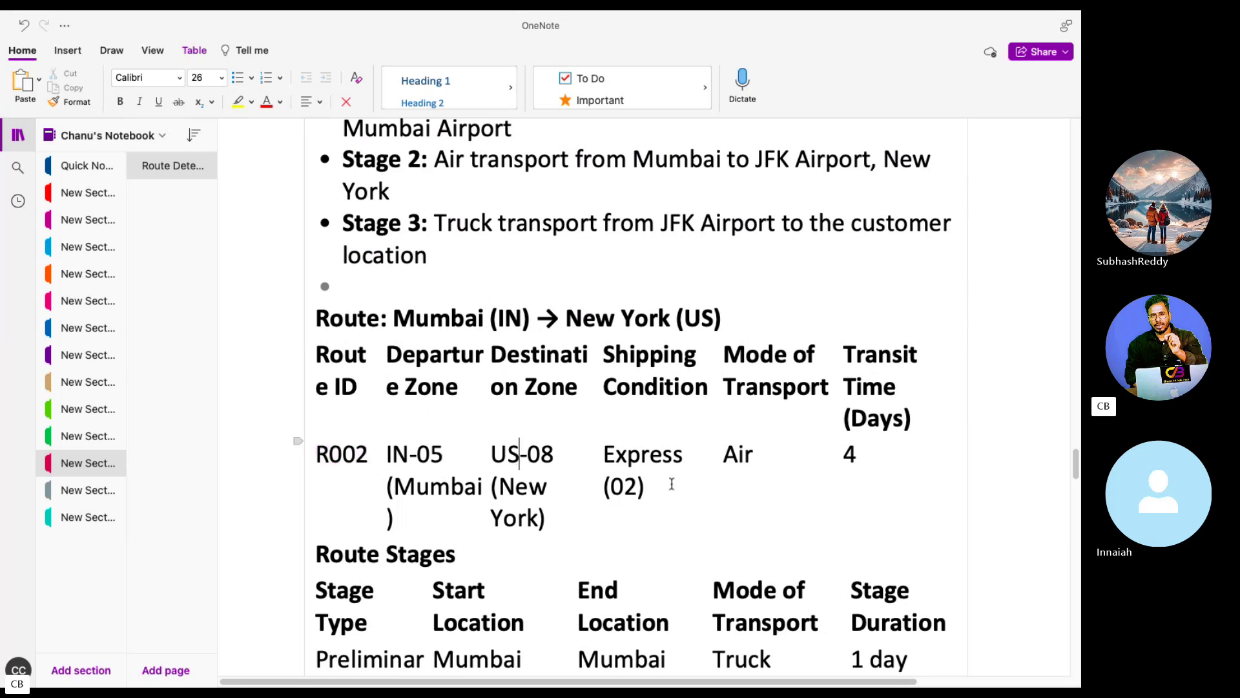
{"action": "double_click", "coordinate": [743, 454]}
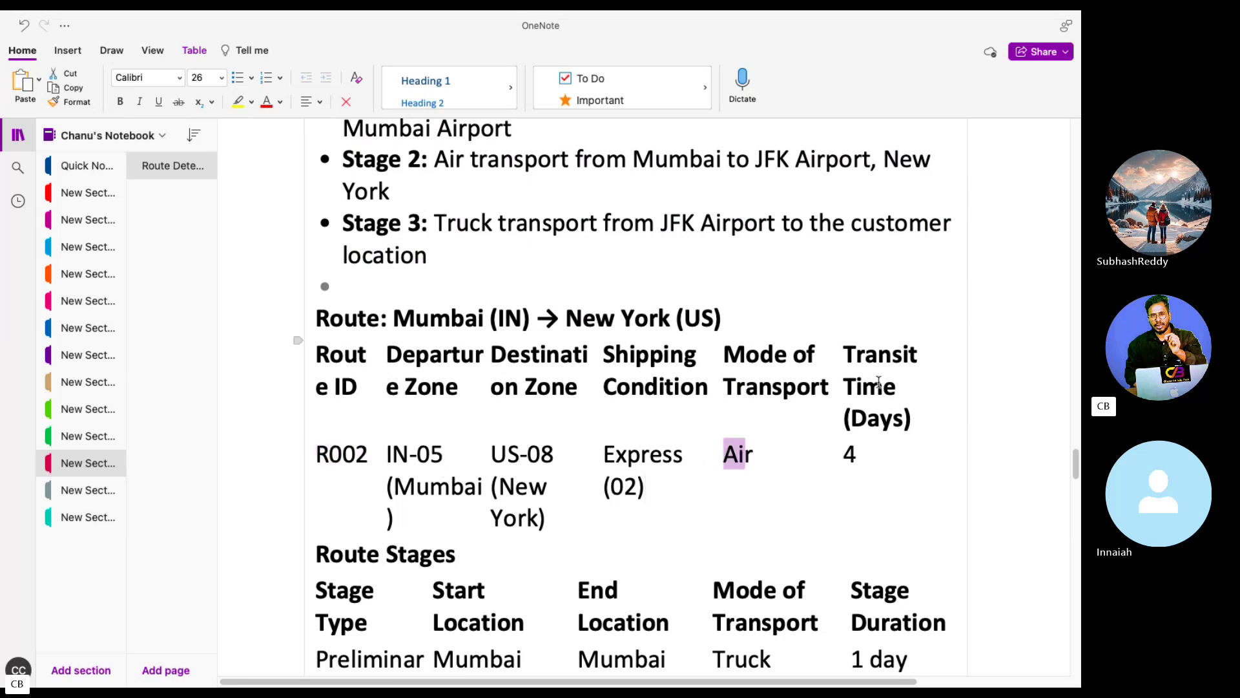
{"action": "left_click_drag", "start_coordinate": [863, 457], "coordinate": [846, 457]}
{"action": "scroll", "coordinate": [724, 453], "scroll_direction": "down", "scroll_amount": 4}
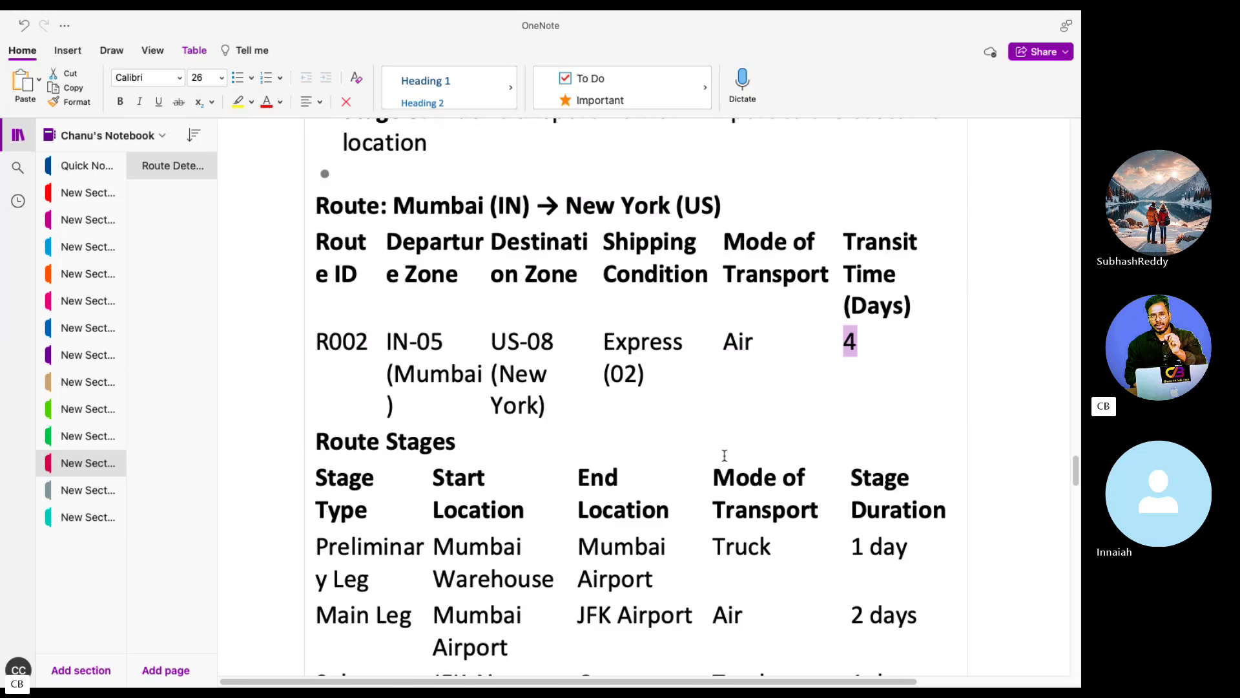
Examine the Preliminary Leg row of the Route Stages table, covering its start and end locations, transport mode and stage duration
{"action": "scroll", "coordinate": [446, 443], "scroll_direction": "down", "scroll_amount": 1}
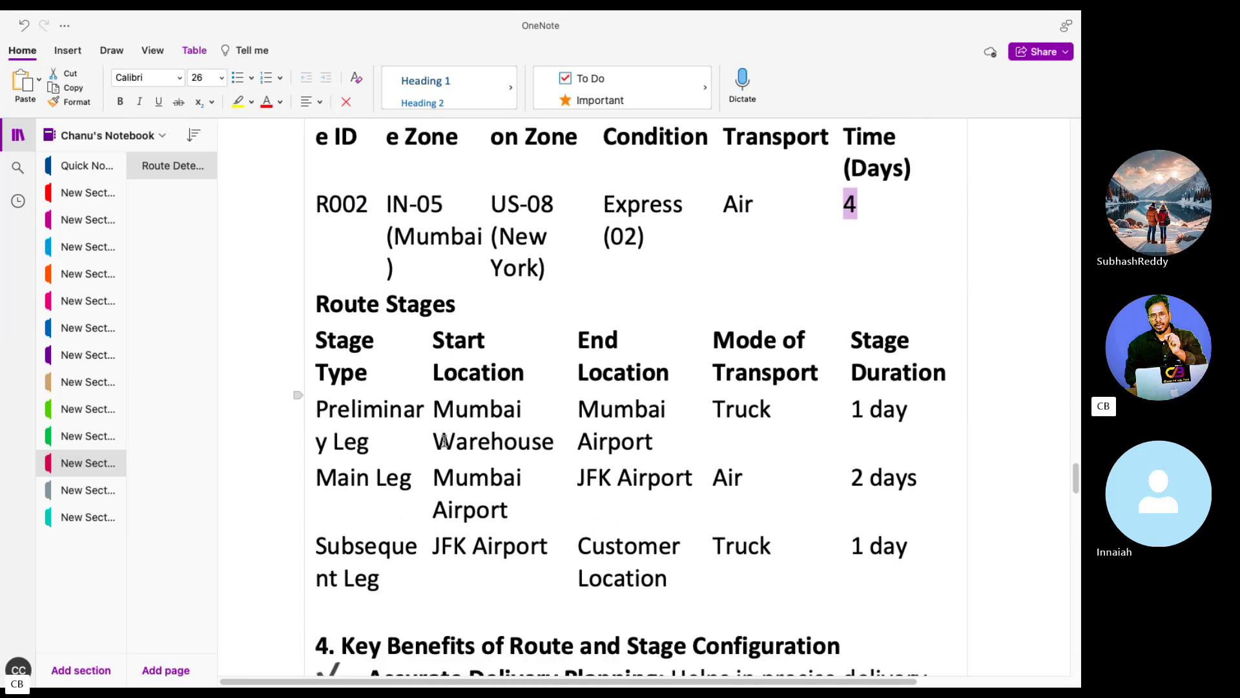
{"action": "left_click_drag", "start_coordinate": [407, 478], "coordinate": [375, 434]}
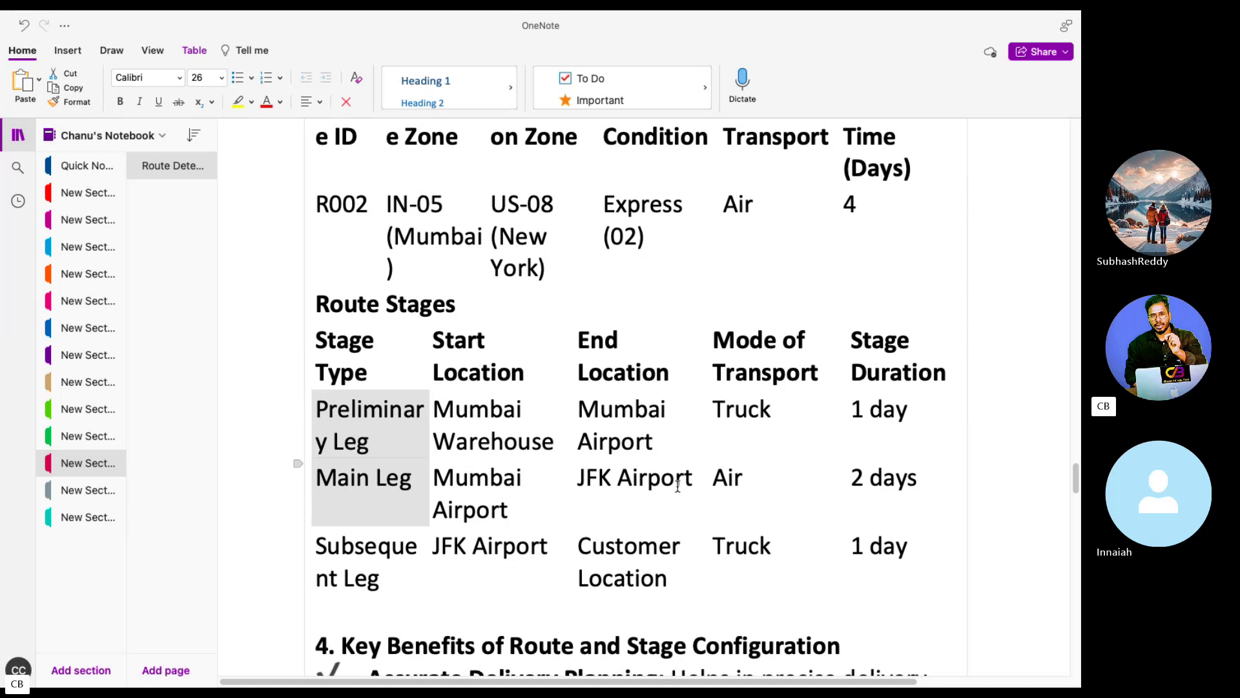
{"action": "left_click_drag", "start_coordinate": [697, 475], "coordinate": [624, 413]}
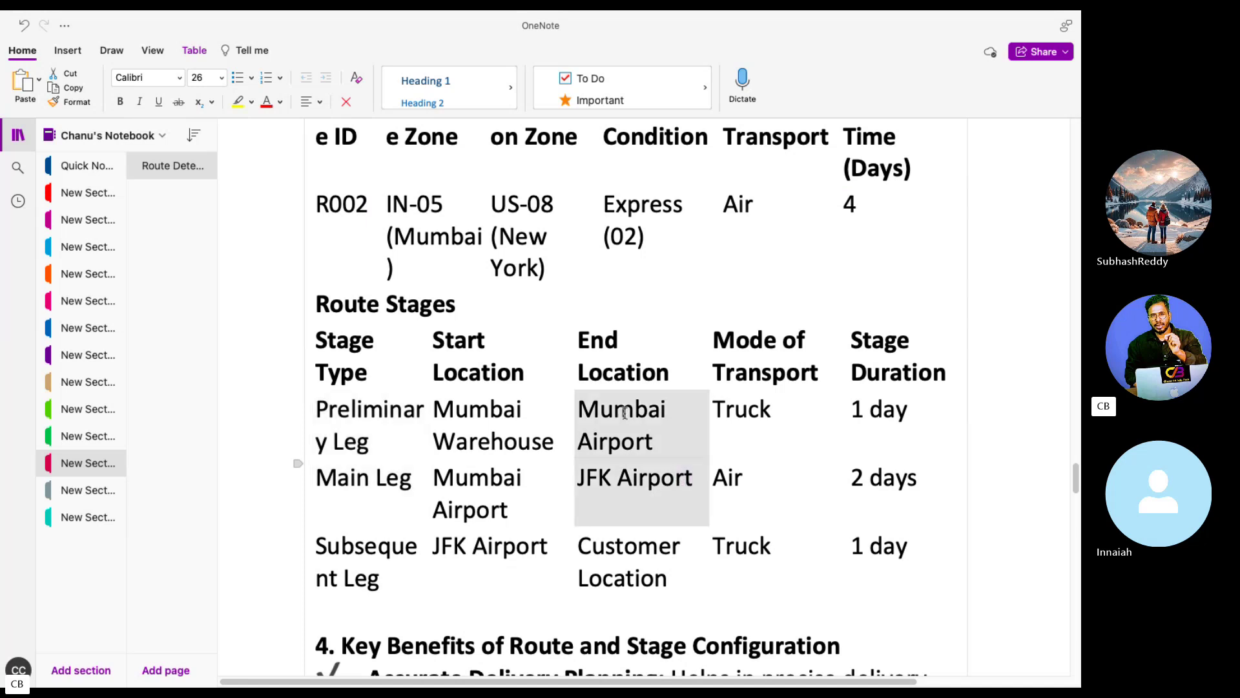
{"action": "left_click", "coordinate": [781, 407]}
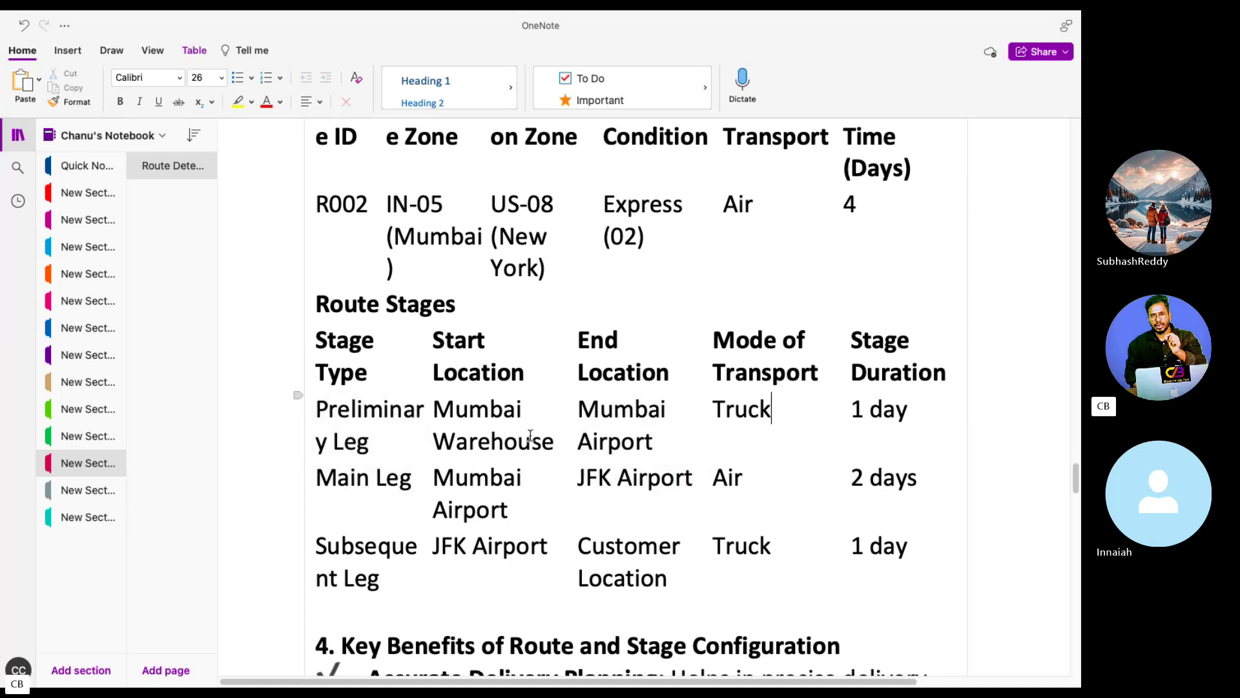
{"action": "left_click_drag", "start_coordinate": [543, 442], "coordinate": [433, 408]}
{"action": "left_click_drag", "start_coordinate": [599, 441], "coordinate": [598, 419]}
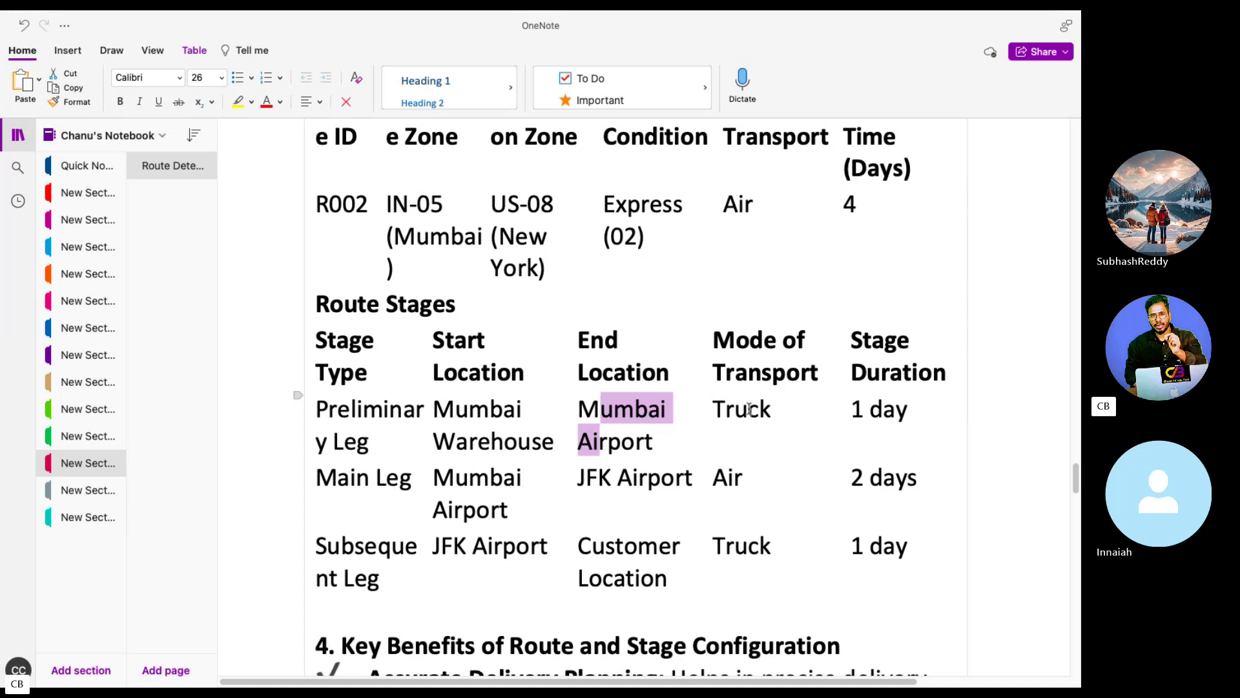
{"action": "left_click_drag", "start_coordinate": [748, 408], "coordinate": [898, 414]}
{"action": "left_click", "coordinate": [844, 349]}
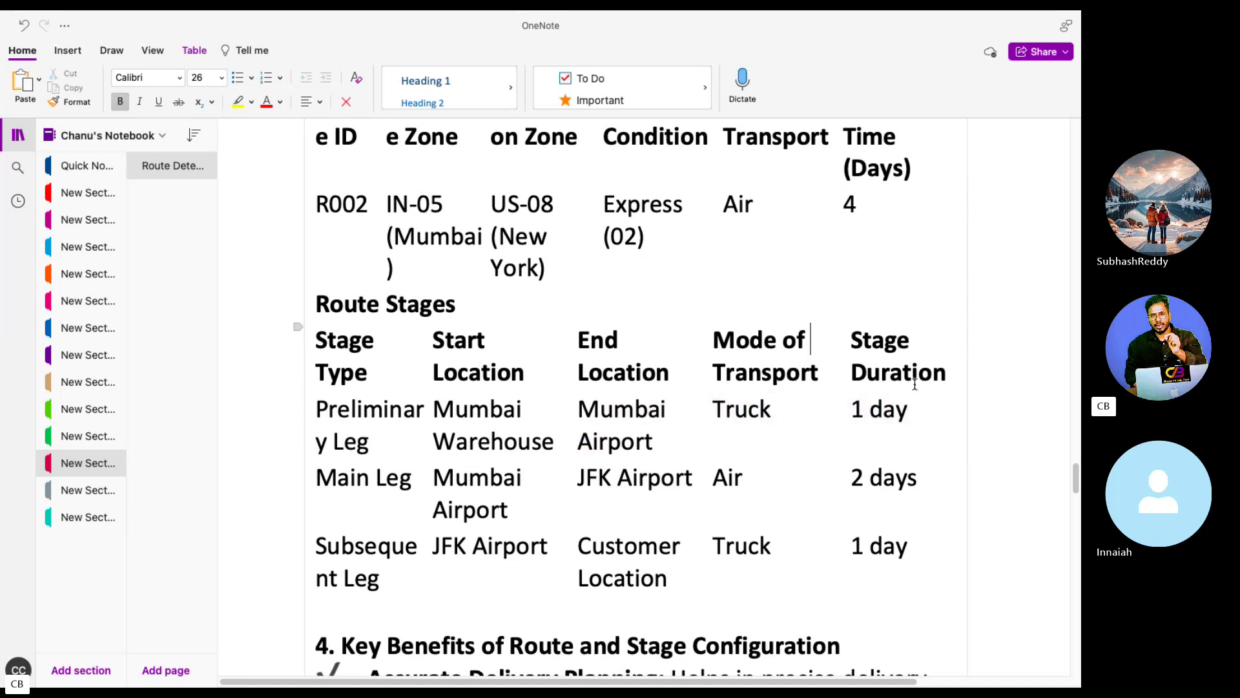
Examine the Main Leg row's start location, end location, mode of transport and stage duration
{"action": "left_click_drag", "start_coordinate": [535, 500], "coordinate": [469, 481]}
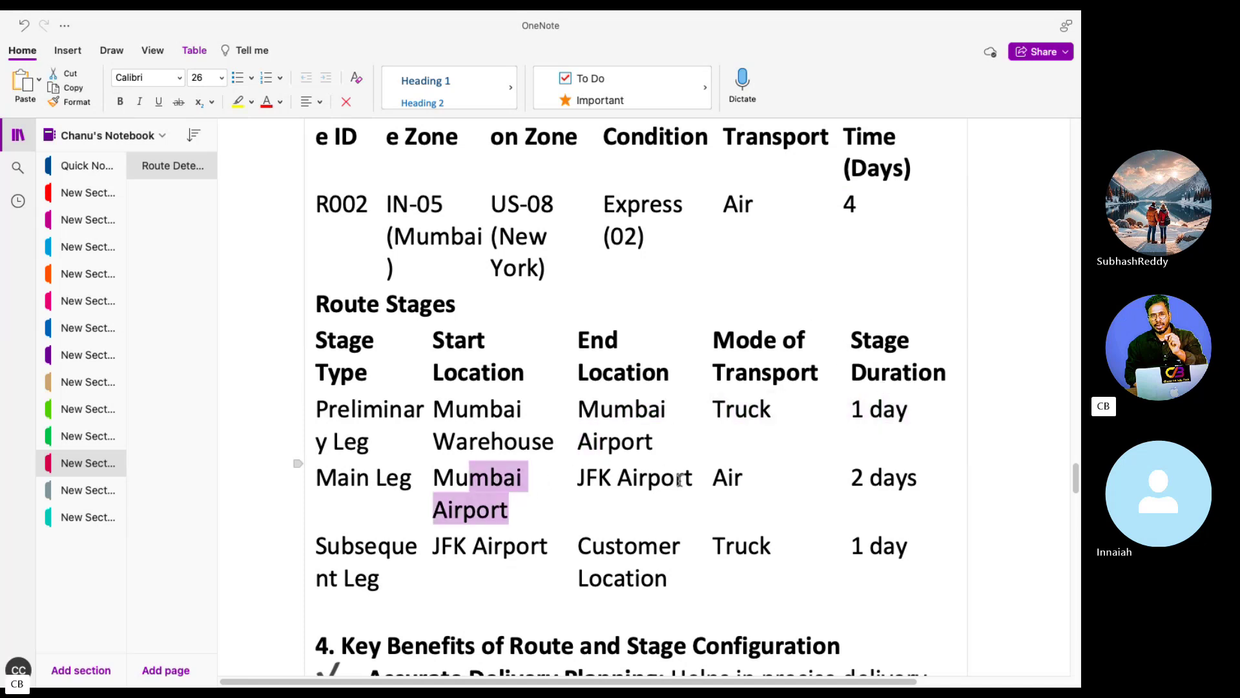
{"action": "left_click_drag", "start_coordinate": [686, 478], "coordinate": [606, 478]}
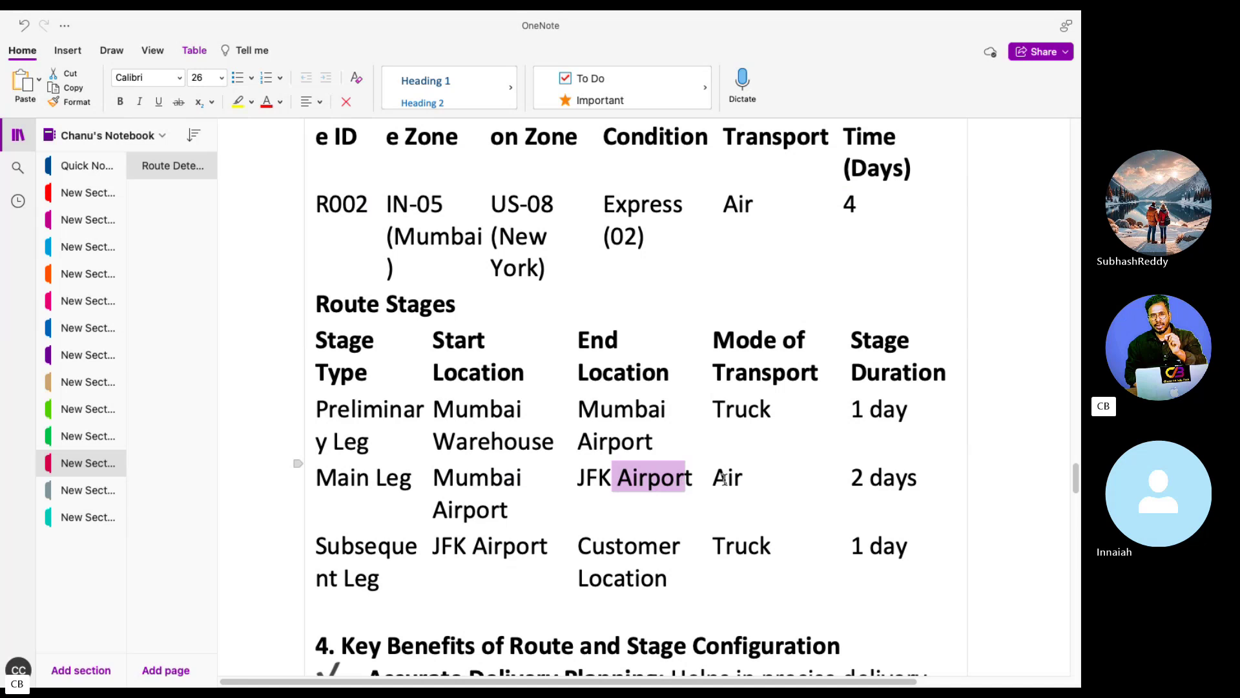
{"action": "left_click_drag", "start_coordinate": [741, 476], "coordinate": [718, 477]}
{"action": "left_click_drag", "start_coordinate": [916, 480], "coordinate": [864, 479]}
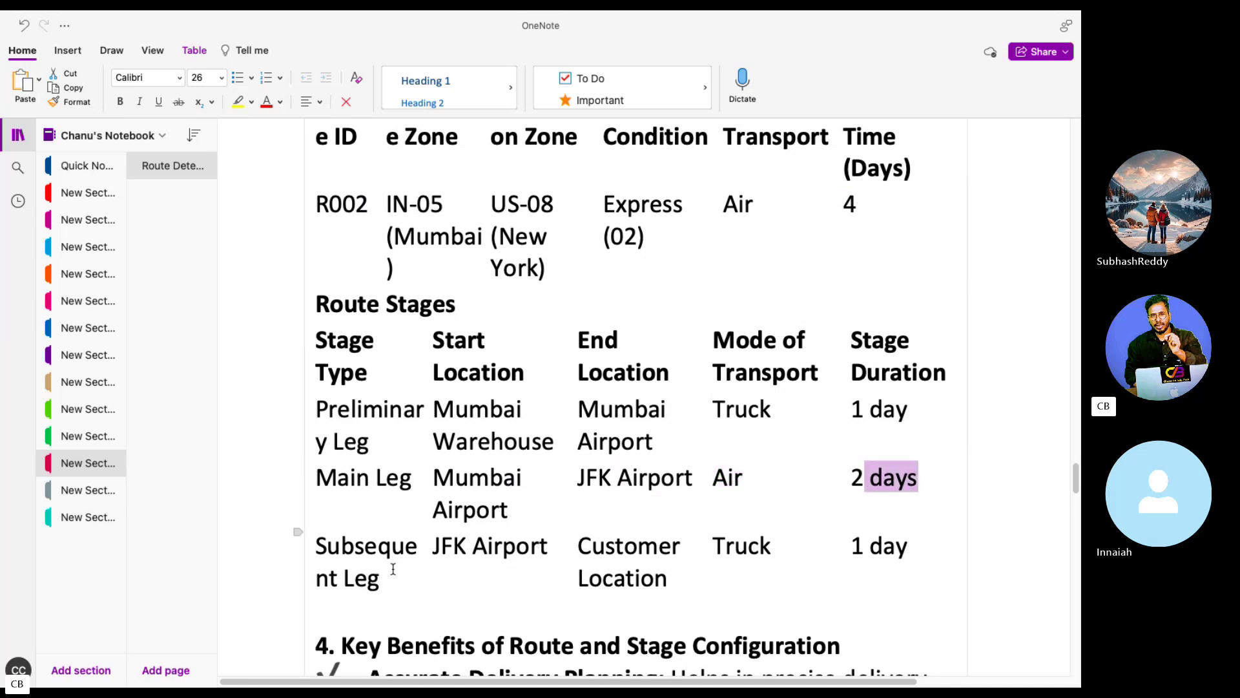
Examine the Subsequent Leg row and compare the stage durations with the route's total transit time
{"action": "left_click_drag", "start_coordinate": [393, 568], "coordinate": [318, 548]}
{"action": "left_click_drag", "start_coordinate": [500, 545], "coordinate": [453, 546]}
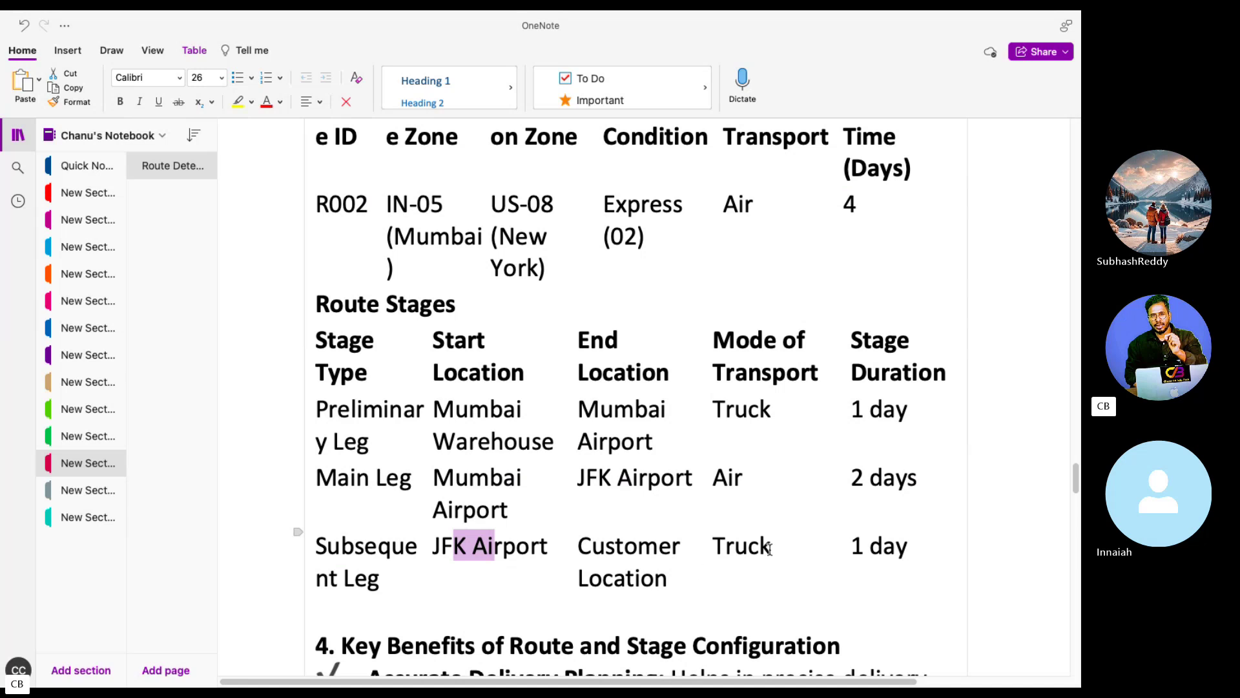
{"action": "left_click_drag", "start_coordinate": [770, 549], "coordinate": [712, 548]}
{"action": "left_click_drag", "start_coordinate": [909, 548], "coordinate": [883, 548]}
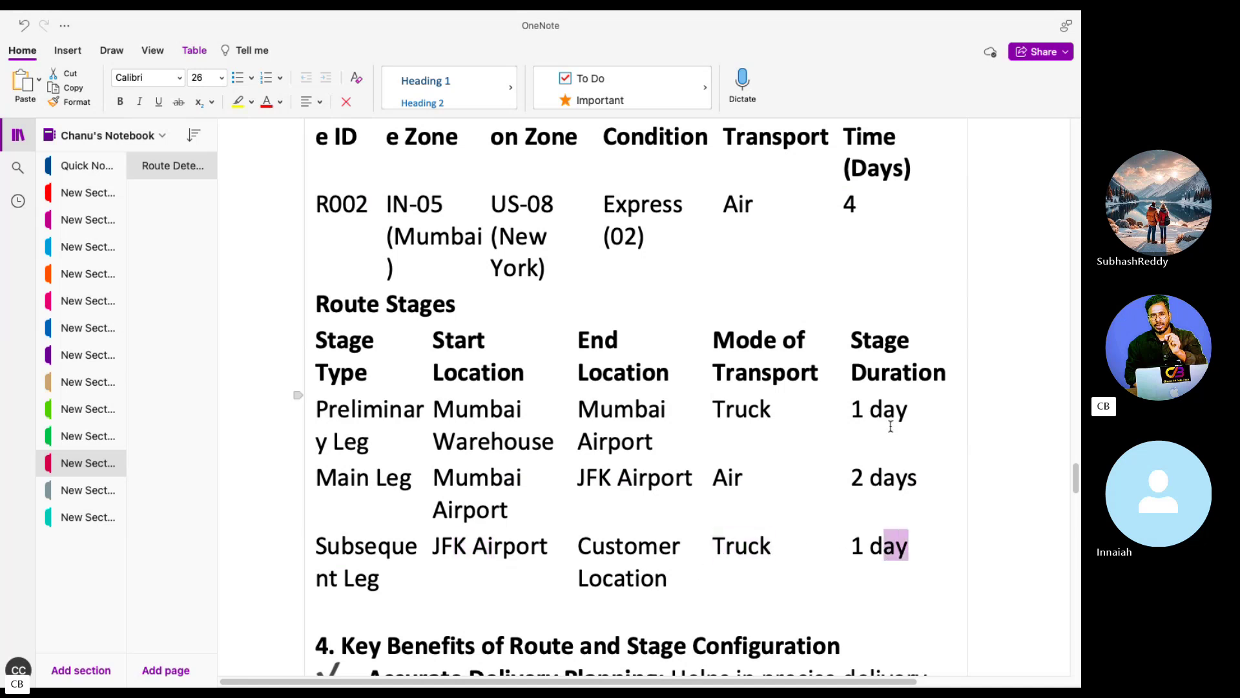
{"action": "scroll", "coordinate": [853, 401], "scroll_direction": "up", "scroll_amount": 3}
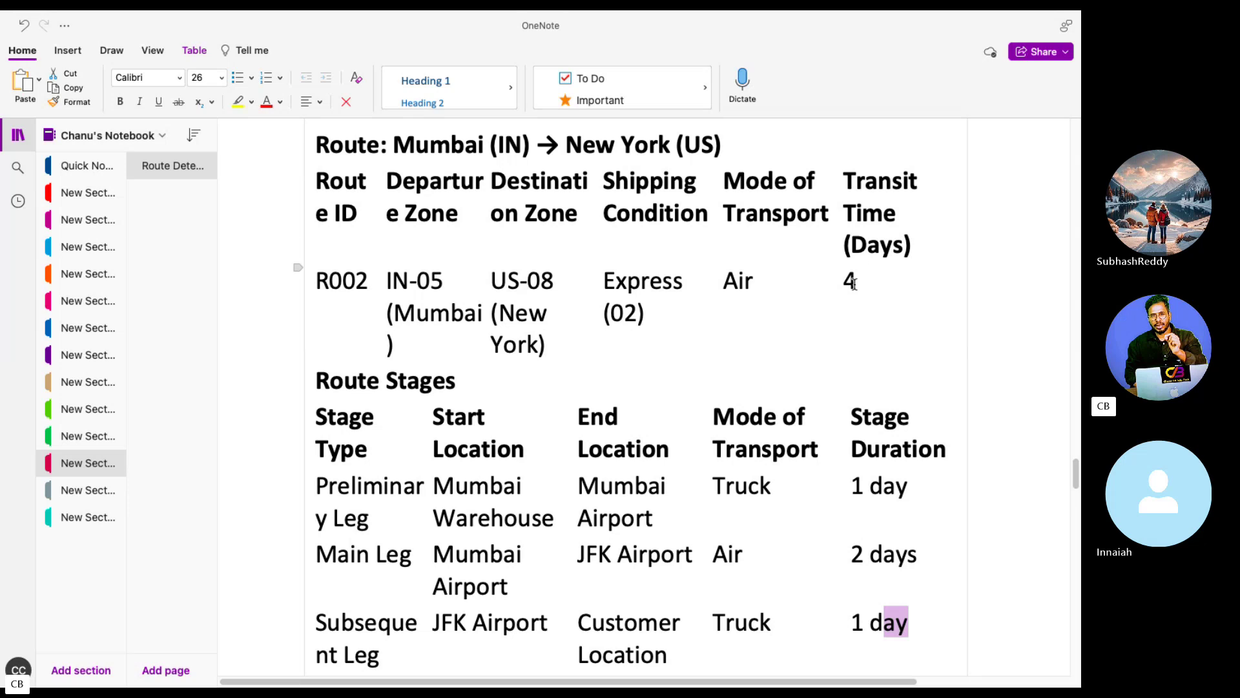
{"action": "left_click_drag", "start_coordinate": [858, 282], "coordinate": [842, 281]}
Skim the Key Benefits section and the Configuration Steps for Route Determination further down the notes
{"action": "scroll", "coordinate": [735, 406], "scroll_direction": "down", "scroll_amount": 10}
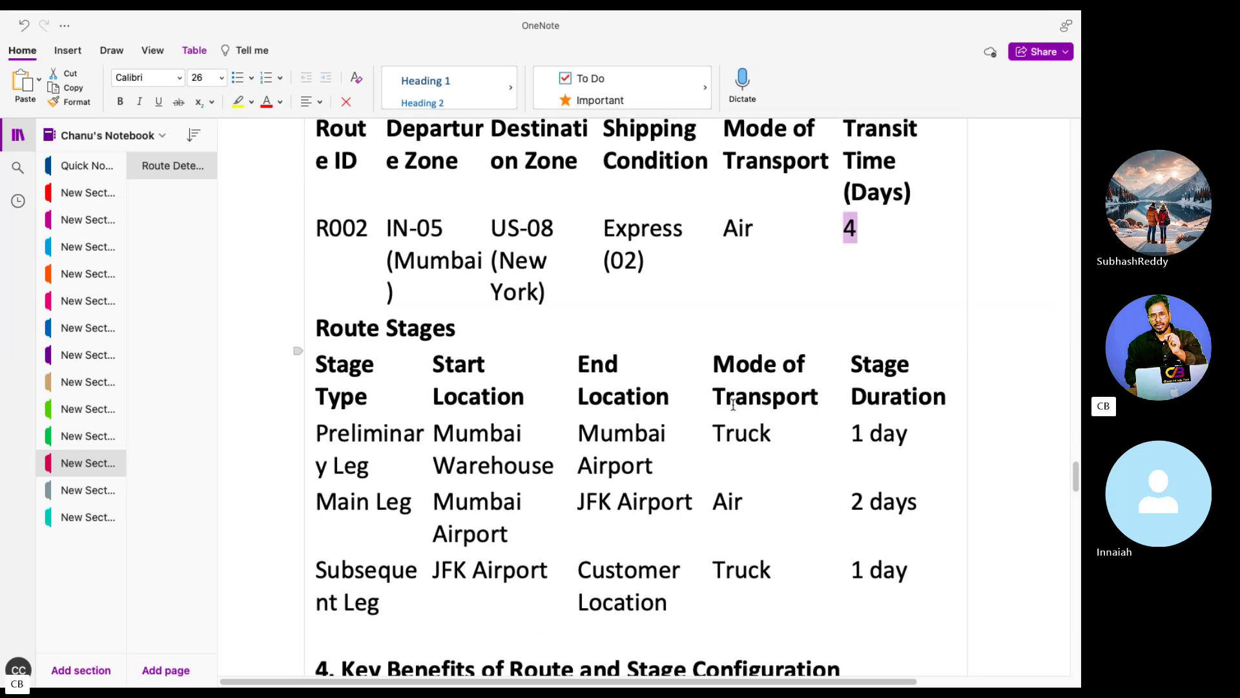
{"action": "scroll", "coordinate": [733, 403], "scroll_direction": "down", "scroll_amount": 8}
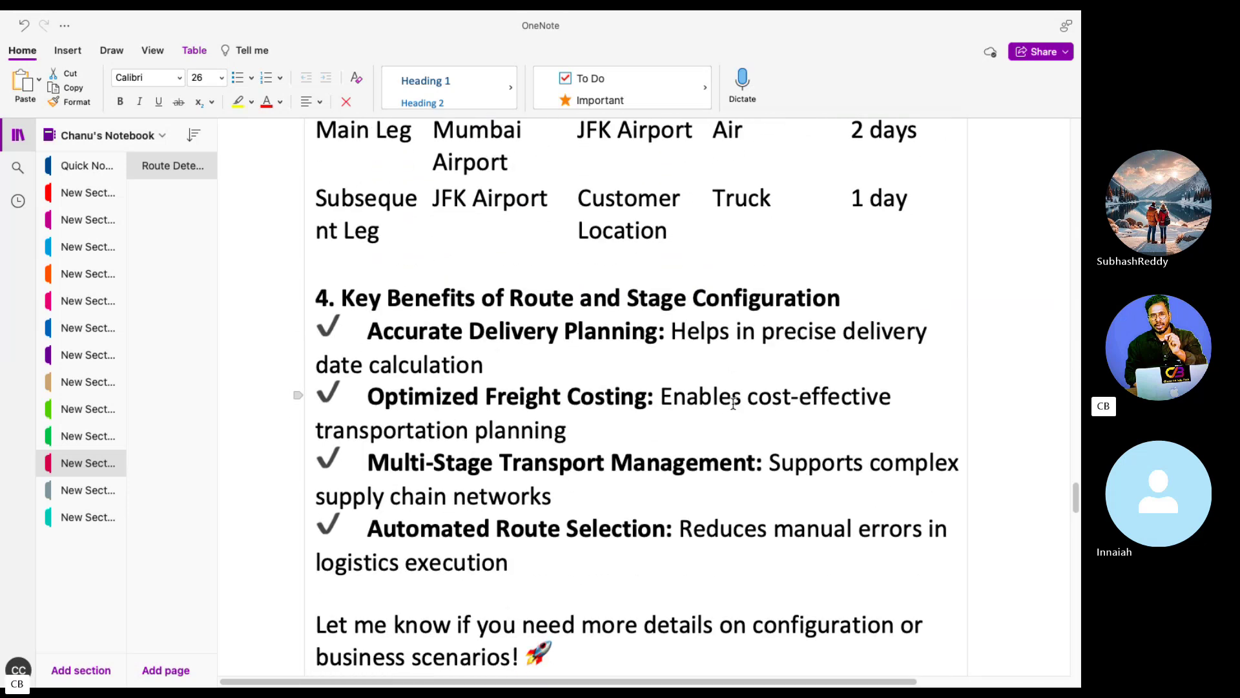
{"action": "scroll", "coordinate": [734, 403], "scroll_direction": "down", "scroll_amount": 20}
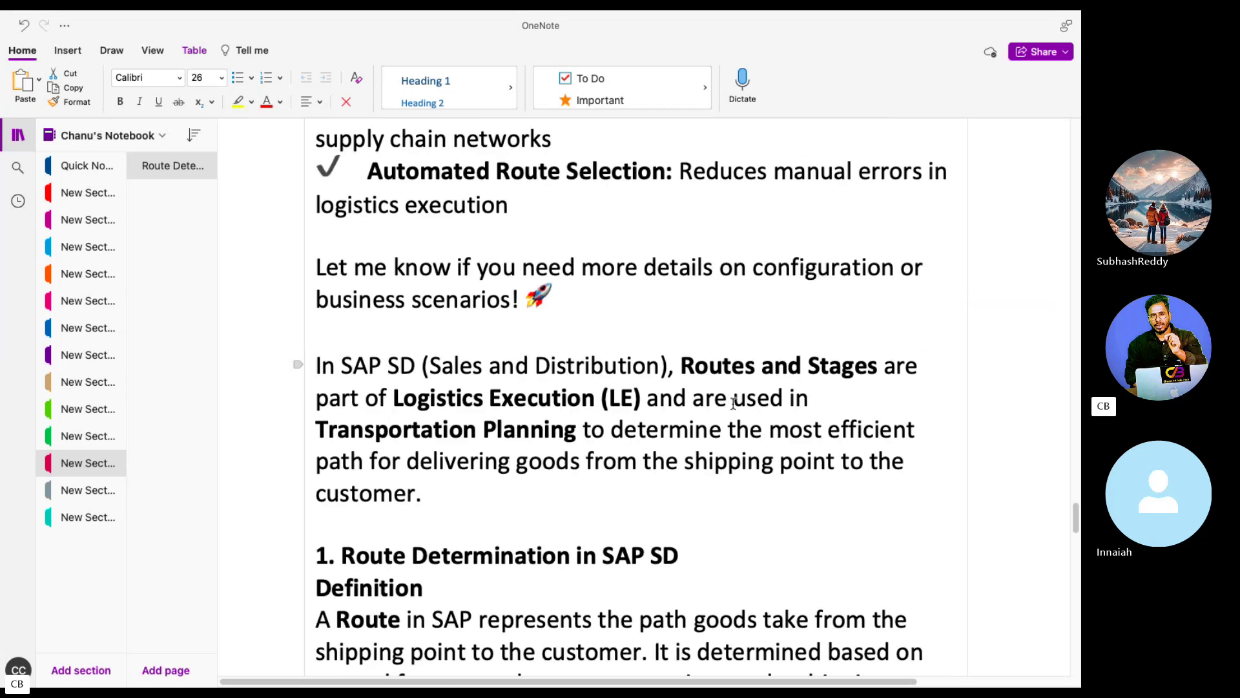
{"action": "scroll", "coordinate": [733, 404], "scroll_direction": "down", "scroll_amount": 18}
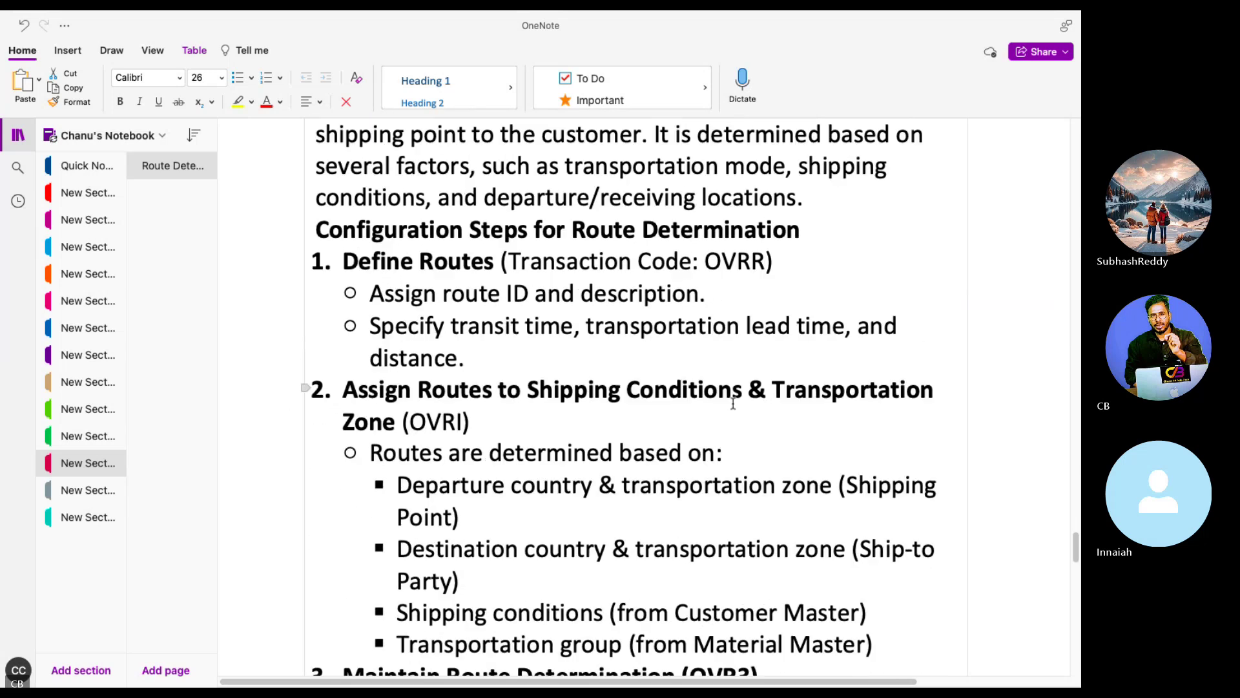
{"action": "scroll", "coordinate": [723, 398], "scroll_direction": "down", "scroll_amount": 2}
Switch to the SAP system in Microsoft Remote Desktop and close the Define Modes of Transport help
{"action": "key", "text": "ctrl+Left"}
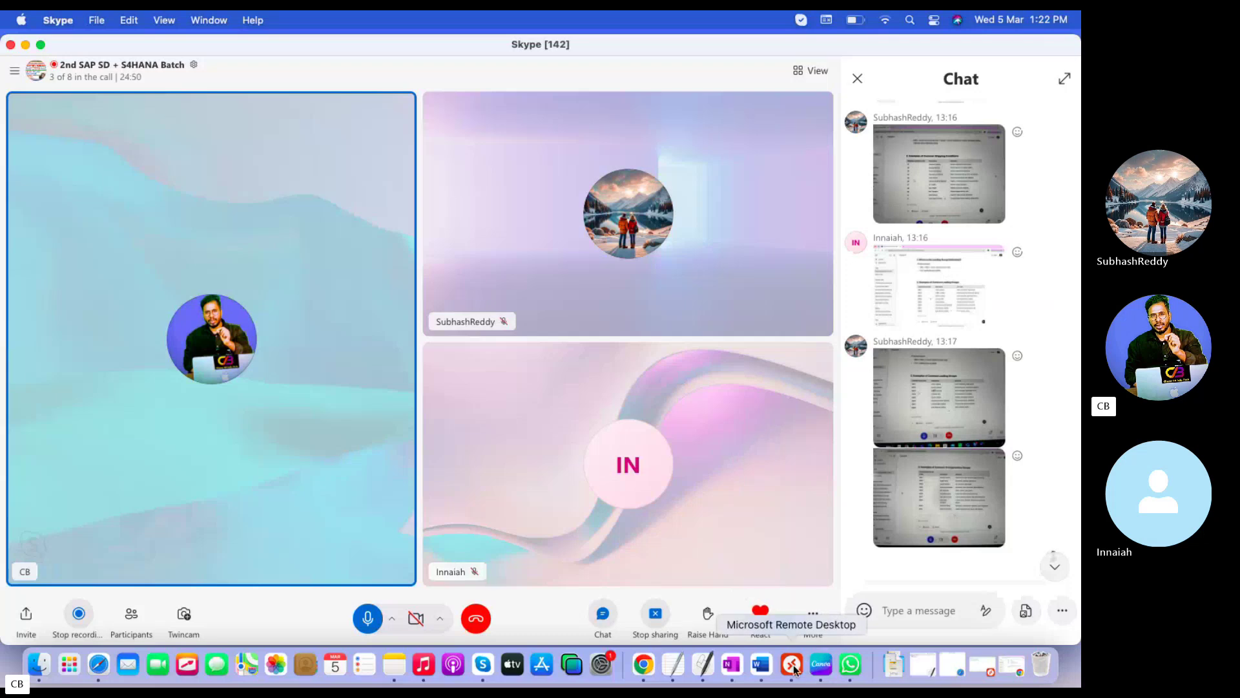
{"action": "left_click", "coordinate": [792, 664]}
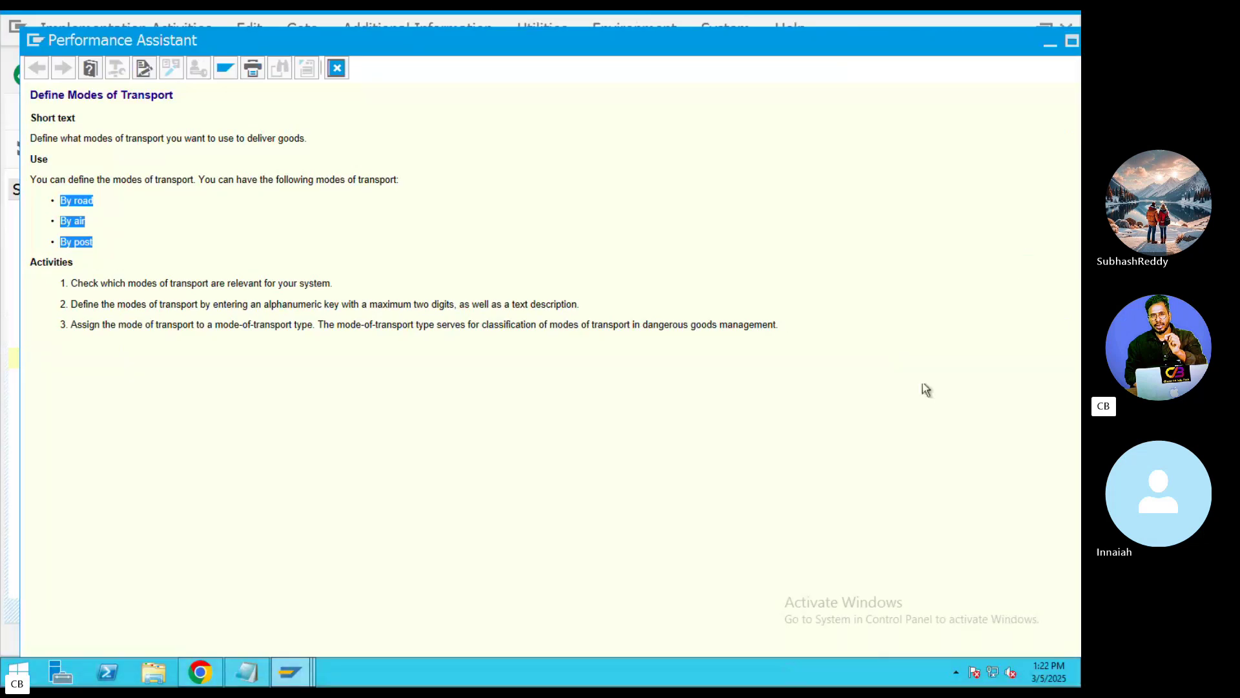
{"action": "left_click", "coordinate": [336, 67]}
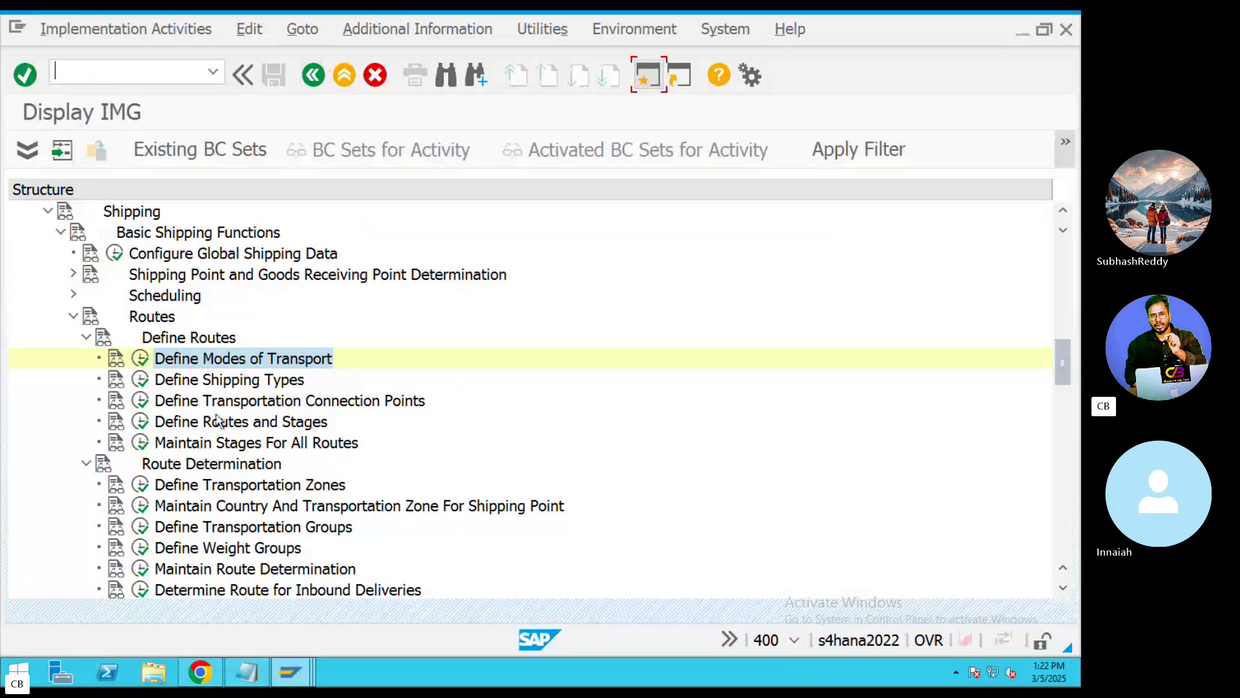
Open the Define Routes and Stages activity in the IMG and look through its list of routes
{"action": "left_click", "coordinate": [169, 423]}
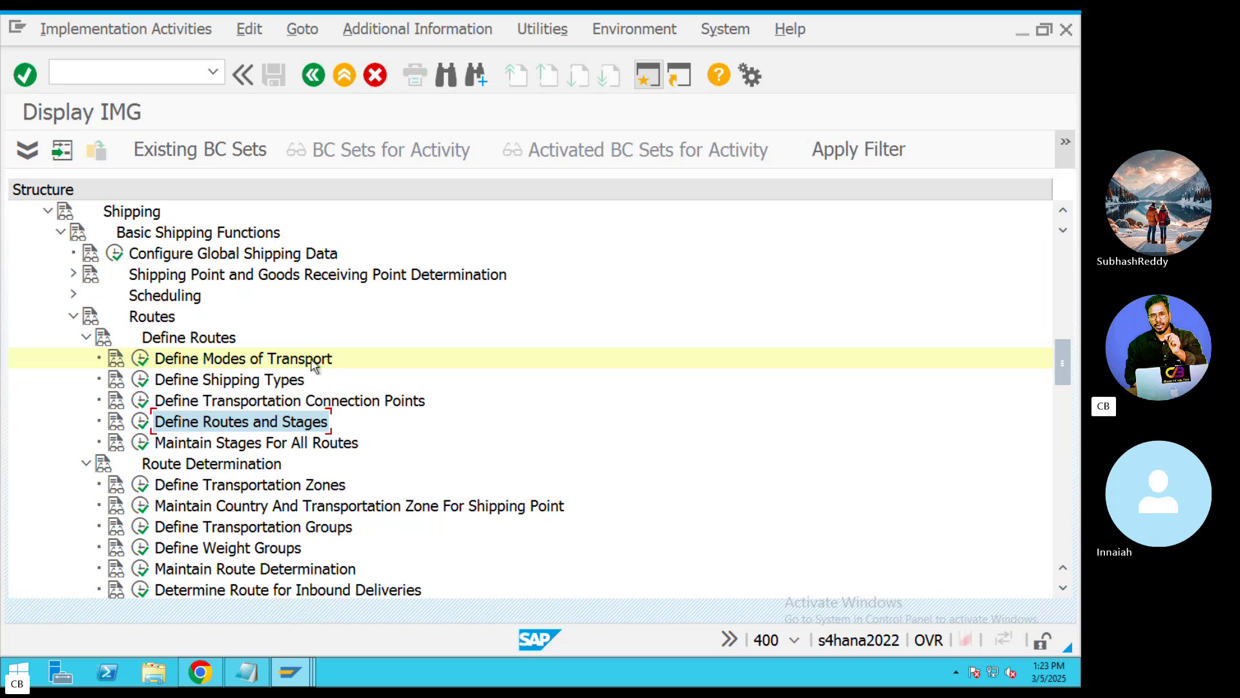
{"action": "left_click", "coordinate": [141, 423]}
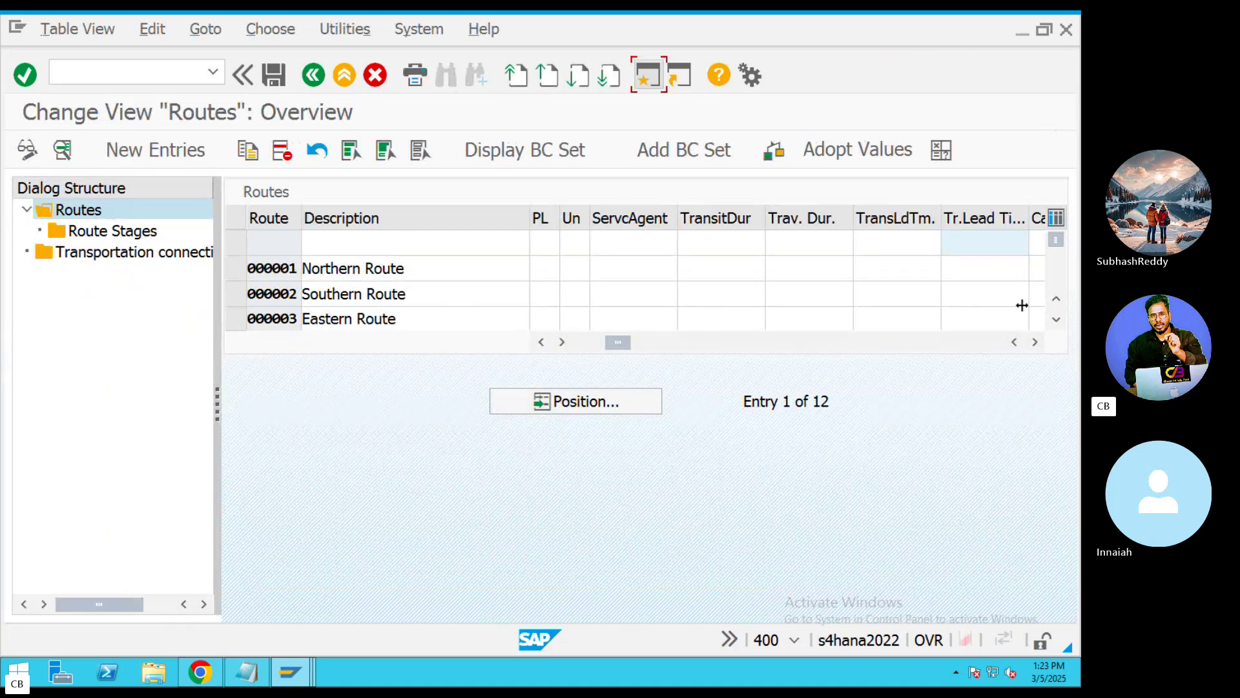
{"action": "scroll", "coordinate": [1057, 334], "scroll_direction": "down", "scroll_amount": 1}
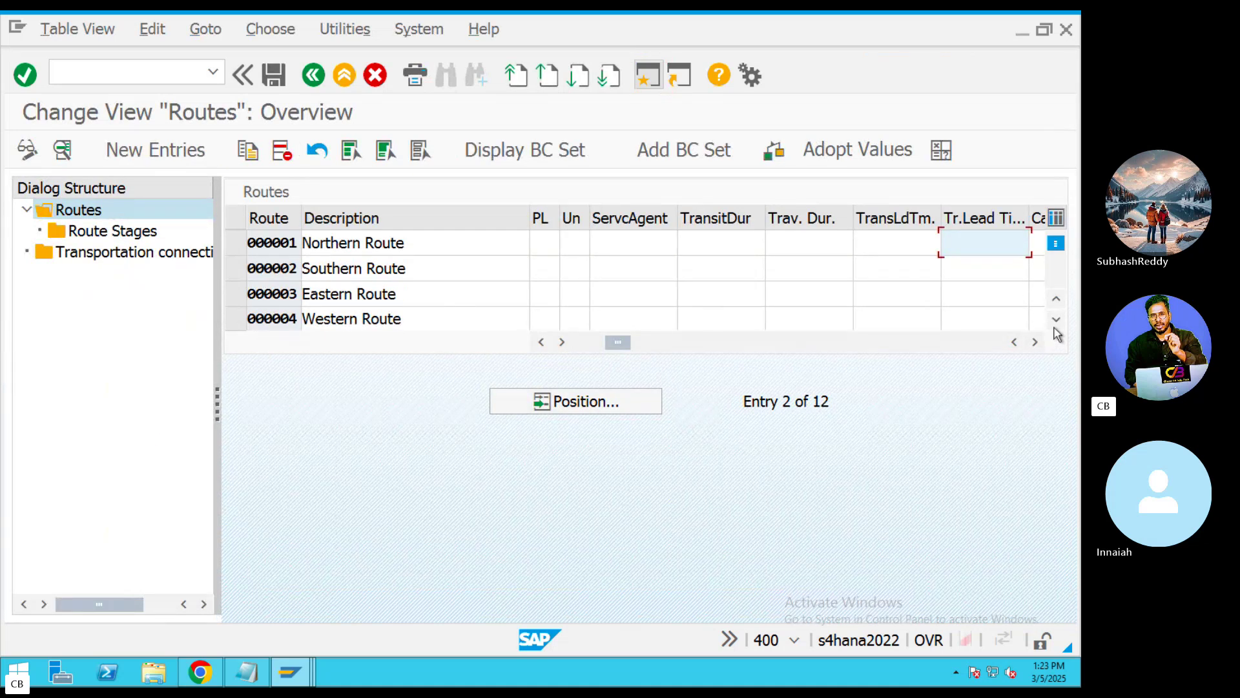
Look through the remaining routes, review the processing and scheduling details of route ZROUTE, and return to the overview
{"action": "scroll", "coordinate": [1057, 334], "scroll_direction": "down", "scroll_amount": 3}
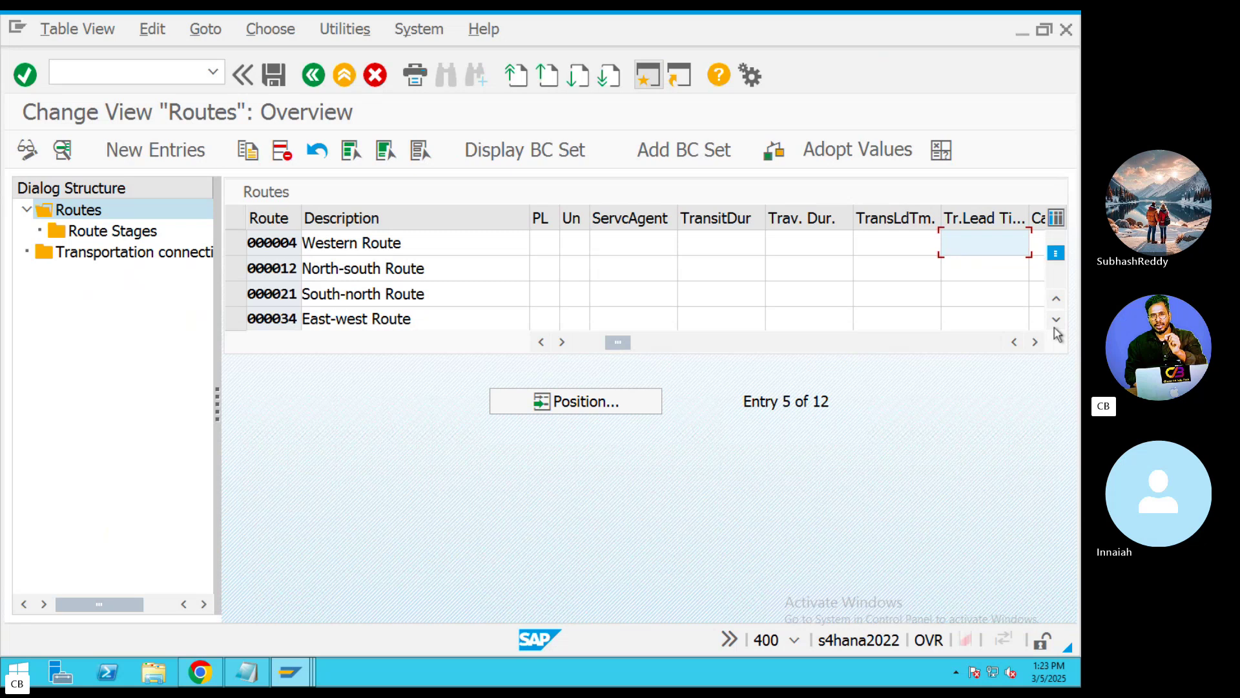
{"action": "scroll", "coordinate": [1057, 334], "scroll_direction": "down", "scroll_amount": 3}
{"action": "scroll", "coordinate": [1056, 334], "scroll_direction": "down", "scroll_amount": 2}
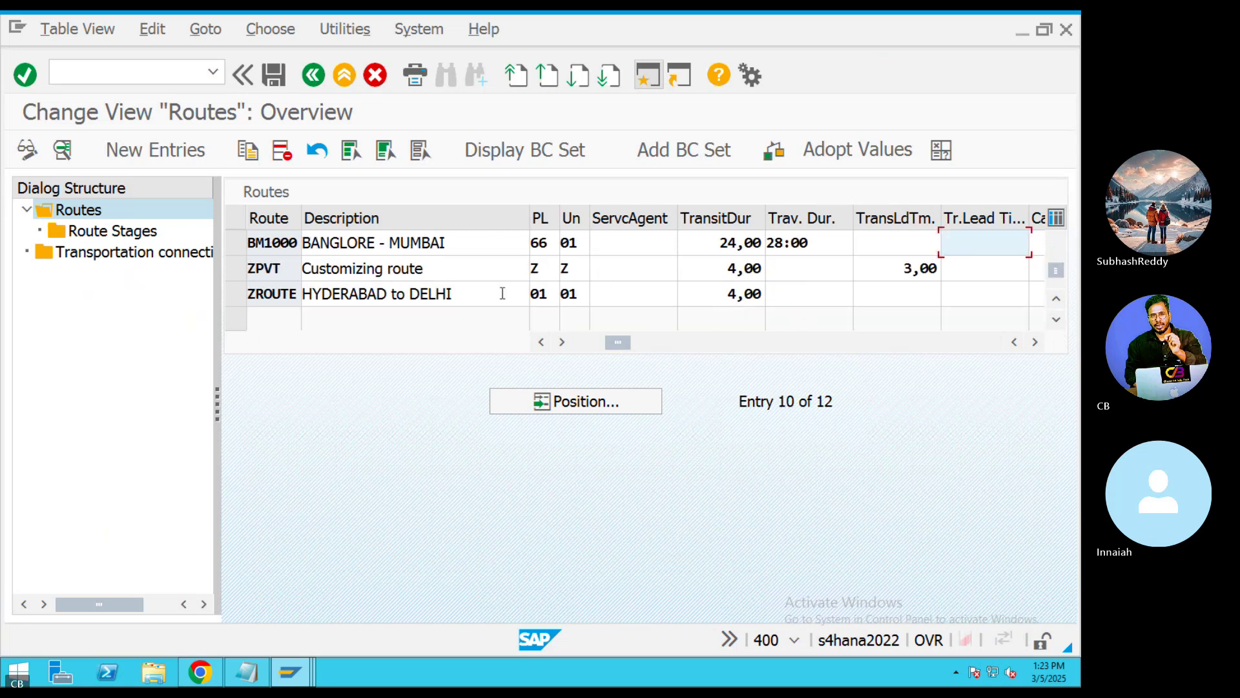
{"action": "double_click", "coordinate": [399, 298]}
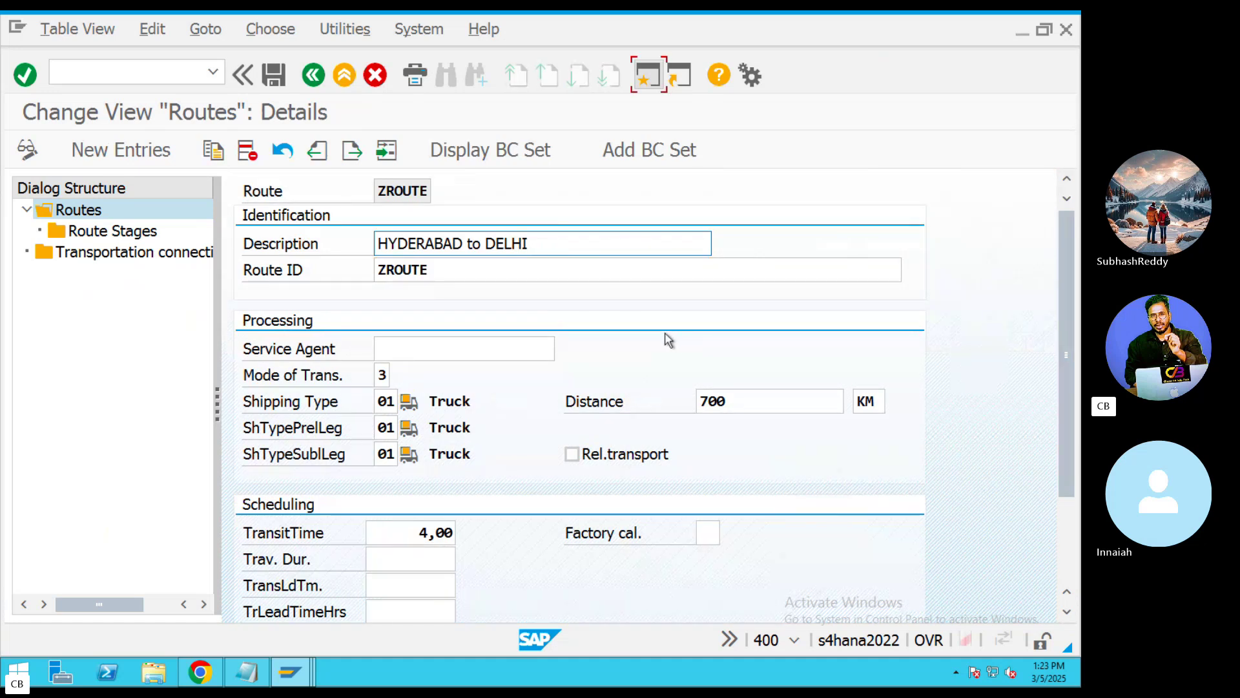
{"action": "scroll", "coordinate": [668, 341], "scroll_direction": "down", "scroll_amount": 5}
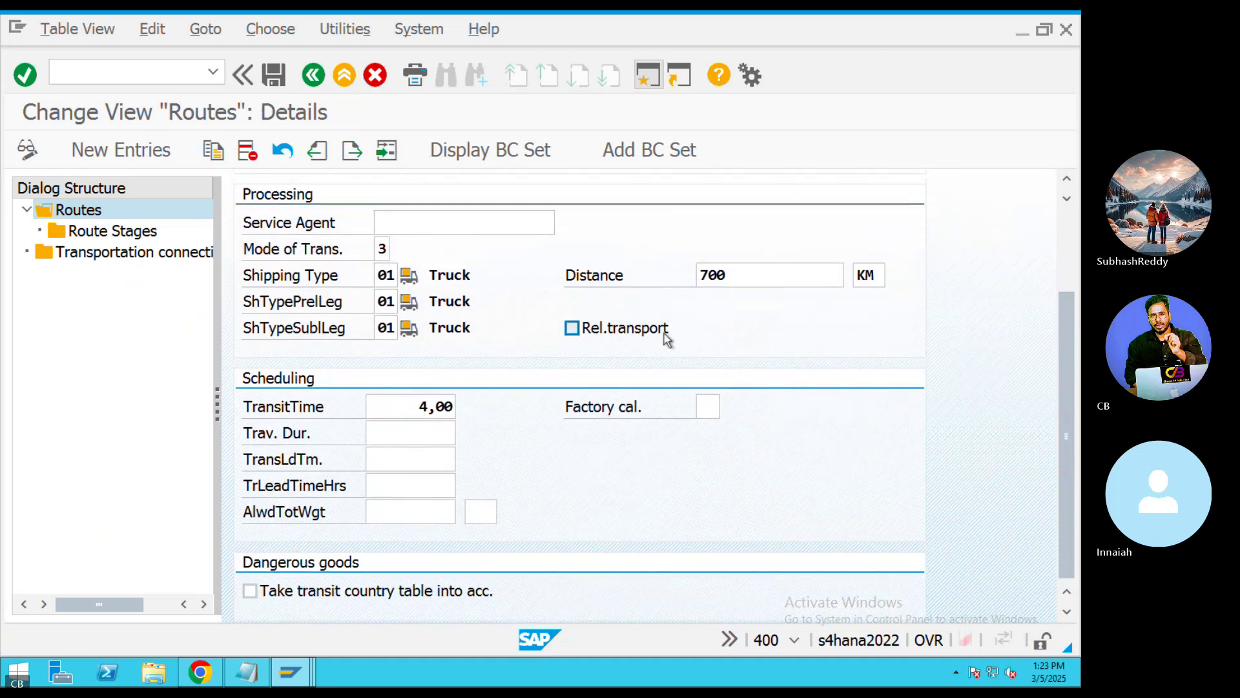
{"action": "scroll", "coordinate": [665, 341], "scroll_direction": "up", "scroll_amount": 5}
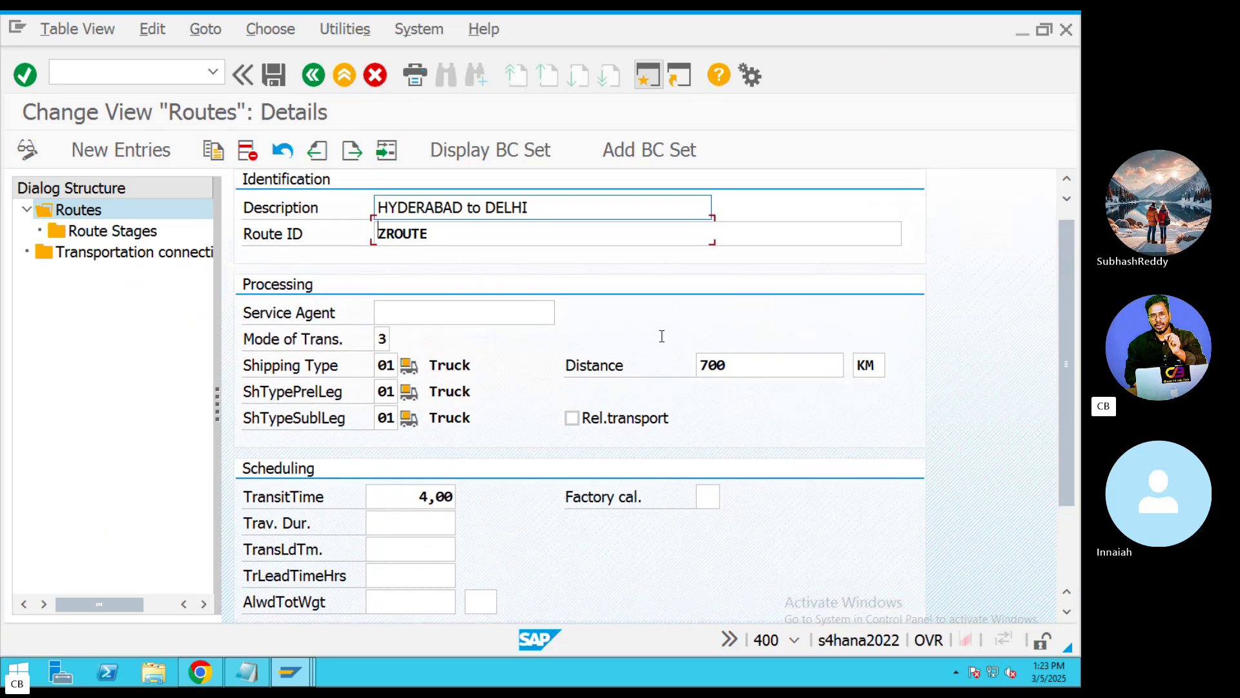
{"action": "left_click", "coordinate": [314, 75]}
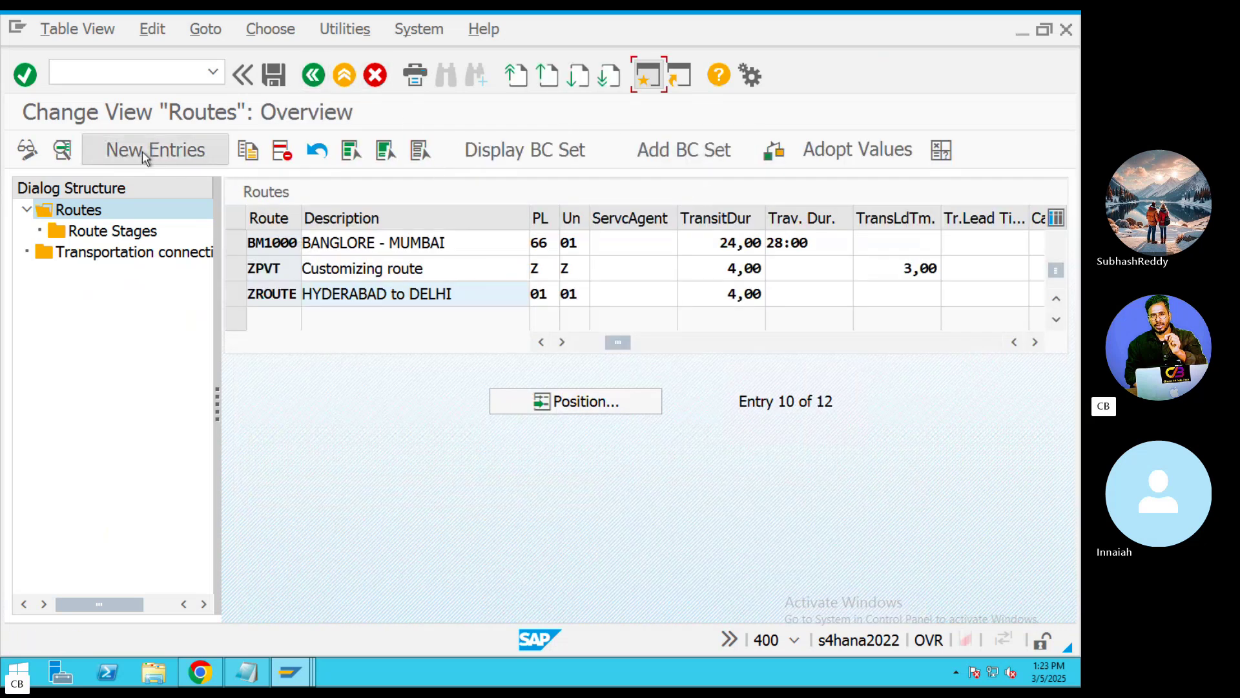
Create a new route entry ZREL4 with the description HYDERABAD to DELHI
{"action": "left_click", "coordinate": [143, 150]}
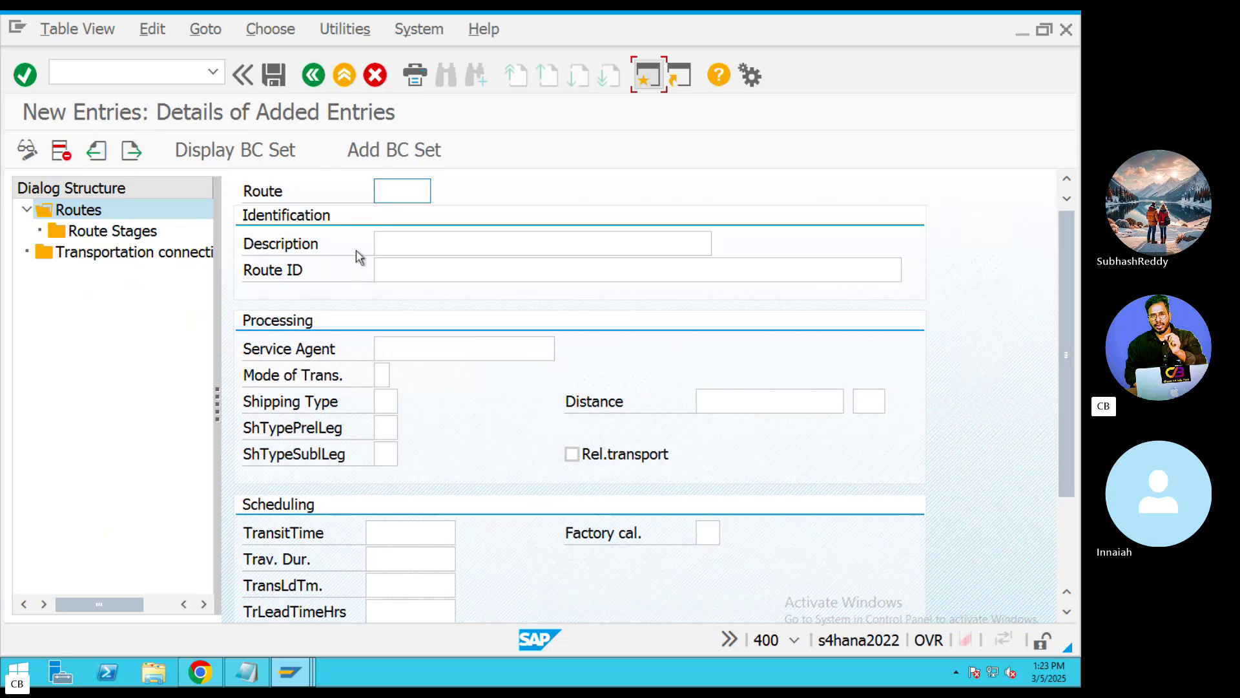
{"action": "left_click", "coordinate": [386, 194]}
{"action": "type", "text": "Z"}
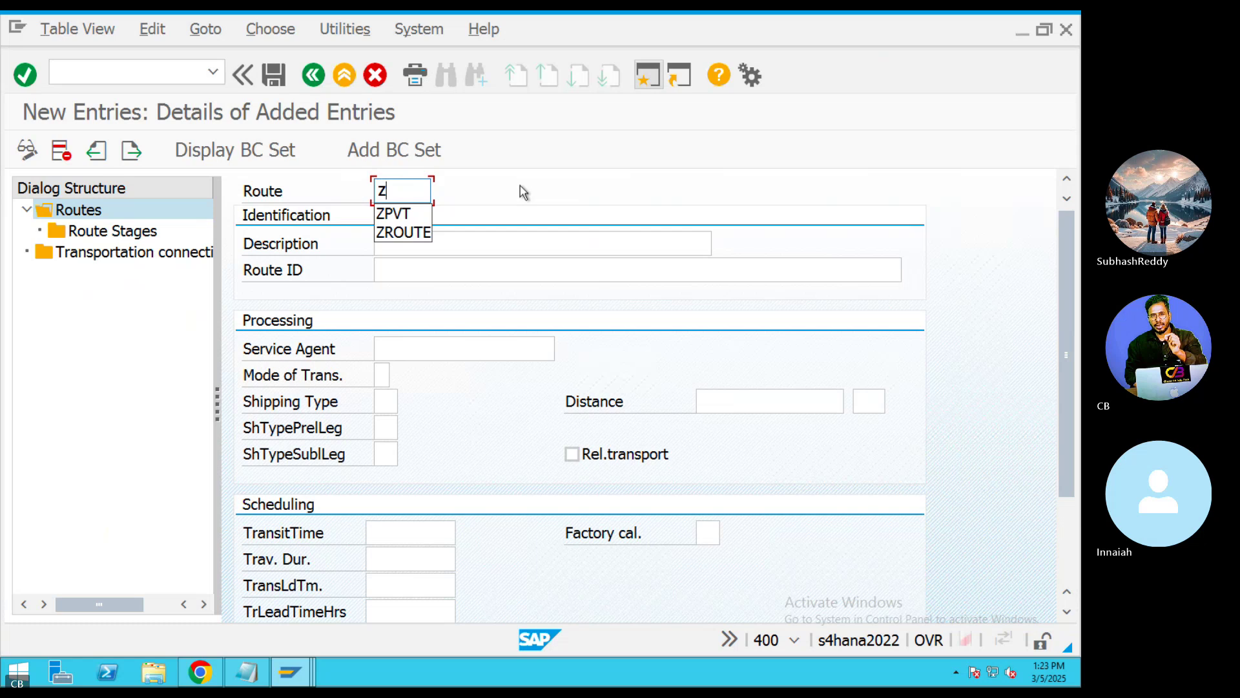
{"action": "type", "text": "REL"}
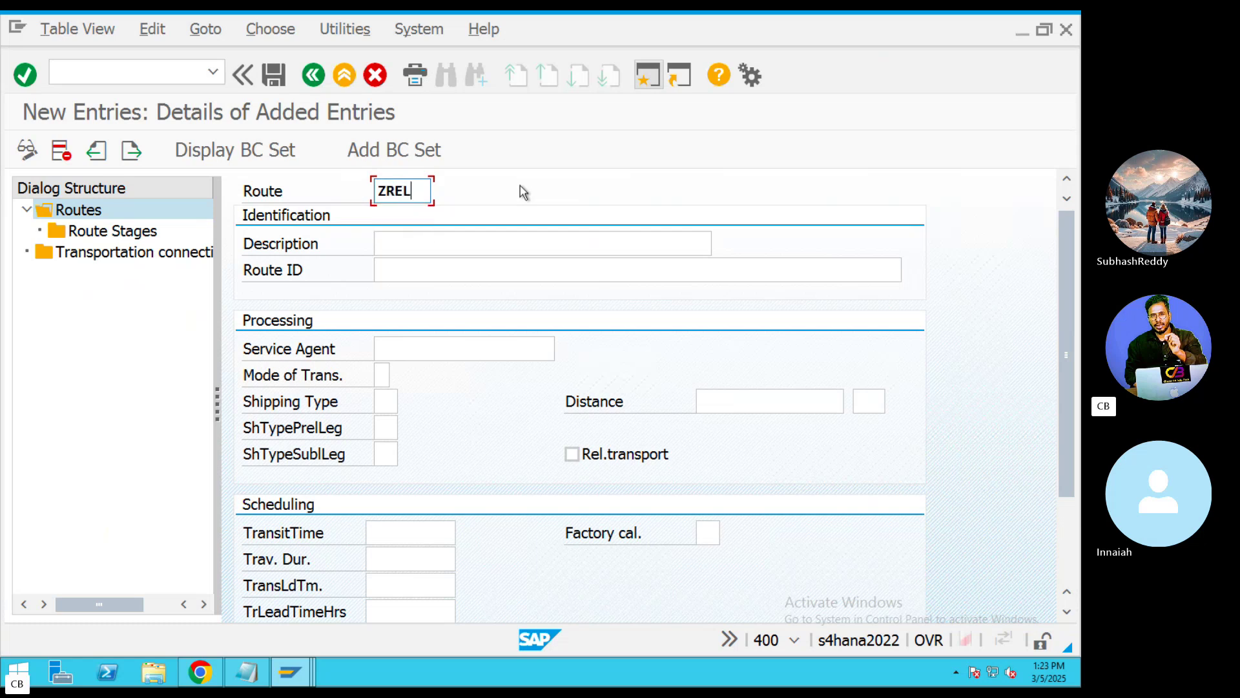
{"action": "type", "text": "4"}
{"action": "left_click", "coordinate": [457, 244]}
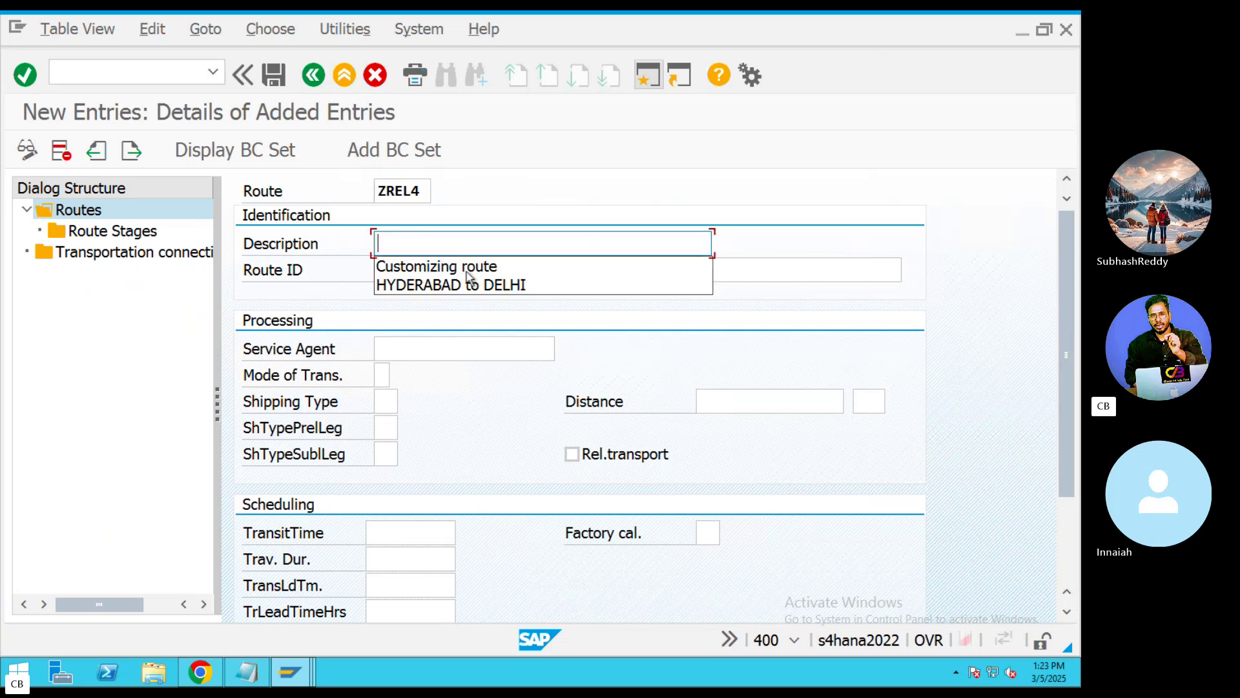
{"action": "left_click", "coordinate": [463, 287]}
Copy the route code ZREL4 into the new entry's Route ID
{"action": "left_click", "coordinate": [409, 274]}
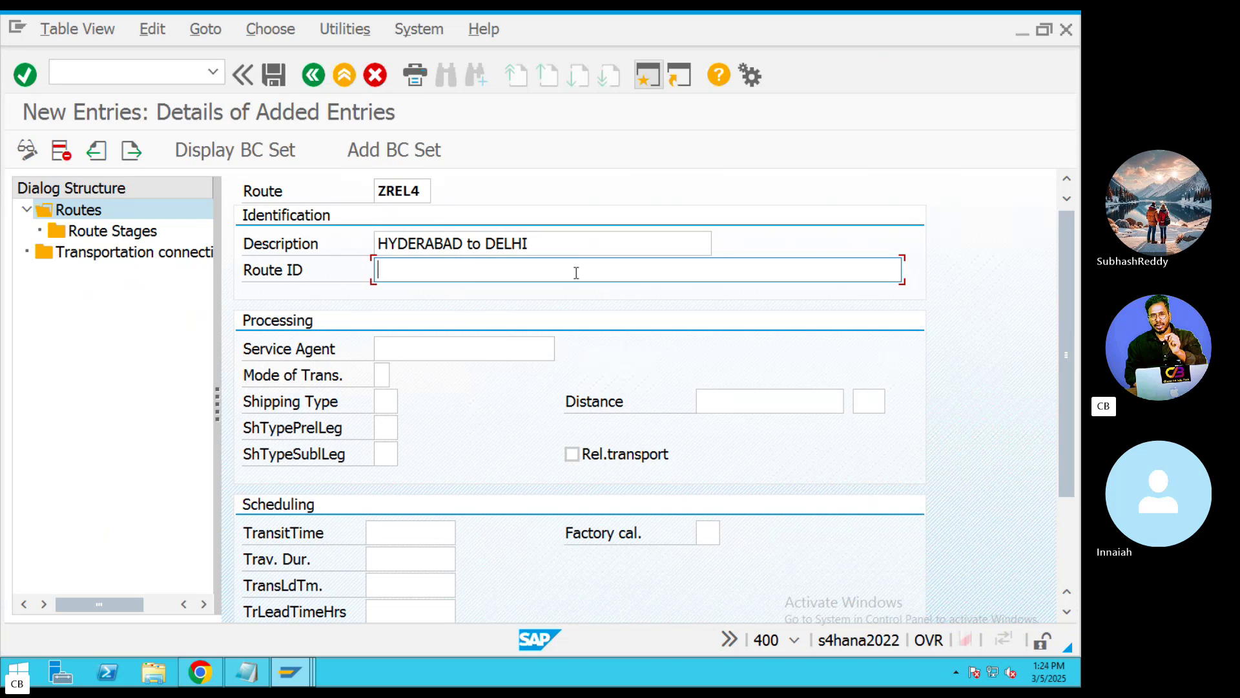
{"action": "left_click_drag", "start_coordinate": [424, 189], "coordinate": [355, 191]}
{"action": "key", "text": "ctrl+c"}
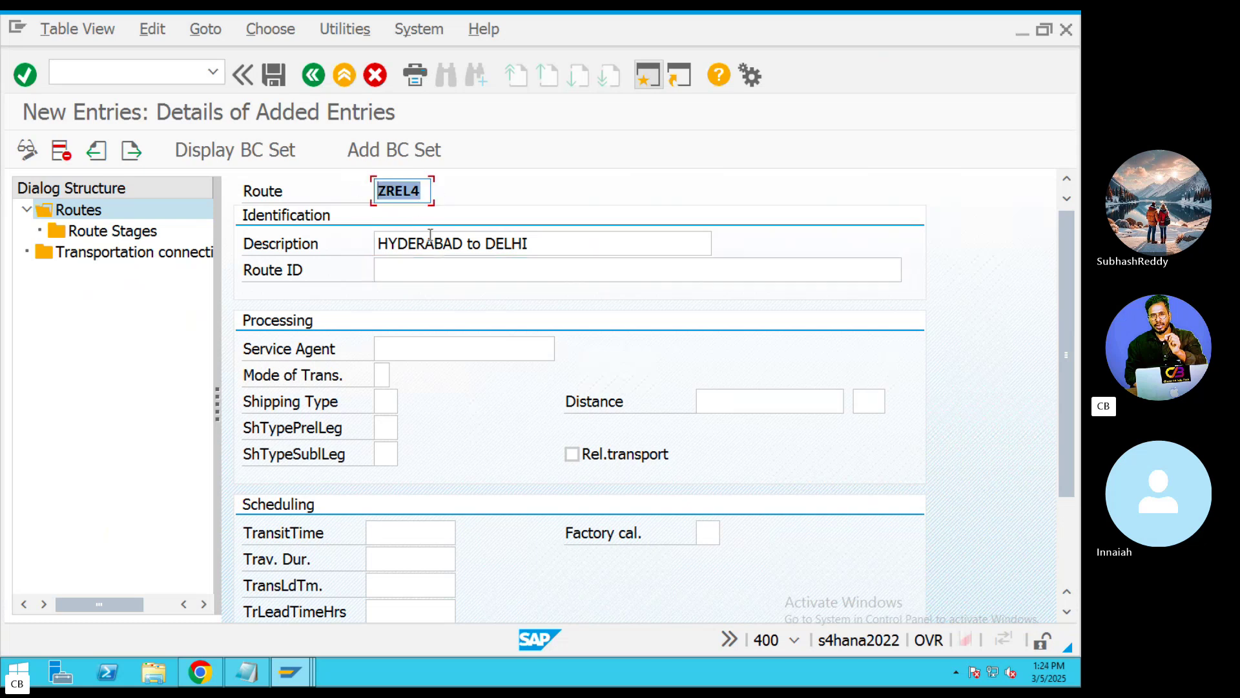
{"action": "left_click", "coordinate": [407, 268]}
{"action": "key", "text": "ctrl+v"}
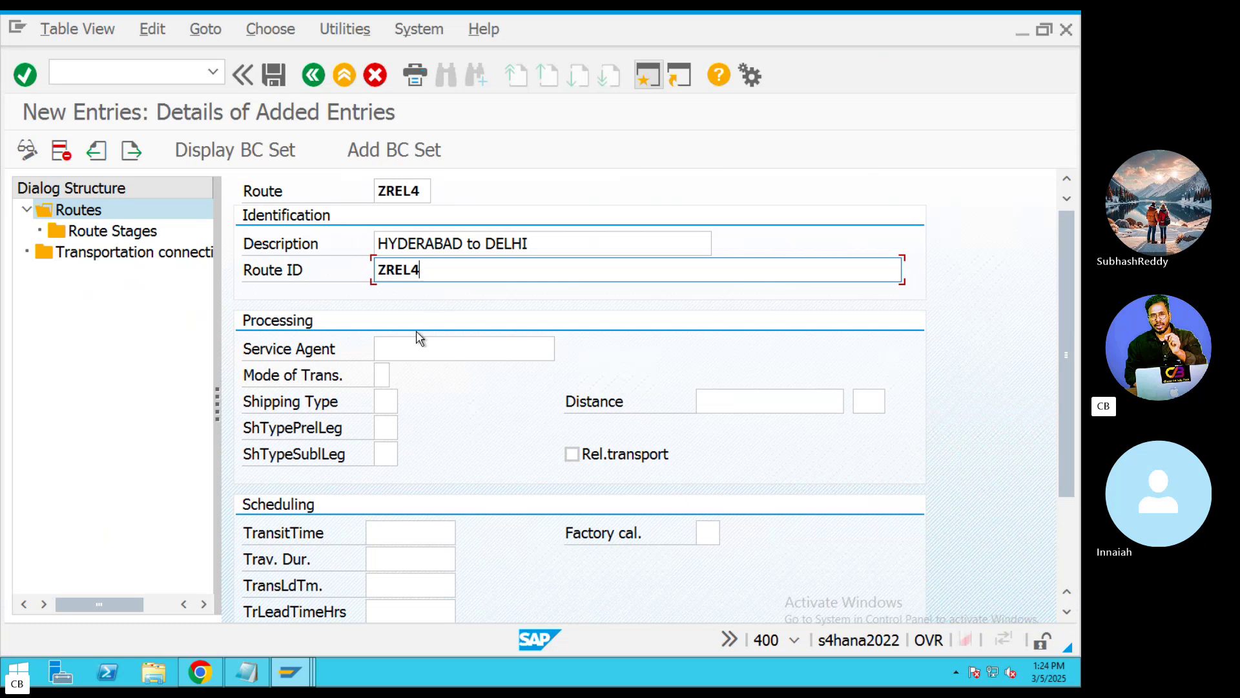
Search for service agents by company code REL4 and close the list without choosing a supplier
{"action": "left_click", "coordinate": [391, 352]}
{"action": "left_click", "coordinate": [555, 344]}
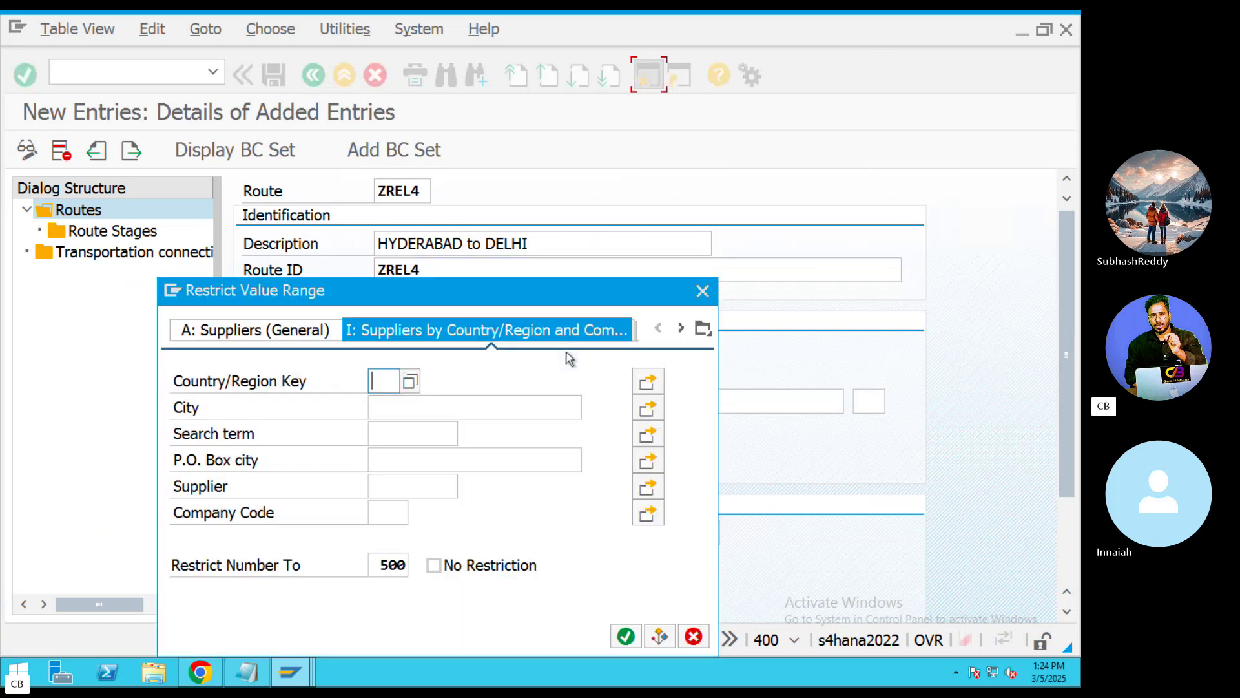
{"action": "left_click", "coordinate": [388, 513]}
{"action": "type", "text": "re"}
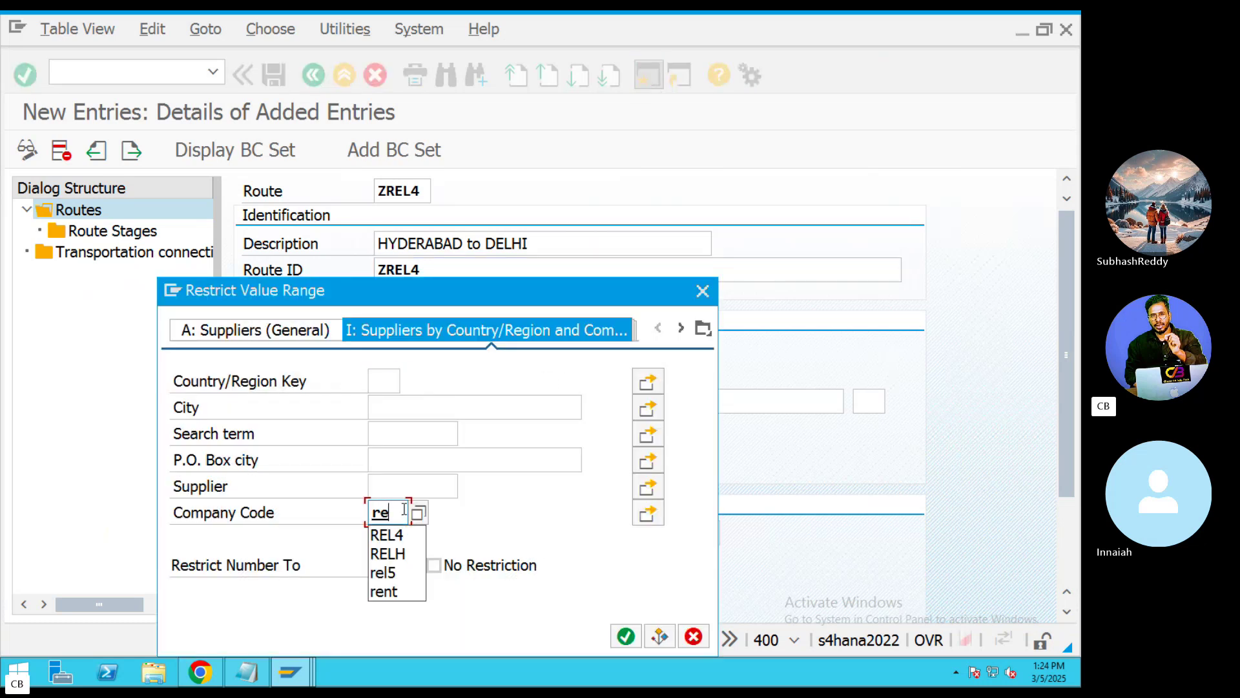
{"action": "type", "text": "l4"}
{"action": "key", "text": "Return"}
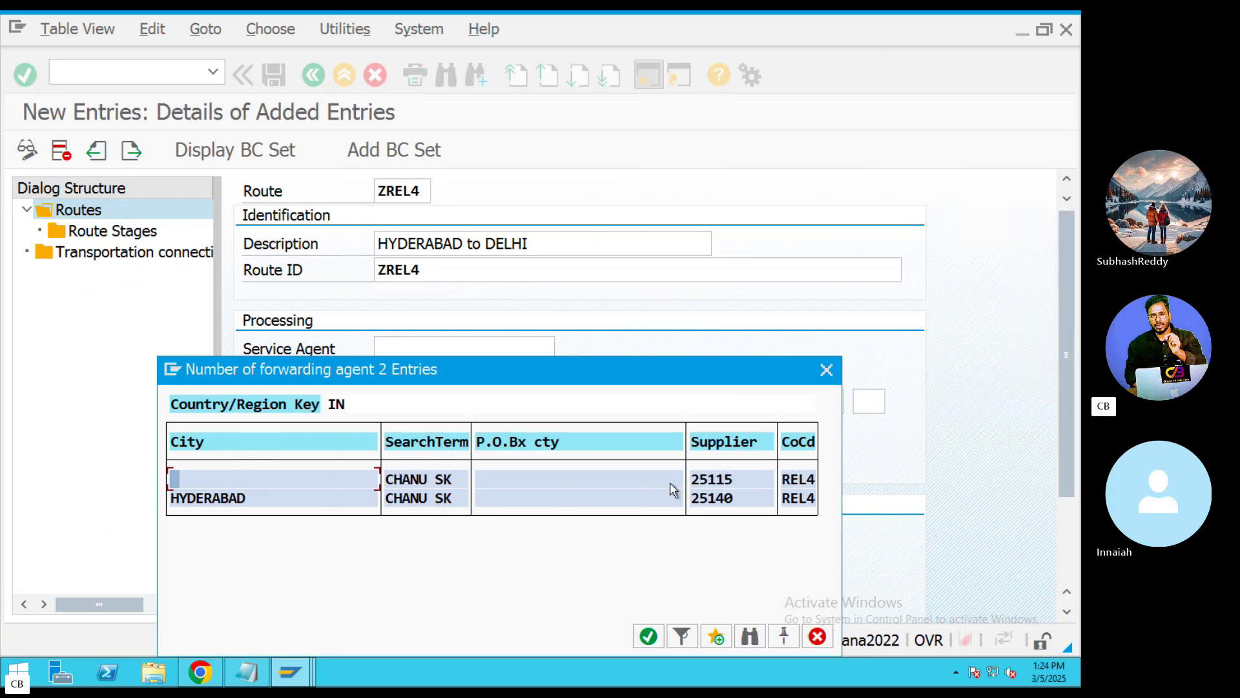
{"action": "left_click", "coordinate": [709, 481]}
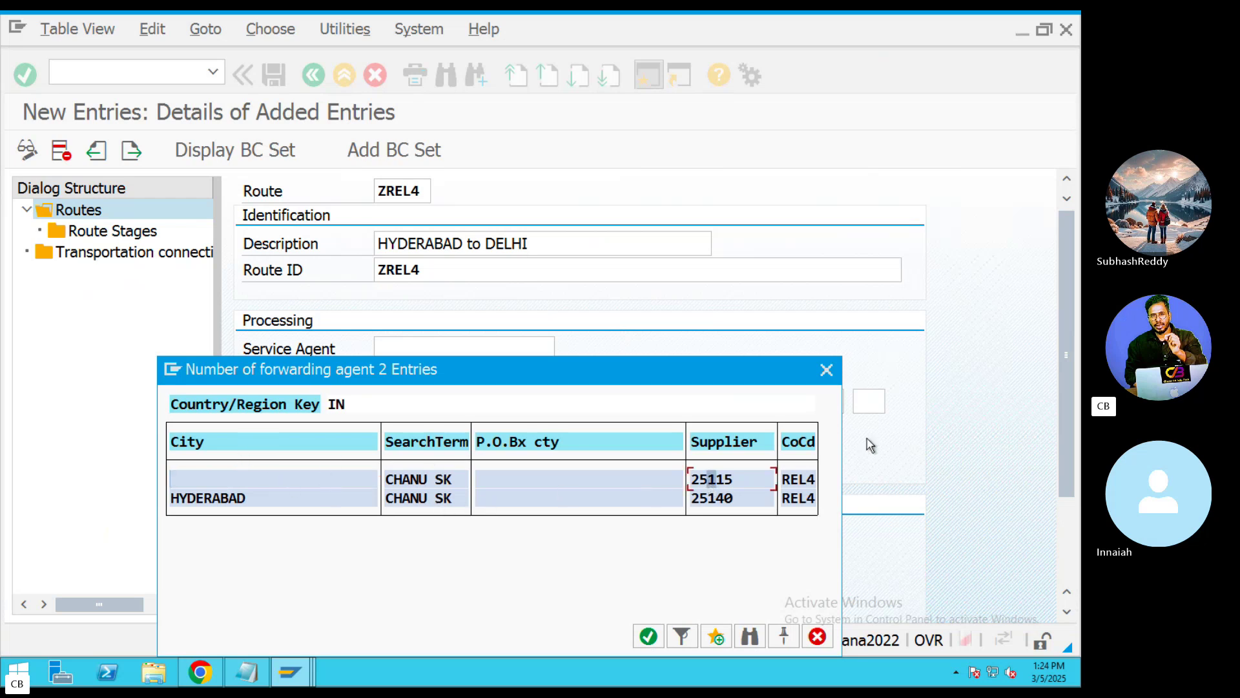
{"action": "left_click", "coordinate": [826, 370]}
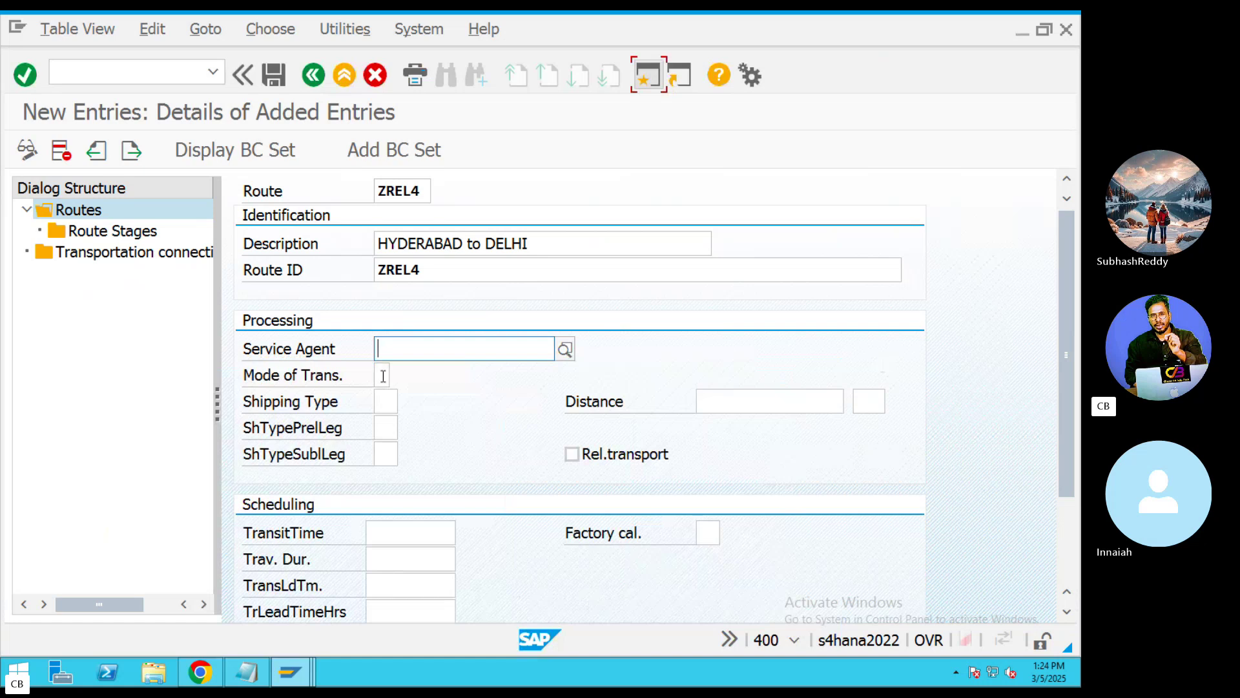
Browse the possible Mode of Transport values by country for the new route and close the list without choosing one
{"action": "left_click", "coordinate": [383, 376]}
{"action": "left_click", "coordinate": [396, 375]}
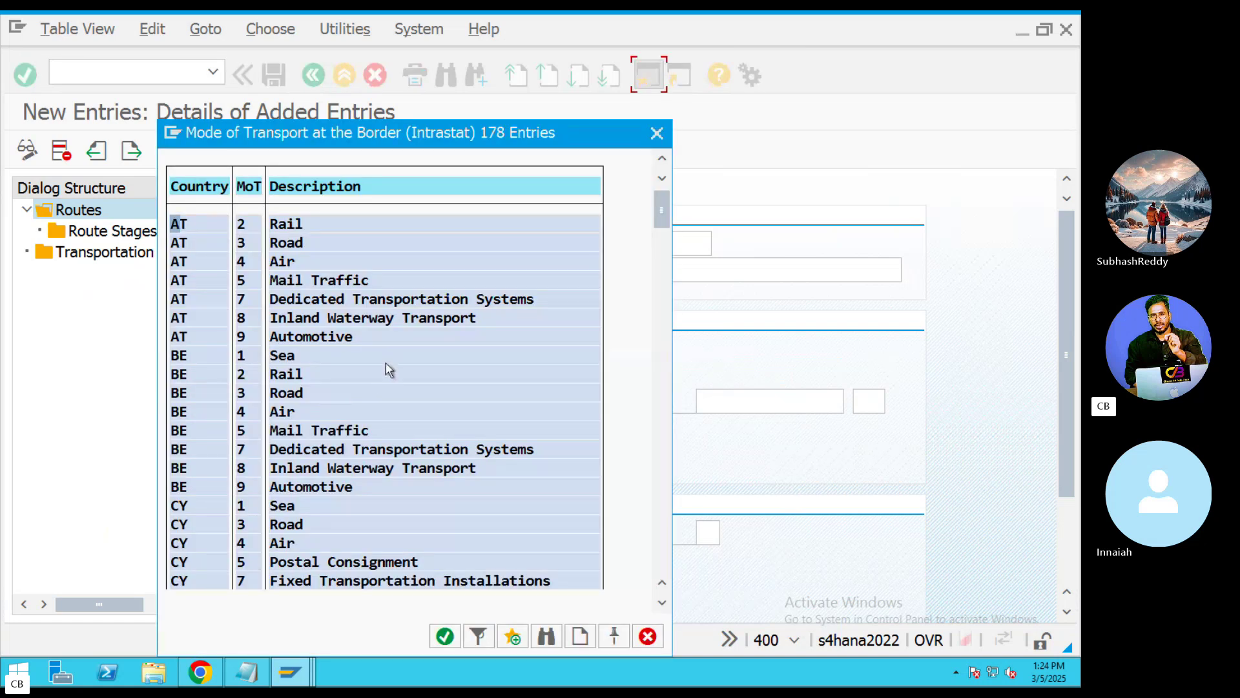
{"action": "left_click", "coordinate": [662, 507]}
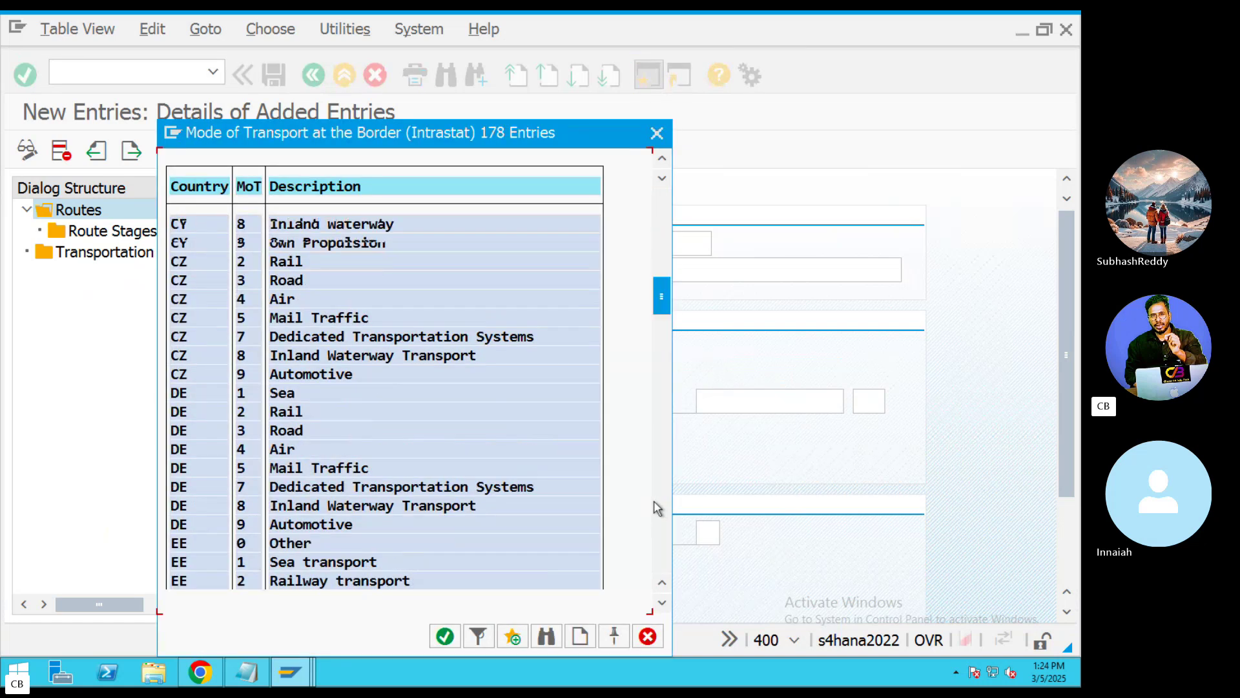
{"action": "left_click", "coordinate": [662, 507]}
{"action": "left_click", "coordinate": [662, 507]}
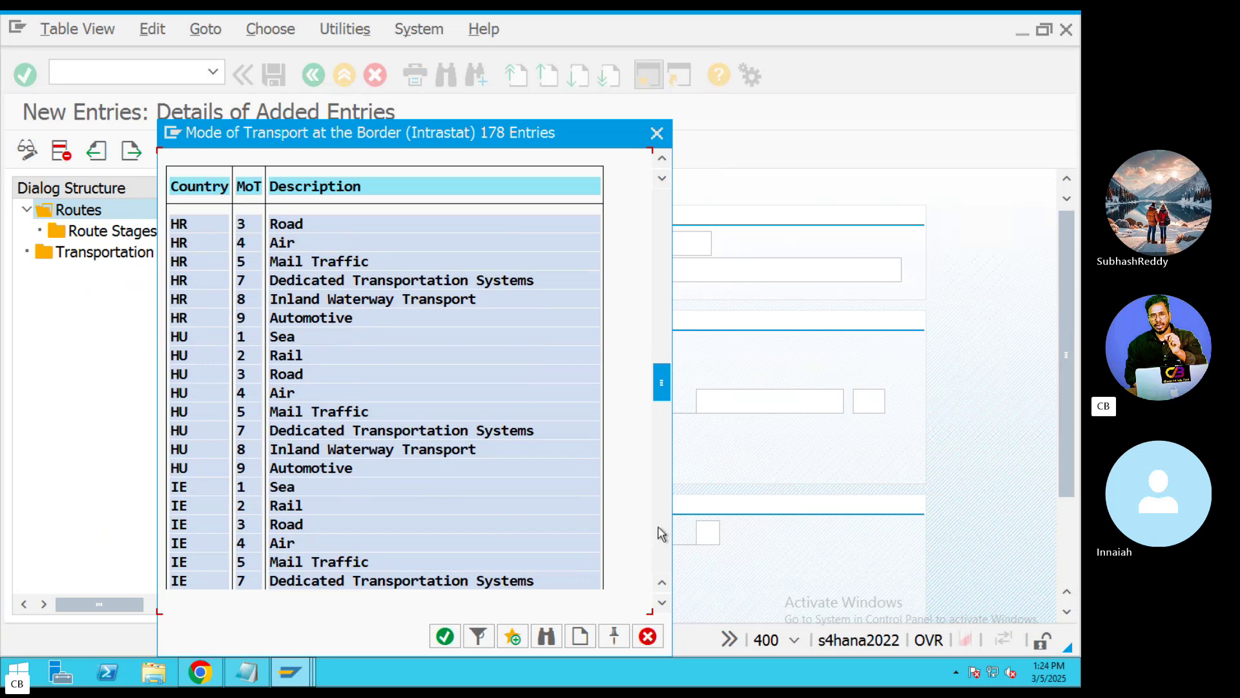
{"action": "left_click", "coordinate": [660, 527]}
{"action": "left_click", "coordinate": [661, 528]}
{"action": "left_click", "coordinate": [661, 528]}
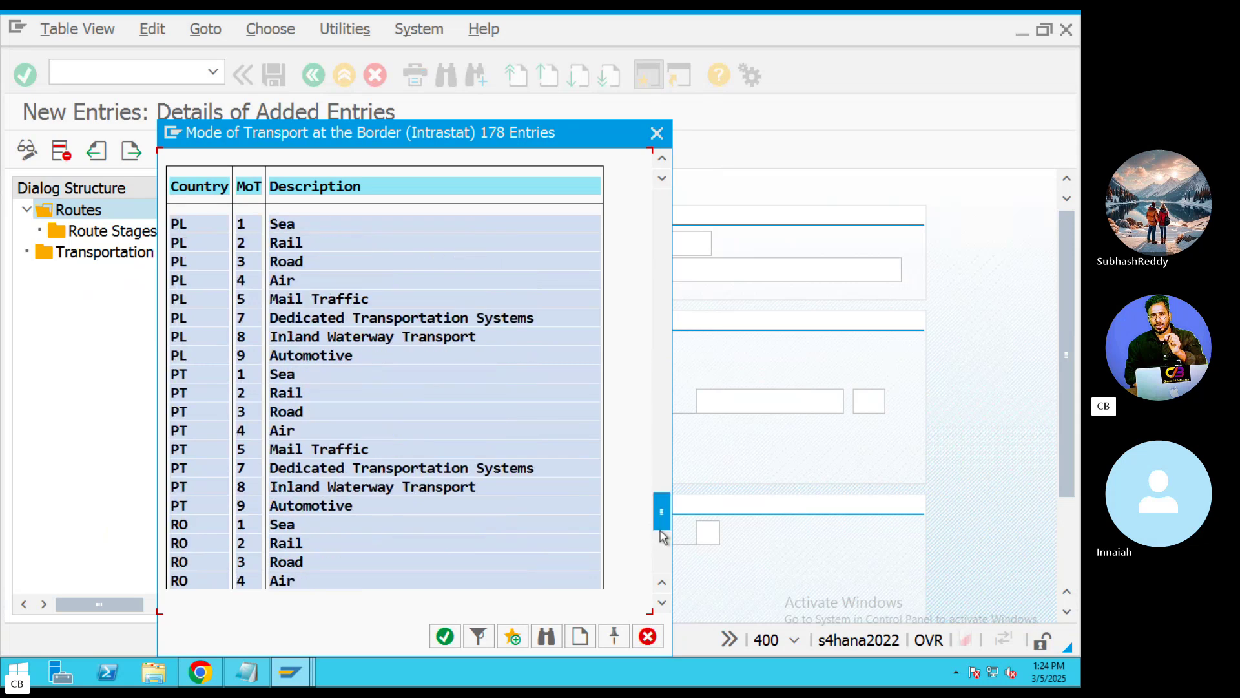
{"action": "left_click", "coordinate": [662, 550]}
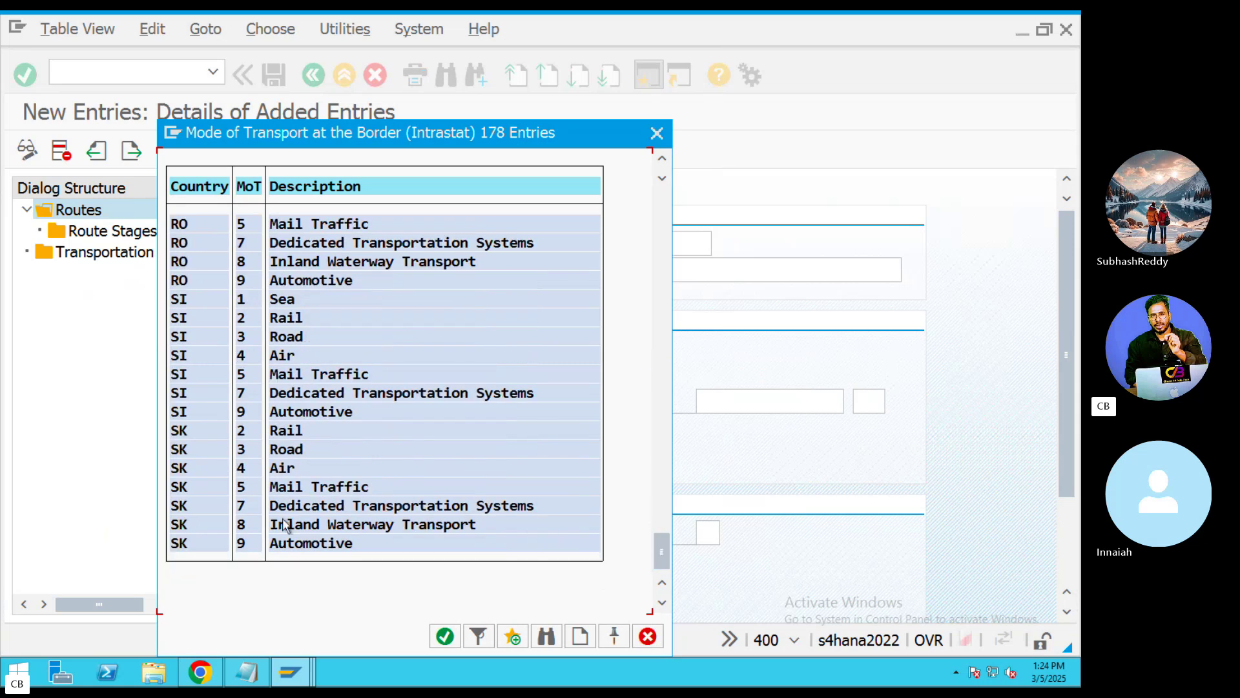
{"action": "scroll", "coordinate": [217, 533], "scroll_direction": "up", "scroll_amount": 5}
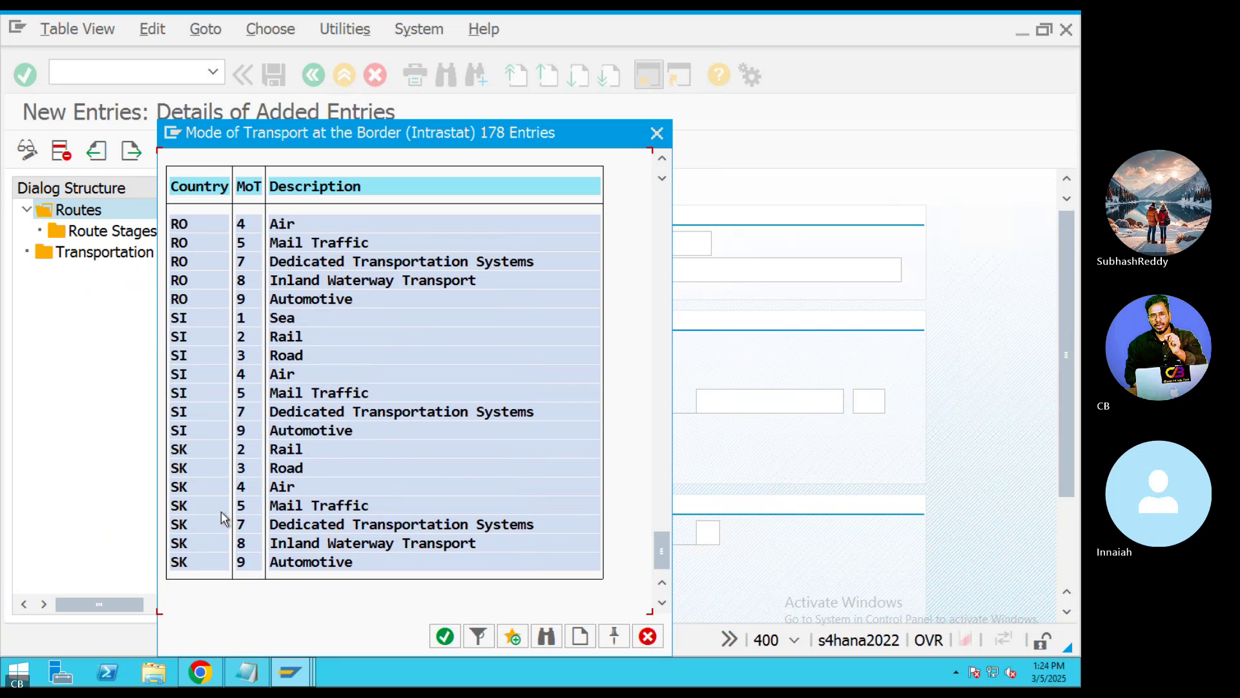
{"action": "scroll", "coordinate": [221, 517], "scroll_direction": "up", "scroll_amount": 5}
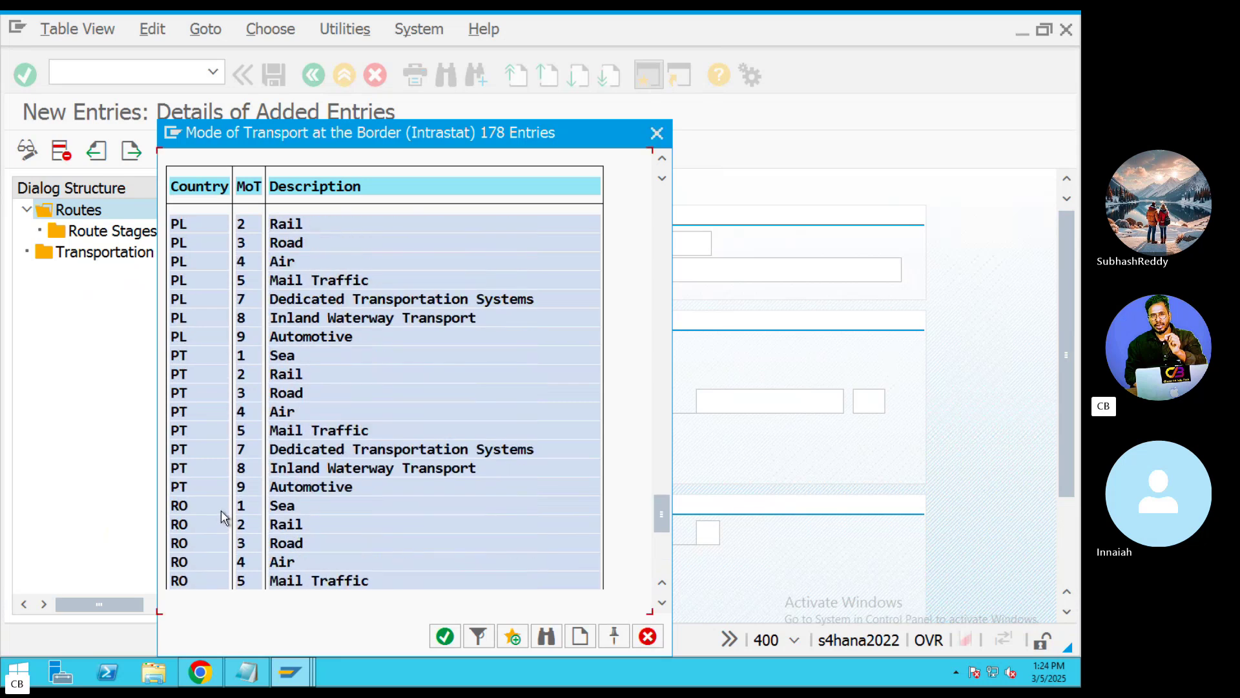
{"action": "scroll", "coordinate": [223, 512], "scroll_direction": "up", "scroll_amount": 5}
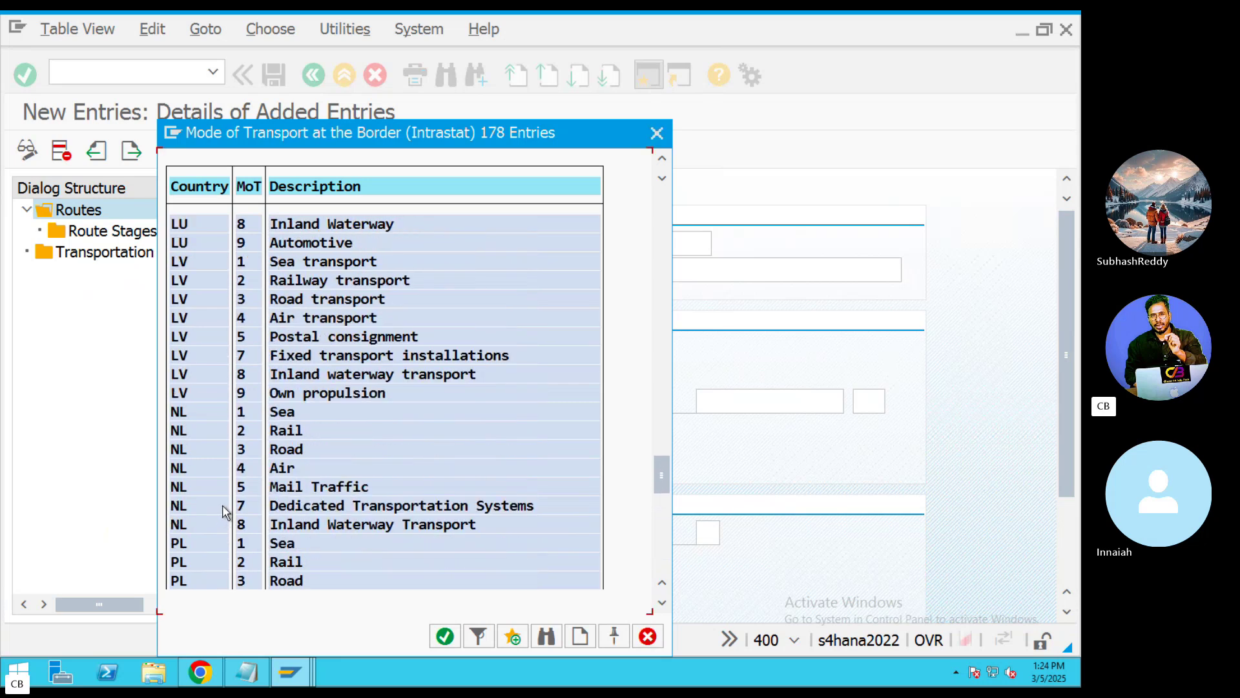
{"action": "scroll", "coordinate": [224, 513], "scroll_direction": "up", "scroll_amount": 5}
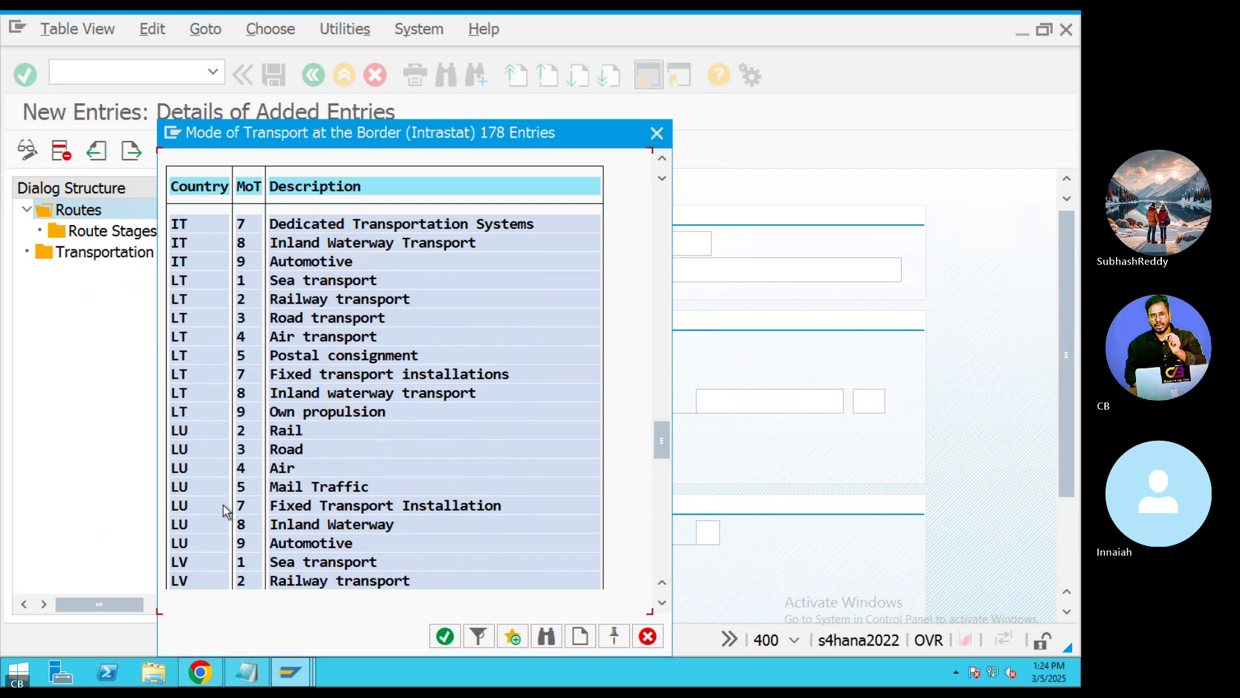
{"action": "scroll", "coordinate": [227, 510], "scroll_direction": "up", "scroll_amount": 3}
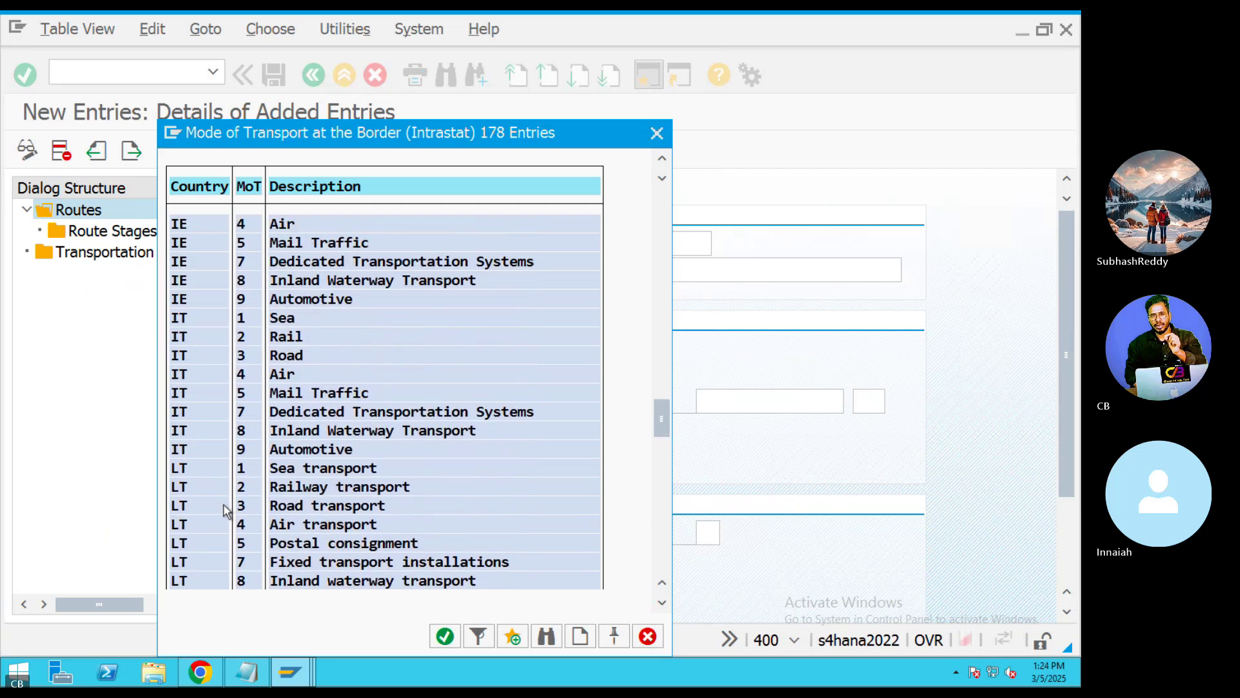
{"action": "scroll", "coordinate": [227, 510], "scroll_direction": "down", "scroll_amount": 5}
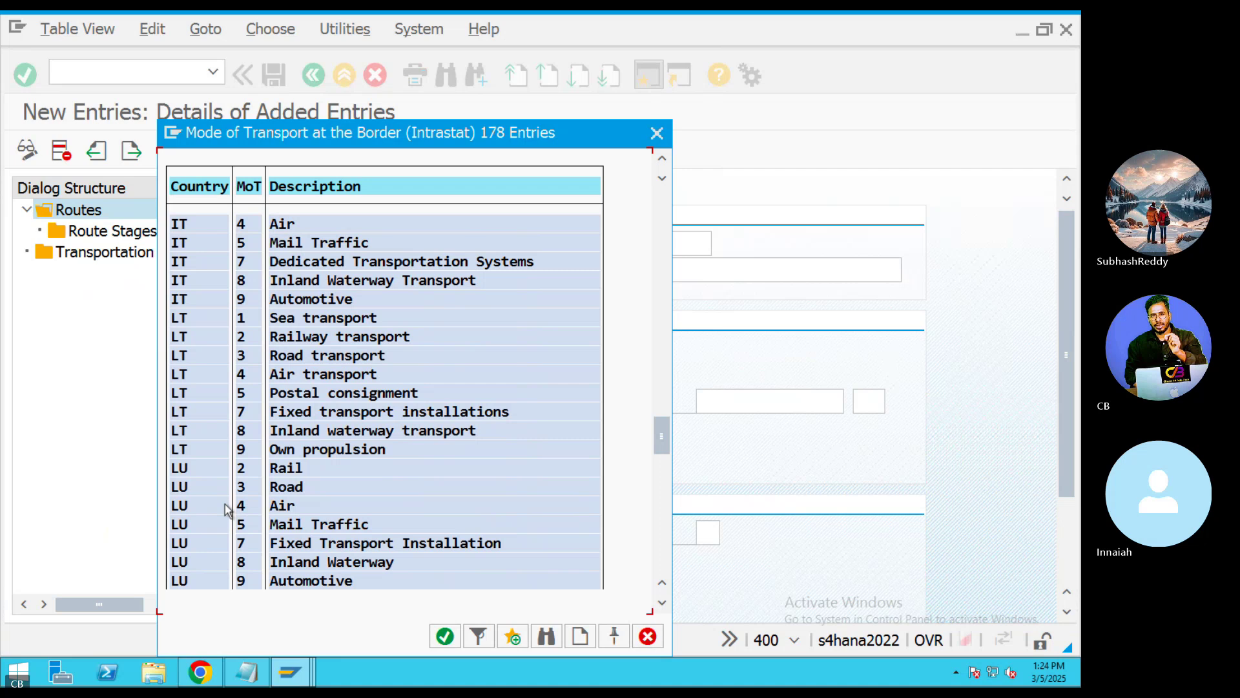
{"action": "scroll", "coordinate": [228, 511], "scroll_direction": "down", "scroll_amount": 2}
{"action": "scroll", "coordinate": [227, 511], "scroll_direction": "up", "scroll_amount": 2}
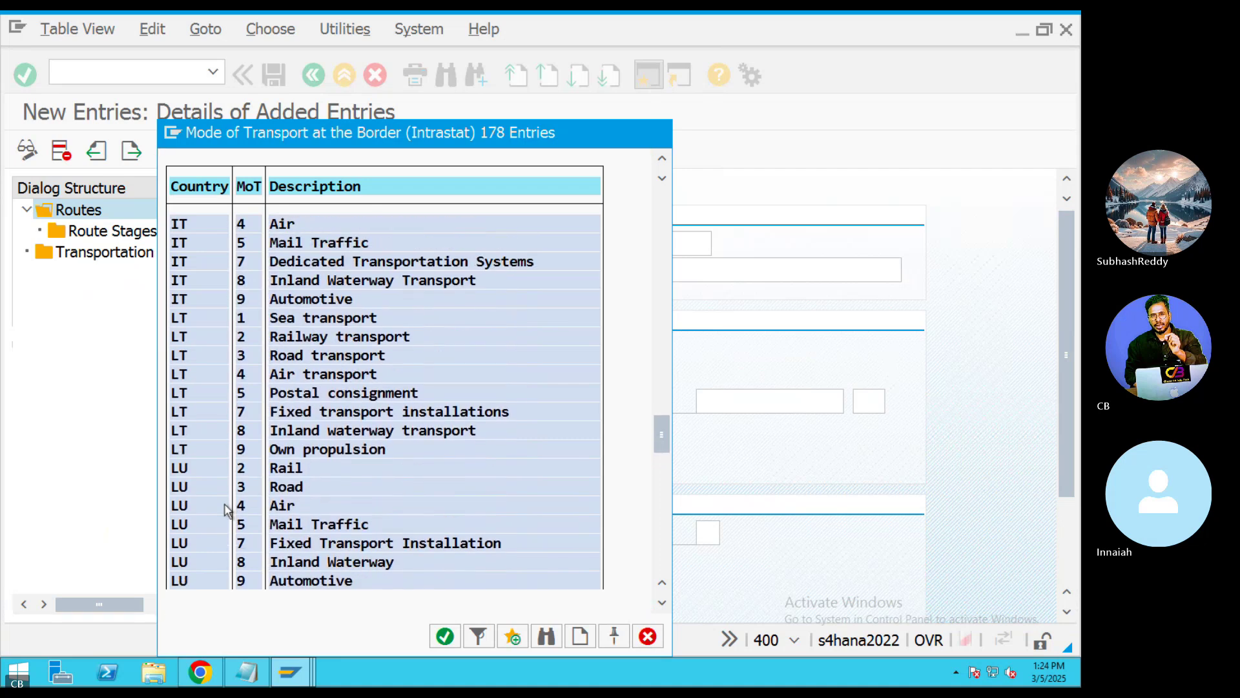
{"action": "scroll", "coordinate": [228, 510], "scroll_direction": "up", "scroll_amount": 5}
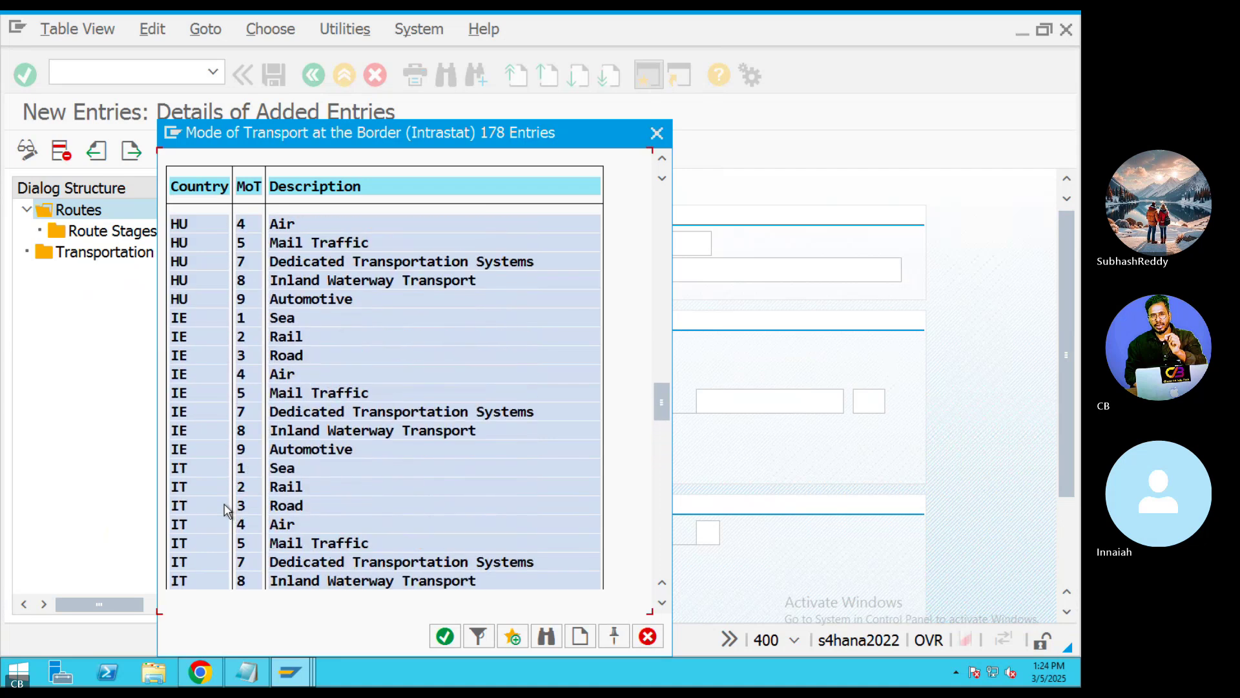
{"action": "scroll", "coordinate": [228, 511], "scroll_direction": "up", "scroll_amount": 4}
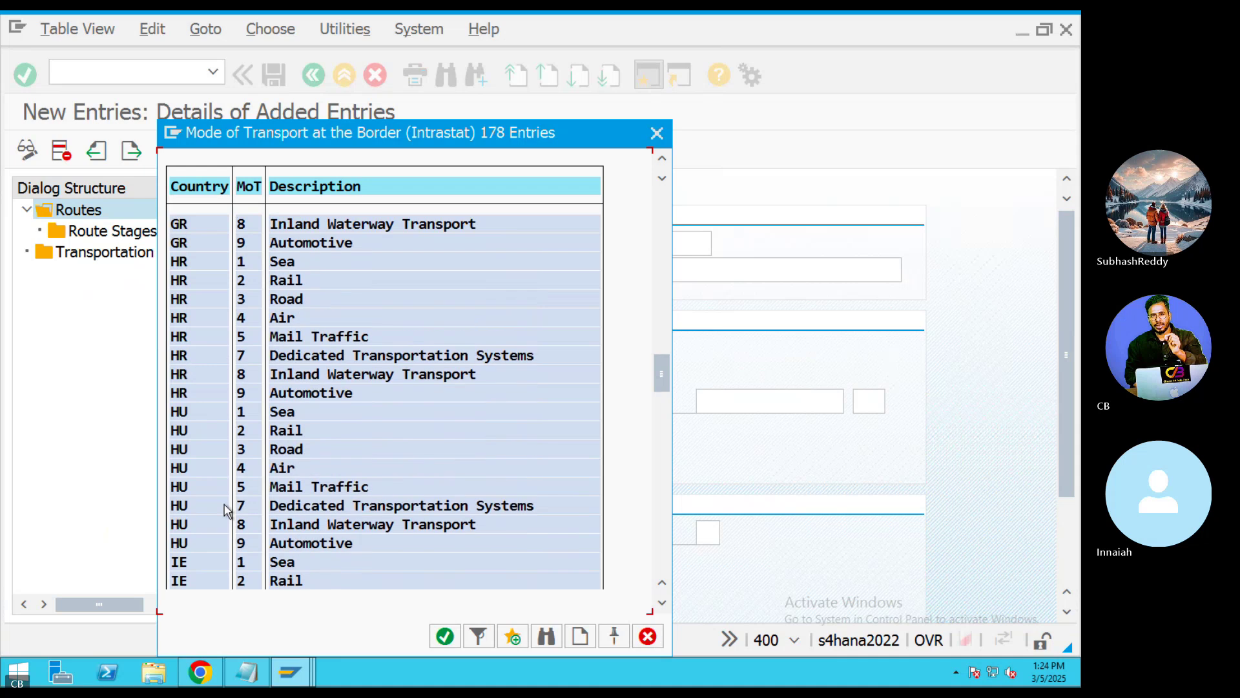
{"action": "scroll", "coordinate": [227, 511], "scroll_direction": "up", "scroll_amount": 5}
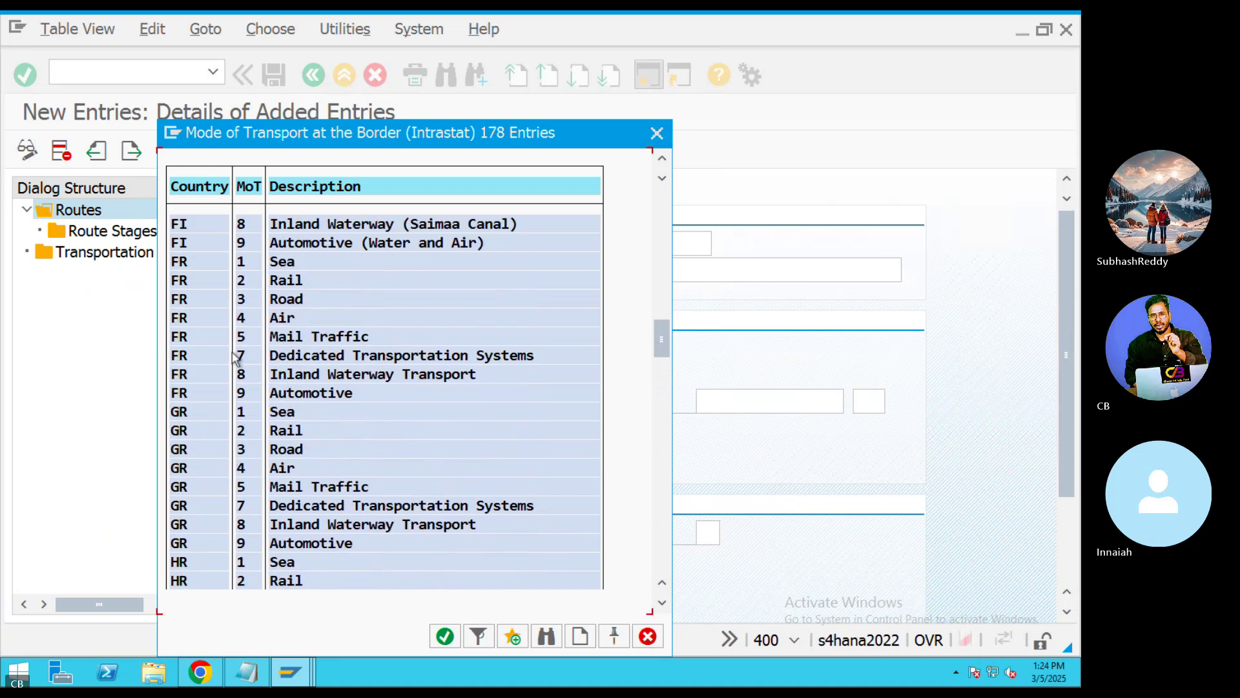
{"action": "scroll", "coordinate": [234, 357], "scroll_direction": "up", "scroll_amount": 7}
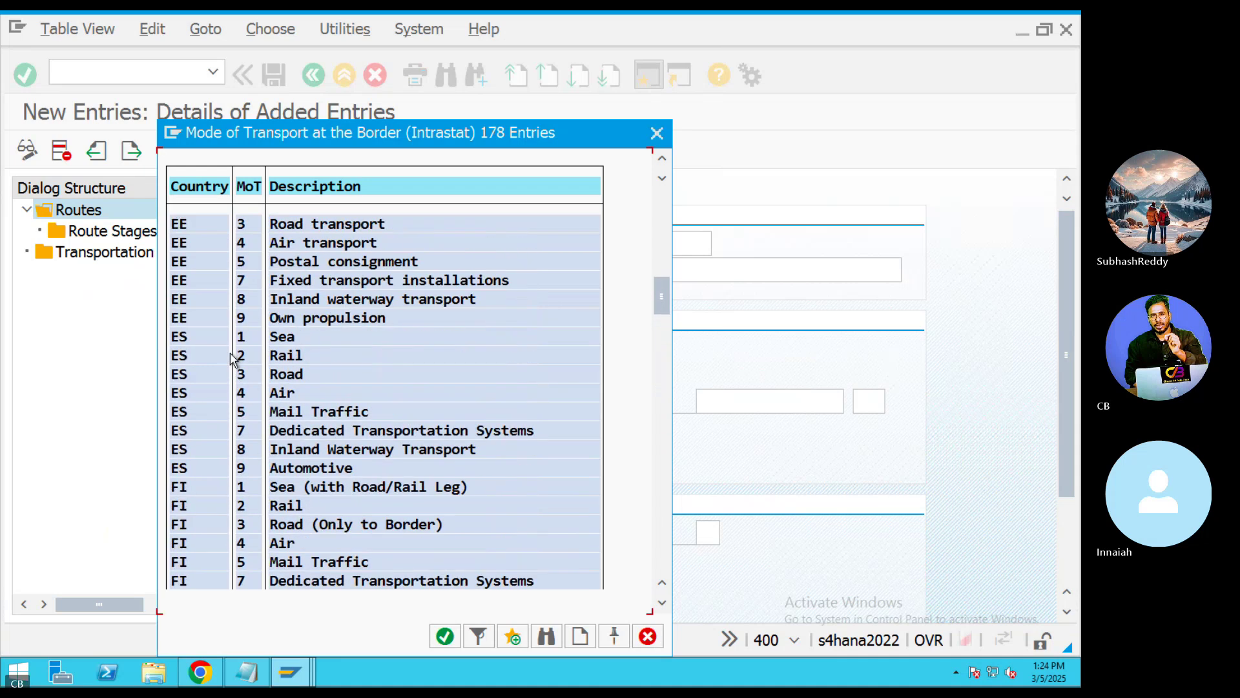
{"action": "scroll", "coordinate": [233, 357], "scroll_direction": "up", "scroll_amount": 2}
{"action": "left_click", "coordinate": [655, 132]}
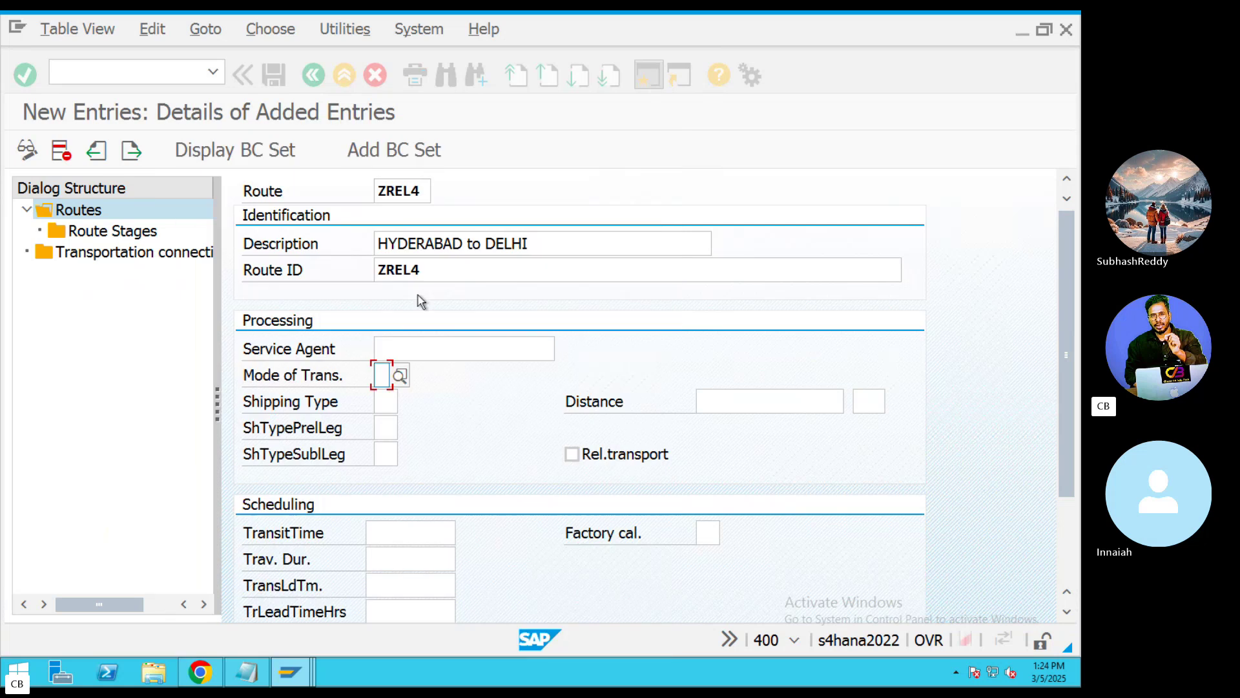
Set the new route's shipping type to 01 (Truck)
{"action": "left_click", "coordinate": [386, 403]}
{"action": "left_click", "coordinate": [407, 402]}
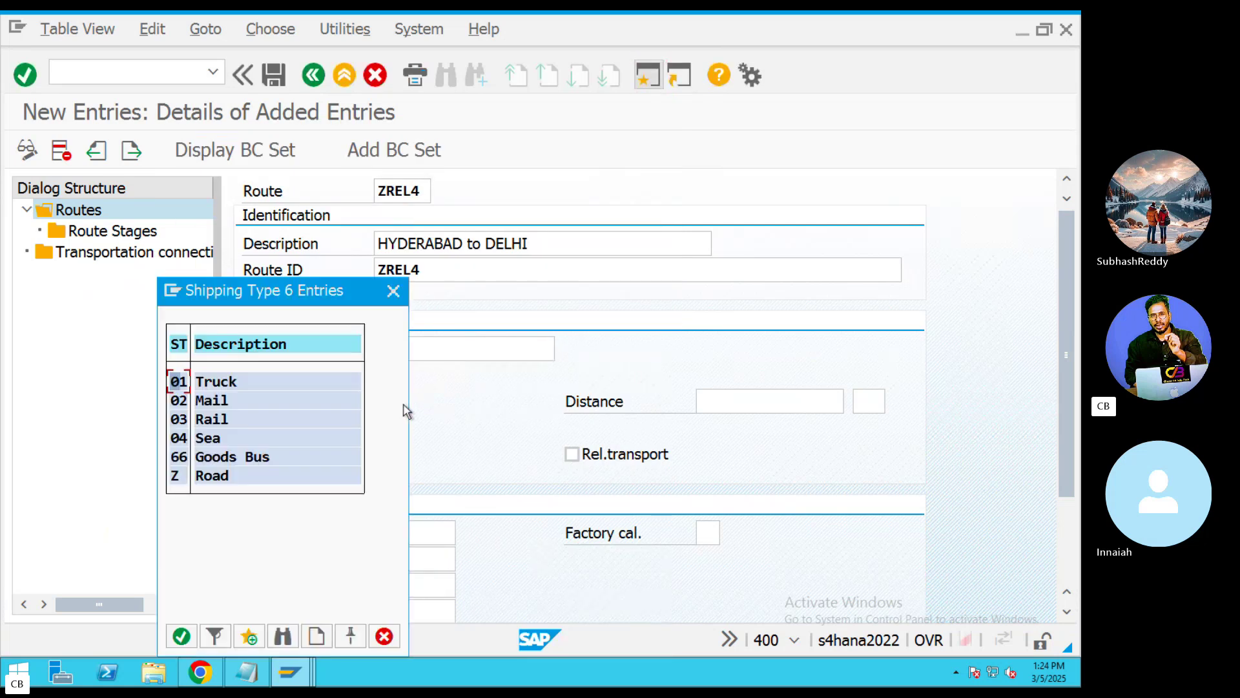
{"action": "double_click", "coordinate": [213, 386]}
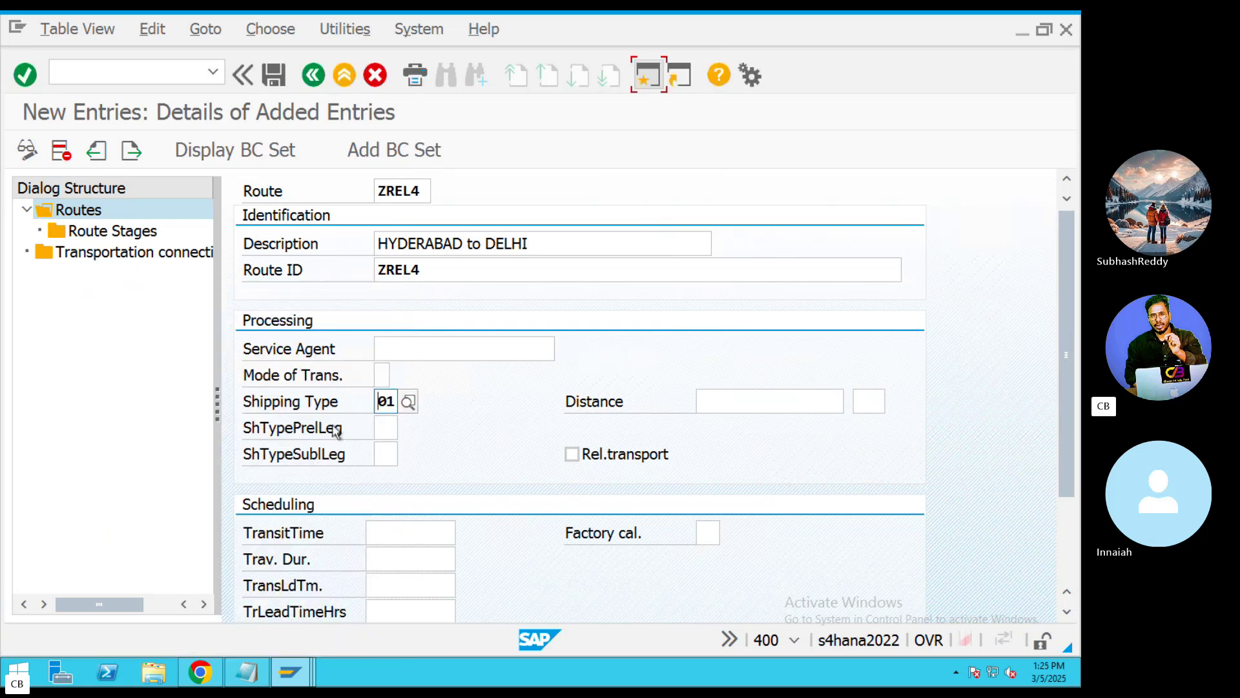
{"action": "left_click", "coordinate": [407, 402]}
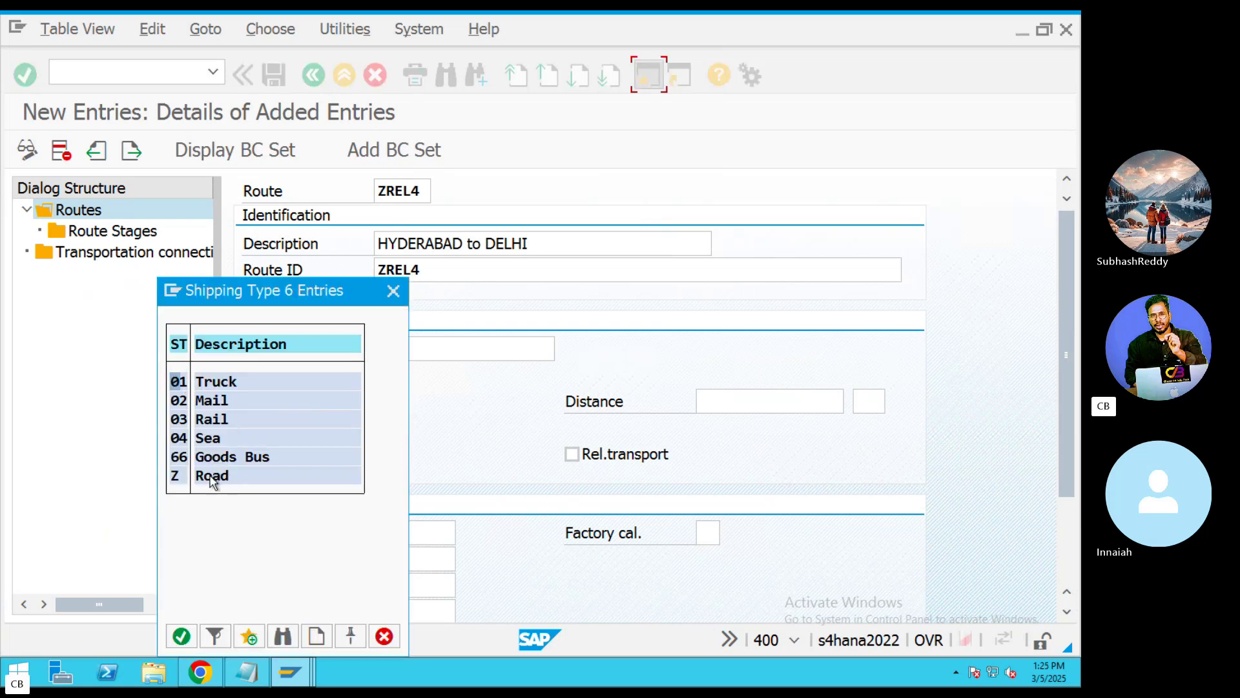
{"action": "left_click", "coordinate": [218, 382]}
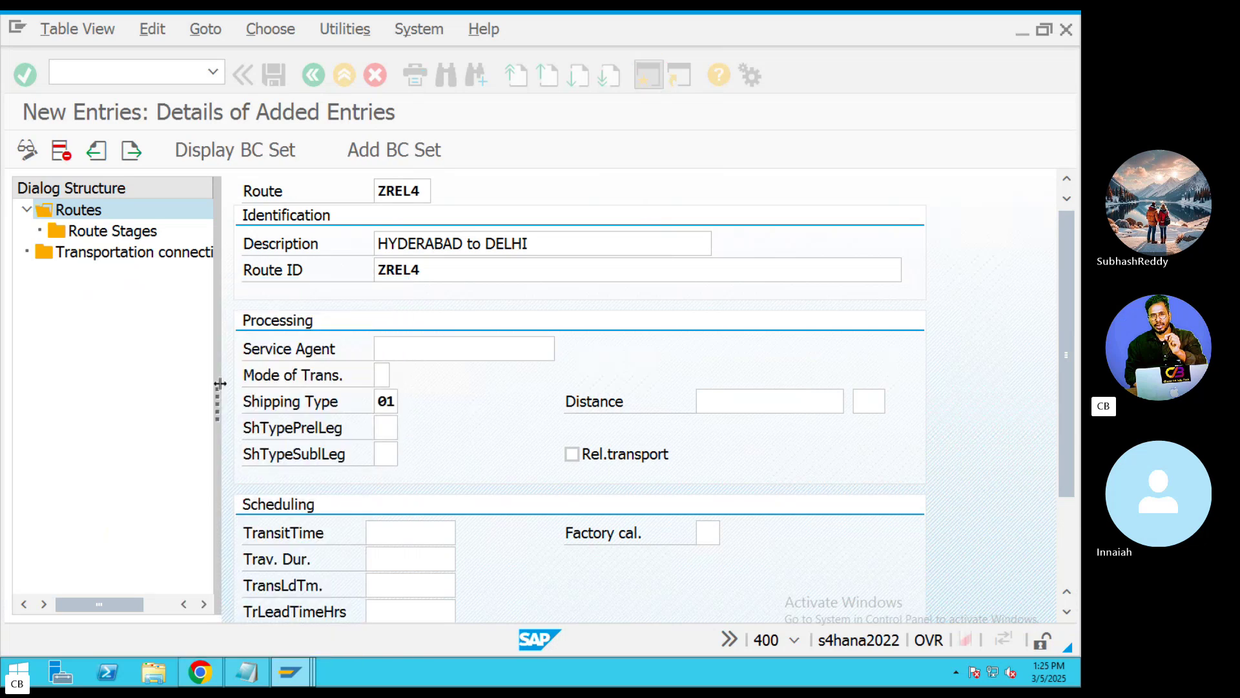
Browse the shipping types offered for the preliminary leg and close the list without choosing one
{"action": "left_click", "coordinate": [390, 433]}
{"action": "left_click", "coordinate": [408, 429]}
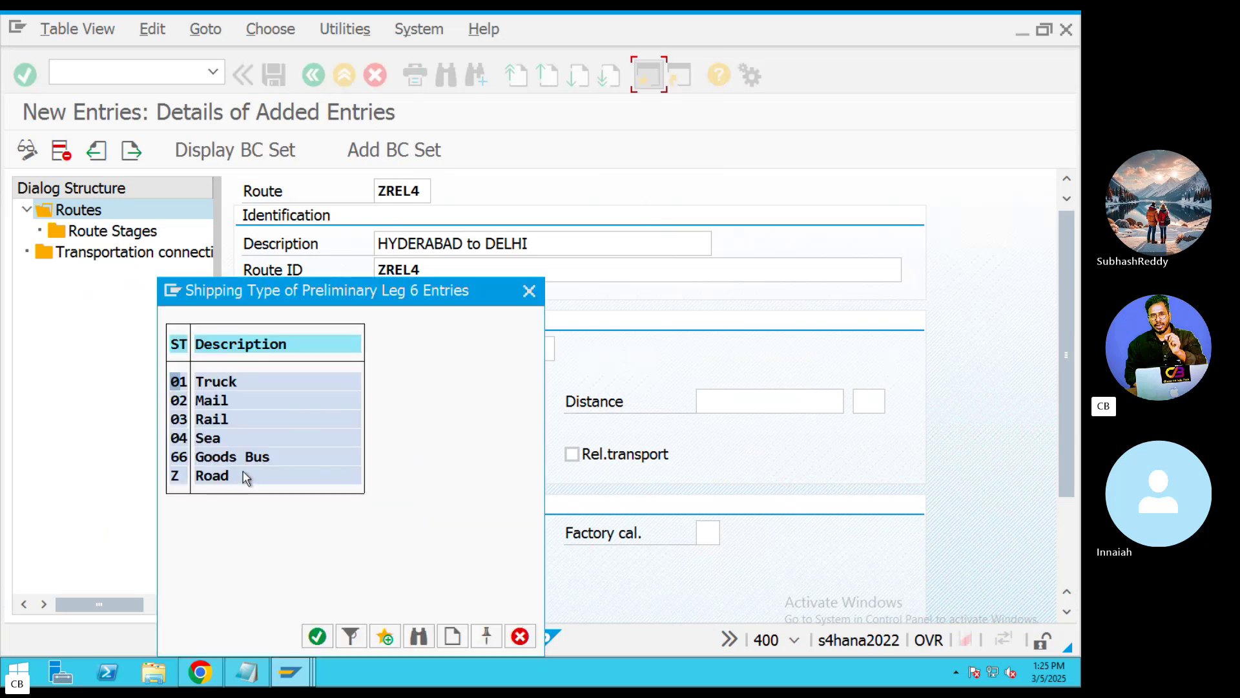
{"action": "left_click", "coordinate": [529, 291]}
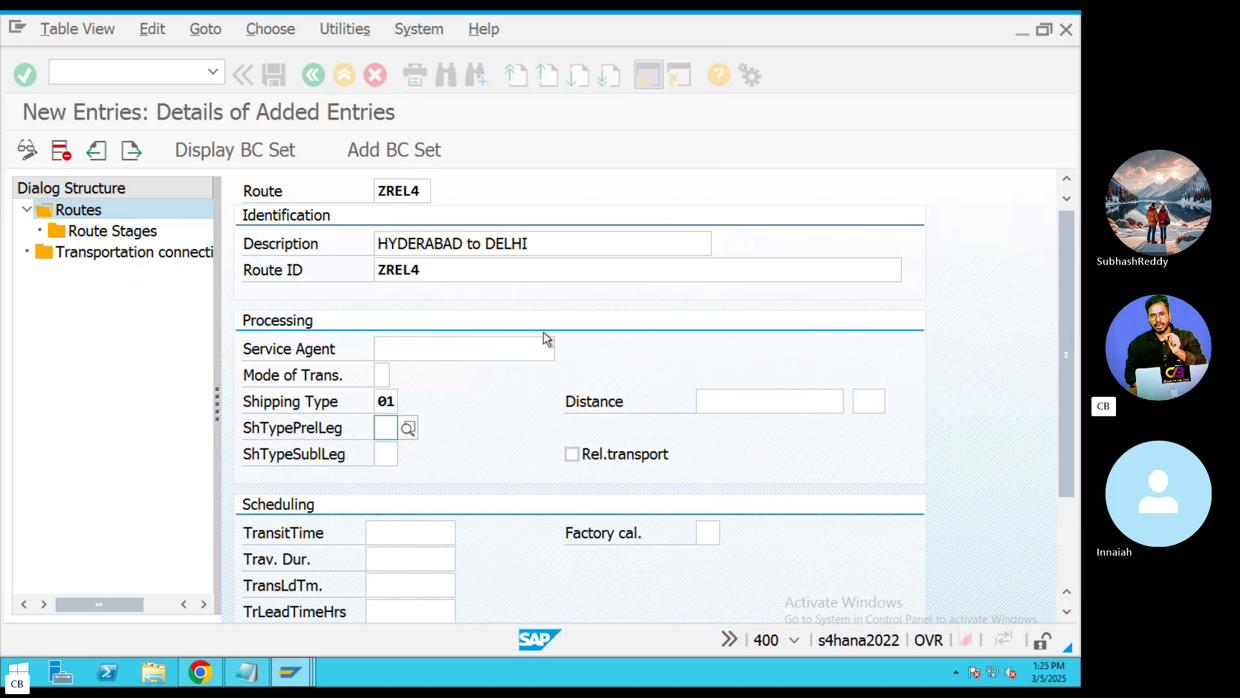
Reopen the list of main shipping types and select 01 (Truck) again for the route
{"action": "left_click", "coordinate": [405, 410]}
{"action": "left_click", "coordinate": [408, 401]}
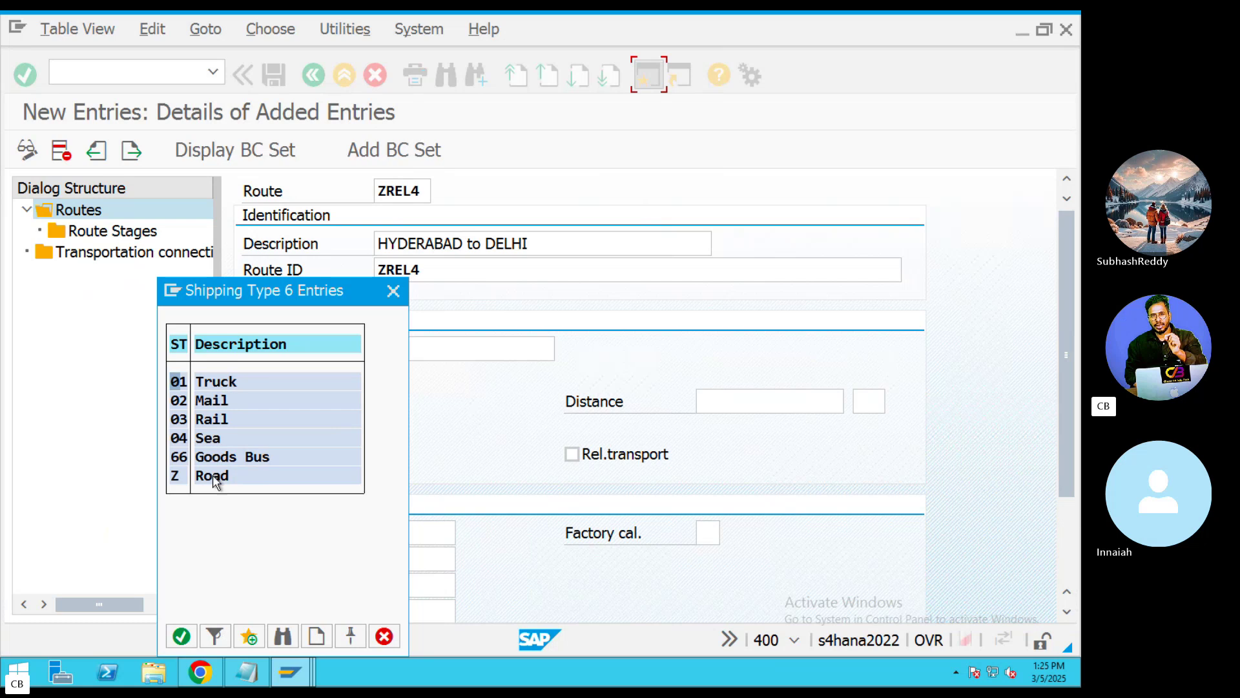
{"action": "left_click", "coordinate": [217, 384]}
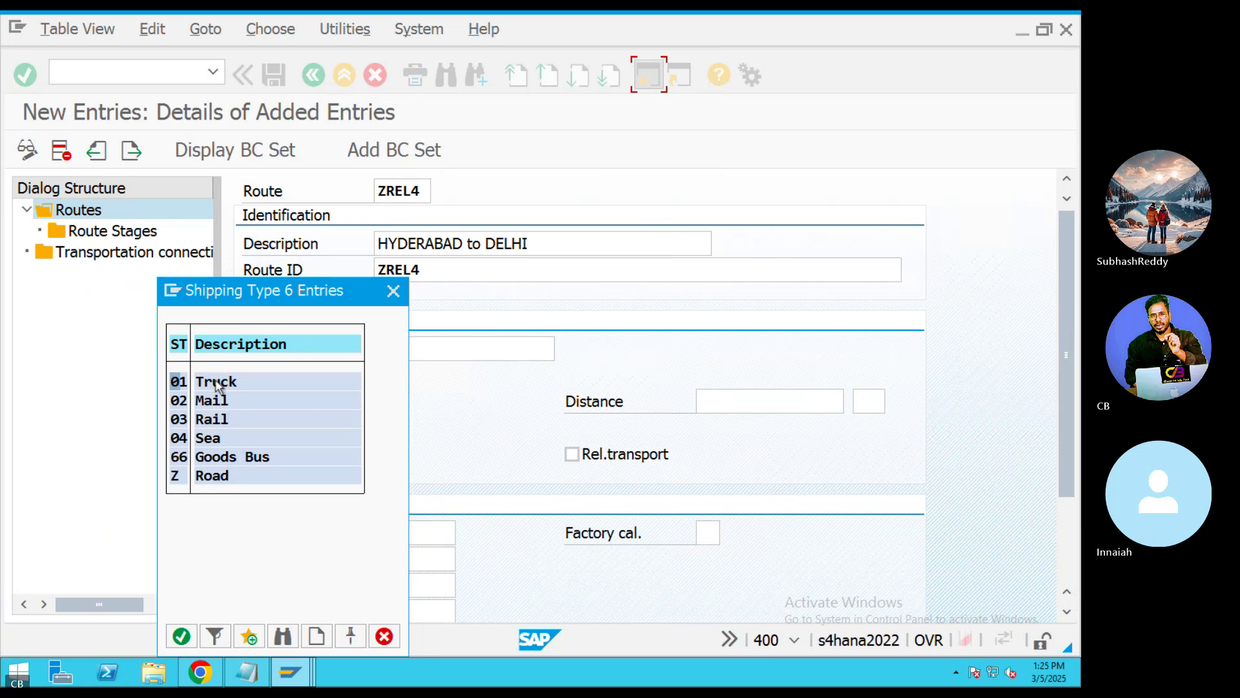
{"action": "left_click", "coordinate": [216, 384]}
Set the shipping type of both the preliminary leg and the subsequent leg to 01 (Truck)
{"action": "left_click", "coordinate": [398, 429]}
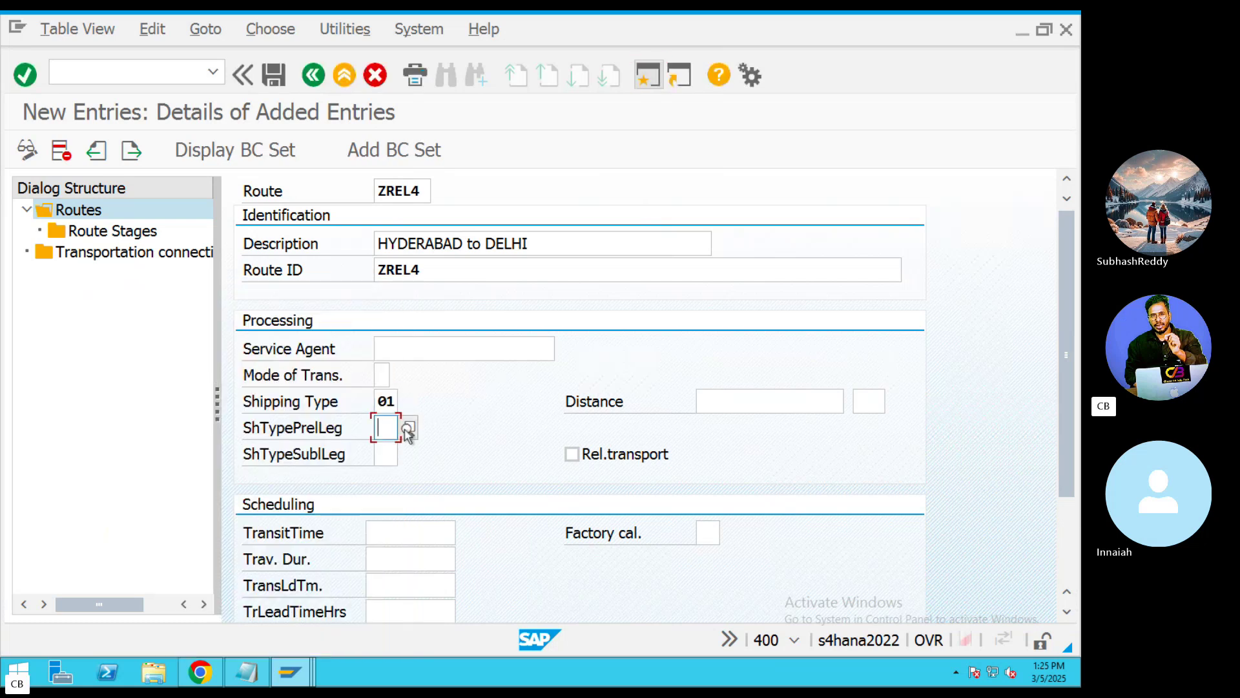
{"action": "left_click", "coordinate": [407, 430]}
{"action": "left_click", "coordinate": [220, 383]}
{"action": "left_click", "coordinate": [387, 454]}
{"action": "left_click", "coordinate": [408, 454]}
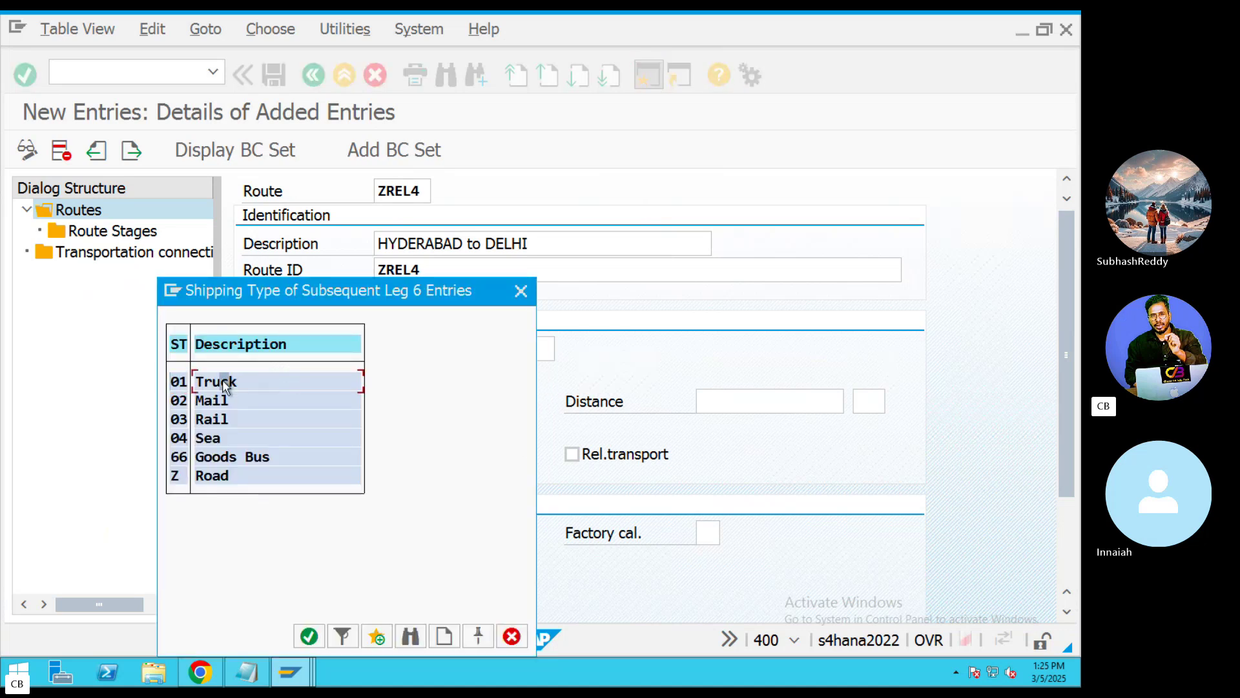
{"action": "left_click", "coordinate": [225, 383]}
{"action": "double_click", "coordinate": [379, 402]}
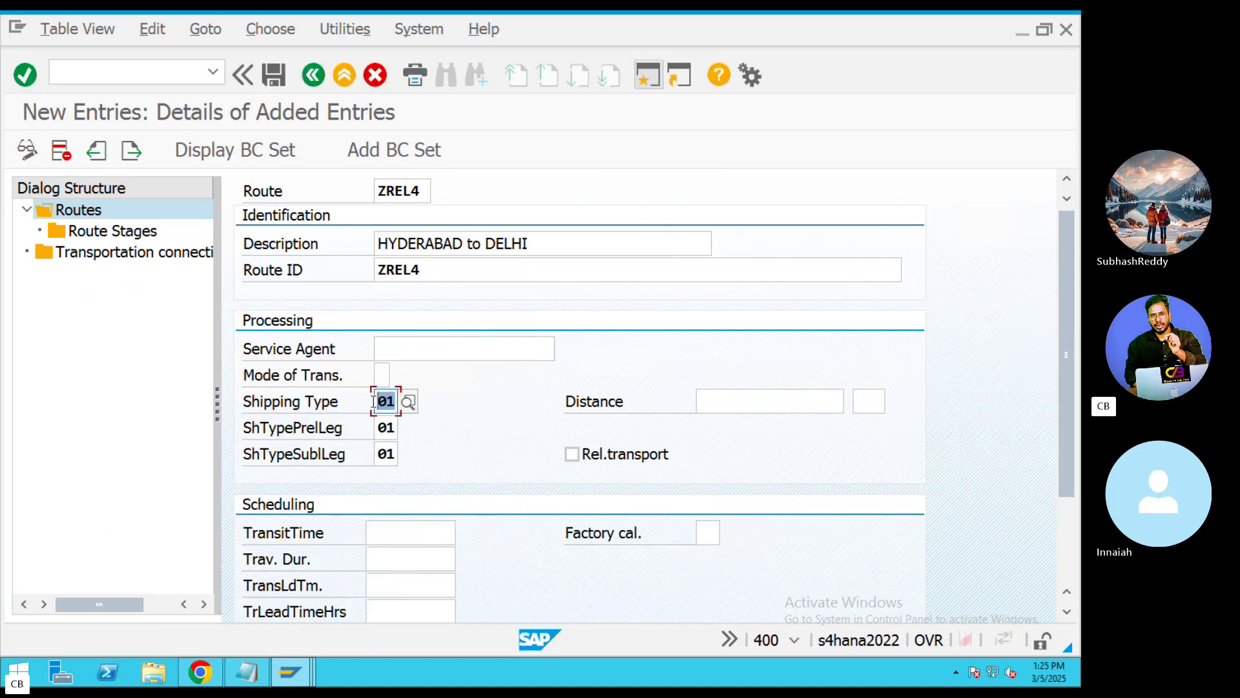
{"action": "double_click", "coordinate": [379, 426]}
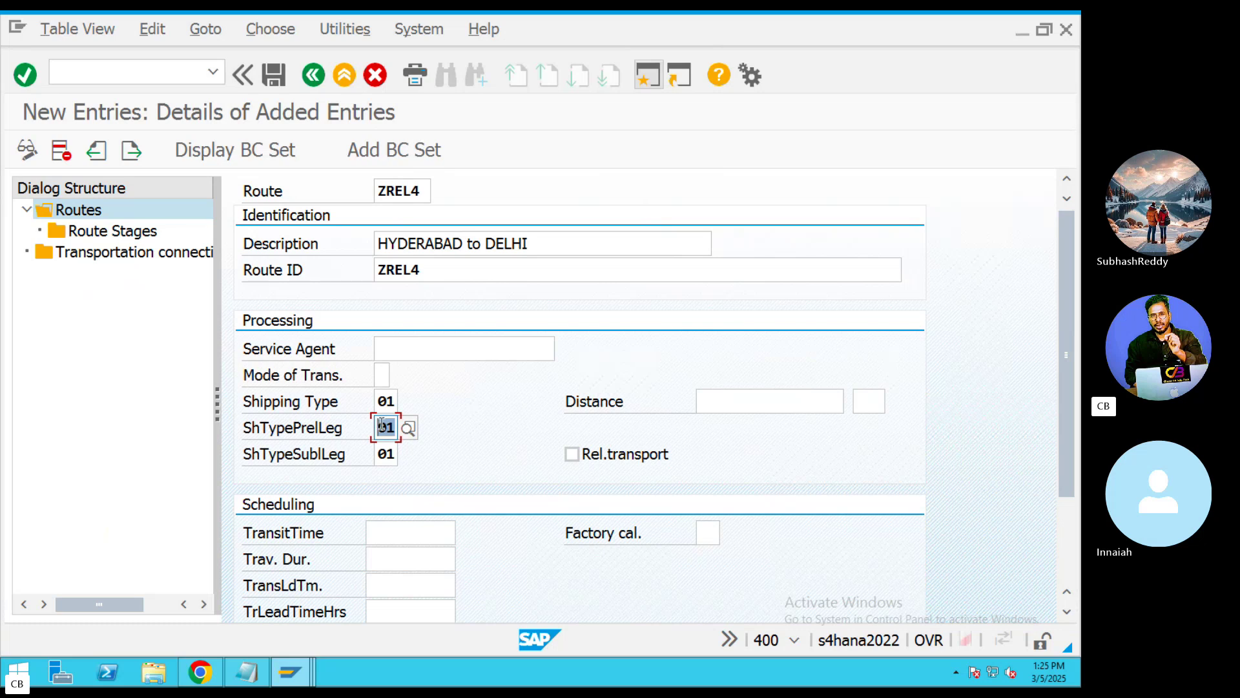
{"action": "double_click", "coordinate": [396, 402]}
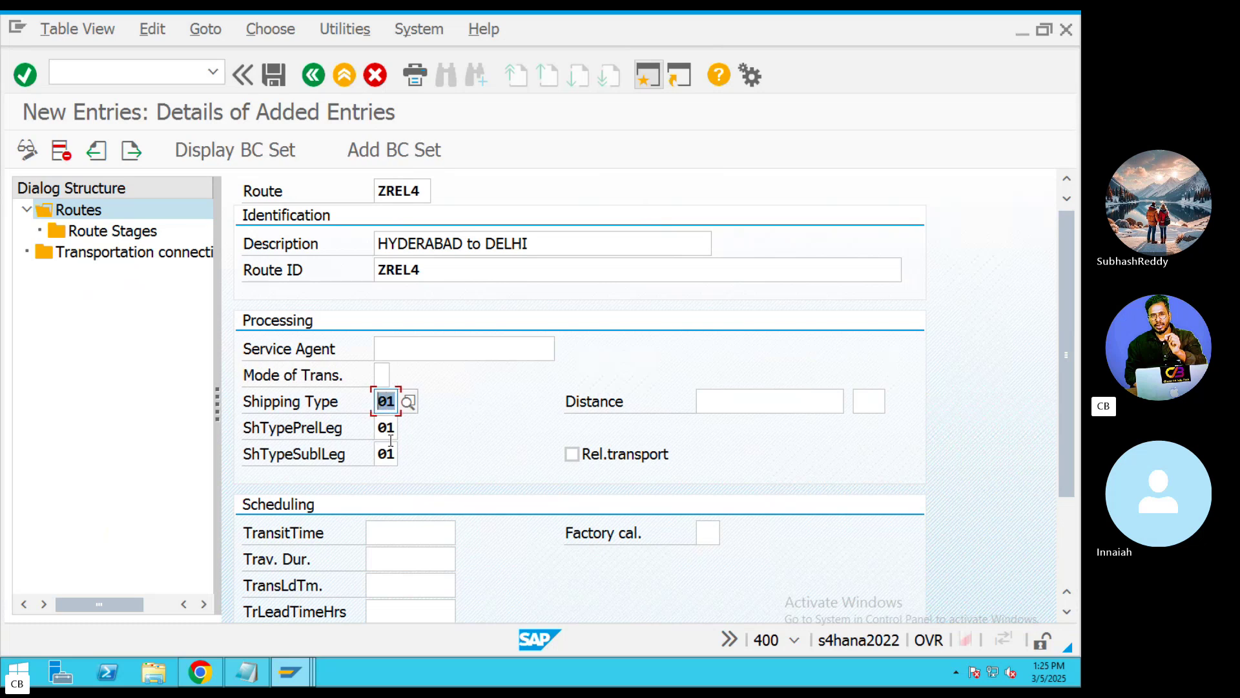
Give the route a distance of 900 KM and a transit time of 4, and mark it as relevant for transport
{"action": "left_click", "coordinate": [719, 403]}
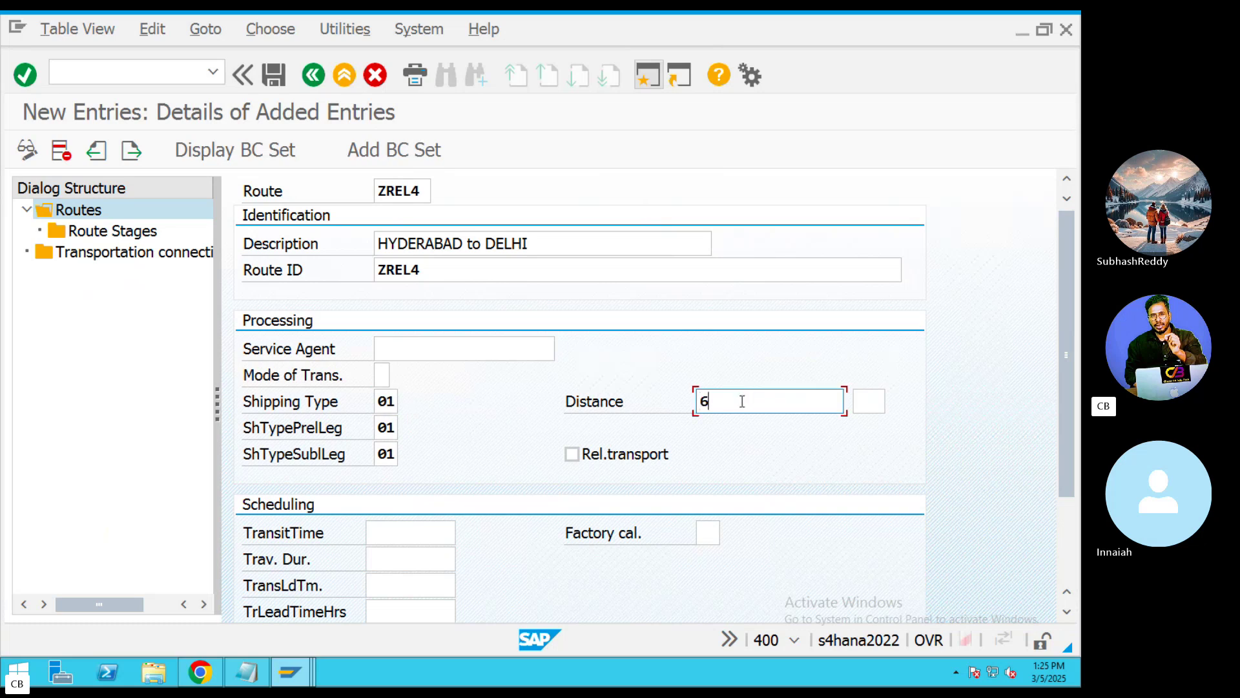
{"action": "type", "text": "900"}
{"action": "key", "text": "Tab"}
{"action": "type", "text": "KM"}
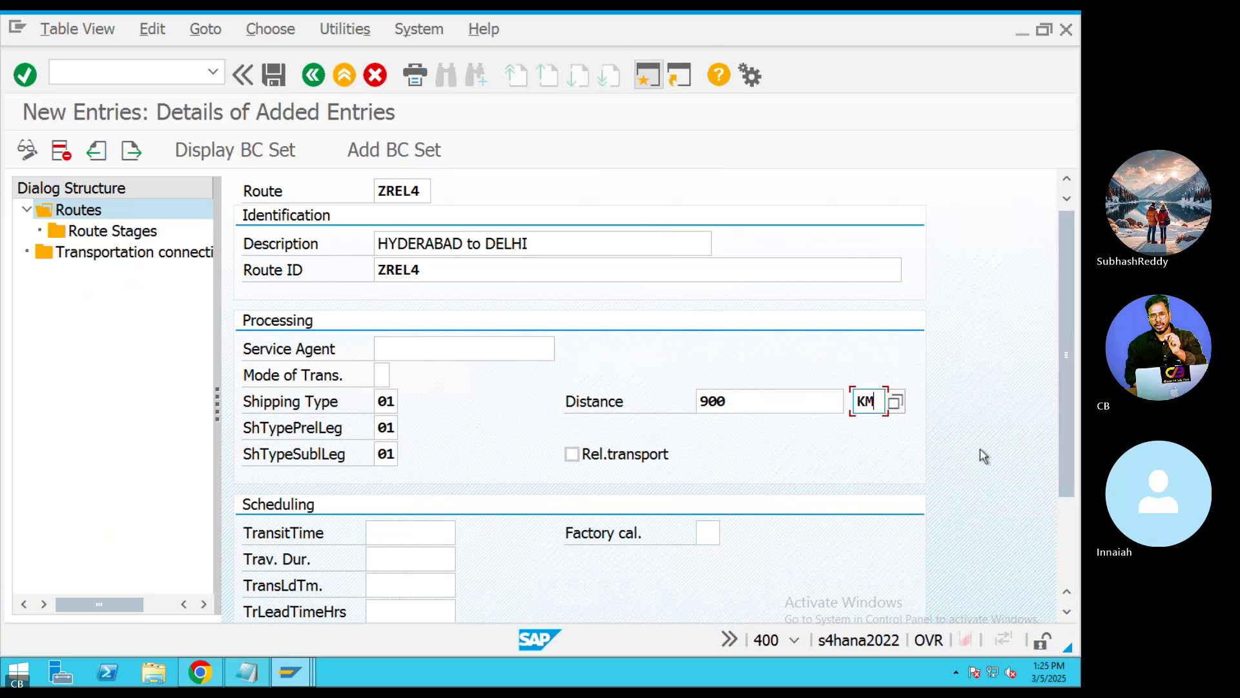
{"action": "left_click", "coordinate": [413, 534]}
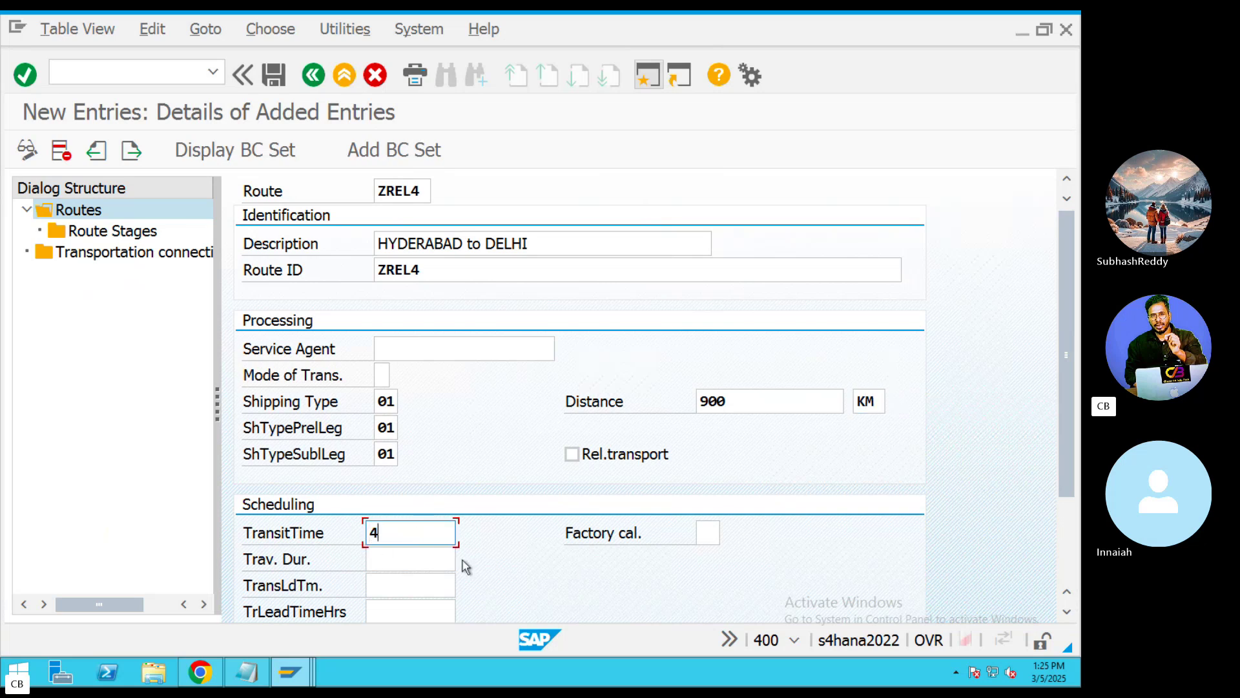
{"action": "left_click", "coordinate": [585, 460]}
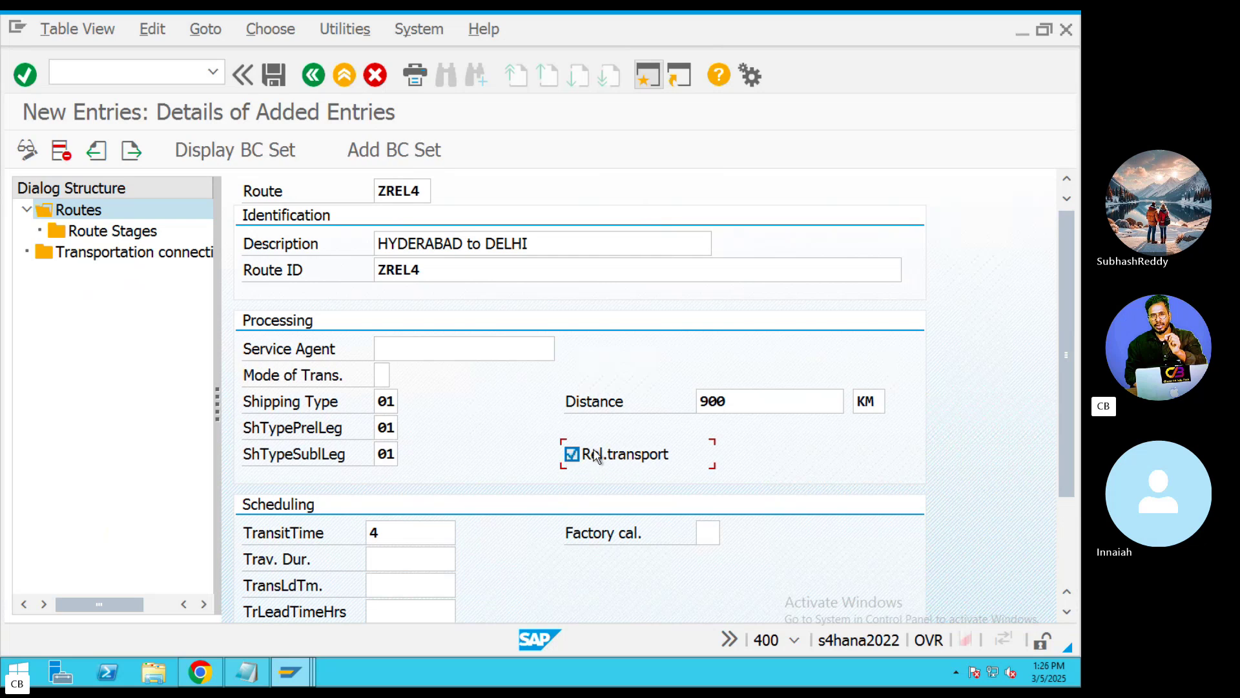
Save the route in a new customizing request with the short description "Route Determination _SD"
{"action": "left_click", "coordinate": [273, 76]}
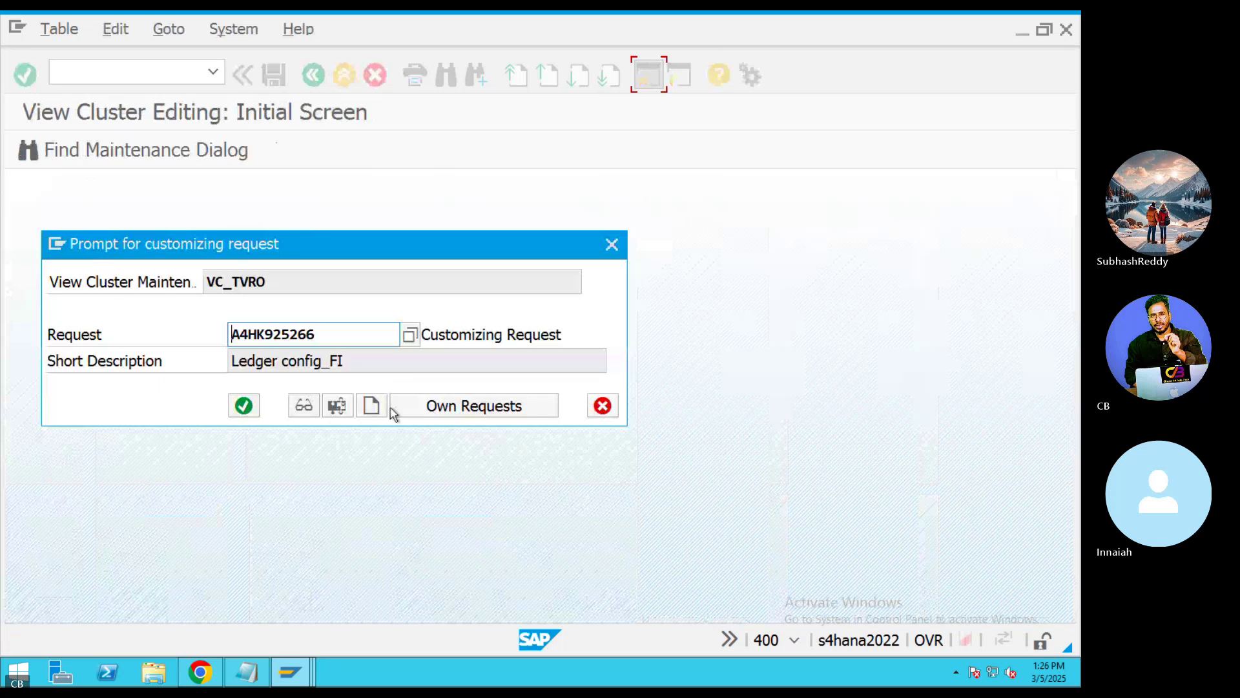
{"action": "left_click", "coordinate": [372, 406]}
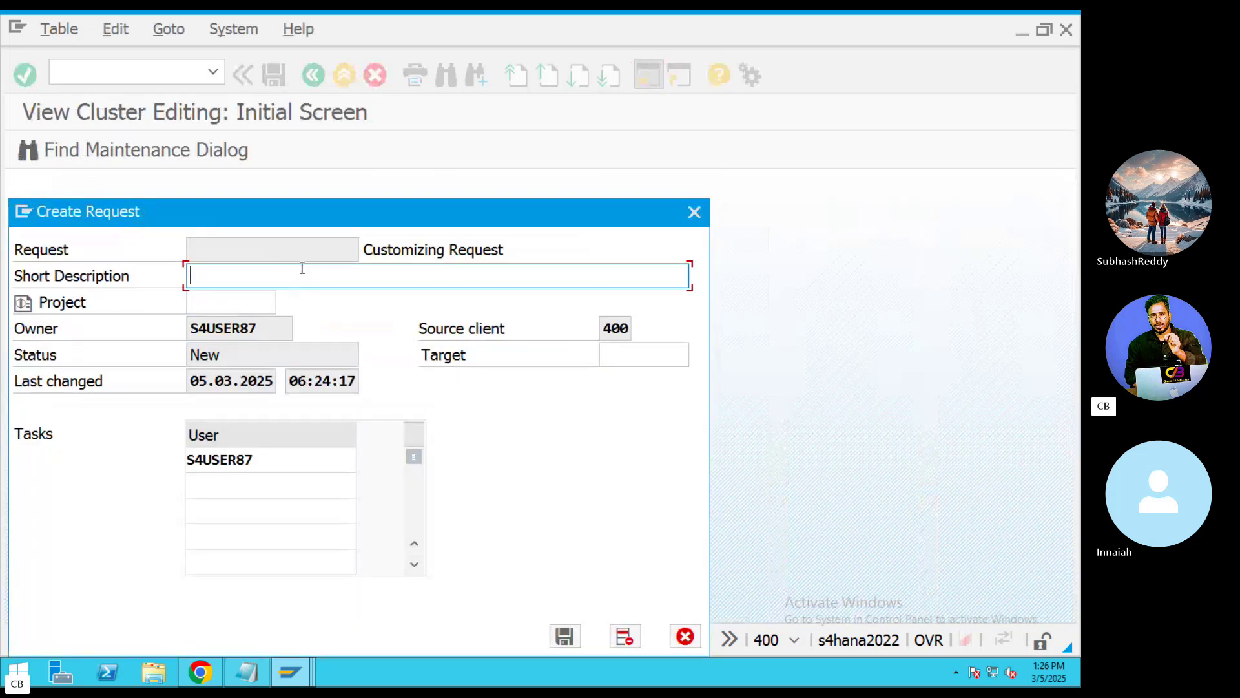
{"action": "type", "text": "Route Determination"}
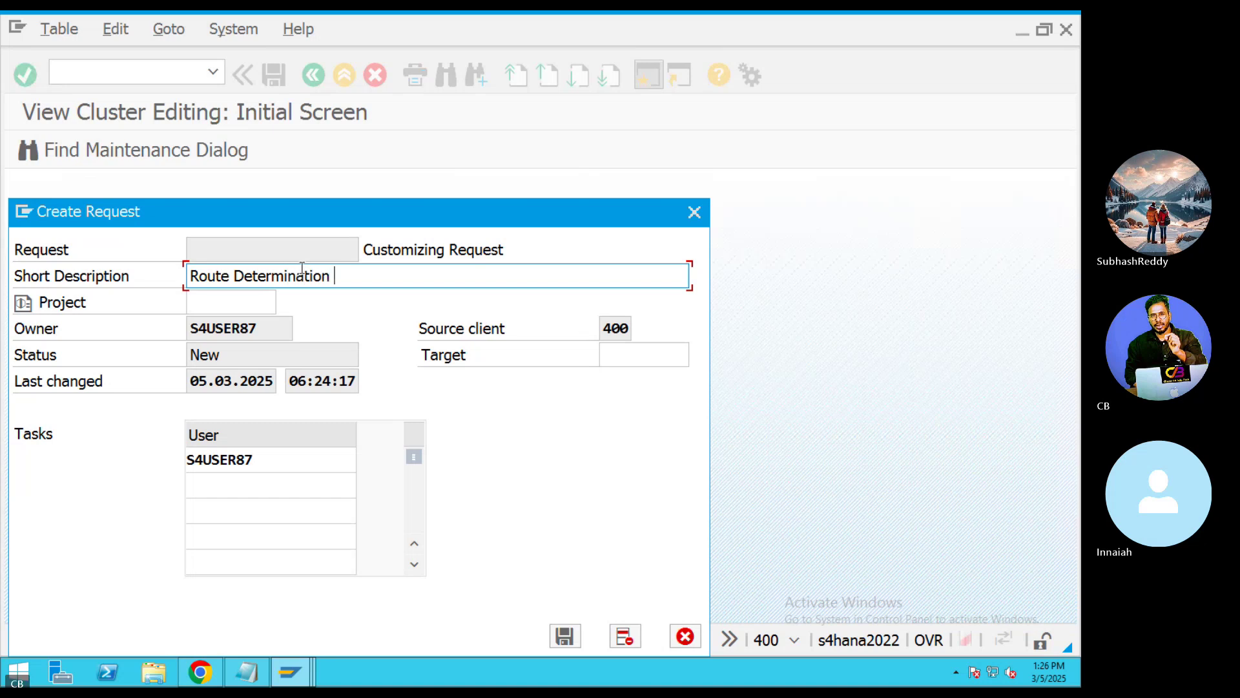
{"action": "type", "text": "_SD"}
{"action": "left_click", "coordinate": [561, 633]}
{"action": "left_click", "coordinate": [246, 407]}
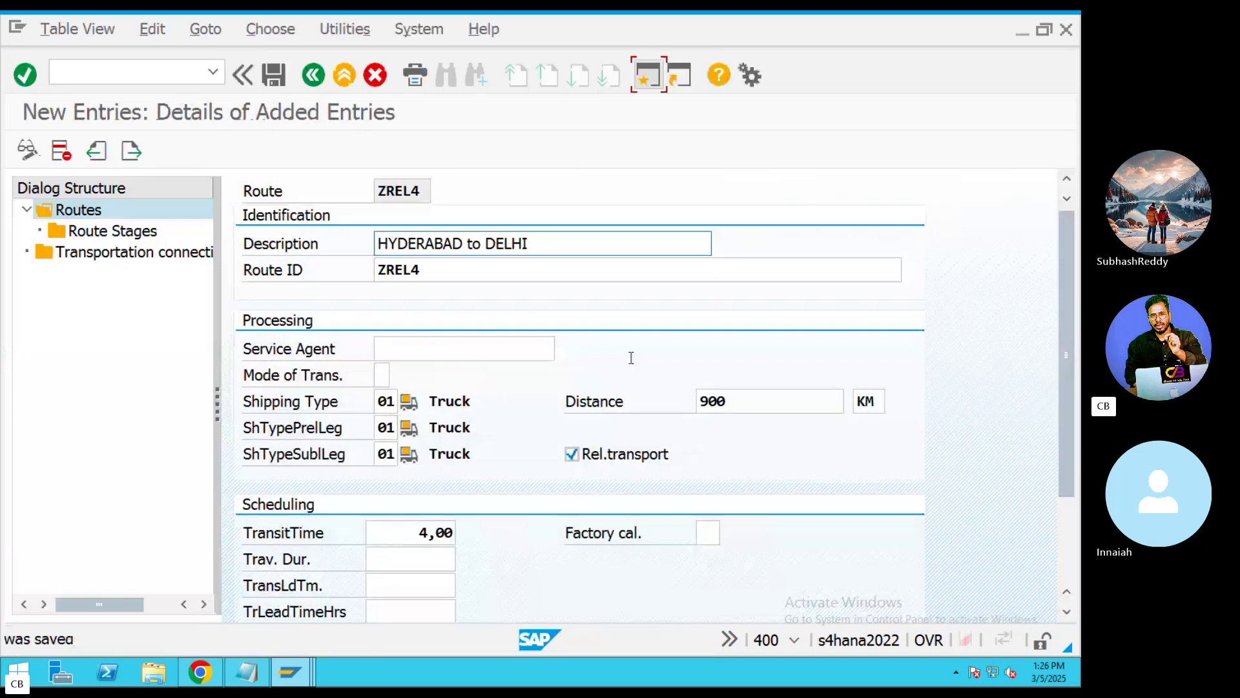
Return to the routes overview and review the route stages and transit duration of ZREL4
{"action": "left_click", "coordinate": [319, 80]}
{"action": "left_click", "coordinate": [237, 252]}
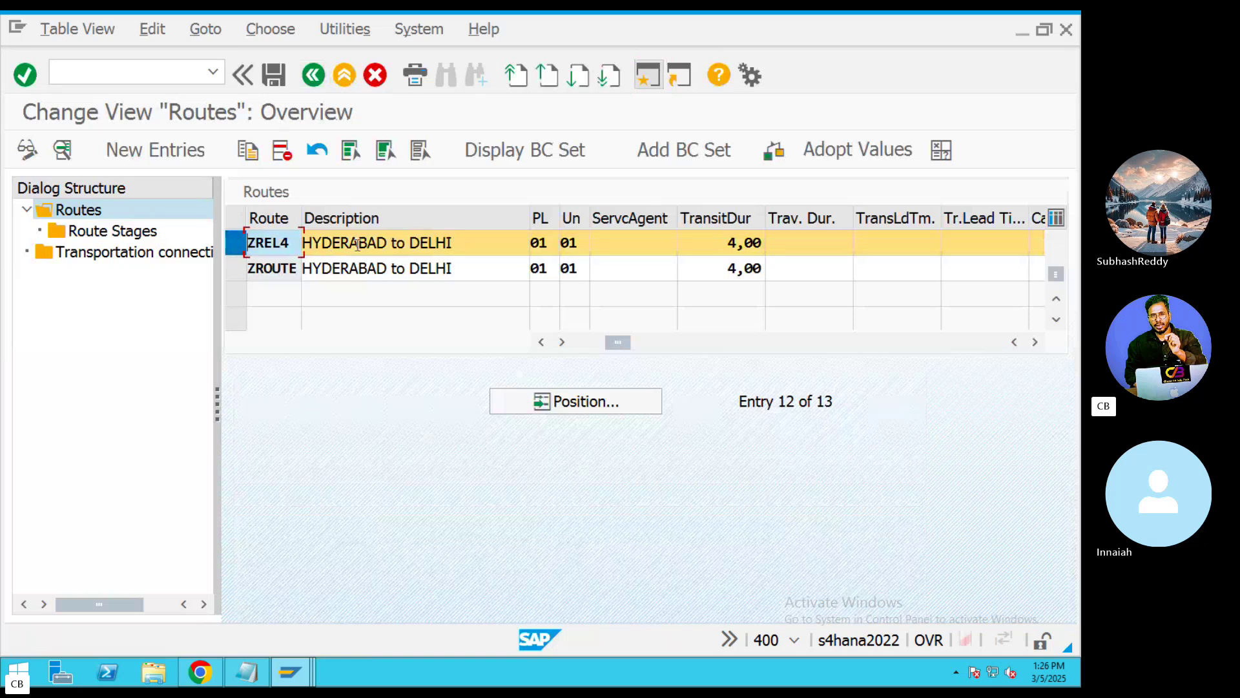
{"action": "double_click", "coordinate": [115, 231]}
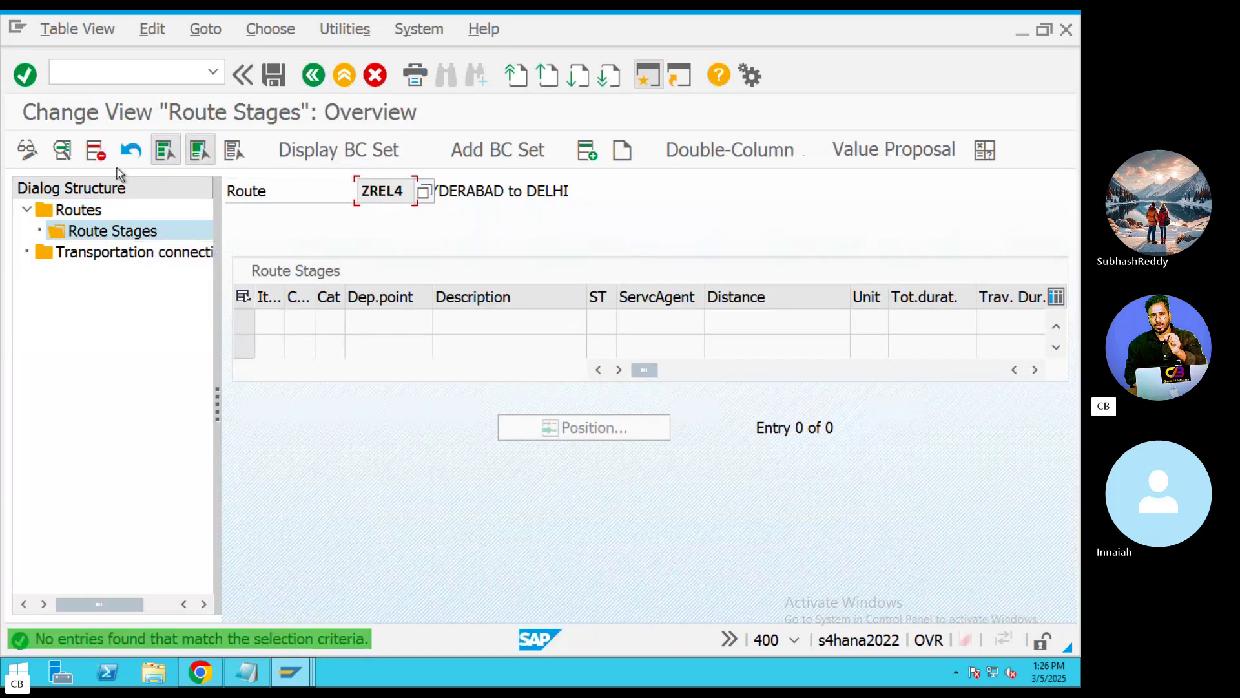
{"action": "left_click", "coordinate": [314, 77]}
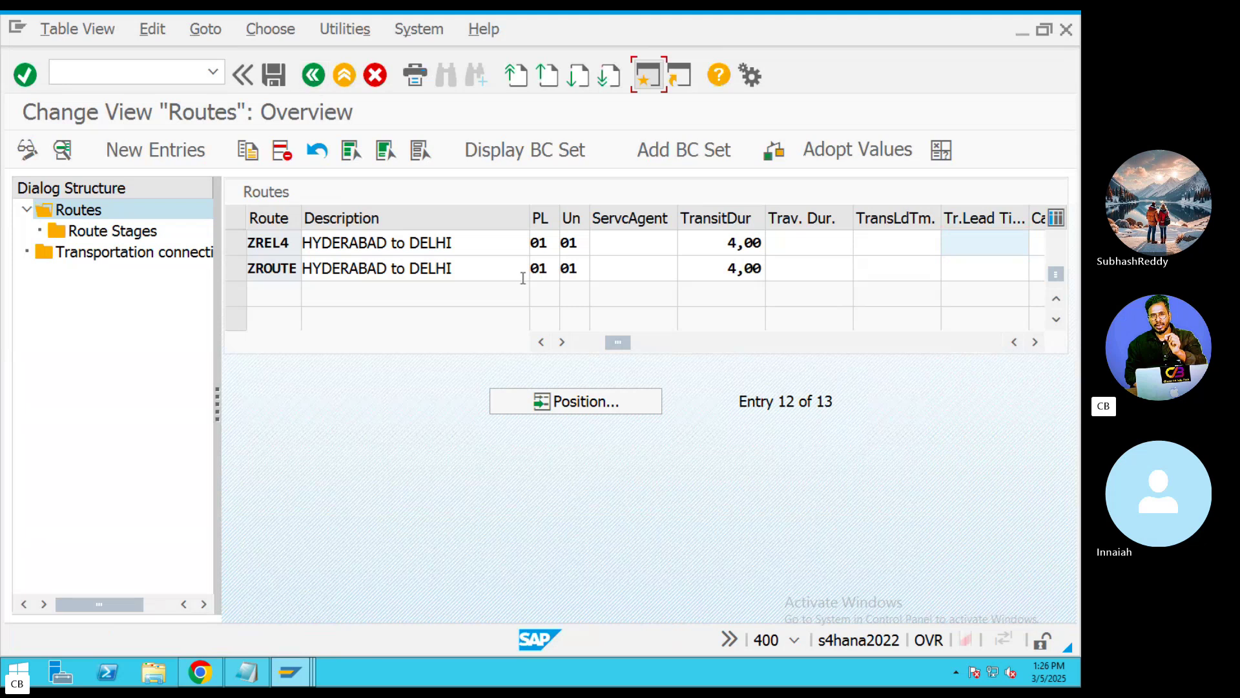
{"action": "left_click", "coordinate": [236, 242]}
{"action": "double_click", "coordinate": [295, 247]}
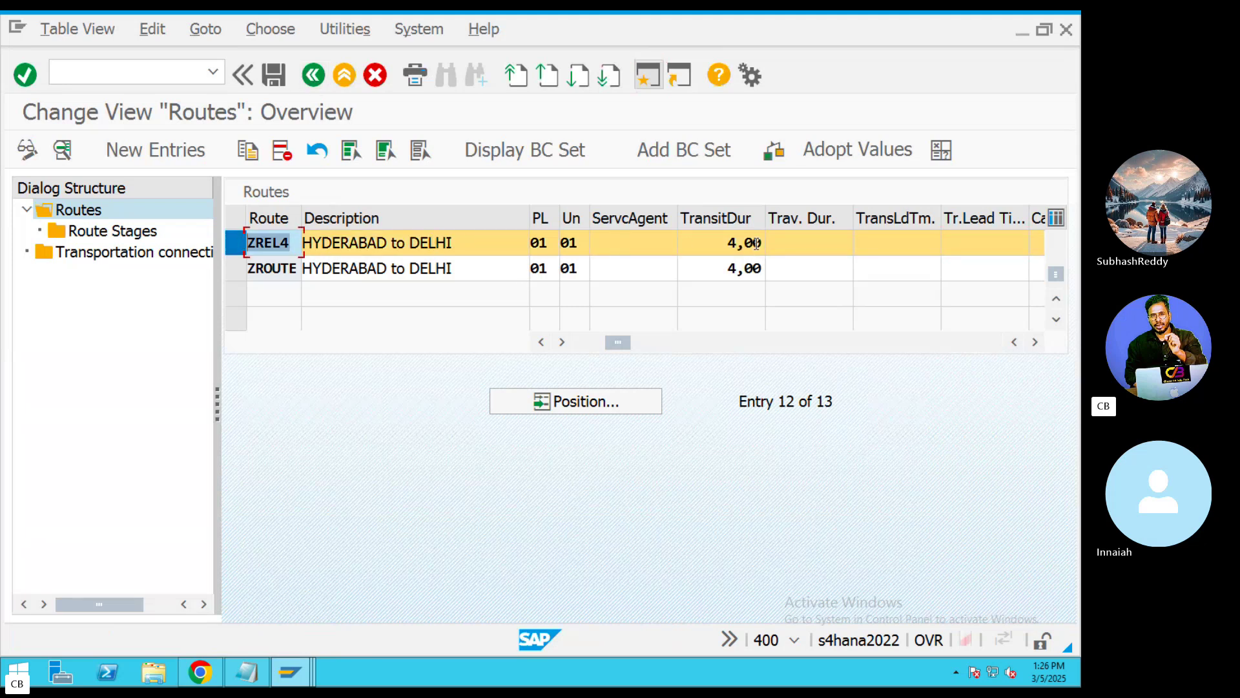
{"action": "left_click_drag", "start_coordinate": [757, 243], "coordinate": [727, 241]}
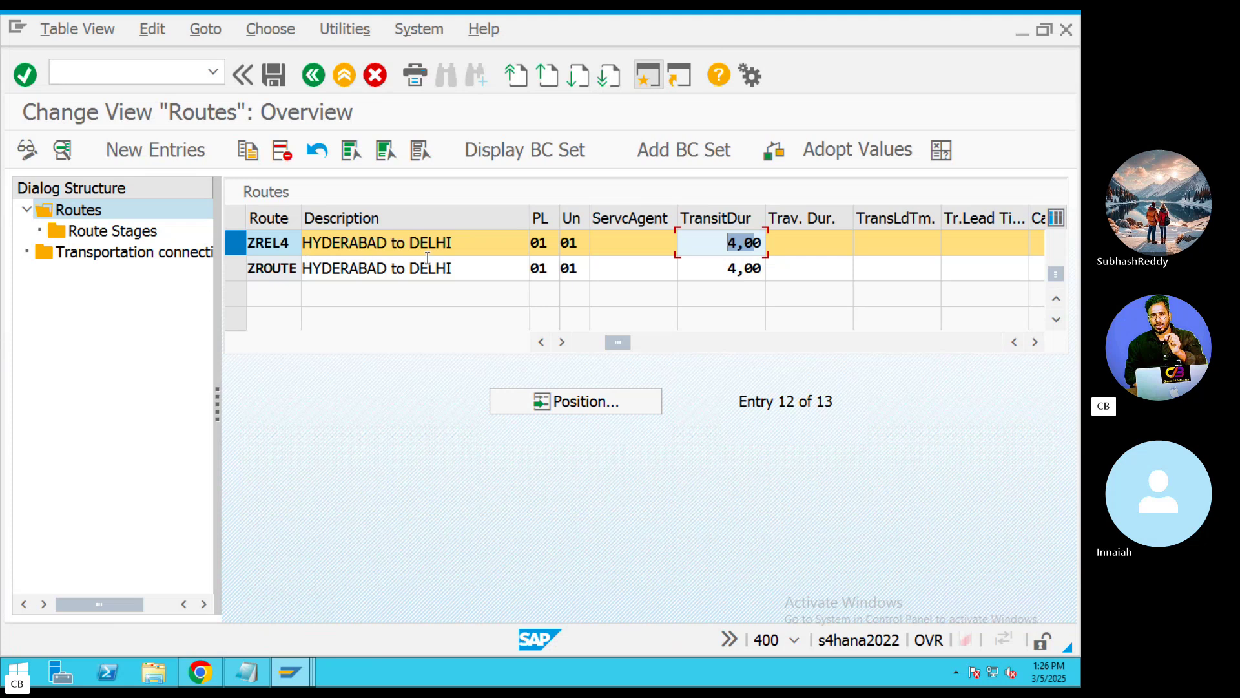
Leave the routes view, look into the Maintain Route Determination activity, and return to the IMG without adding an entry
{"action": "left_click", "coordinate": [344, 75]}
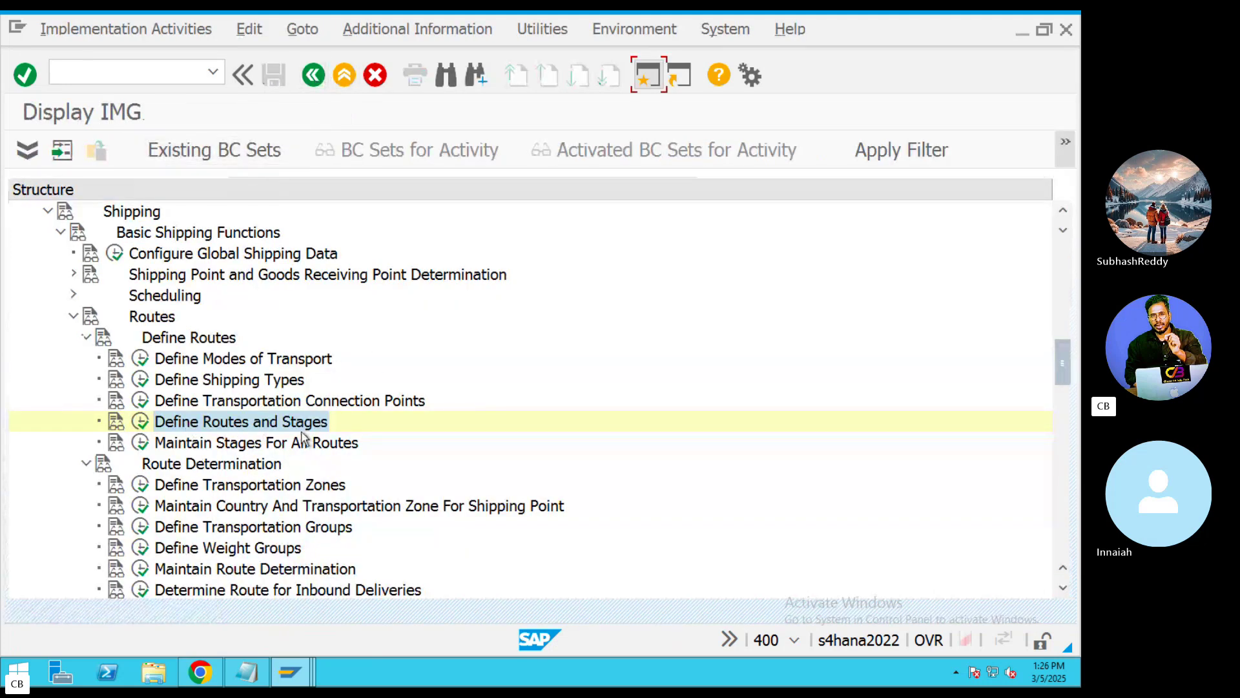
{"action": "scroll", "coordinate": [383, 410], "scroll_direction": "down", "scroll_amount": 2}
{"action": "scroll", "coordinate": [386, 411], "scroll_direction": "down", "scroll_amount": 1}
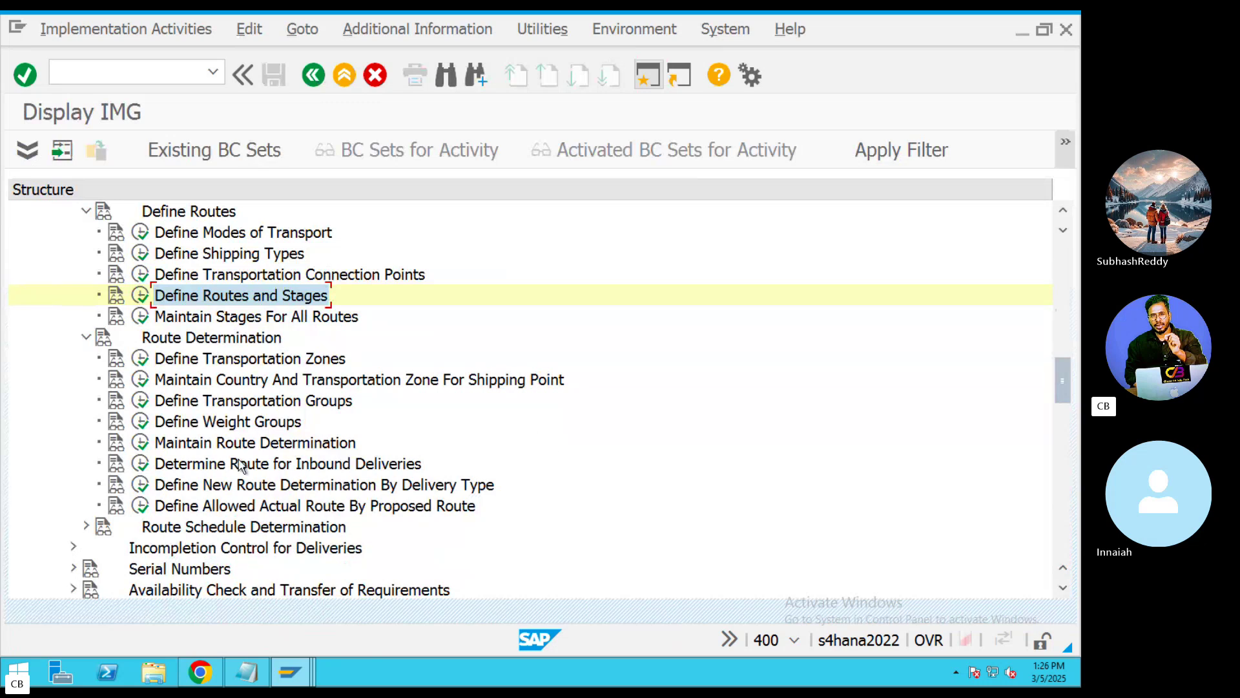
{"action": "left_click", "coordinate": [217, 445]}
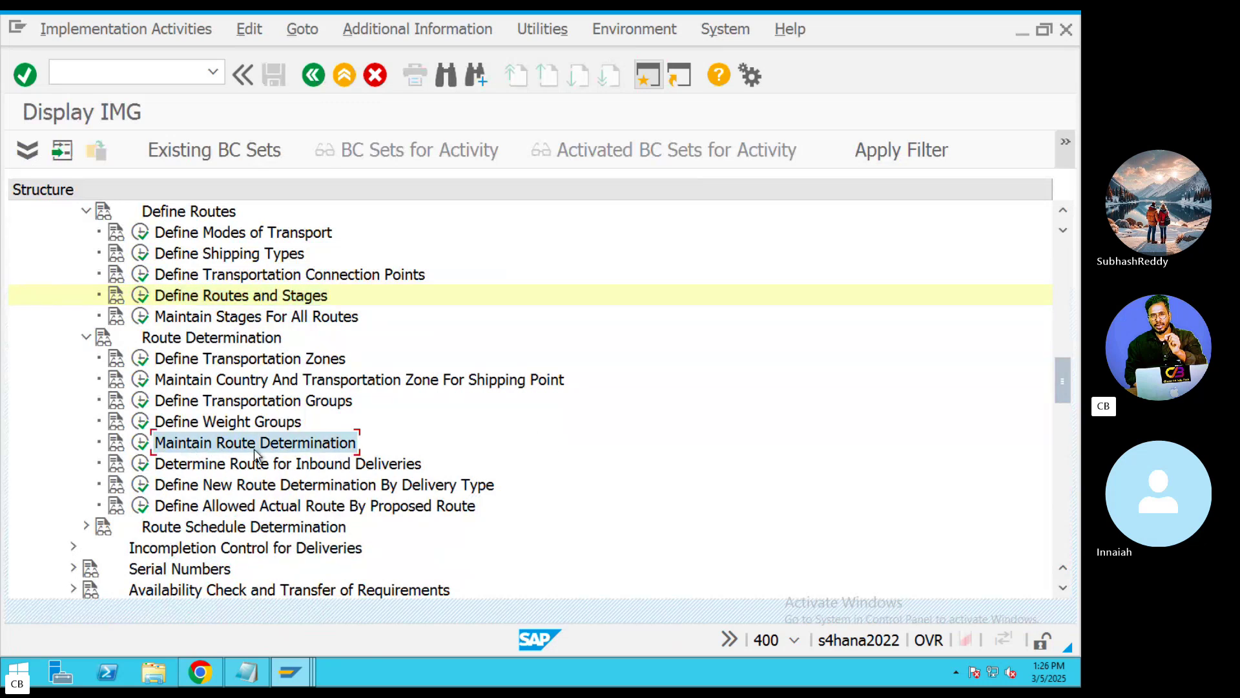
{"action": "left_click", "coordinate": [141, 443]}
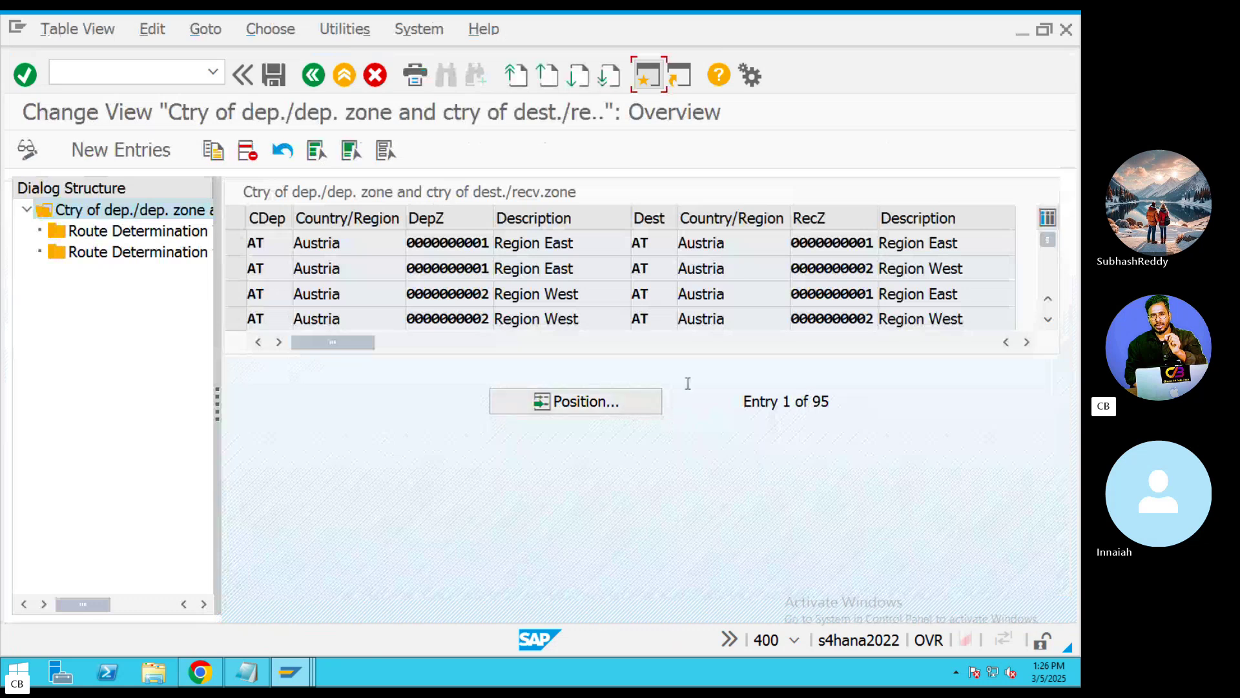
{"action": "left_click", "coordinate": [84, 155]}
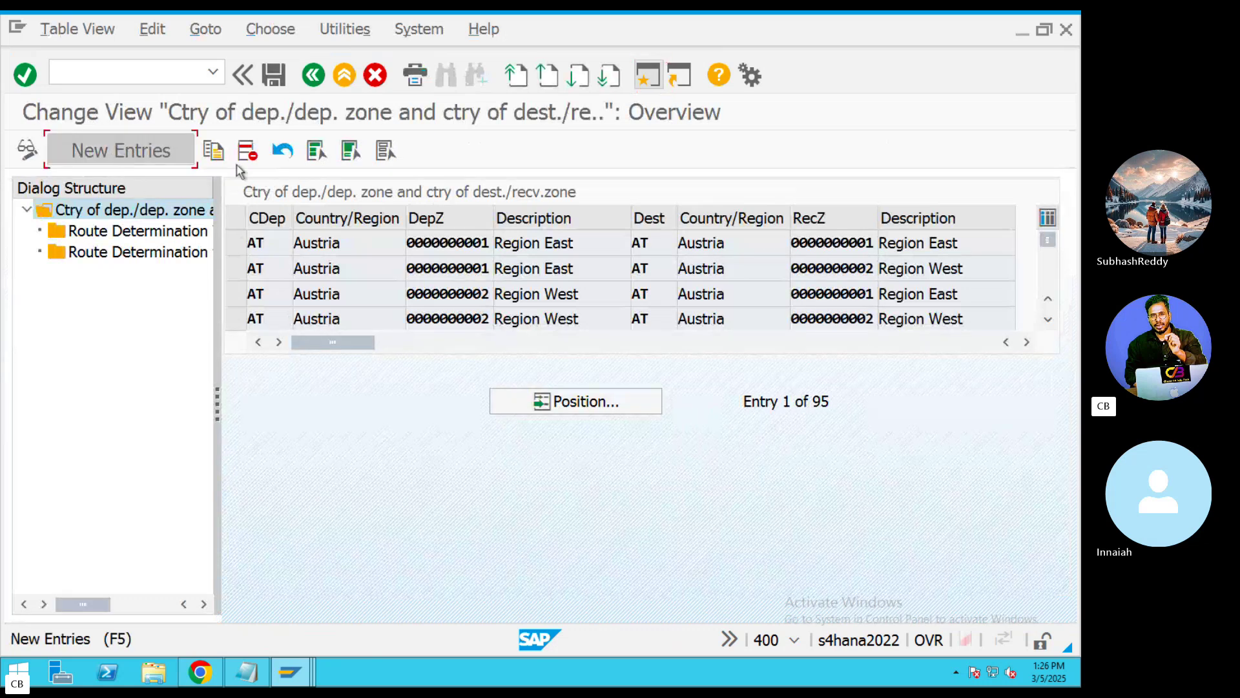
{"action": "left_click", "coordinate": [314, 75]}
{"action": "left_click", "coordinate": [313, 75]}
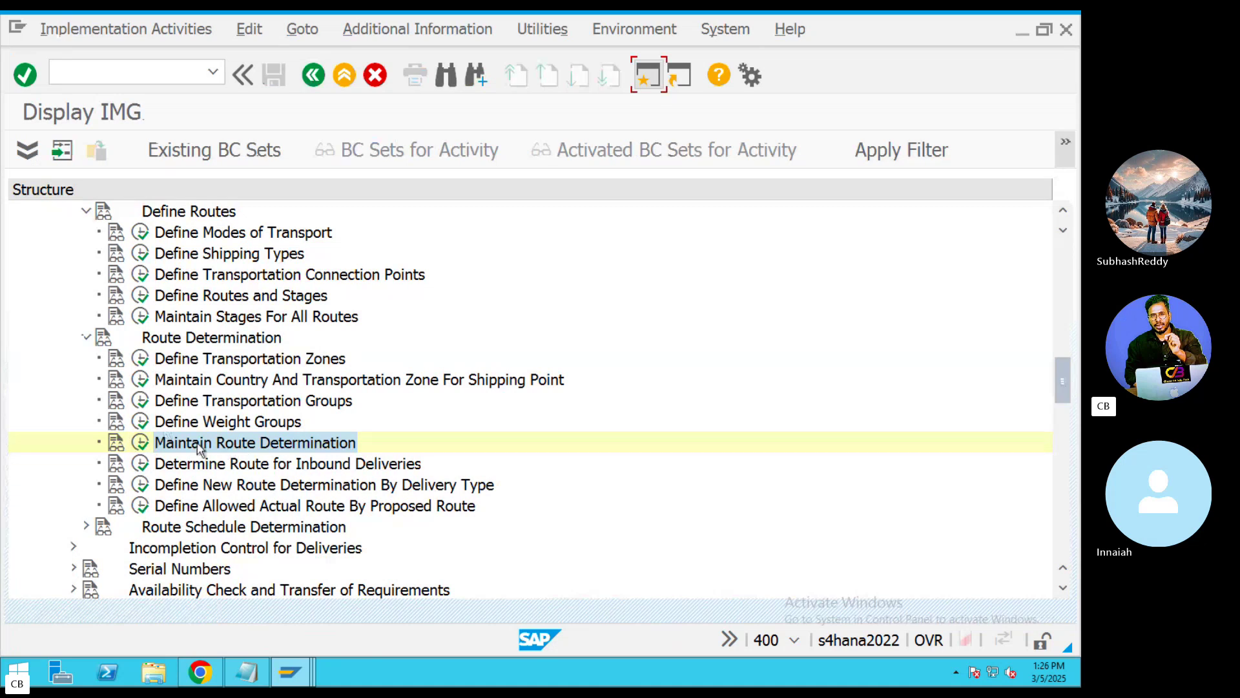
Open the Maintain Country And Transportation Zone For Shipping Point activity and set departure country US for the blank-code shipping point and Shipping Point_2700
{"action": "left_click", "coordinate": [232, 381]}
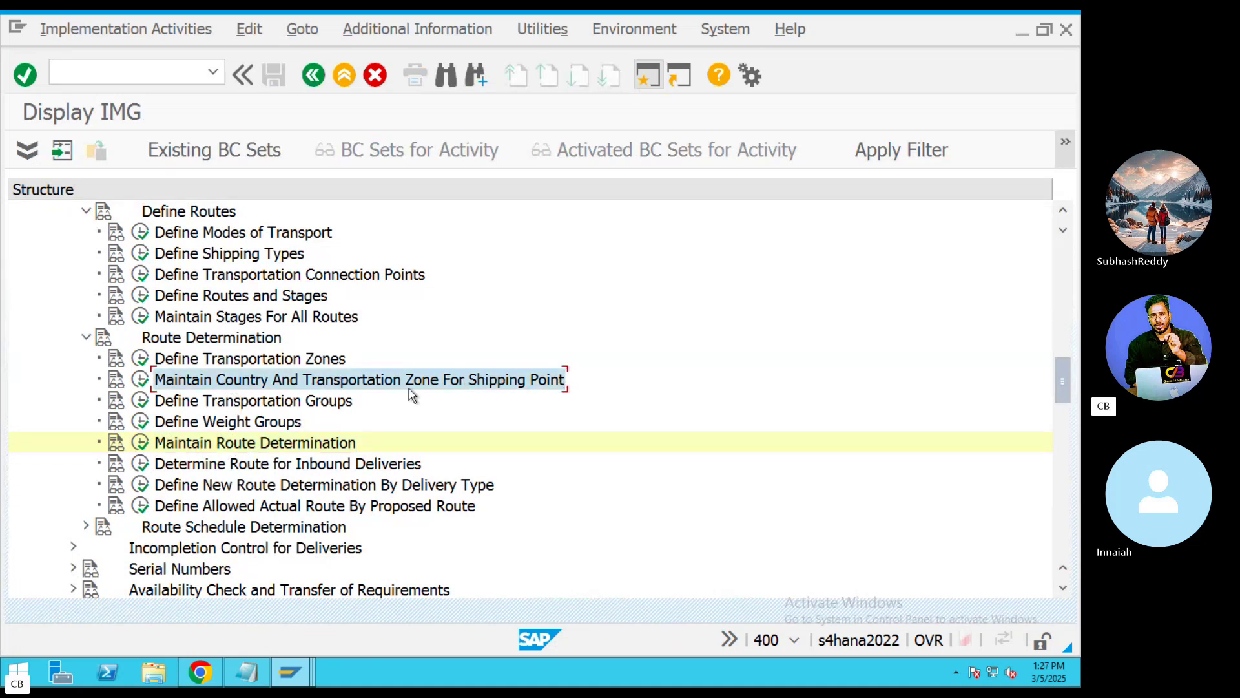
{"action": "left_click", "coordinate": [141, 385]}
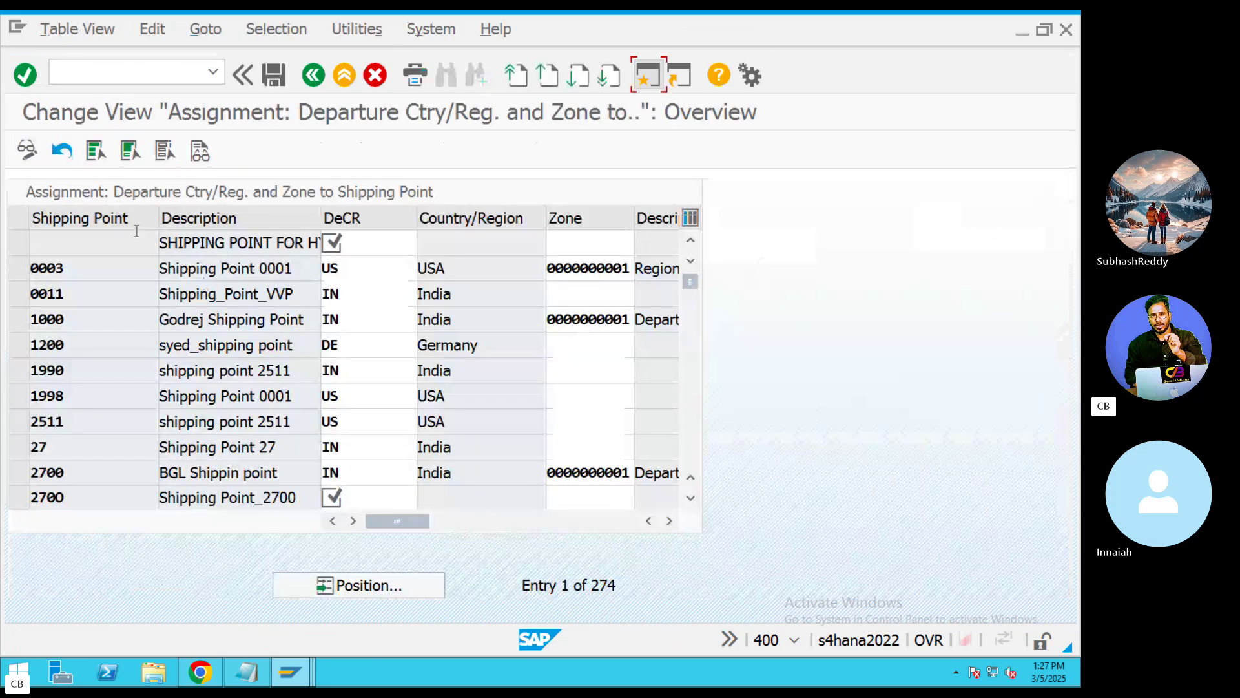
{"action": "left_click", "coordinate": [354, 582]}
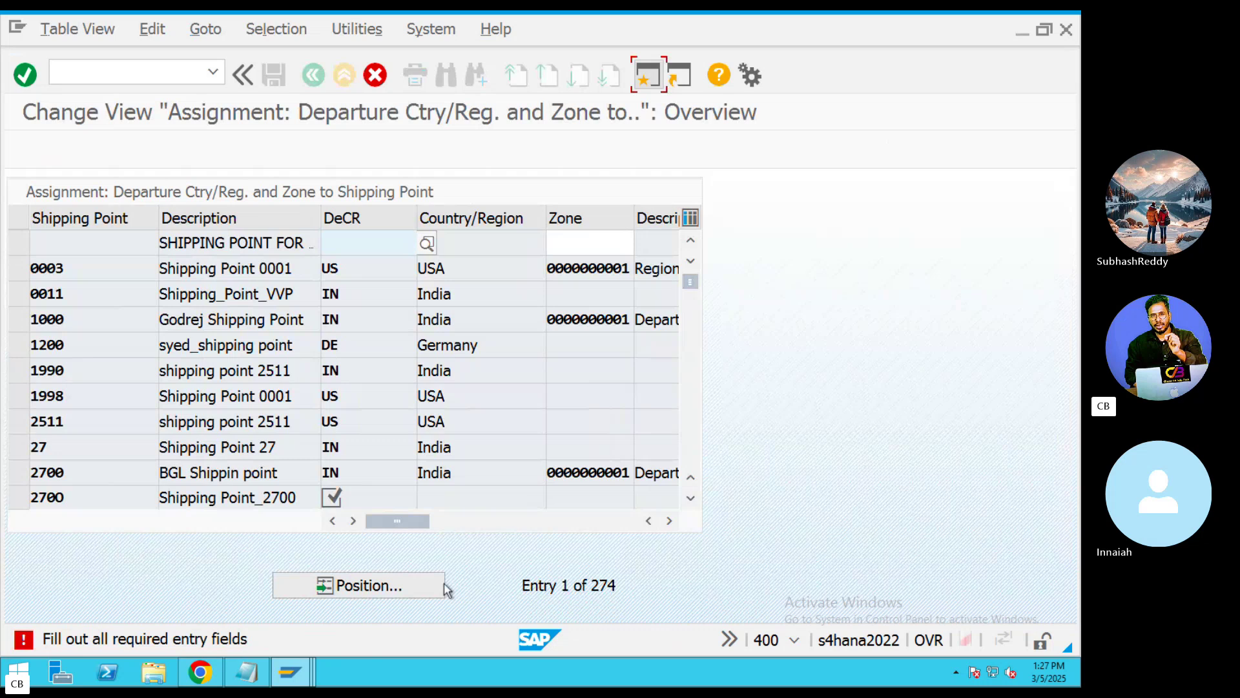
{"action": "type", "text": "US"}
{"action": "key", "text": "Return"}
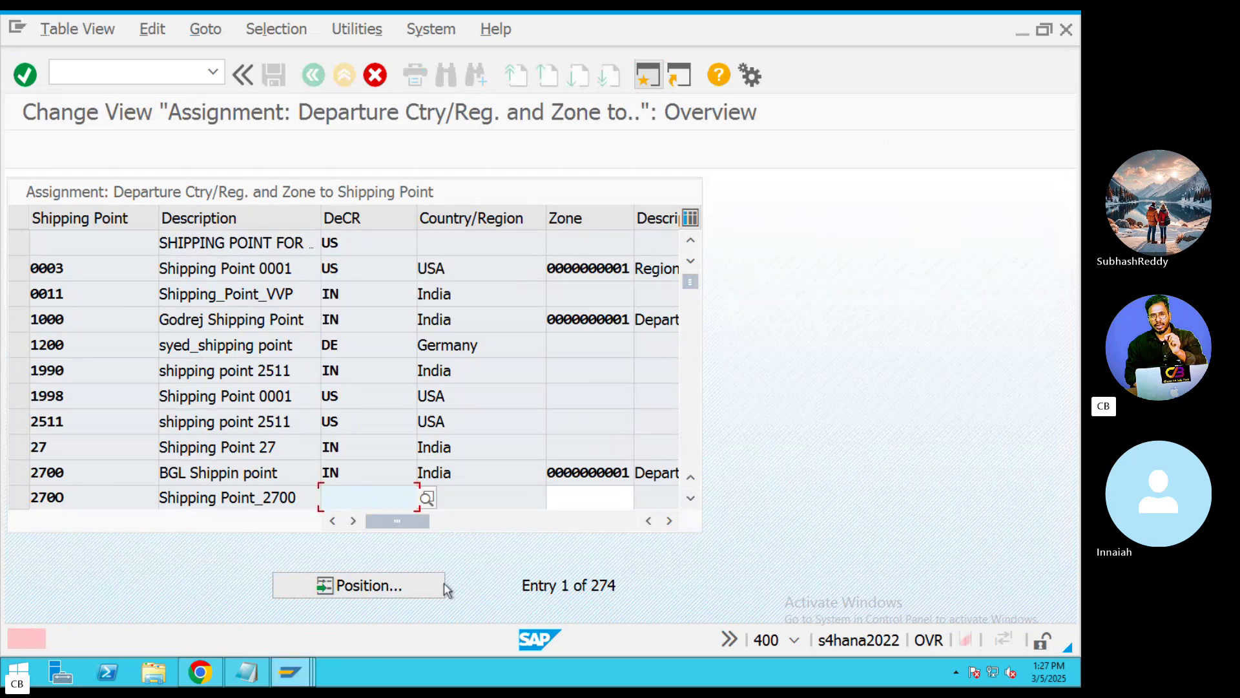
{"action": "type", "text": "USD"}
{"action": "key", "text": "Return"}
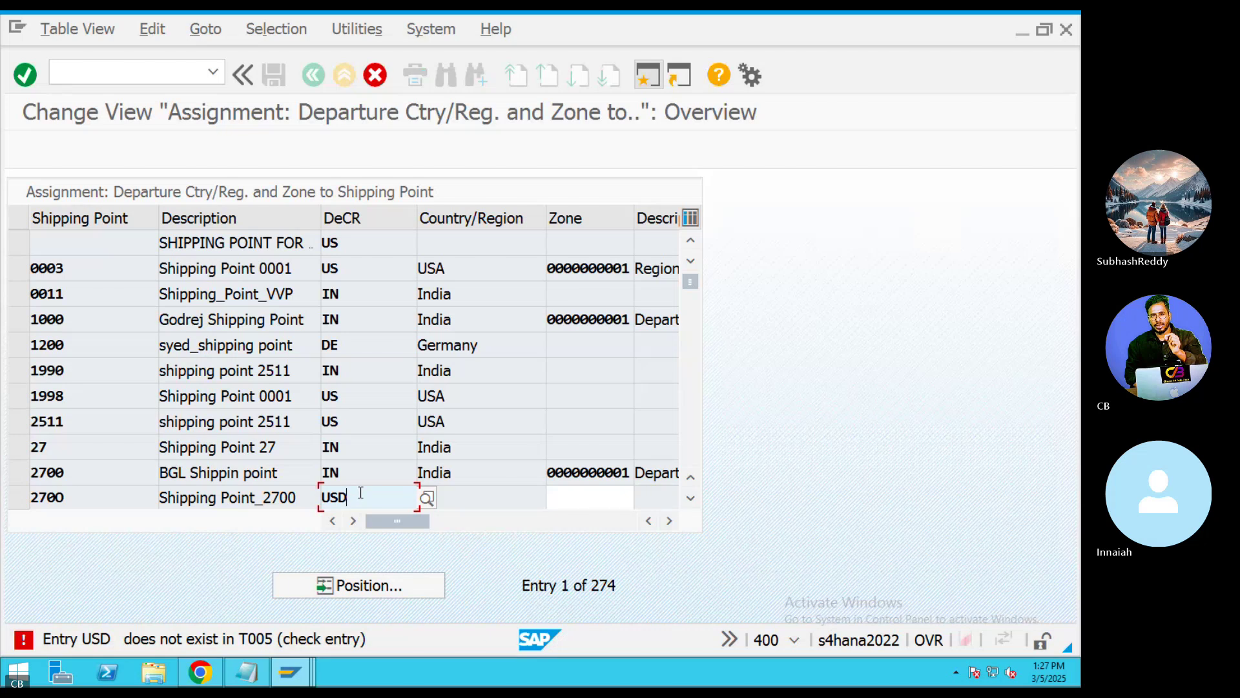
{"action": "key", "text": "BackSpace"}
{"action": "key", "text": "Return"}
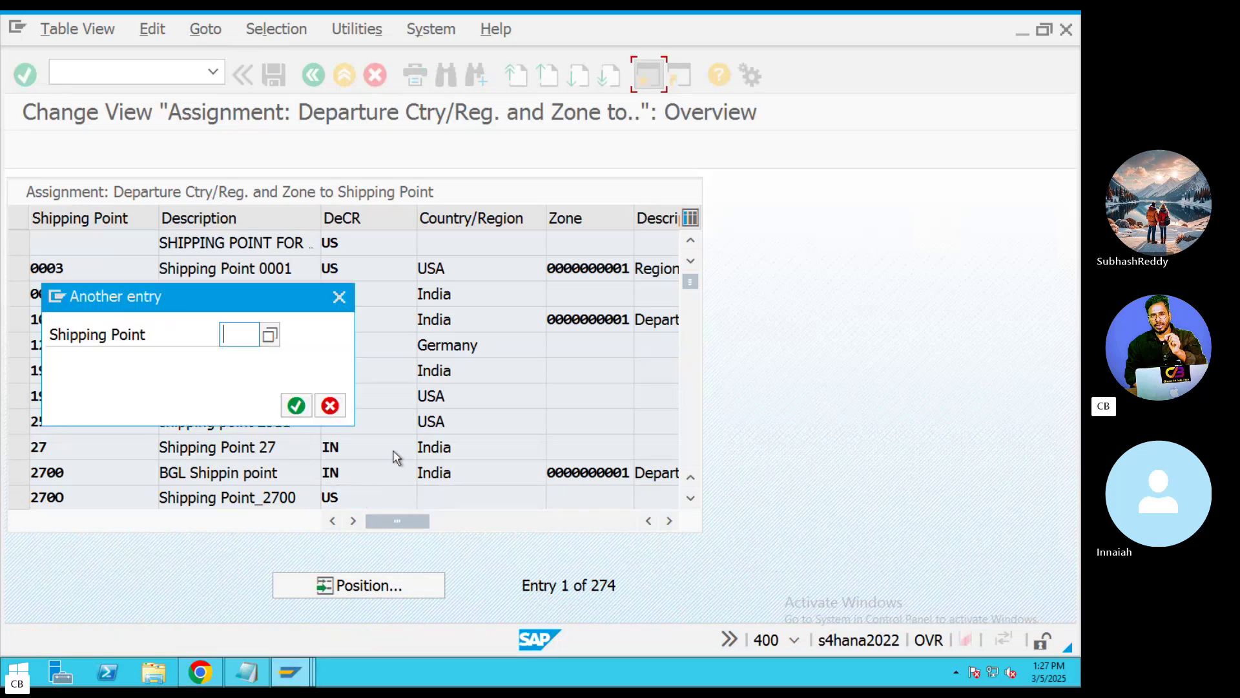
Position the assignment list at shipping point REL4 and select its entry
{"action": "type", "text": "REL4"}
{"action": "key", "text": "Return"}
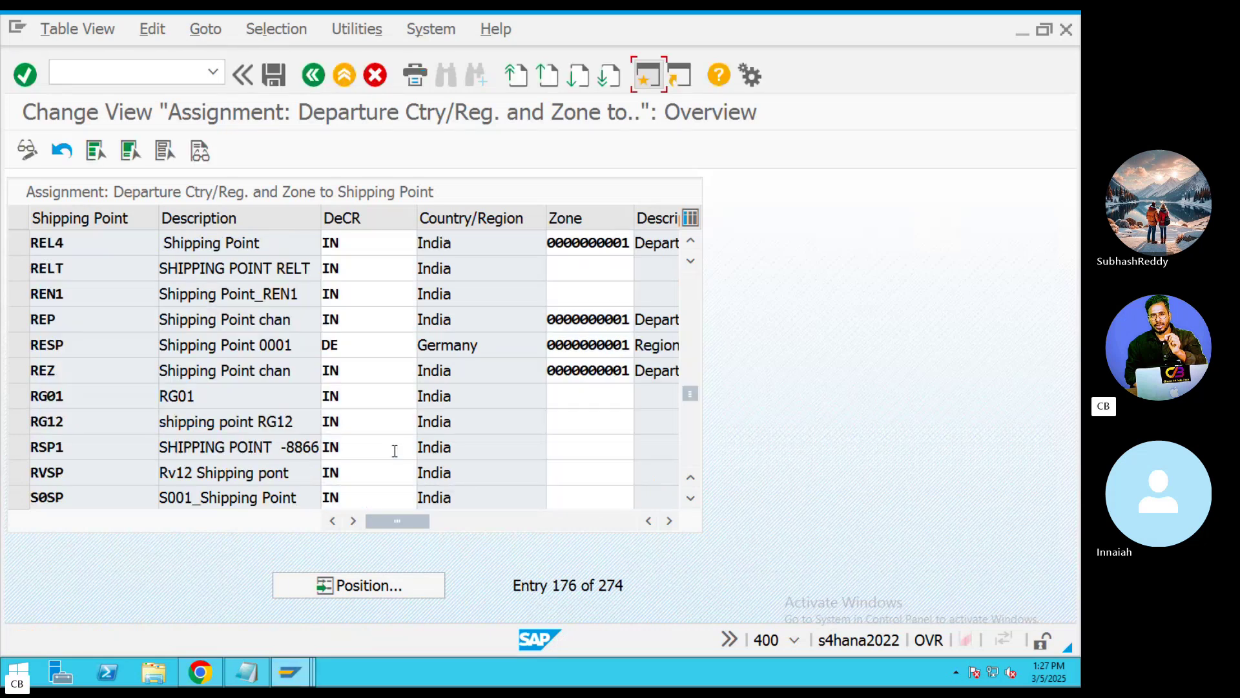
{"action": "double_click", "coordinate": [60, 242]}
{"action": "left_click_drag", "start_coordinate": [68, 243], "coordinate": [40, 243]}
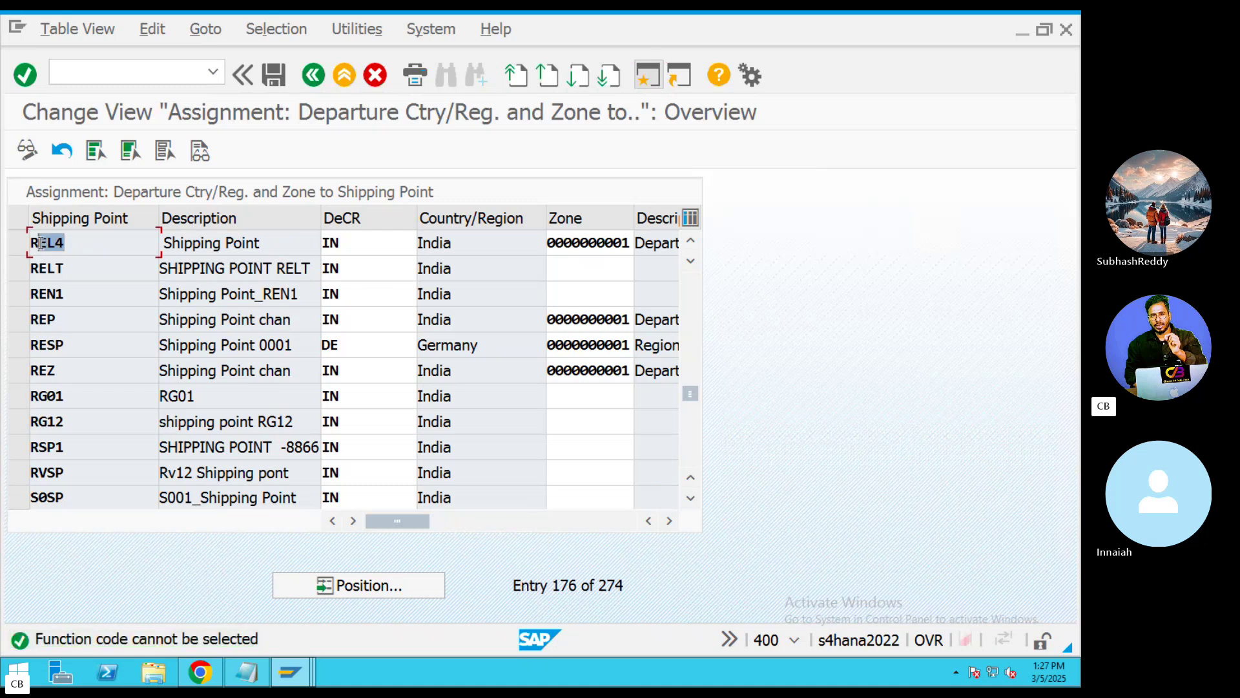
{"action": "double_click", "coordinate": [346, 244]}
{"action": "left_click", "coordinate": [23, 252]}
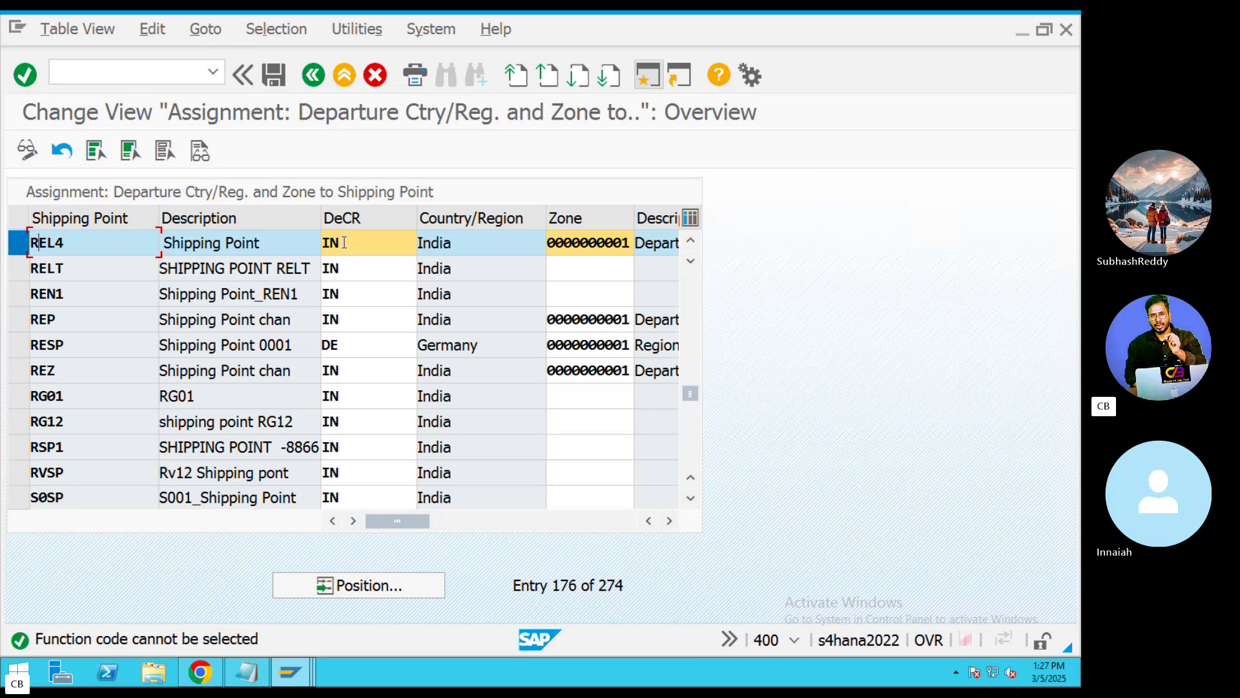
{"action": "left_click_drag", "start_coordinate": [344, 243], "coordinate": [329, 241]}
{"action": "left_click", "coordinate": [606, 243]}
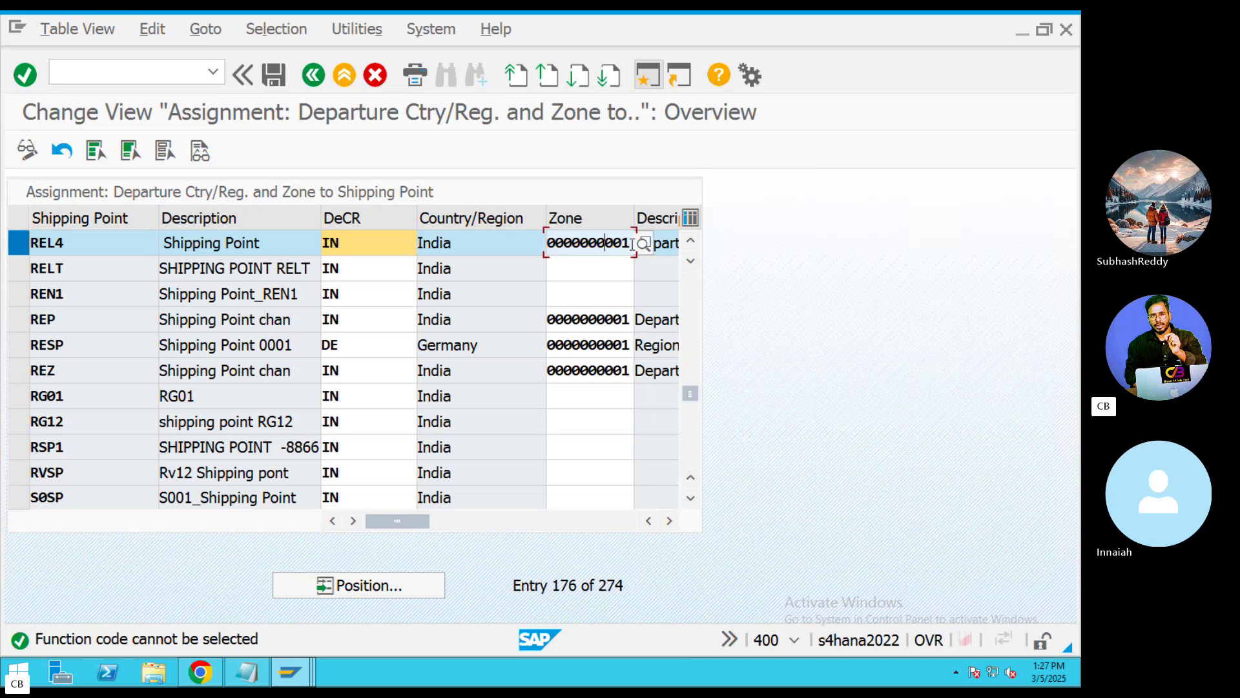
{"action": "left_click", "coordinate": [642, 244]}
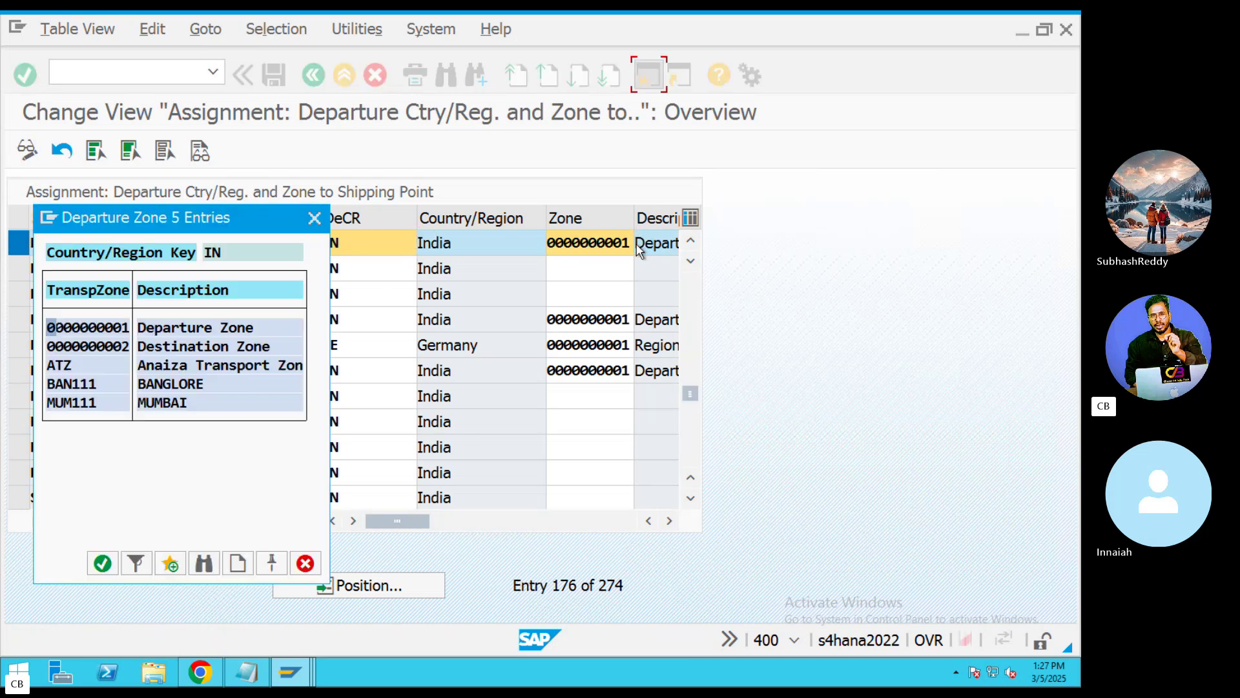
{"action": "double_click", "coordinate": [184, 331]}
{"action": "left_click_drag", "start_coordinate": [628, 243], "coordinate": [514, 240]}
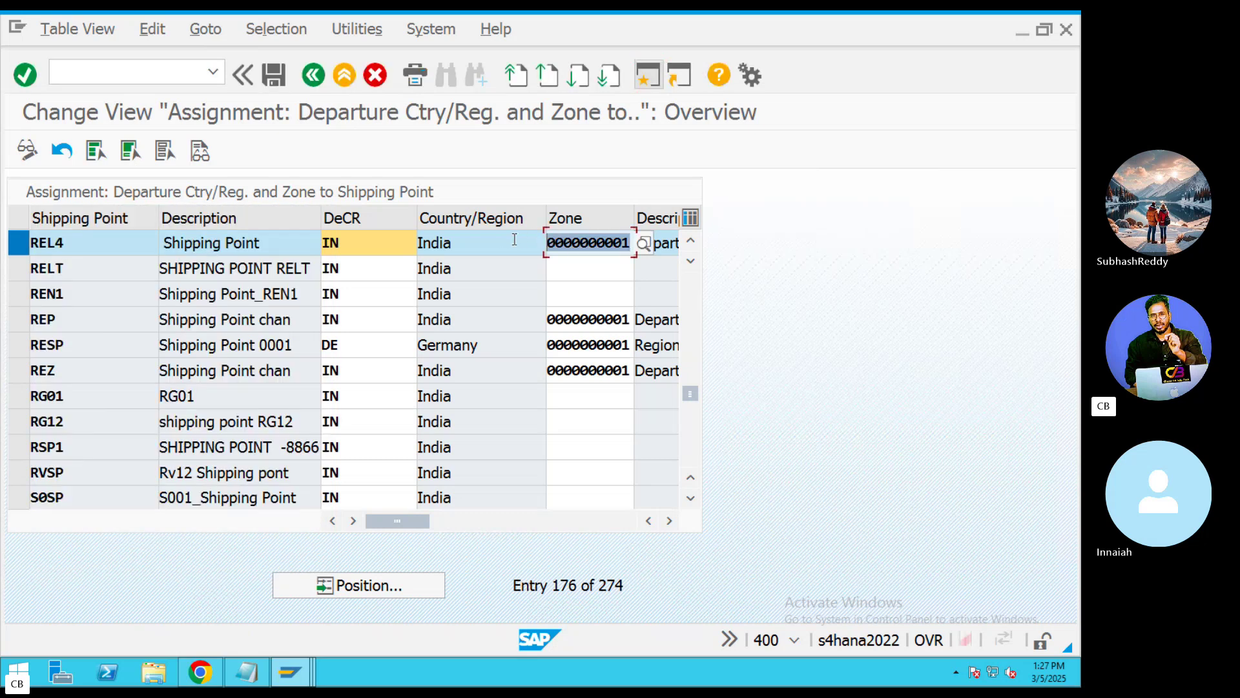
{"action": "left_click", "coordinate": [644, 244]}
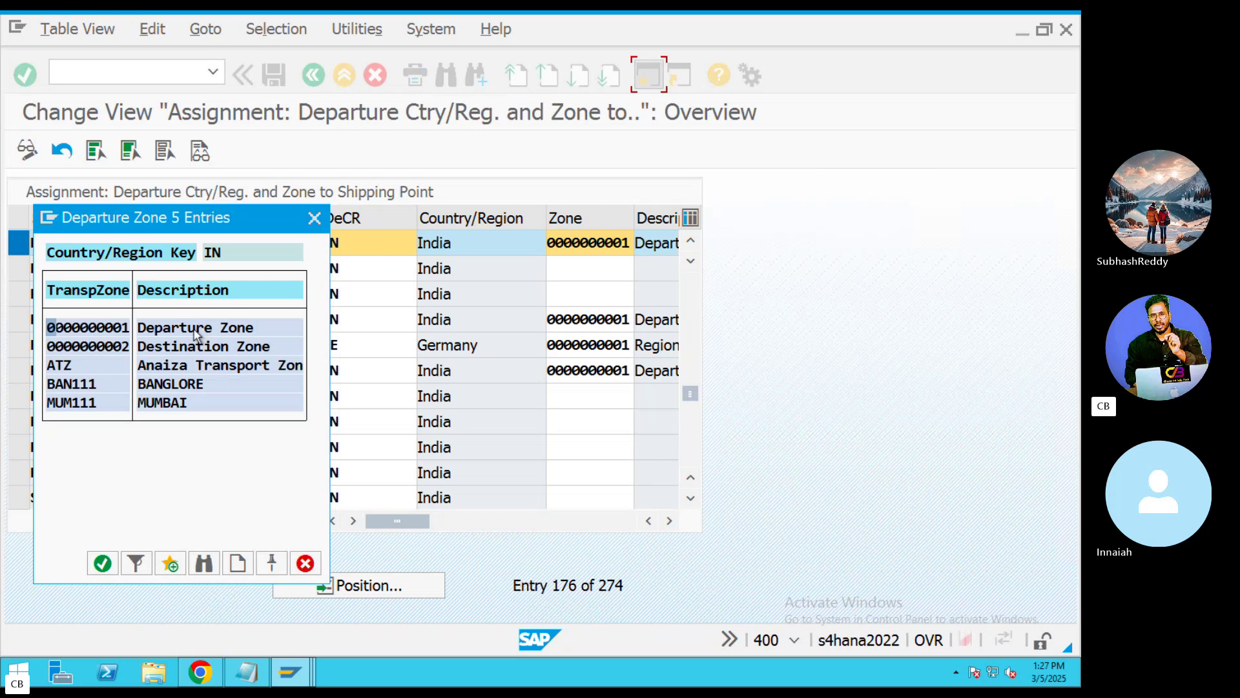
{"action": "left_click", "coordinate": [193, 330]}
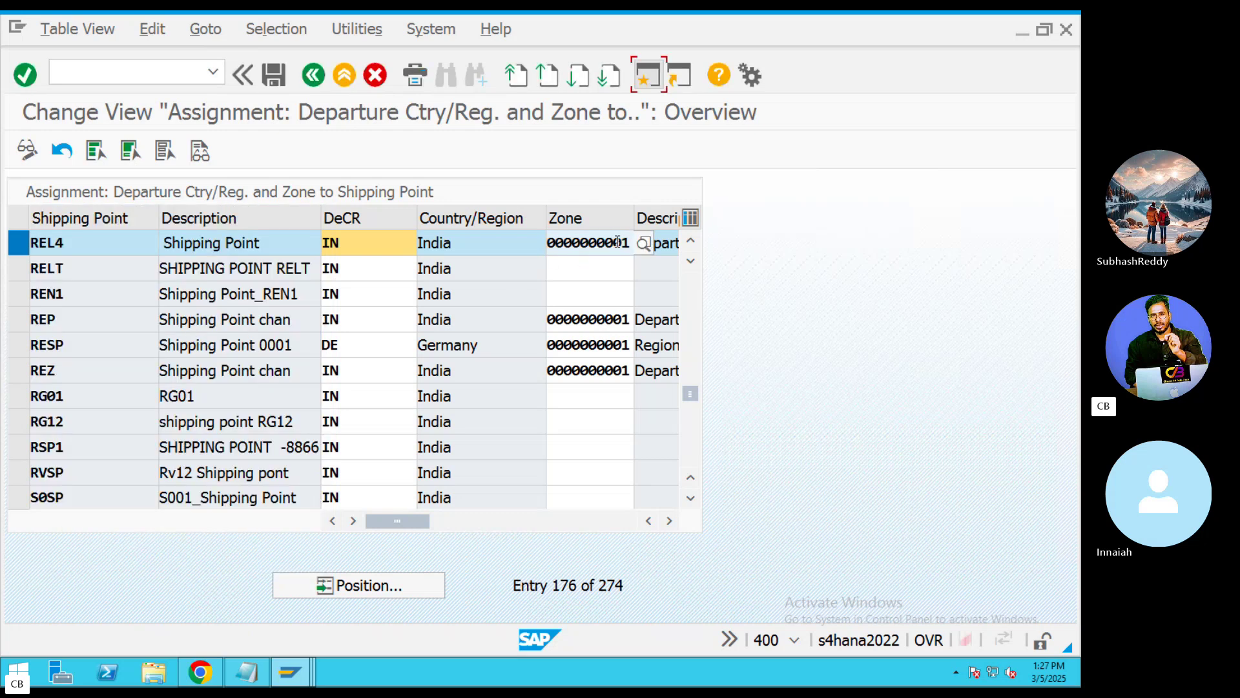
{"action": "left_click", "coordinate": [643, 243]}
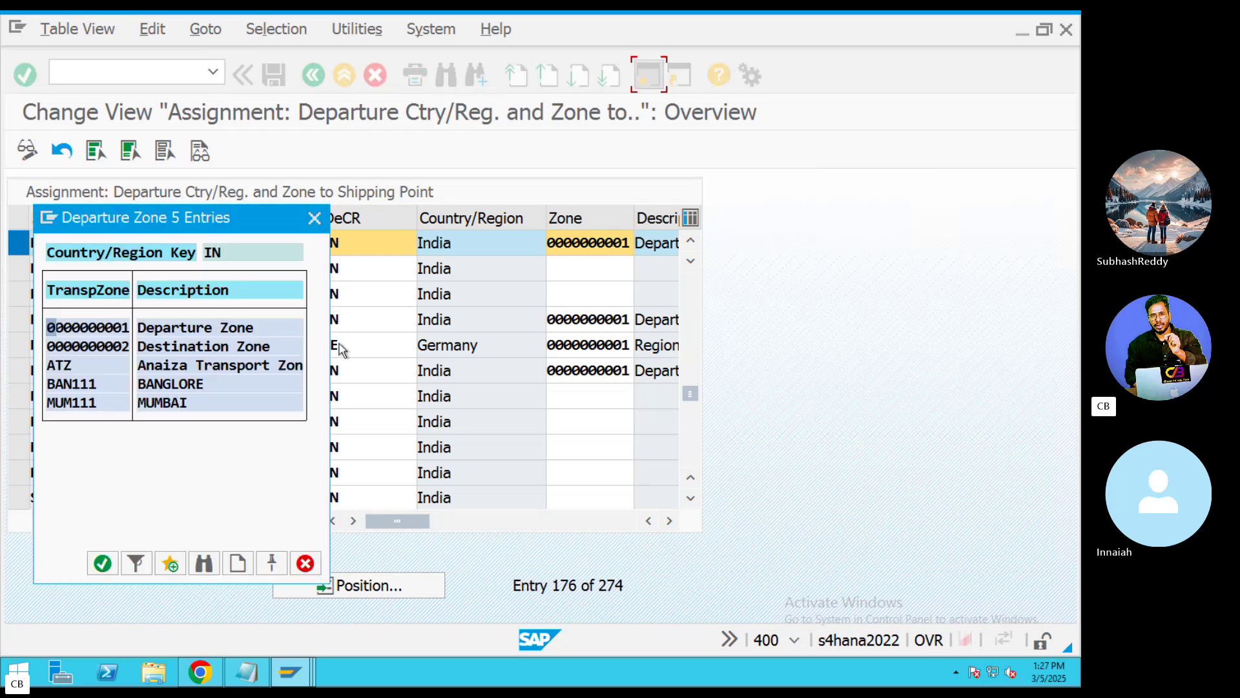
{"action": "left_click", "coordinate": [181, 329]}
Review the code, description and departure country of the REL4 shipping point entry
{"action": "left_click_drag", "start_coordinate": [450, 250], "coordinate": [182, 246]}
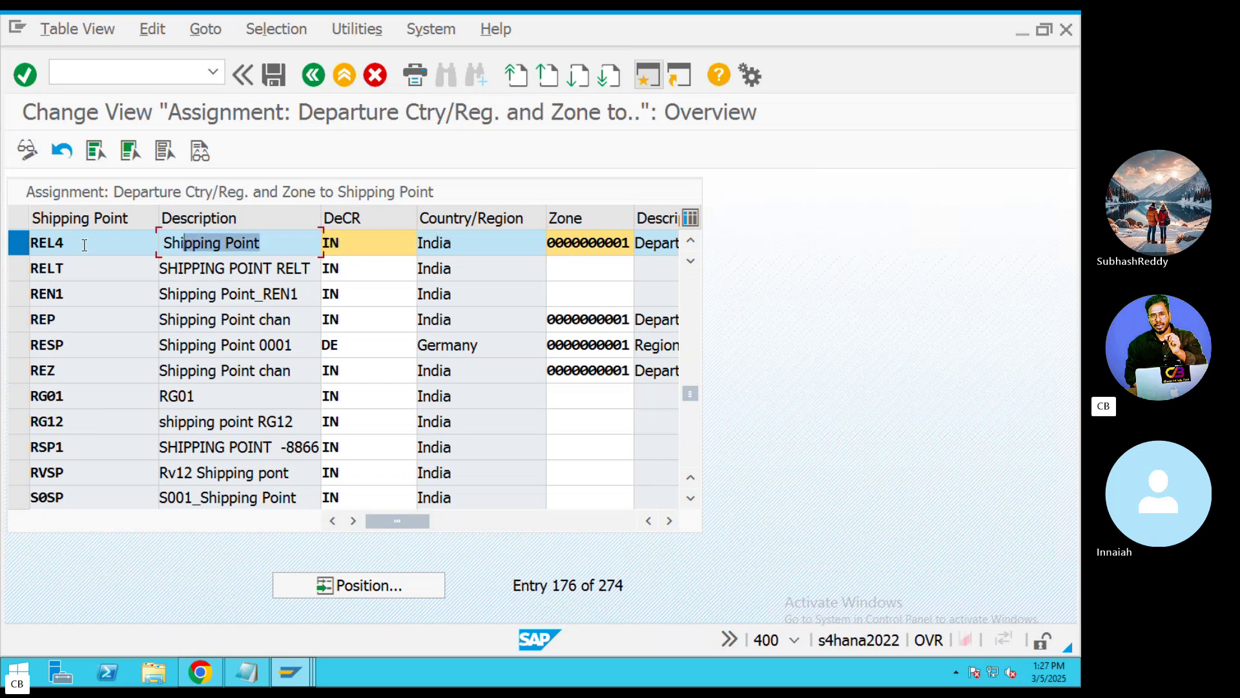
{"action": "left_click_drag", "start_coordinate": [84, 245], "coordinate": [37, 246]}
{"action": "left_click", "coordinate": [19, 252]}
{"action": "left_click", "coordinate": [19, 246]}
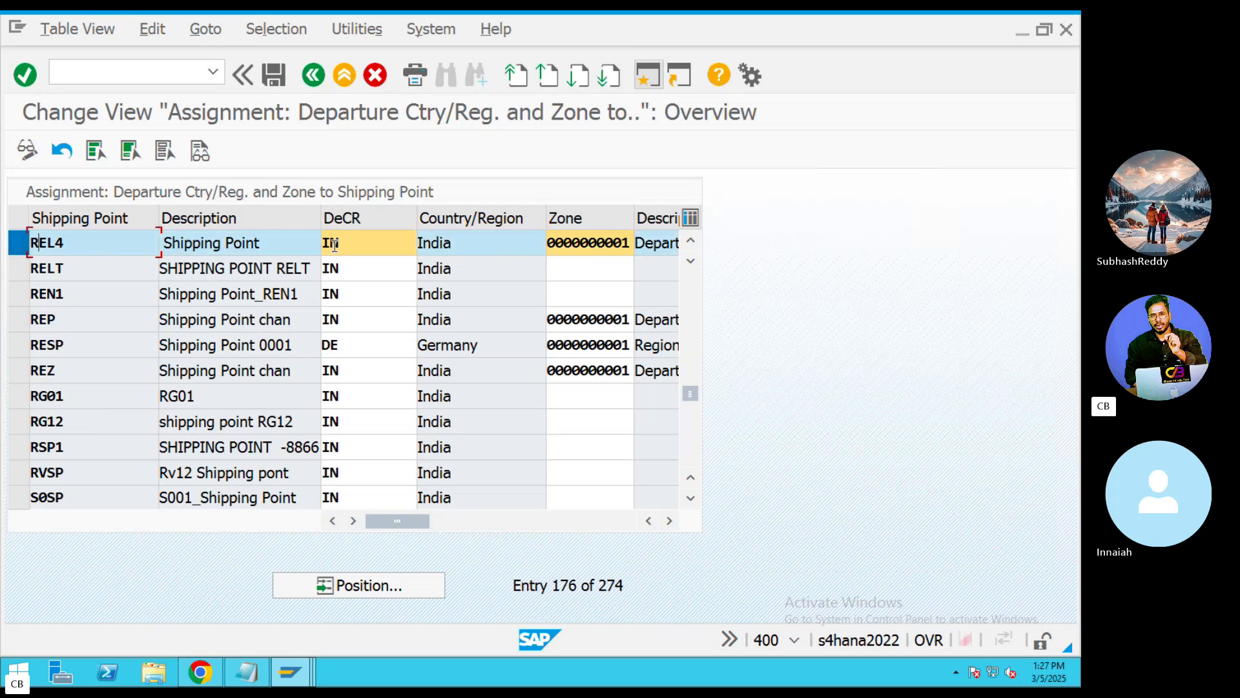
{"action": "double_click", "coordinate": [330, 243]}
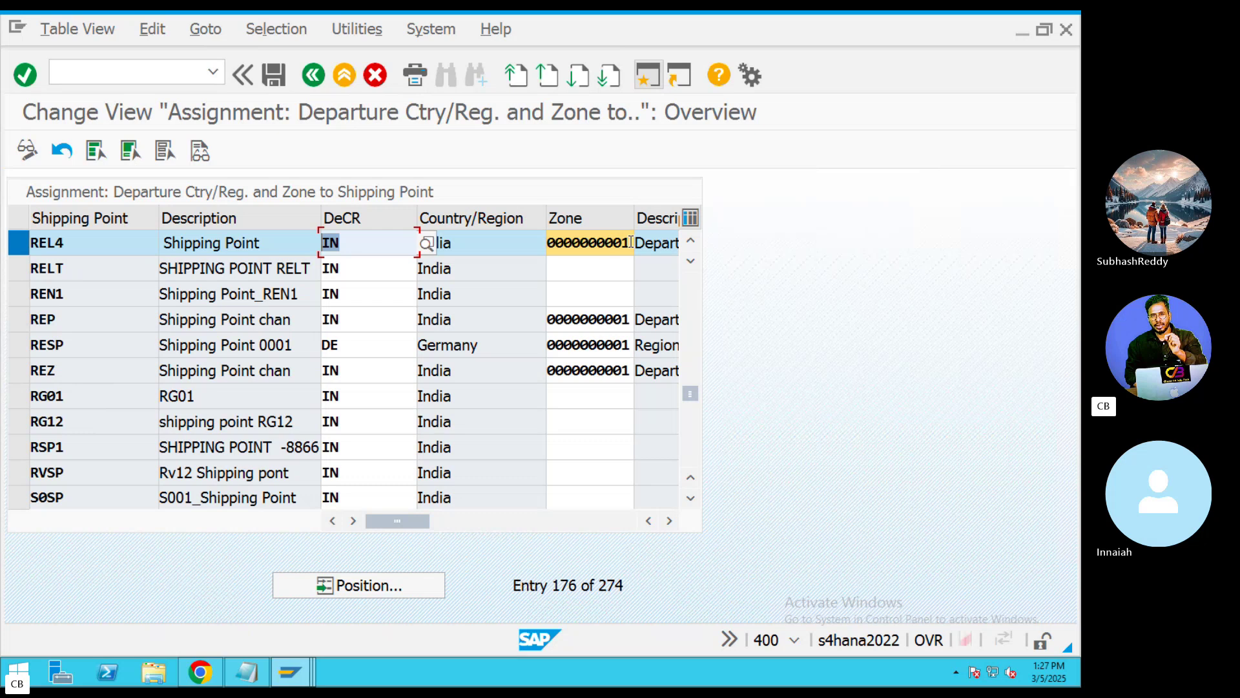
Close the shipping point zone assignment without saving and open the Maintain Route Determination activity
{"action": "left_click_drag", "start_coordinate": [631, 242], "coordinate": [550, 243]}
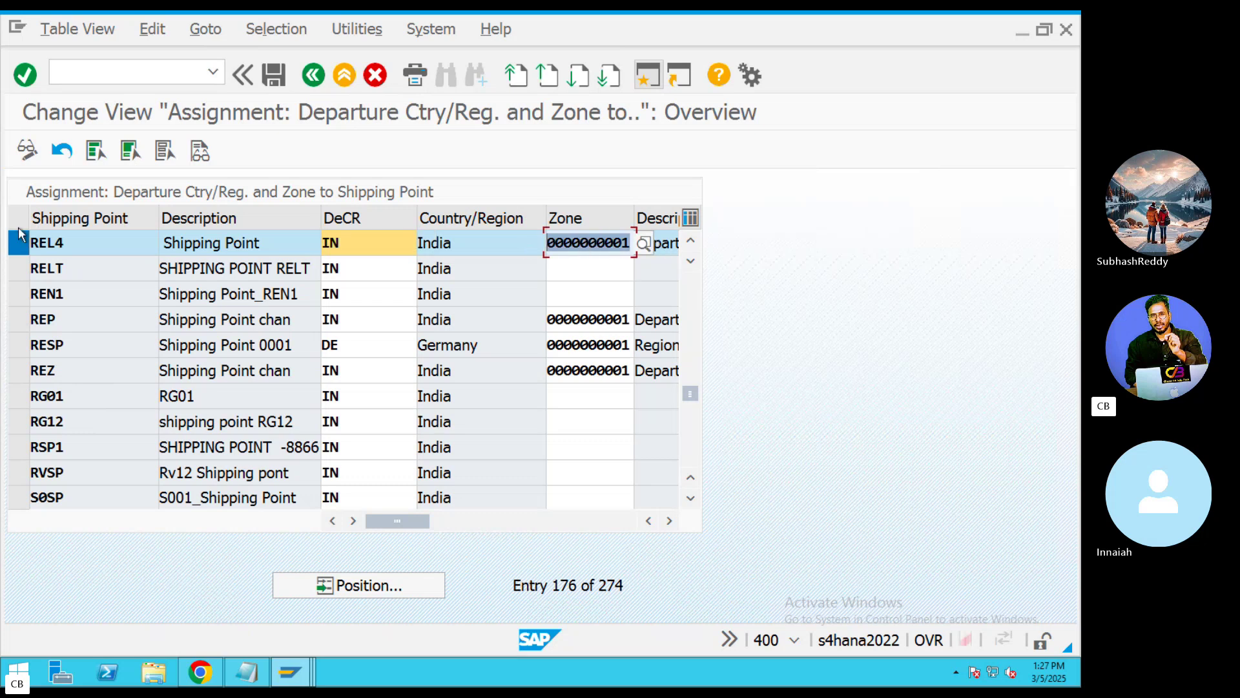
{"action": "left_click", "coordinate": [316, 78]}
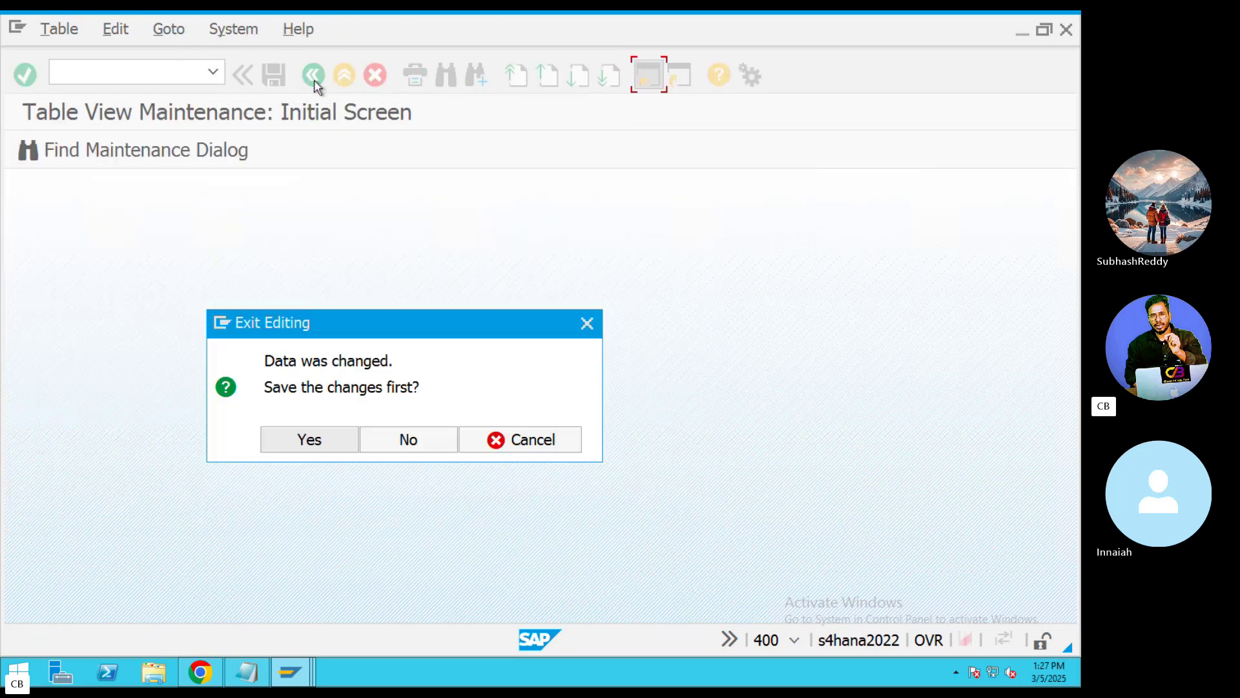
{"action": "left_click", "coordinate": [382, 444]}
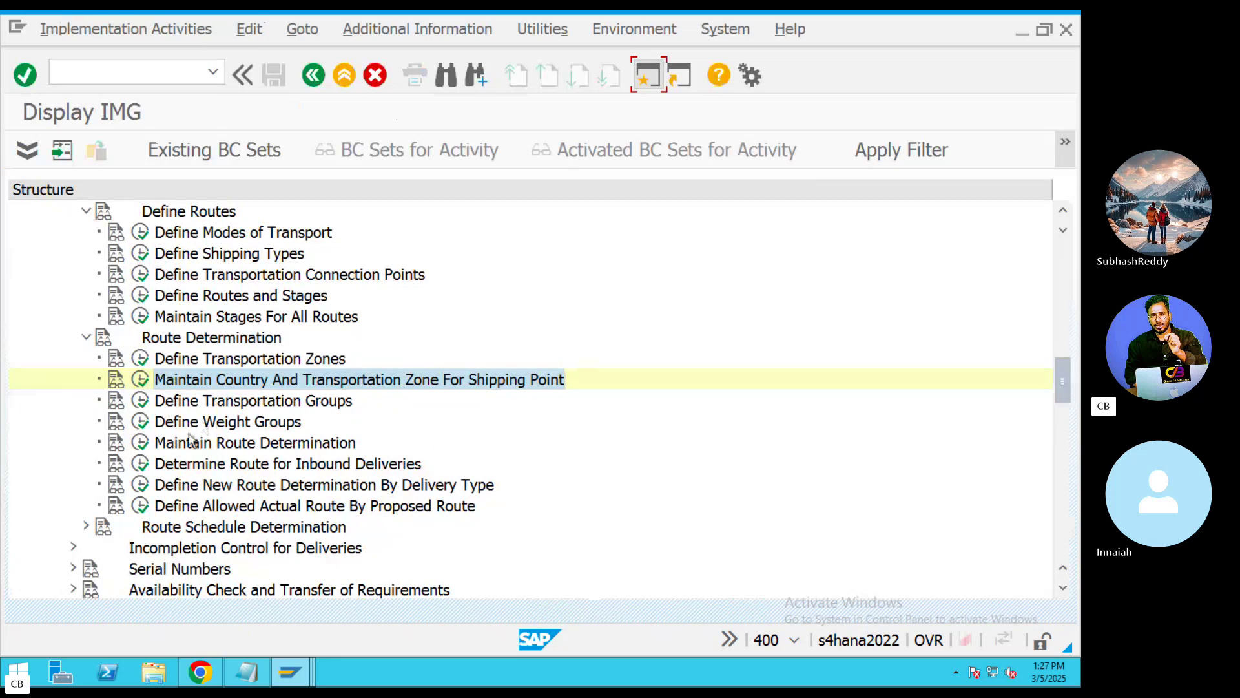
{"action": "left_click", "coordinate": [261, 444]}
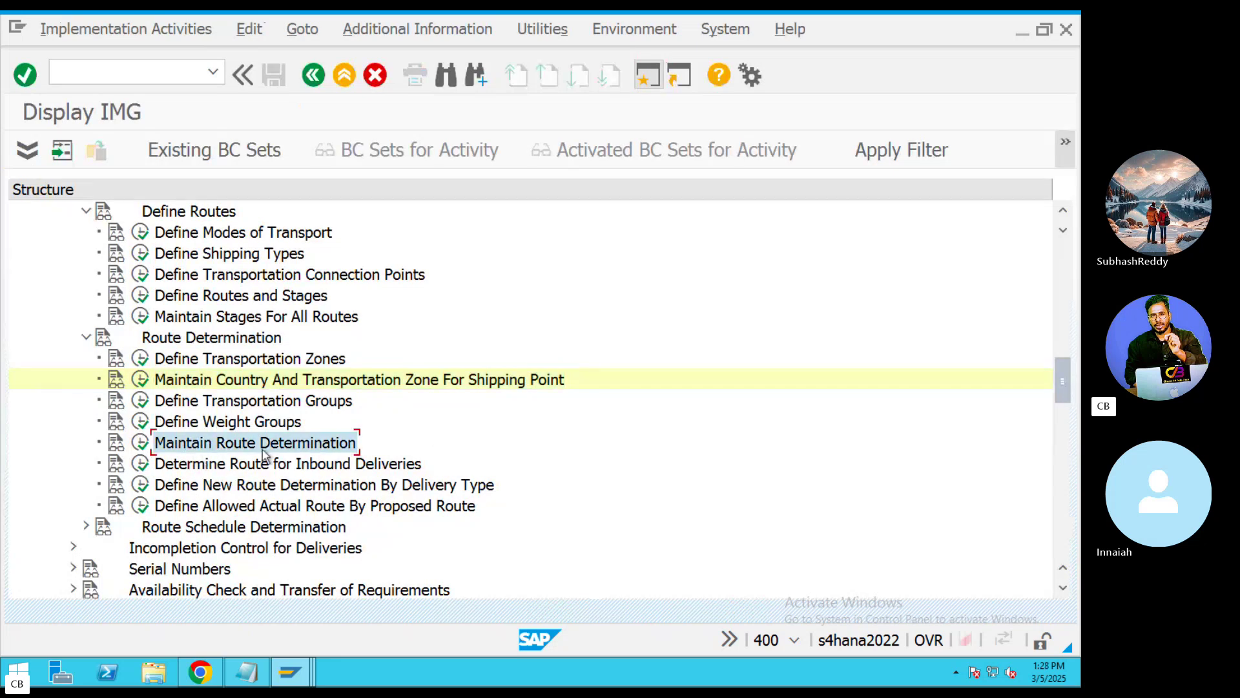
{"action": "left_click", "coordinate": [141, 443]}
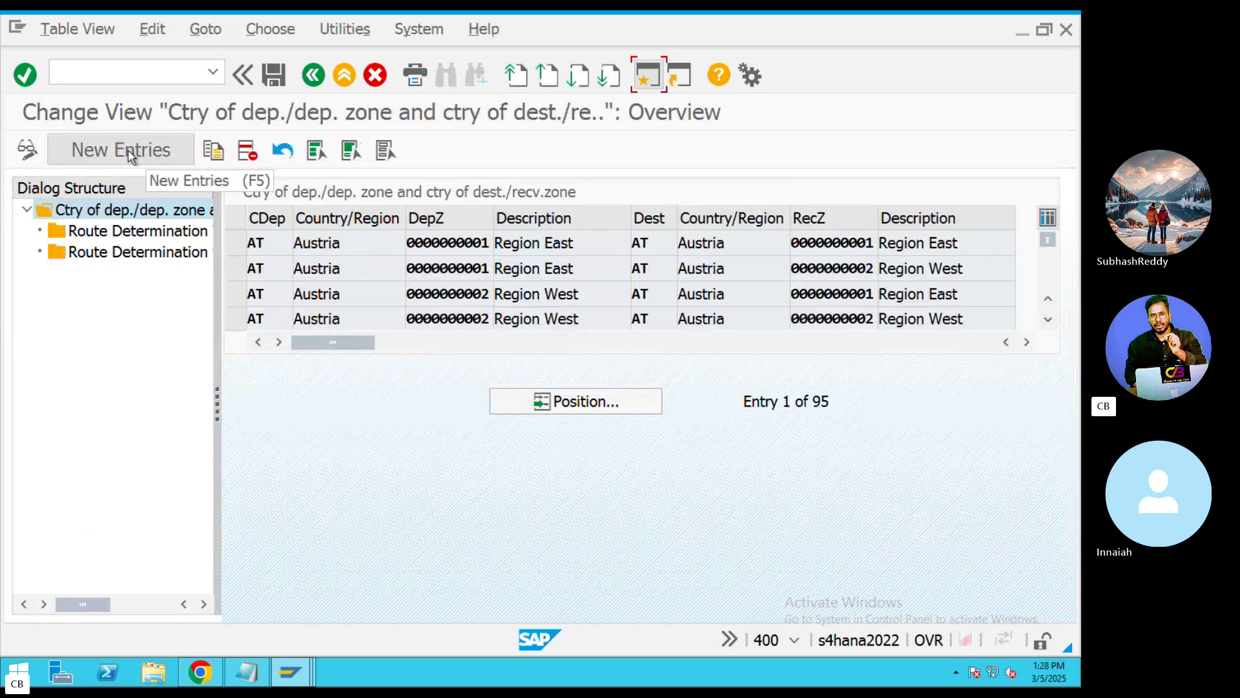
{"action": "left_click", "coordinate": [130, 154]}
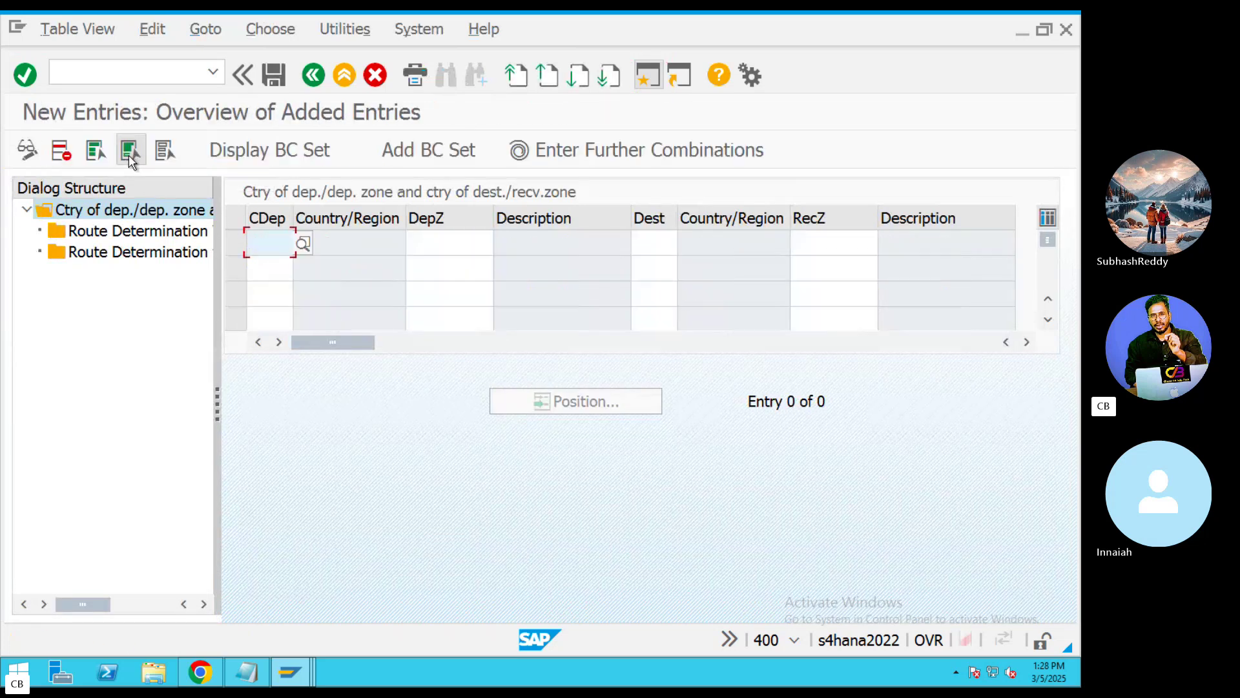
{"action": "left_click", "coordinate": [270, 246]}
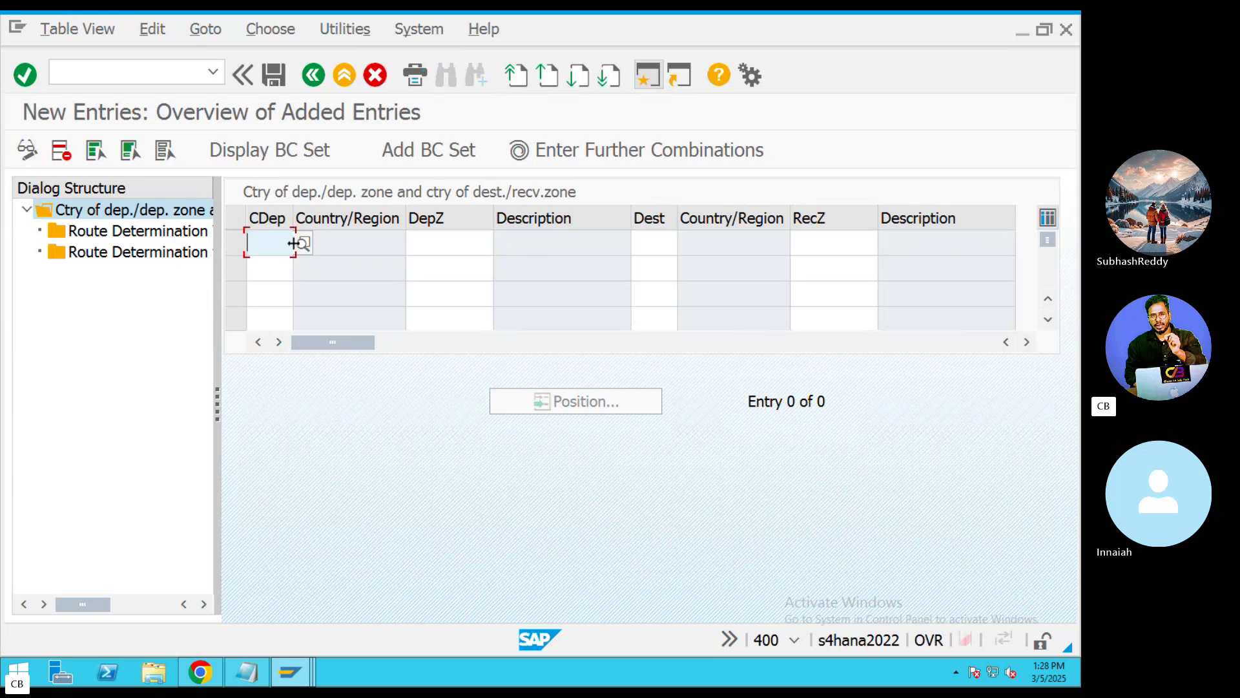
{"action": "type", "text": "IN"}
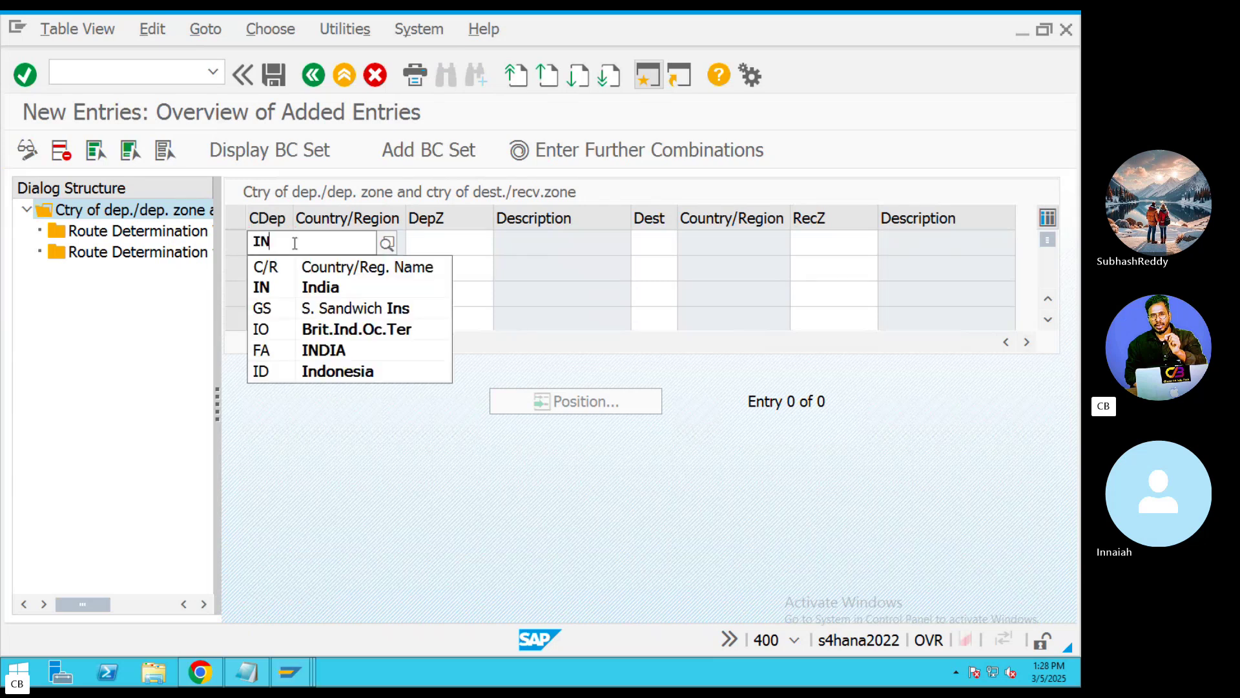
{"action": "left_click", "coordinate": [349, 286]}
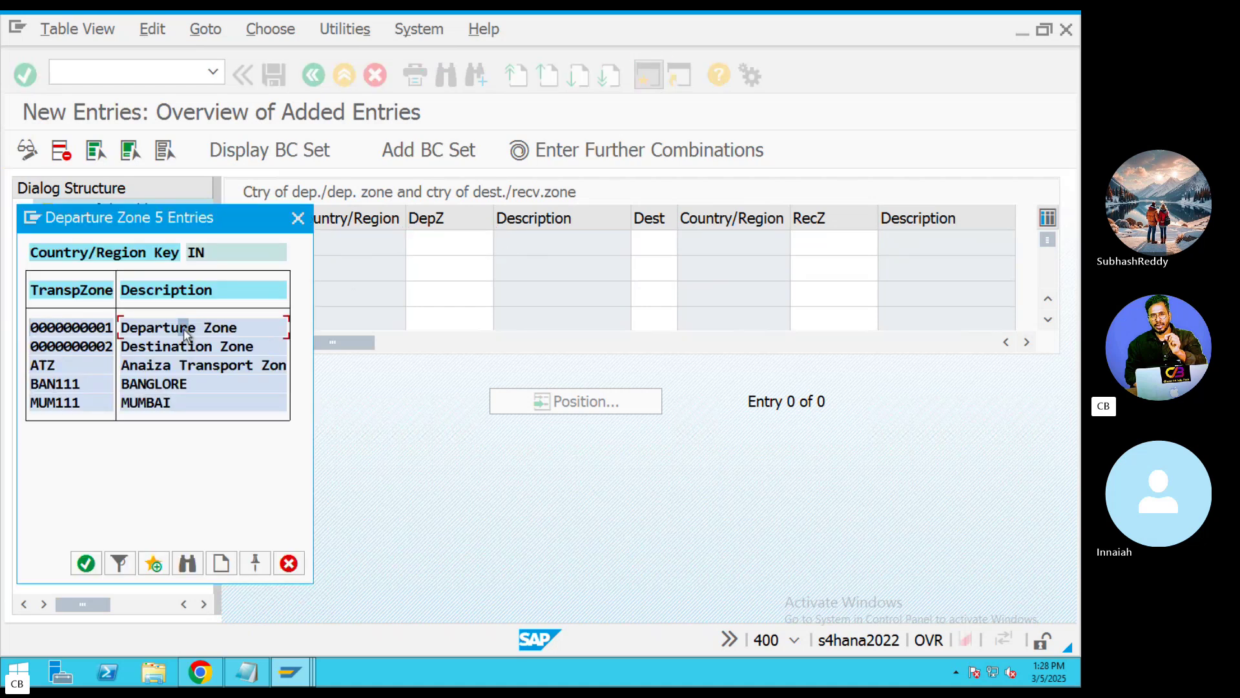
{"action": "double_click", "coordinate": [181, 329]}
{"action": "left_click", "coordinate": [659, 238]}
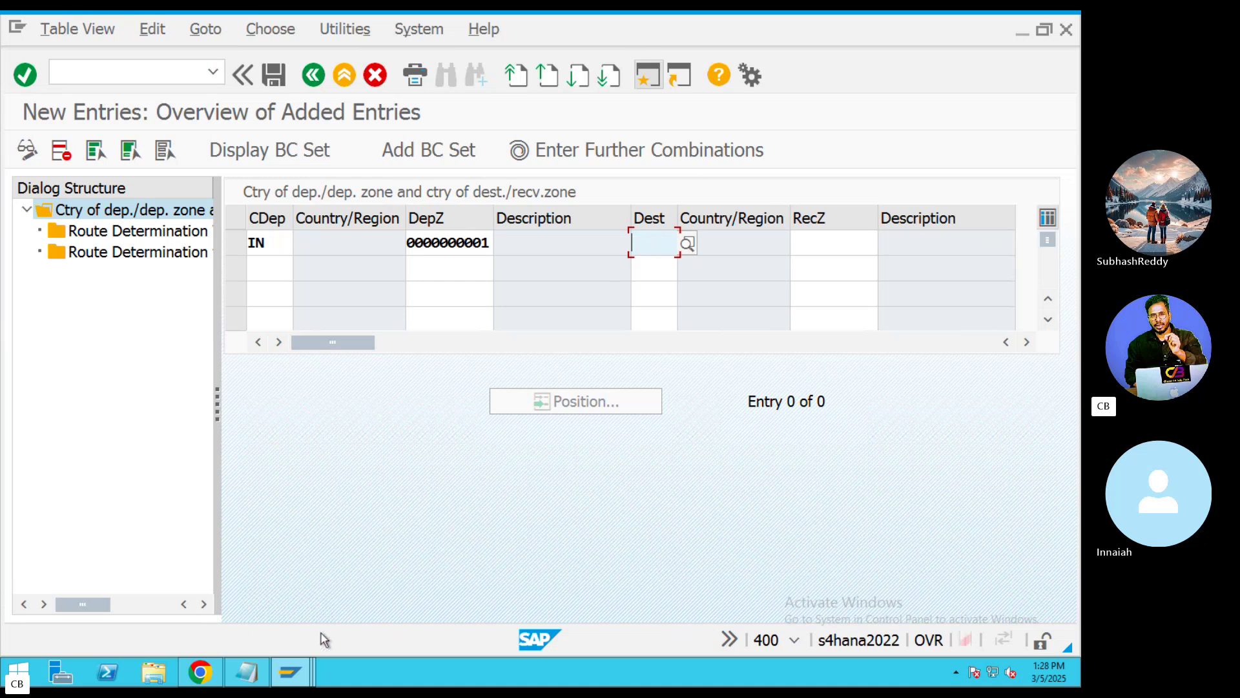
In a new session, list the KNB1 customer master entries in General Table Display with the maximum number of hits cleared
{"action": "left_click", "coordinate": [291, 672]}
{"action": "left_click", "coordinate": [451, 408]}
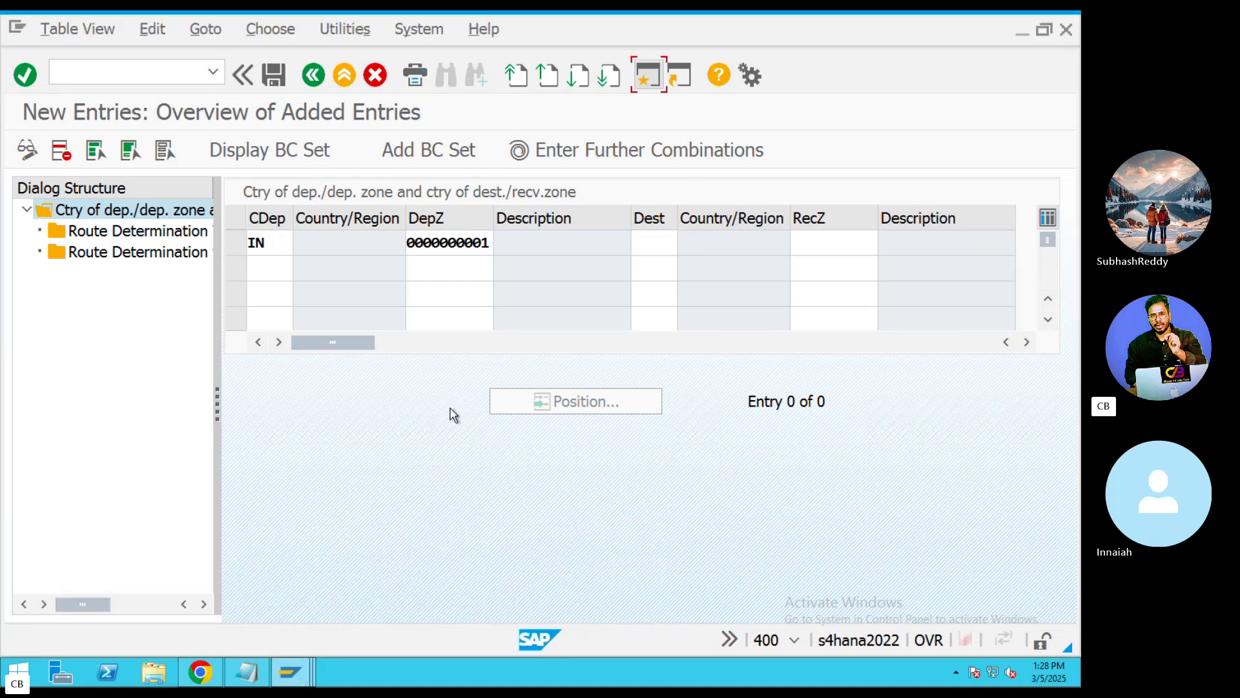
{"action": "left_click", "coordinate": [656, 78]}
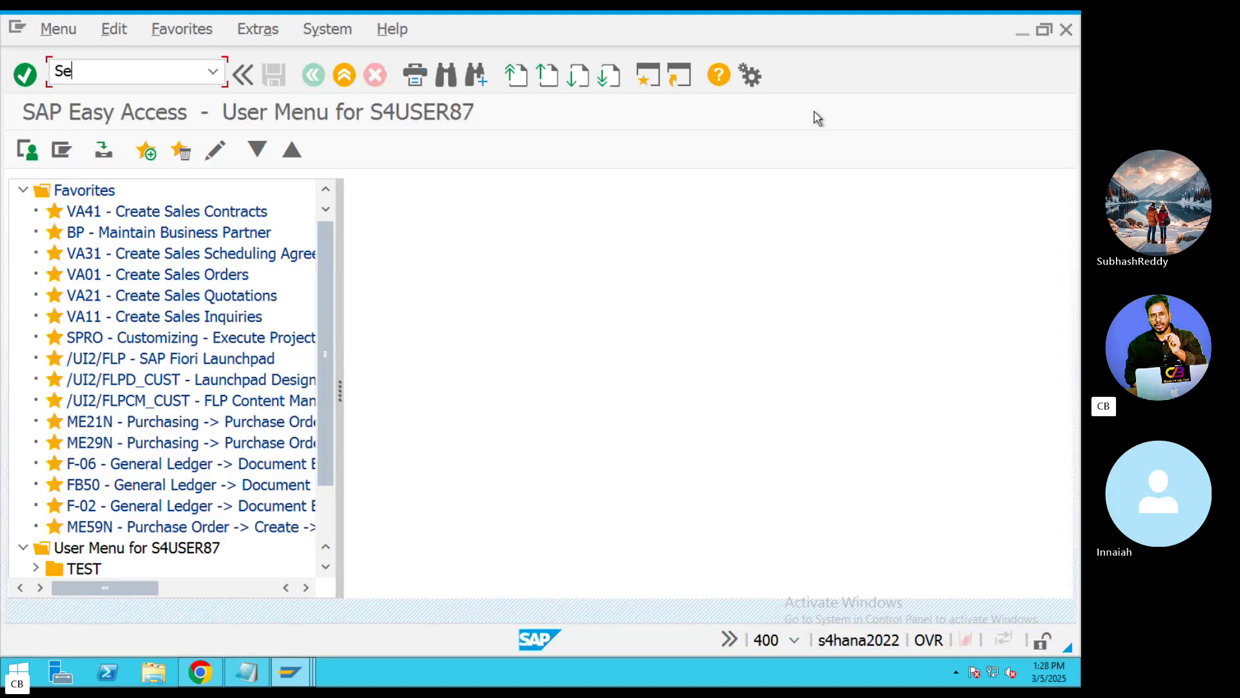
{"action": "key", "text": "Return"}
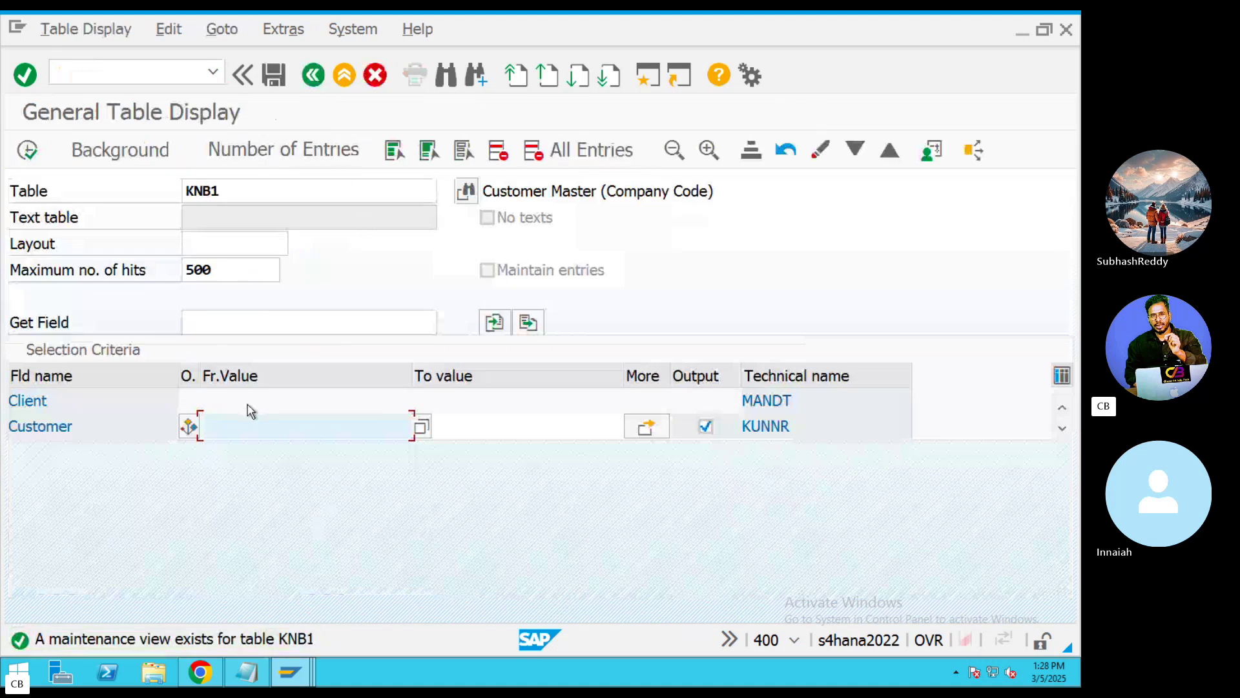
{"action": "double_click", "coordinate": [228, 266]}
{"action": "key", "text": "BackSpace"}
{"action": "left_click", "coordinate": [28, 150]}
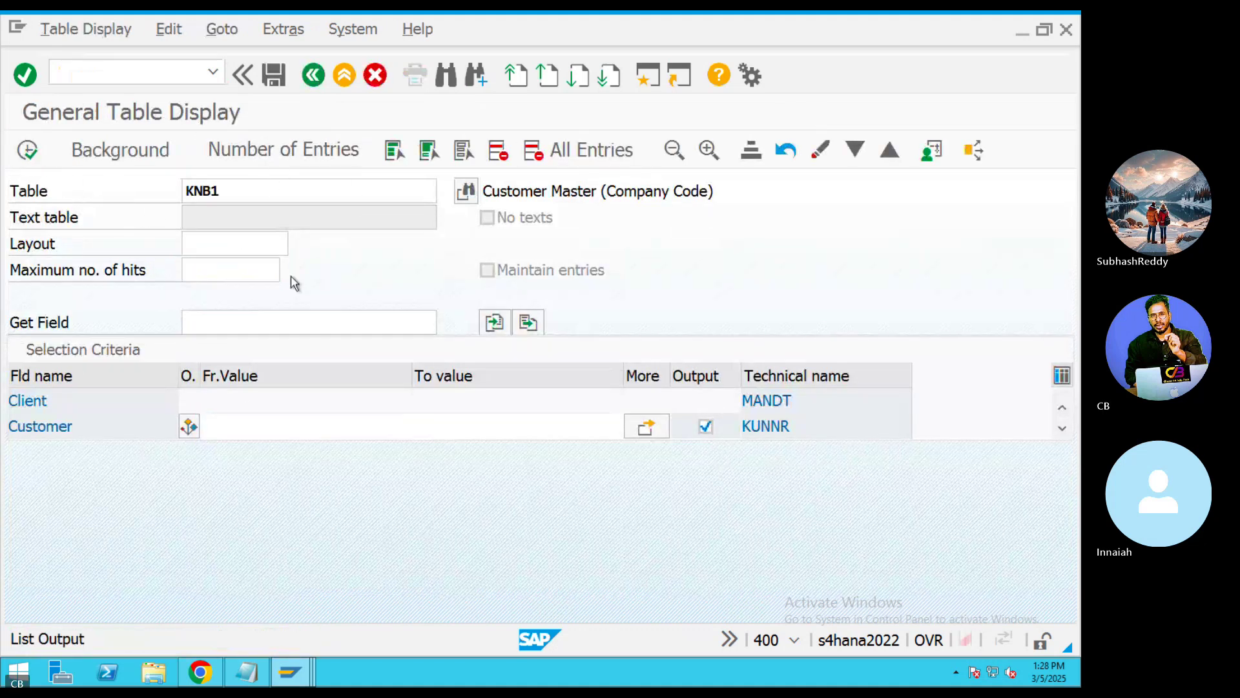
Filter the KNB1 entries by company code REL4 and select the customer number in the second row
{"action": "left_click", "coordinate": [209, 328]}
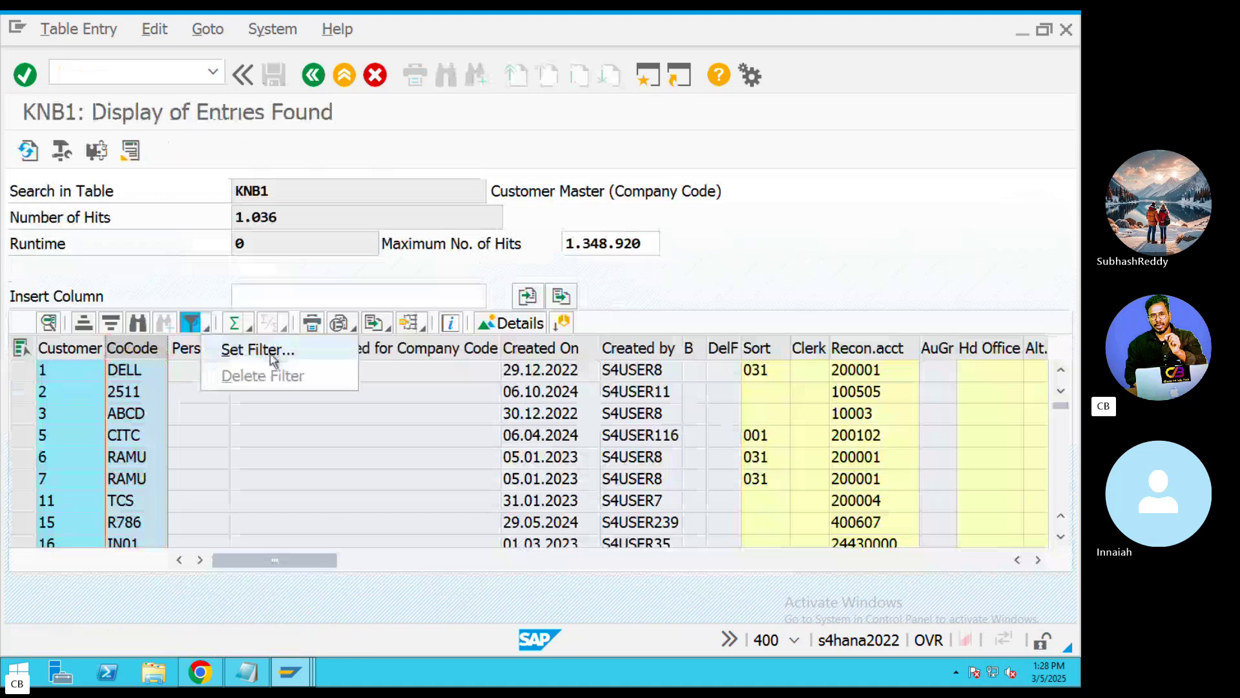
{"action": "left_click", "coordinate": [258, 349]}
{"action": "type", "text": "rel4"}
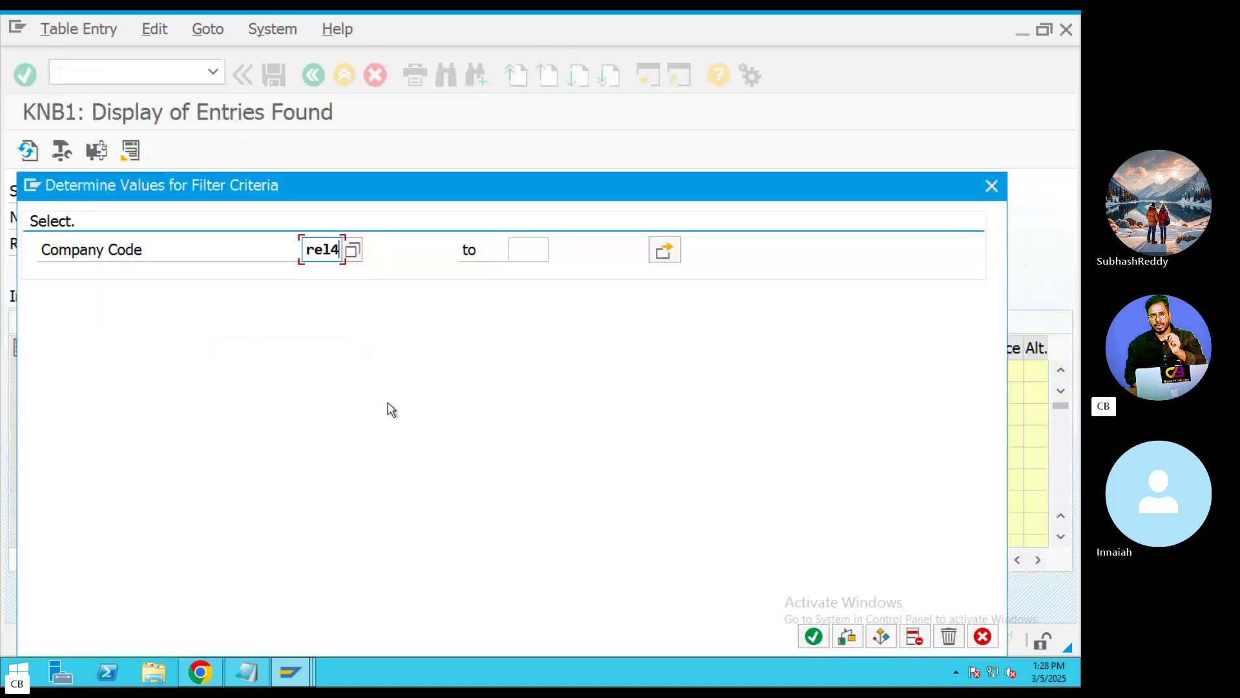
{"action": "key", "text": "Return"}
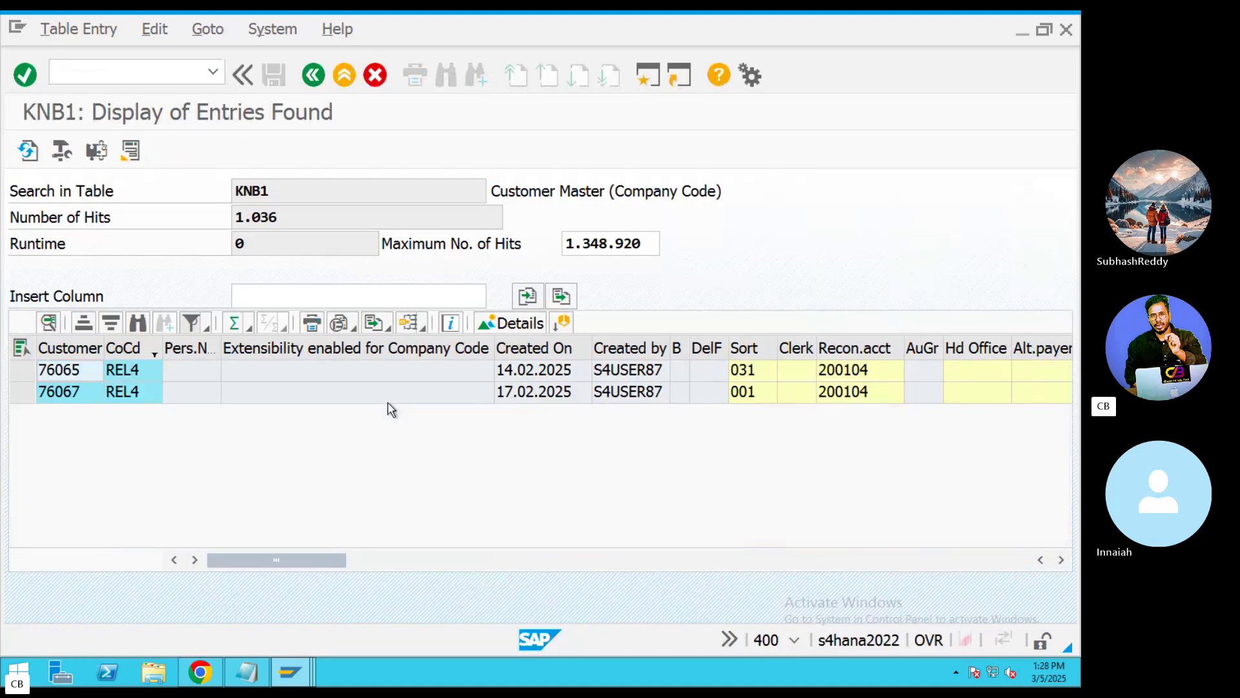
{"action": "left_click", "coordinate": [79, 395]}
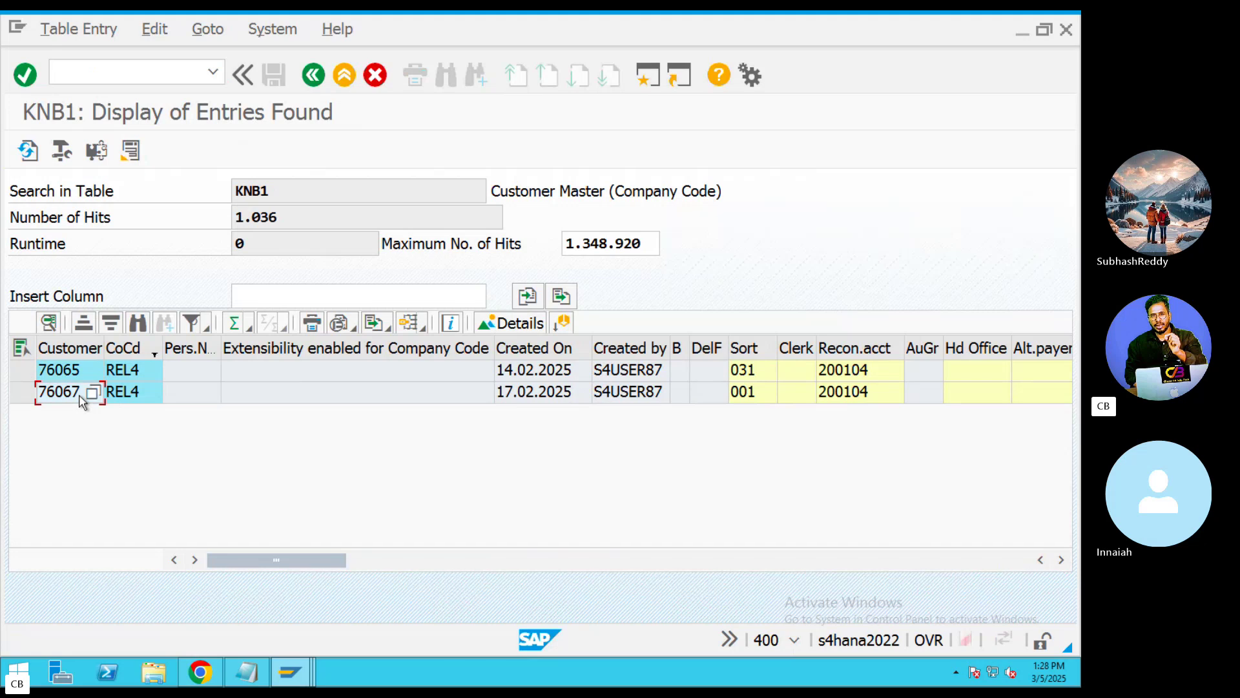
Open the VA05 list of sales orders in a new session and clear the sold-to party
{"action": "left_click", "coordinate": [649, 76]}
{"action": "type", "text": "VA"}
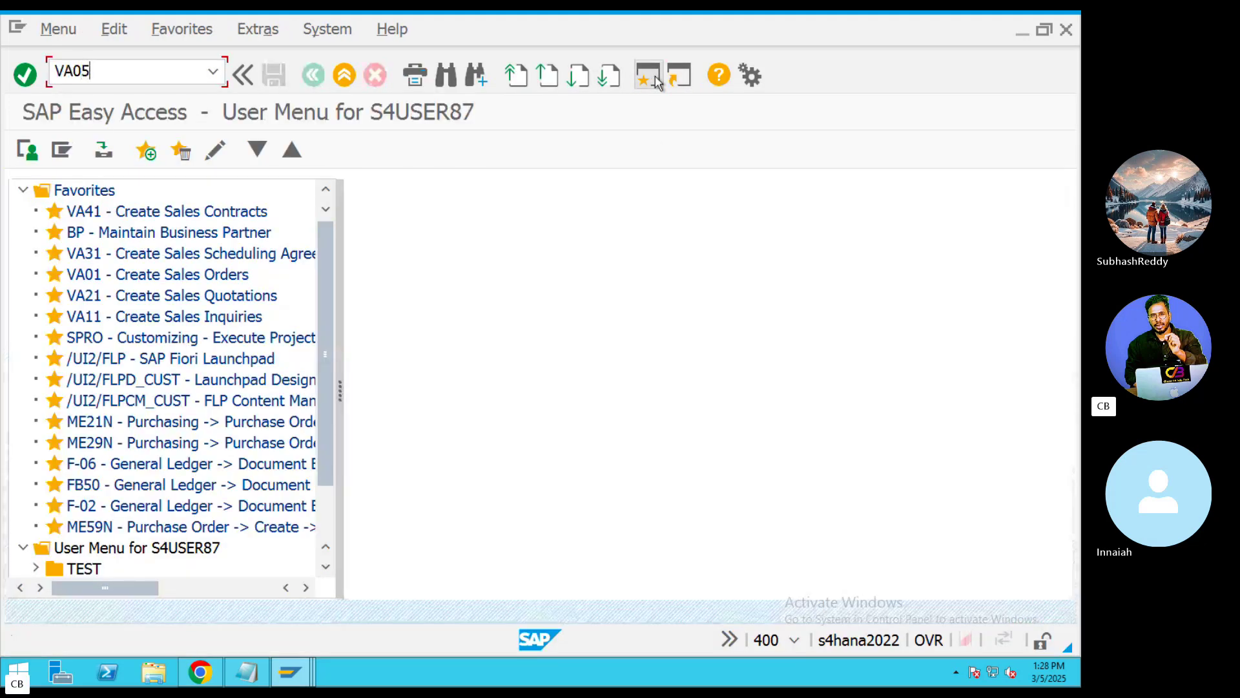
{"action": "type", "text": "05"}
{"action": "key", "text": "Return"}
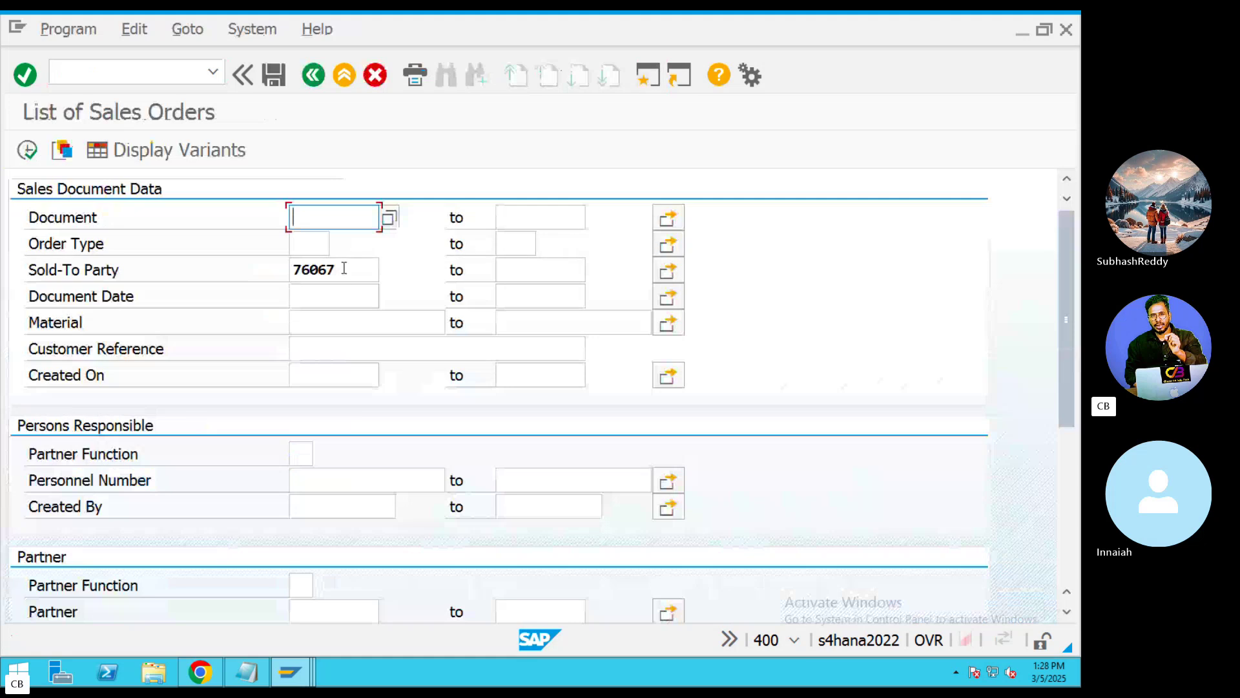
{"action": "left_click_drag", "start_coordinate": [354, 269], "coordinate": [276, 276]}
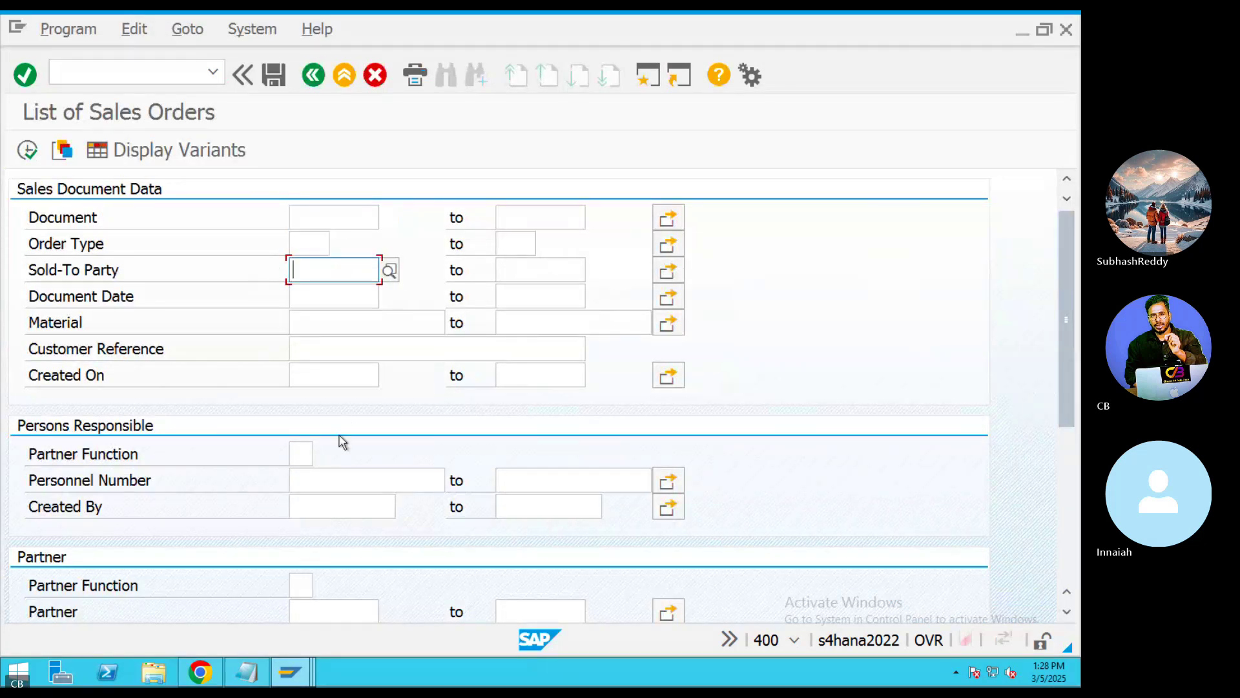
Search for sold-to parties by company code REL4 and choose the customer located in HYD
{"action": "left_click", "coordinate": [389, 271]}
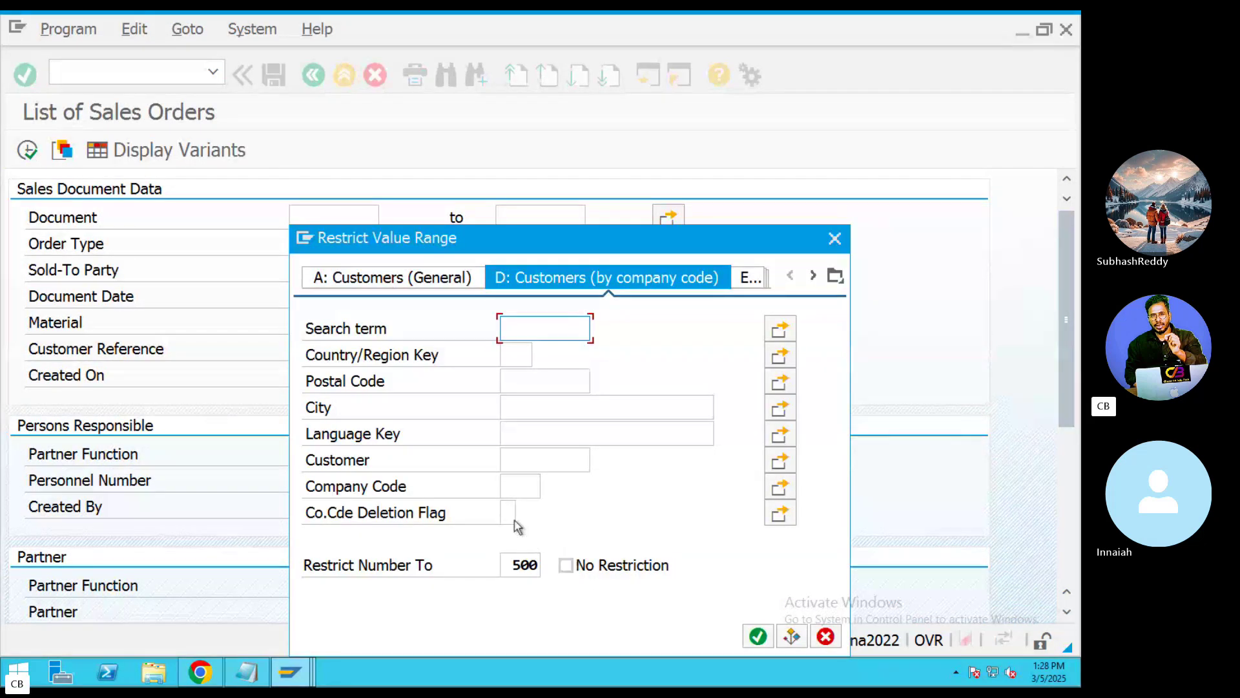
{"action": "left_click", "coordinate": [524, 485]}
{"action": "left_click", "coordinate": [549, 485]}
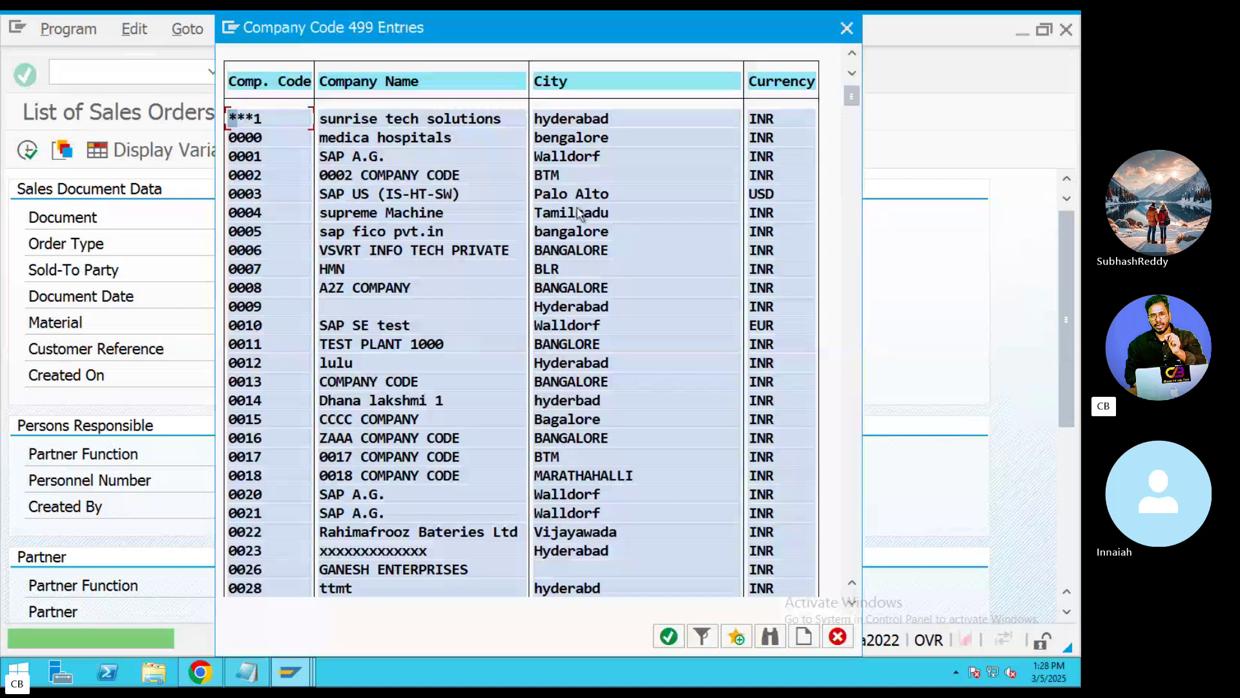
{"action": "left_click", "coordinate": [847, 28]}
{"action": "type", "text": "r"}
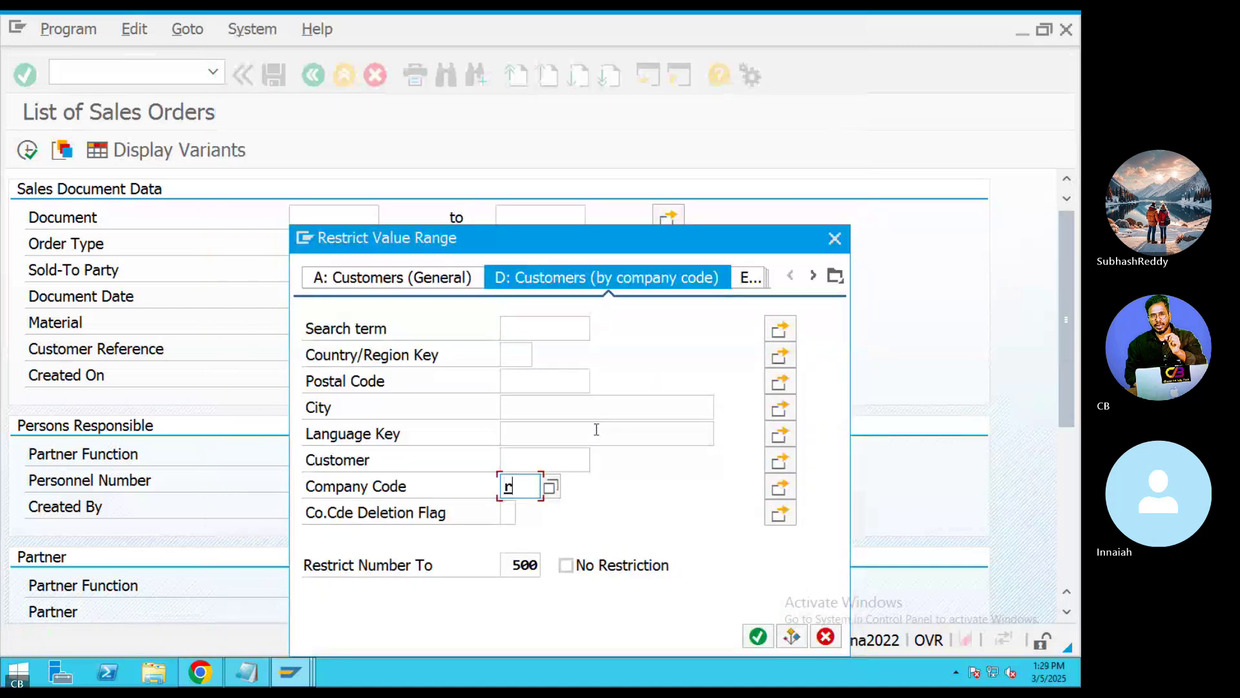
{"action": "type", "text": "el4"}
{"action": "key", "text": "Return"}
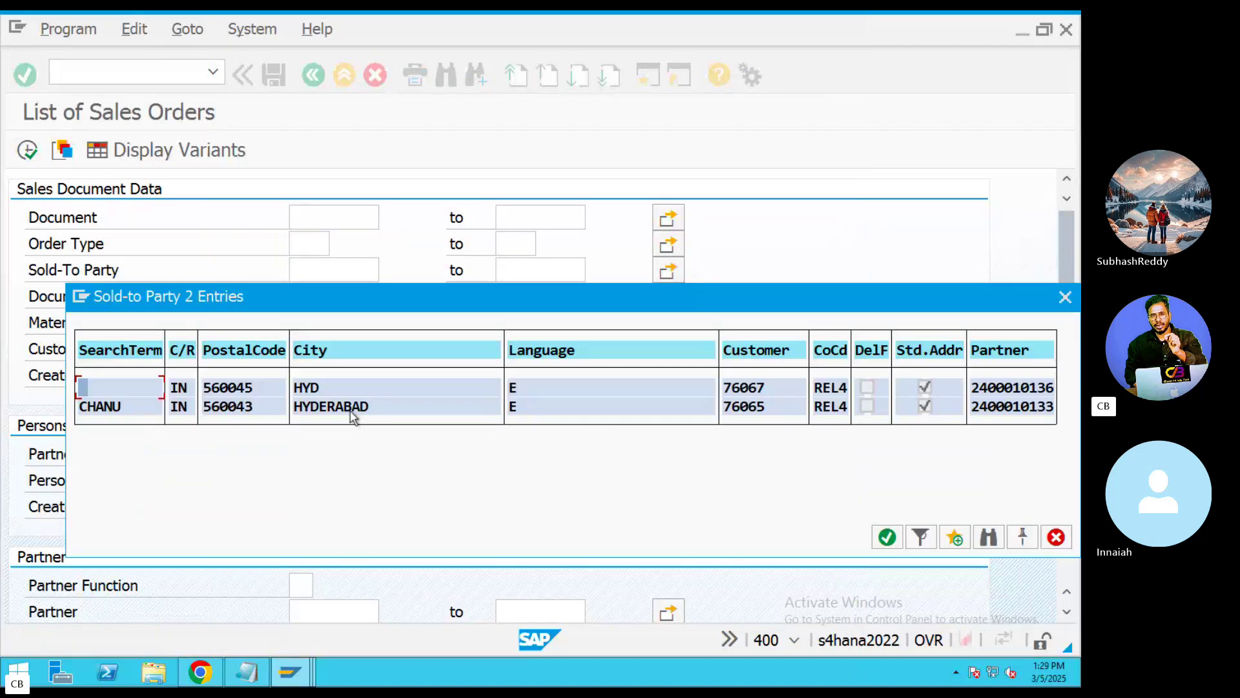
{"action": "double_click", "coordinate": [313, 389]}
List the customer's sales orders, open the first one for viewing and return to the list
{"action": "left_click", "coordinate": [14, 154]}
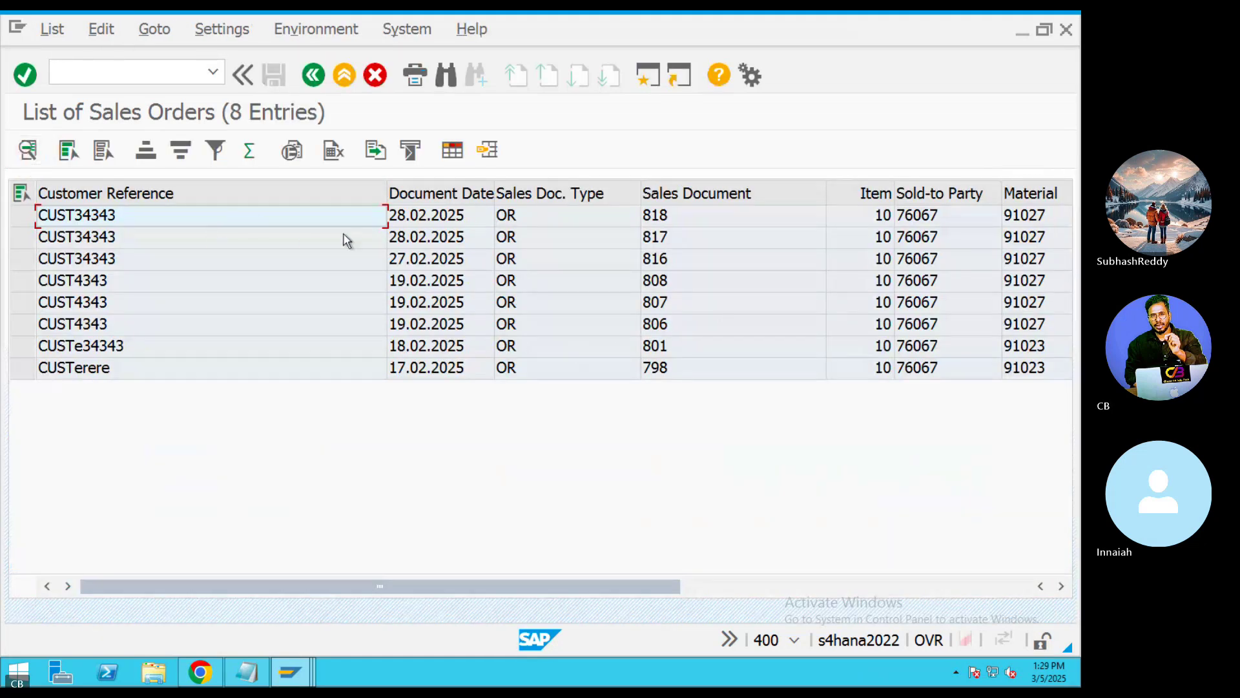
{"action": "left_click", "coordinate": [924, 223]}
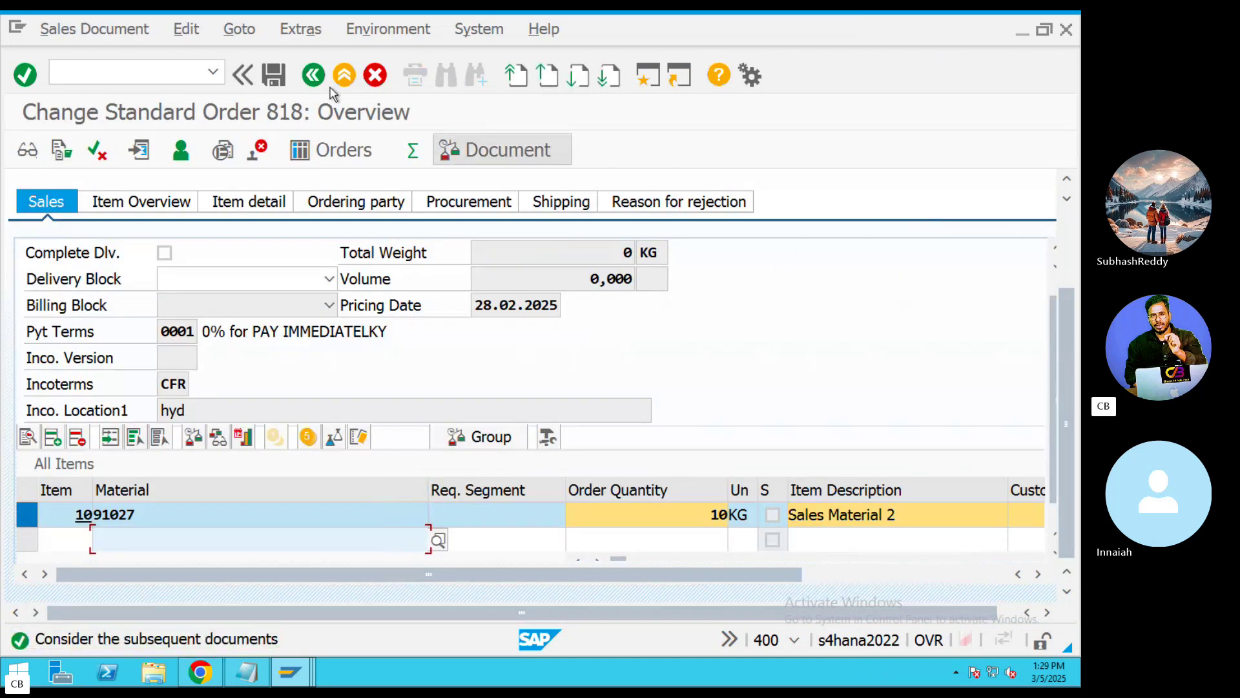
{"action": "left_click", "coordinate": [313, 75]}
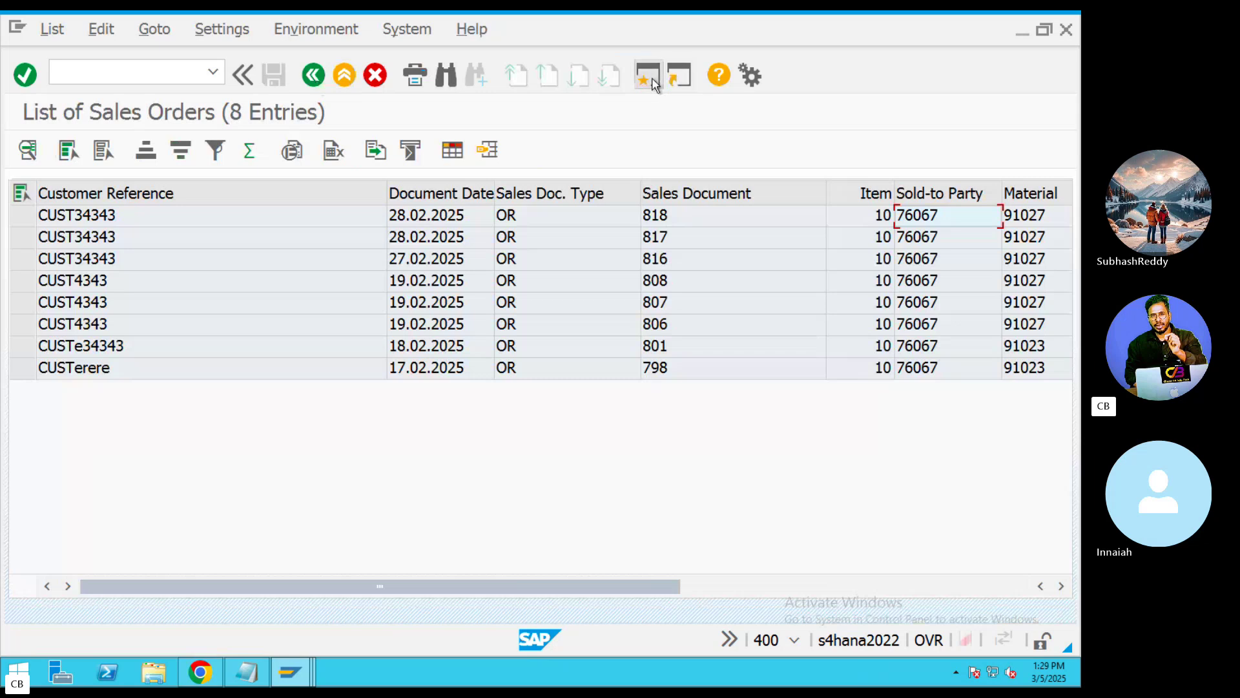
Open business partner maintenance (BP) in a new session and search for organizations by the customer number
{"action": "left_click", "coordinate": [651, 79]}
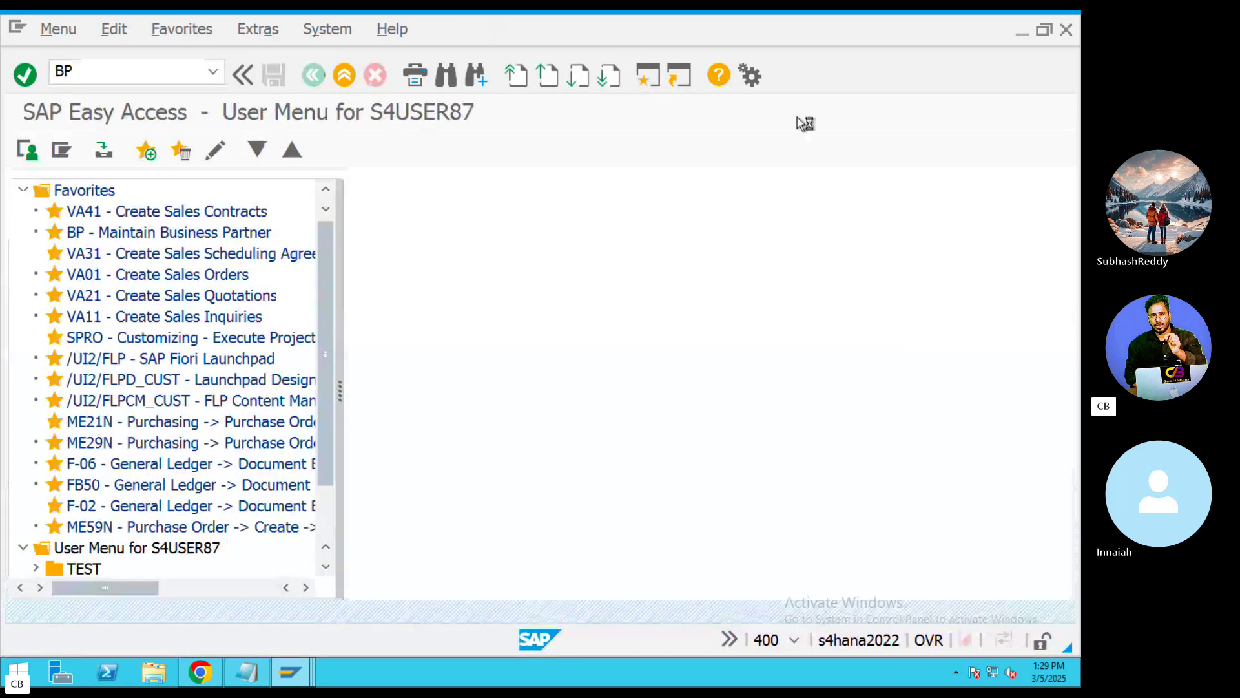
{"action": "type", "text": "BP"}
{"action": "key", "text": "Return"}
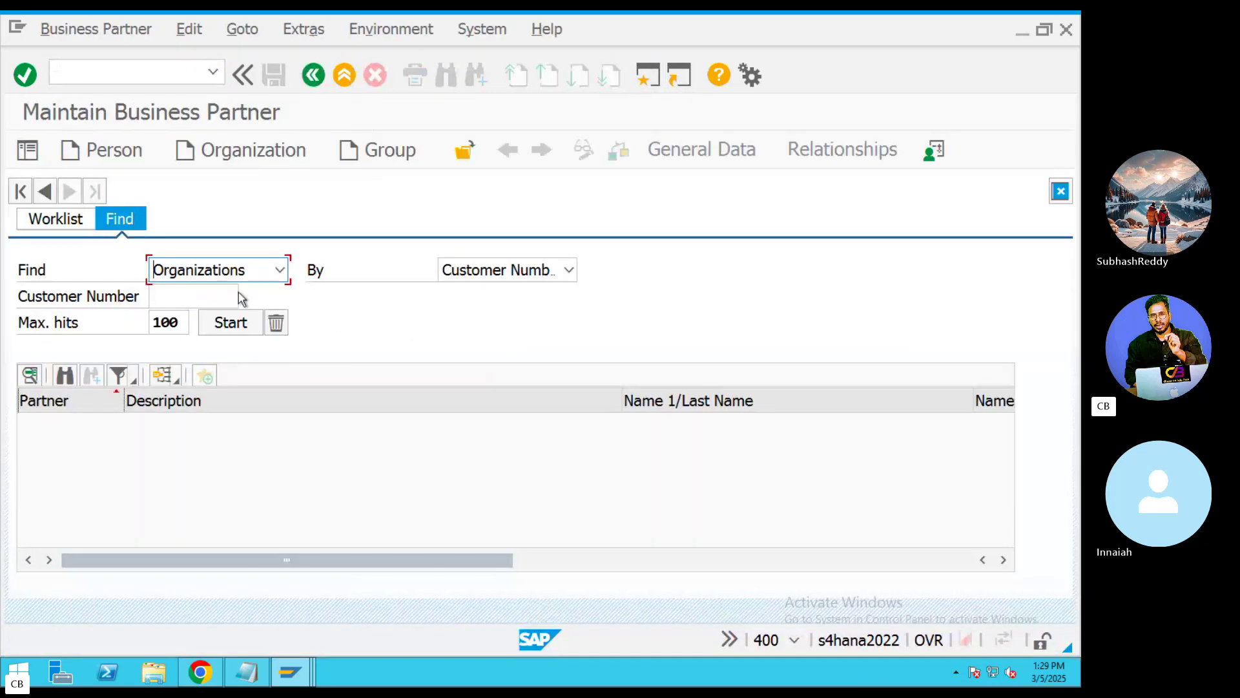
{"action": "left_click", "coordinate": [211, 301]}
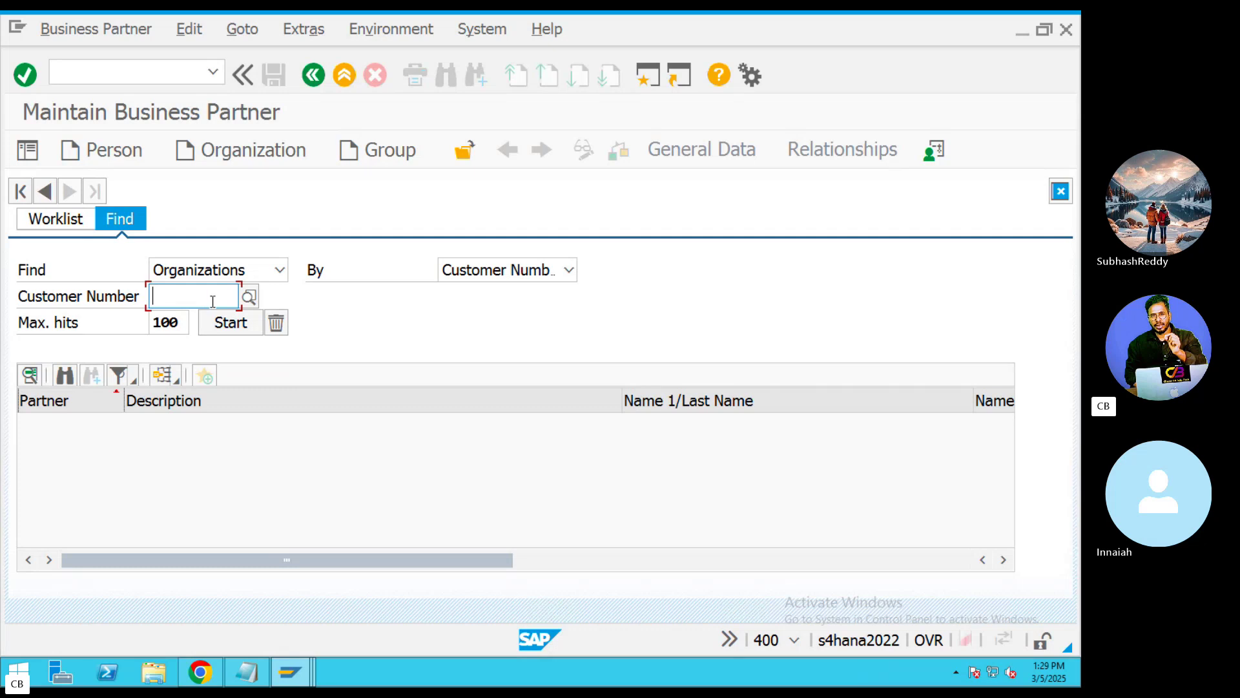
{"action": "type", "text": "7606"}
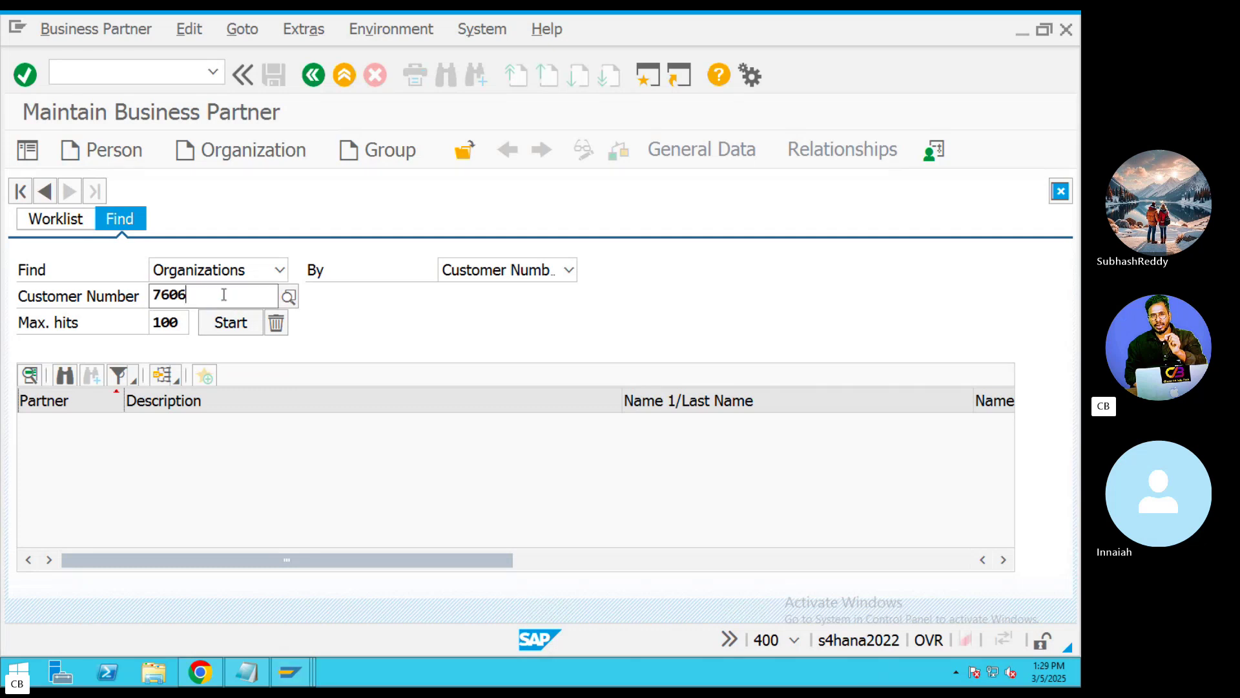
{"action": "key", "text": "BackSpace"}
{"action": "type", "text": "74"}
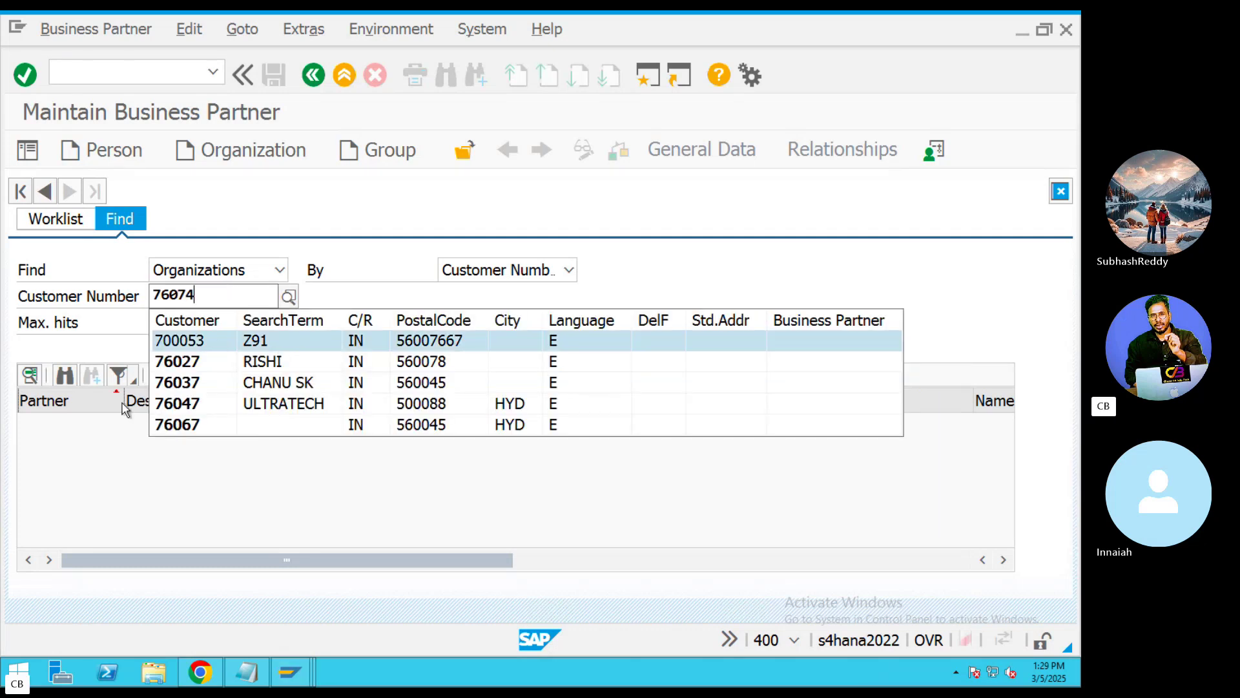
{"action": "left_click", "coordinate": [102, 442]}
{"action": "left_click", "coordinate": [223, 325]}
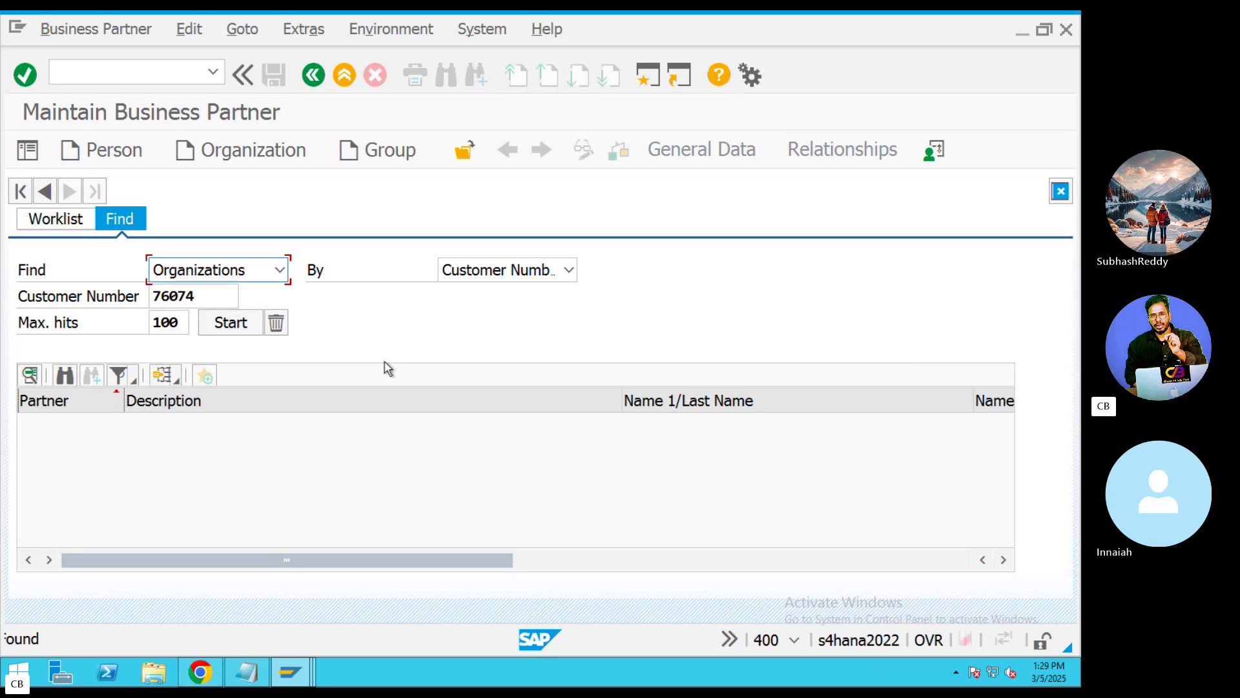
Search for persons instead, using the same customer number as the criterion, and run the search twice
{"action": "left_click_drag", "start_coordinate": [210, 296], "coordinate": [138, 297]}
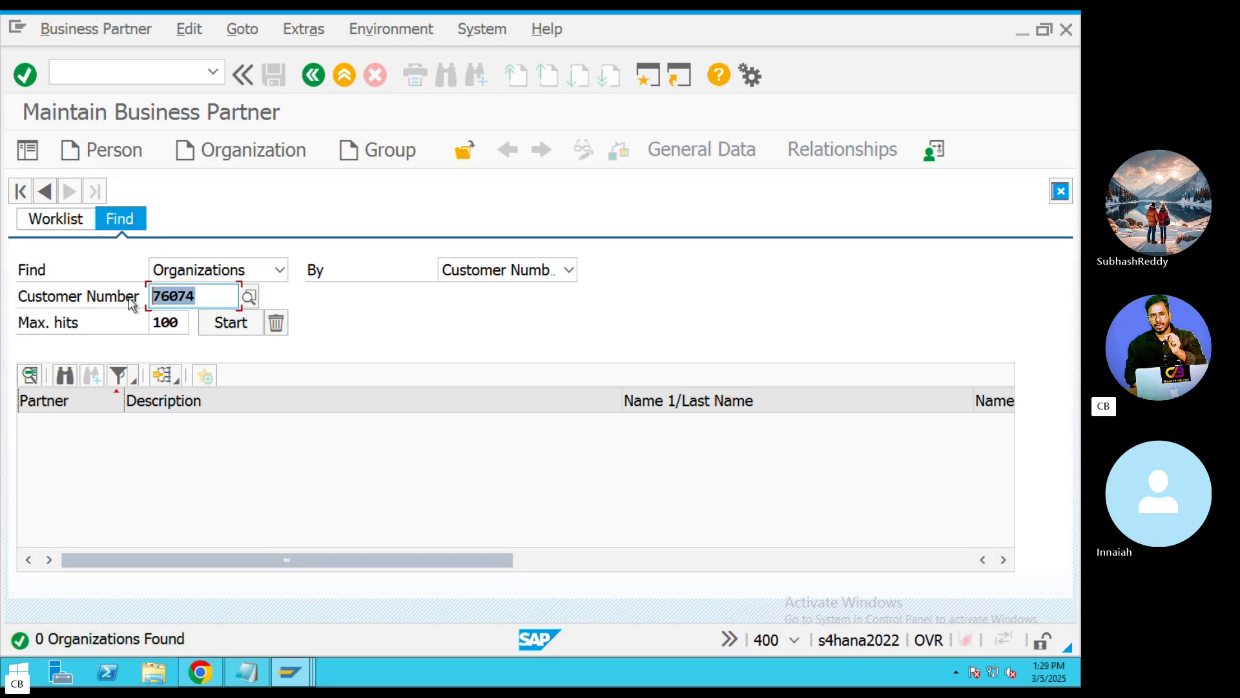
{"action": "left_click", "coordinate": [279, 271]}
{"action": "left_click", "coordinate": [178, 312]}
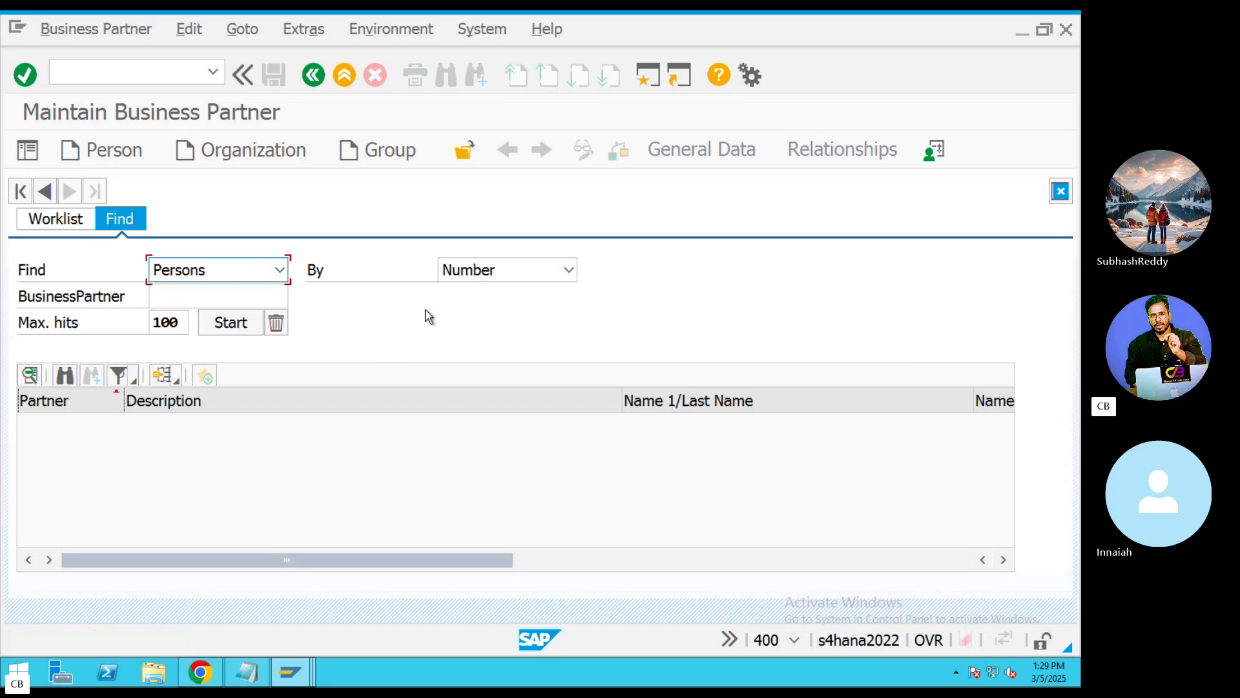
{"action": "left_click", "coordinate": [508, 272]}
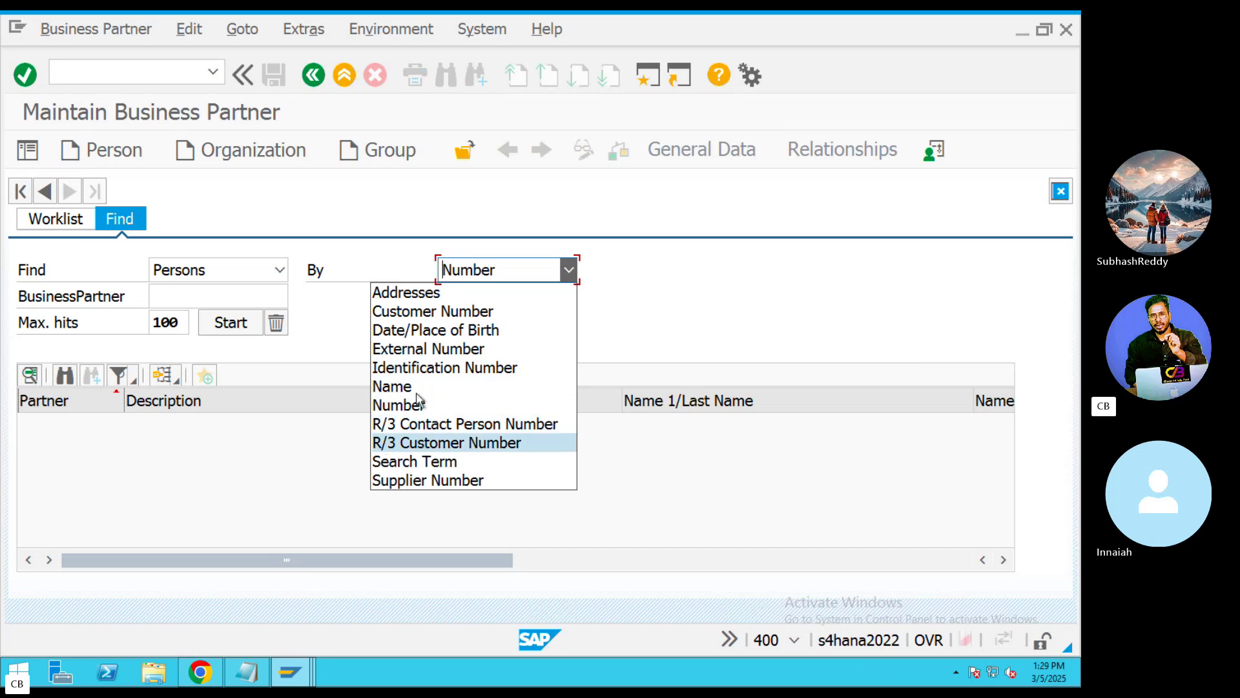
{"action": "left_click", "coordinate": [433, 311]}
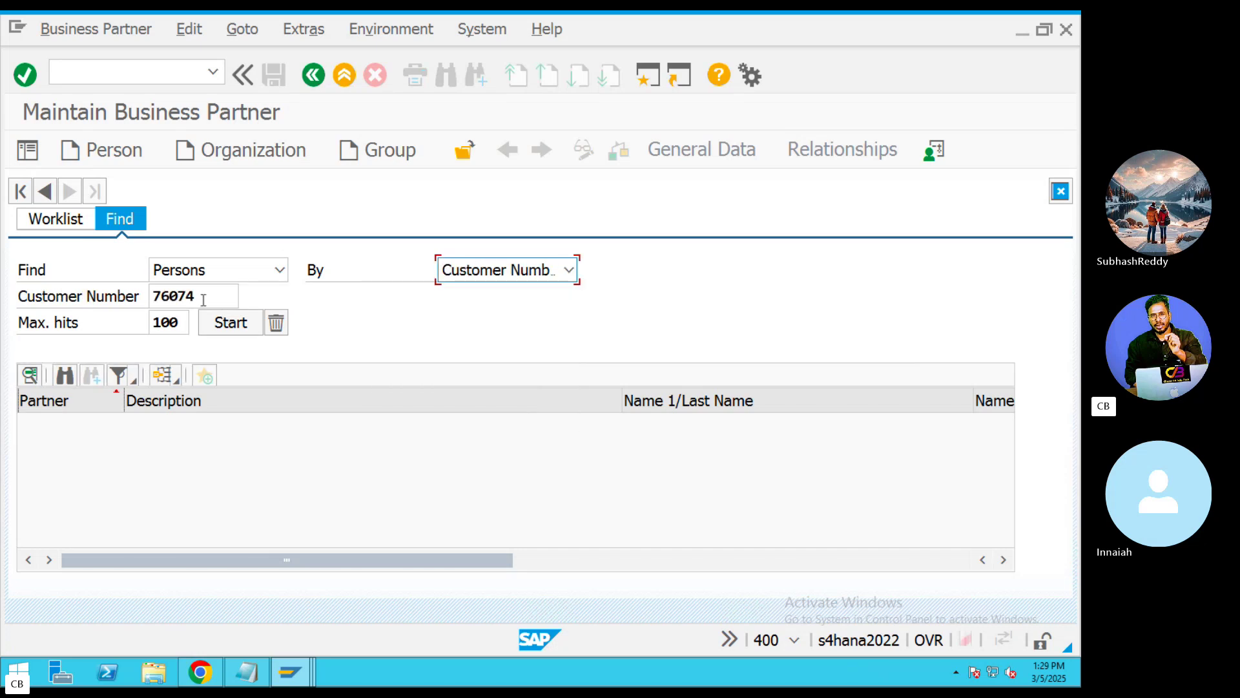
{"action": "left_click", "coordinate": [230, 322]}
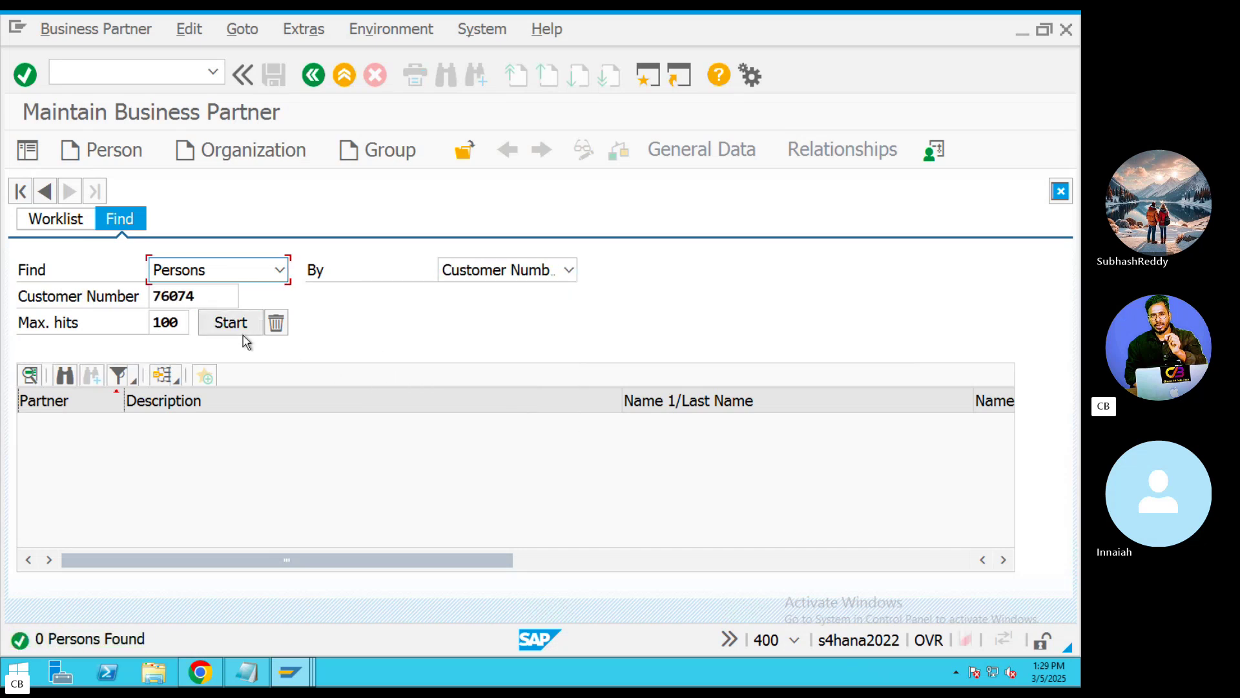
{"action": "left_click", "coordinate": [535, 273]}
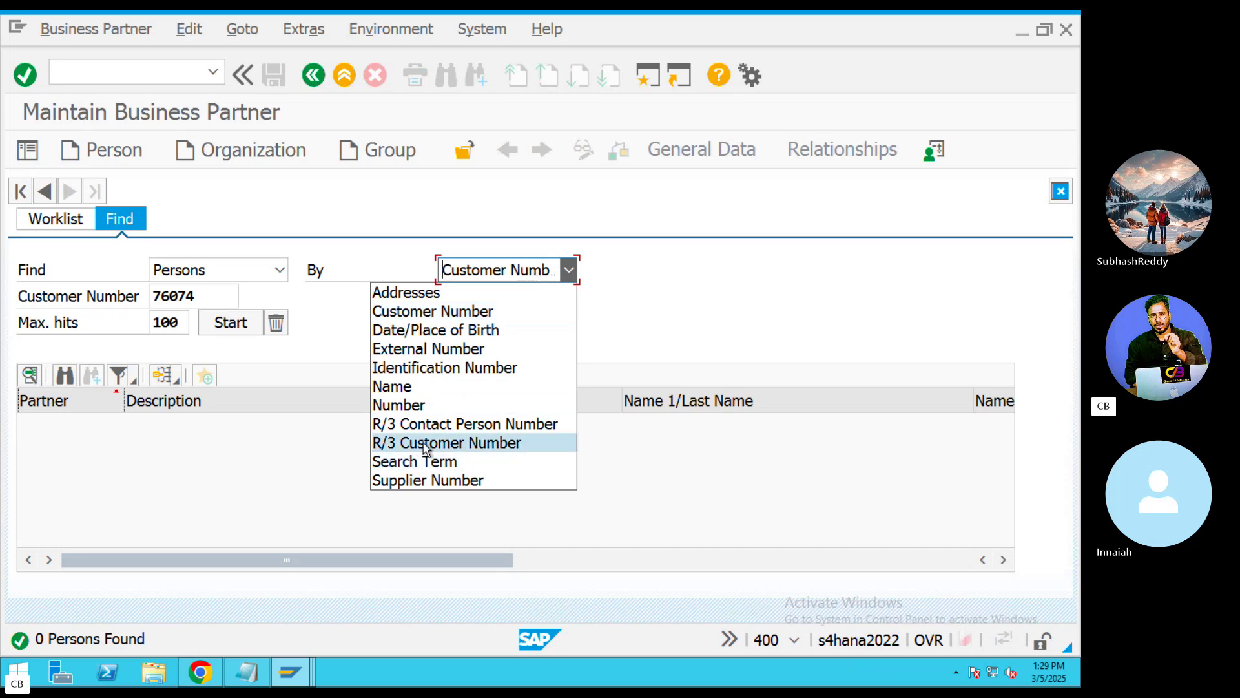
{"action": "left_click", "coordinate": [414, 319]}
{"action": "left_click", "coordinate": [231, 322]}
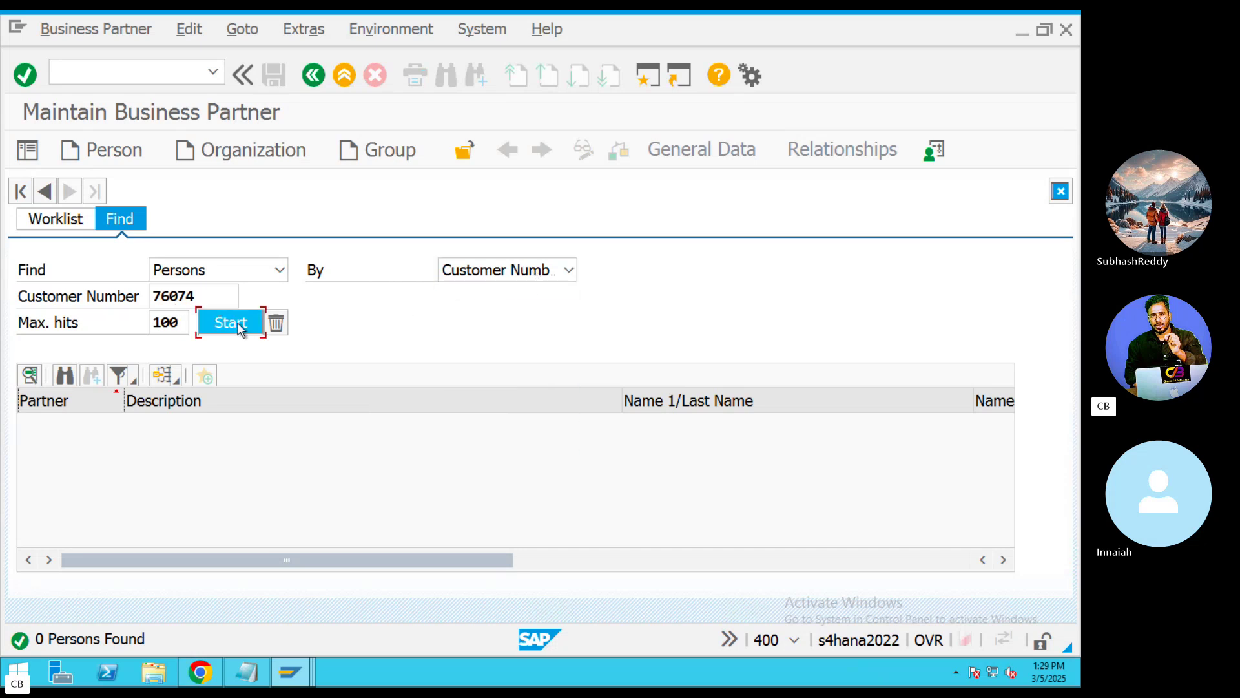
Switch the business partner search back to organizations and run it again by customer number
{"action": "left_click", "coordinate": [258, 276]}
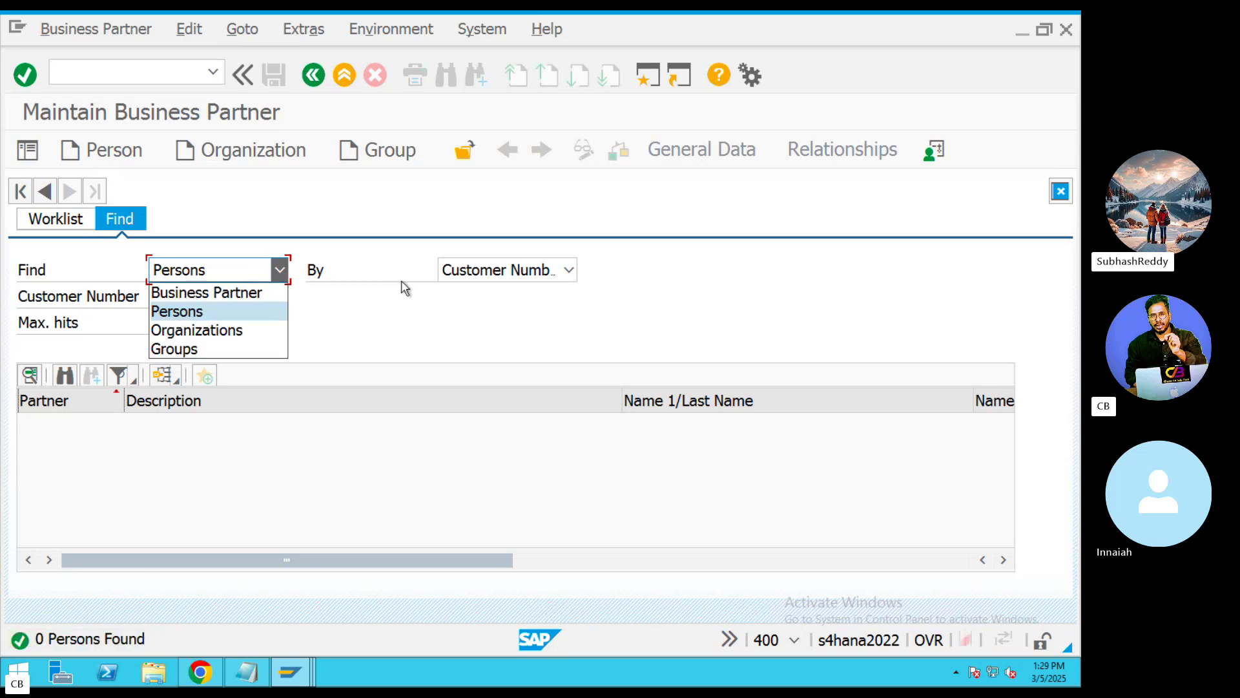
{"action": "left_click", "coordinate": [213, 330]}
{"action": "left_click", "coordinate": [237, 326]}
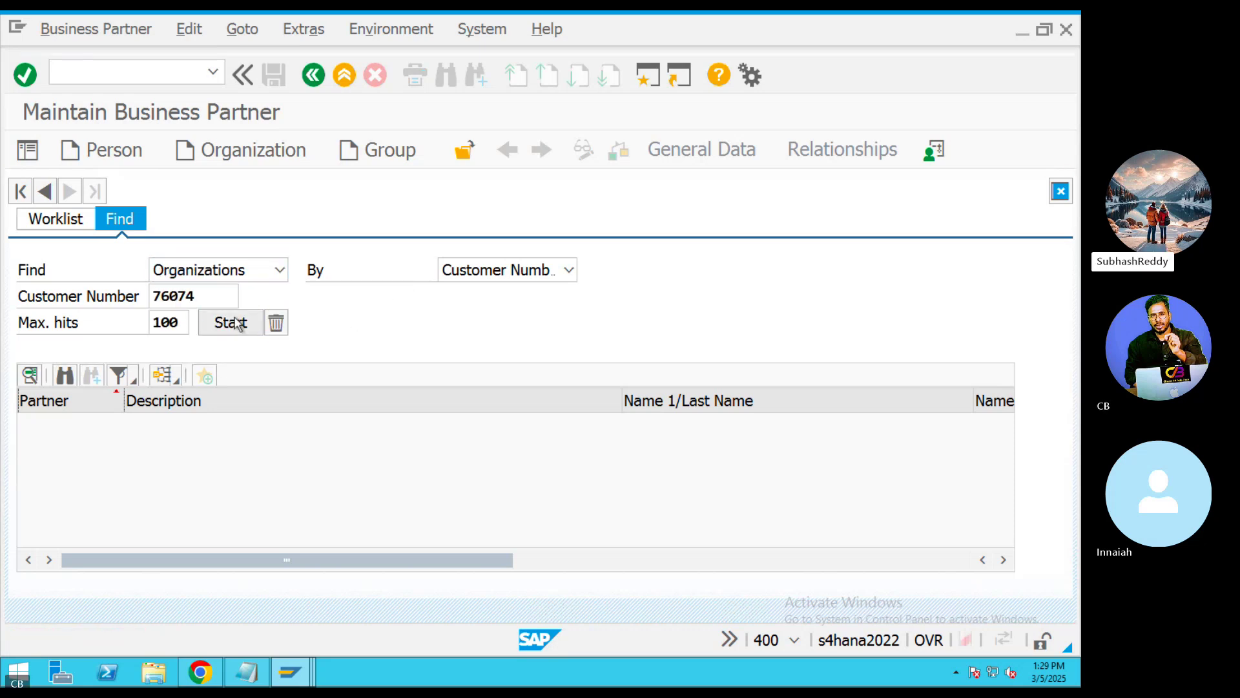
Leave the business partner search and open the preset customer of sales organization REL4 for changing with transaction XD02
{"action": "left_click", "coordinate": [344, 75]}
{"action": "type", "text": "X"}
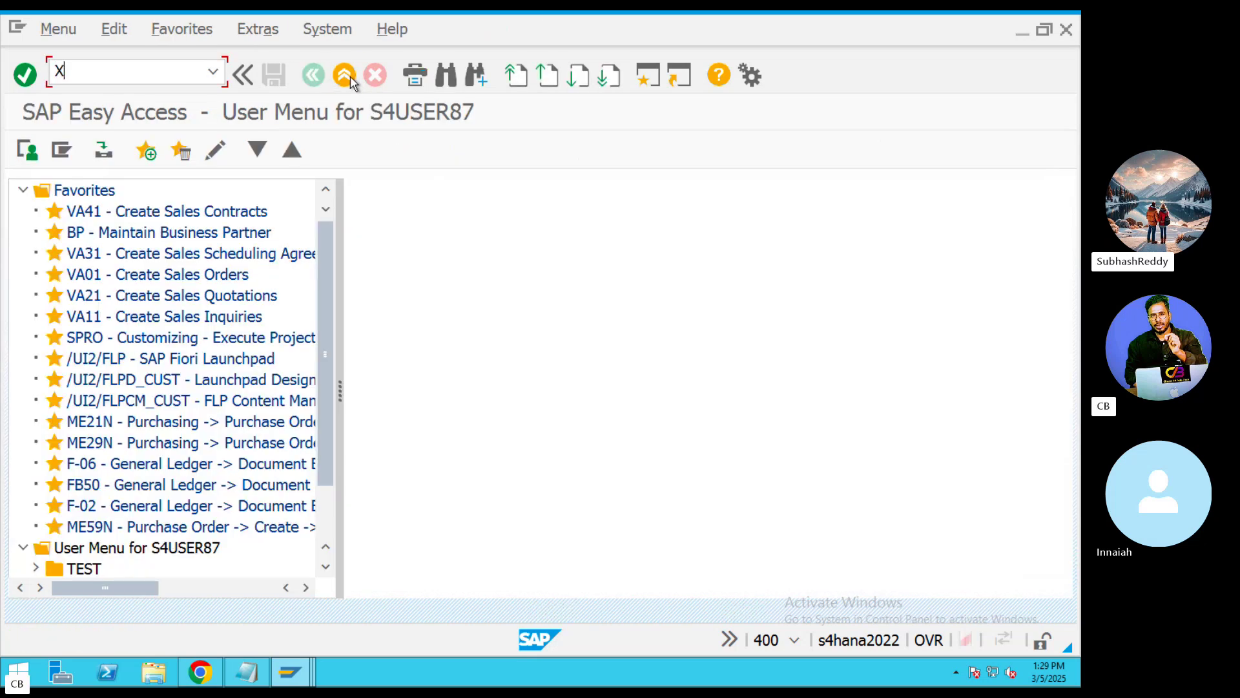
{"action": "type", "text": "D02"}
{"action": "key", "text": "Return"}
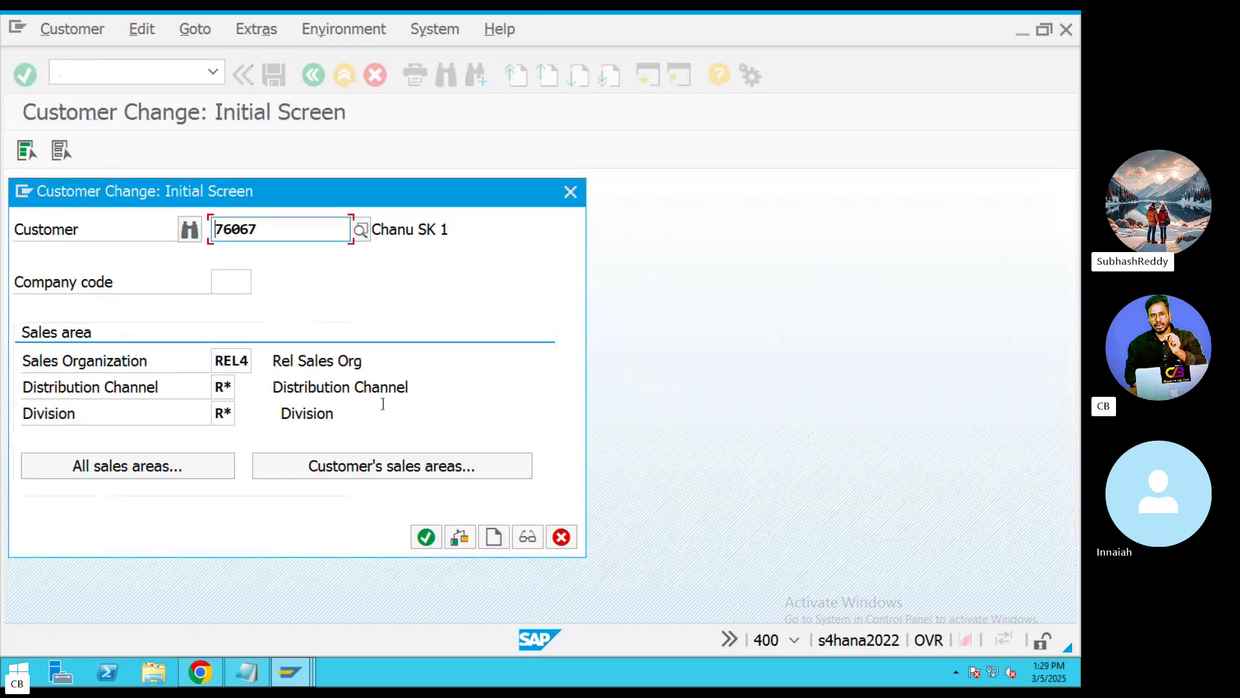
{"action": "left_click", "coordinate": [424, 535]}
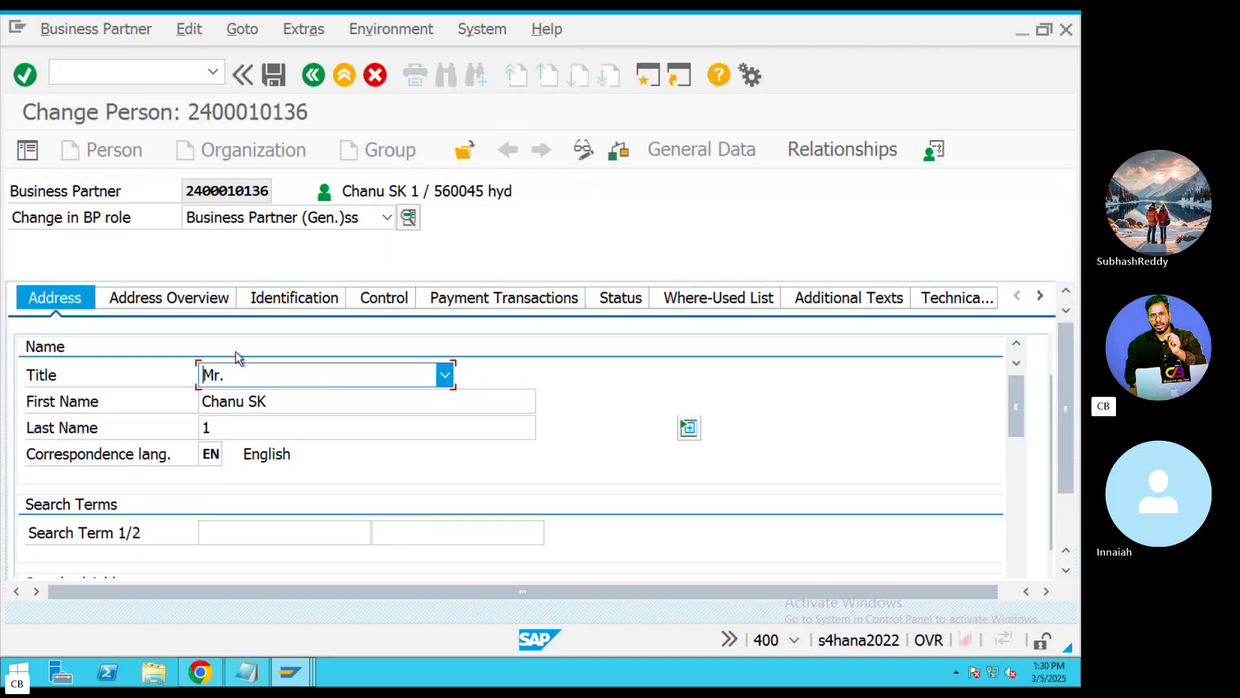
Expand the full street address details in the customer's standard address and select the Transportation Zone field
{"action": "left_click_drag", "start_coordinate": [1061, 352], "coordinate": [1077, 446]}
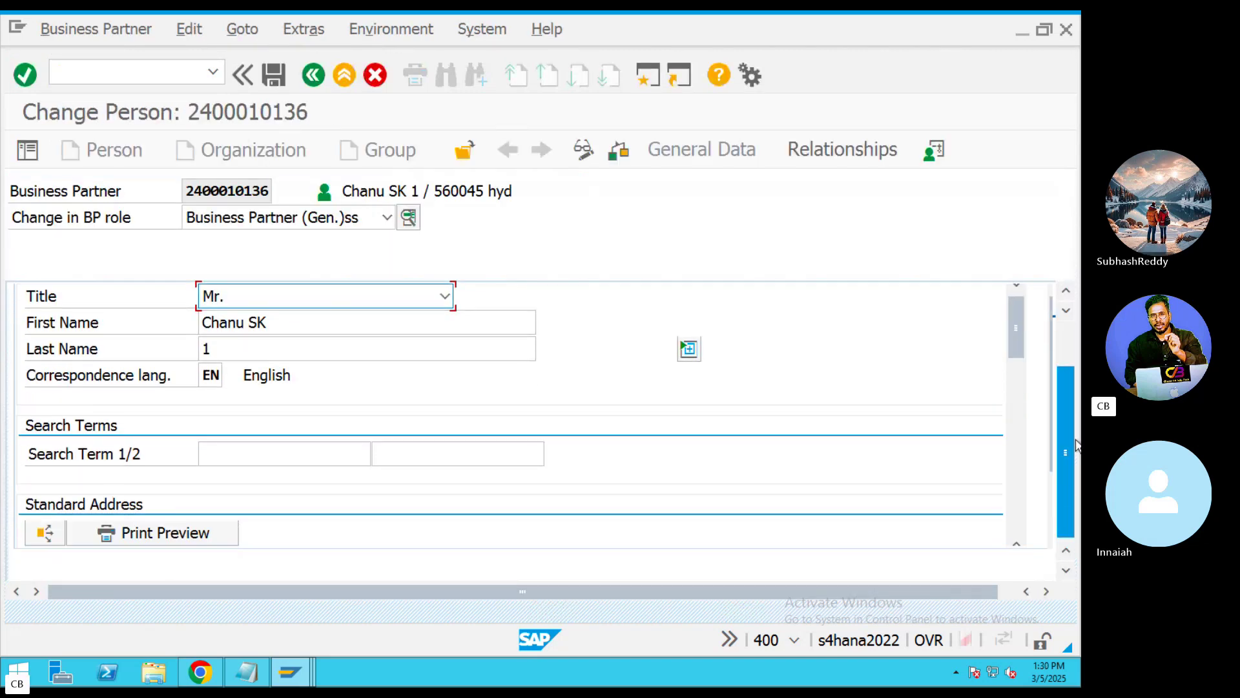
{"action": "scroll", "coordinate": [368, 380], "scroll_direction": "down", "scroll_amount": 3}
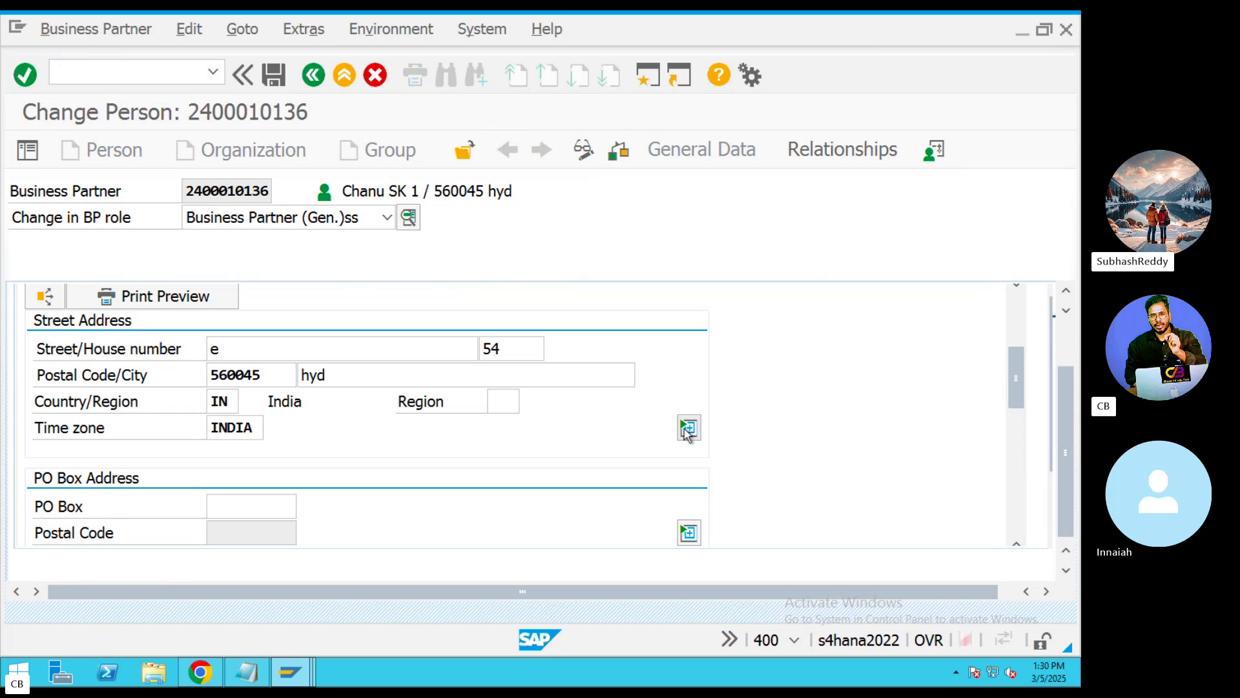
{"action": "scroll", "coordinate": [660, 438], "scroll_direction": "up", "scroll_amount": 3}
{"action": "scroll", "coordinate": [401, 445], "scroll_direction": "down", "scroll_amount": 3}
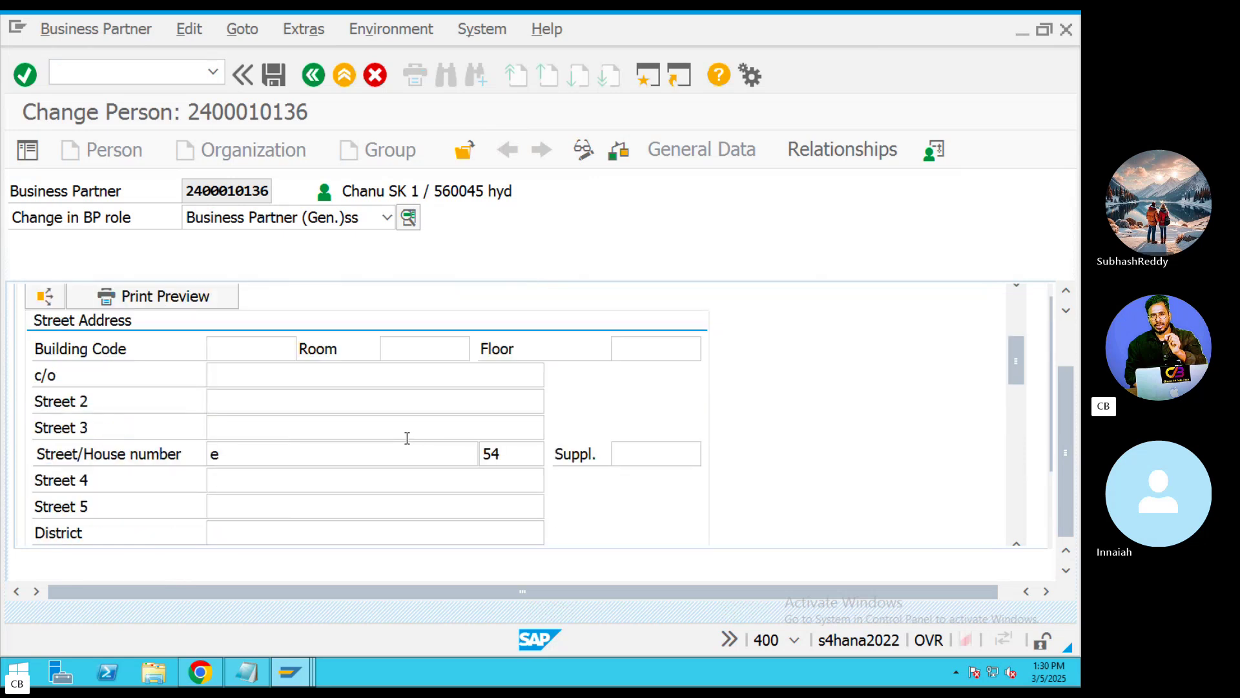
{"action": "scroll", "coordinate": [405, 439], "scroll_direction": "down", "scroll_amount": 2}
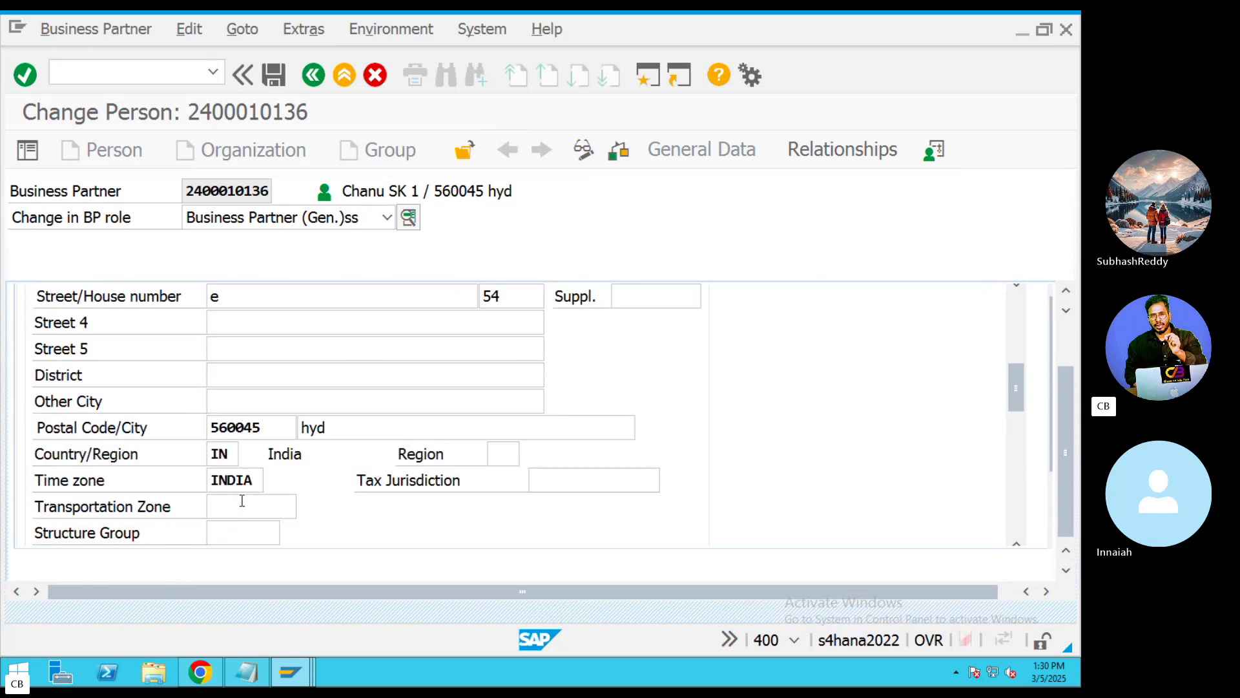
{"action": "mouse_move", "coordinate": [235, 454]}
{"action": "left_mouse_down"}
{"action": "mouse_move", "coordinate": [205, 453]}
{"action": "mouse_move", "coordinate": [224, 453]}
{"action": "left_mouse_up"}
{"action": "left_click", "coordinate": [284, 507]}
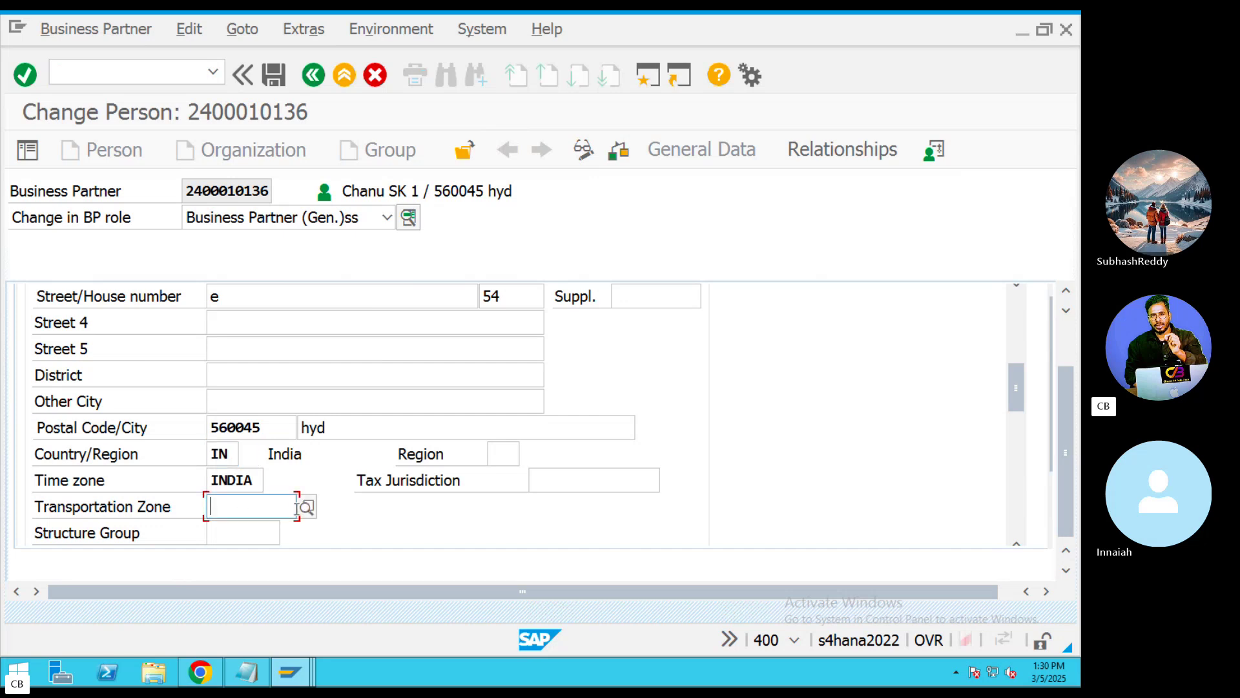
{"action": "left_click", "coordinate": [306, 508]}
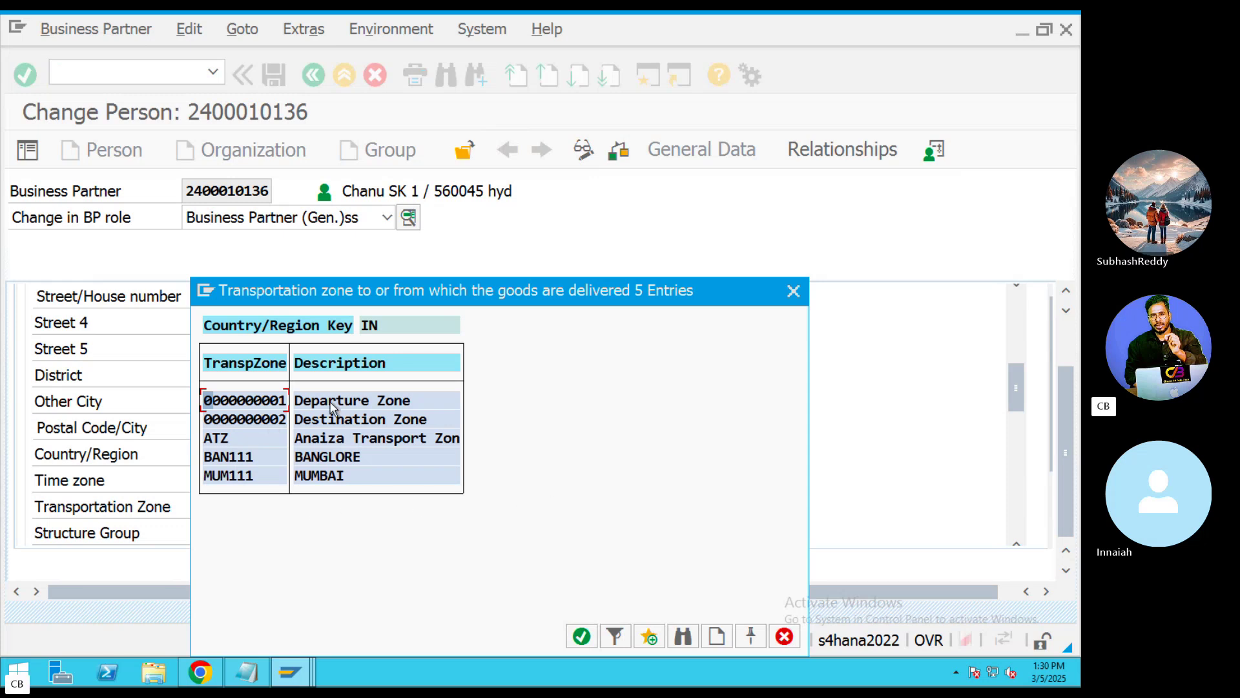
{"action": "double_click", "coordinate": [331, 402]}
{"action": "left_click_drag", "start_coordinate": [296, 507], "coordinate": [183, 506]}
{"action": "left_click", "coordinate": [307, 507]}
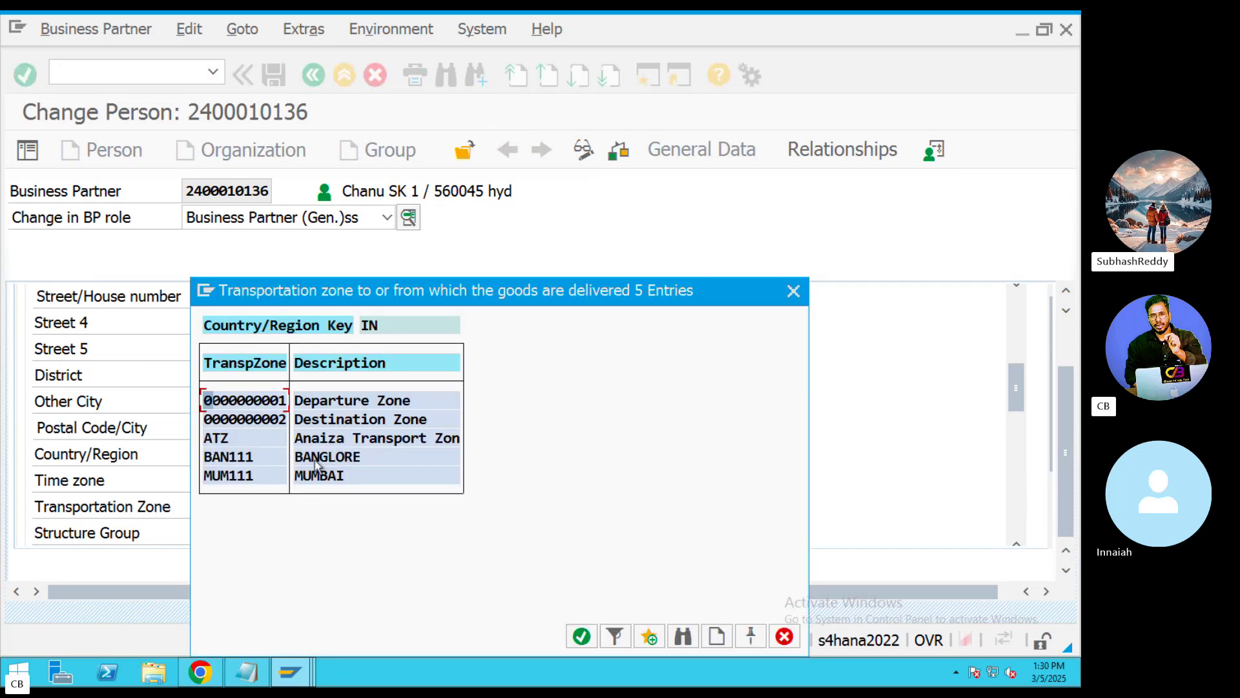
{"action": "double_click", "coordinate": [316, 459]}
{"action": "left_click_drag", "start_coordinate": [274, 507], "coordinate": [174, 506]}
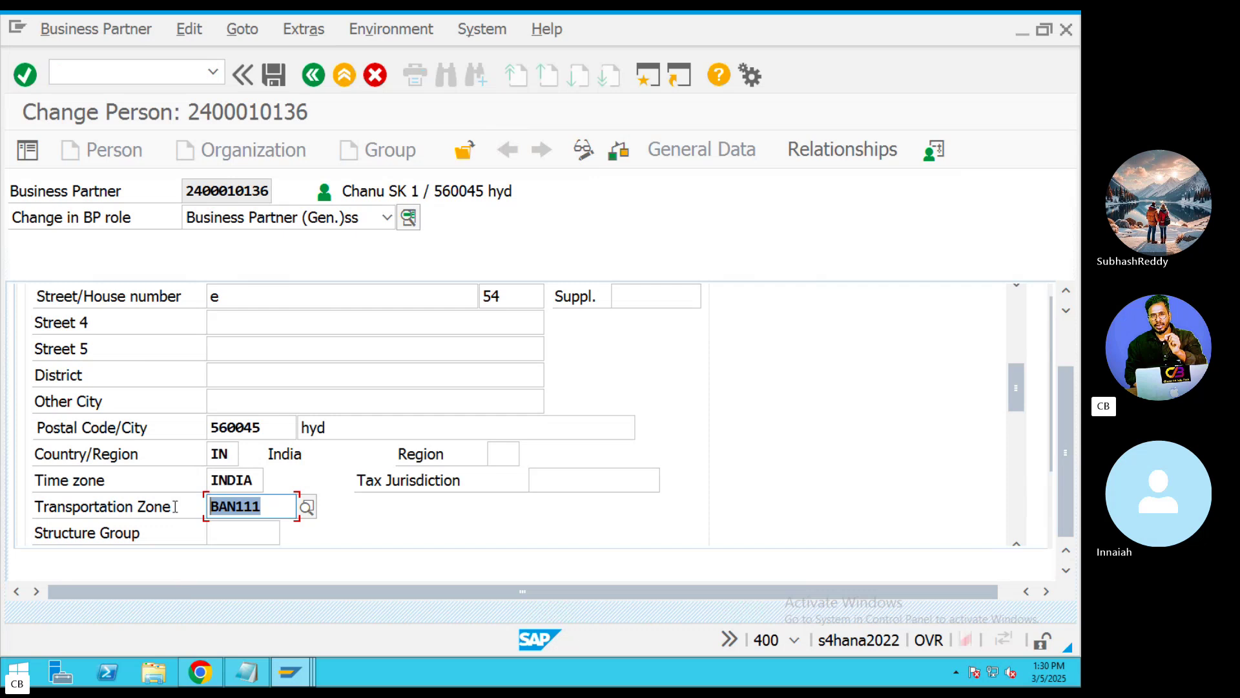
{"action": "left_click", "coordinate": [280, 76]}
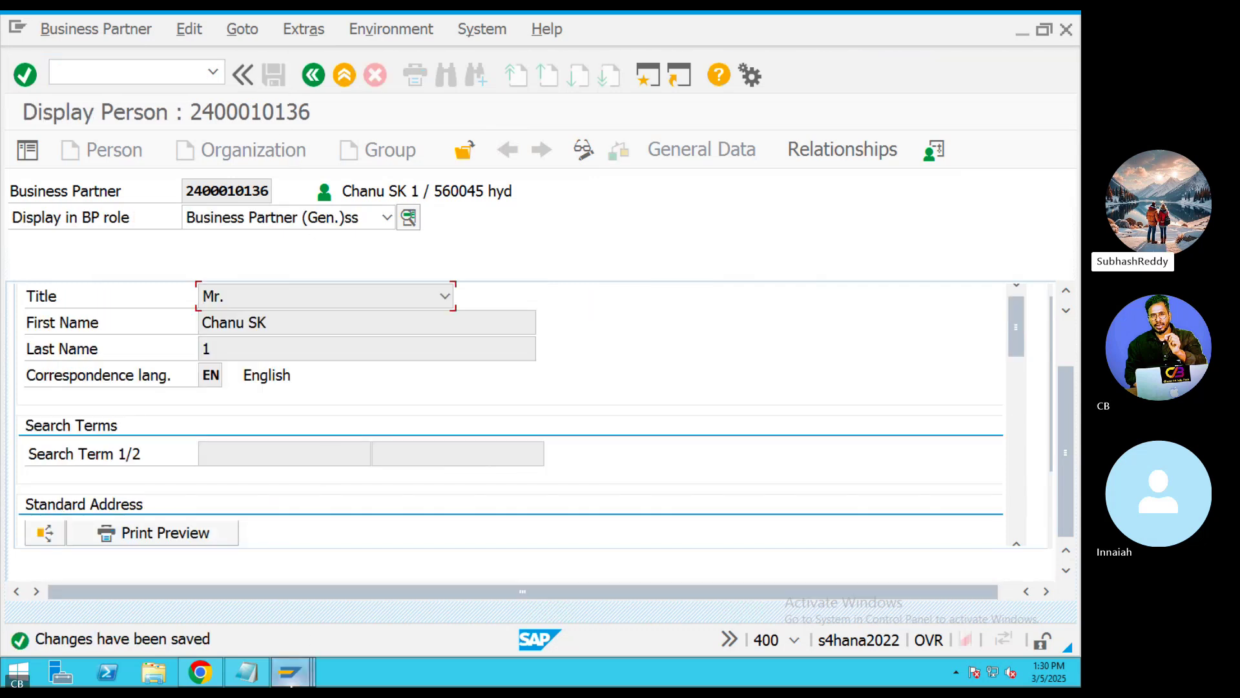
{"action": "mouse_move", "coordinate": [293, 684]}
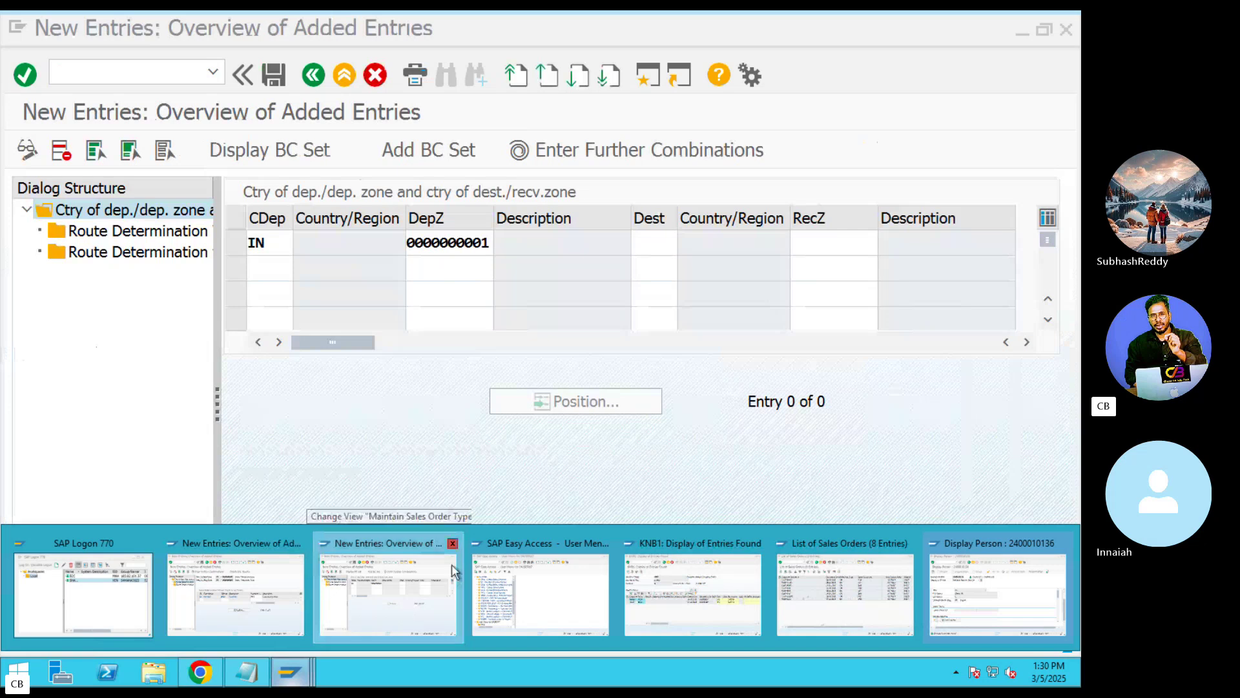
{"action": "left_click", "coordinate": [388, 594]}
{"action": "left_click", "coordinate": [688, 244]}
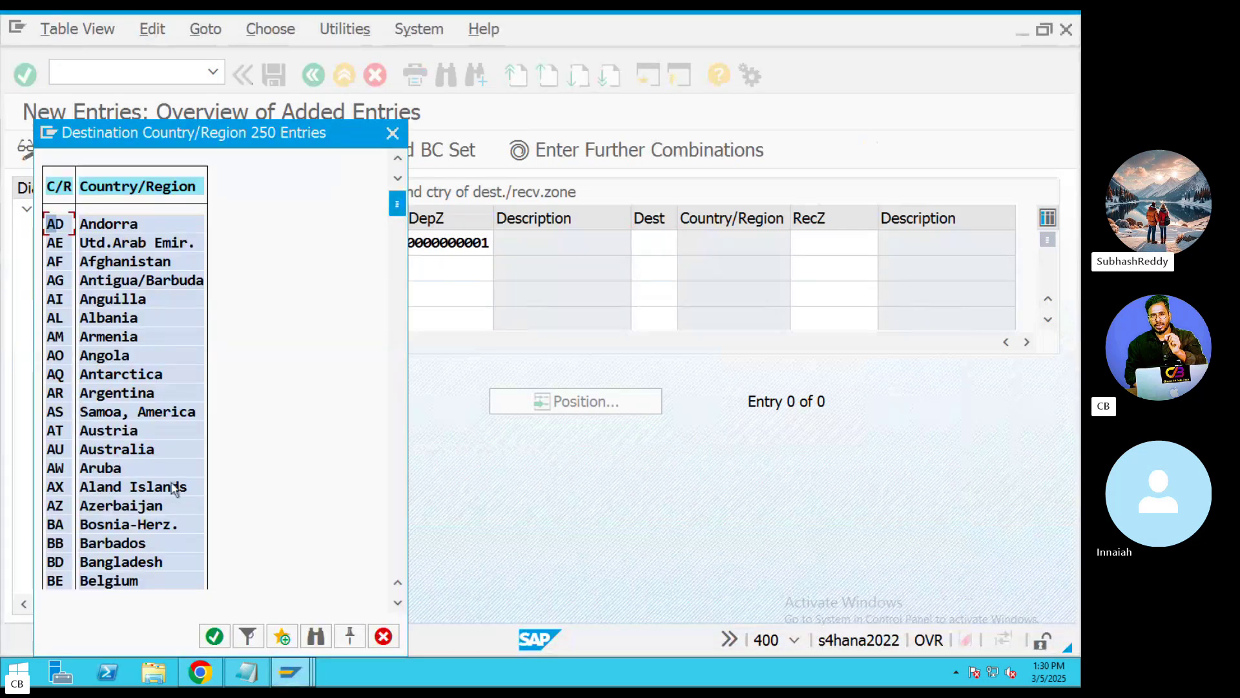
{"action": "left_click", "coordinate": [392, 133]}
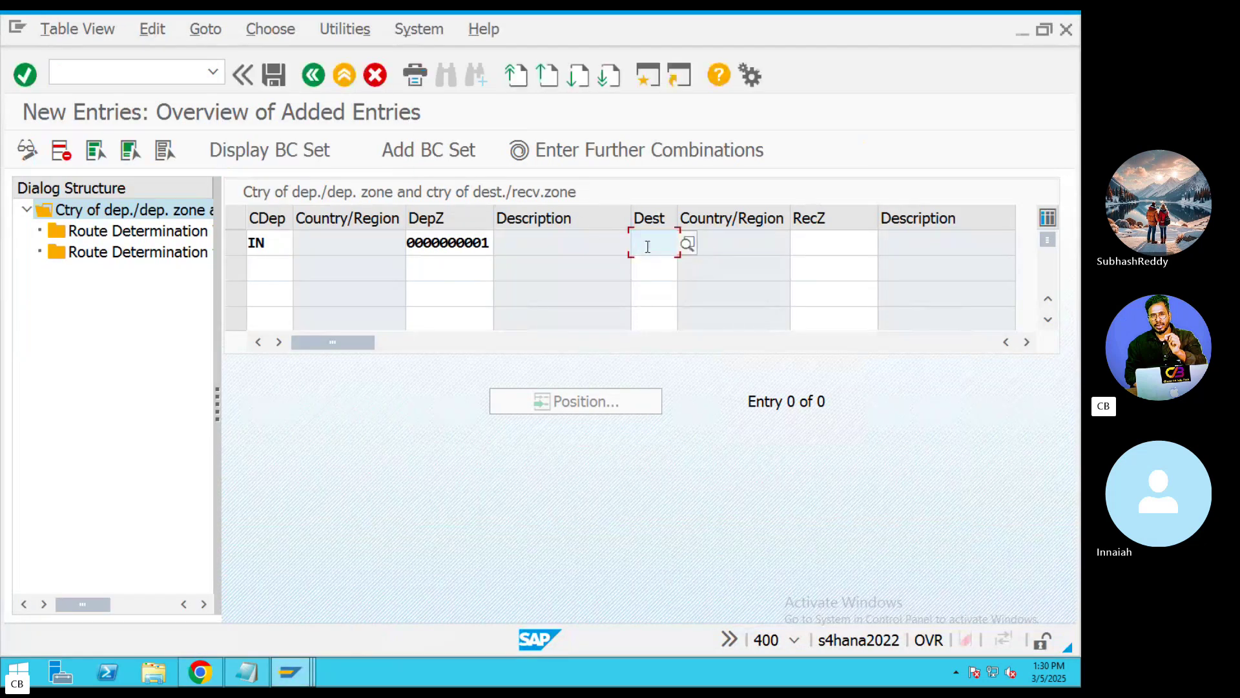
{"action": "type", "text": "IN"}
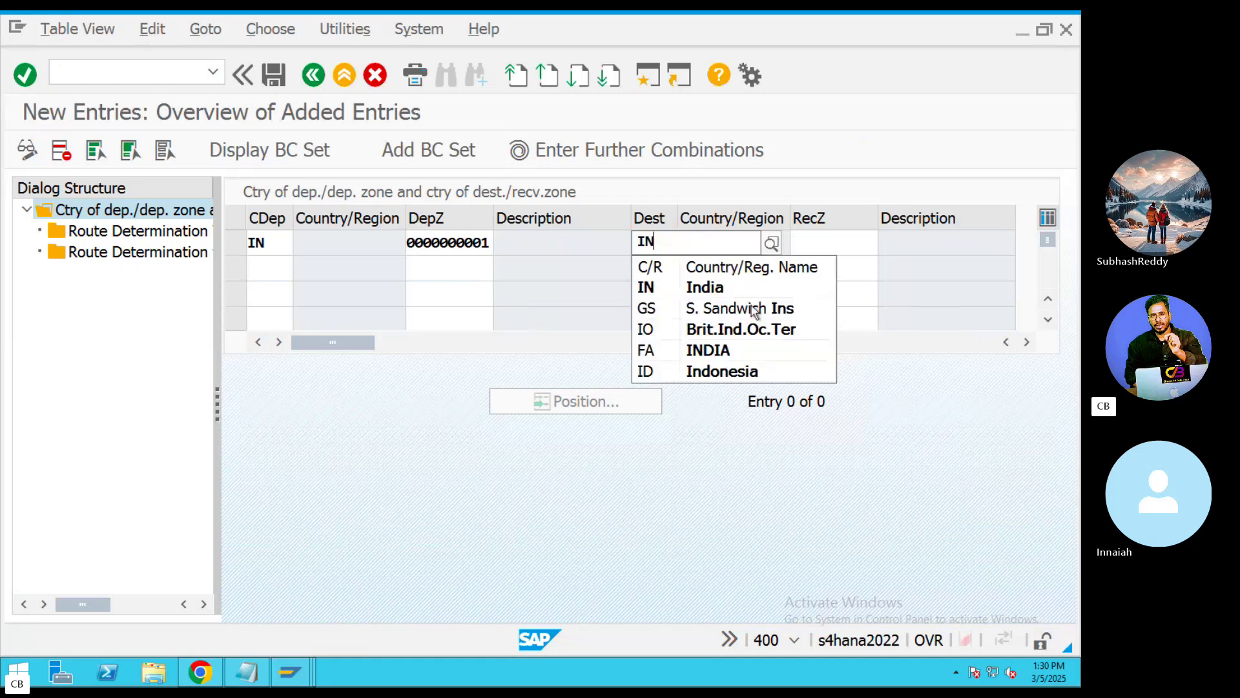
{"action": "key", "text": "Tab"}
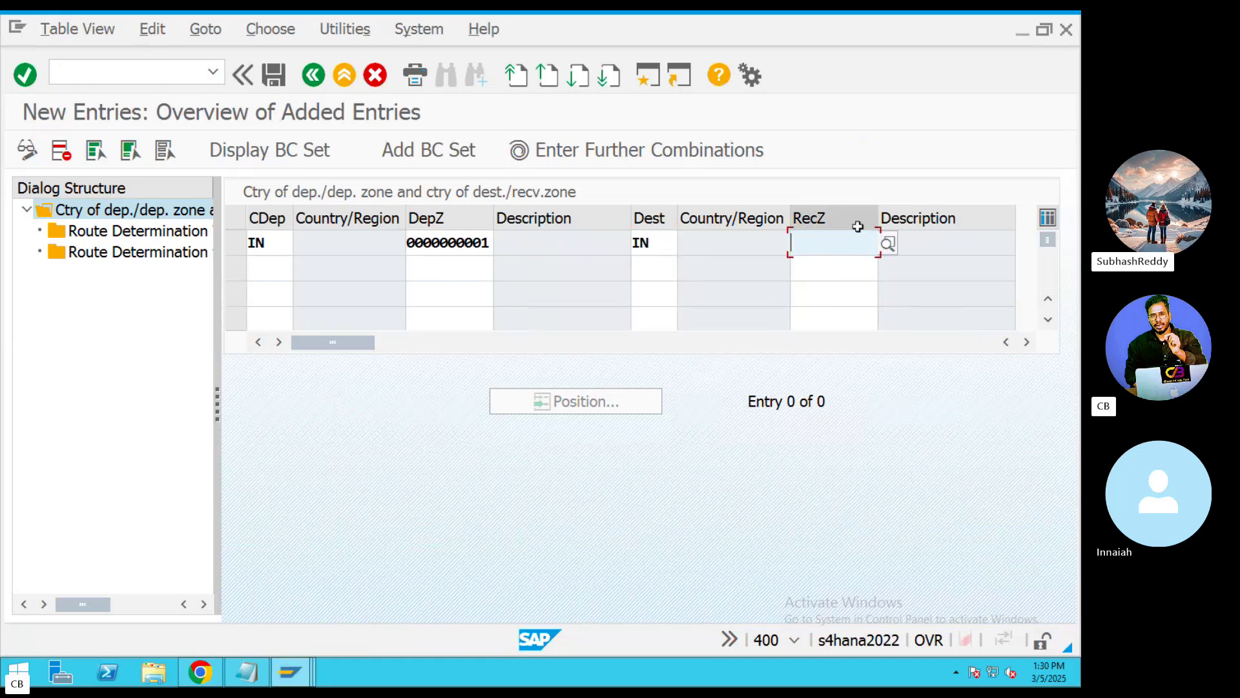
Set the receiving zone of the new route determination entry to BAN111
{"action": "left_click", "coordinate": [887, 244]}
{"action": "double_click", "coordinate": [187, 383]}
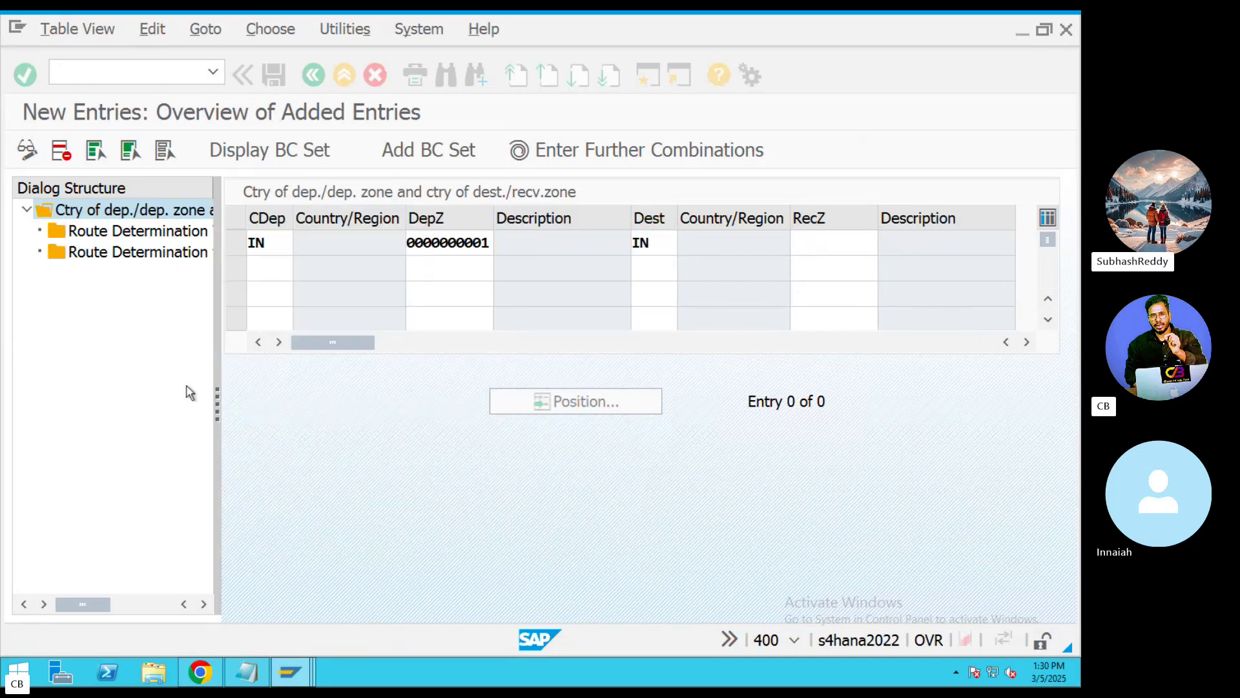
{"action": "left_click", "coordinate": [847, 243]}
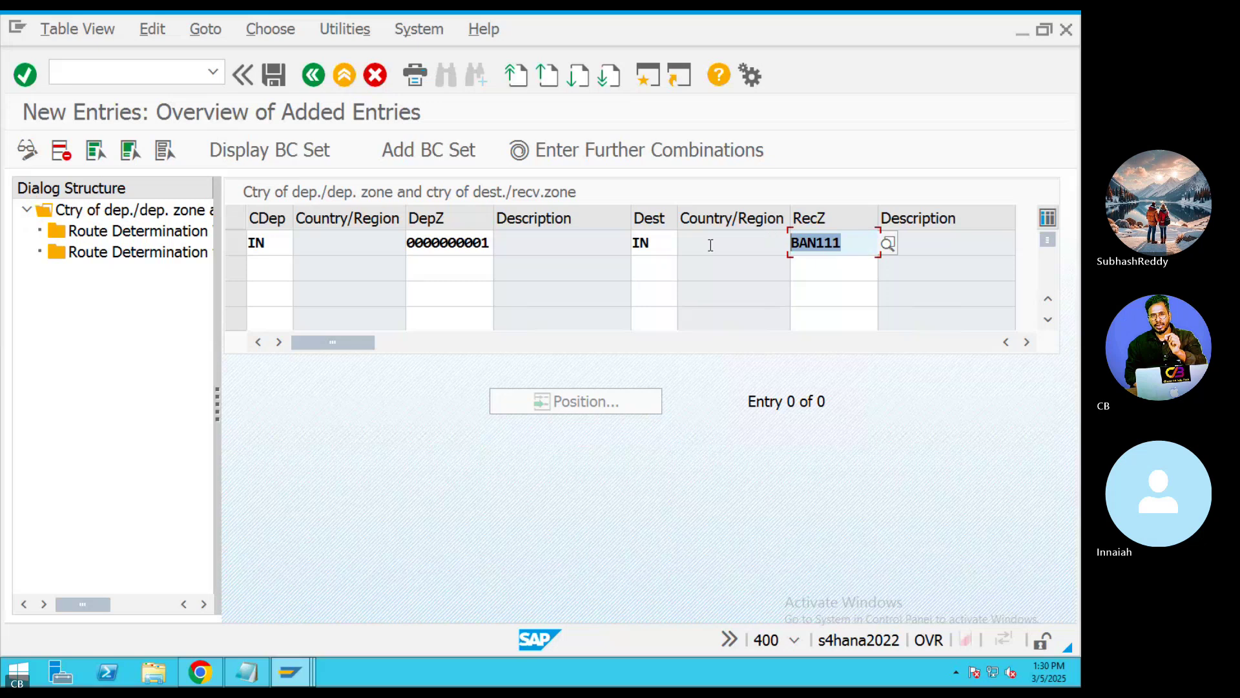
{"action": "left_click", "coordinate": [653, 243]}
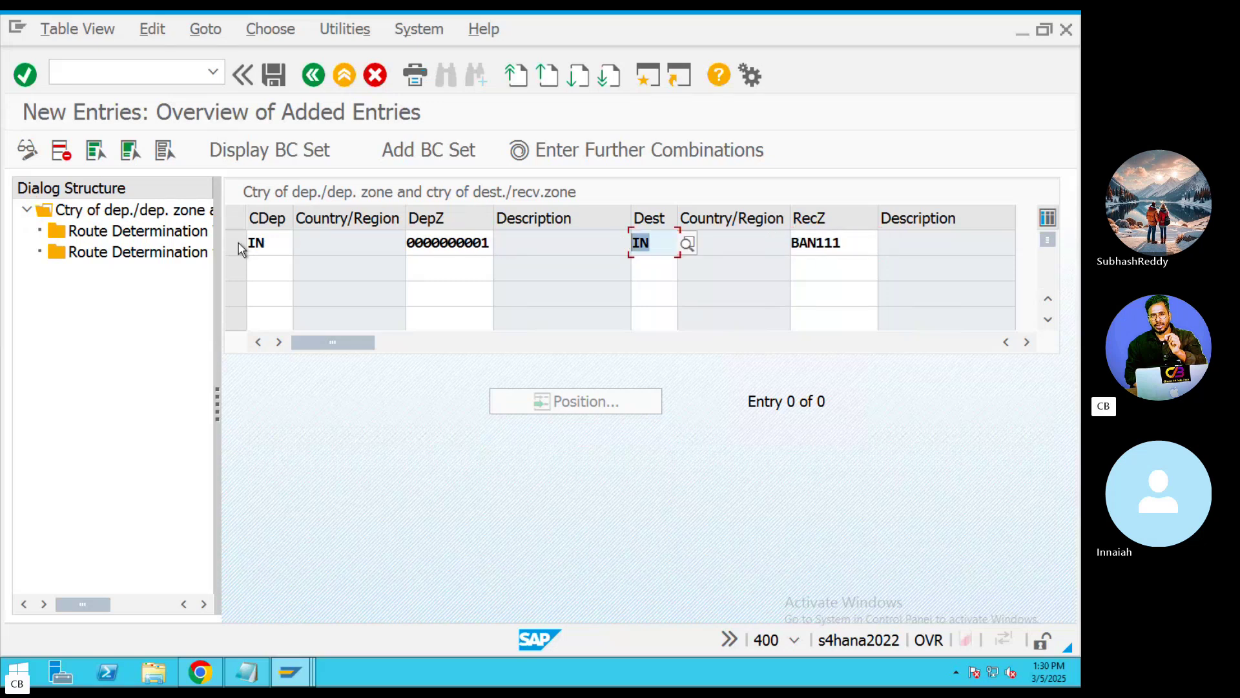
Save the zone combination under customizing request A4HK925280 and start a new entry in Route Determination Without Weight Group (Order)
{"action": "left_click", "coordinate": [271, 83]}
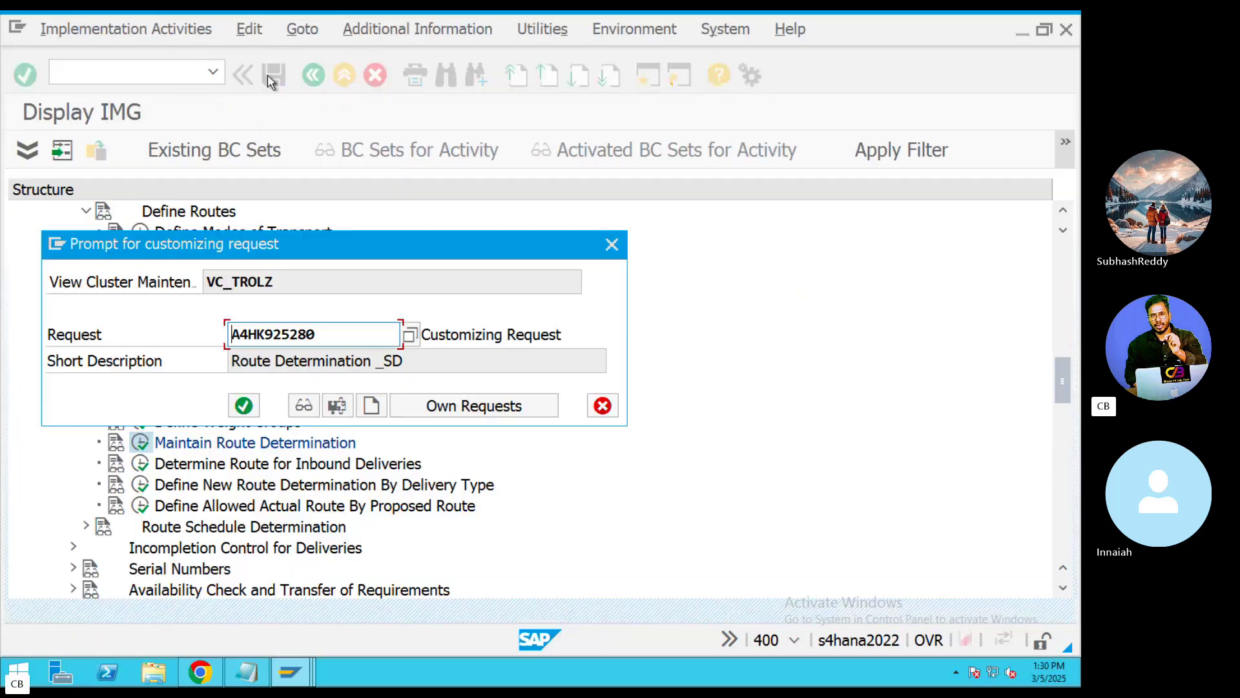
{"action": "left_click", "coordinate": [251, 405]}
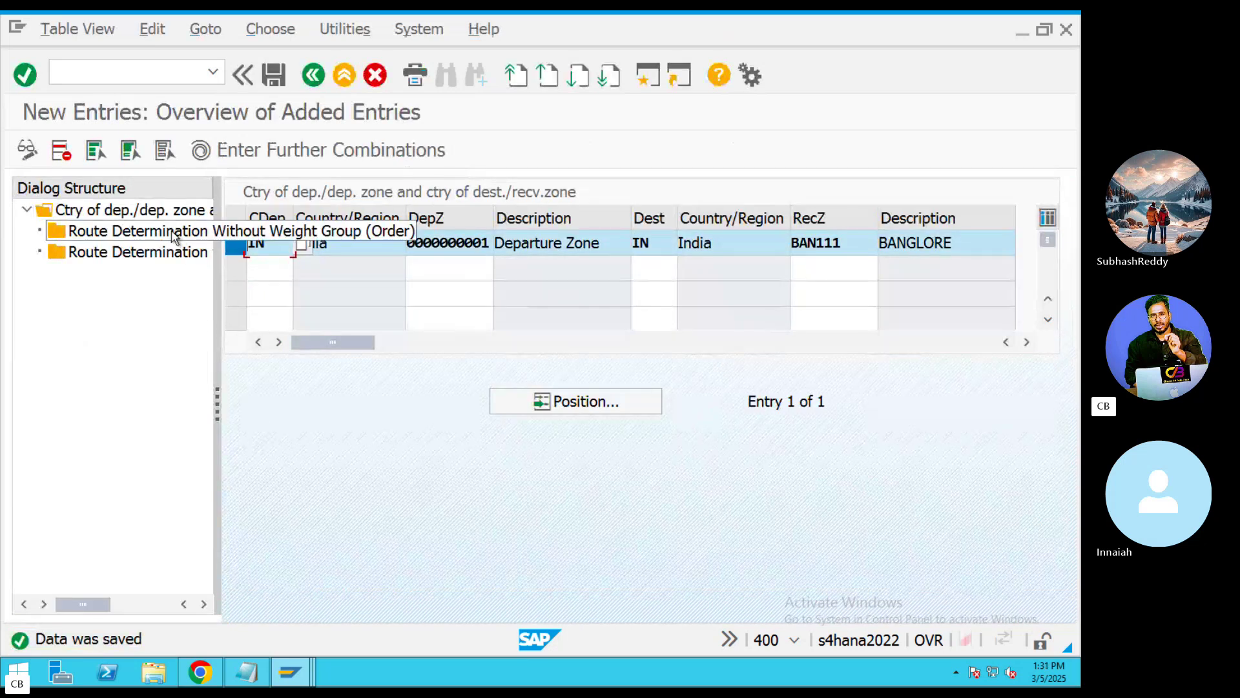
{"action": "double_click", "coordinate": [150, 234]}
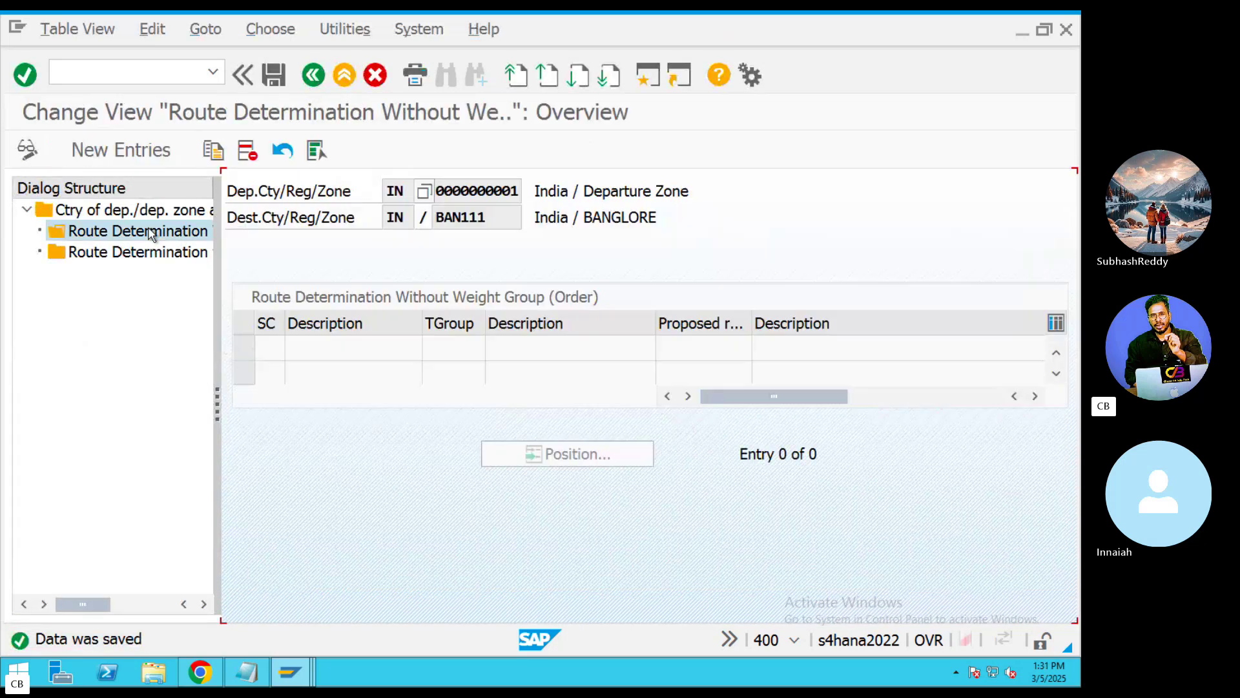
{"action": "left_click", "coordinate": [141, 159]}
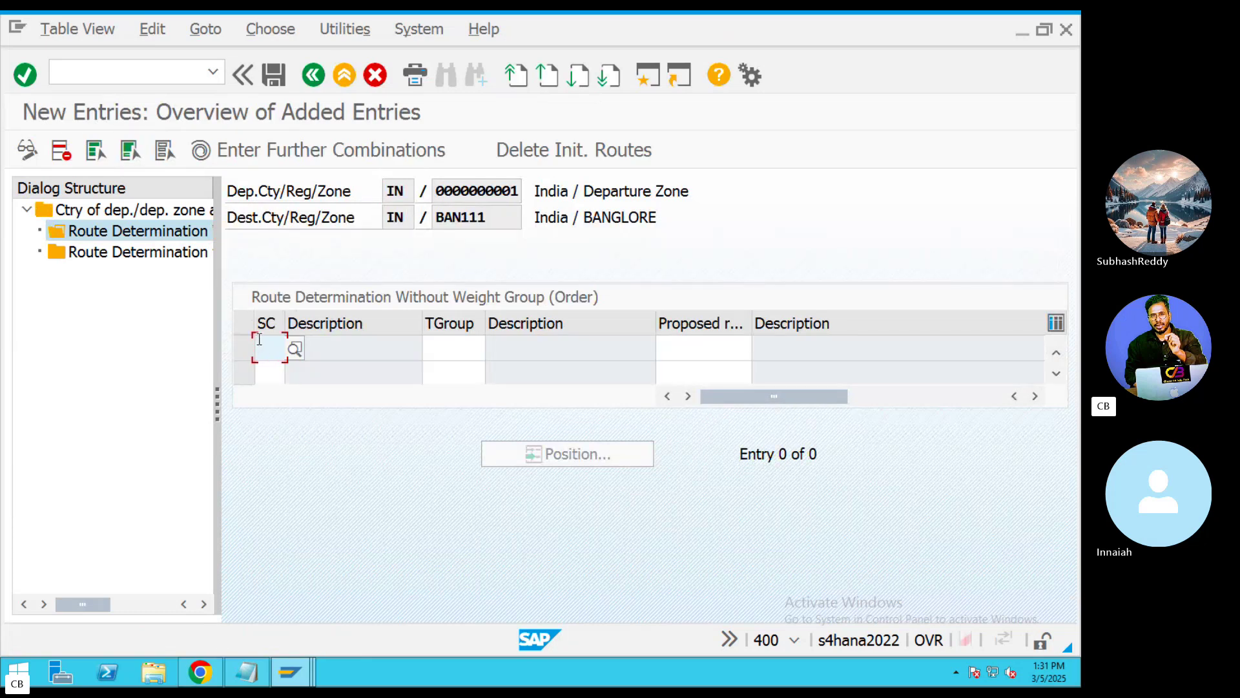
Switch to the customer's business partner record and put it into change mode
{"action": "left_click", "coordinate": [292, 661]}
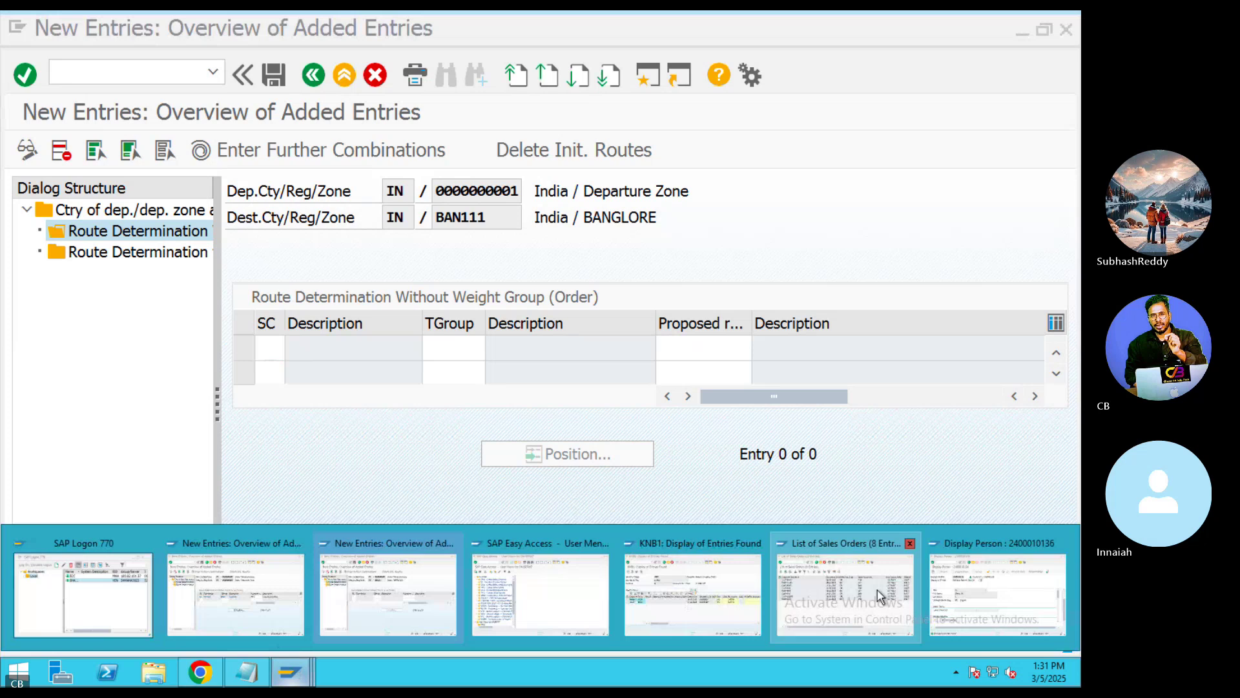
{"action": "left_click", "coordinate": [965, 608]}
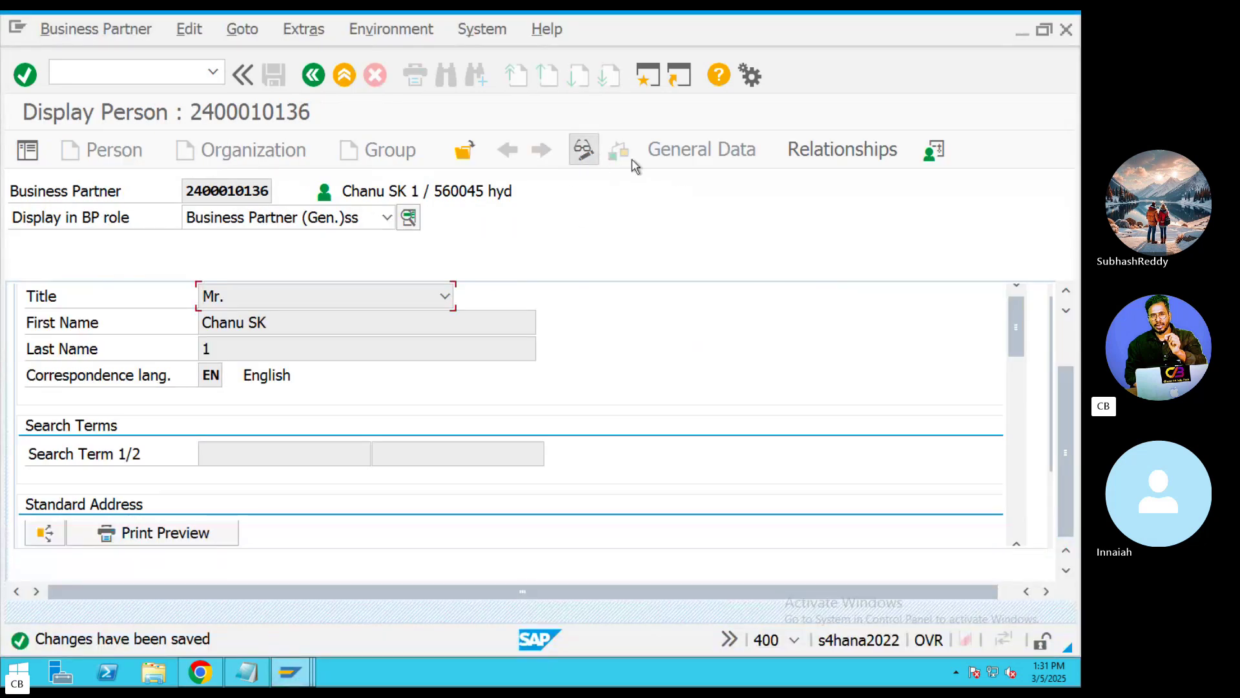
{"action": "left_click", "coordinate": [583, 150]}
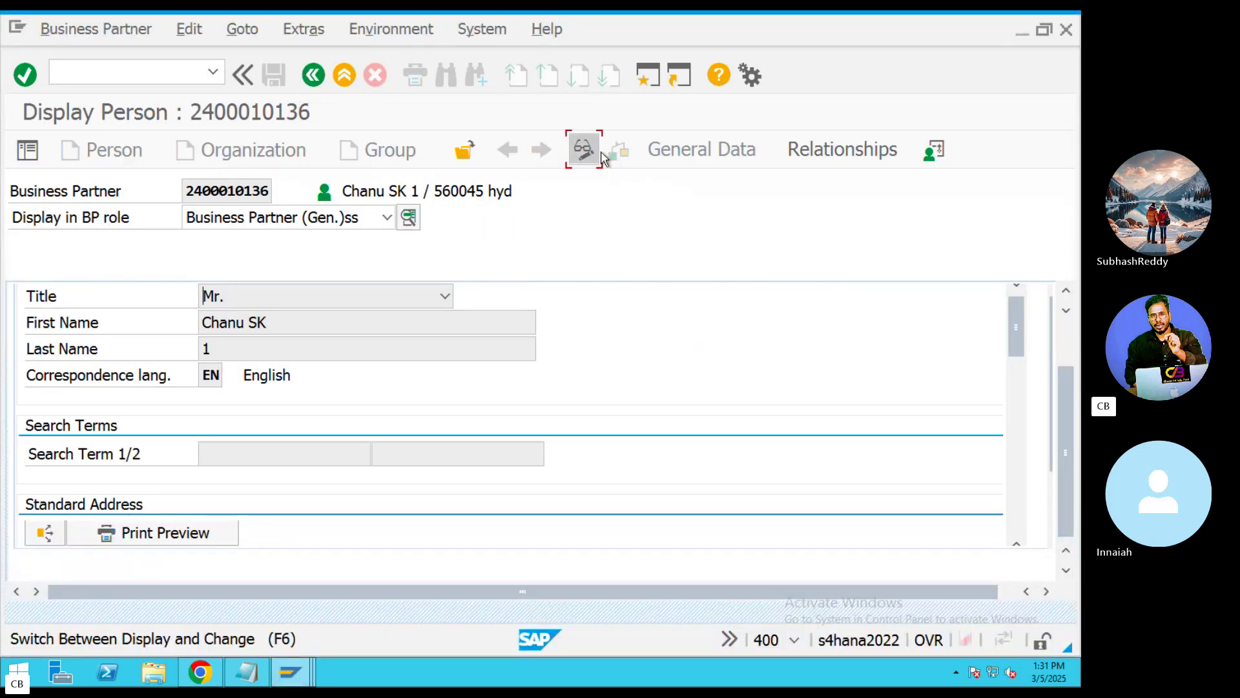
Look through the business partner role list for the customer's sales role, and close the list without choosing one
{"action": "left_click", "coordinate": [386, 217]}
{"action": "scroll", "coordinate": [199, 396], "scroll_direction": "down", "scroll_amount": 3}
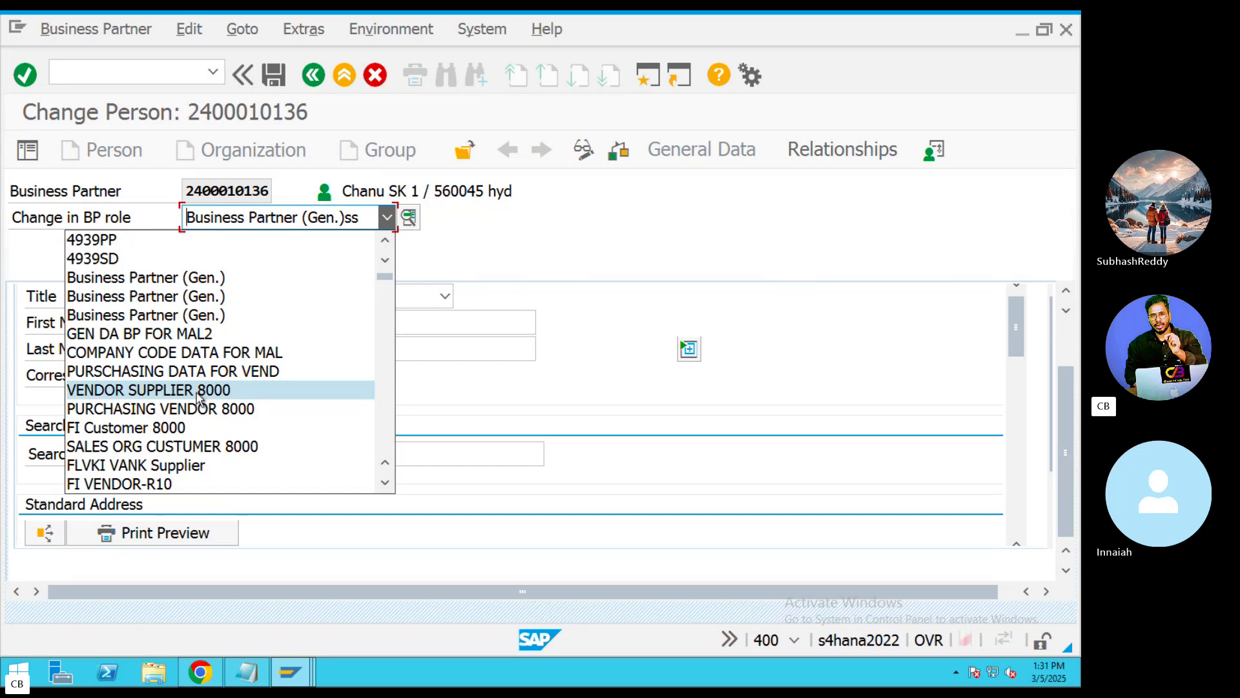
{"action": "scroll", "coordinate": [199, 396], "scroll_direction": "down", "scroll_amount": 3}
{"action": "scroll", "coordinate": [199, 396], "scroll_direction": "down", "scroll_amount": 7}
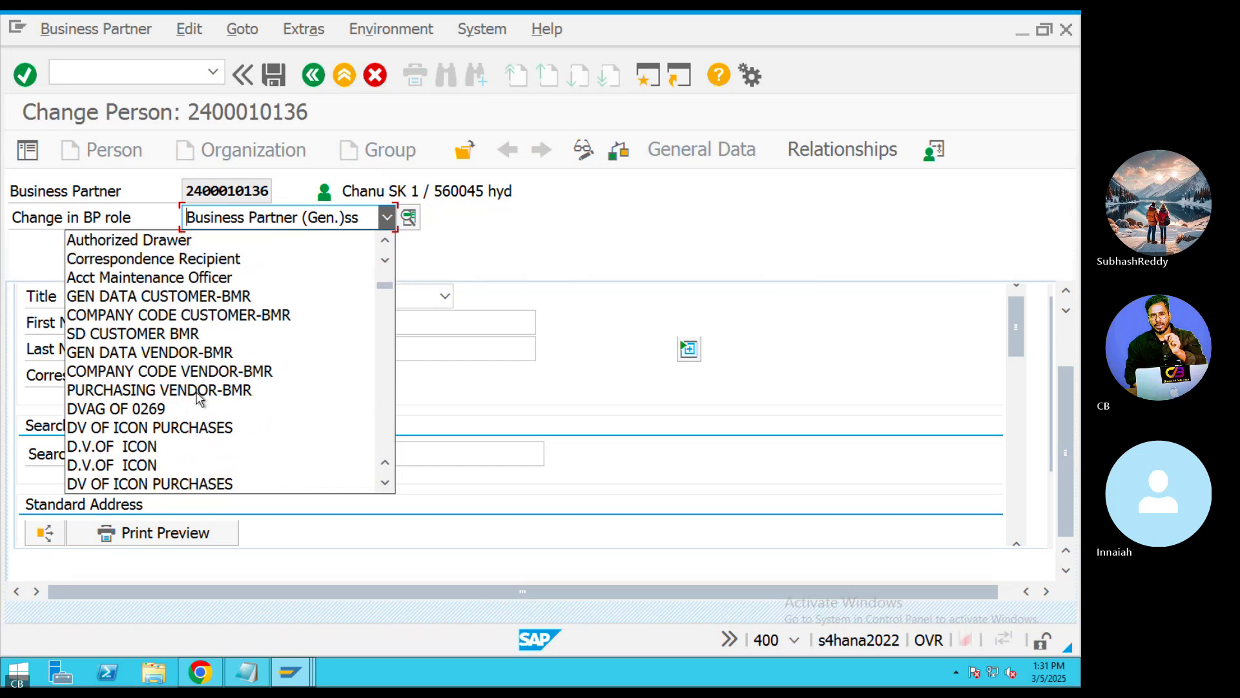
{"action": "scroll", "coordinate": [199, 396], "scroll_direction": "down", "scroll_amount": 6}
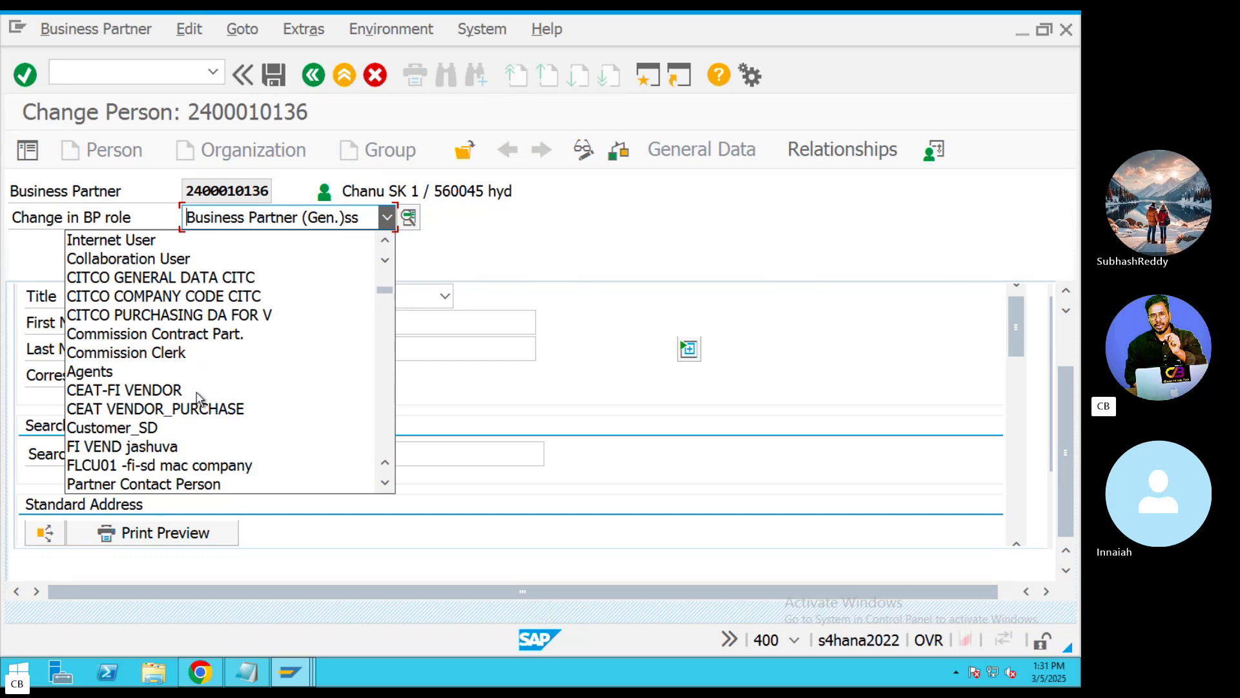
{"action": "scroll", "coordinate": [199, 396], "scroll_direction": "down", "scroll_amount": 6}
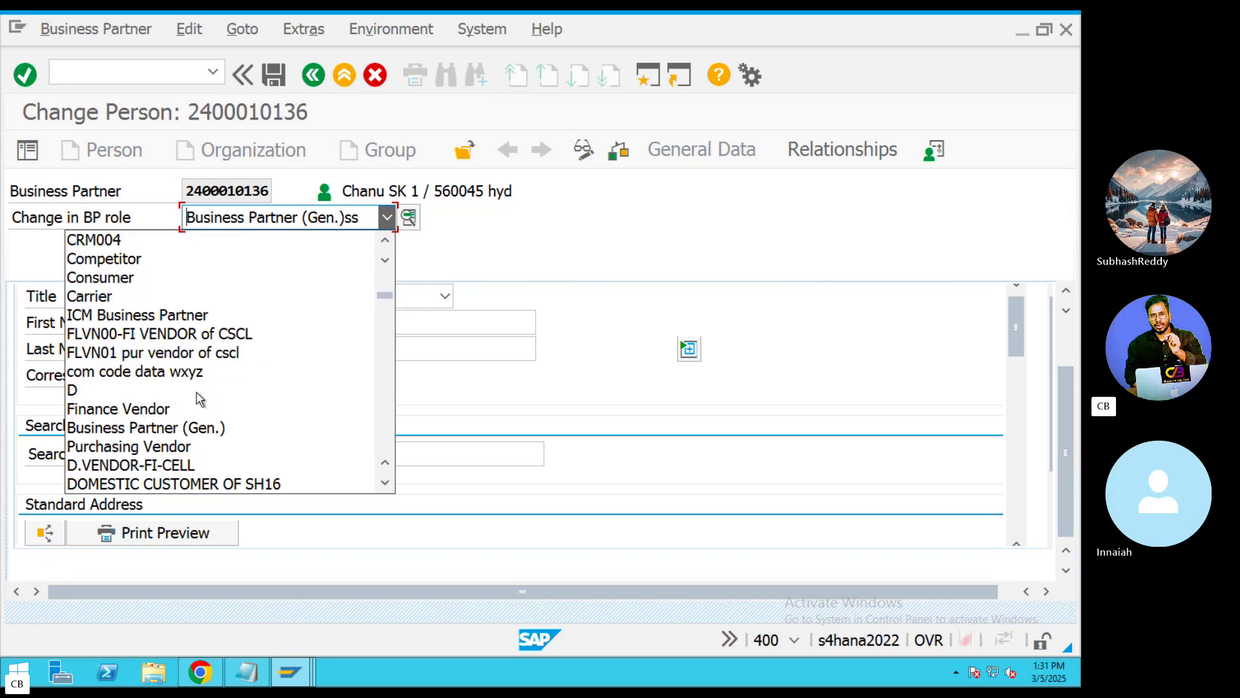
{"action": "scroll", "coordinate": [199, 396], "scroll_direction": "down", "scroll_amount": 10}
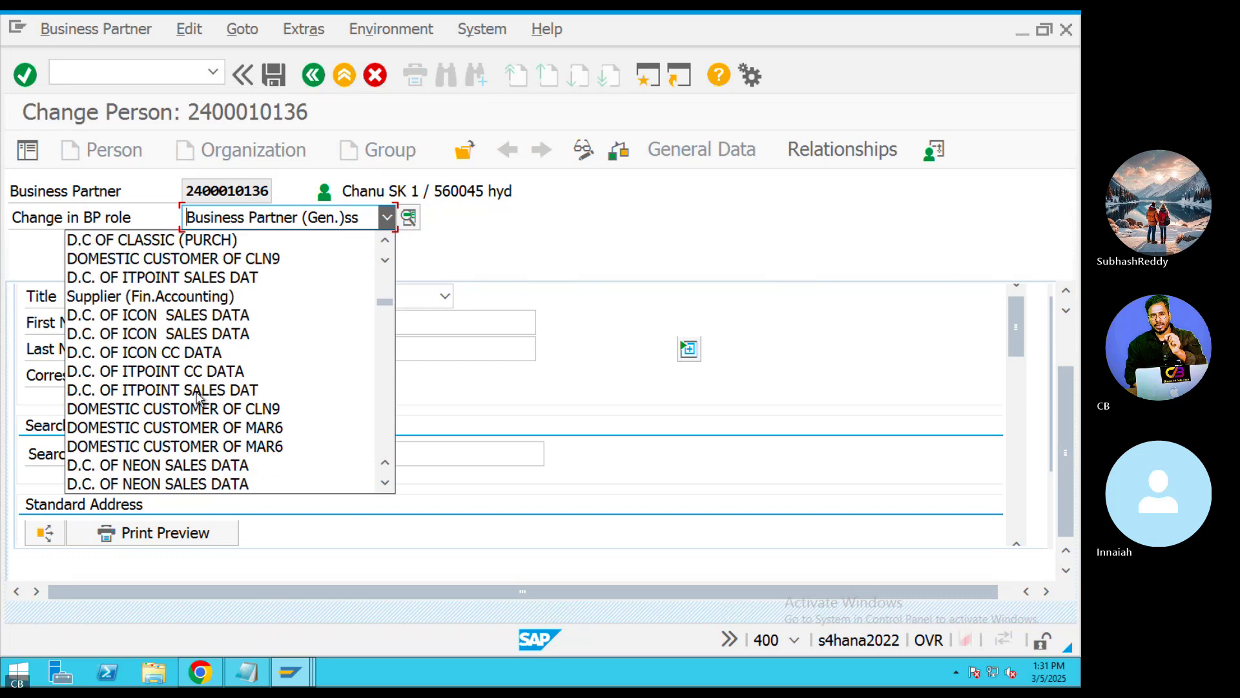
{"action": "scroll", "coordinate": [199, 396], "scroll_direction": "down", "scroll_amount": 10}
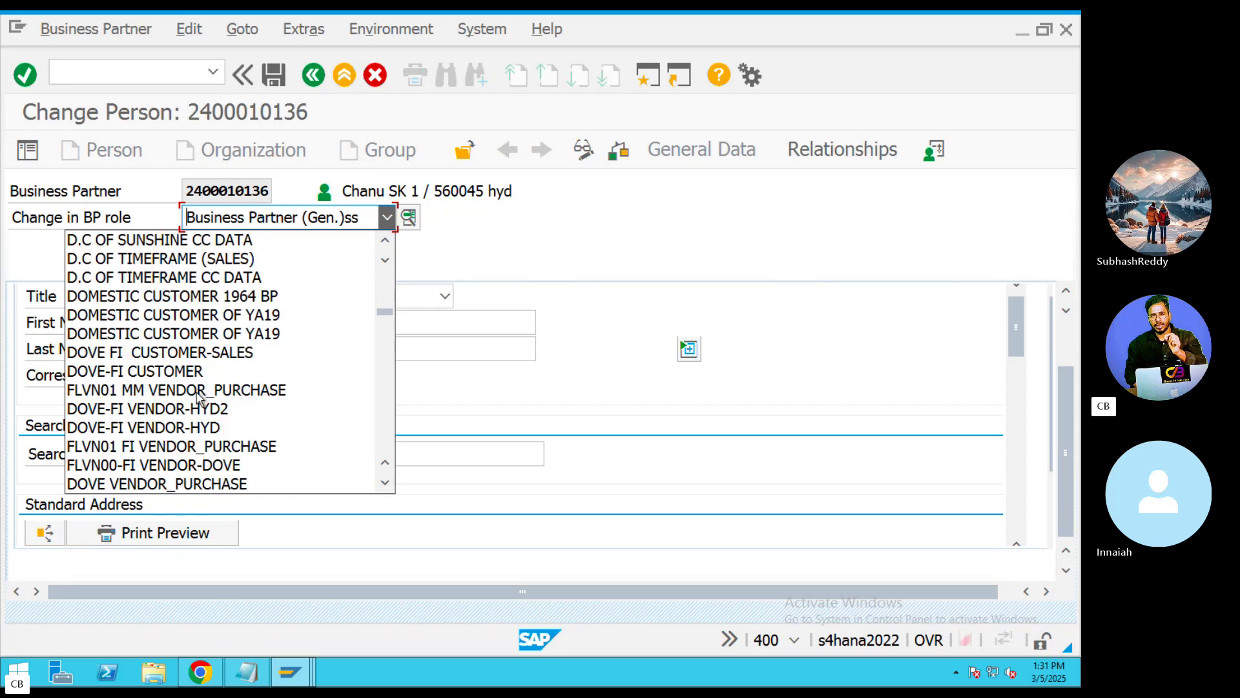
{"action": "scroll", "coordinate": [199, 396], "scroll_direction": "down", "scroll_amount": 10}
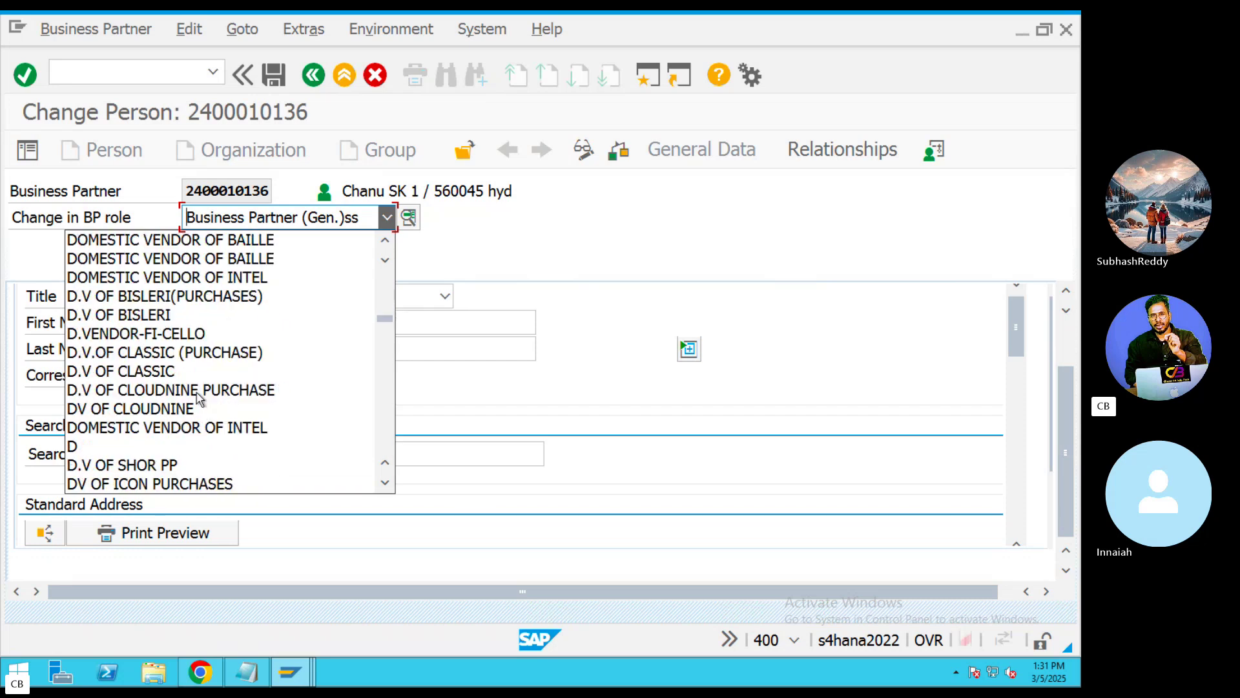
{"action": "scroll", "coordinate": [199, 396], "scroll_direction": "down", "scroll_amount": 10}
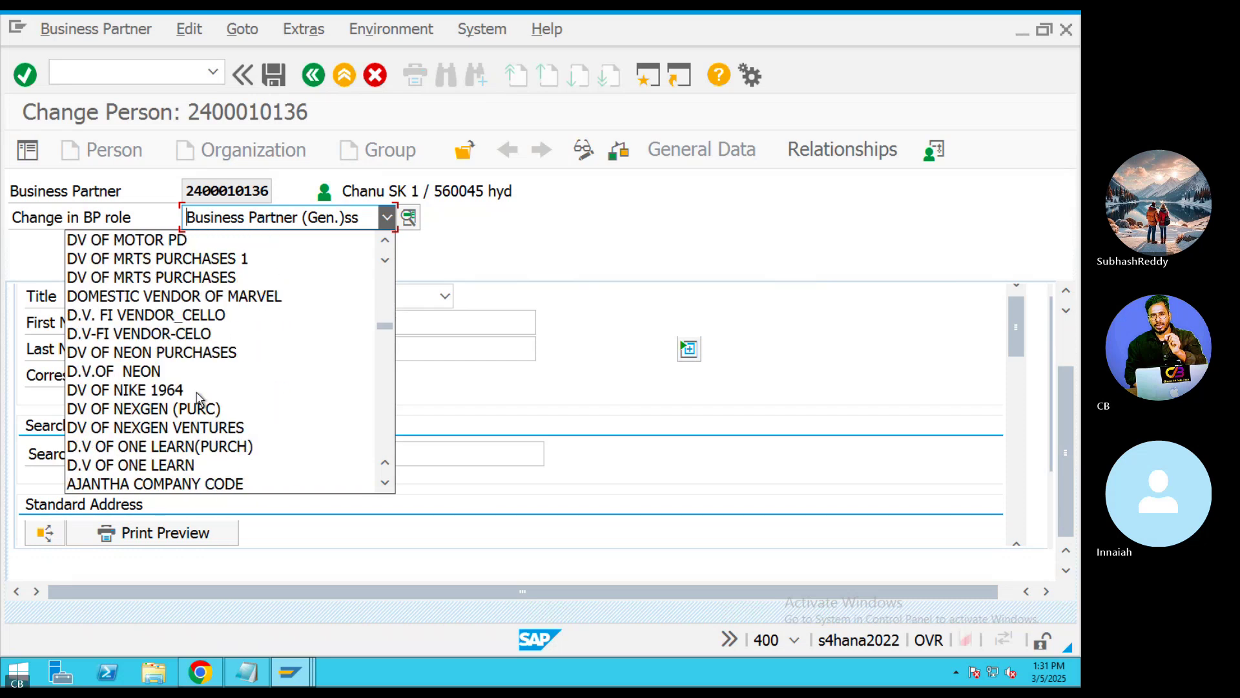
{"action": "scroll", "coordinate": [199, 396], "scroll_direction": "down", "scroll_amount": 3}
{"action": "scroll", "coordinate": [199, 396], "scroll_direction": "down", "scroll_amount": 10}
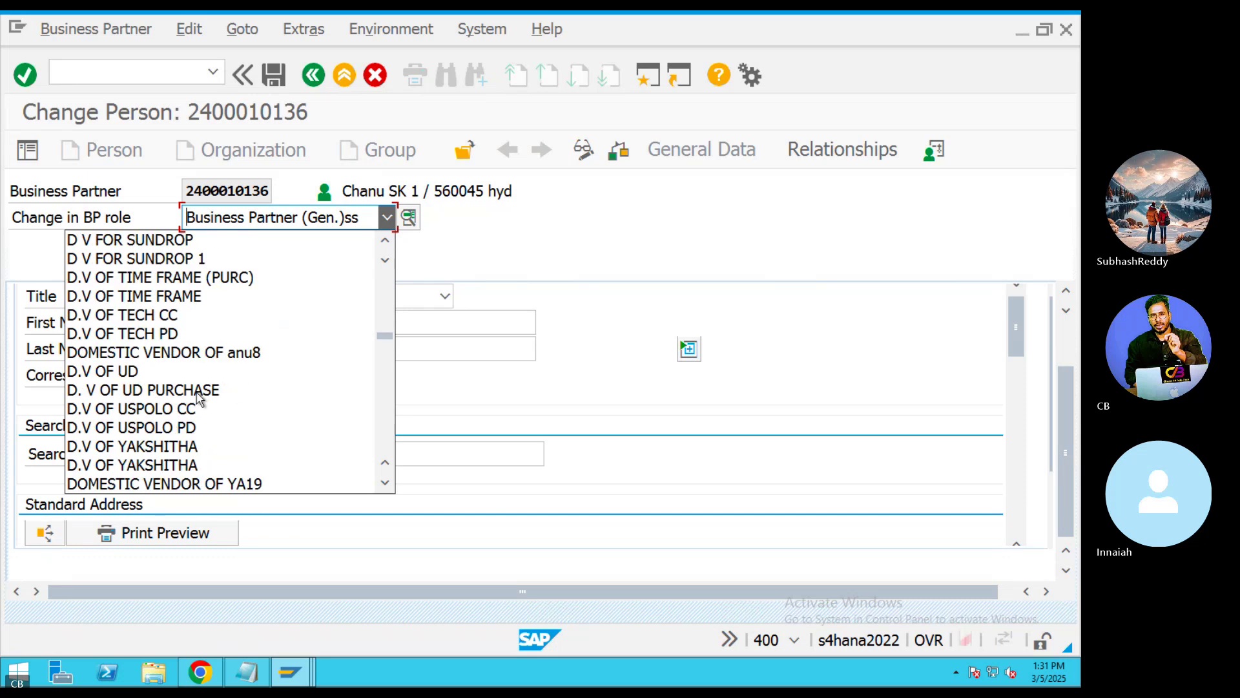
{"action": "scroll", "coordinate": [199, 396], "scroll_direction": "down", "scroll_amount": 12}
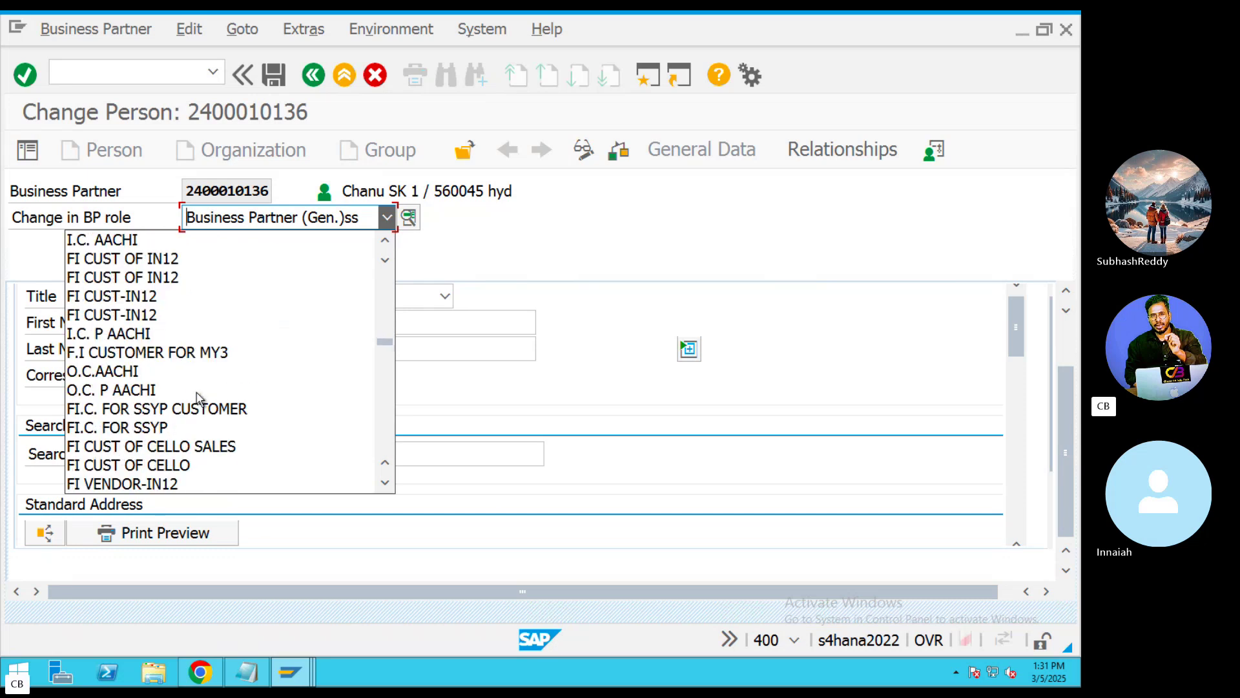
{"action": "scroll", "coordinate": [199, 396], "scroll_direction": "down", "scroll_amount": 12}
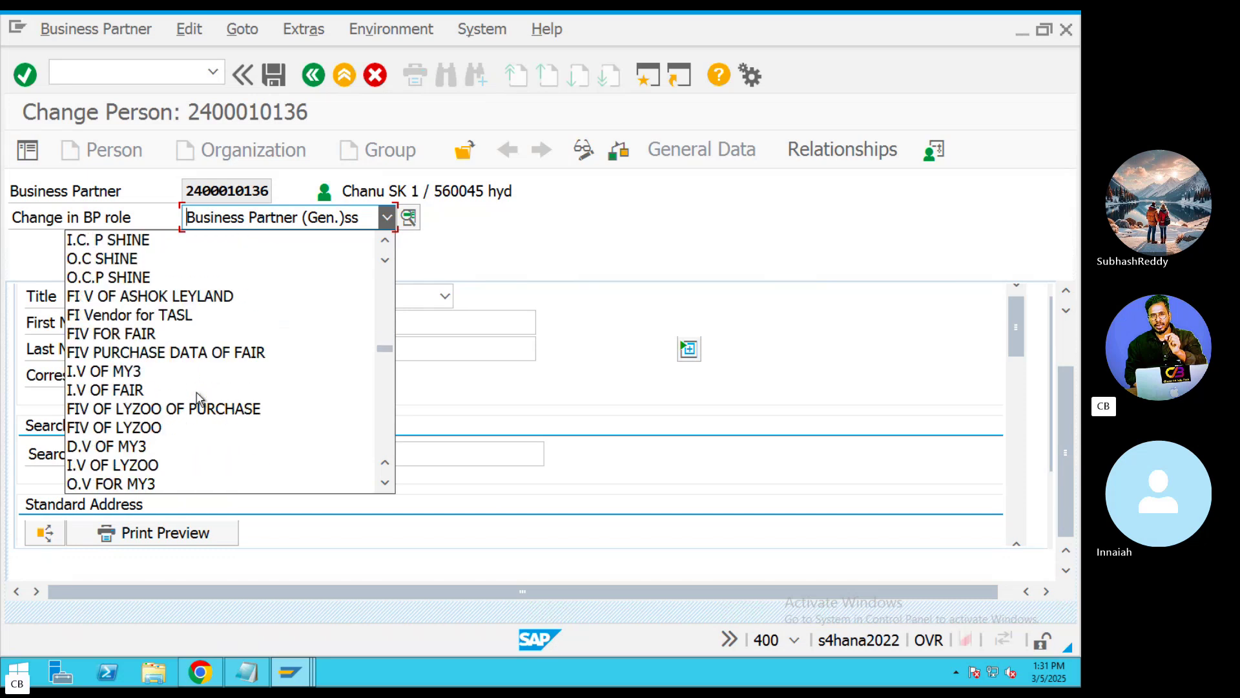
{"action": "scroll", "coordinate": [199, 396], "scroll_direction": "down", "scroll_amount": 6}
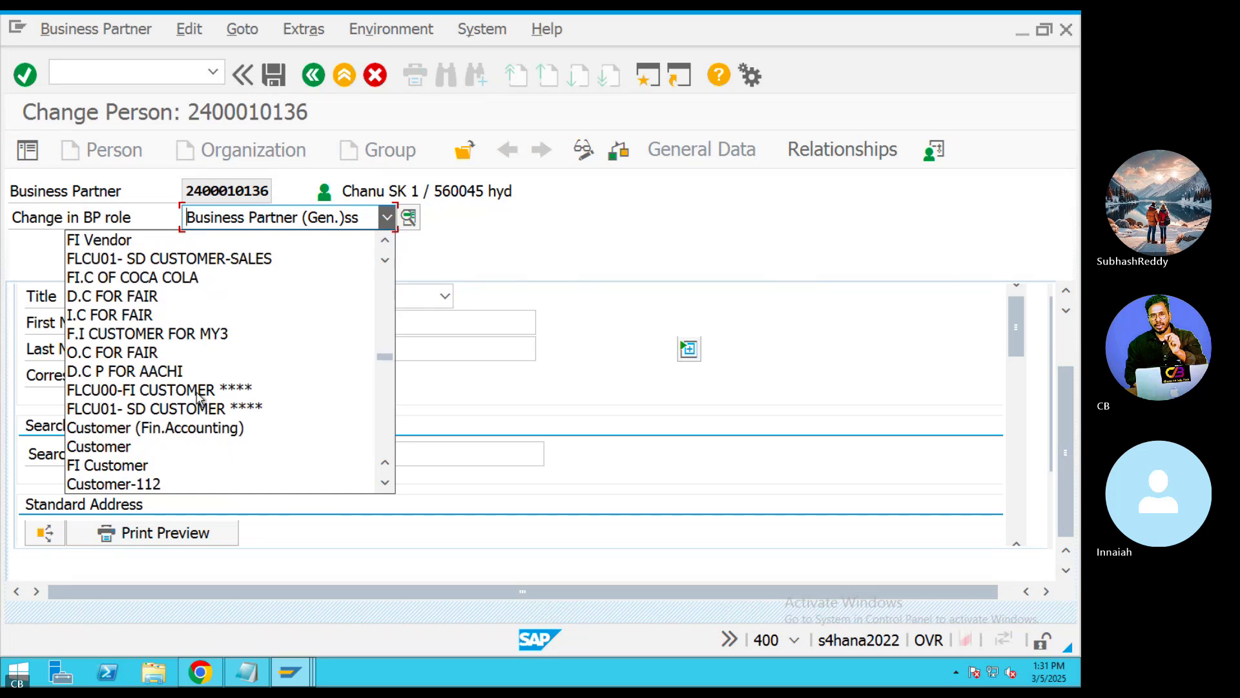
{"action": "scroll", "coordinate": [199, 396], "scroll_direction": "down", "scroll_amount": 4}
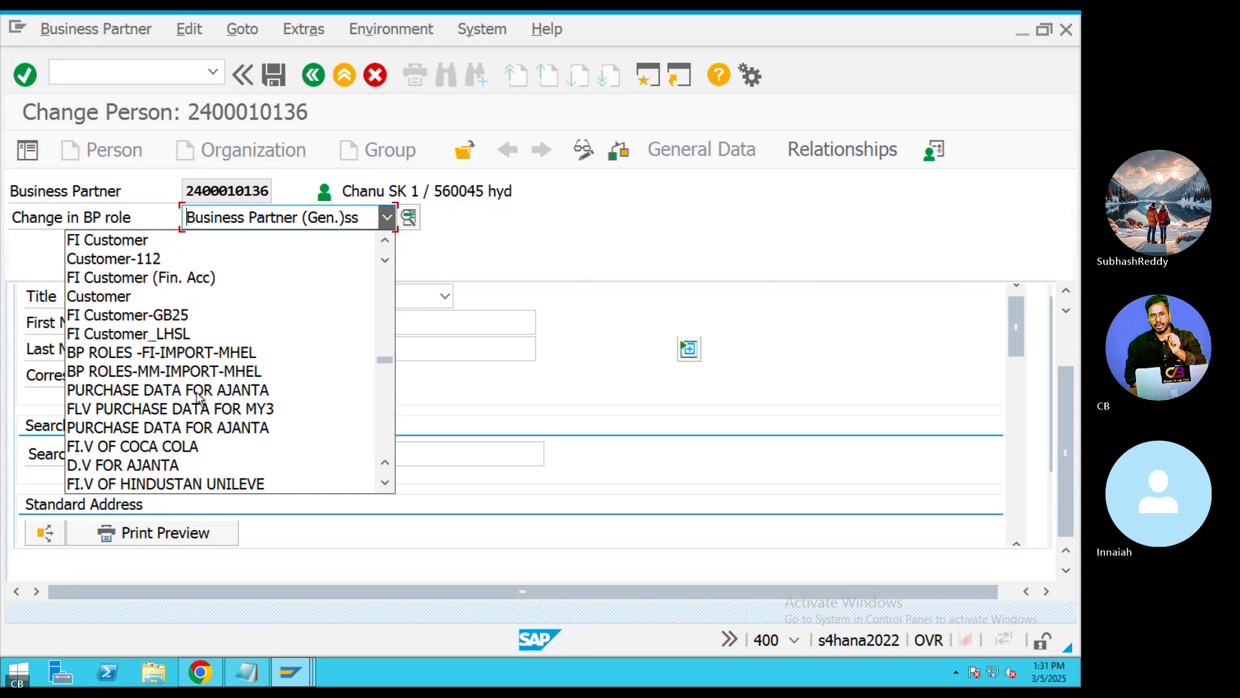
{"action": "left_click", "coordinate": [577, 247]}
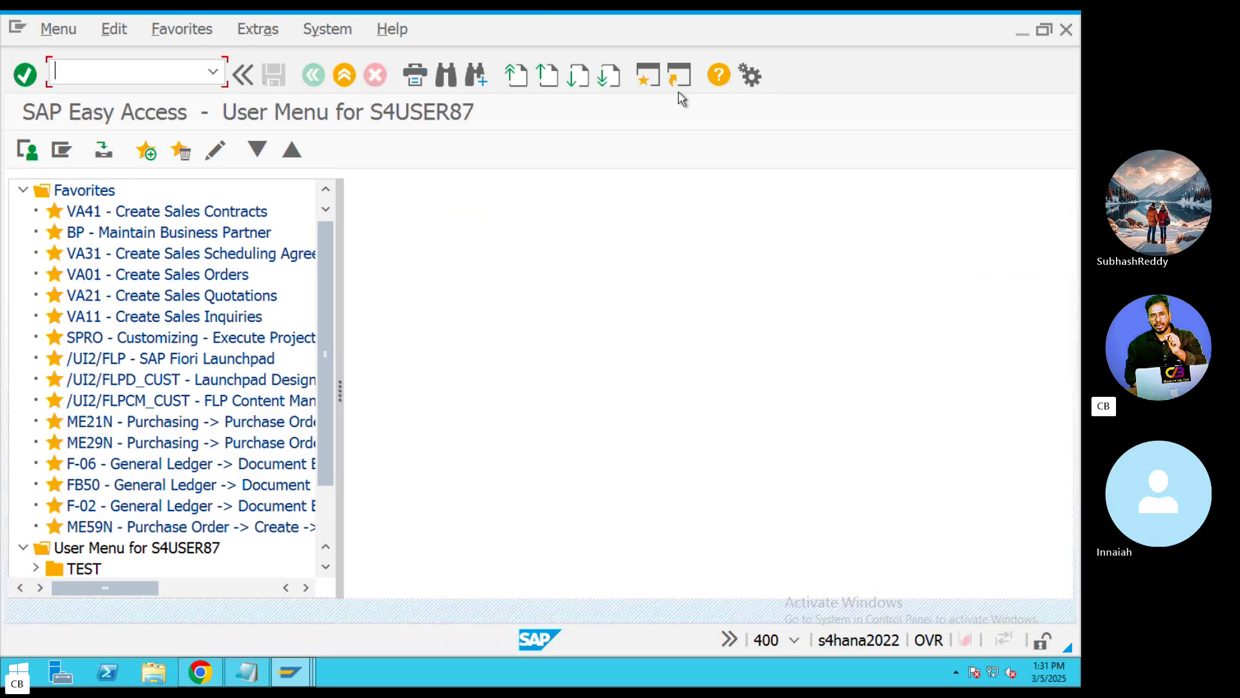
Start General Table Display in a separate session and set the table to KNVV
{"action": "key", "text": "Return"}
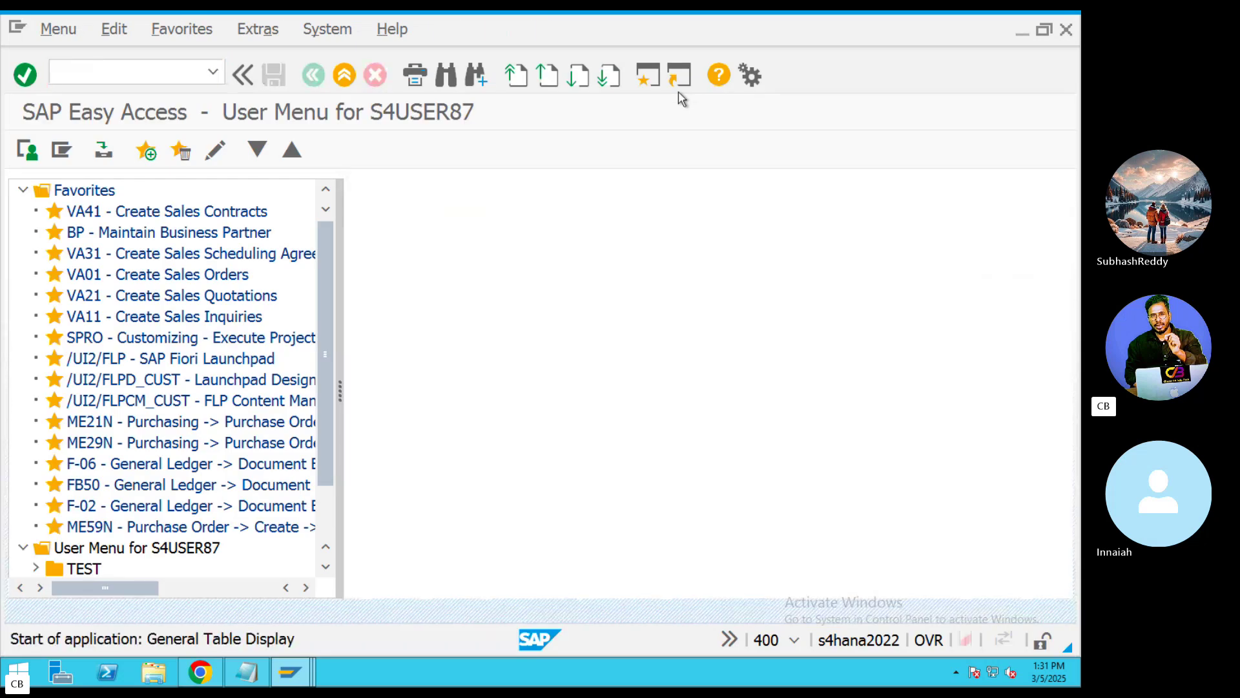
{"action": "left_click", "coordinate": [259, 192]}
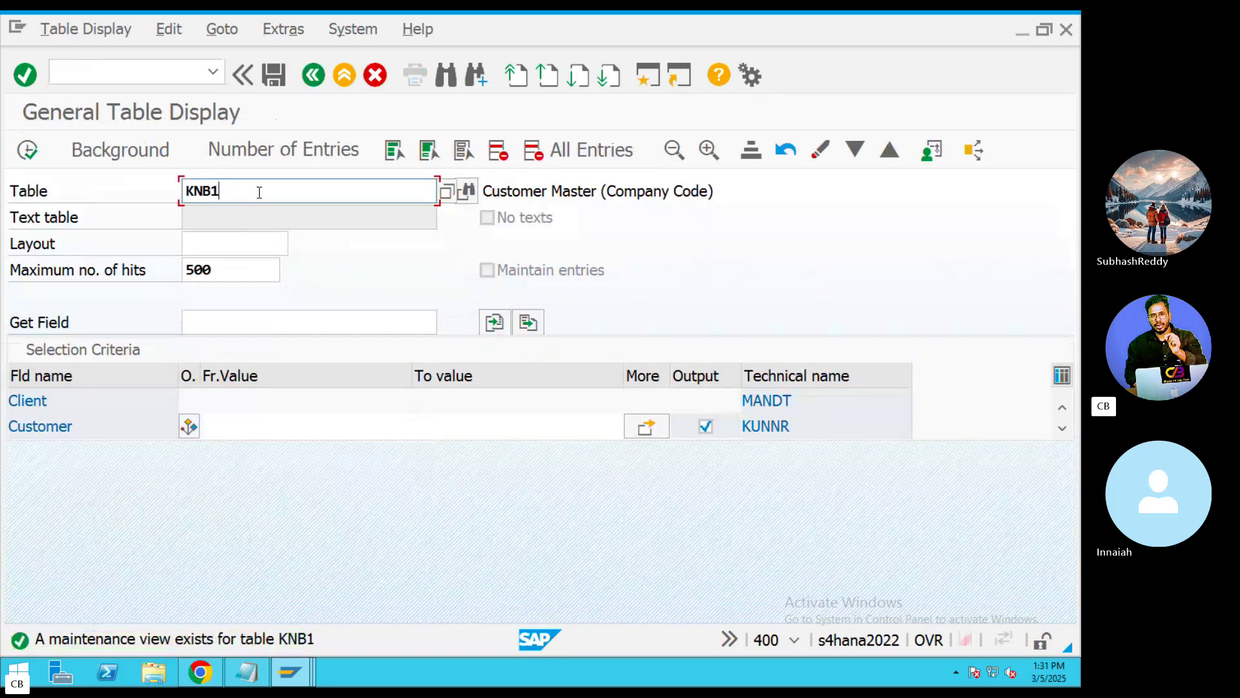
{"action": "key", "text": "BackSpace"}
{"action": "key", "text": "BackSpace"}
{"action": "type", "text": "VV"}
{"action": "key", "text": "Return"}
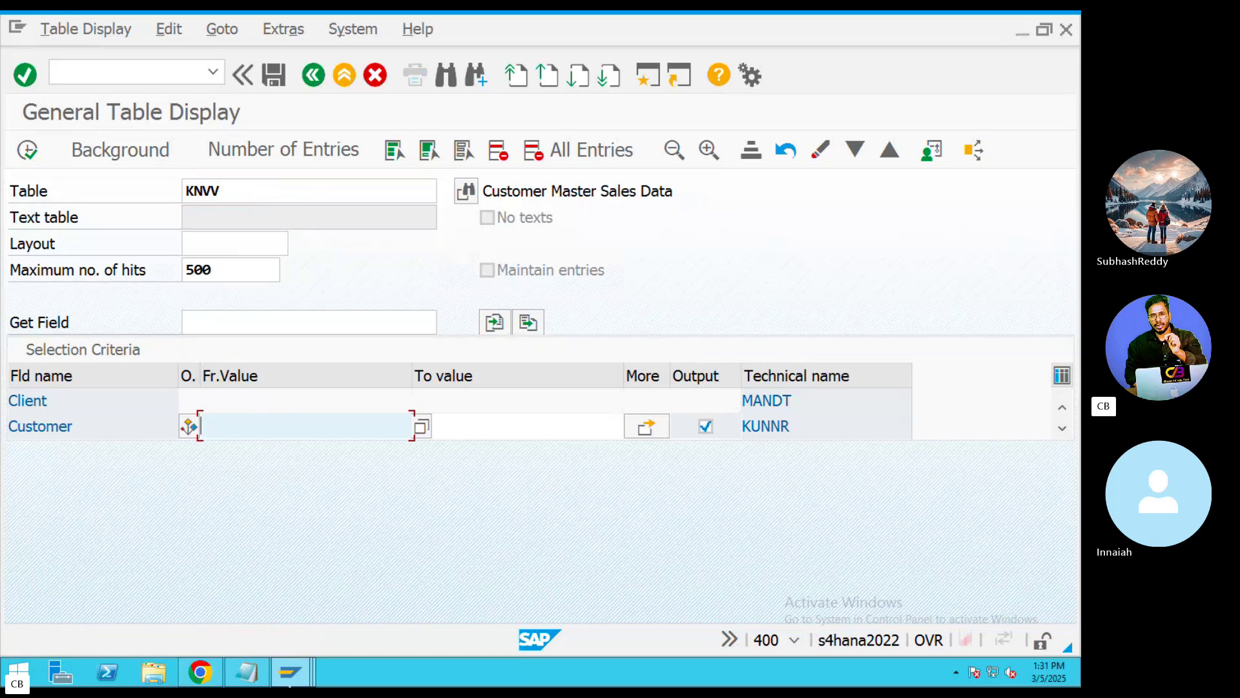
Look up the sold-to party number in the sales order list and display that customer's entries in table KNVV
{"action": "left_click", "coordinate": [296, 672]}
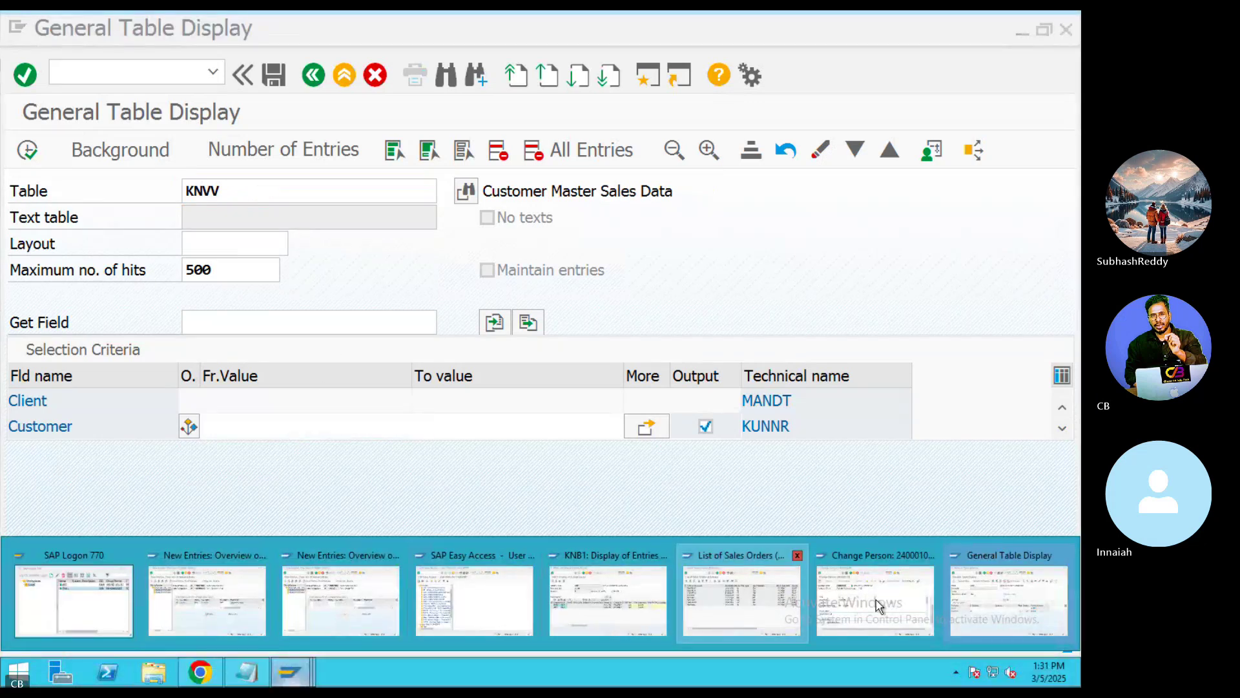
{"action": "mouse_move", "coordinate": [885, 606]}
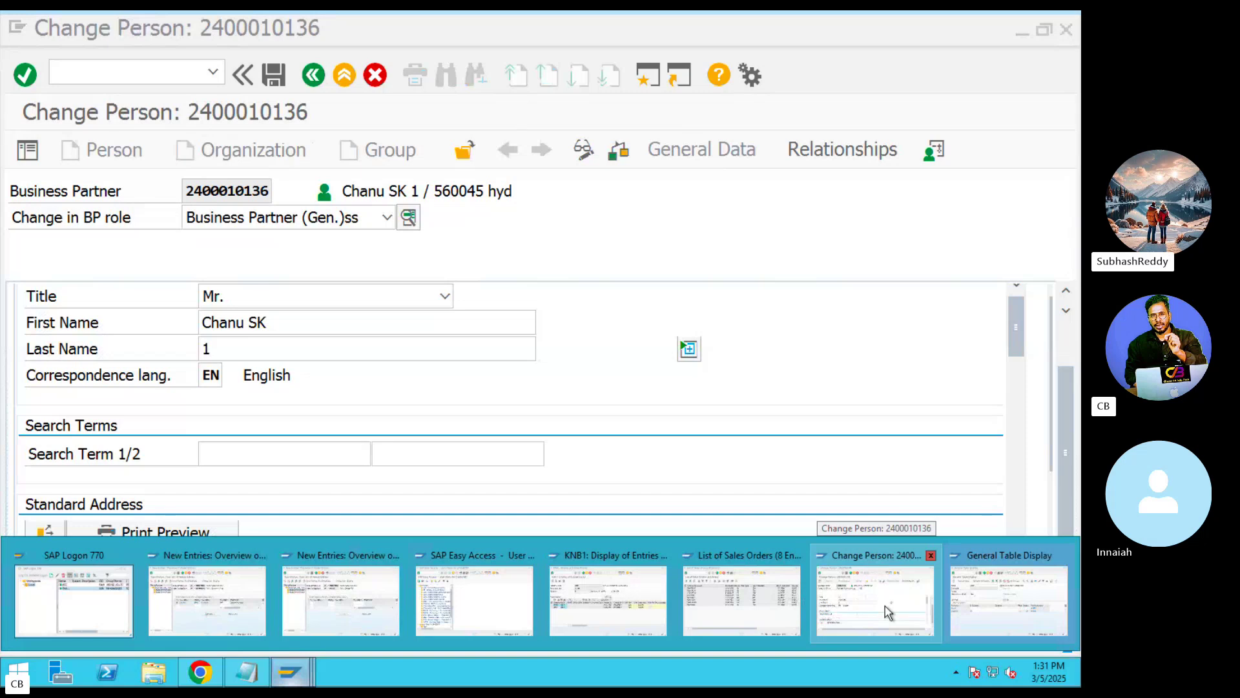
{"action": "mouse_move", "coordinate": [997, 607]}
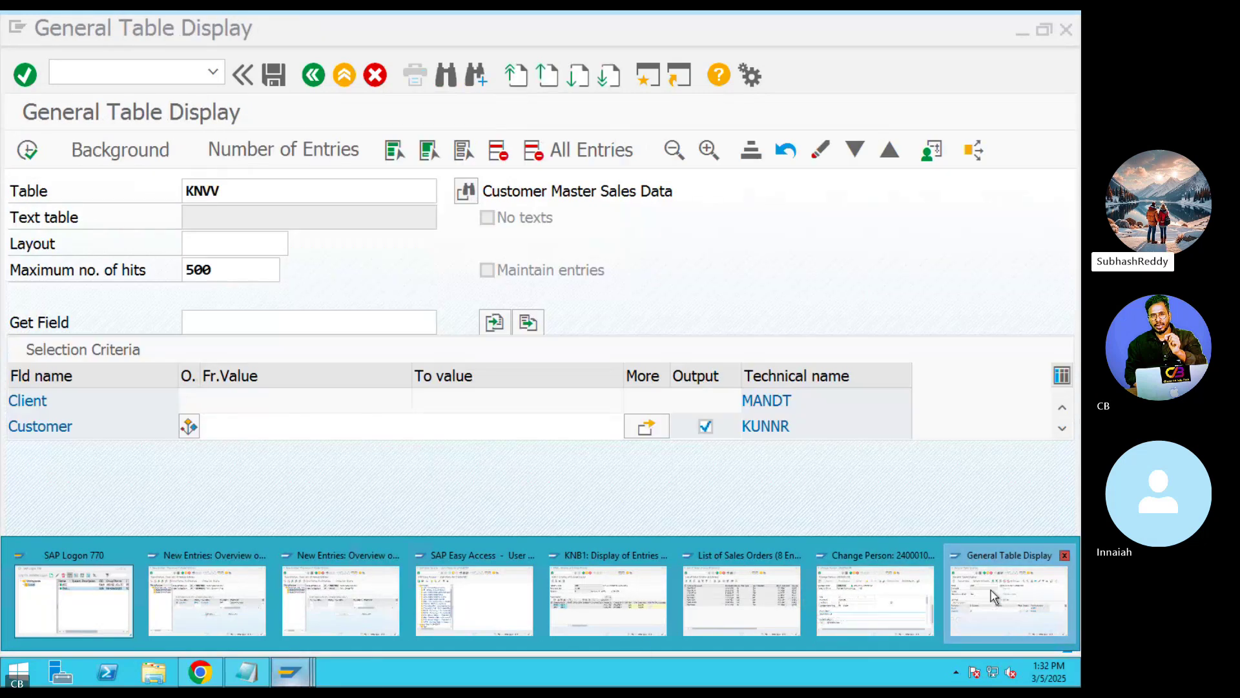
{"action": "left_click", "coordinate": [717, 596]}
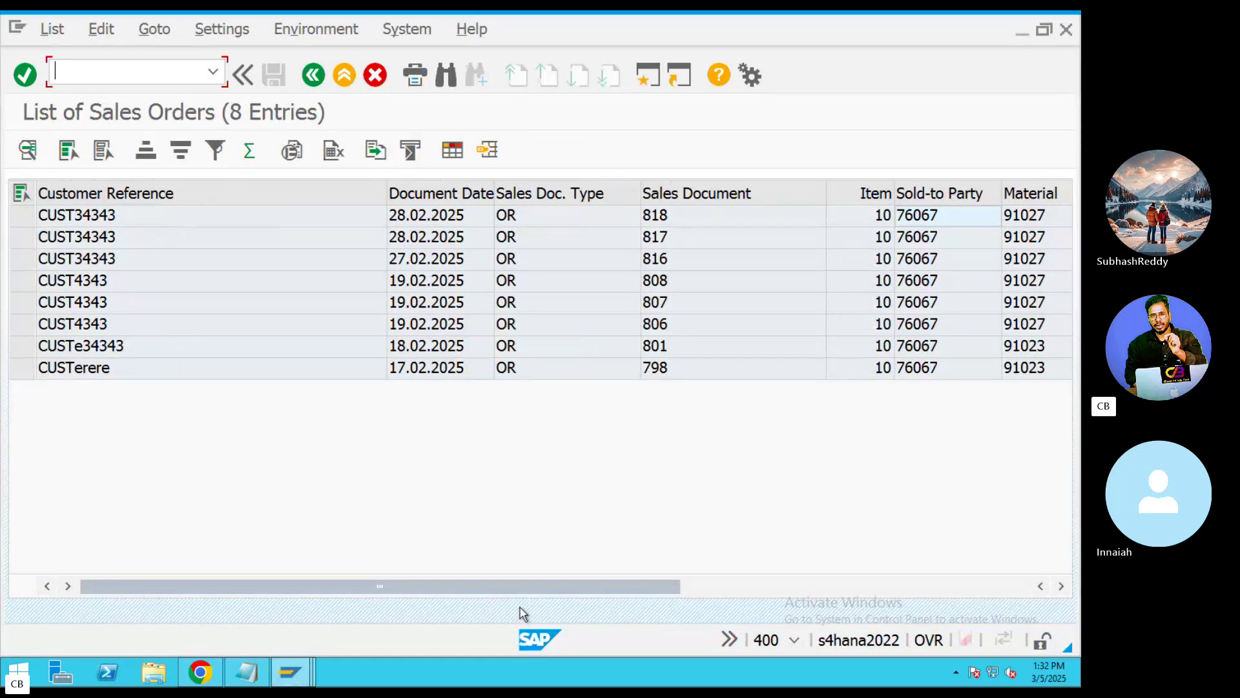
{"action": "mouse_move", "coordinate": [290, 672]}
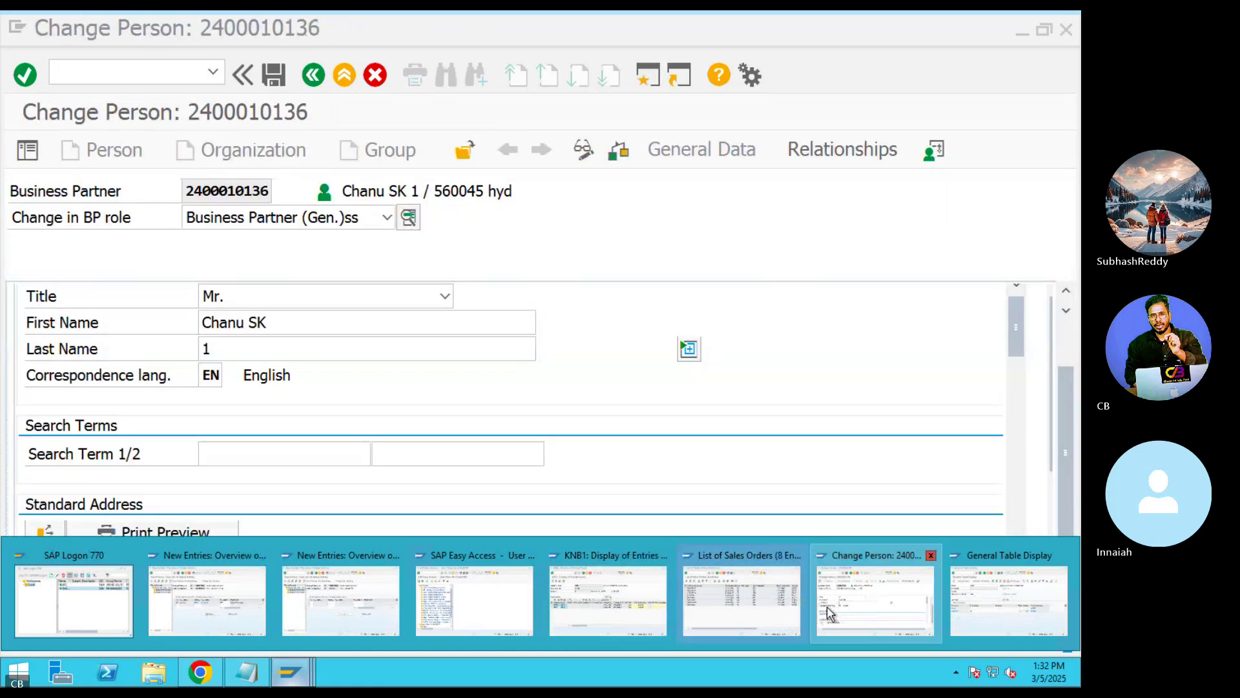
{"action": "left_click", "coordinate": [999, 615]}
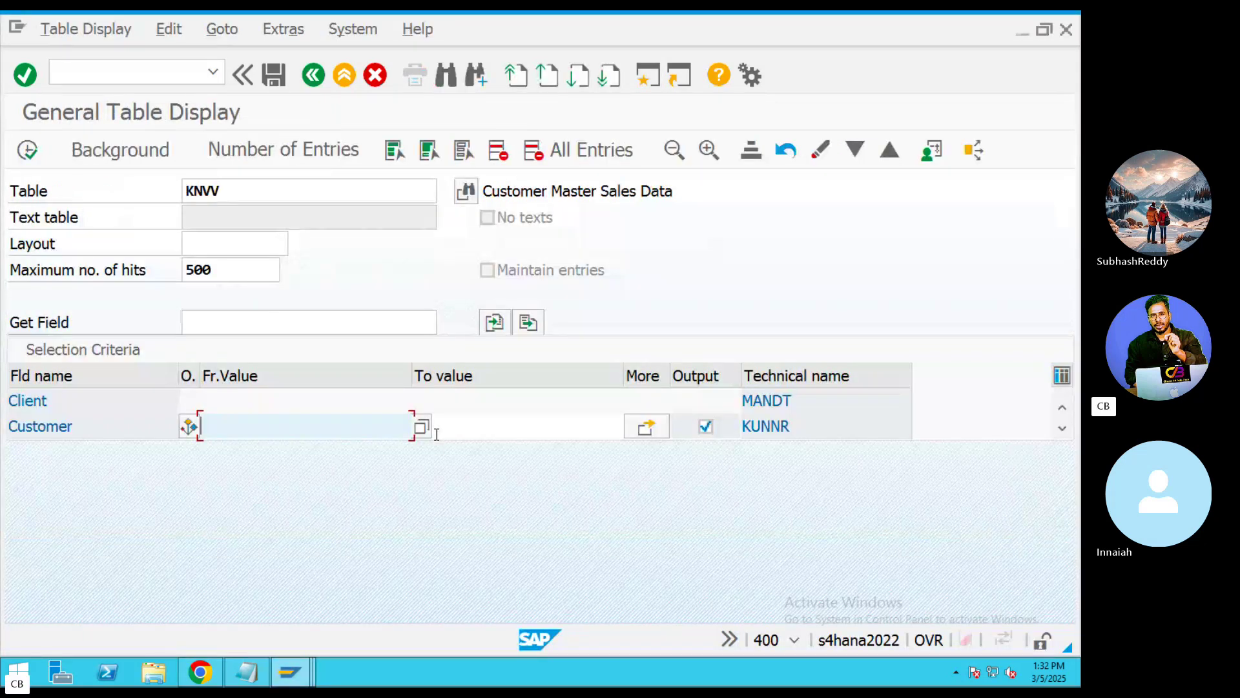
{"action": "type", "text": "76067"}
{"action": "left_click", "coordinate": [28, 152]}
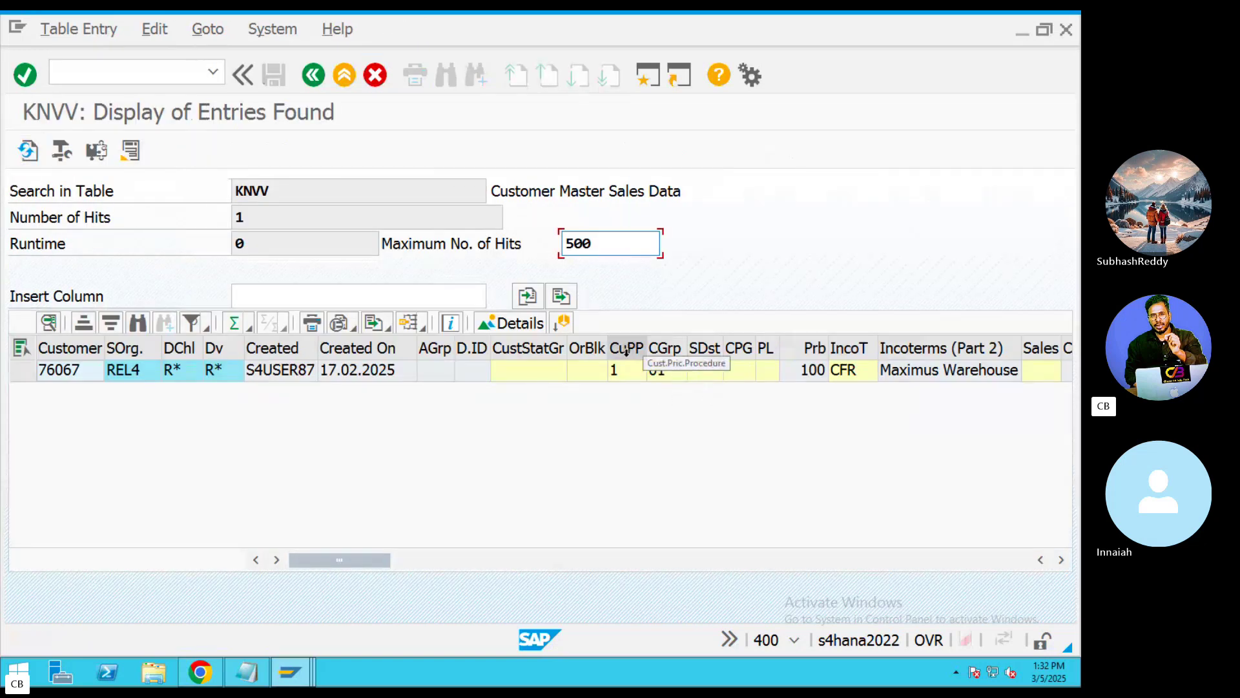
Open the detailed display of the customer's REL4 sales data and check its Delivery Priority and Shipping Conditions
{"action": "double_click", "coordinate": [258, 370]}
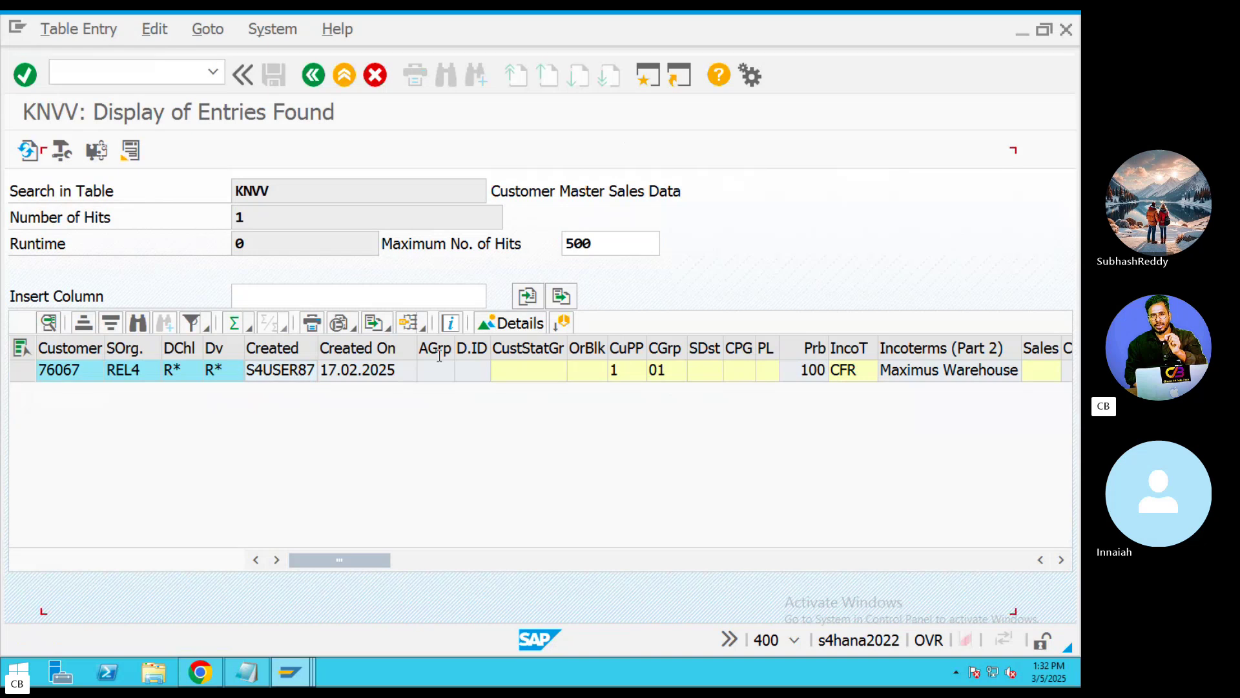
{"action": "scroll", "coordinate": [354, 370], "scroll_direction": "down", "scroll_amount": 3}
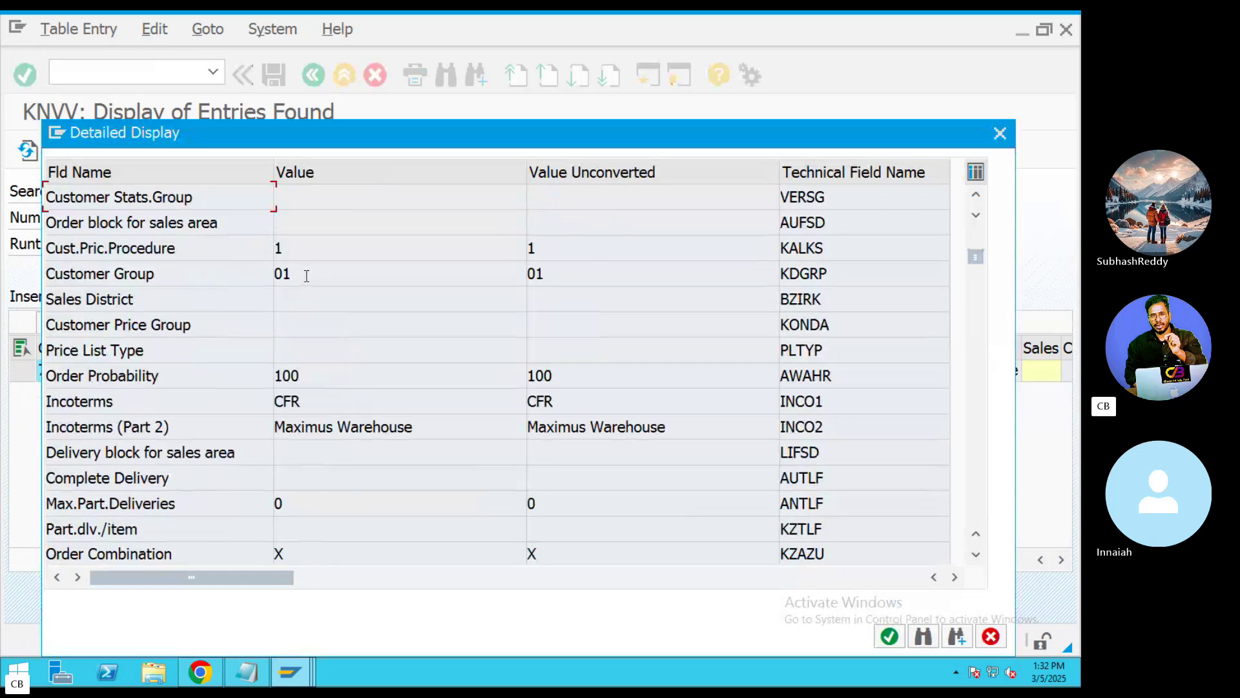
{"action": "left_click_drag", "start_coordinate": [305, 271], "coordinate": [240, 281]}
{"action": "scroll", "coordinate": [359, 350], "scroll_direction": "down", "scroll_amount": 2}
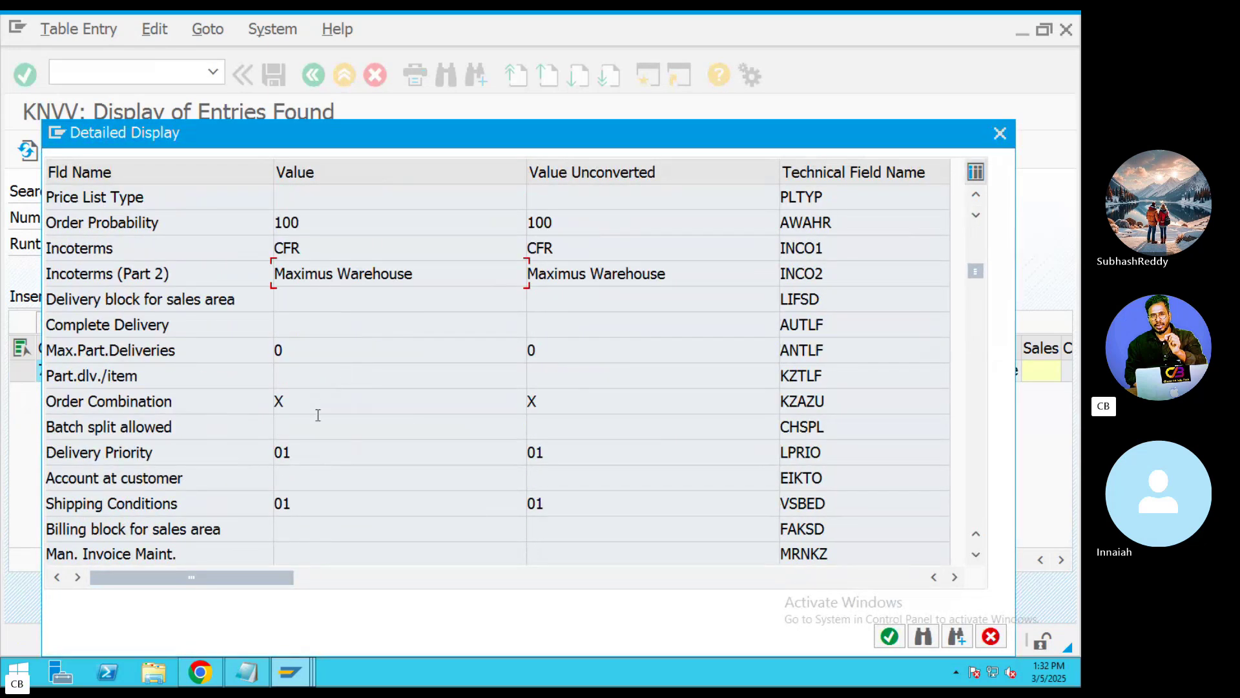
{"action": "double_click", "coordinate": [303, 450]}
{"action": "double_click", "coordinate": [310, 504]}
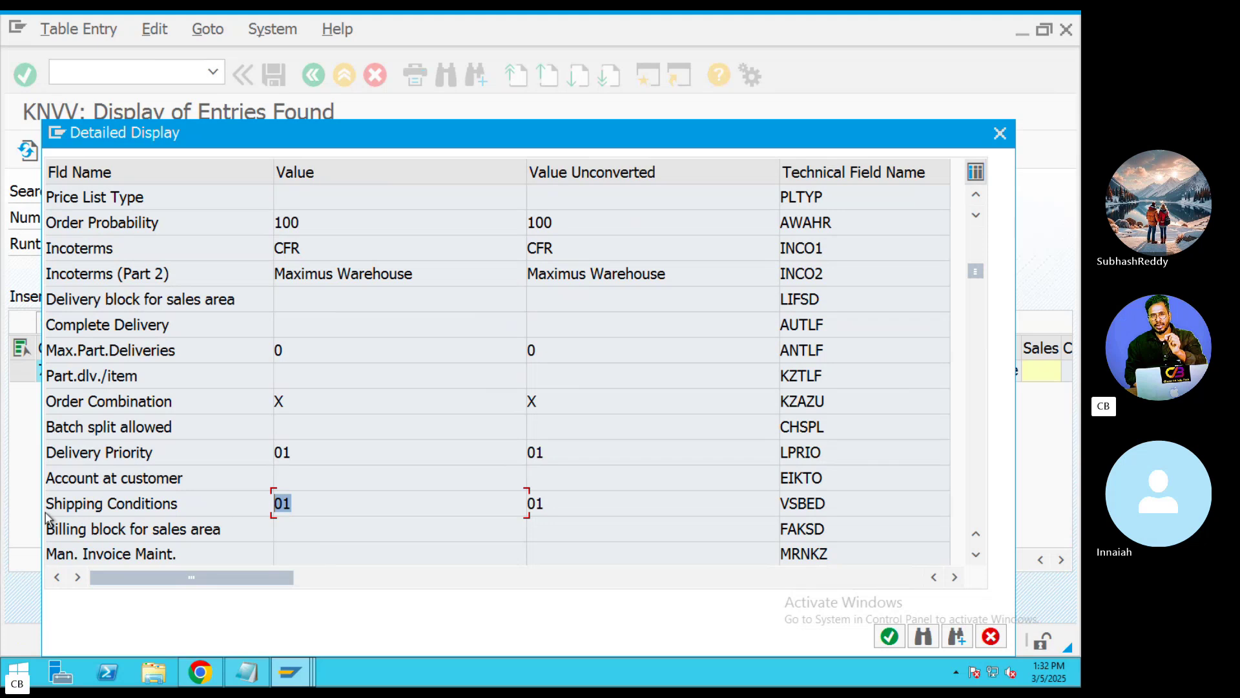
Return to the route determination new entries for BAN111 and enter shipping condition 01 in the first order route row
{"action": "left_click", "coordinate": [290, 672]}
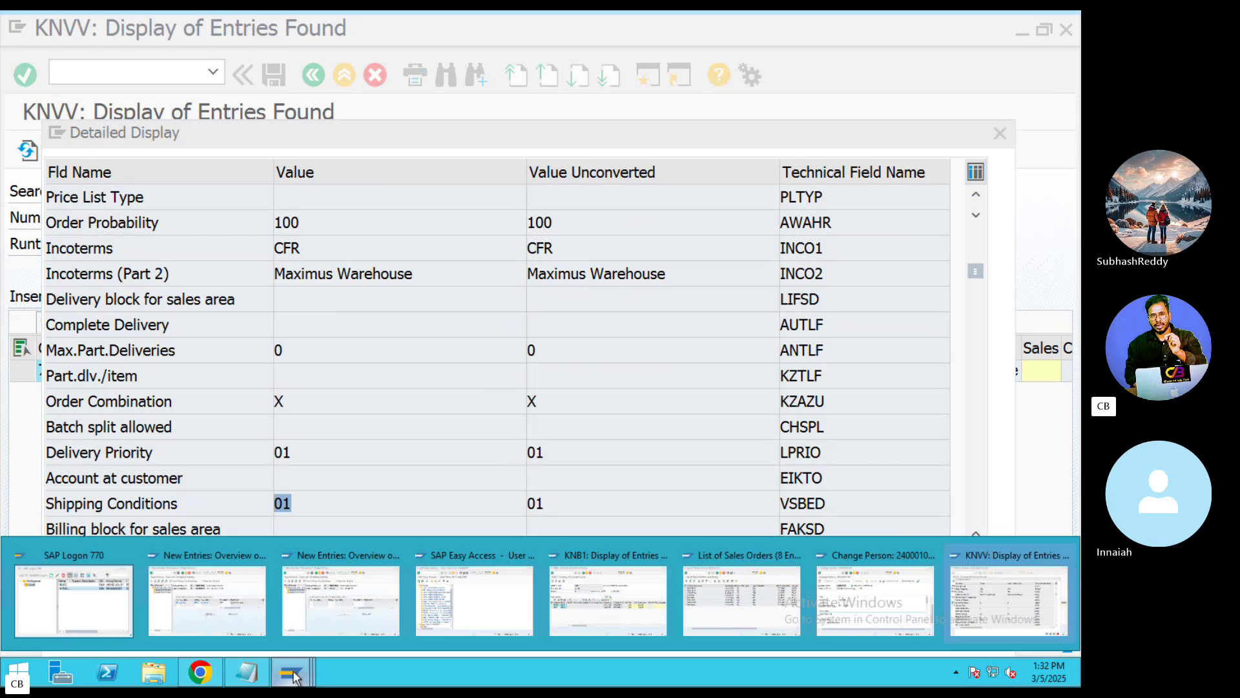
{"action": "mouse_move", "coordinate": [838, 611]}
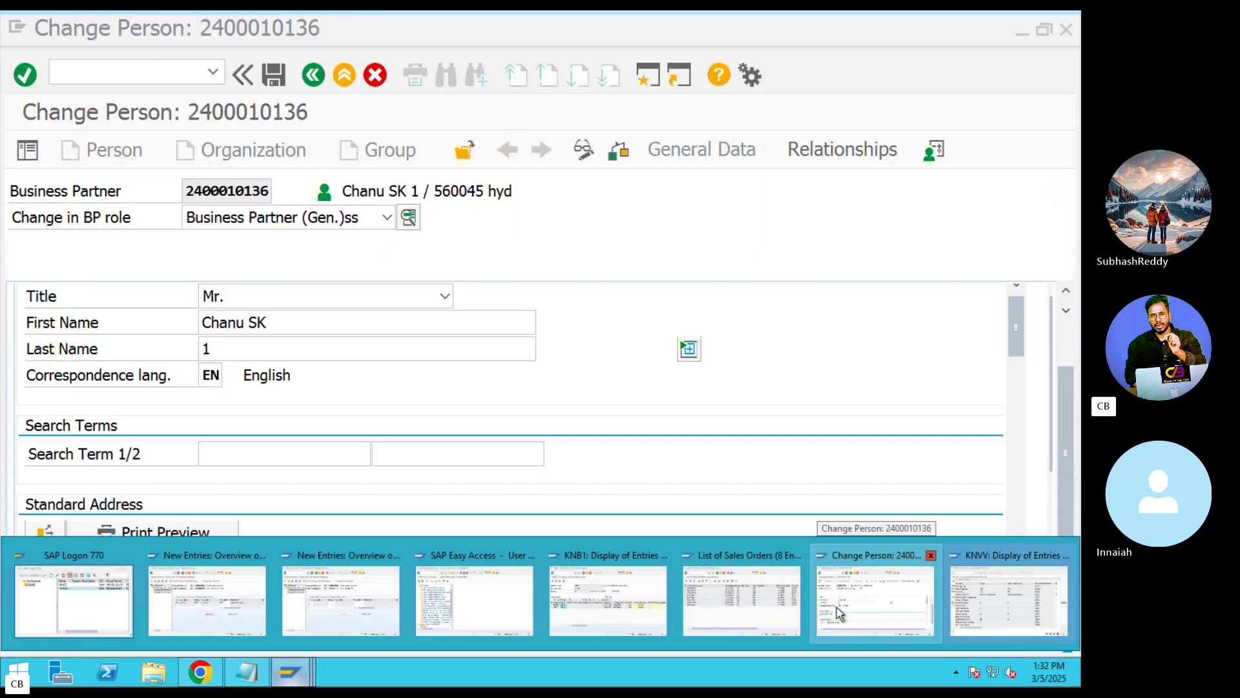
{"action": "left_click", "coordinate": [340, 601]}
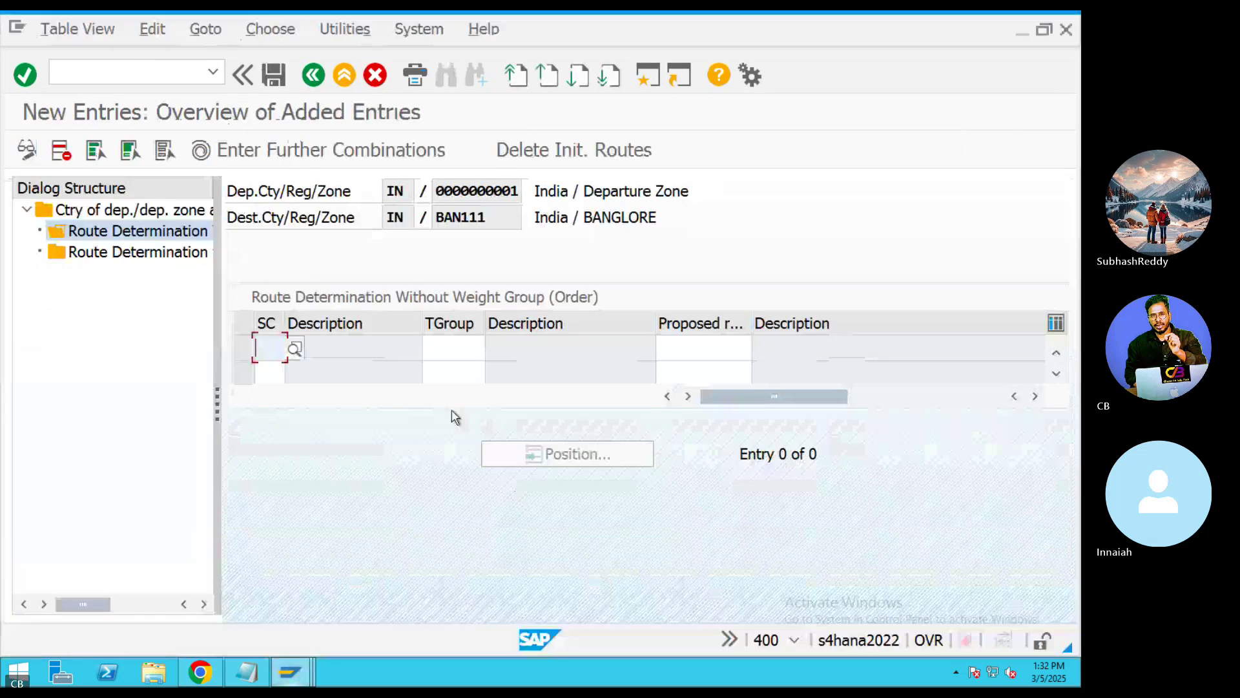
{"action": "type", "text": "01"}
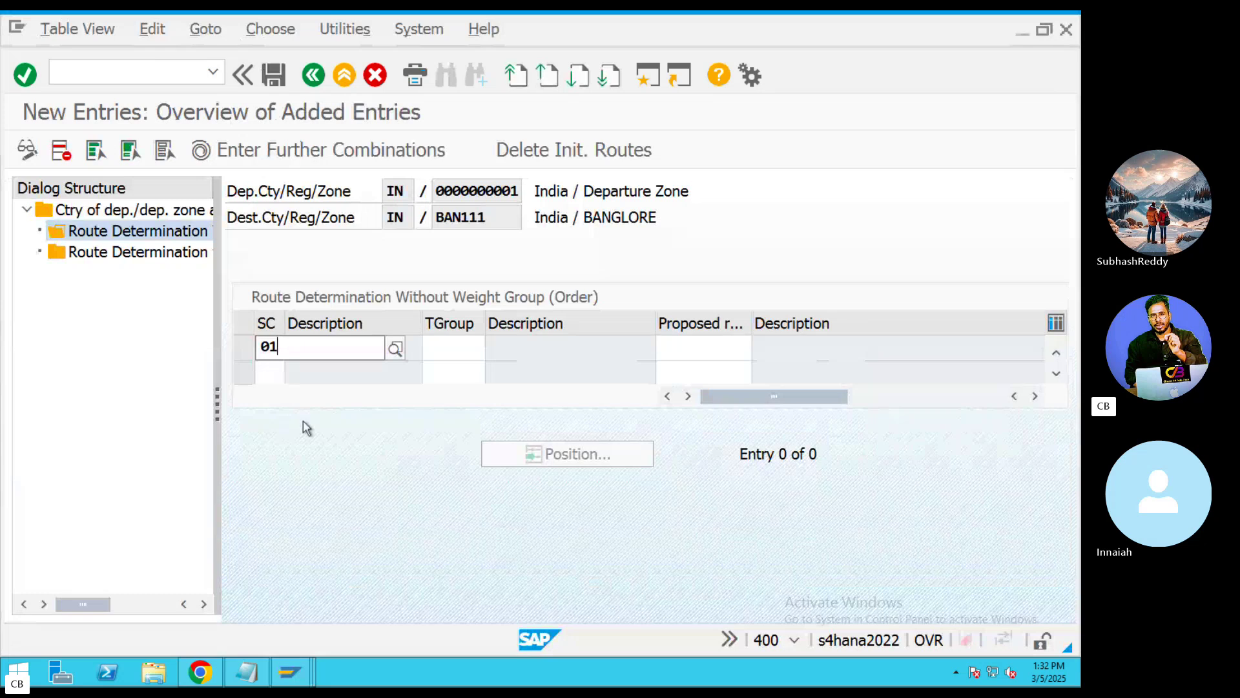
{"action": "key", "text": "Return"}
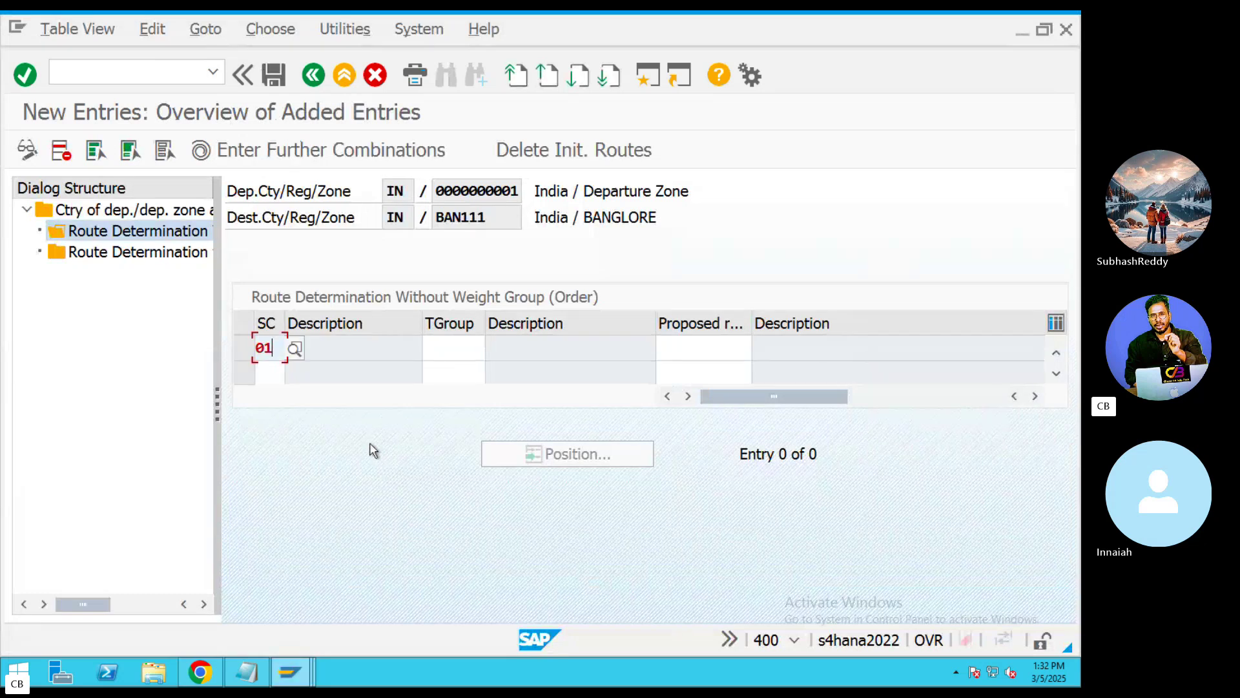
Start transaction VA01 in the free session and open a new standard order
{"action": "left_click", "coordinate": [301, 665]}
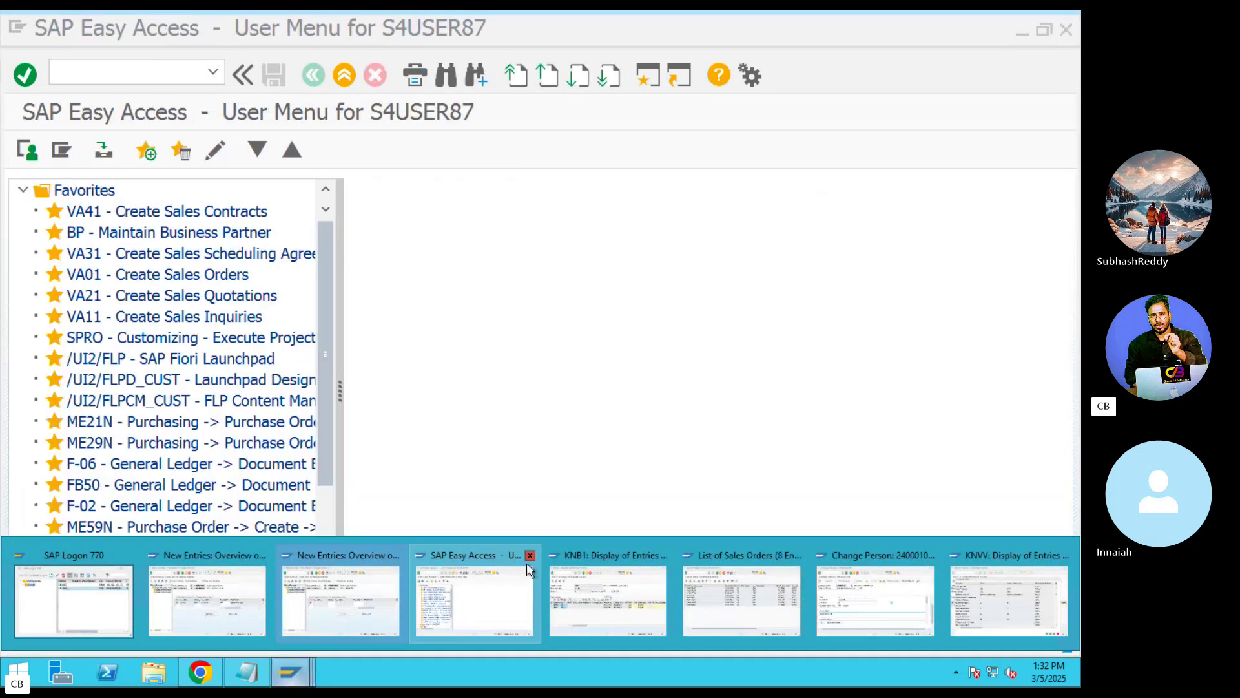
{"action": "left_click", "coordinate": [510, 591]}
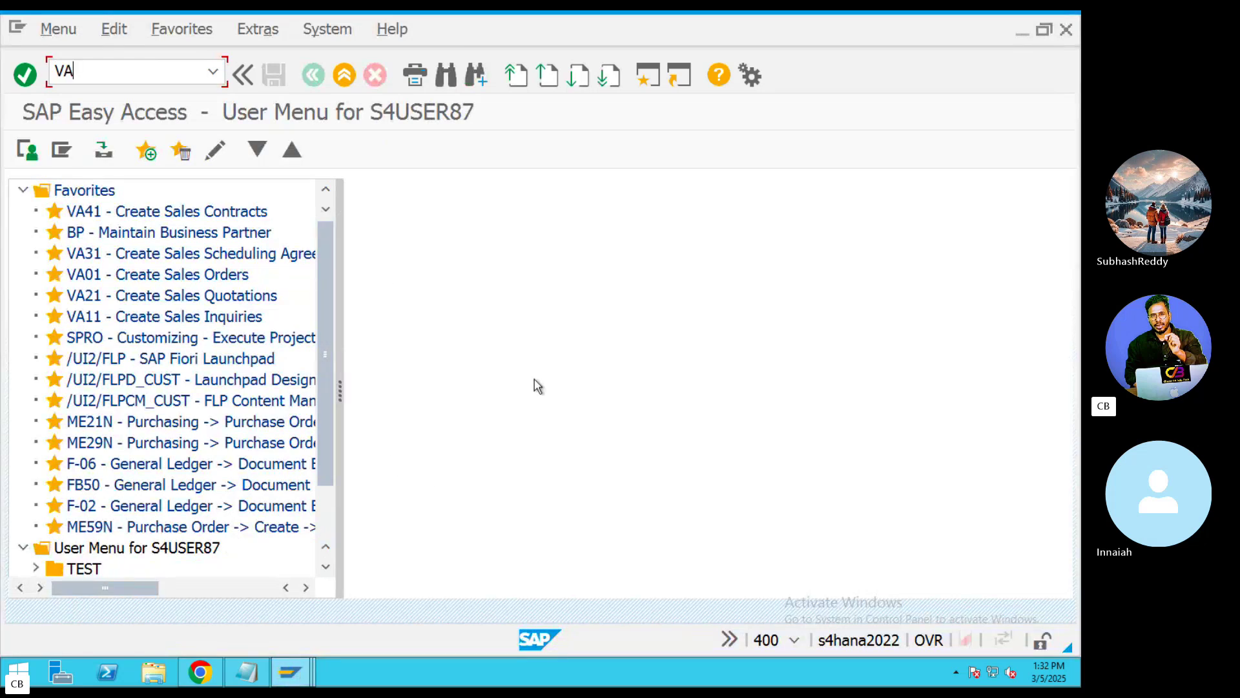
{"action": "type", "text": "VA01"}
{"action": "key", "text": "Return"}
{"action": "key", "text": "Return"}
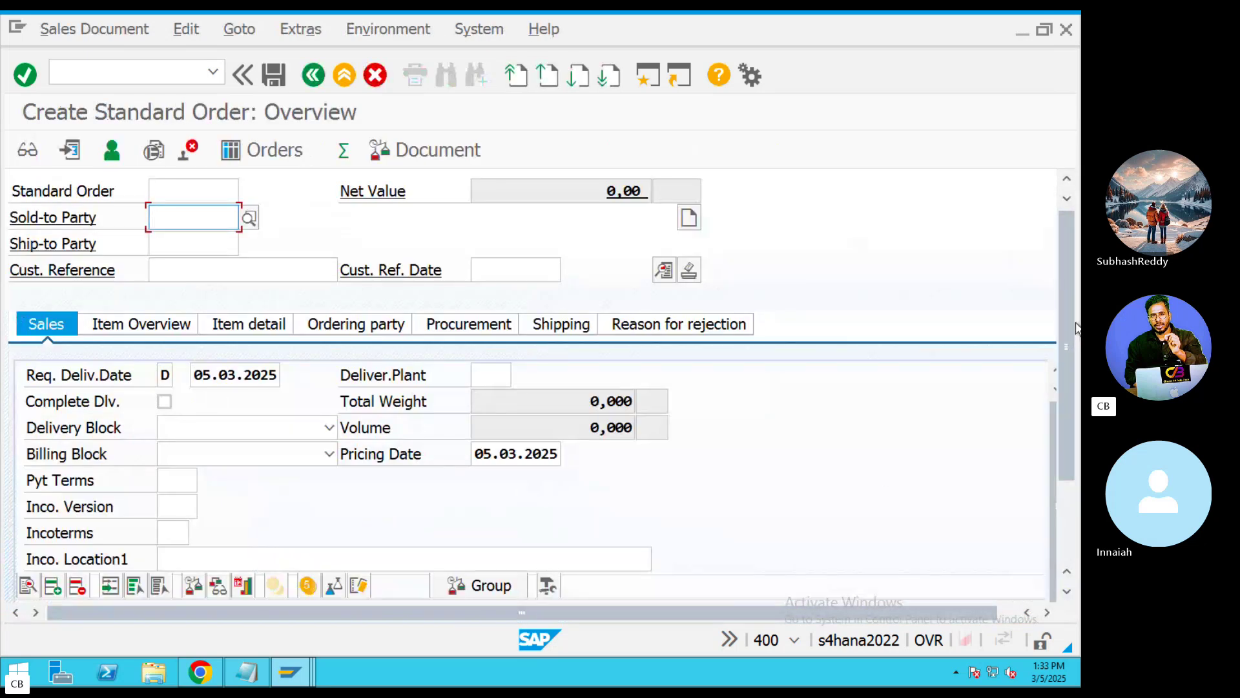
Enter material 91027 in the first item row of the new standard order
{"action": "scroll", "coordinate": [493, 501], "scroll_direction": "down", "scroll_amount": 2}
{"action": "left_click", "coordinate": [158, 545]}
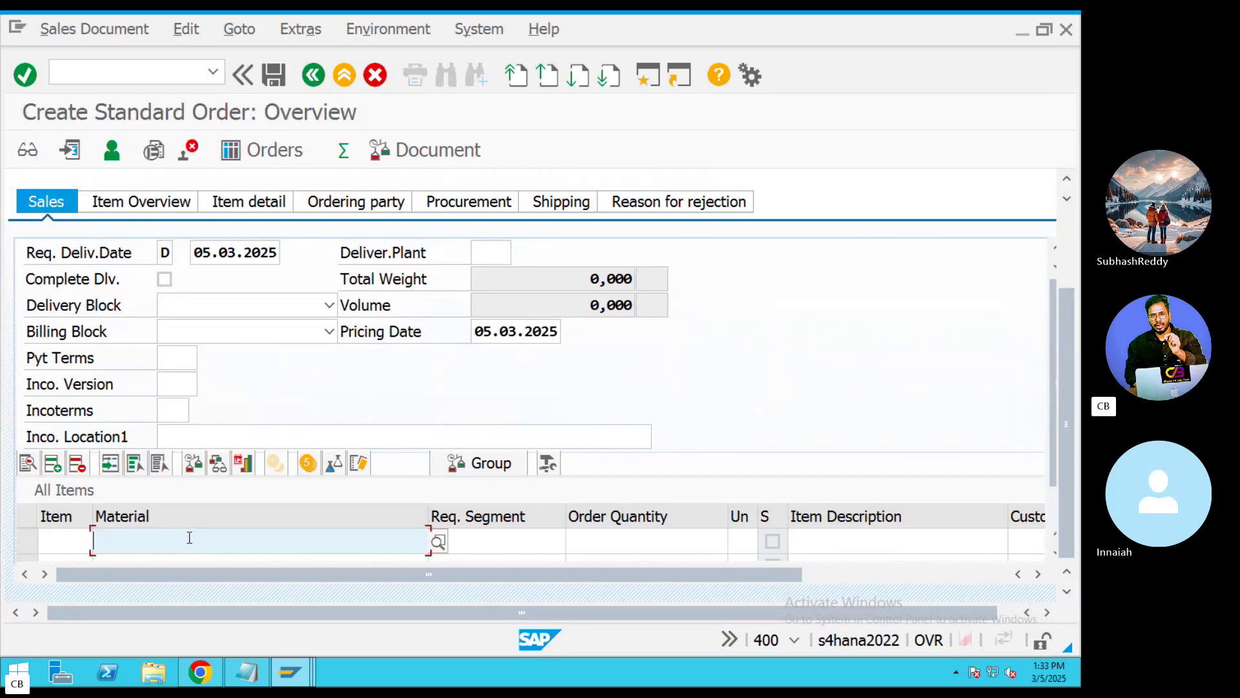
{"action": "left_click", "coordinate": [139, 277]}
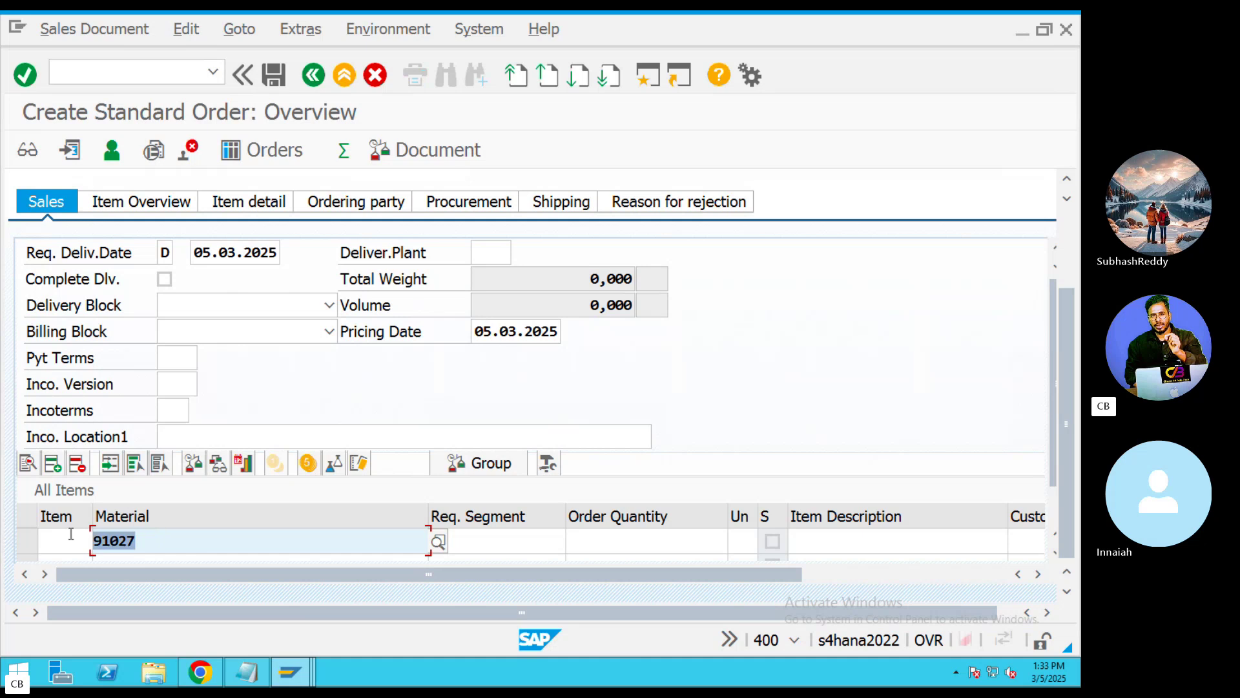
Close the customer's detailed display in the KNVV session and leave the table display for the SAP Easy Access screen
{"action": "left_click", "coordinate": [290, 672]}
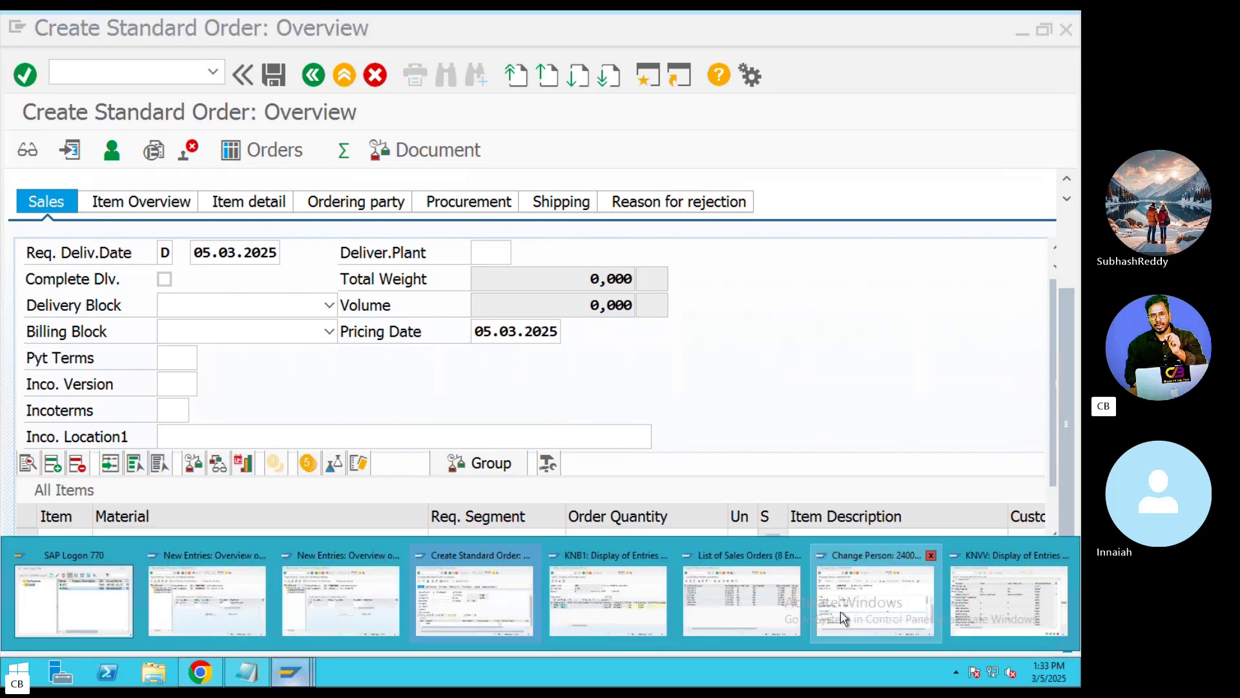
{"action": "mouse_move", "coordinate": [873, 603]}
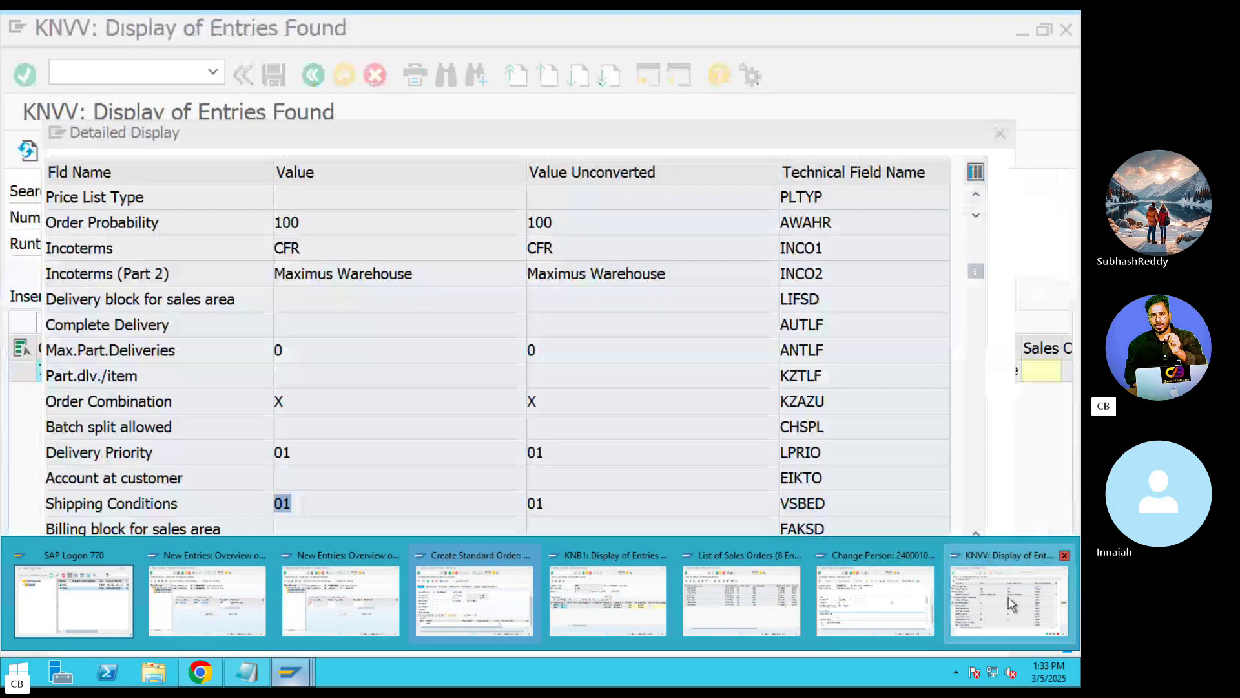
{"action": "left_click", "coordinate": [1012, 604]}
{"action": "left_click", "coordinate": [1002, 134]}
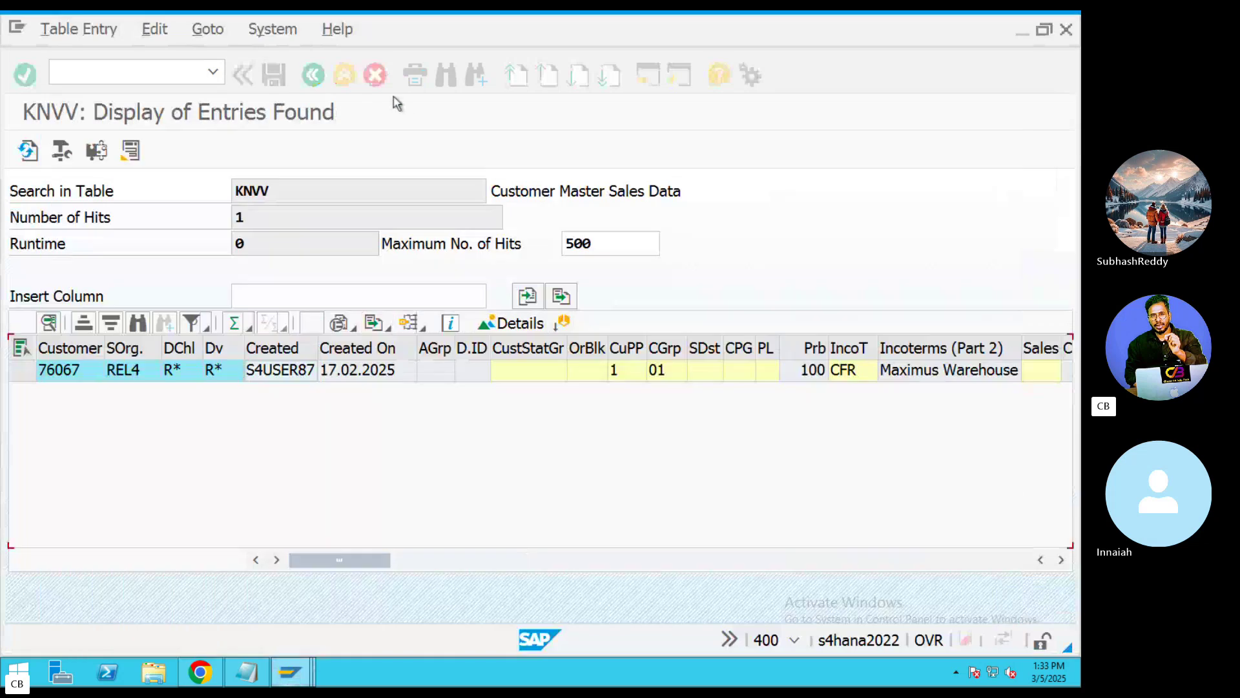
{"action": "left_click", "coordinate": [349, 77]}
{"action": "left_click", "coordinate": [351, 79]}
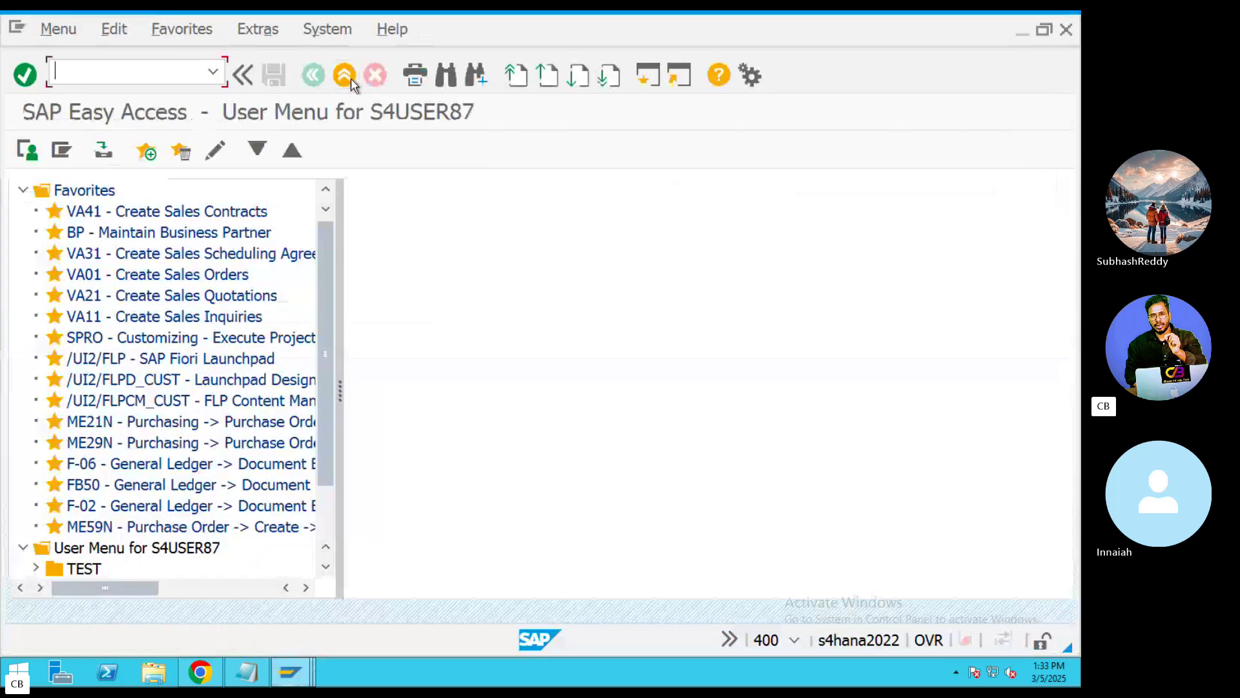
Start transaction MM02 for material 91027, choose its Sales: General/Plant Data view, and try to open it with the preset organizational levels
{"action": "type", "text": "MM02"}
{"action": "key", "text": "Return"}
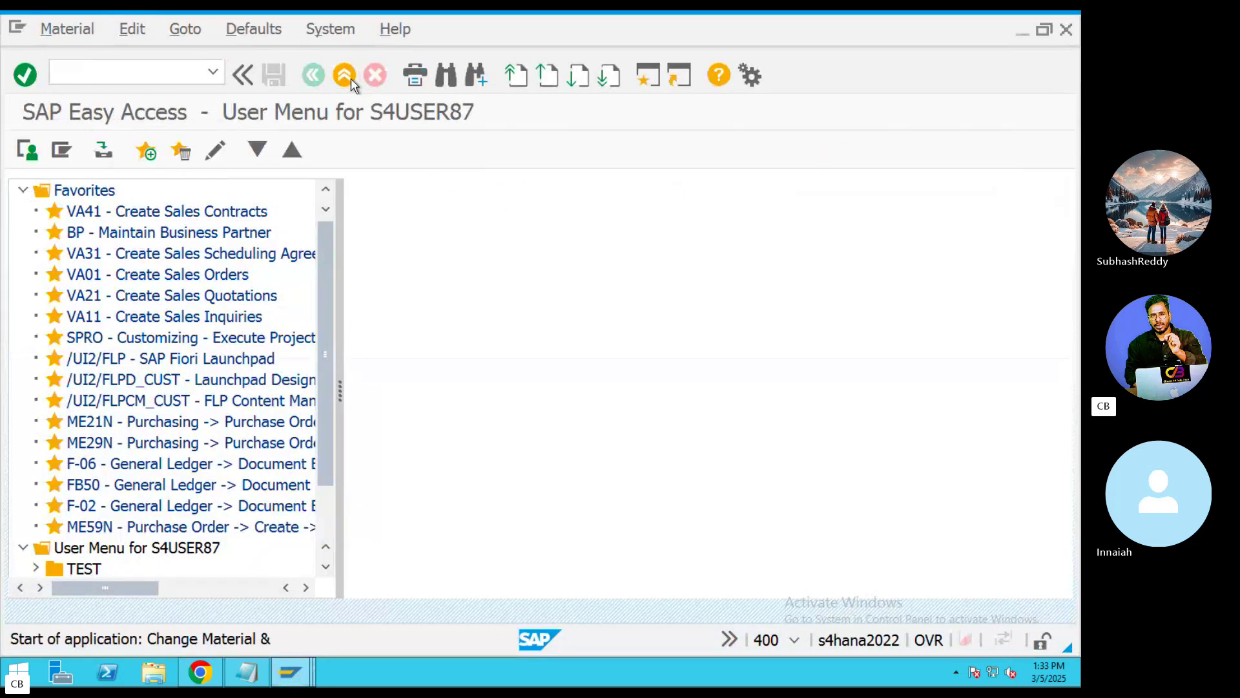
{"action": "type", "text": "91027"}
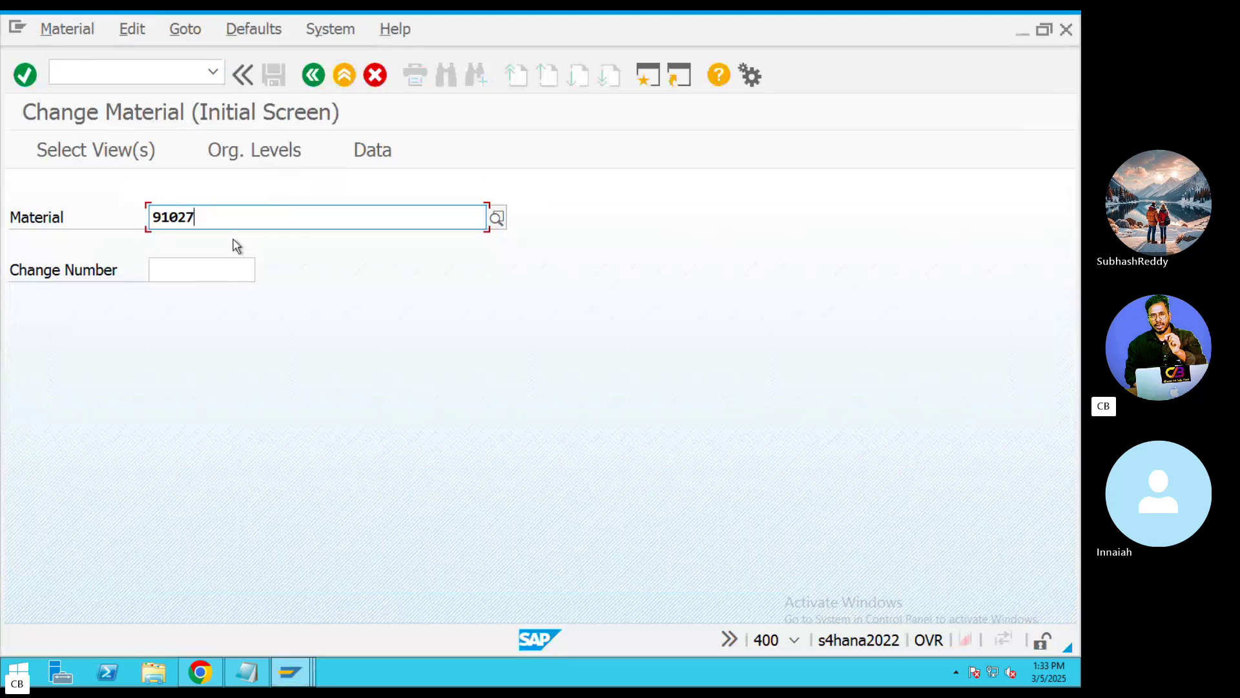
{"action": "key", "text": "Return"}
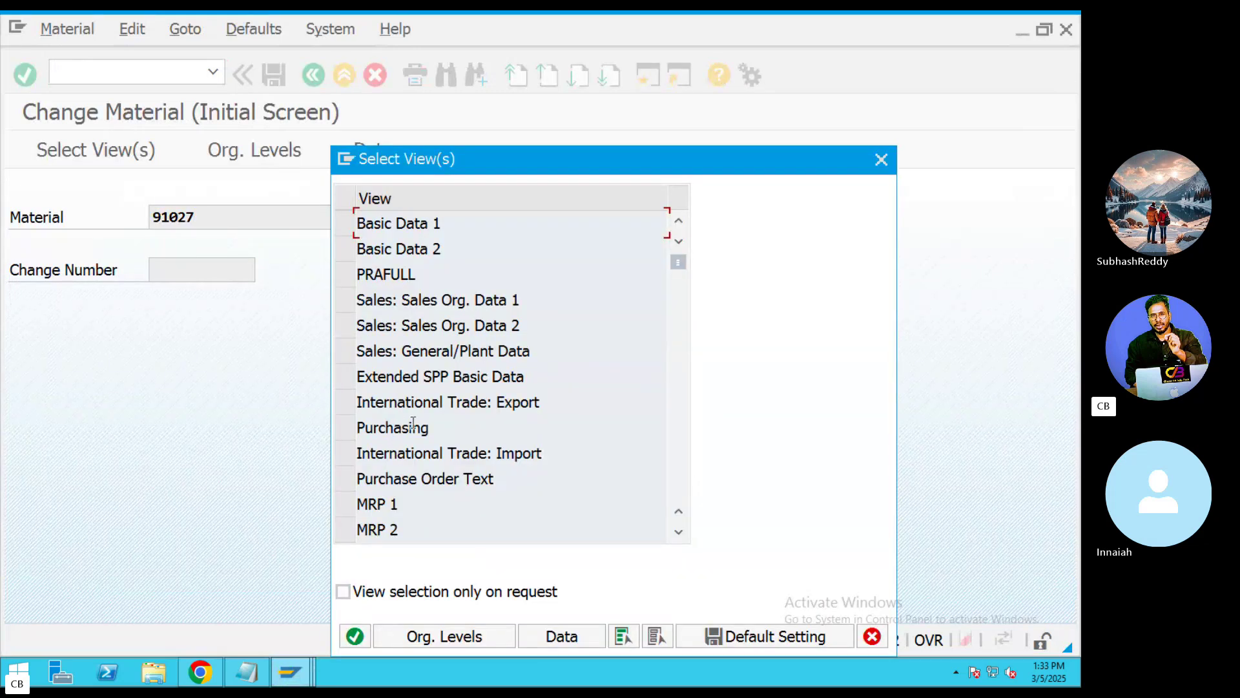
{"action": "scroll", "coordinate": [413, 423], "scroll_direction": "down", "scroll_amount": 1}
{"action": "left_click", "coordinate": [368, 277]}
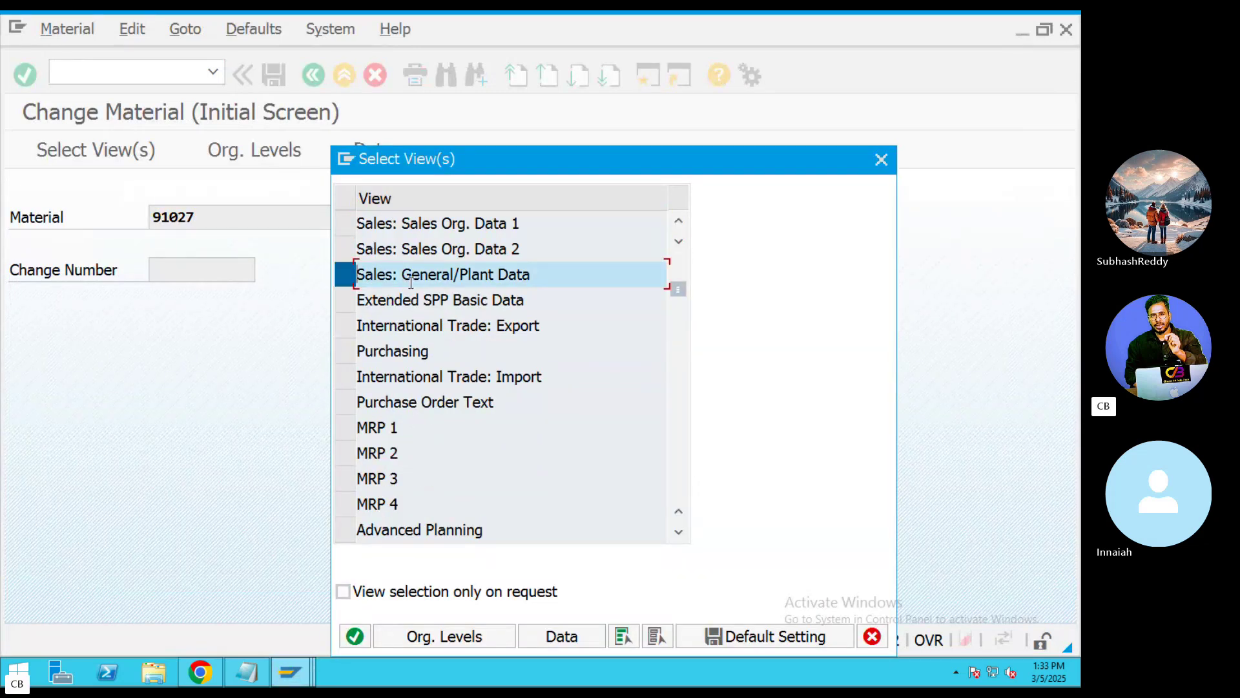
{"action": "left_click", "coordinate": [355, 636]}
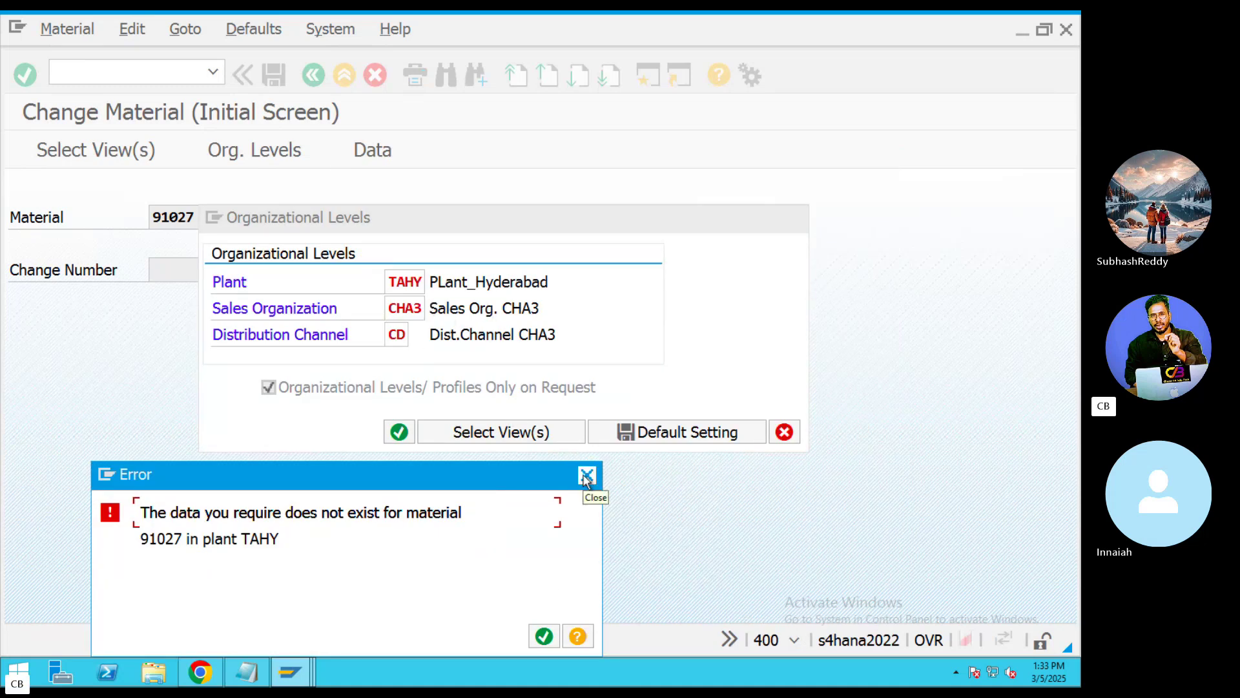
{"action": "left_click", "coordinate": [586, 476]}
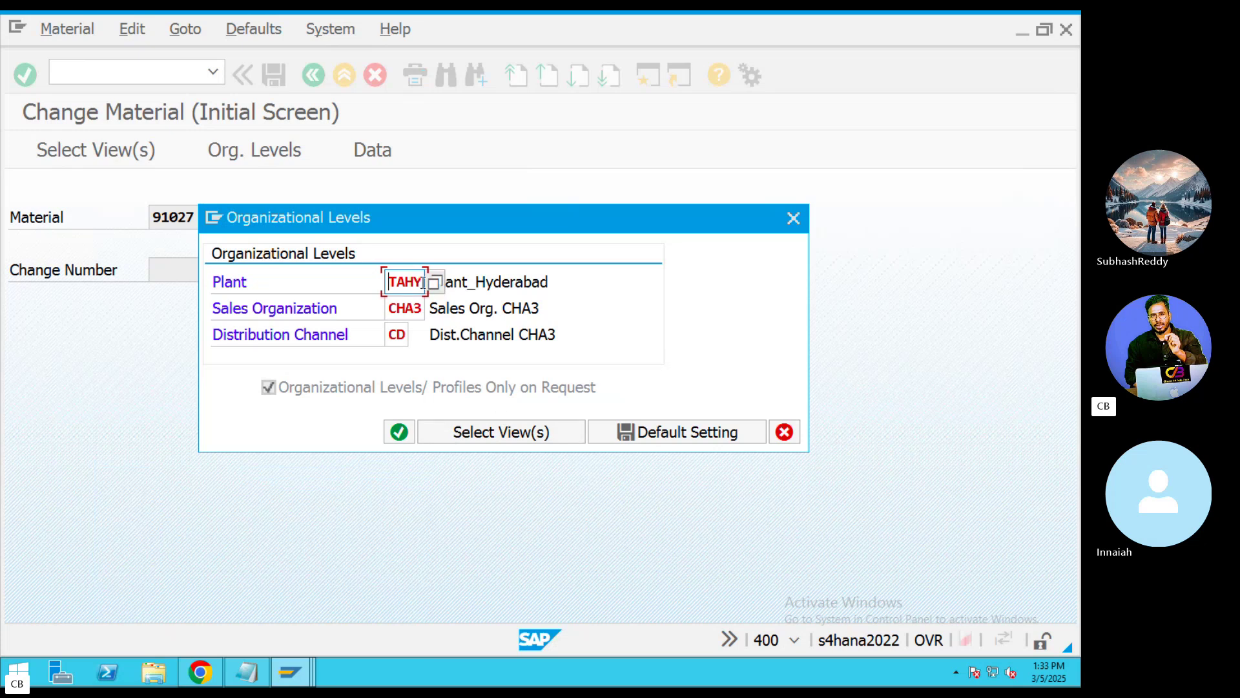
Try to open the material view with plant REL4, sales organization rel4 and distribution channel r*
{"action": "key", "text": "BackSpace"}
{"action": "key", "text": "BackSpace"}
{"action": "key", "text": "BackSpace"}
{"action": "key", "text": "BackSpace"}
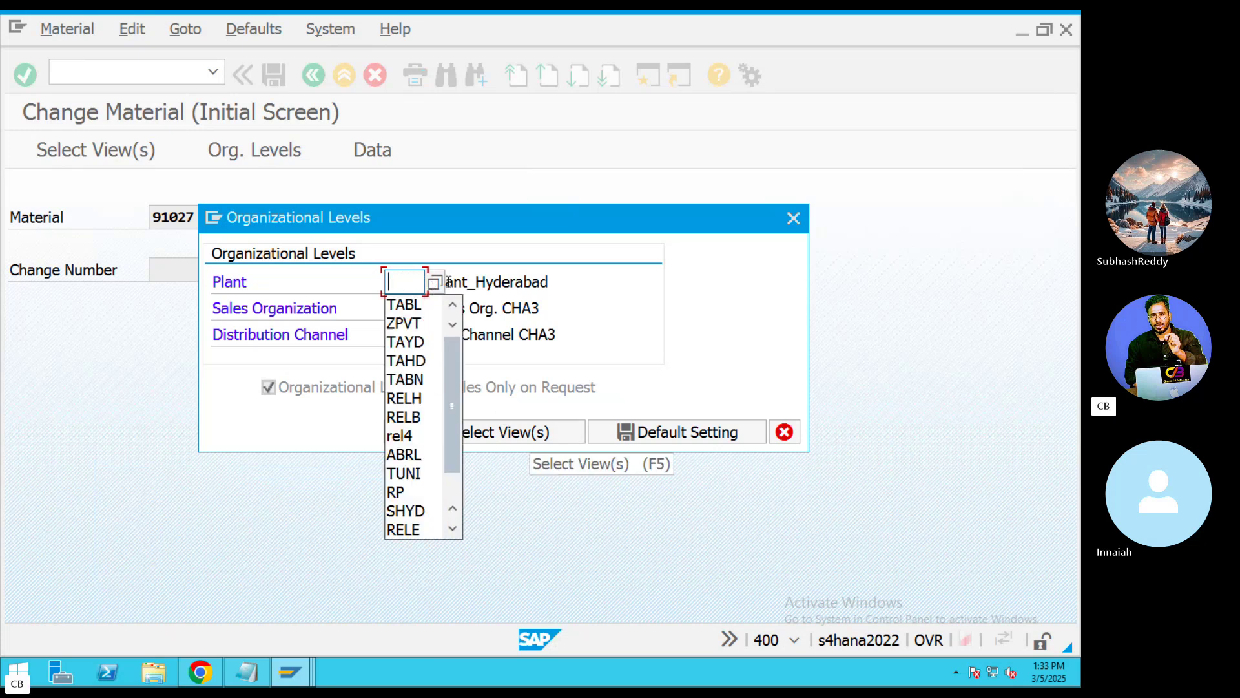
{"action": "type", "text": "REL4"}
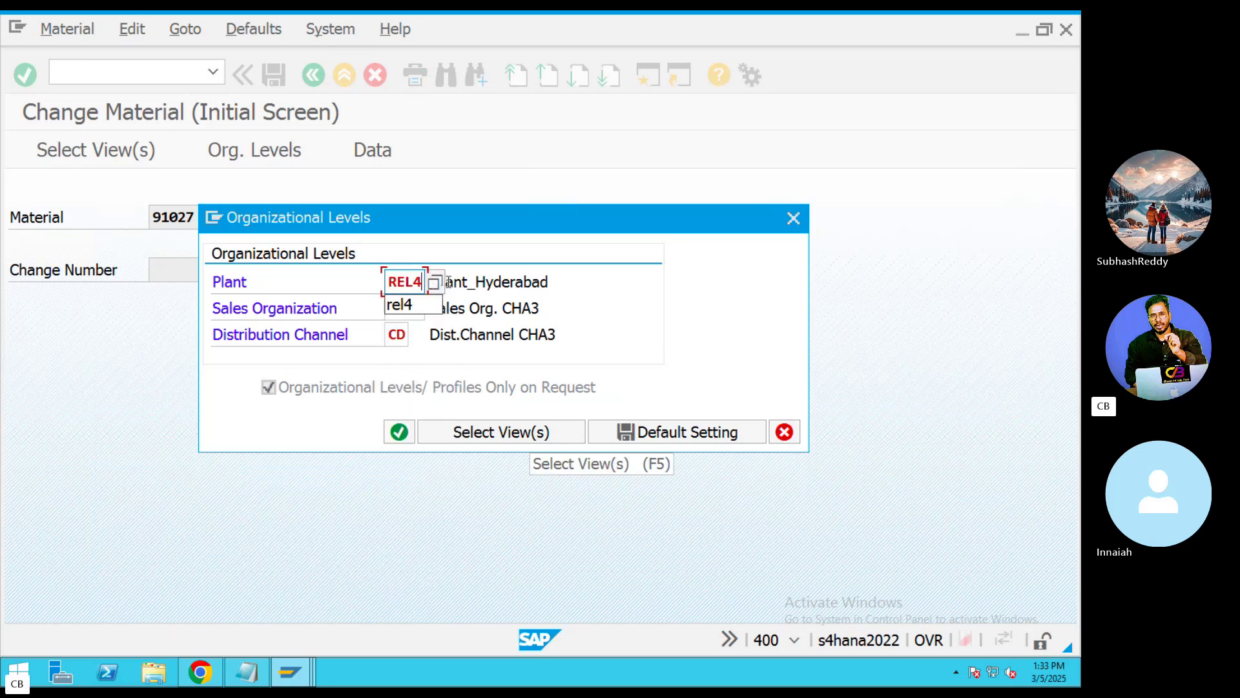
{"action": "key", "text": "Tab"}
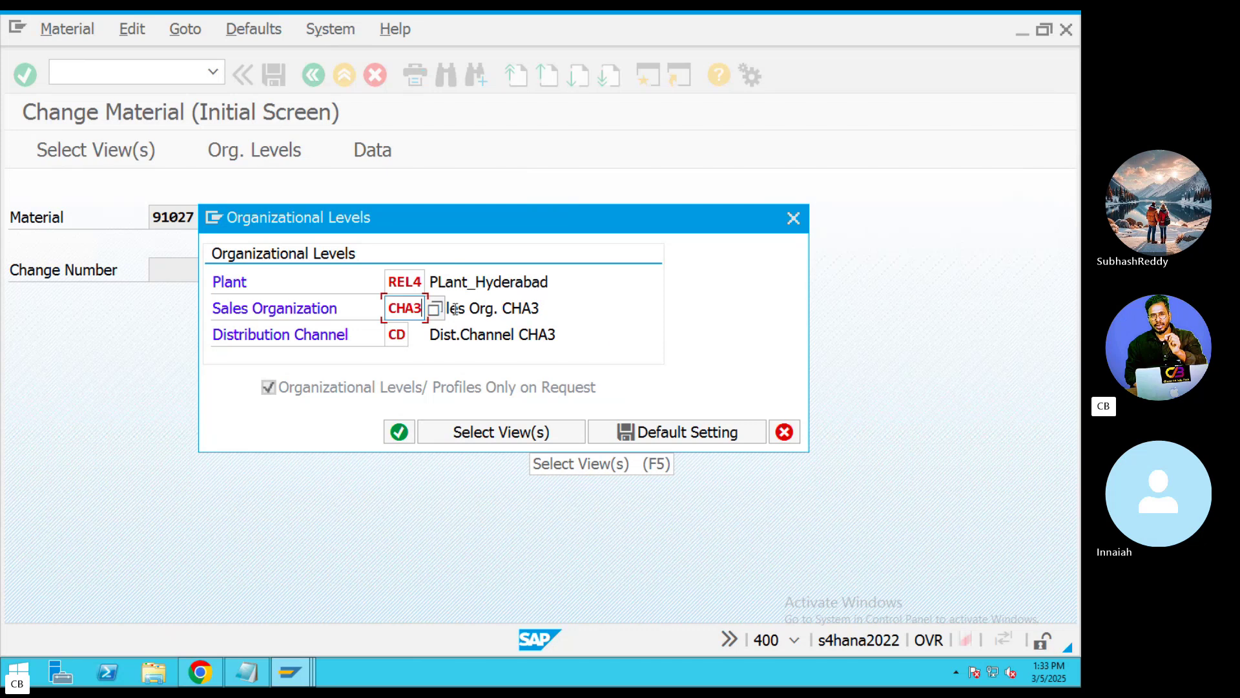
{"action": "key", "text": "BackSpace"}
{"action": "key", "text": "BackSpace"}
{"action": "type", "text": "rel"}
{"action": "key", "text": "Tab"}
{"action": "key", "text": "BackSpace"}
{"action": "key", "text": "BackSpace"}
{"action": "type", "text": "r*"}
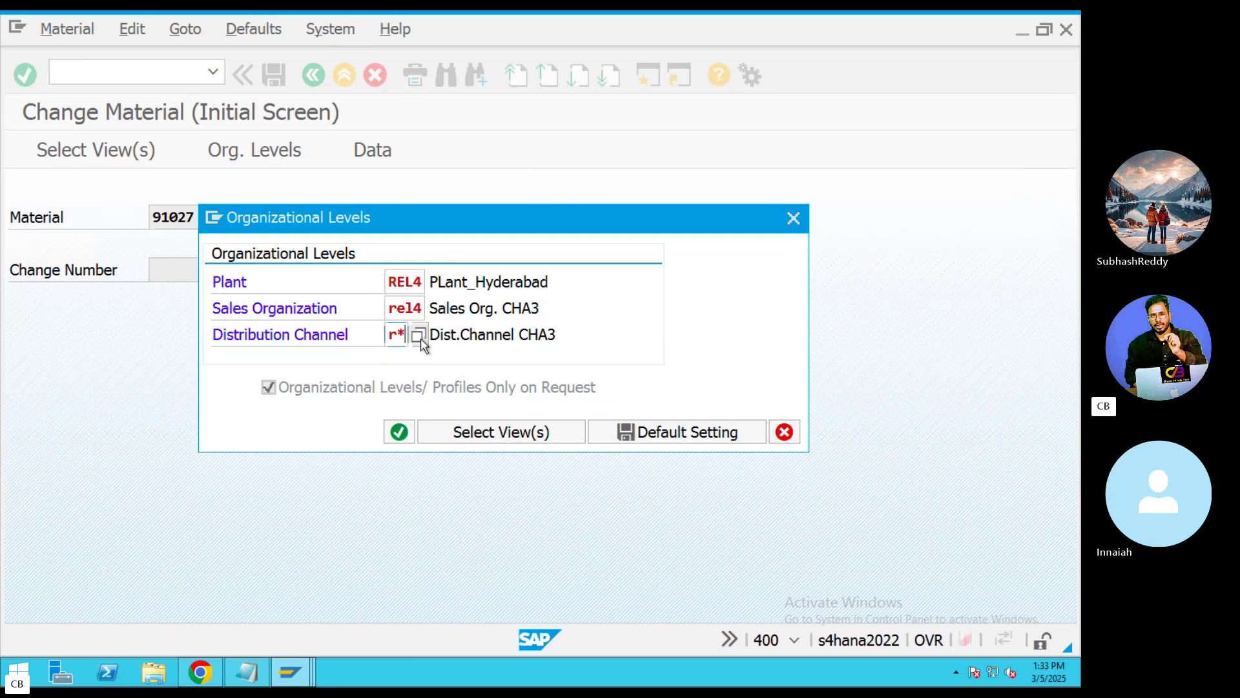
{"action": "key", "text": "Return"}
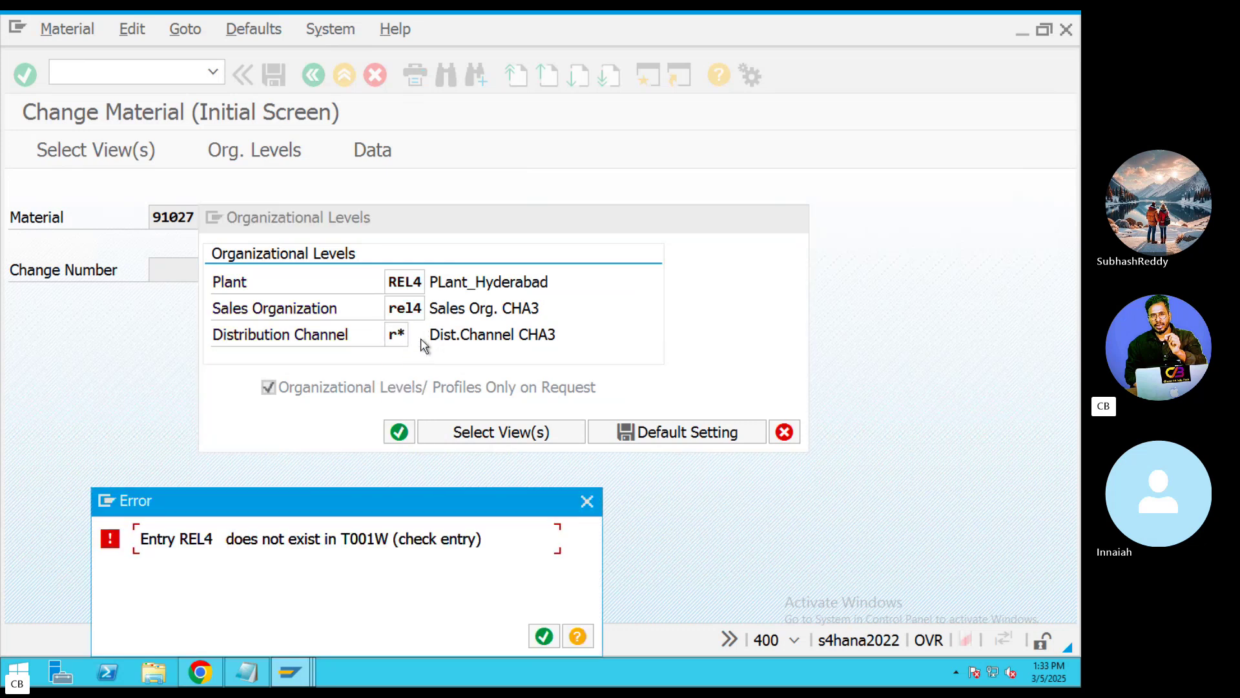
{"action": "left_click", "coordinate": [587, 500]}
Glance at the sales order list, and try the same organizational levels for material 91027 again
{"action": "mouse_move", "coordinate": [304, 665]}
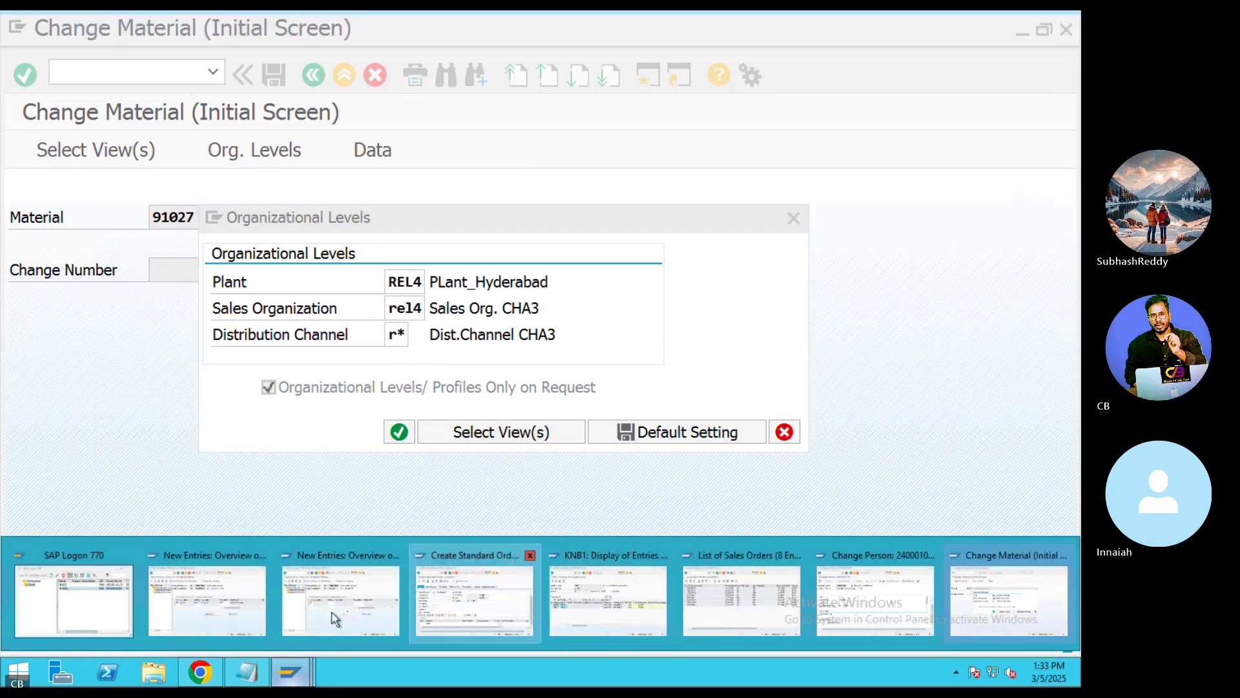
{"action": "mouse_move", "coordinate": [750, 610]}
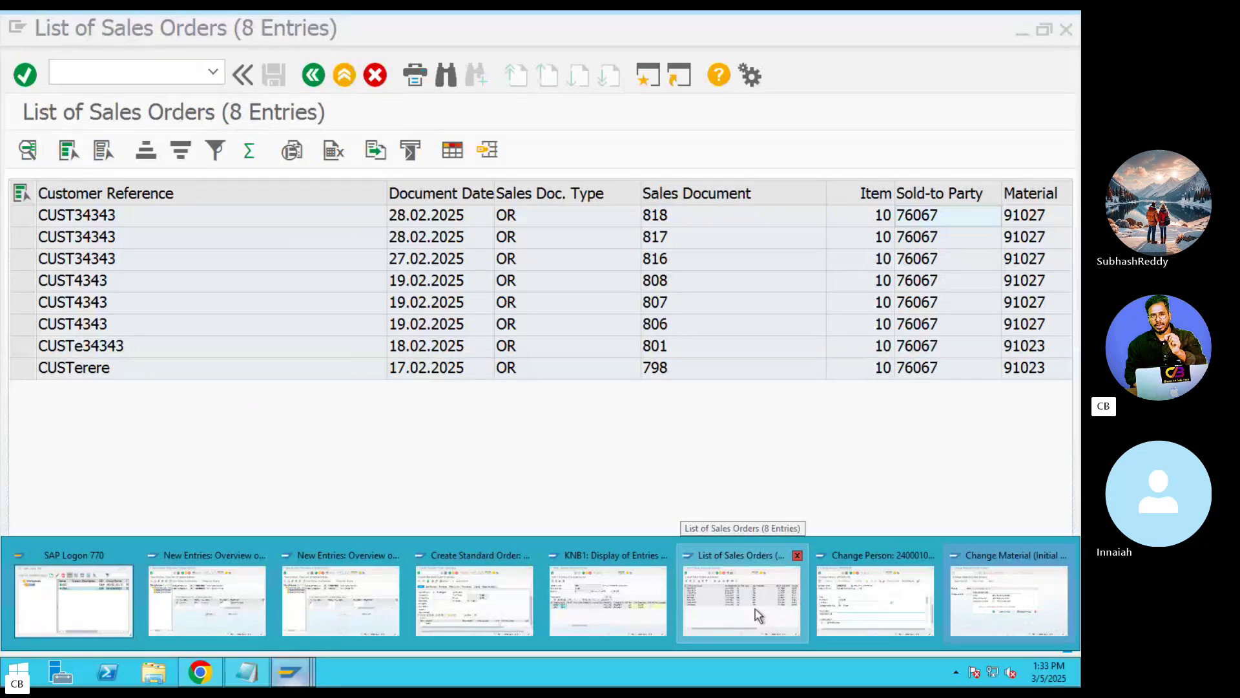
{"action": "left_click", "coordinate": [971, 611]}
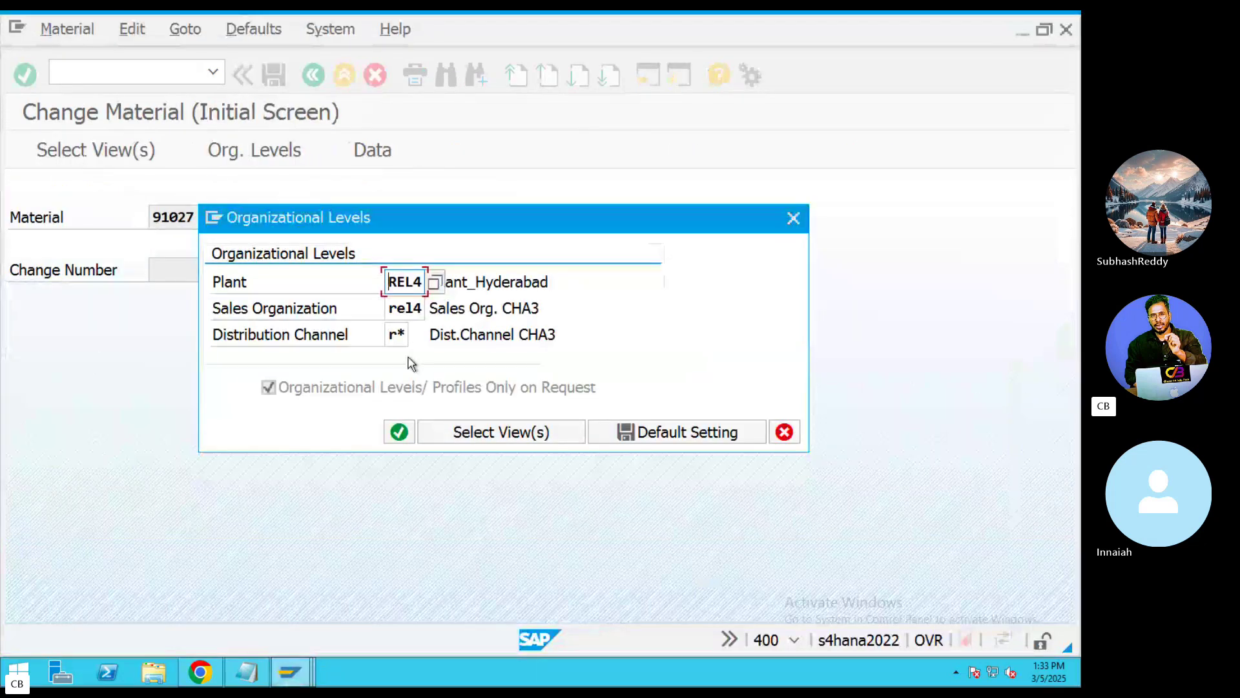
{"action": "left_click", "coordinate": [398, 431]}
Examine the order item details in the sales order list and select material 91027 in the first entry
{"action": "mouse_move", "coordinate": [290, 672]}
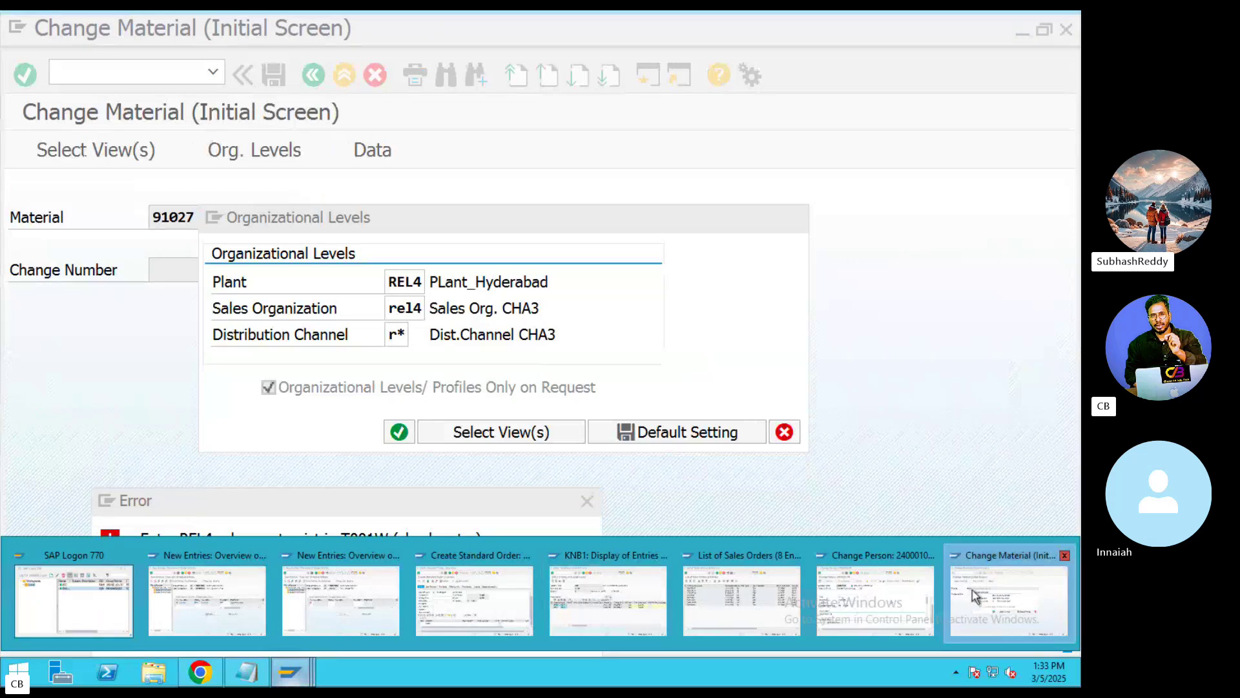
{"action": "mouse_move", "coordinate": [783, 596]}
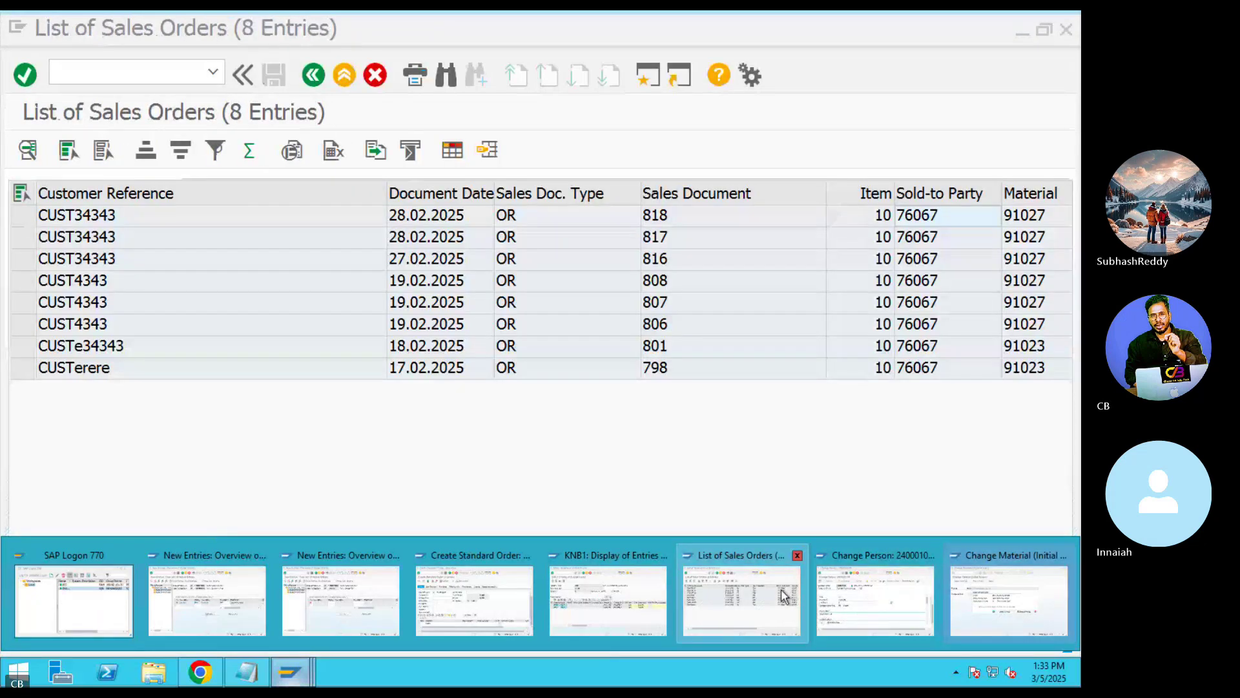
{"action": "left_click", "coordinate": [783, 596]}
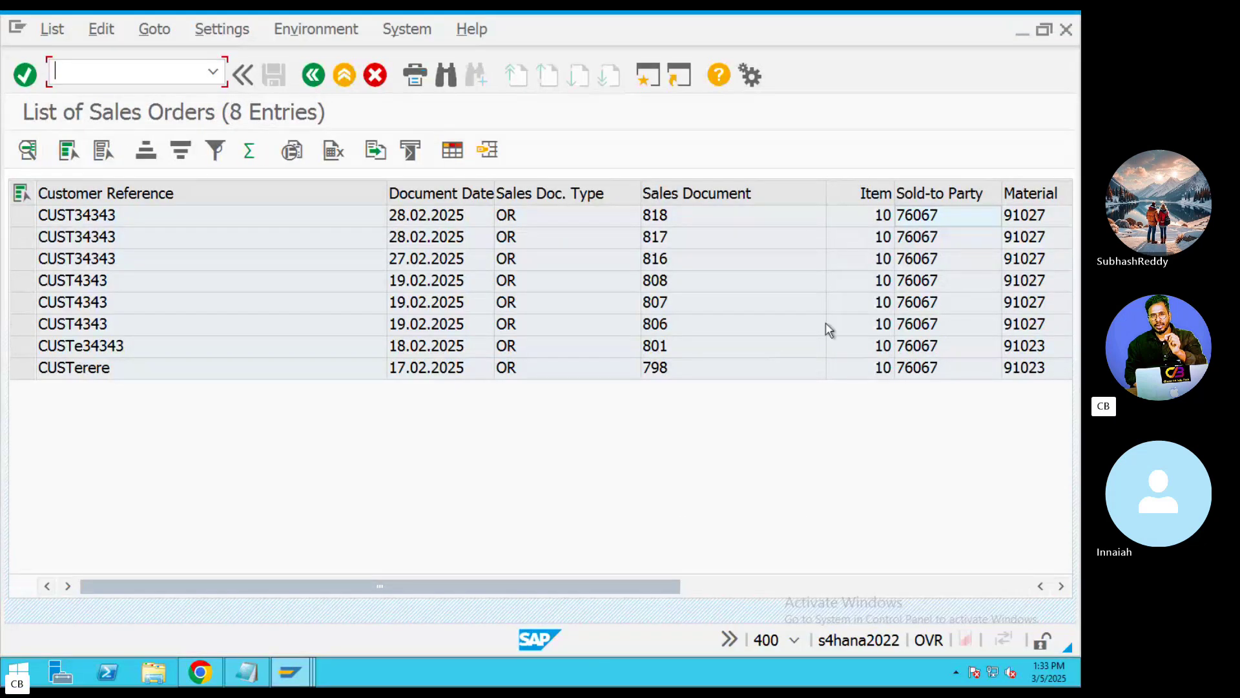
{"action": "left_click_drag", "start_coordinate": [626, 586], "coordinate": [841, 585]}
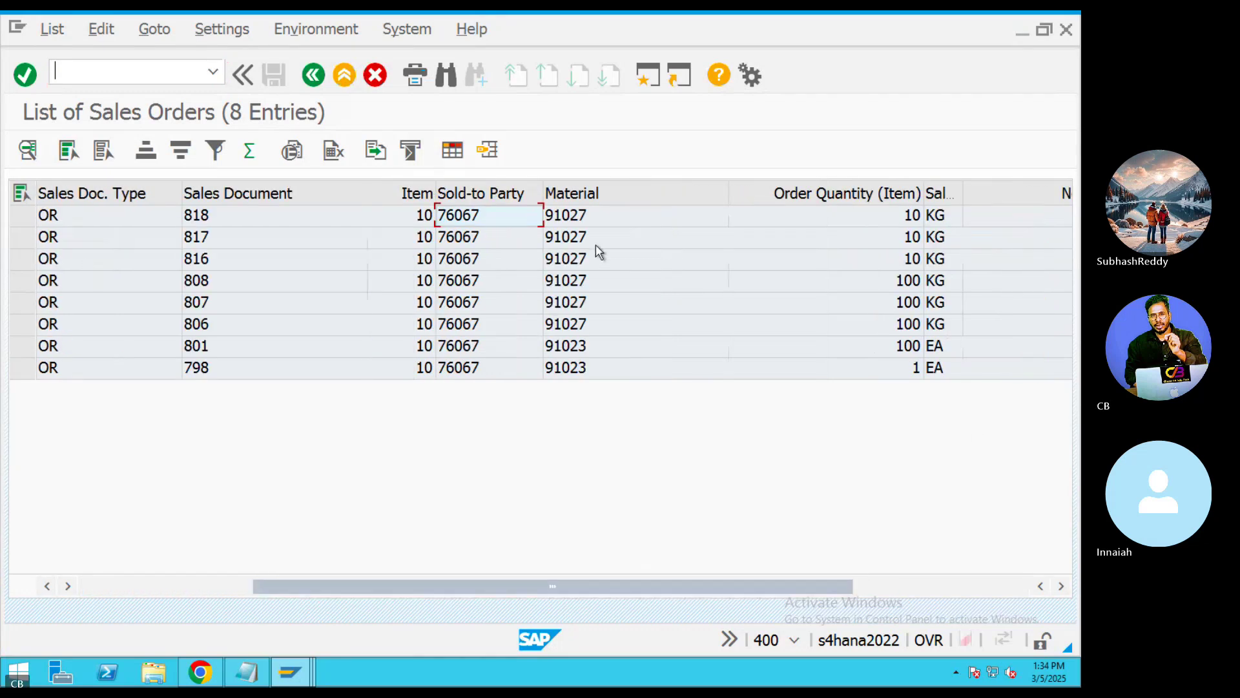
{"action": "left_click", "coordinate": [588, 223]}
Close the first of the two open New Entries route determination sessions
{"action": "left_click", "coordinate": [289, 672]}
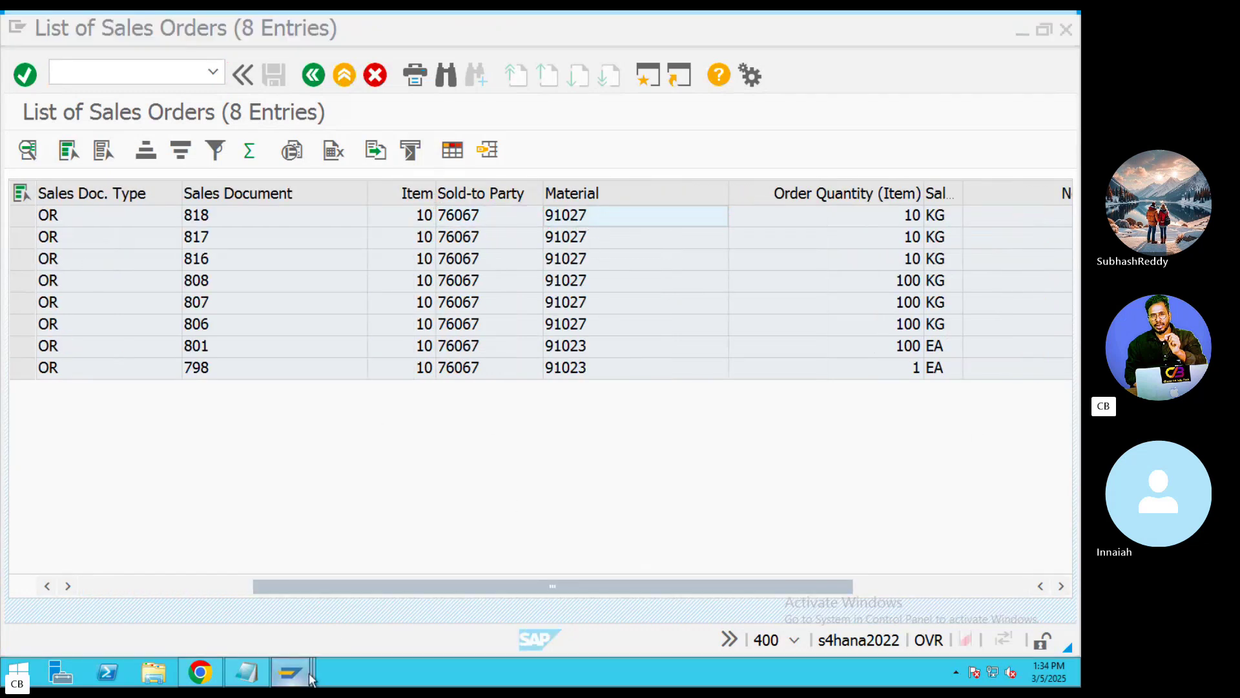
{"action": "mouse_move", "coordinate": [258, 563]}
{"action": "mouse_move", "coordinate": [377, 564]}
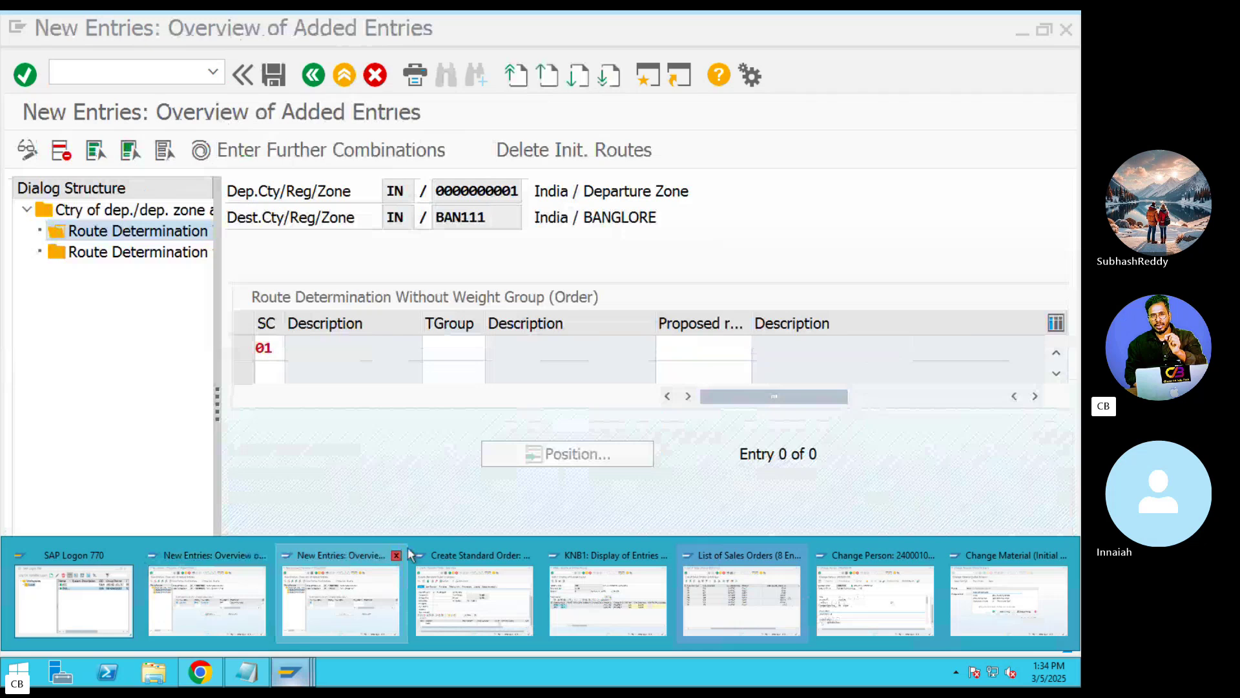
{"action": "left_click", "coordinate": [262, 557]}
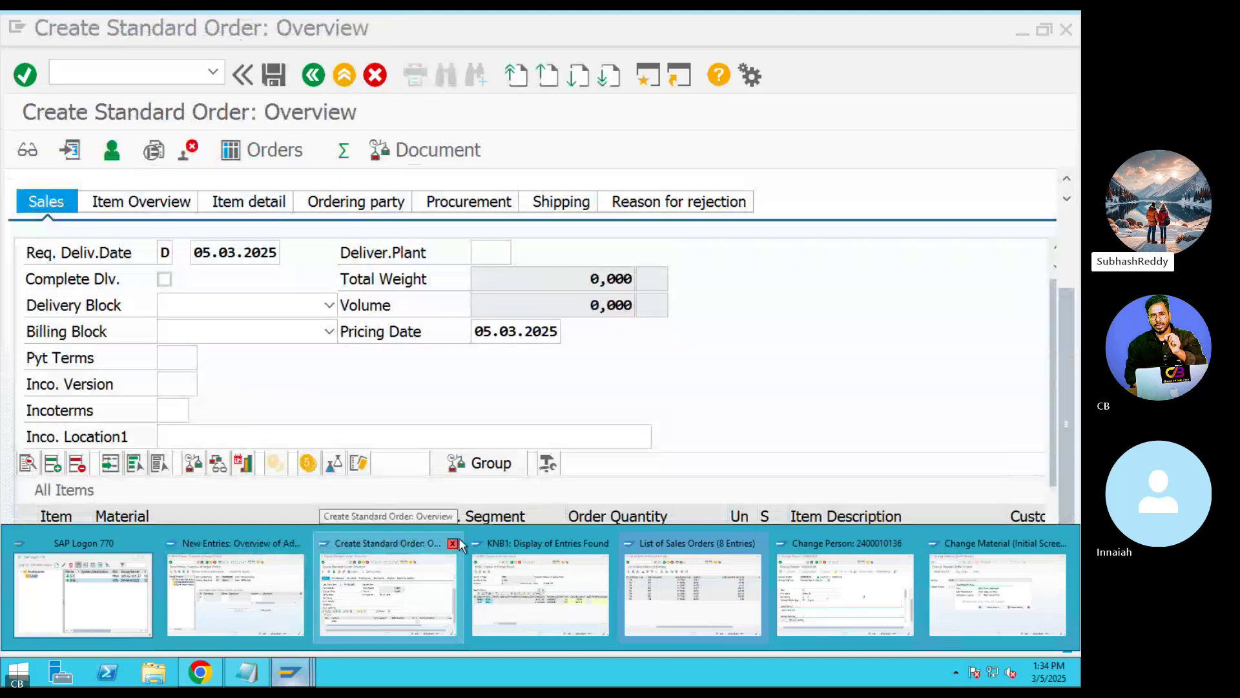
Close the KNB1 entries, sales order list and business partner change sessions
{"action": "mouse_move", "coordinate": [606, 546]}
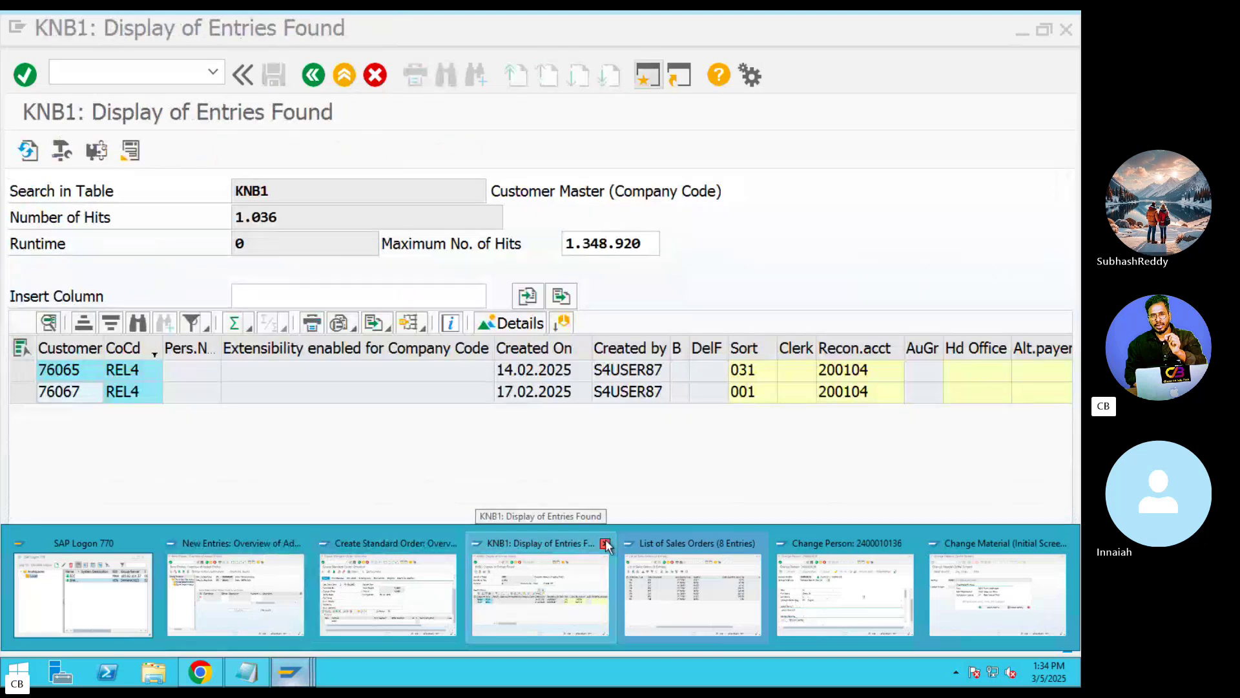
{"action": "left_click", "coordinate": [606, 544]}
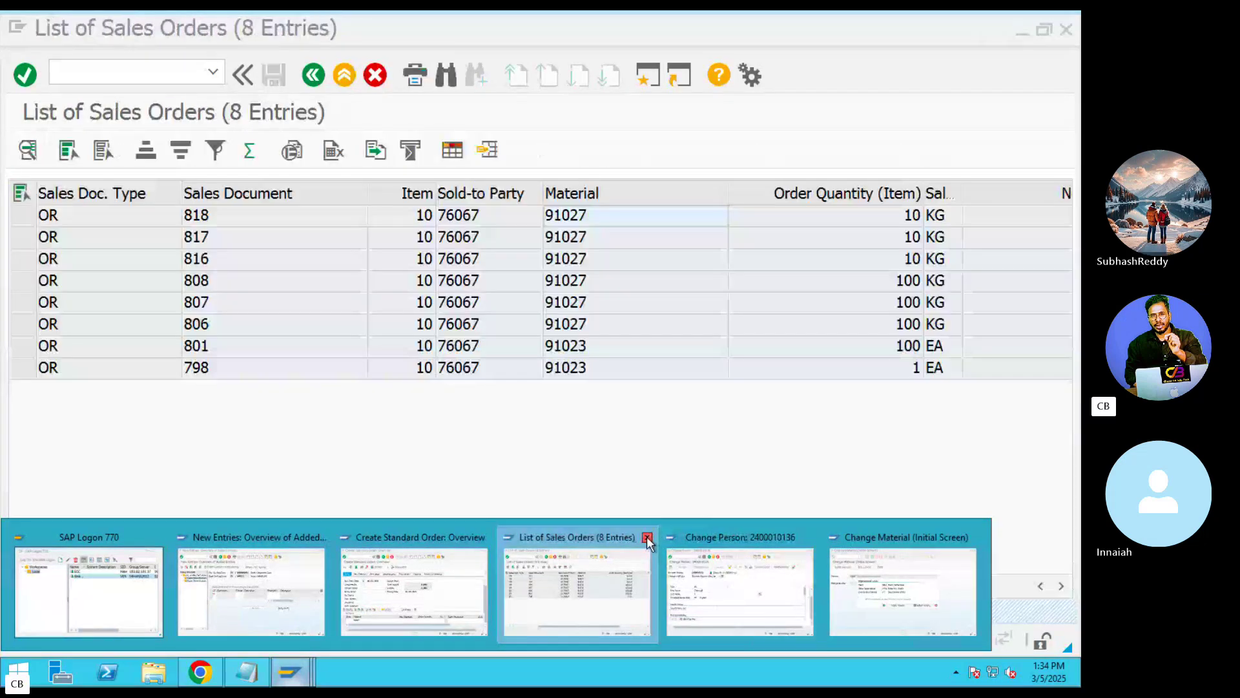
{"action": "left_click", "coordinate": [647, 538]}
{"action": "left_click", "coordinate": [646, 536]}
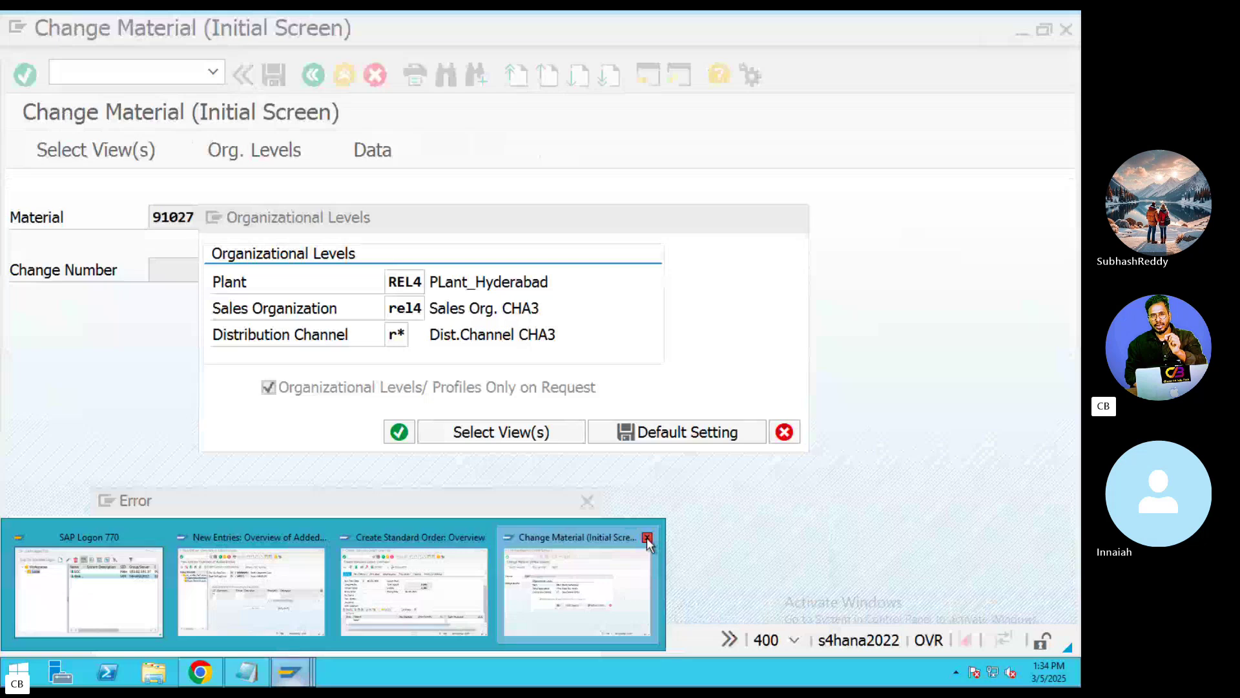
Try to return to view selection for material 91027, and cancel the organizational levels entry
{"action": "left_click", "coordinate": [586, 502]}
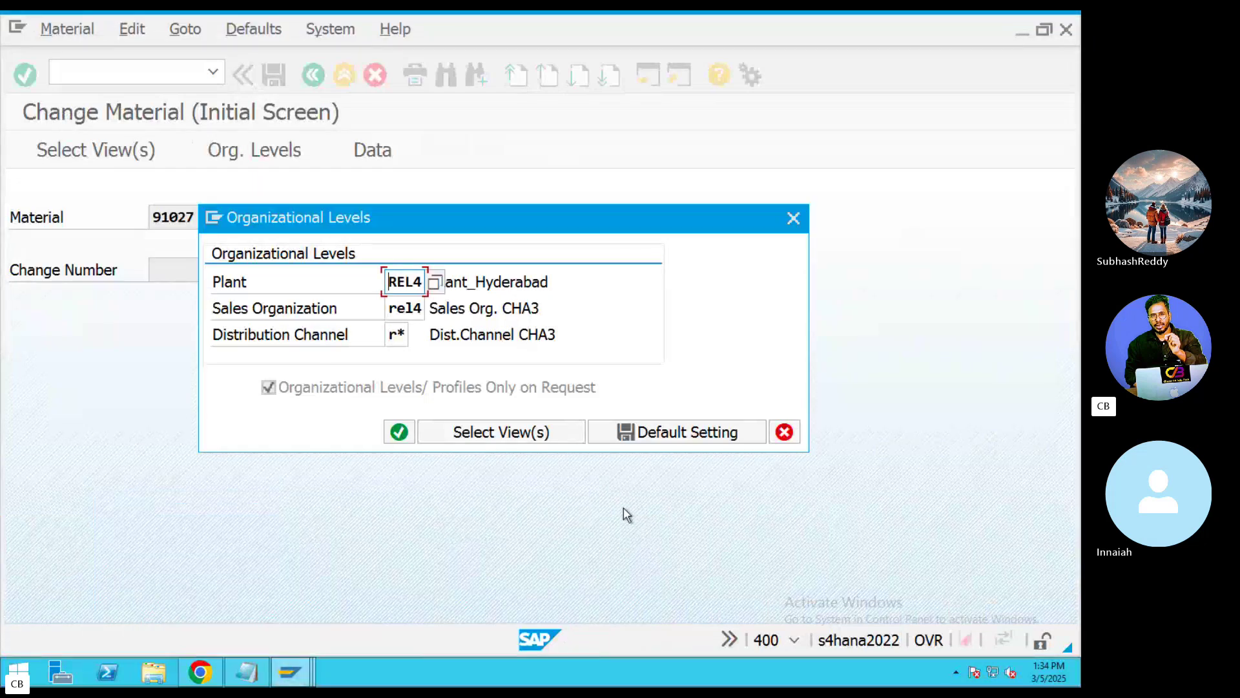
{"action": "left_click", "coordinate": [512, 433]}
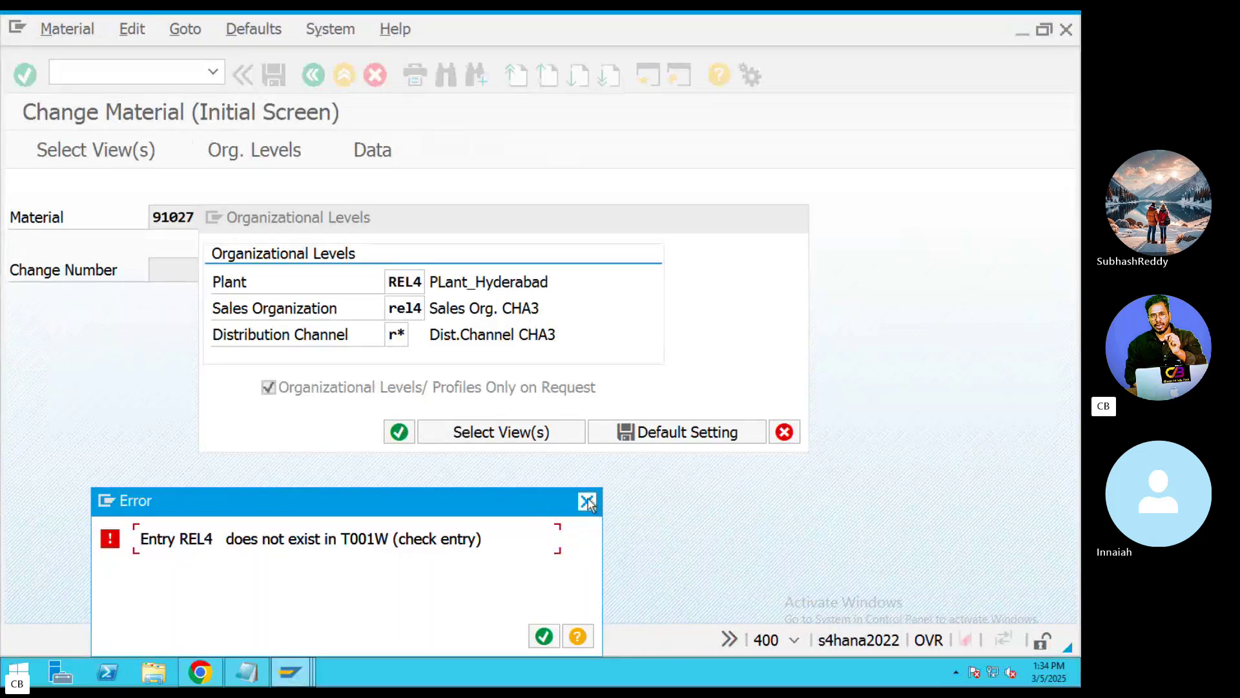
{"action": "left_click", "coordinate": [587, 502]}
{"action": "left_click", "coordinate": [794, 216]}
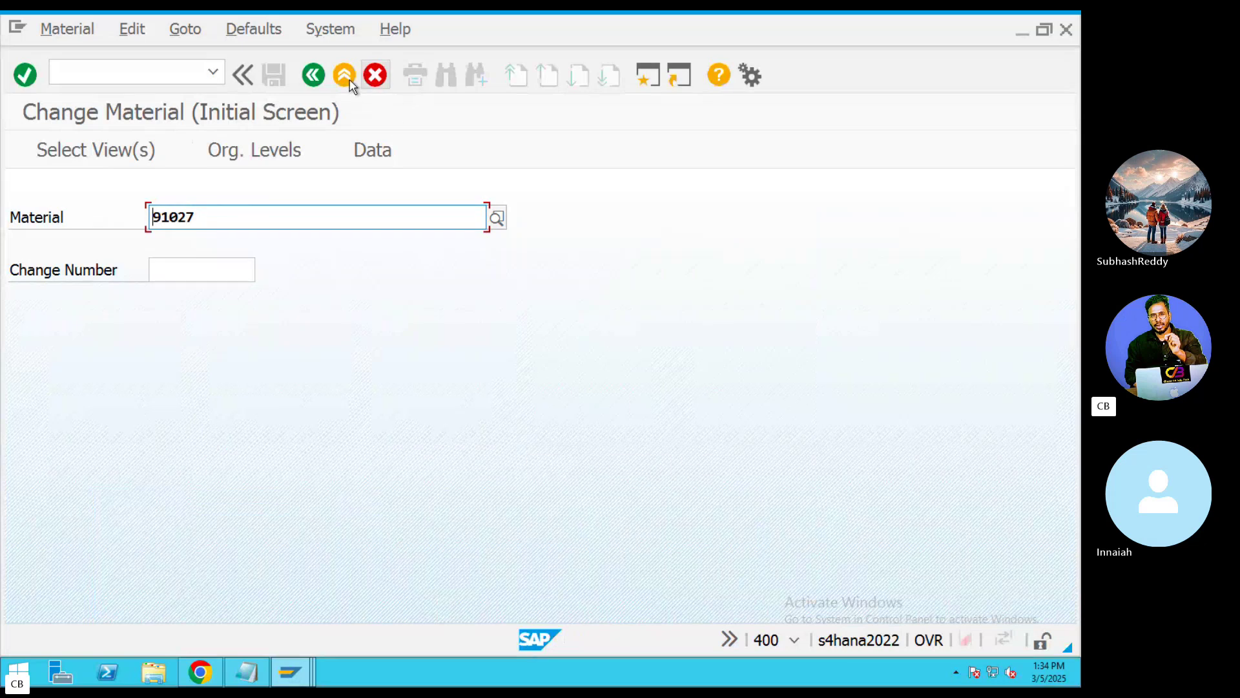
Run transaction MM60 to list material 91027 in plant RELH
{"action": "left_click", "coordinate": [344, 75]}
{"action": "type", "text": "MM60"}
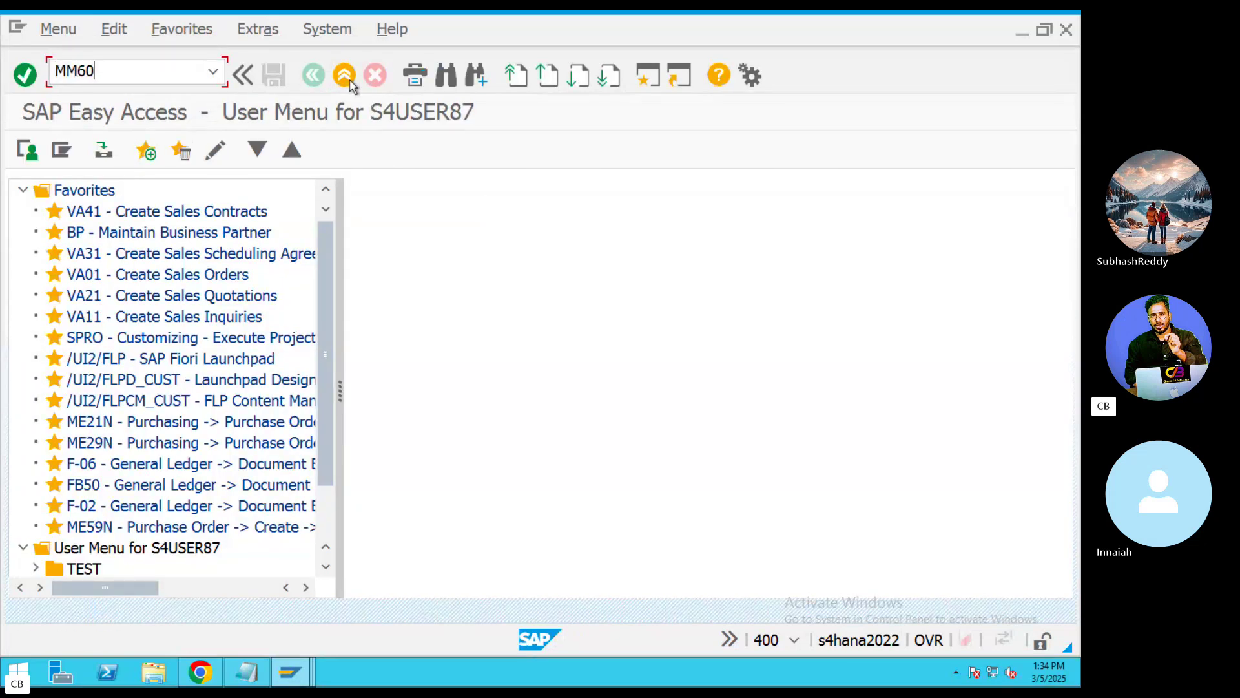
{"action": "key", "text": "Return"}
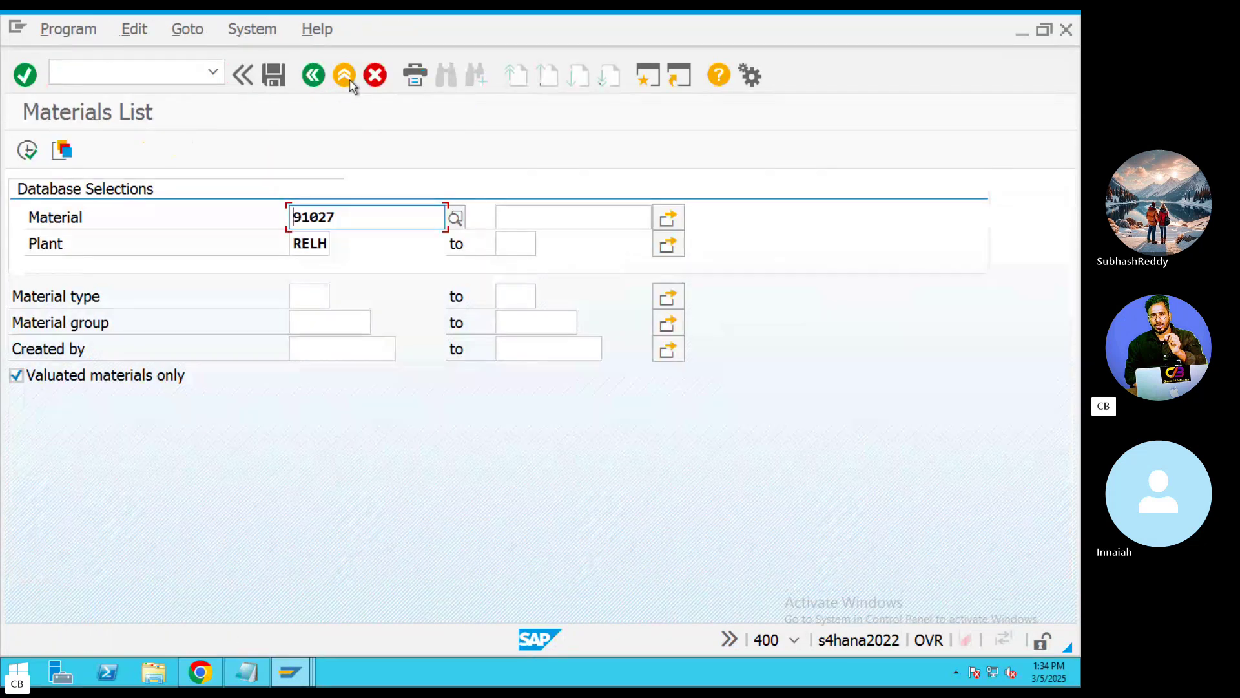
{"action": "key", "text": "Tab"}
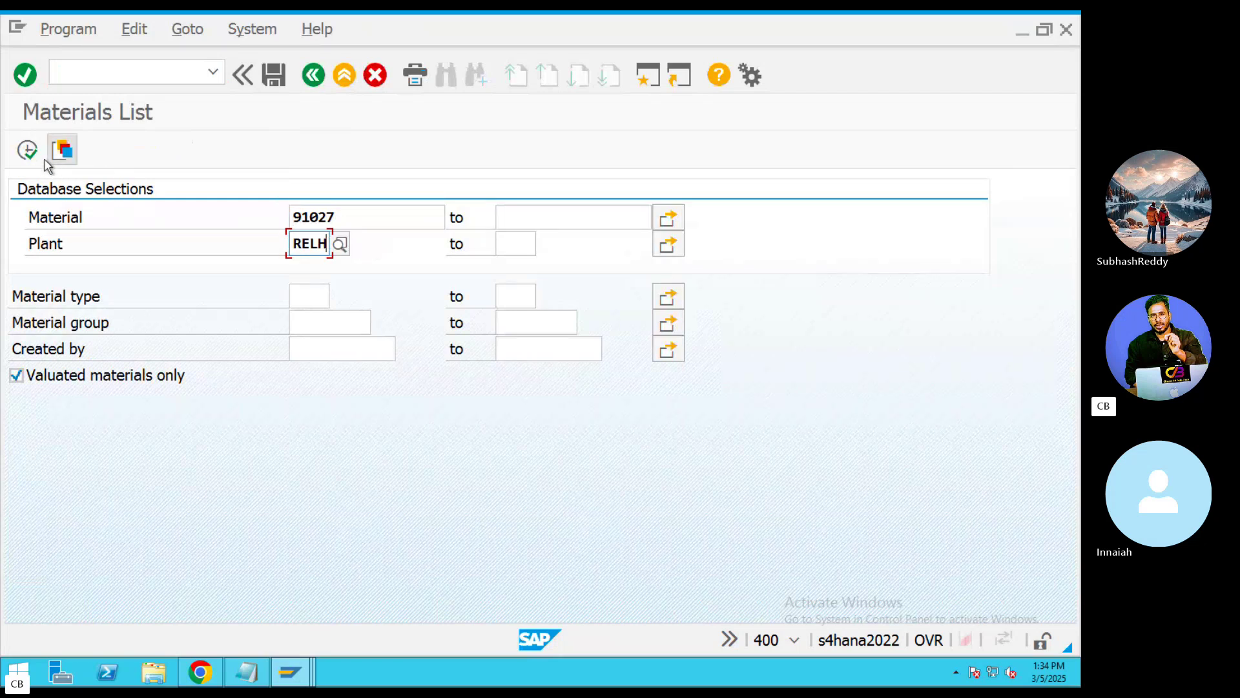
{"action": "left_click", "coordinate": [27, 150]}
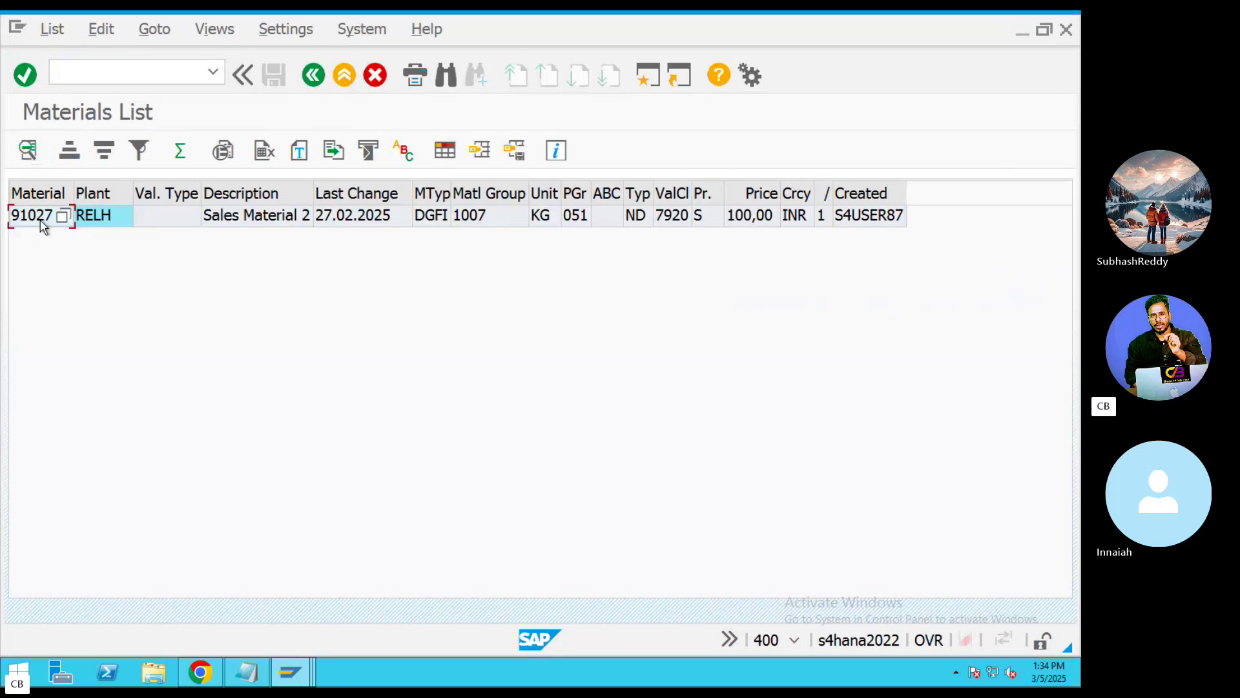
Open material 91027 from the materials list and choose its Sales: General/Plant Data view
{"action": "left_click", "coordinate": [41, 223]}
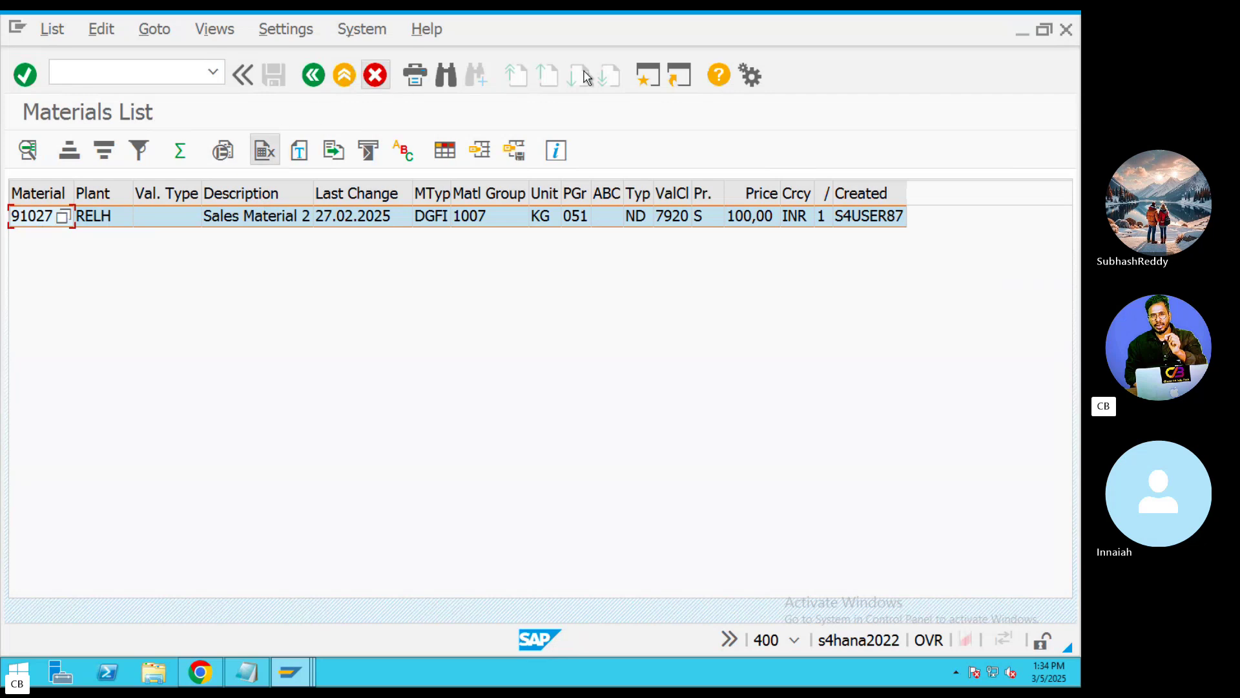
{"action": "double_click", "coordinate": [42, 221]}
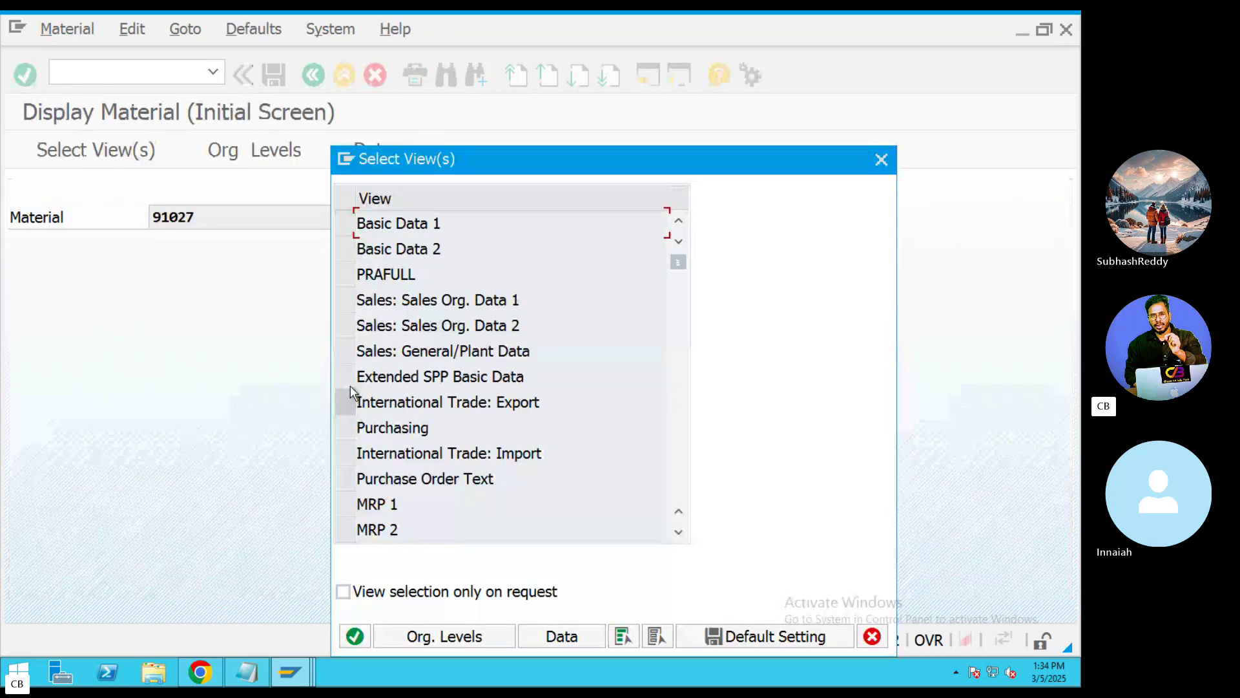
{"action": "left_click", "coordinate": [345, 351]}
{"action": "left_click", "coordinate": [355, 636]}
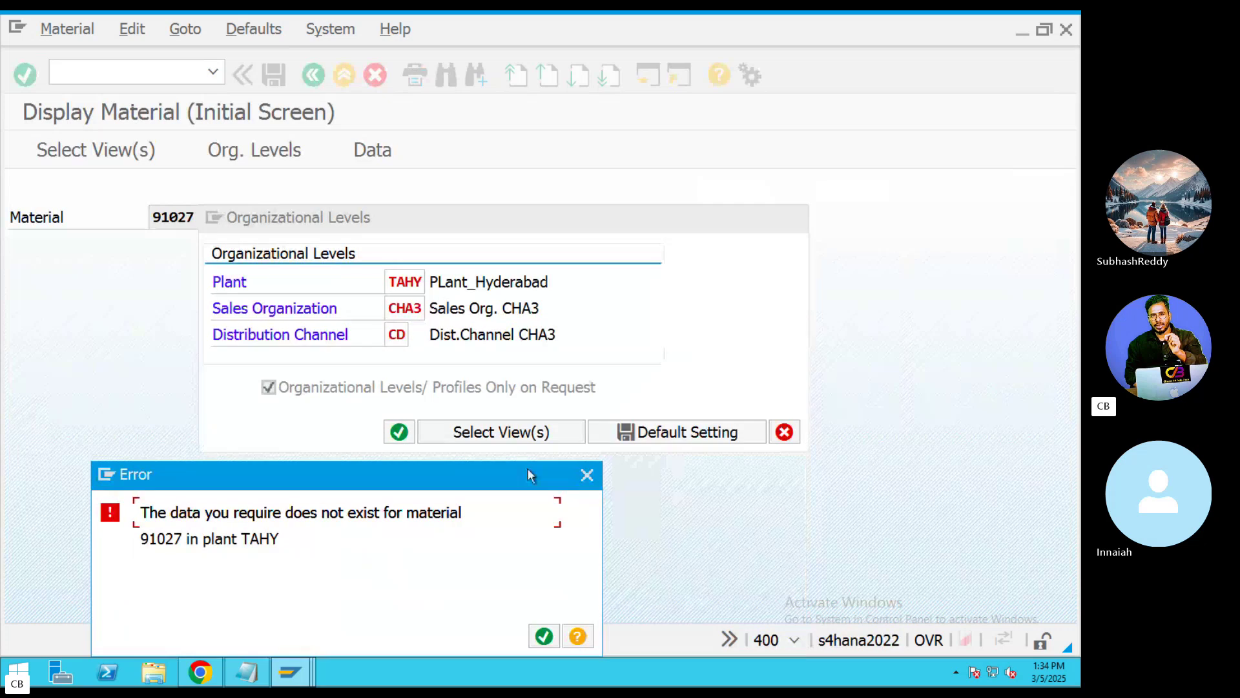
Display the view with plant reLH, sales organization REL4 and distribution channel R*
{"action": "left_click", "coordinate": [578, 475]}
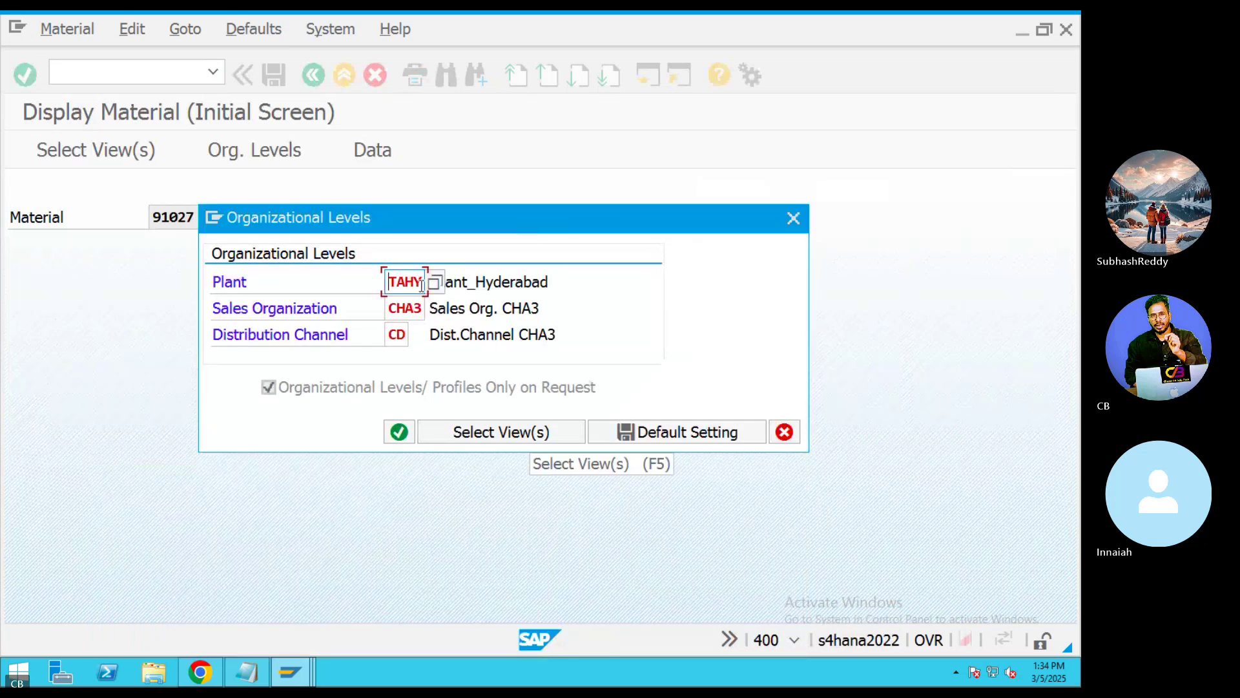
{"action": "key", "text": "BackSpace"}
{"action": "key", "text": "BackSpace"}
{"action": "key", "text": "BackSpace"}
{"action": "key", "text": "BackSpace"}
{"action": "type", "text": "reLH"}
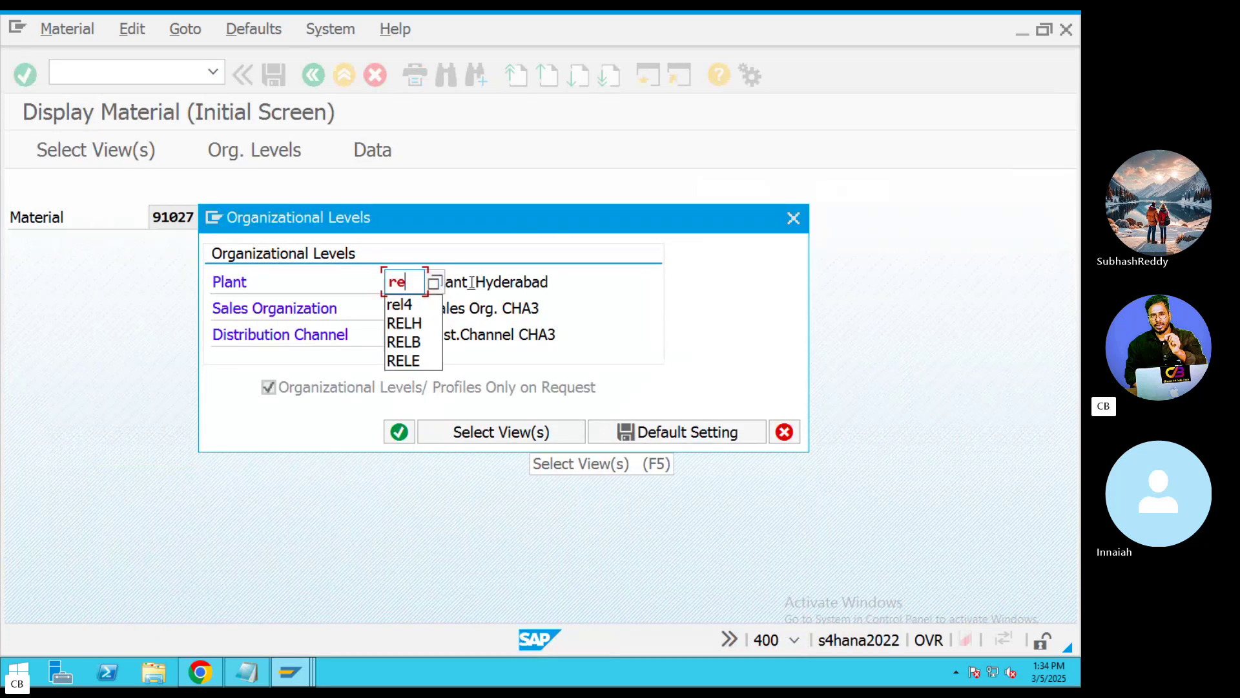
{"action": "left_click", "coordinate": [444, 343]}
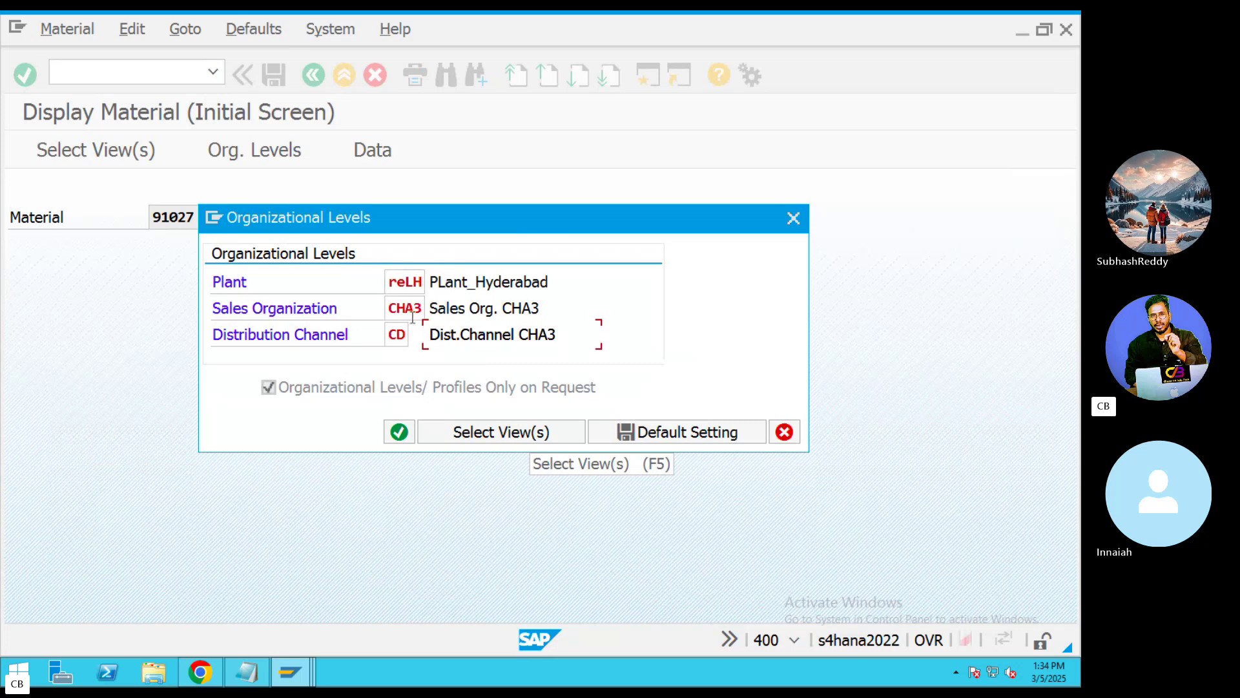
{"action": "left_click_drag", "start_coordinate": [421, 308], "coordinate": [372, 306]}
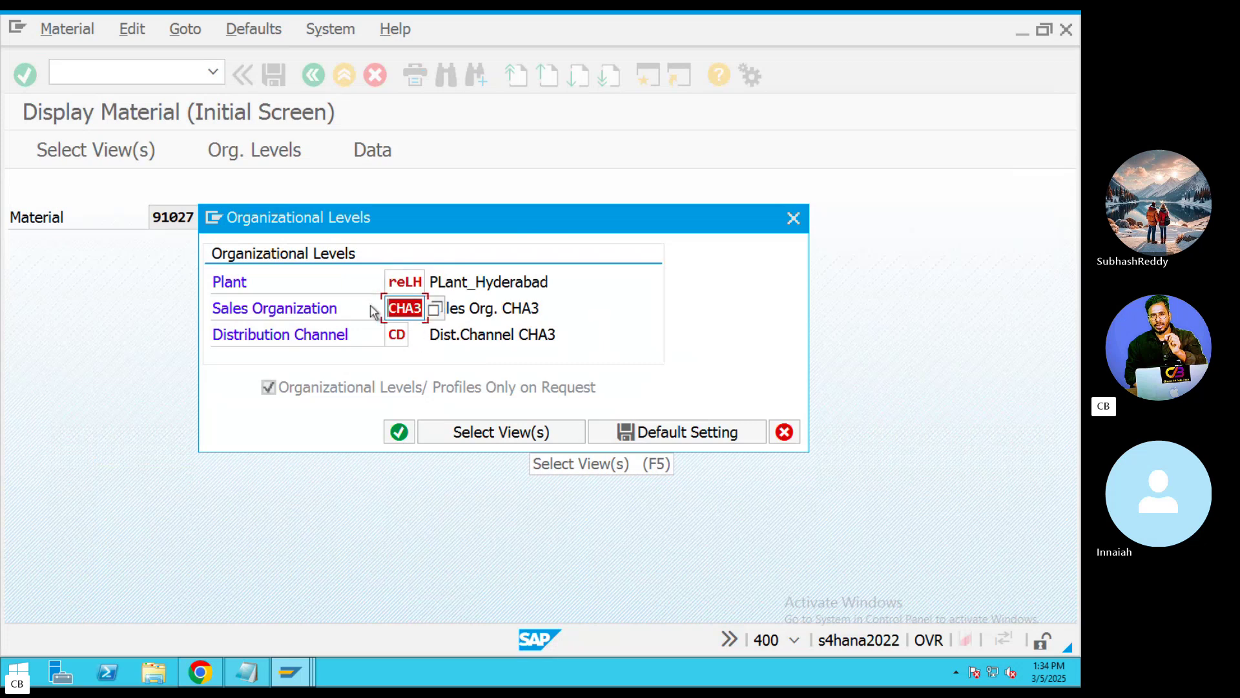
{"action": "type", "text": "REL4"}
{"action": "left_click", "coordinate": [419, 341]}
{"action": "key", "text": "BackSpace"}
{"action": "key", "text": "BackSpace"}
{"action": "type", "text": "R4"}
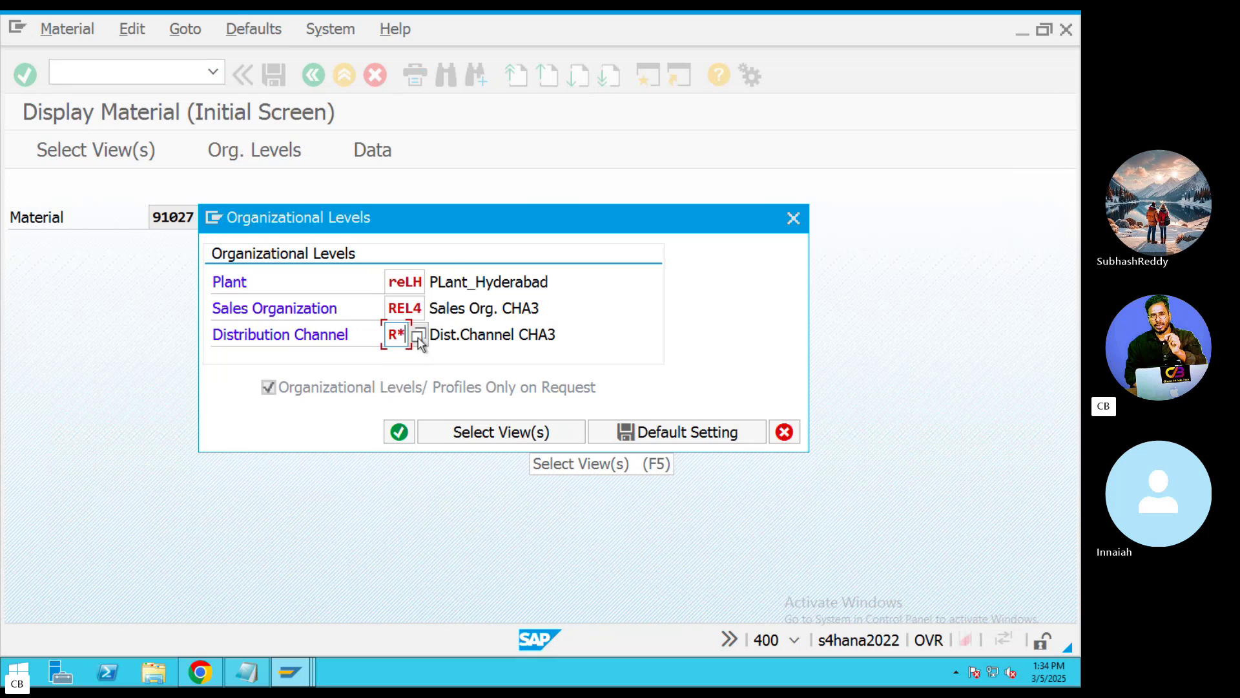
{"action": "key", "text": "Return"}
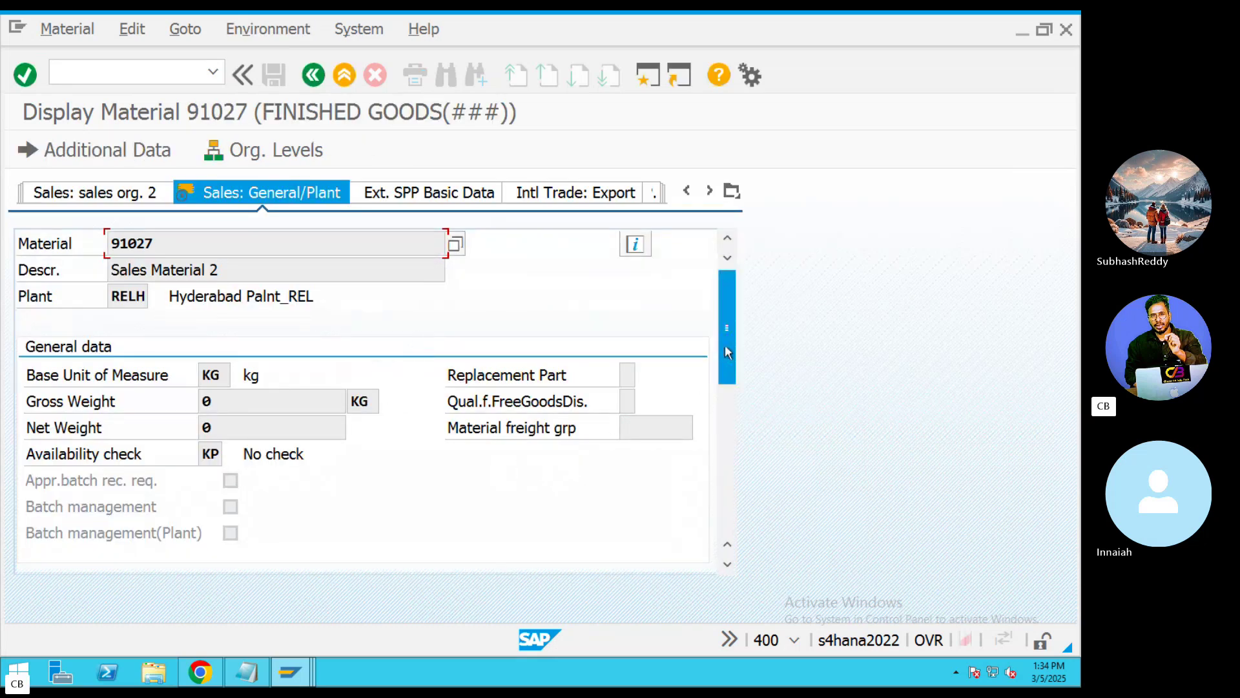
Check the transportation group in material 91027's shipping data
{"action": "scroll", "coordinate": [233, 445], "scroll_direction": "down", "scroll_amount": 5}
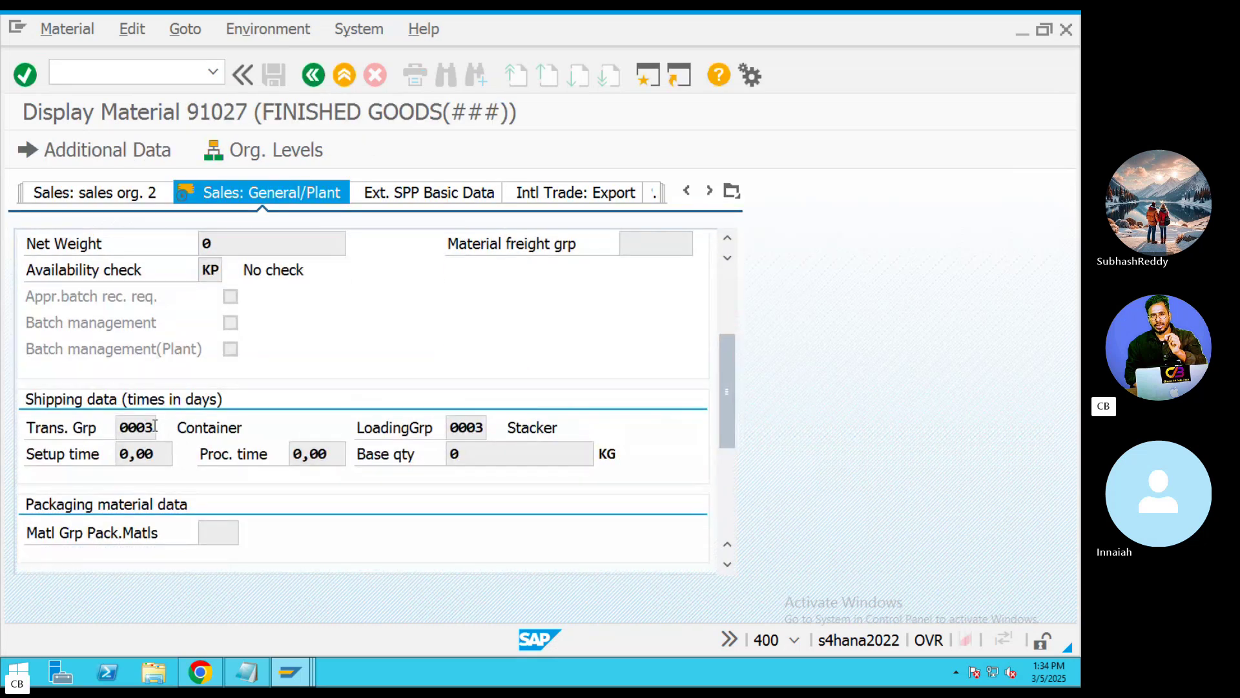
{"action": "left_click", "coordinate": [155, 426]}
{"action": "left_click_drag", "start_coordinate": [155, 426], "coordinate": [103, 423]}
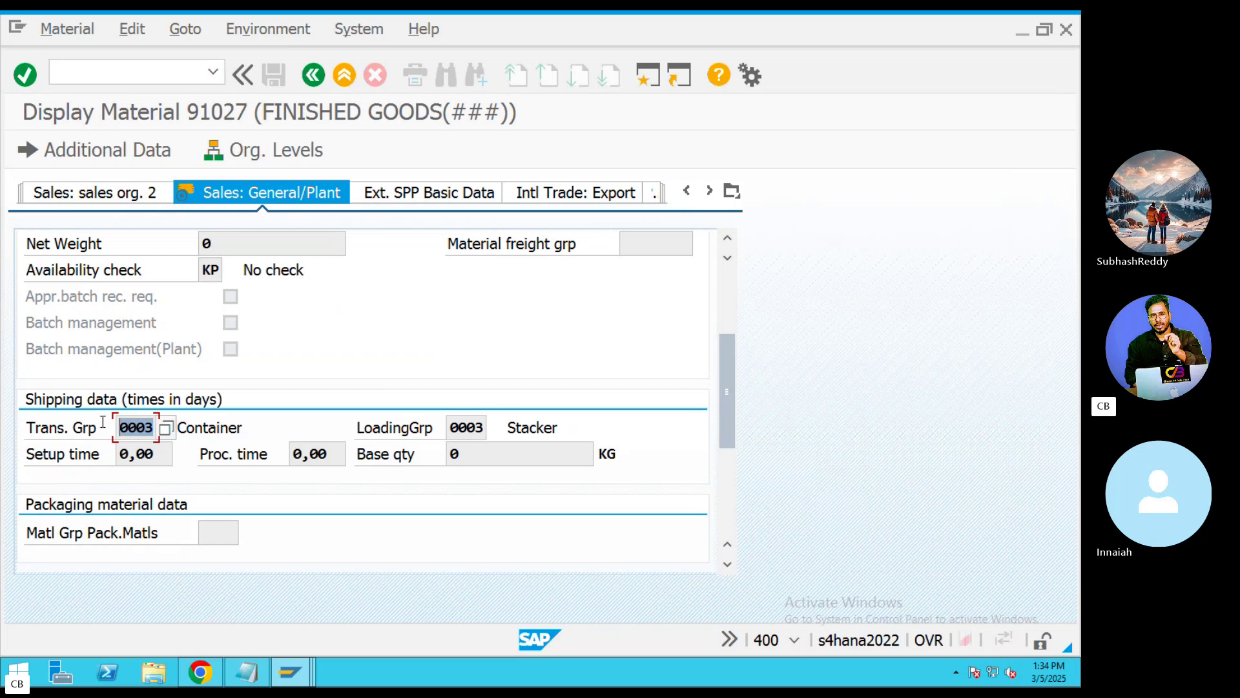
{"action": "left_click", "coordinate": [147, 427]}
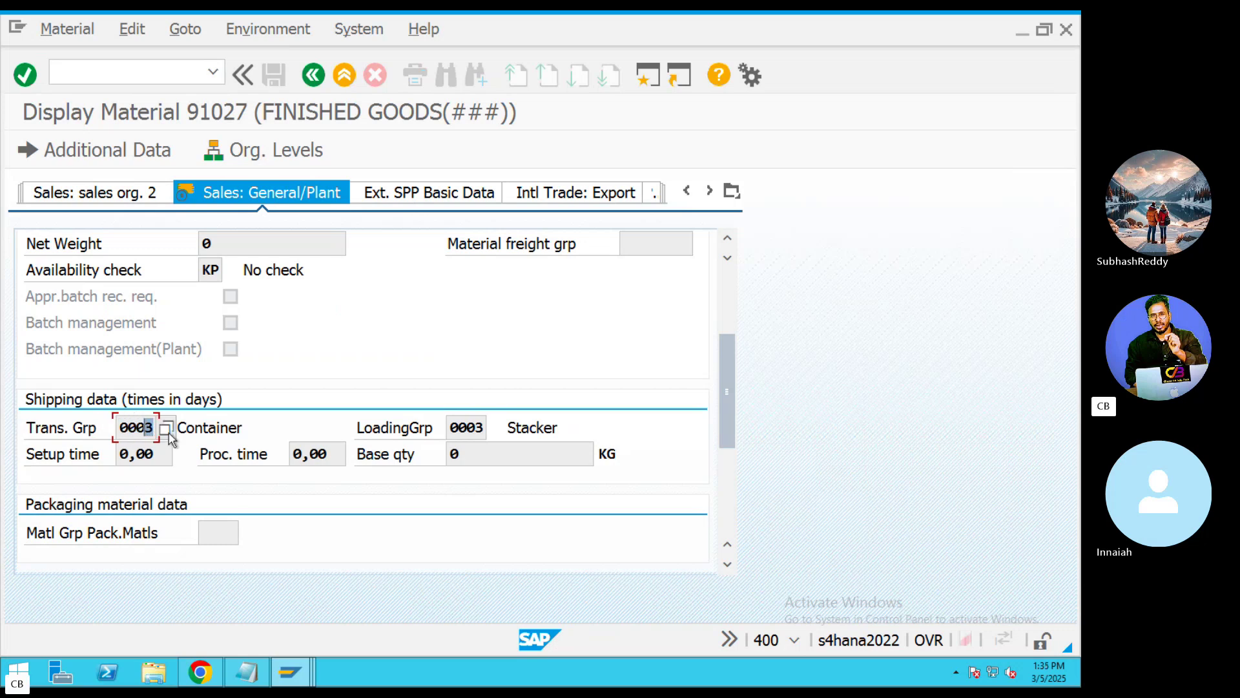
{"action": "left_click", "coordinate": [166, 429]}
{"action": "left_click", "coordinate": [381, 318]}
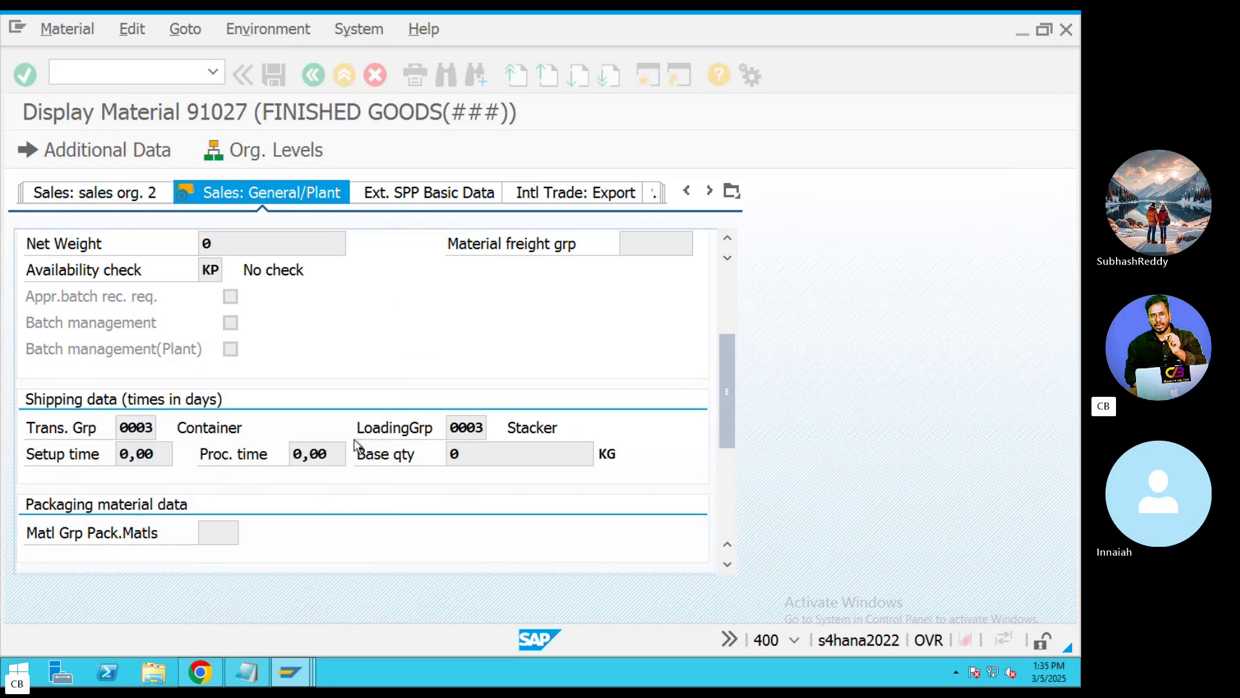
Return to the route determination new entries session and choose transportation group 0003 for shipping condition 01
{"action": "left_click", "coordinate": [290, 671]}
{"action": "left_click", "coordinate": [395, 606]}
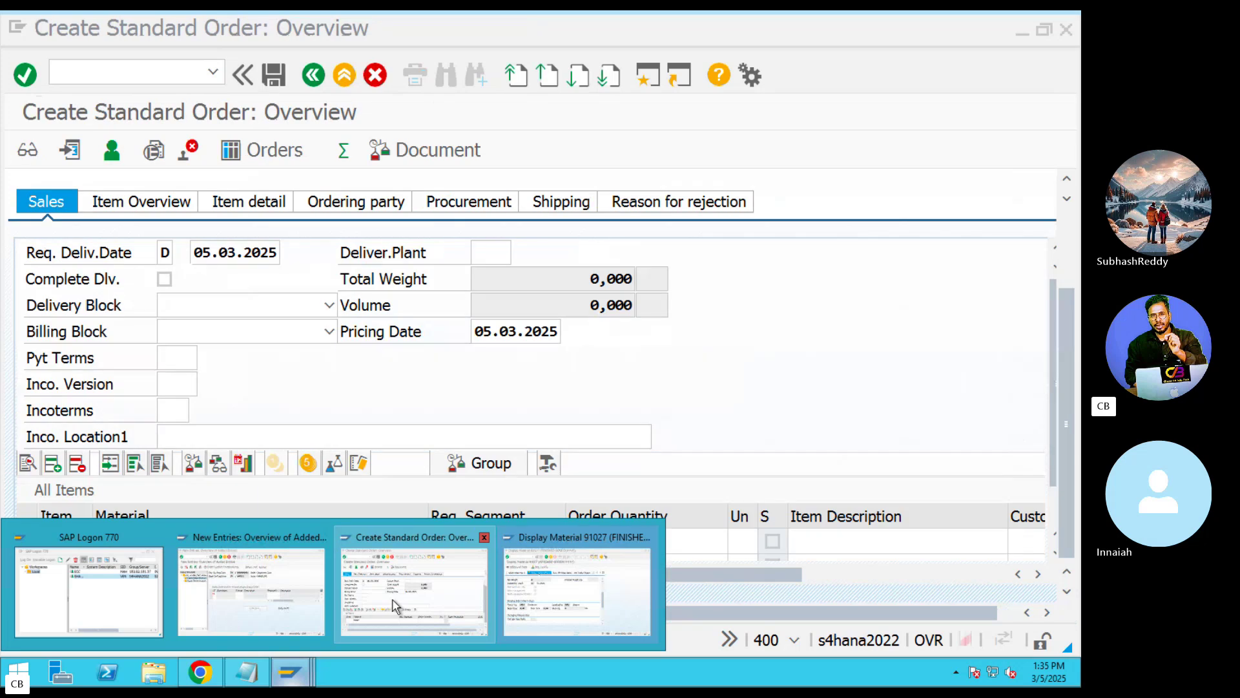
{"action": "left_click", "coordinate": [290, 672]}
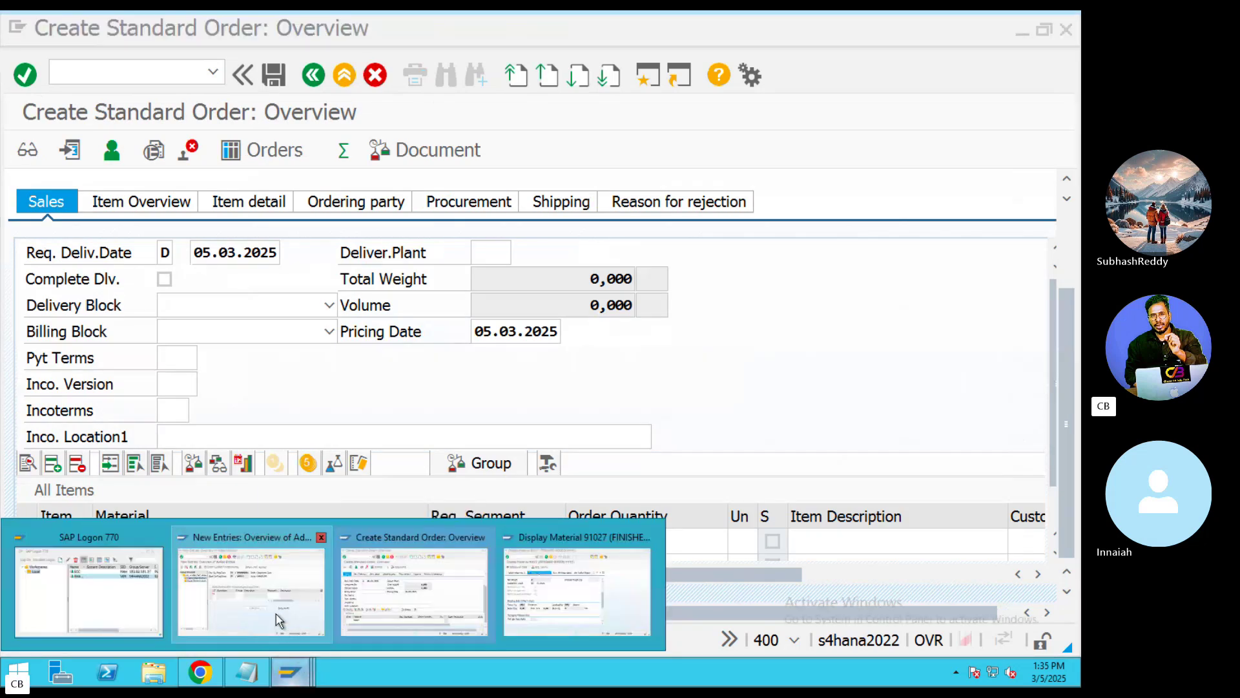
{"action": "left_click", "coordinate": [252, 585]}
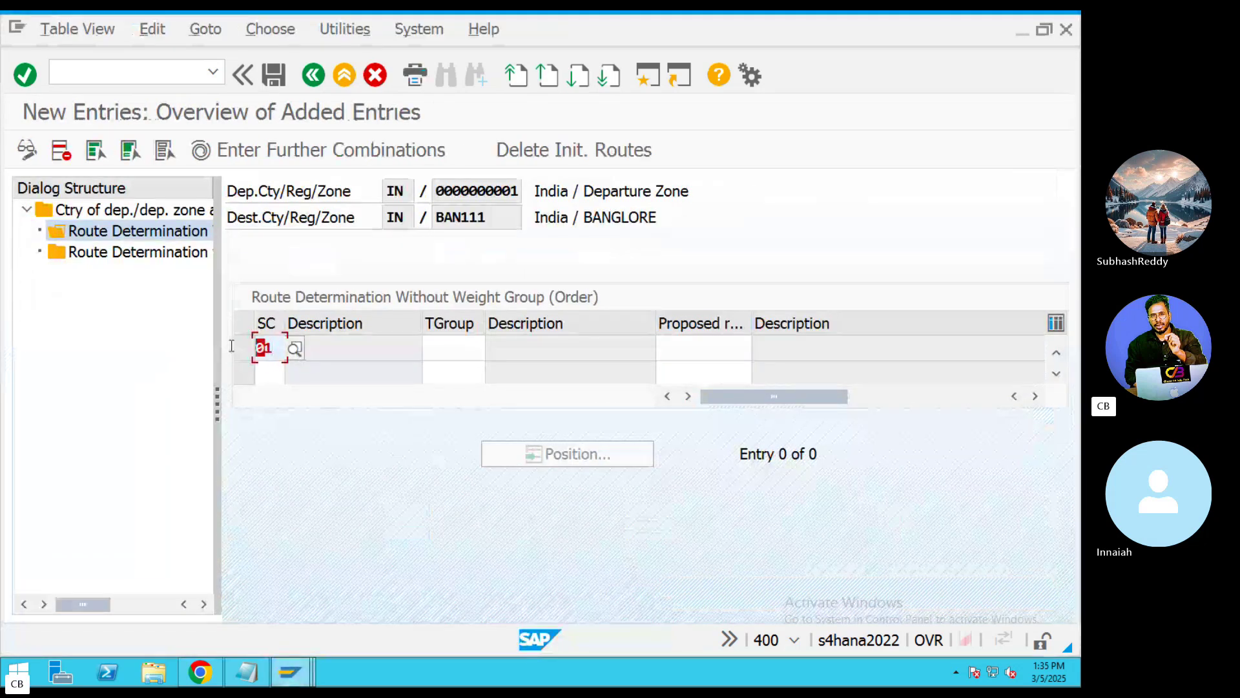
{"action": "left_click", "coordinate": [482, 348]}
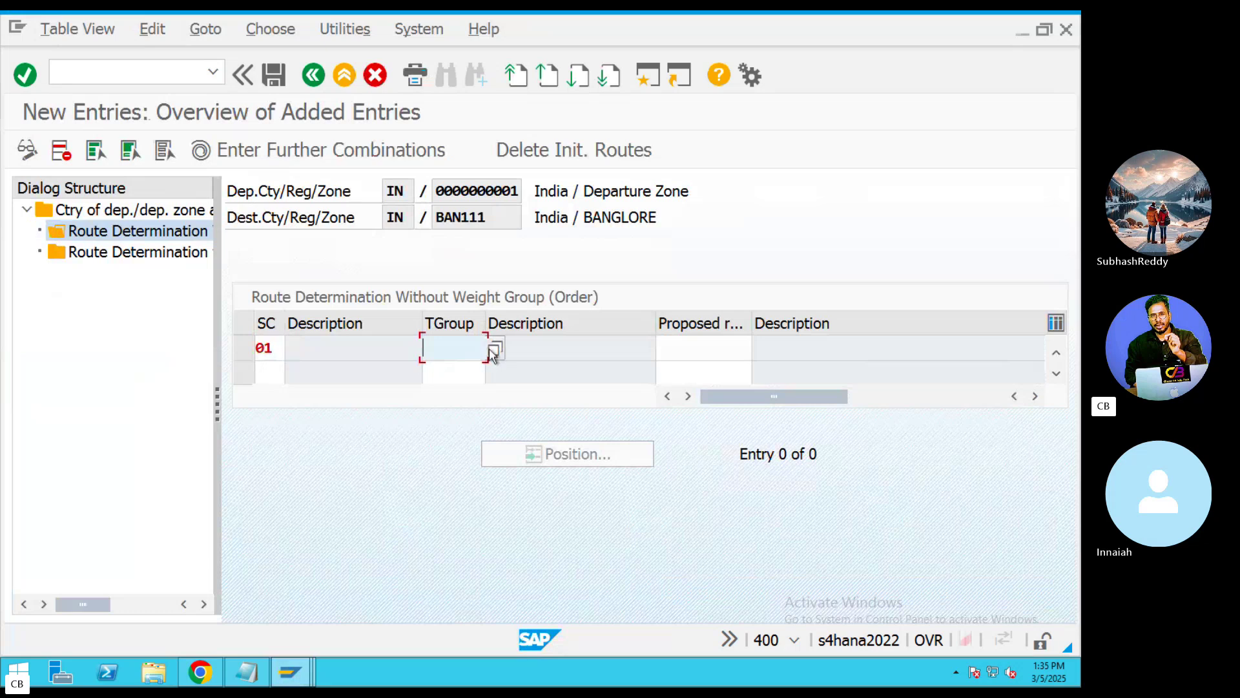
{"action": "left_click", "coordinate": [494, 350]}
{"action": "double_click", "coordinate": [113, 349]}
Choose ZREL4 as the proposed route for the entry and review its transportation group and shipping condition
{"action": "left_click", "coordinate": [711, 342]}
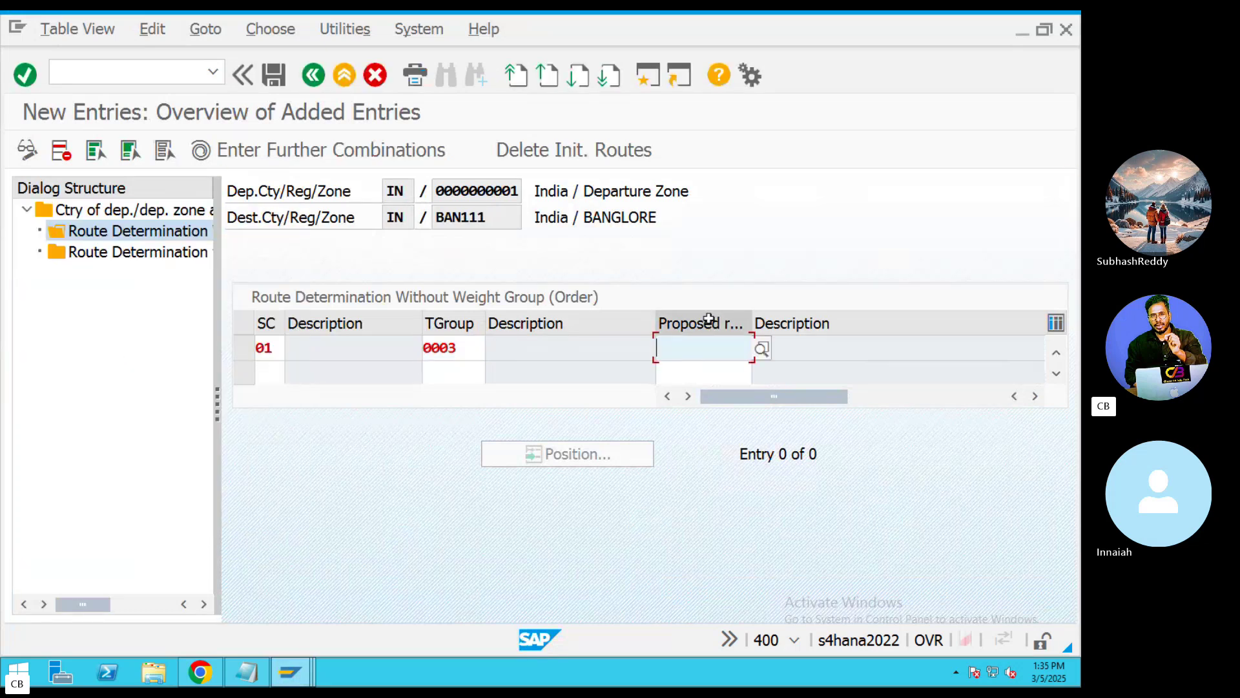
{"action": "left_click", "coordinate": [765, 348]}
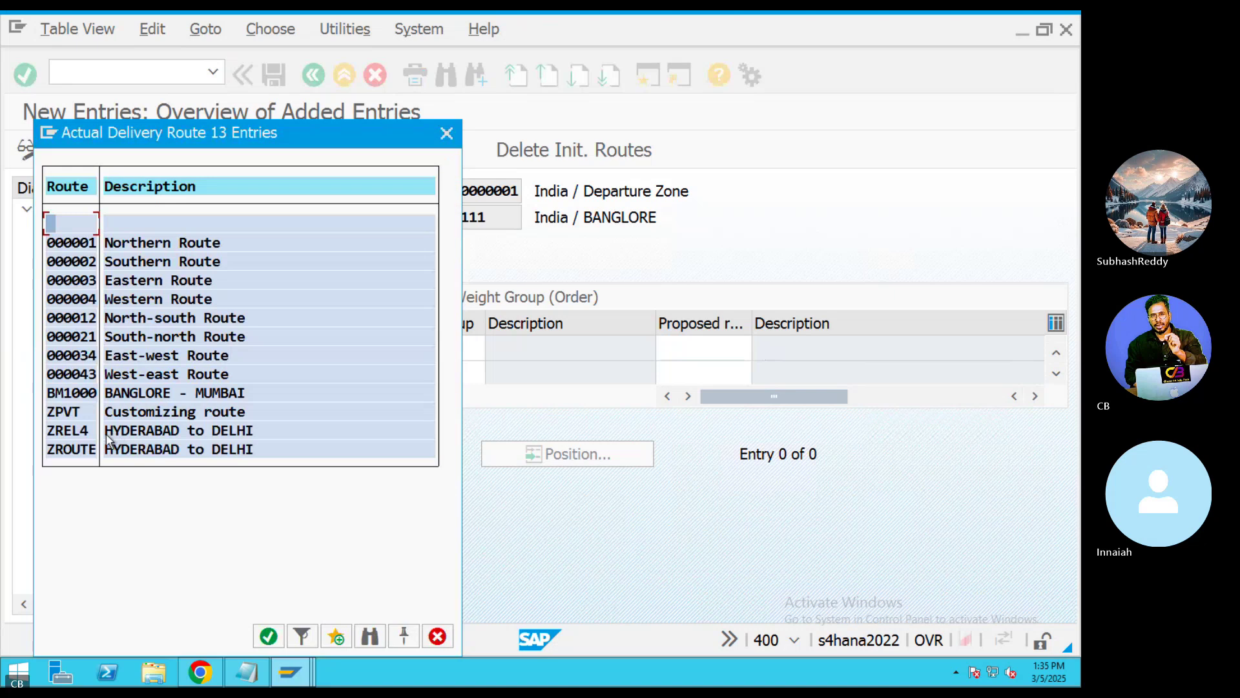
{"action": "left_click", "coordinate": [73, 429]}
{"action": "double_click", "coordinate": [73, 427]}
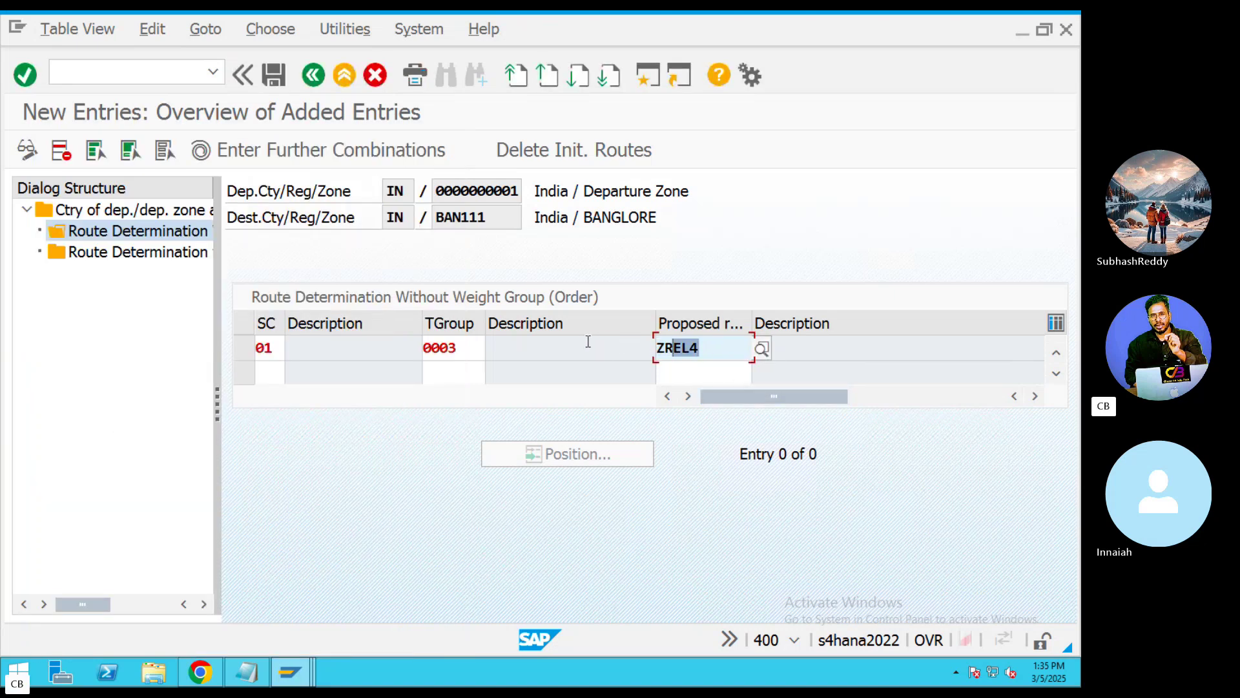
{"action": "left_click_drag", "start_coordinate": [458, 340], "coordinate": [408, 341]}
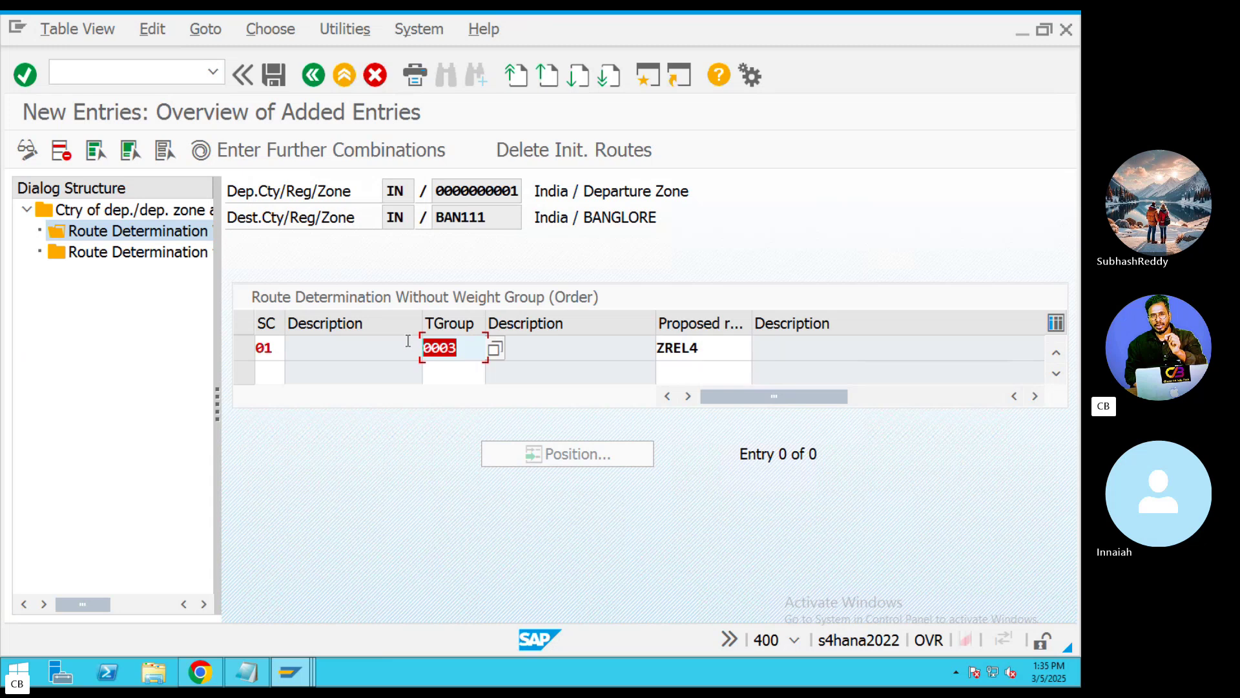
{"action": "left_click_drag", "start_coordinate": [279, 343], "coordinate": [256, 349]}
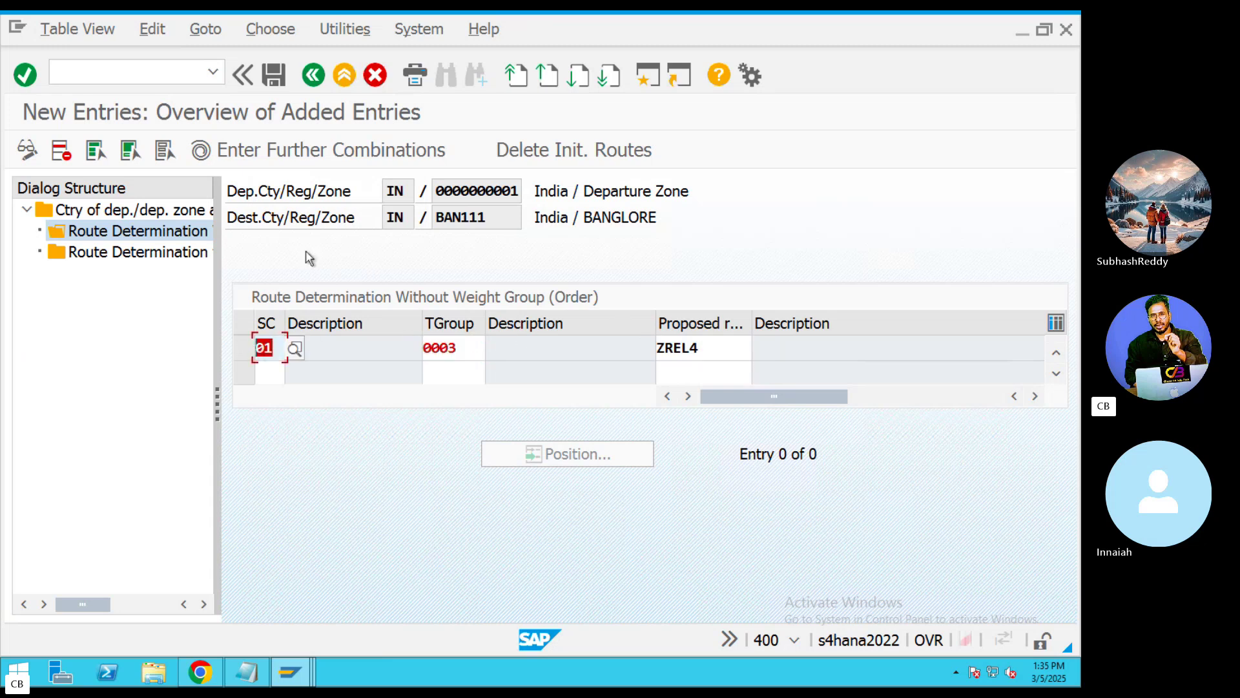
Save the route determination entry and return to the overview of departure and destination zones
{"action": "left_click", "coordinate": [277, 75]}
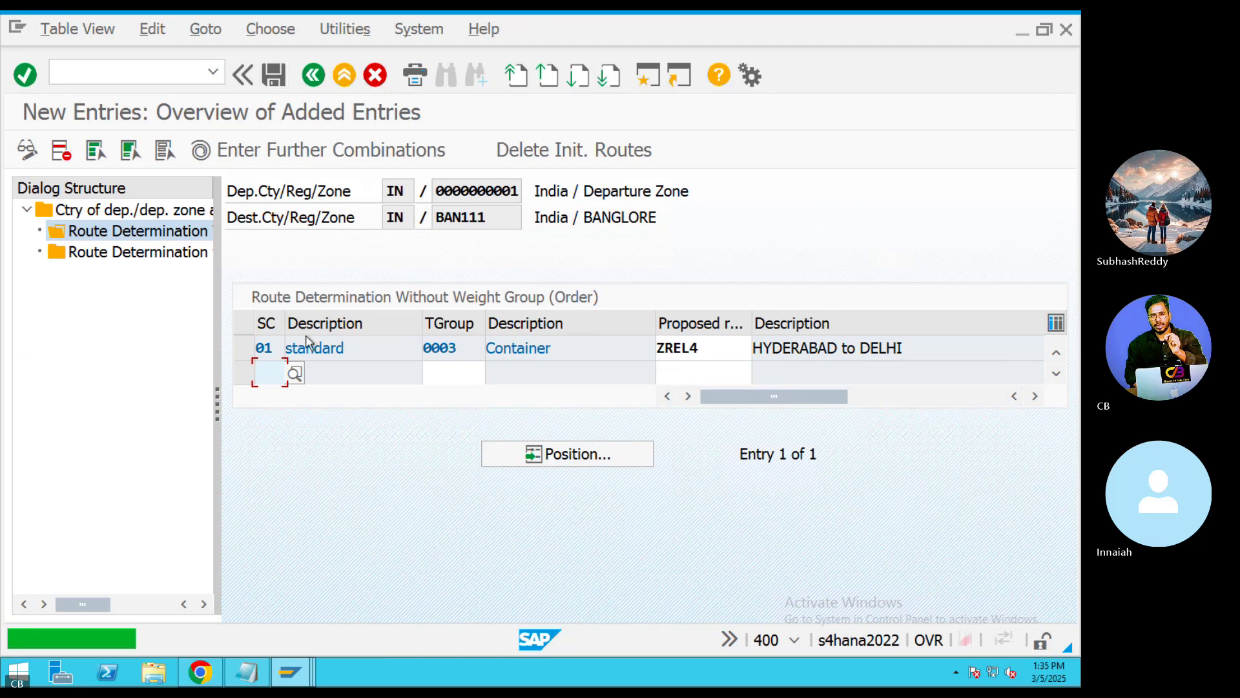
{"action": "left_click", "coordinate": [309, 84]}
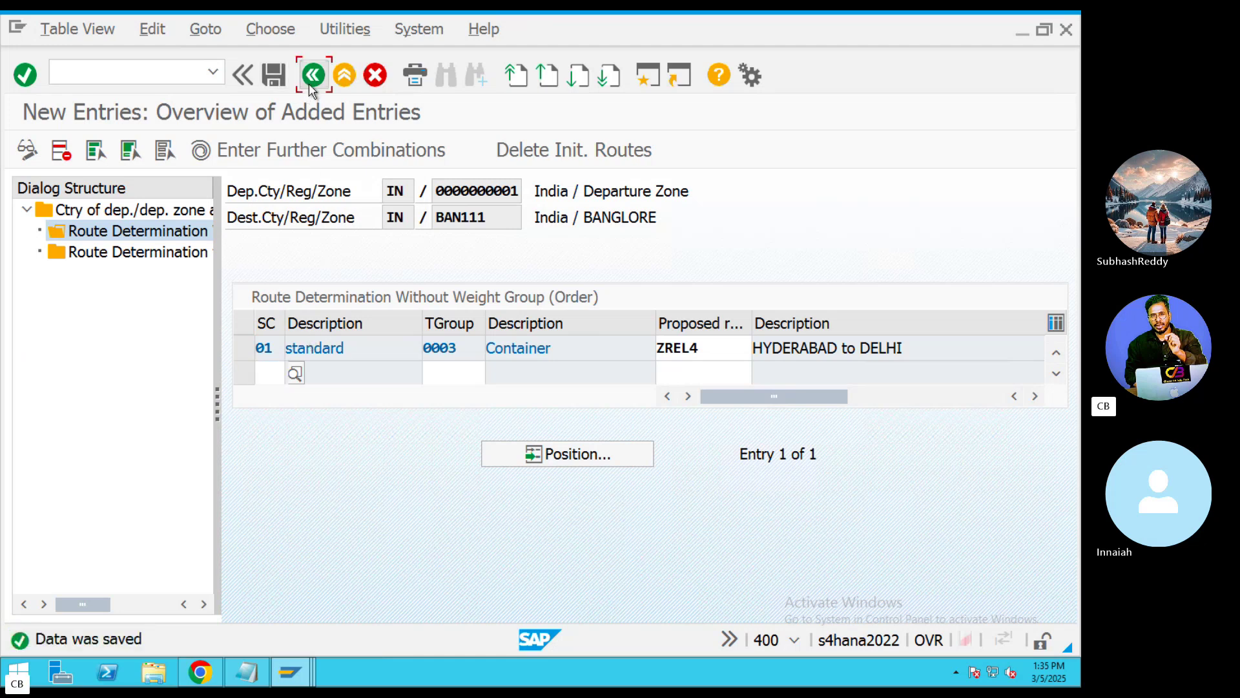
{"action": "left_click", "coordinate": [309, 84]}
{"action": "left_click", "coordinate": [312, 88]}
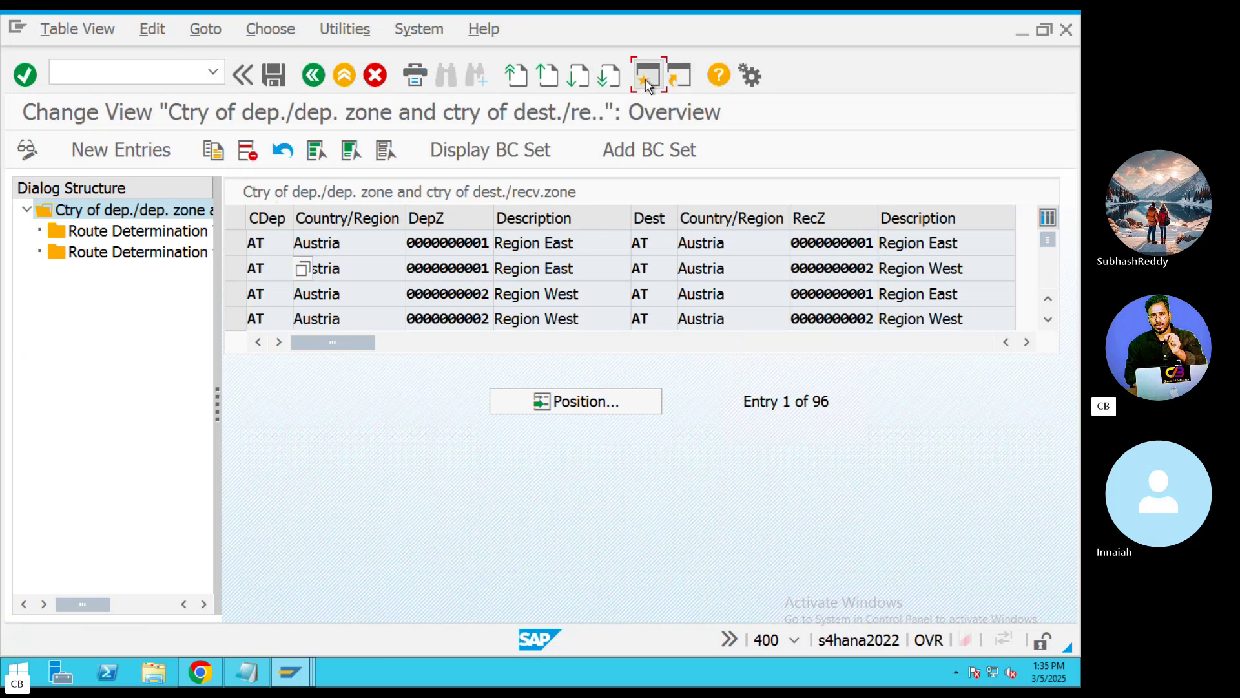
Start a standard order (OR) for sales organization REL4 with VA01 in a new session and choose the sold-to party
{"action": "key", "text": "F3"}
{"action": "type", "text": "VA01"}
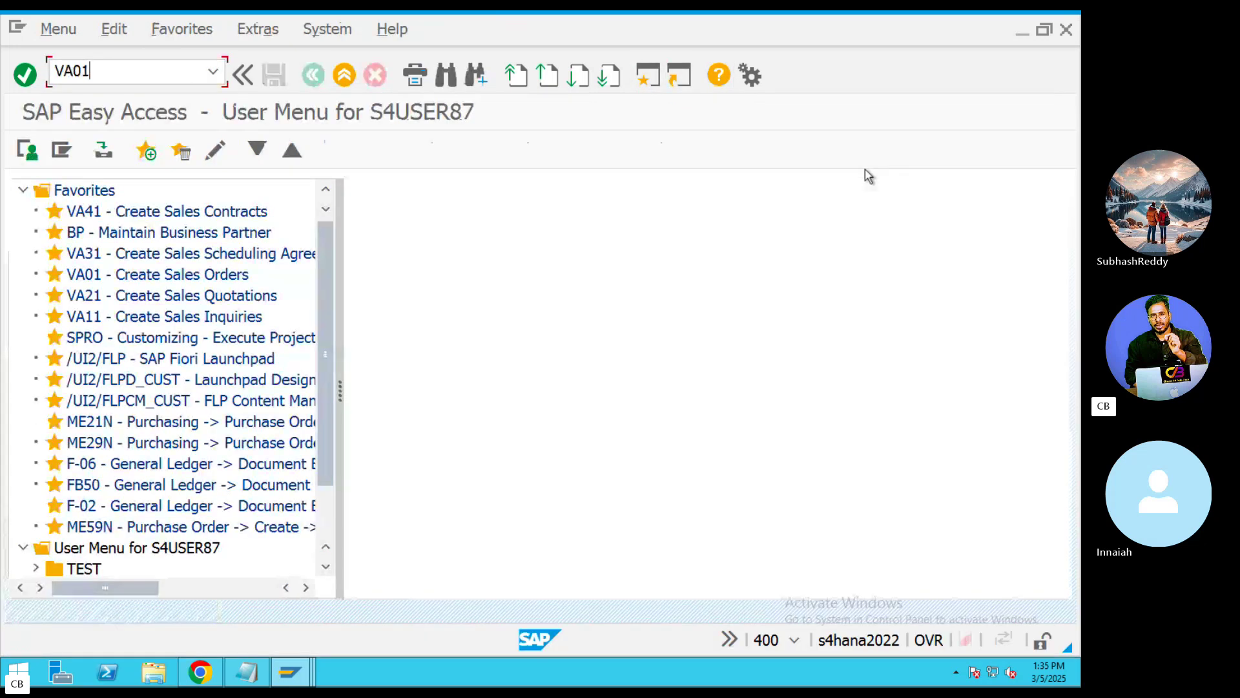
{"action": "key", "text": "Return"}
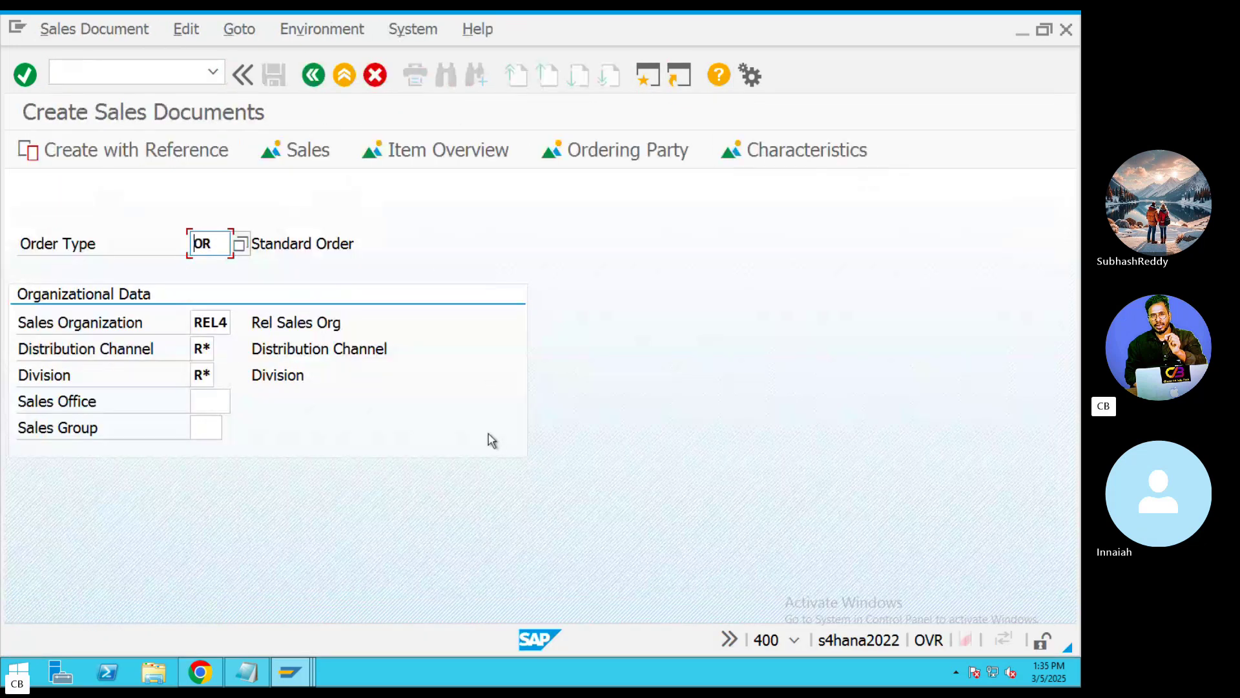
{"action": "key", "text": "Return"}
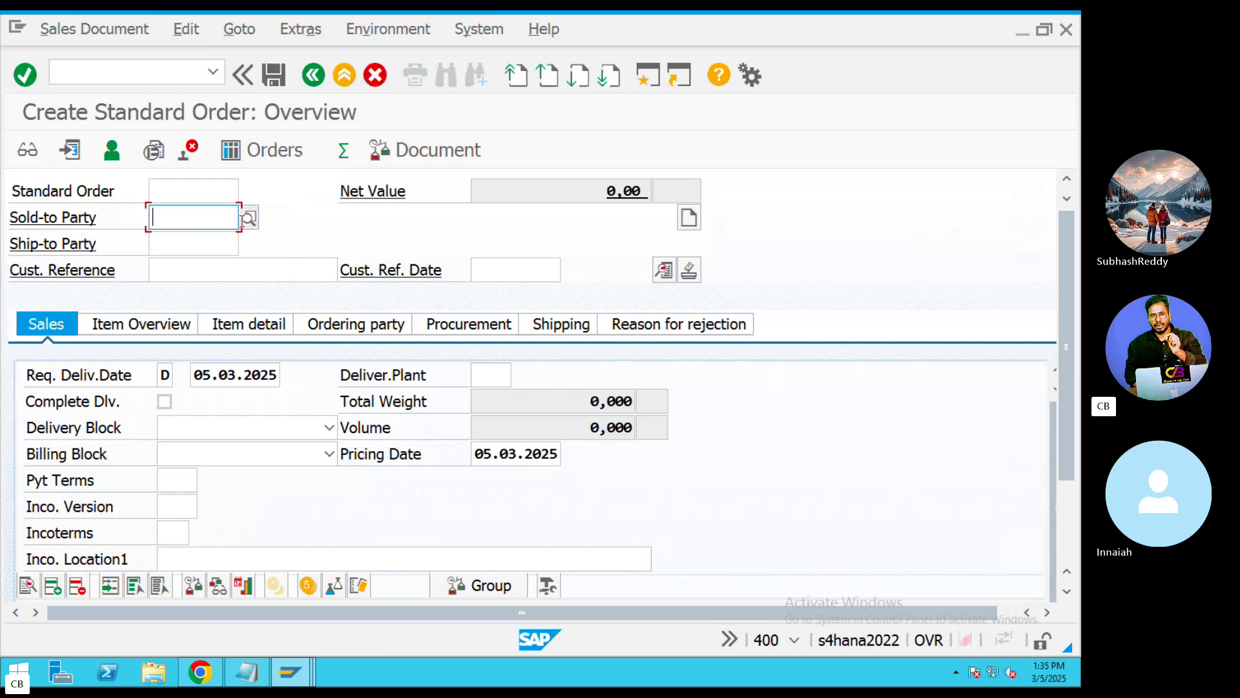
{"action": "left_click", "coordinate": [248, 218]}
{"action": "left_click", "coordinate": [621, 629]}
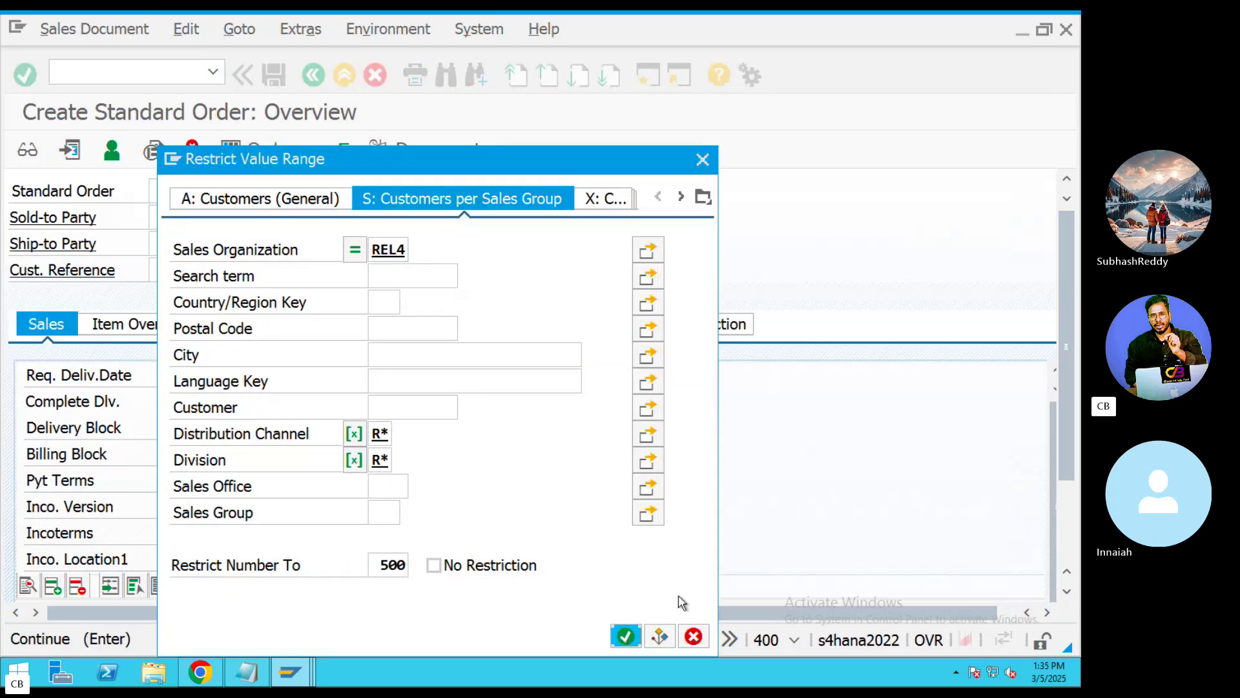
{"action": "double_click", "coordinate": [218, 279]}
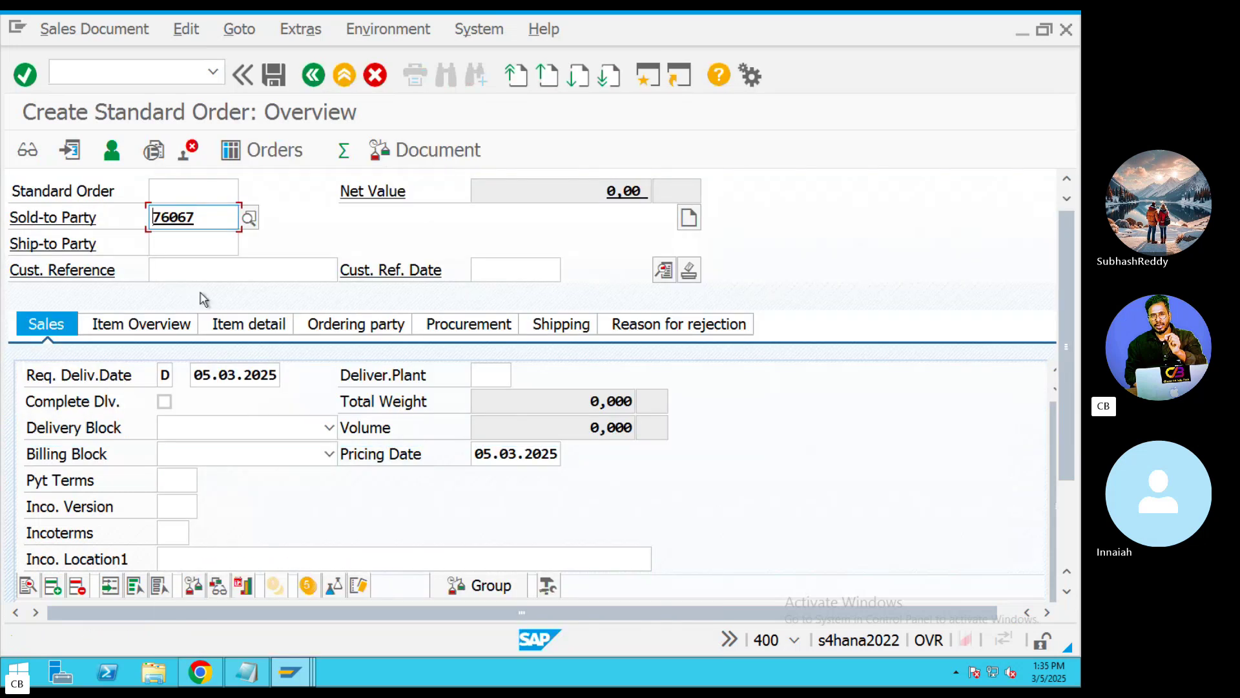
Fill in the order's customer reference and set the customer reference date to 05.03.2025
{"action": "left_click", "coordinate": [178, 243]}
{"action": "left_click", "coordinate": [263, 279]}
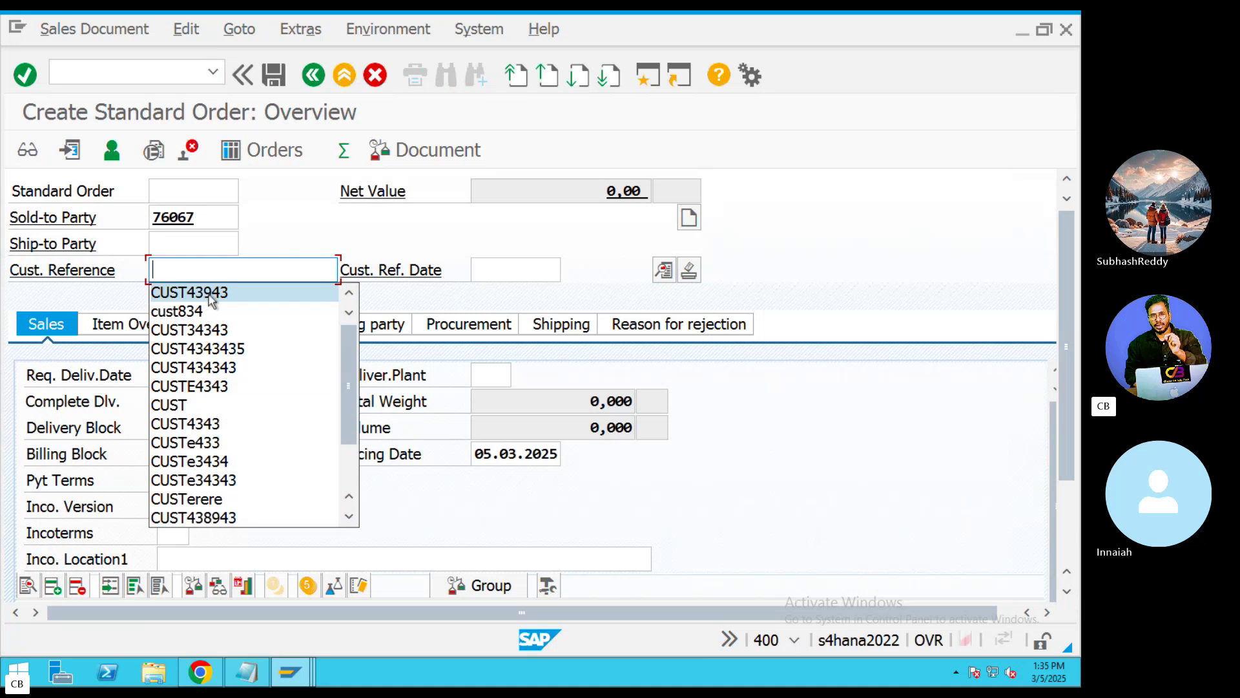
{"action": "left_click", "coordinate": [210, 294]}
{"action": "left_click", "coordinate": [553, 272]}
{"action": "left_click", "coordinate": [535, 298]}
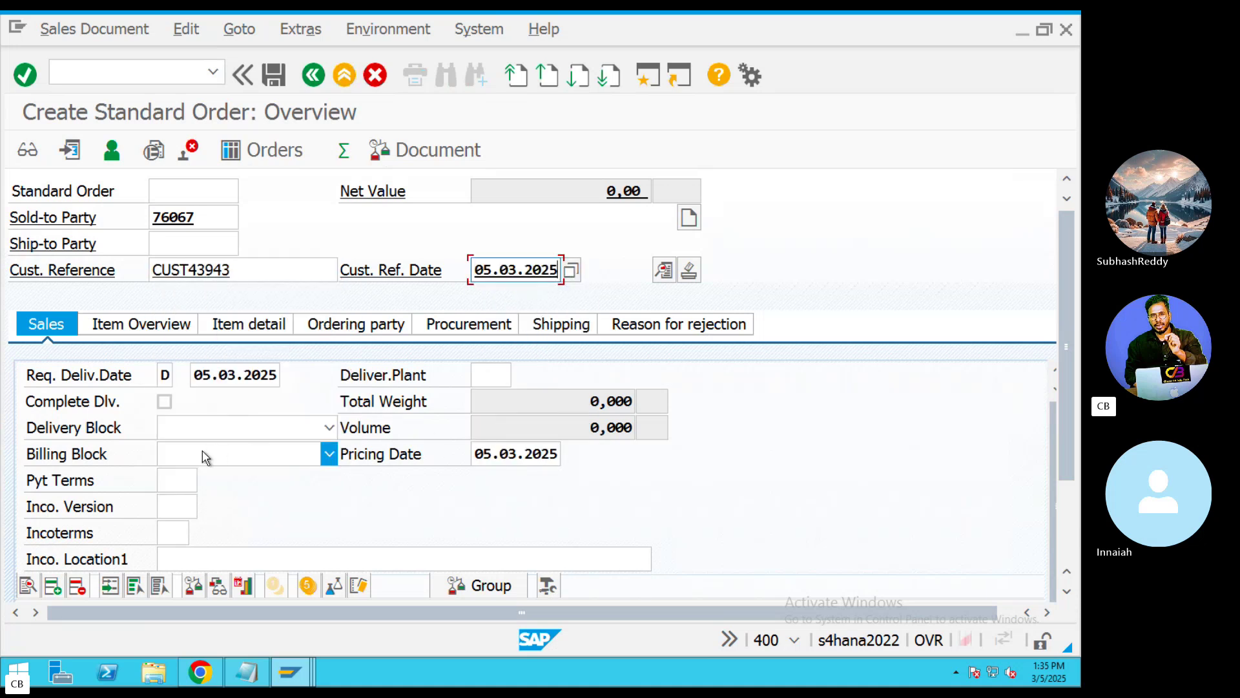
Set the order's payment terms to 0001, Incoterms to CFR and Incoterms location 1 to CFR
{"action": "left_click", "coordinate": [191, 481]}
{"action": "key", "text": "F4"}
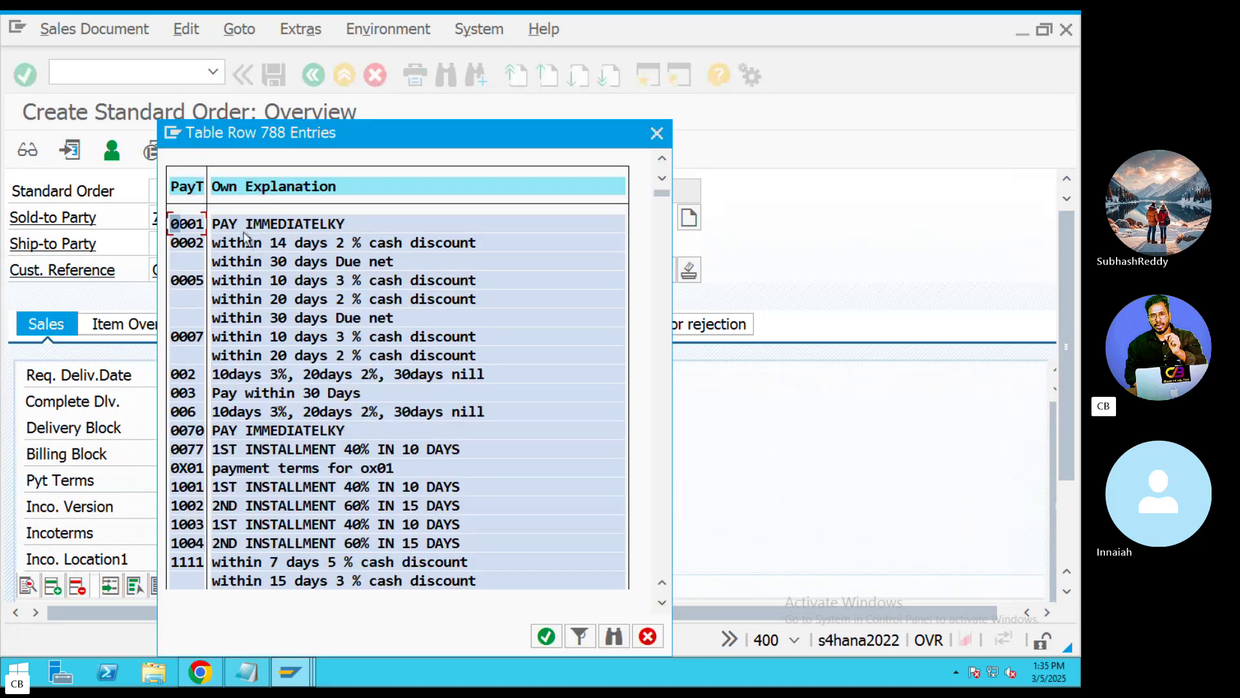
{"action": "double_click", "coordinate": [240, 227]}
{"action": "left_click", "coordinate": [191, 533]}
{"action": "left_click", "coordinate": [192, 534]}
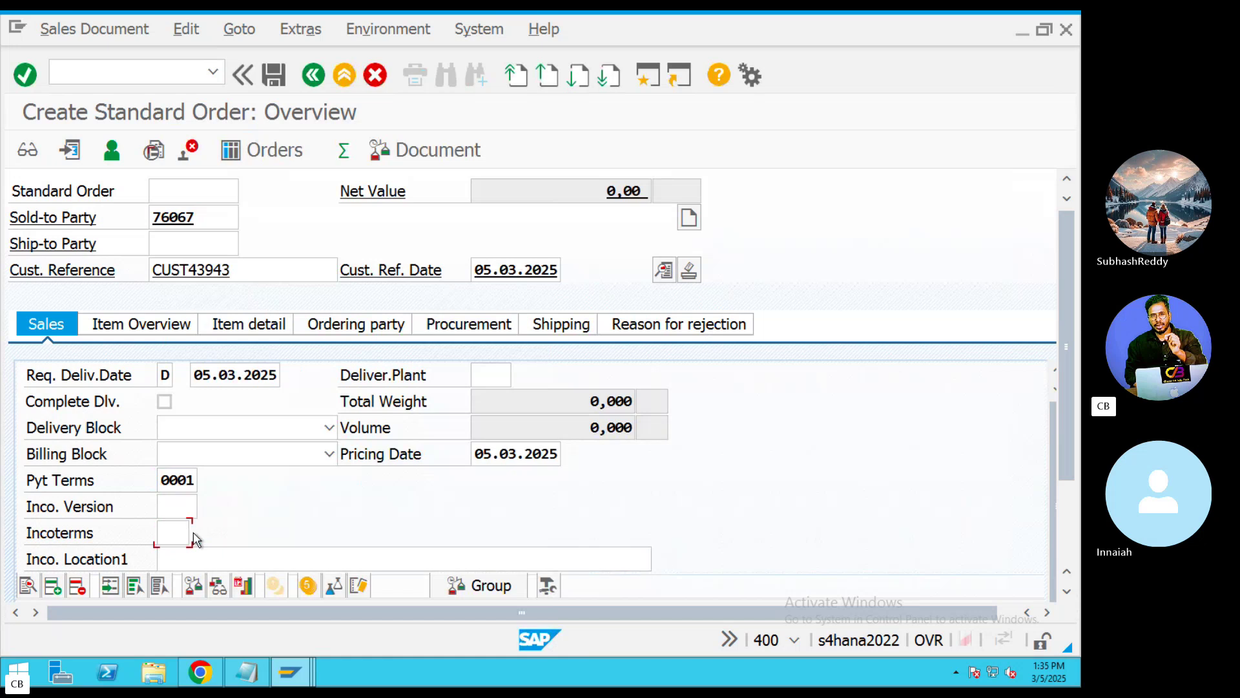
{"action": "double_click", "coordinate": [202, 227]}
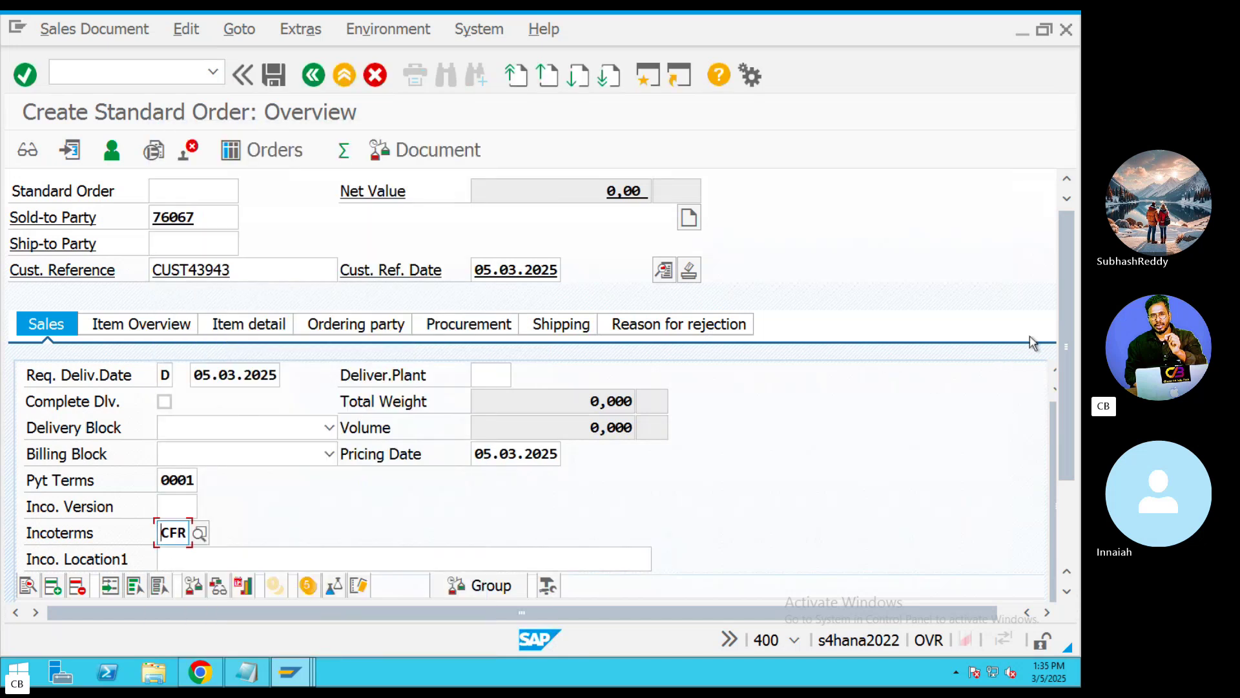
{"action": "scroll", "coordinate": [291, 475], "scroll_direction": "down", "scroll_amount": 2}
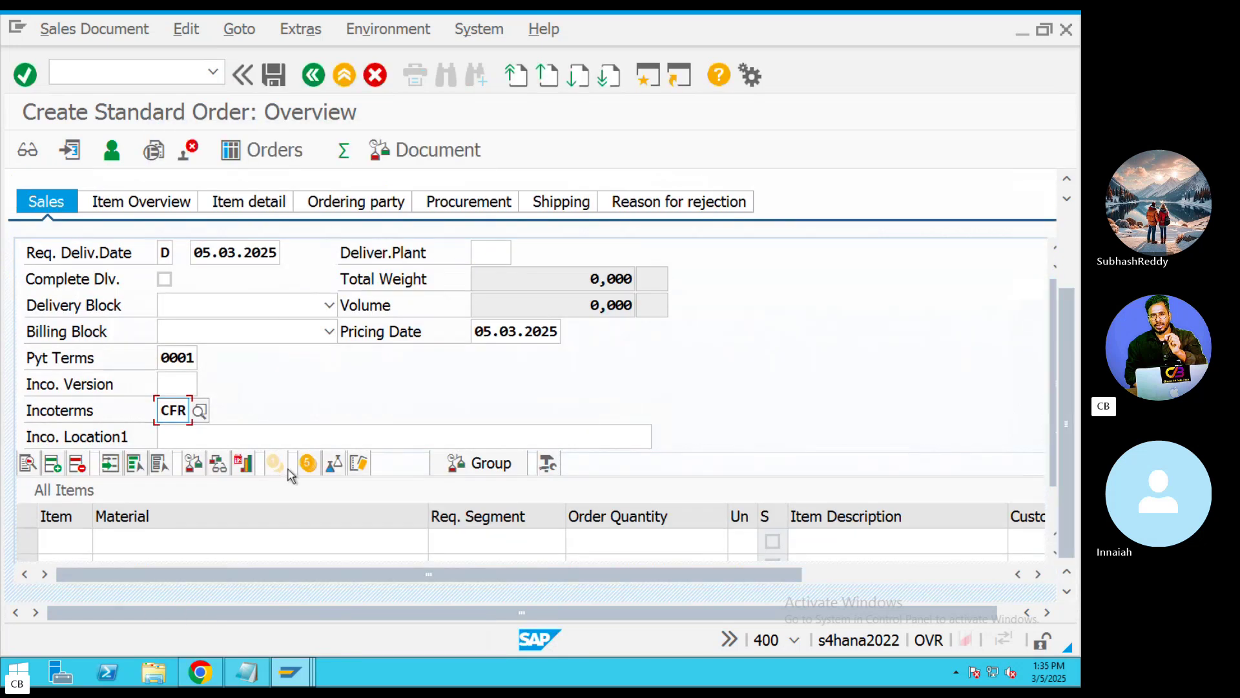
{"action": "left_click", "coordinate": [245, 432]}
{"action": "type", "text": "CF"}
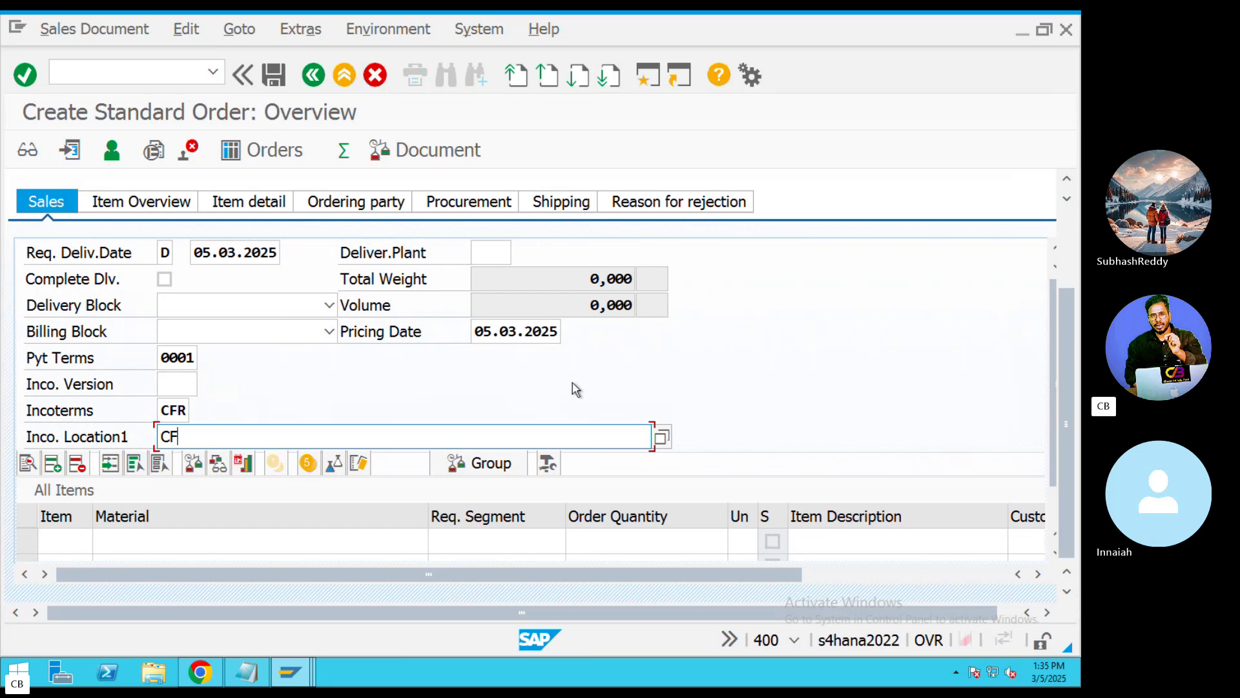
{"action": "type", "text": "R"}
Enter material 91027 with an order quantity of 100 as the order's first item
{"action": "left_click", "coordinate": [220, 544]}
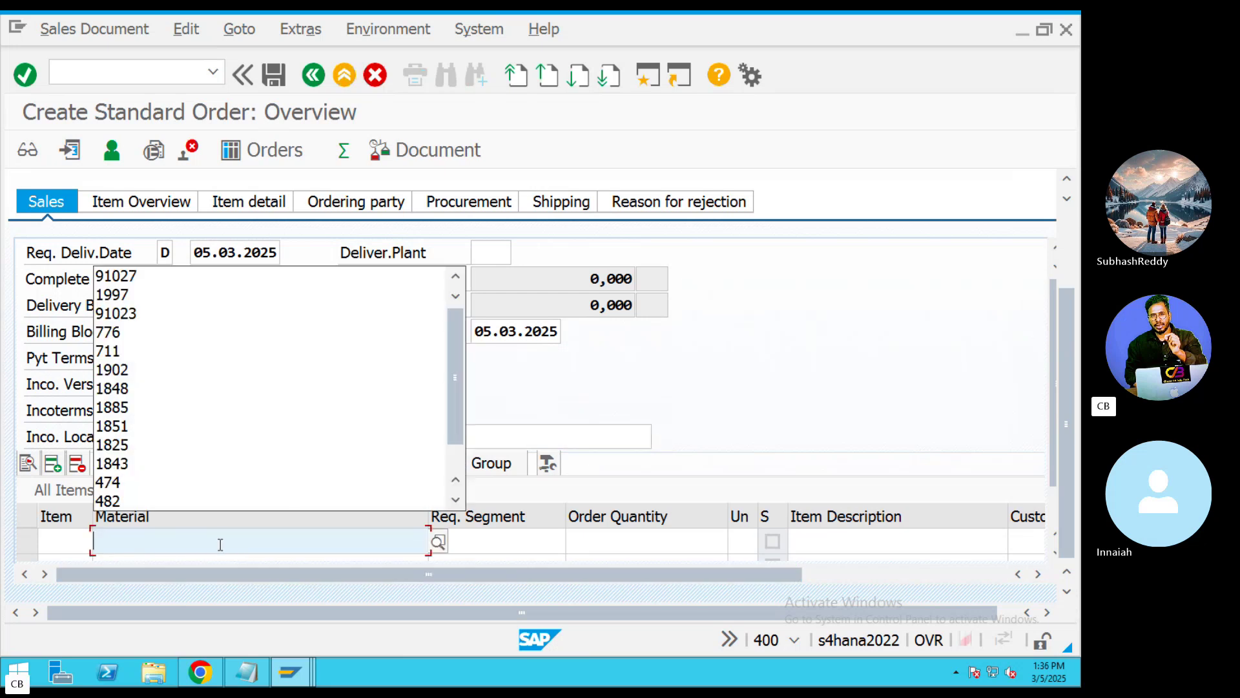
{"action": "left_click", "coordinate": [155, 278]}
{"action": "left_click", "coordinate": [672, 548]}
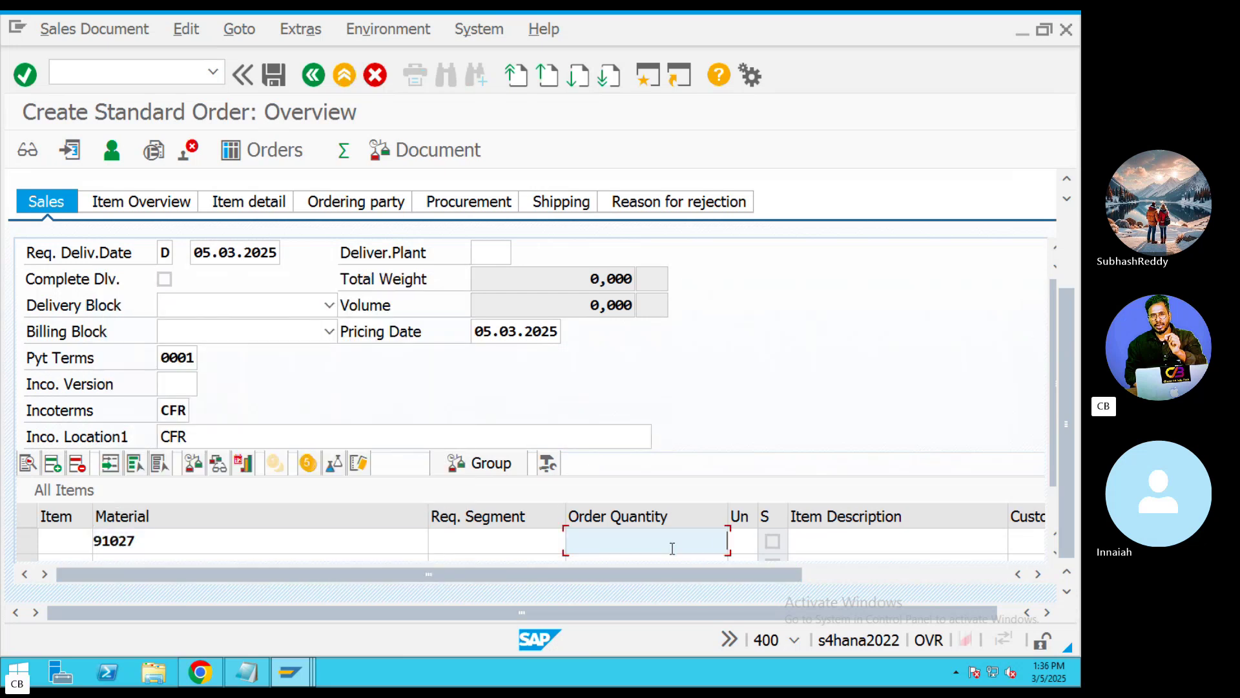
{"action": "left_click", "coordinate": [613, 363]}
{"action": "key", "text": "Return"}
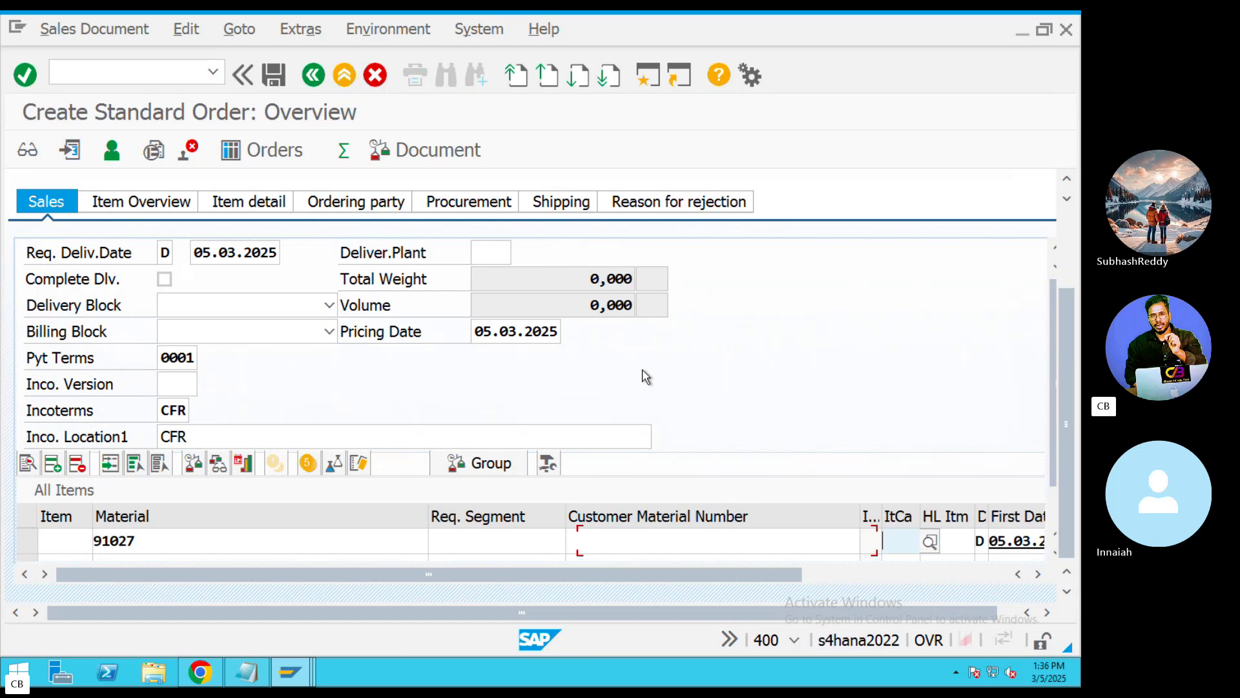
Set the item's plant to RELH and its amount to 100, and accept the freight redetermination
{"action": "key", "text": "Tab"}
{"action": "key", "text": "Tab"}
{"action": "key", "text": "Tab"}
{"action": "key", "text": "Tab"}
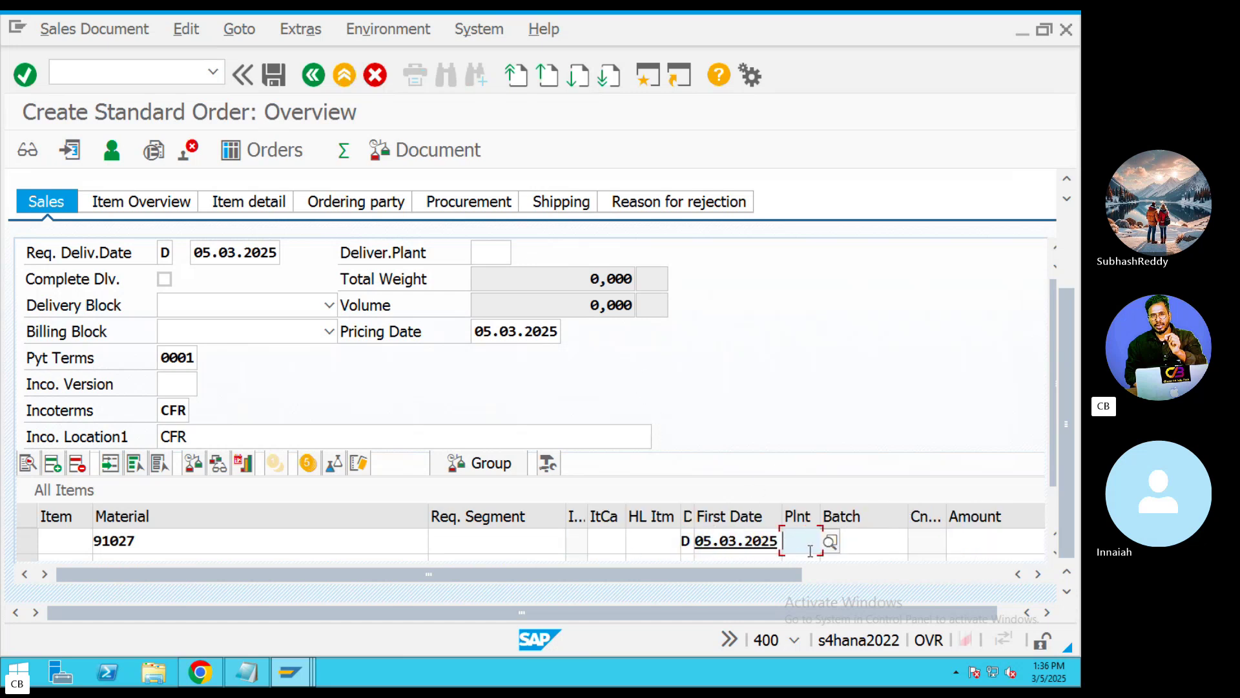
{"action": "type", "text": "relh"}
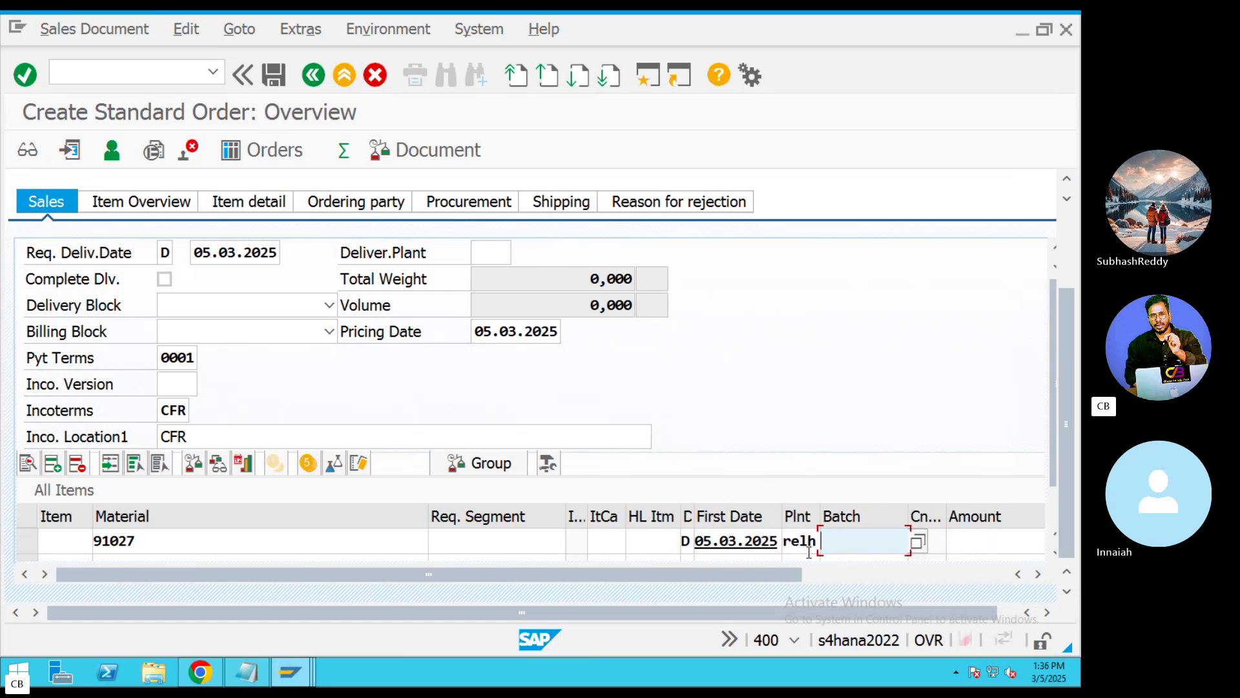
{"action": "key", "text": "Tab"}
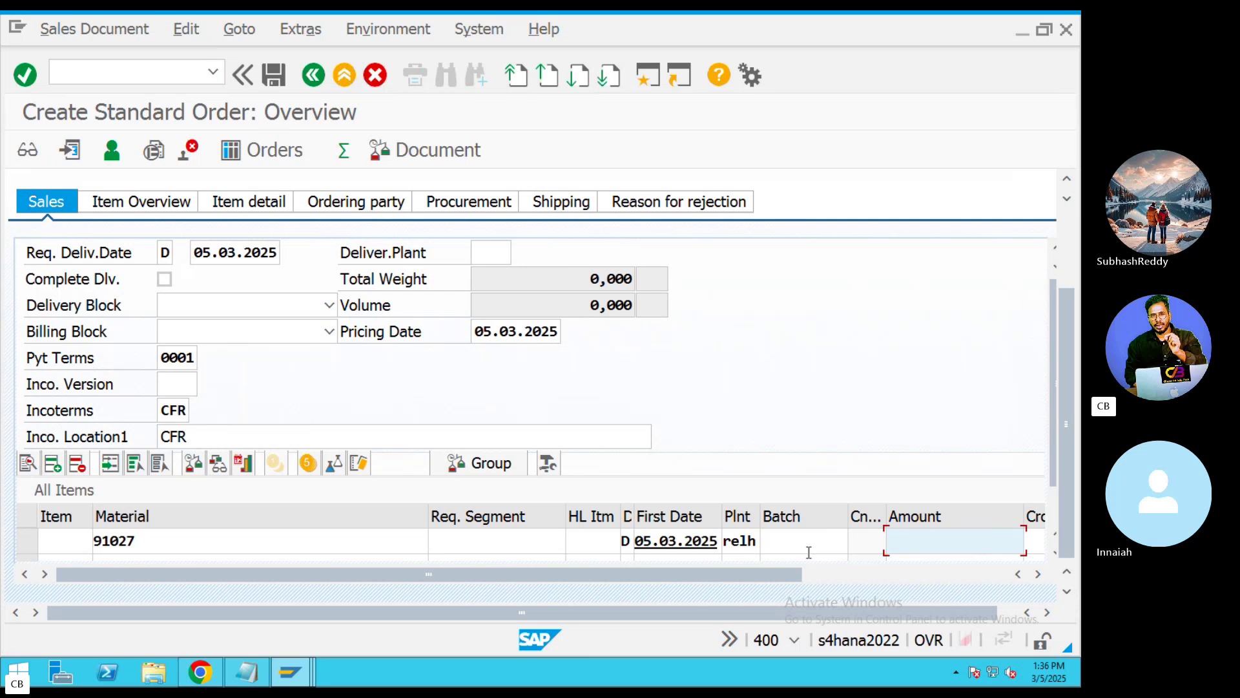
{"action": "left_click", "coordinate": [936, 550]}
{"action": "left_click", "coordinate": [959, 390]}
{"action": "key", "text": "Return"}
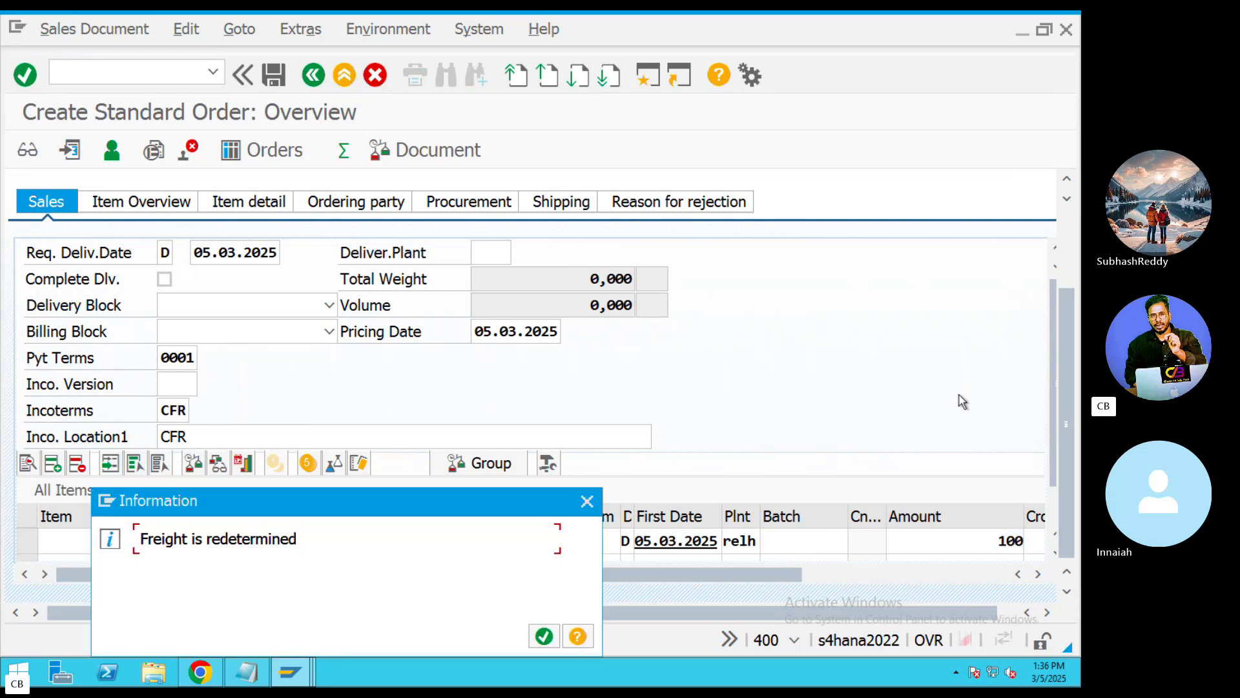
{"action": "left_click", "coordinate": [545, 637]}
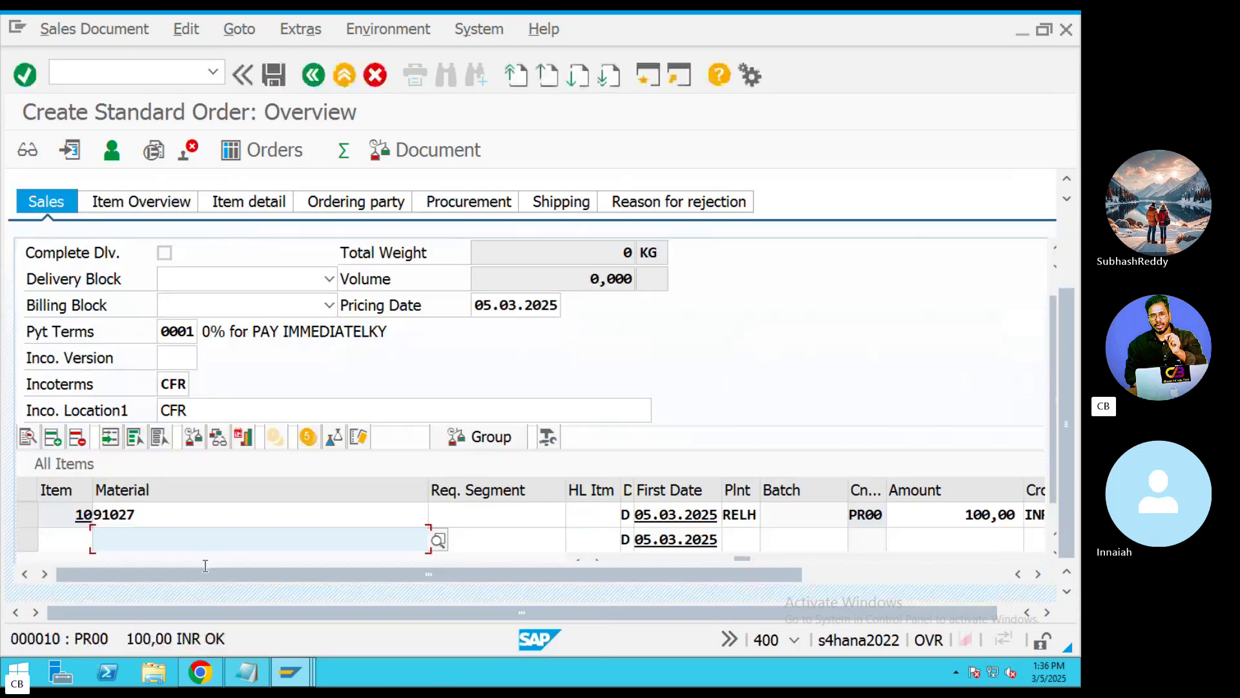
Check the route, shipping point and plant in the shipping data of the order item for material 91027
{"action": "double_click", "coordinate": [233, 524]}
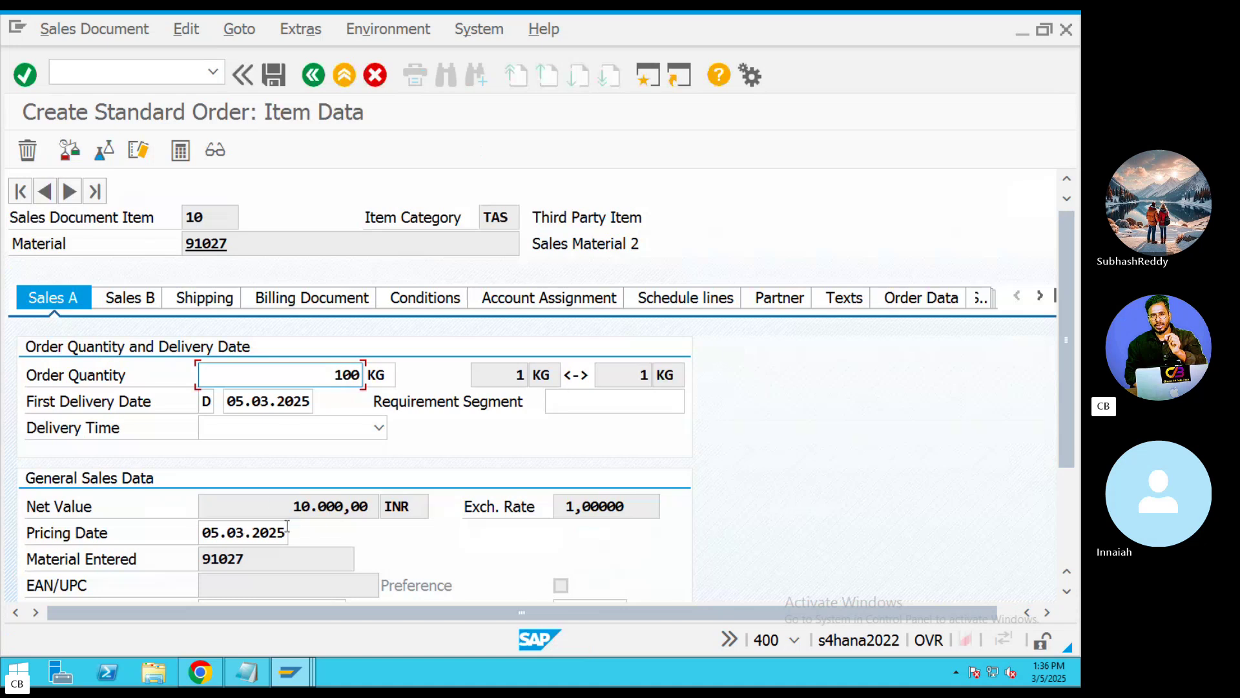
{"action": "left_click", "coordinate": [197, 298]}
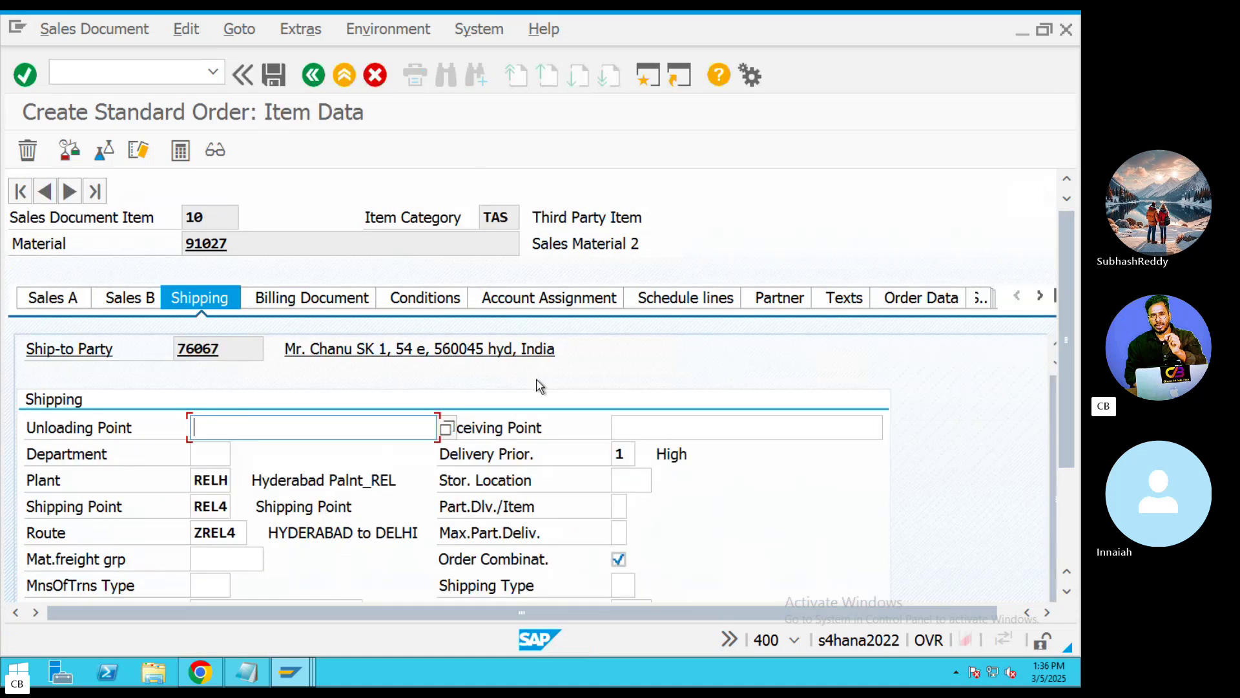
{"action": "double_click", "coordinate": [237, 531]}
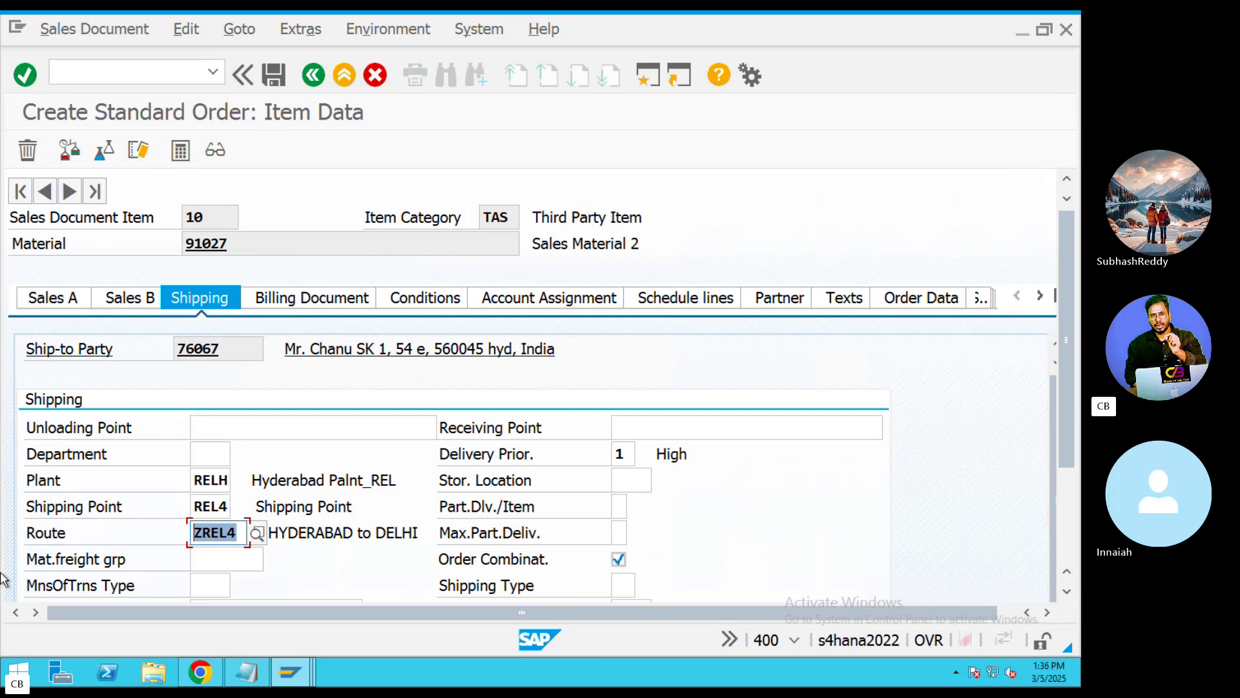
{"action": "left_click", "coordinate": [215, 535]}
{"action": "key", "text": "Return"}
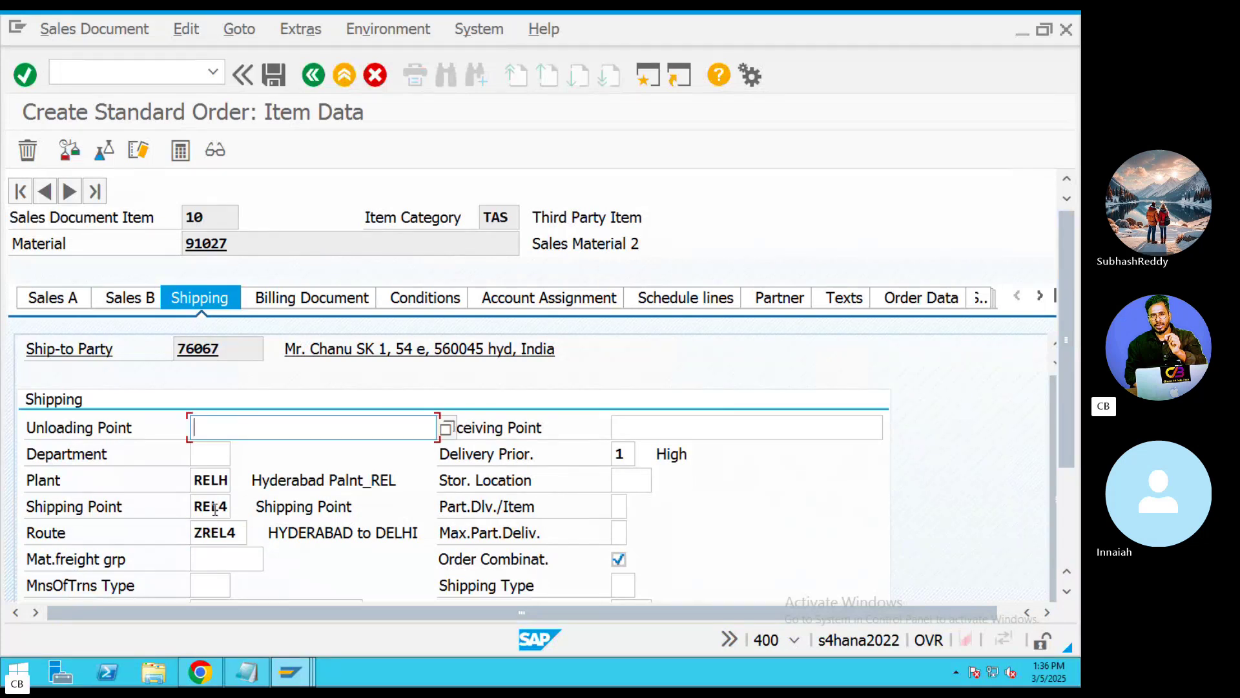
{"action": "mouse_move", "coordinate": [193, 503]}
{"action": "left_mouse_down"}
{"action": "mouse_move", "coordinate": [216, 479]}
{"action": "mouse_move", "coordinate": [181, 489]}
{"action": "left_mouse_up"}
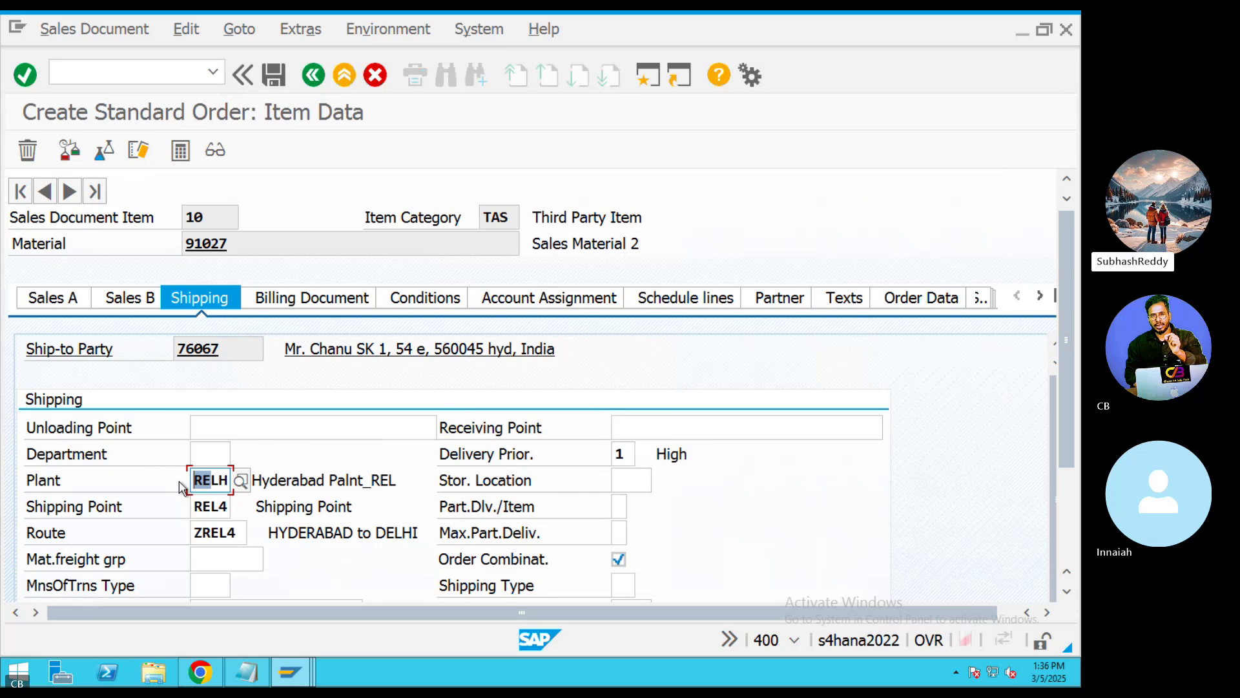
{"action": "key", "text": "ctrl+Left"}
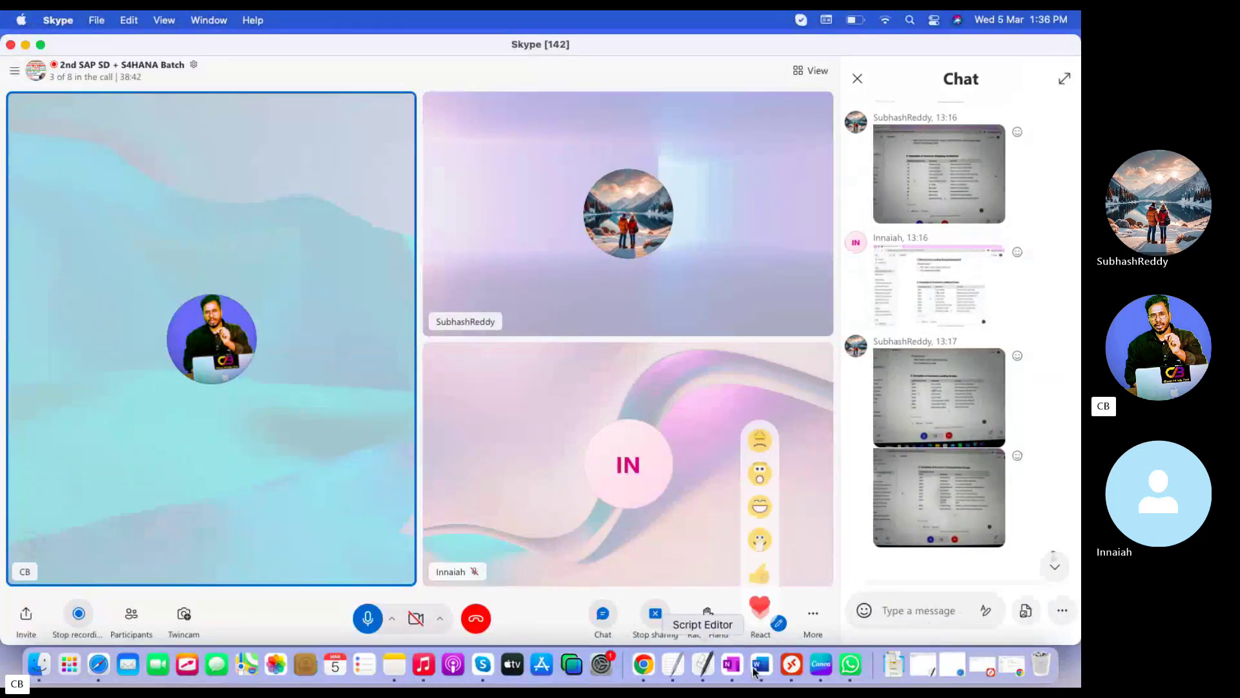
{"action": "left_click", "coordinate": [782, 673]}
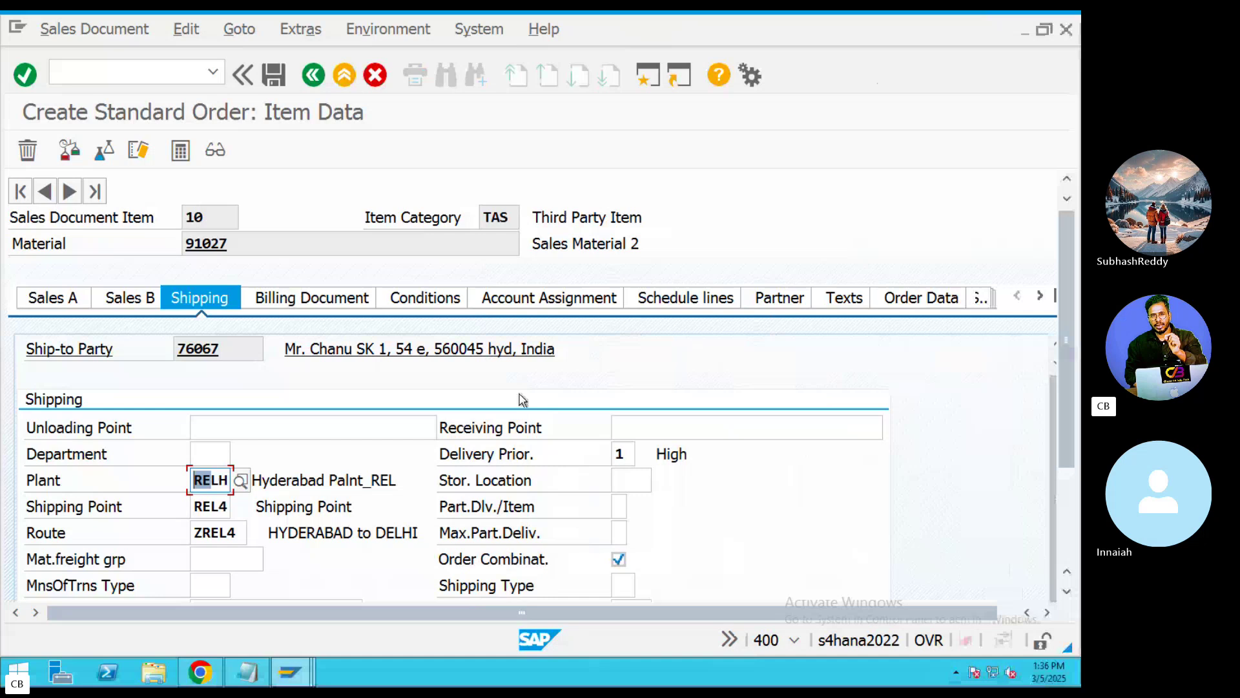
Leave the sales order without saving and close the other Create Standard Order and Display Material 91027 sessions
{"action": "left_click", "coordinate": [344, 75]}
{"action": "left_click", "coordinate": [397, 442]}
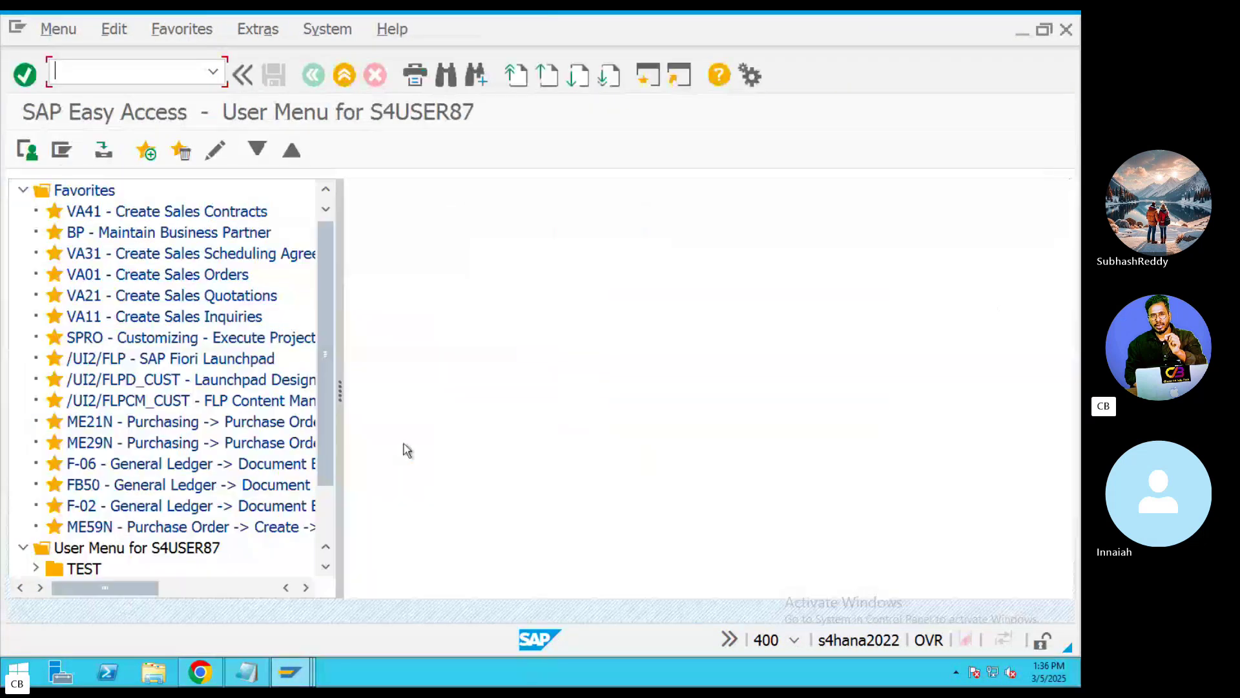
{"action": "left_click", "coordinate": [288, 666]}
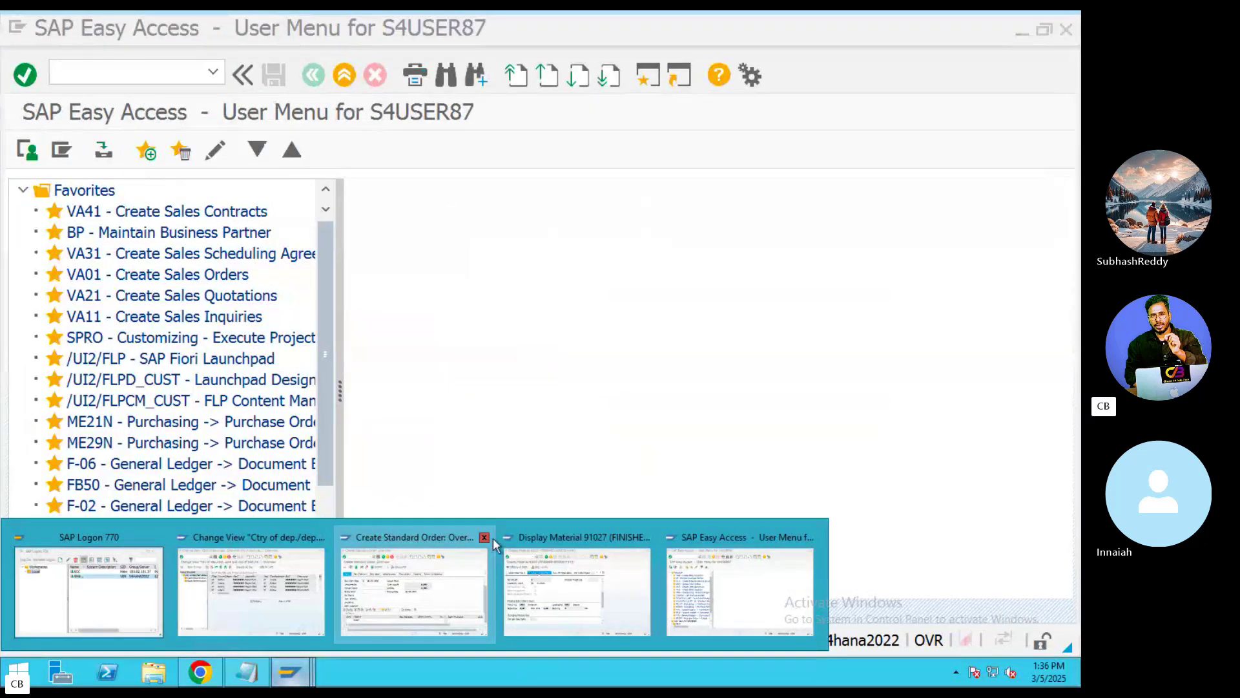
{"action": "left_click", "coordinate": [484, 537]}
{"action": "left_click", "coordinate": [484, 537]}
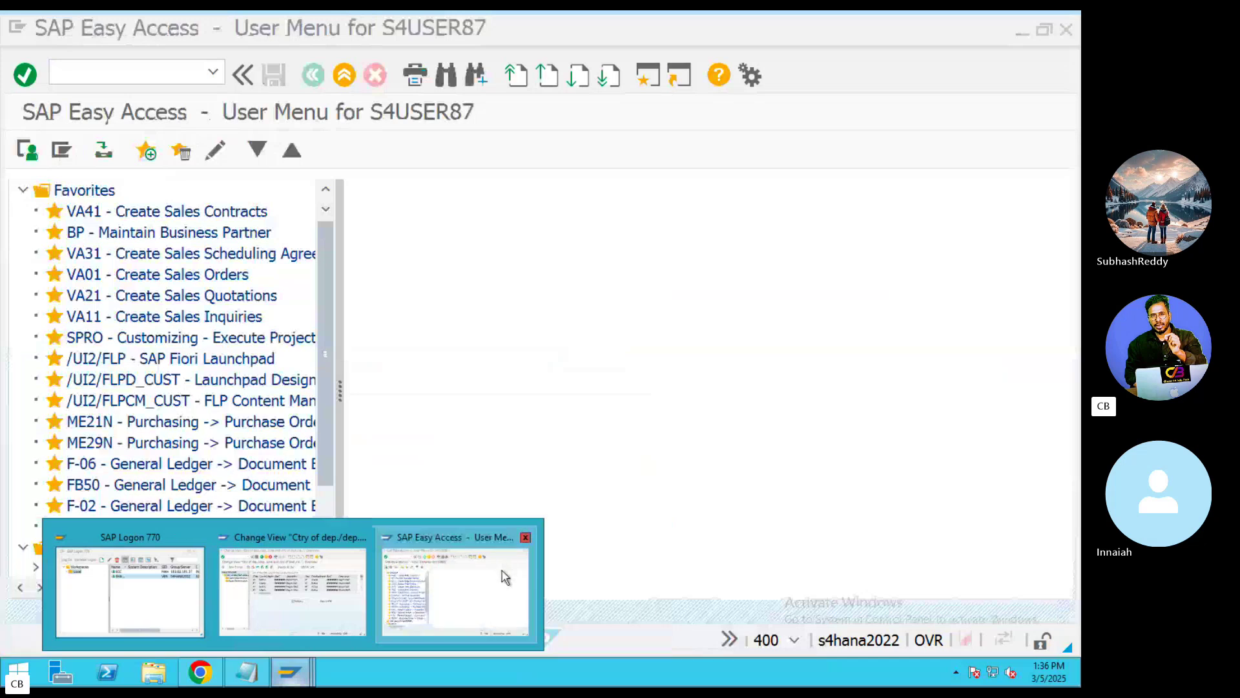
Open the SPRO implementation guide and expand Logistics Execution, Shipping, Basic Shipping Functions down to Routes
{"action": "left_click", "coordinate": [502, 571]}
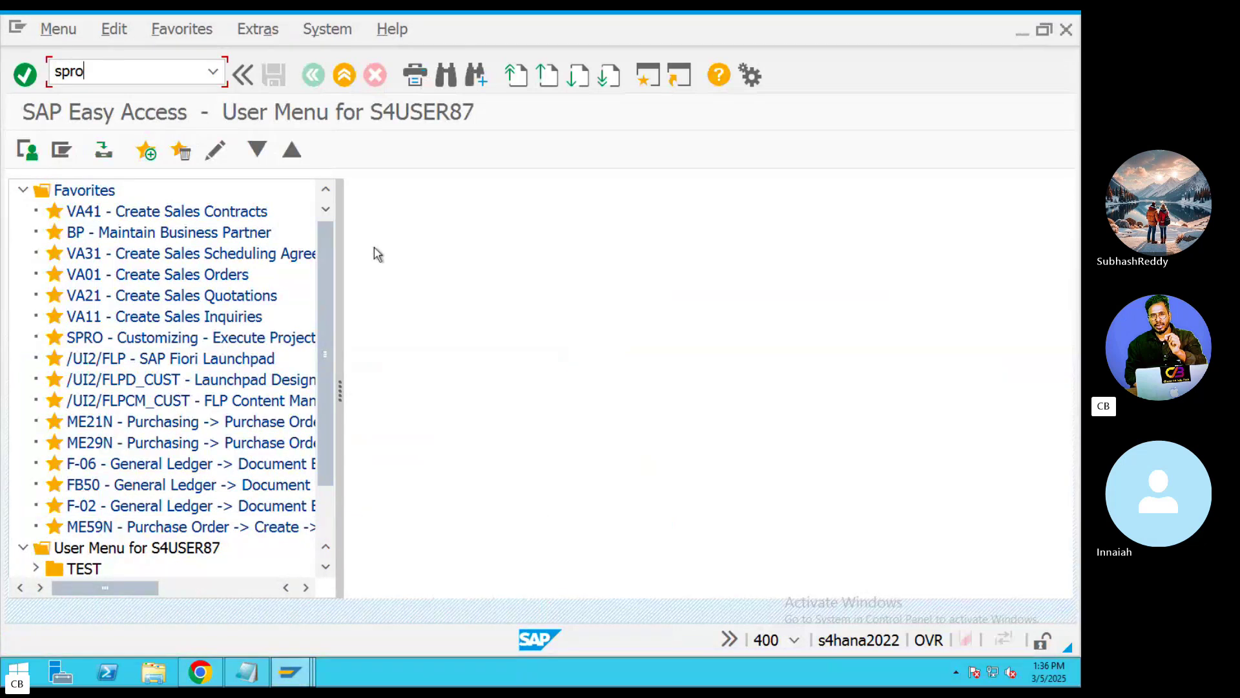
{"action": "key", "text": "Return"}
{"action": "left_click", "coordinate": [126, 159]}
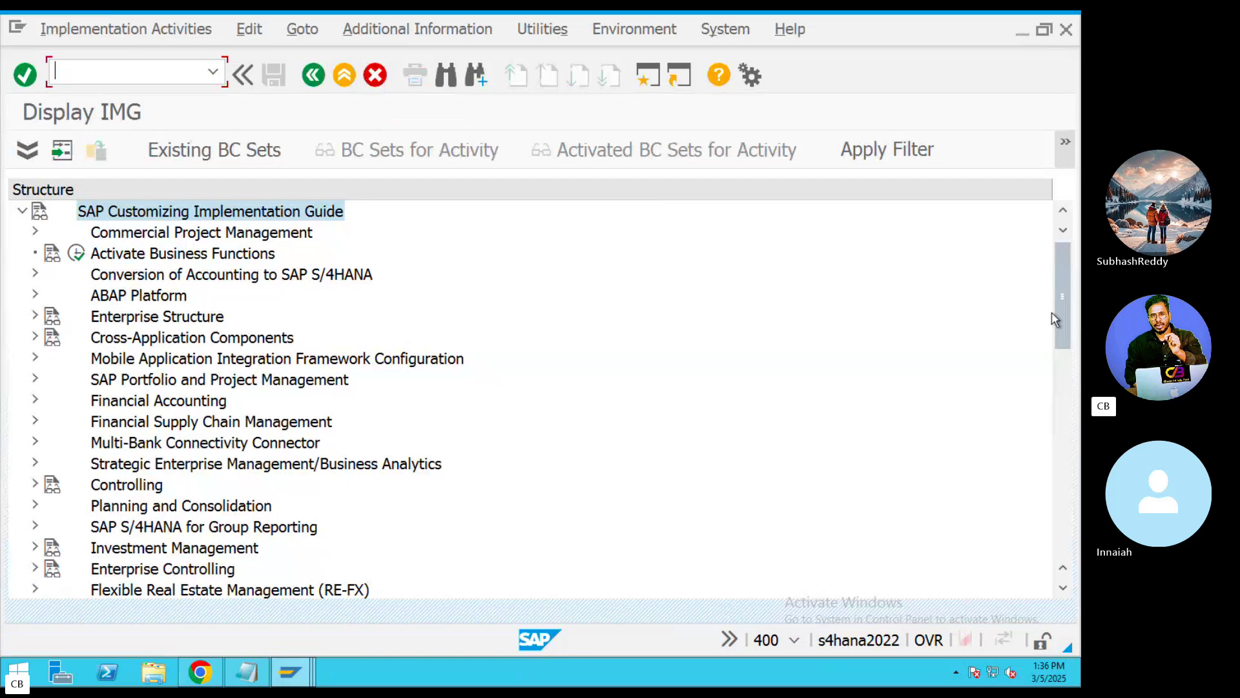
{"action": "left_click_drag", "start_coordinate": [1057, 318], "coordinate": [1068, 390]}
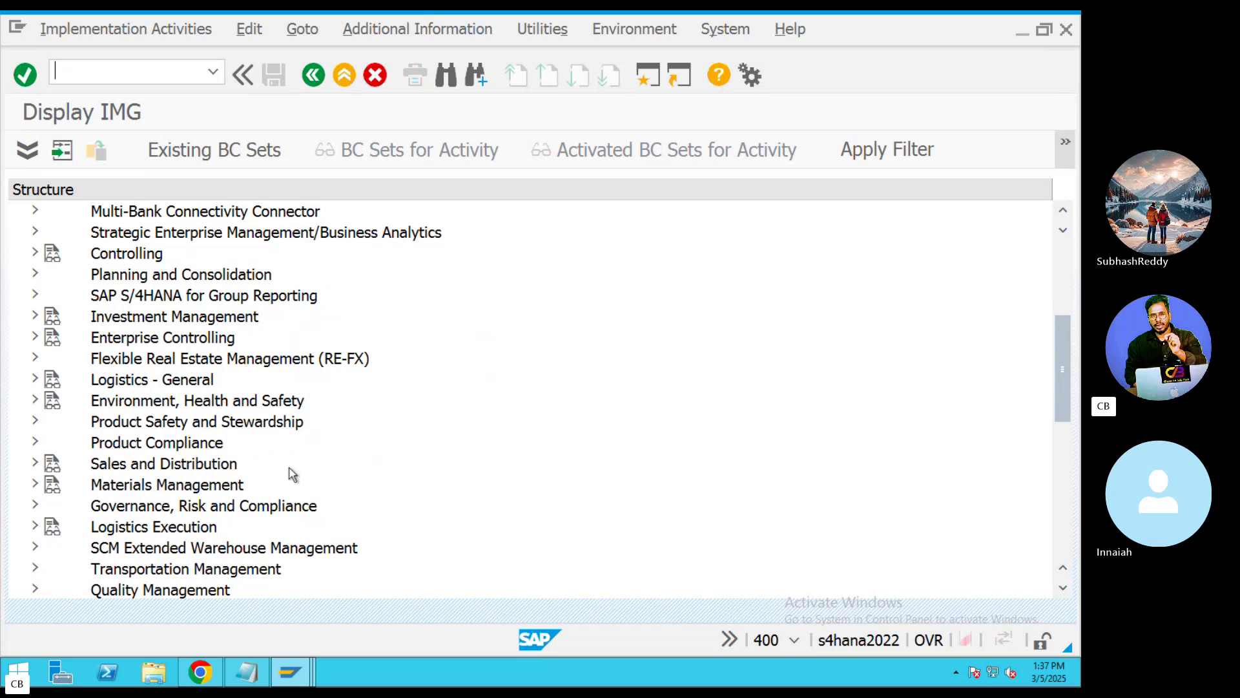
{"action": "left_click", "coordinate": [35, 527]}
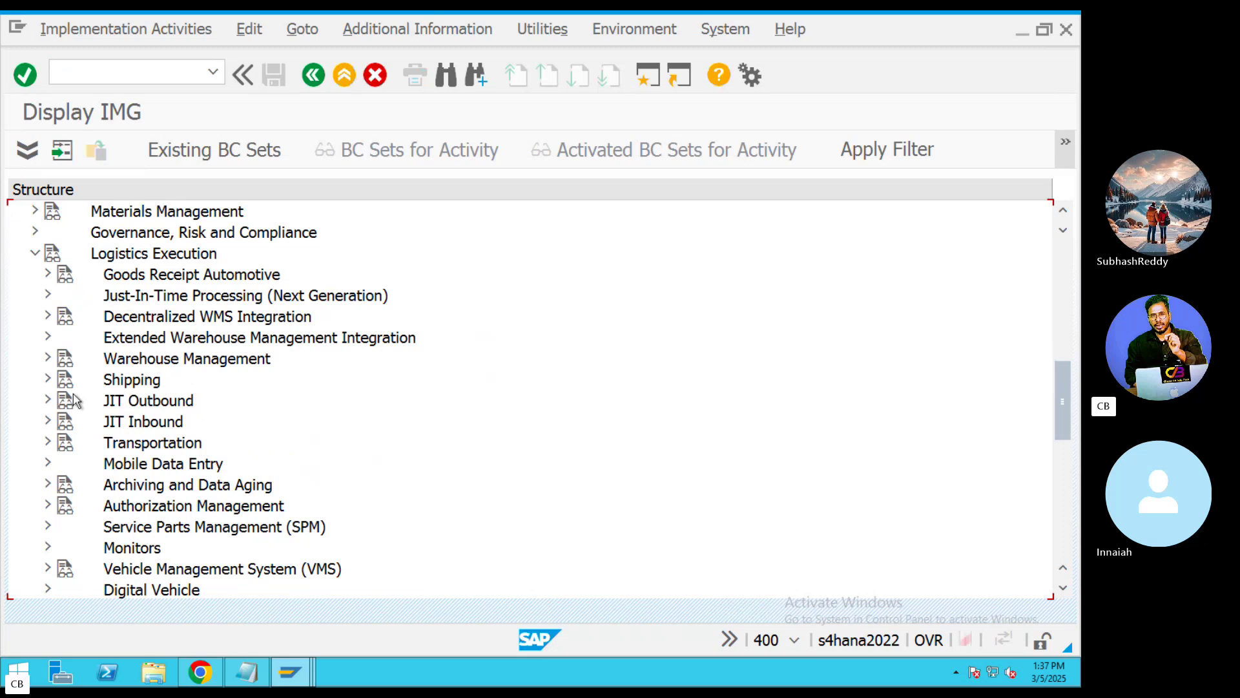
{"action": "left_click", "coordinate": [48, 379]}
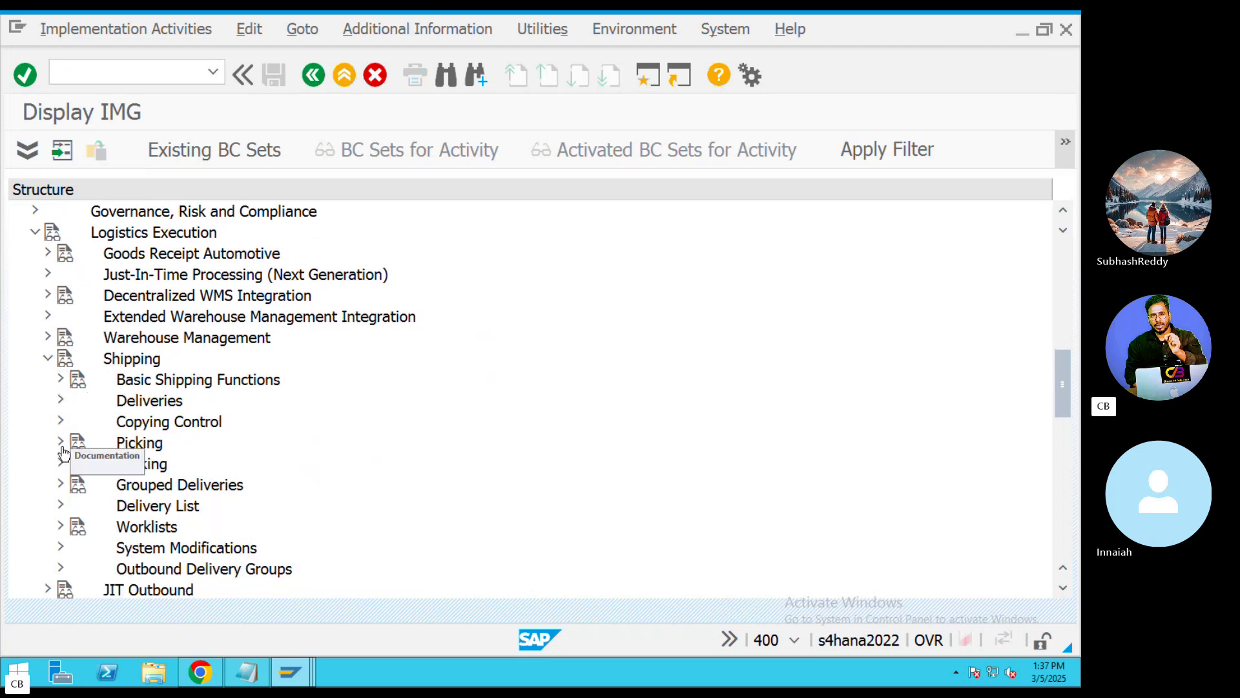
{"action": "left_click", "coordinate": [58, 382]}
{"action": "left_click", "coordinate": [74, 359]}
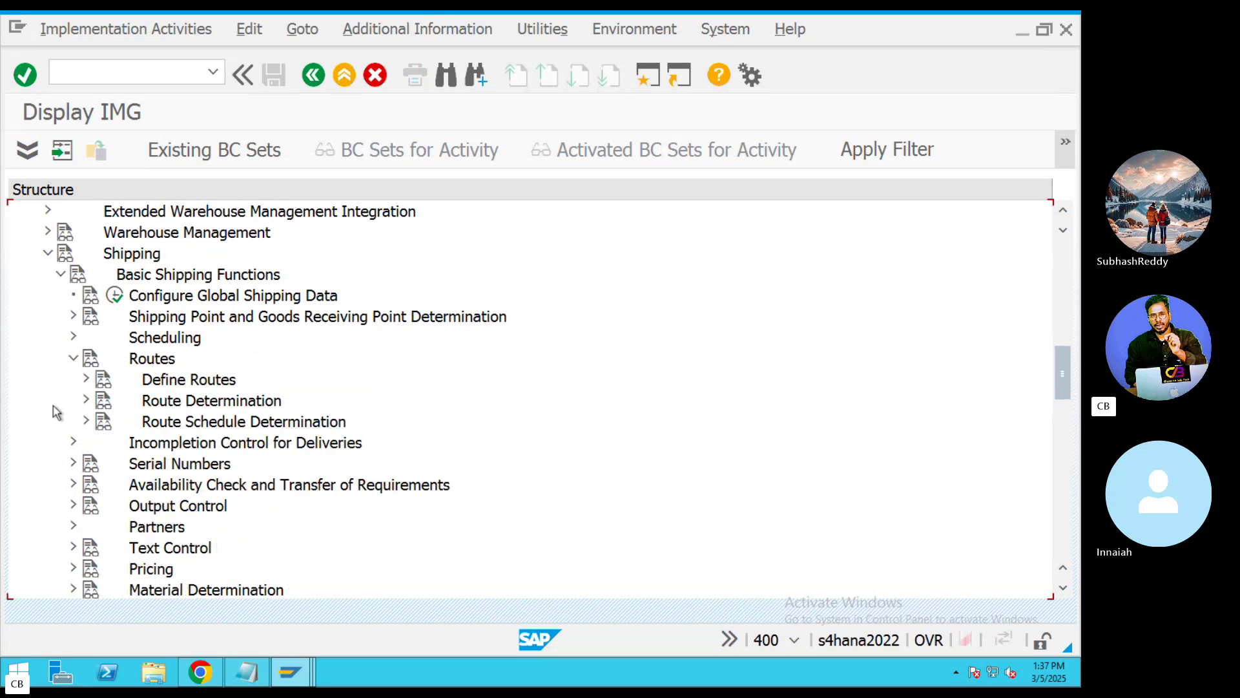
Open Define Modes of Transport under Define Routes and review the modes with their assigned shipping type categories
{"action": "left_click", "coordinate": [191, 382]}
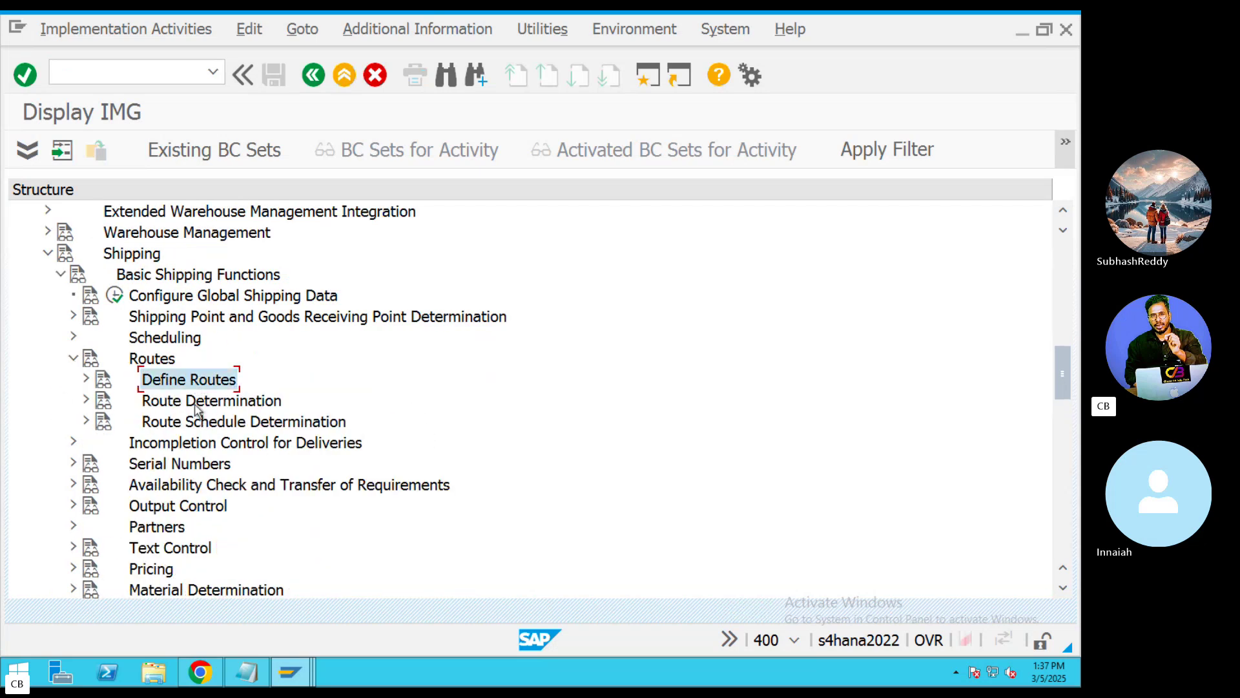
{"action": "left_click", "coordinate": [86, 379]}
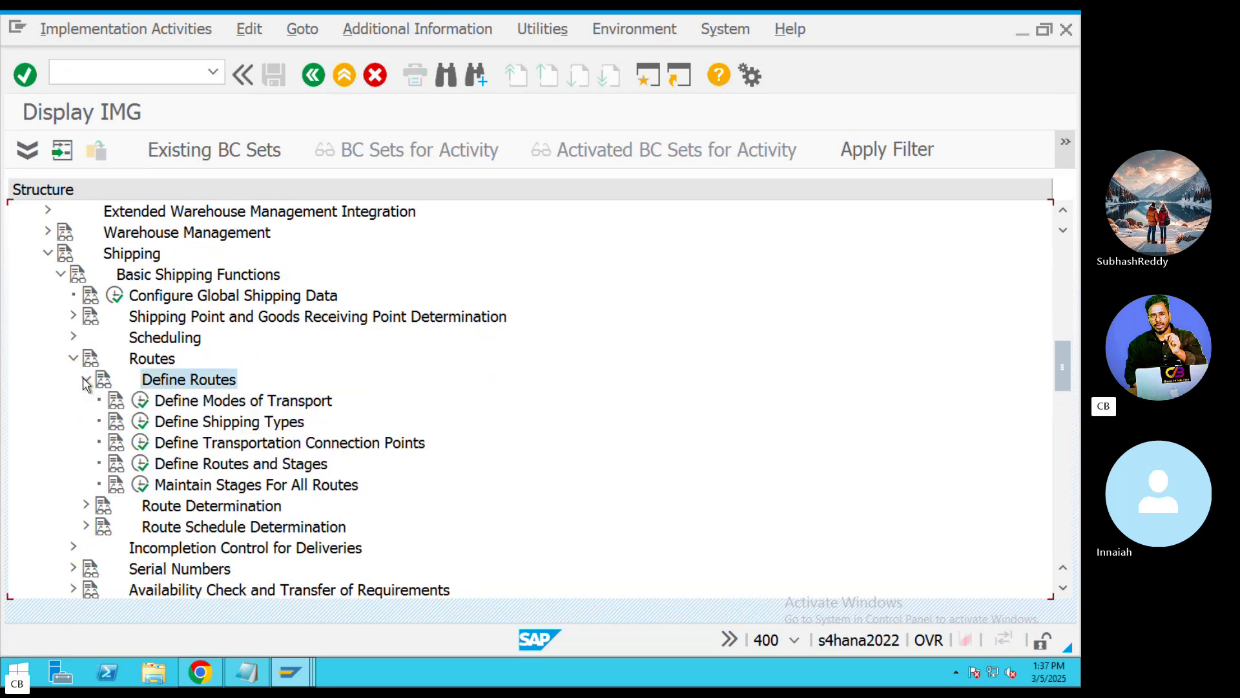
{"action": "left_click", "coordinate": [234, 404]}
{"action": "left_click", "coordinate": [140, 401]}
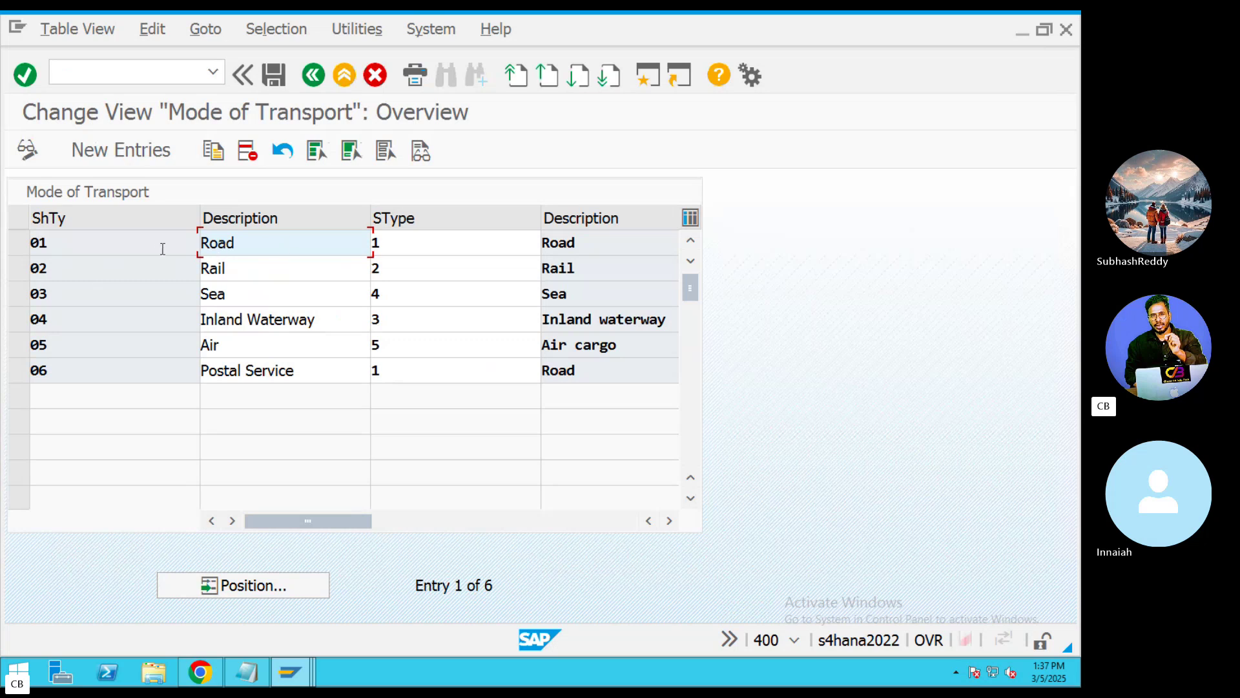
{"action": "left_click_drag", "start_coordinate": [200, 245], "coordinate": [238, 243]}
{"action": "left_click_drag", "start_coordinate": [543, 268], "coordinate": [543, 295]}
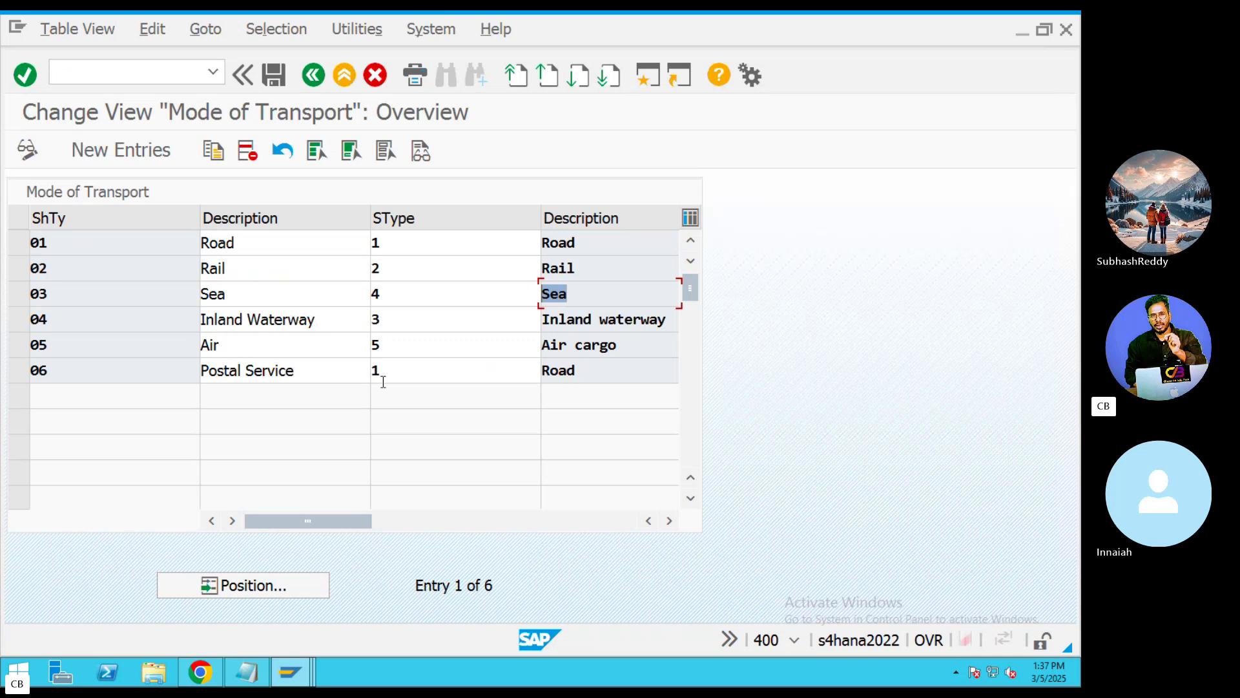
View the blank entry fields for a new mode of transport and return to the implementation guide without adding one
{"action": "left_click", "coordinate": [106, 156]}
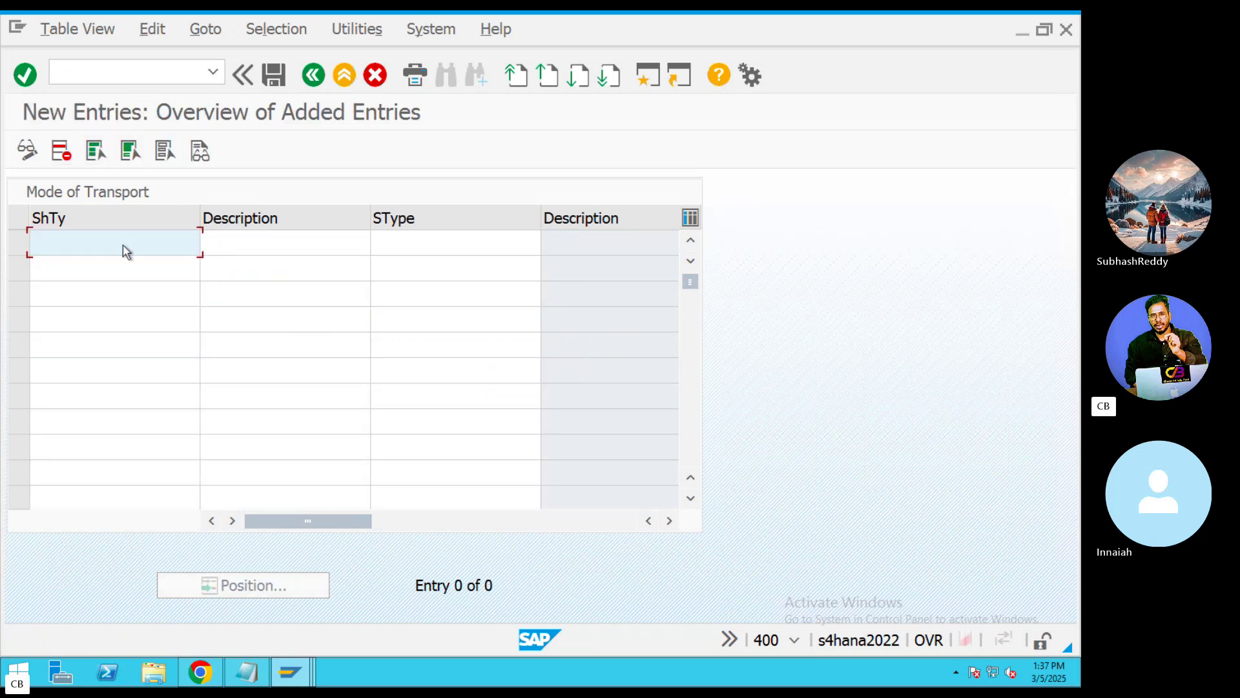
{"action": "left_click", "coordinate": [76, 258]}
{"action": "left_click", "coordinate": [452, 243]}
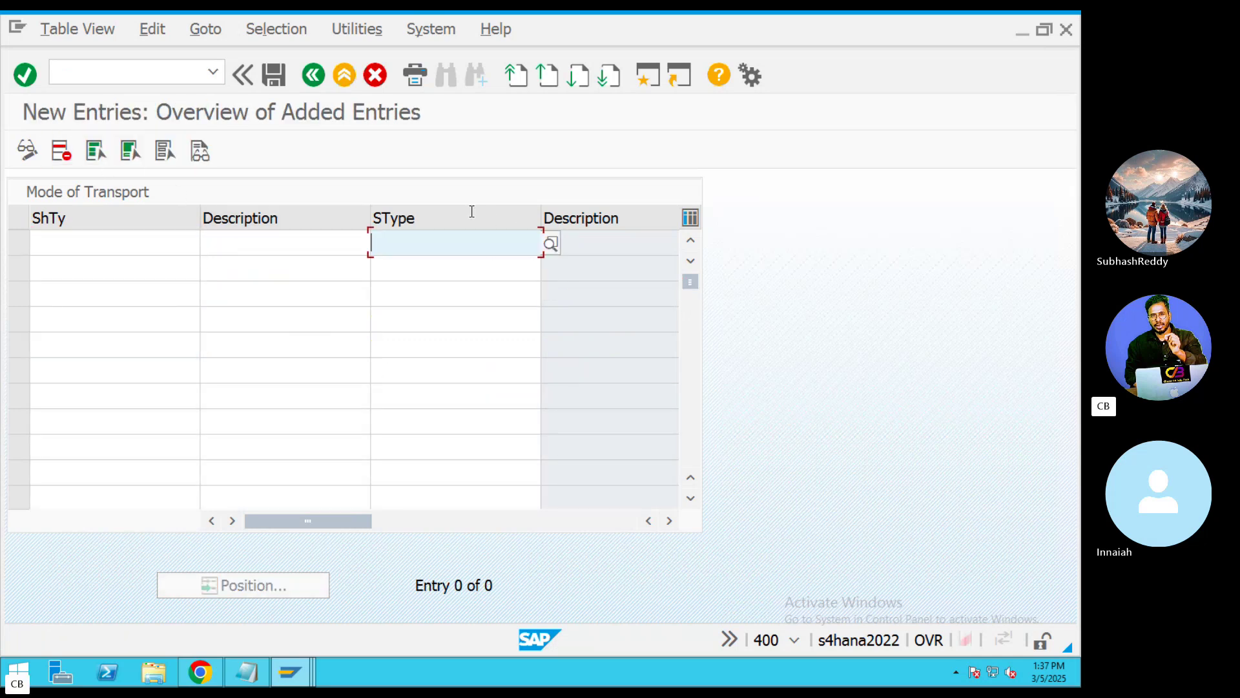
{"action": "left_click", "coordinate": [313, 75]}
{"action": "left_click", "coordinate": [313, 75]}
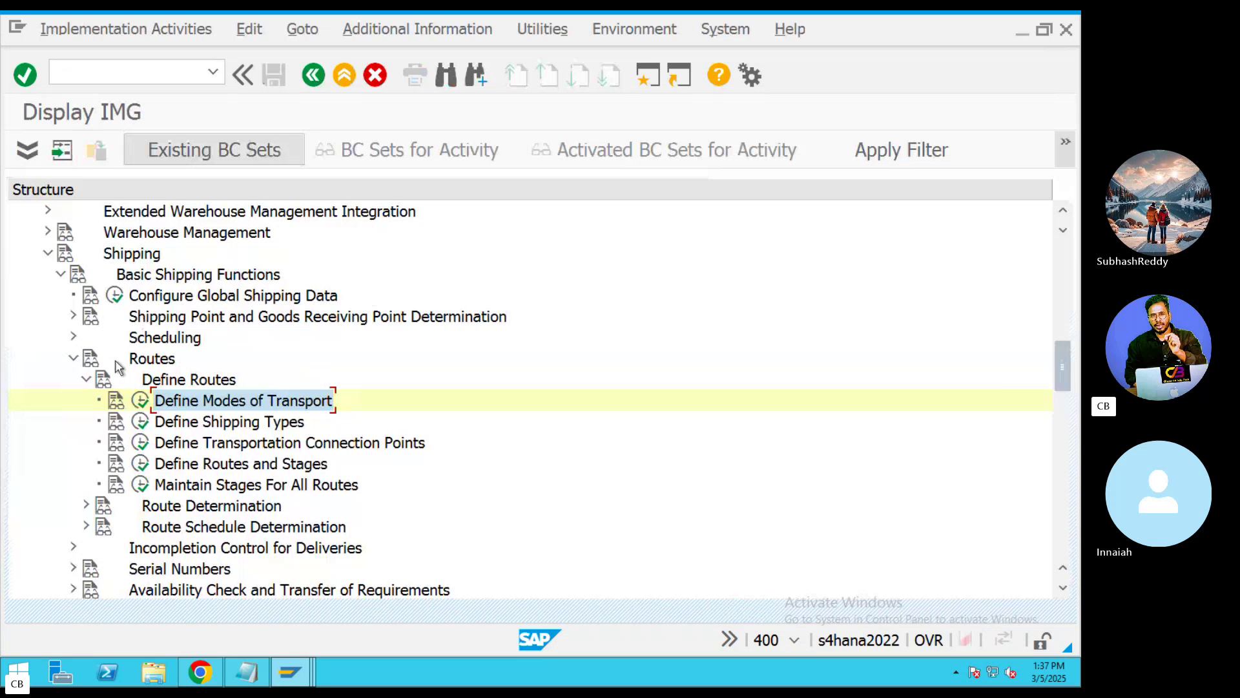
Open Define Shipping Types and compare the Truck, Mail, Sea and Goods Bus types with their assigned modes of transport
{"action": "left_click", "coordinate": [131, 420]}
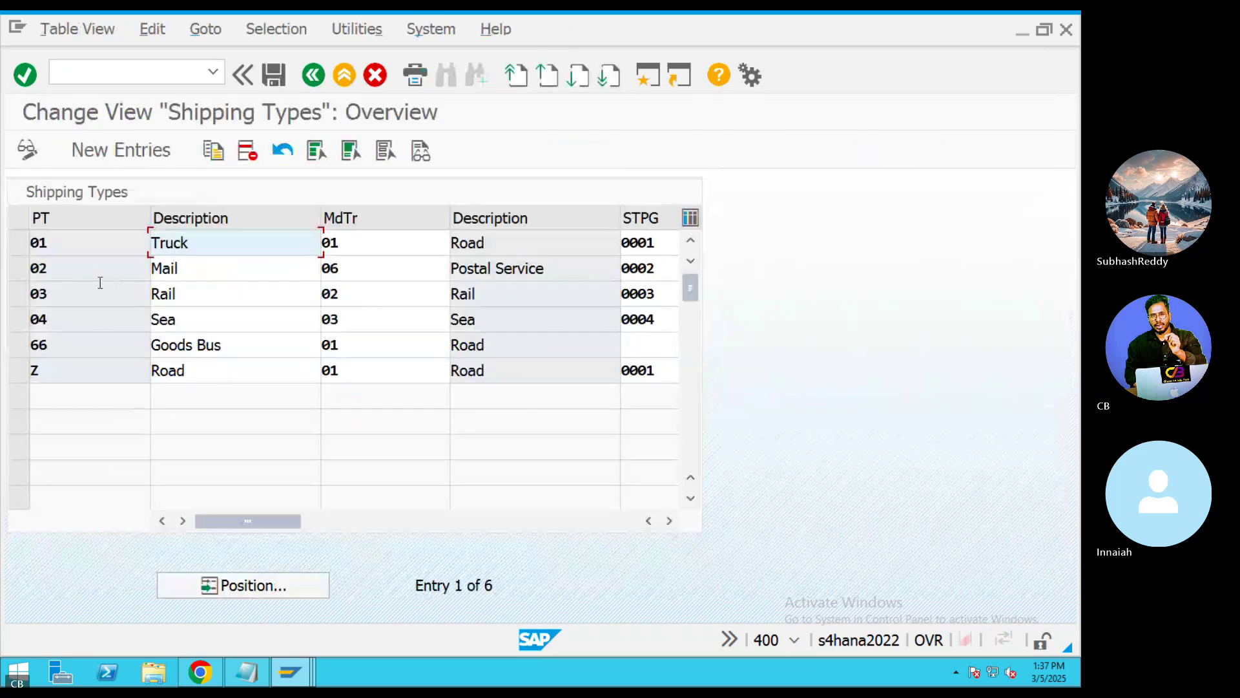
{"action": "left_click_drag", "start_coordinate": [367, 241], "coordinate": [316, 242]}
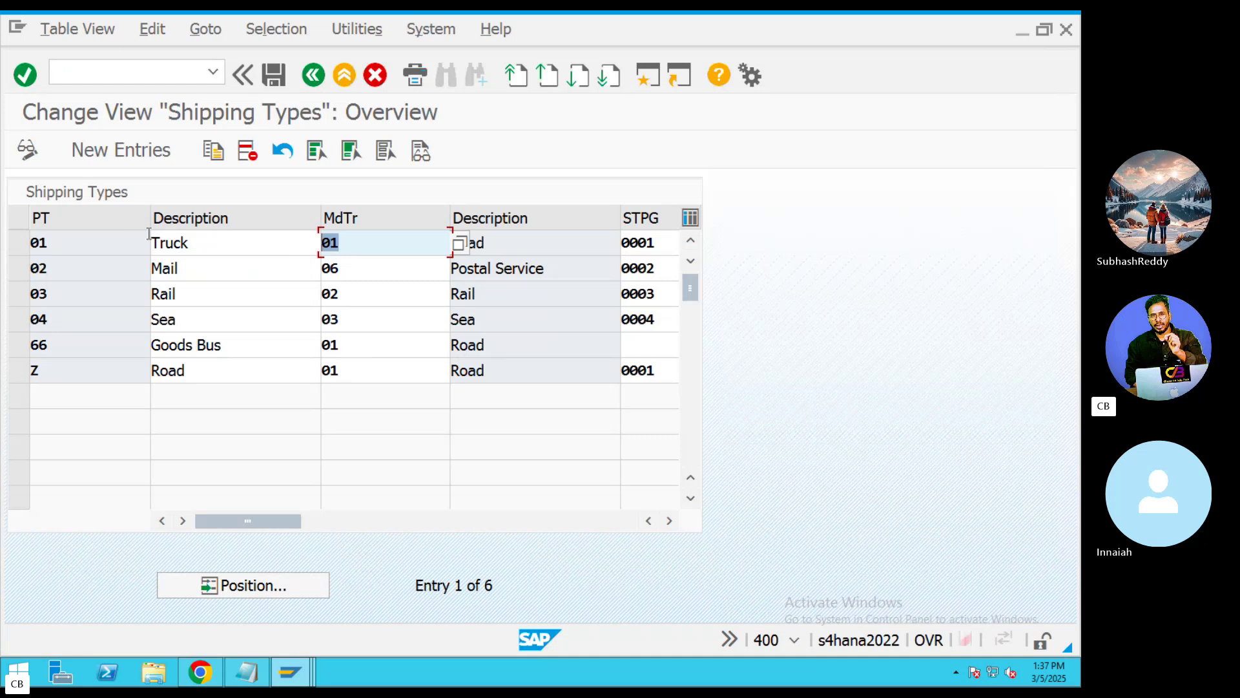
{"action": "left_click_drag", "start_coordinate": [495, 246], "coordinate": [452, 242]}
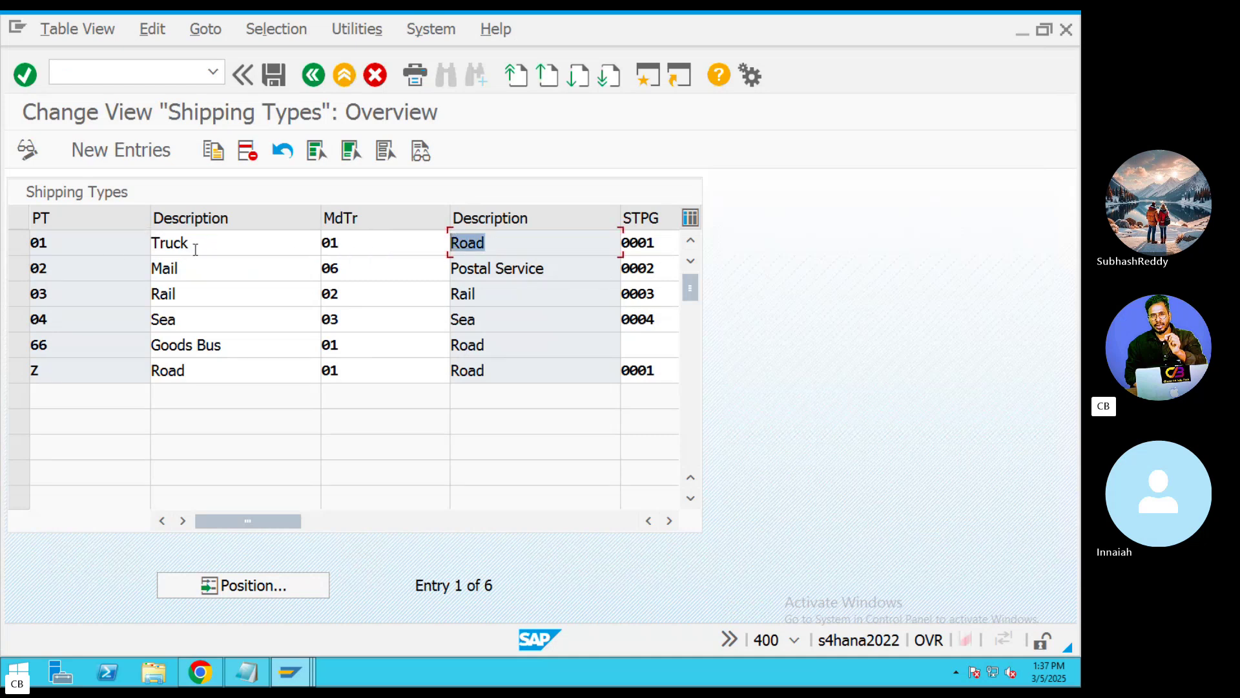
{"action": "left_click_drag", "start_coordinate": [195, 250], "coordinate": [153, 243]}
{"action": "left_click_drag", "start_coordinate": [532, 276], "coordinate": [458, 284]}
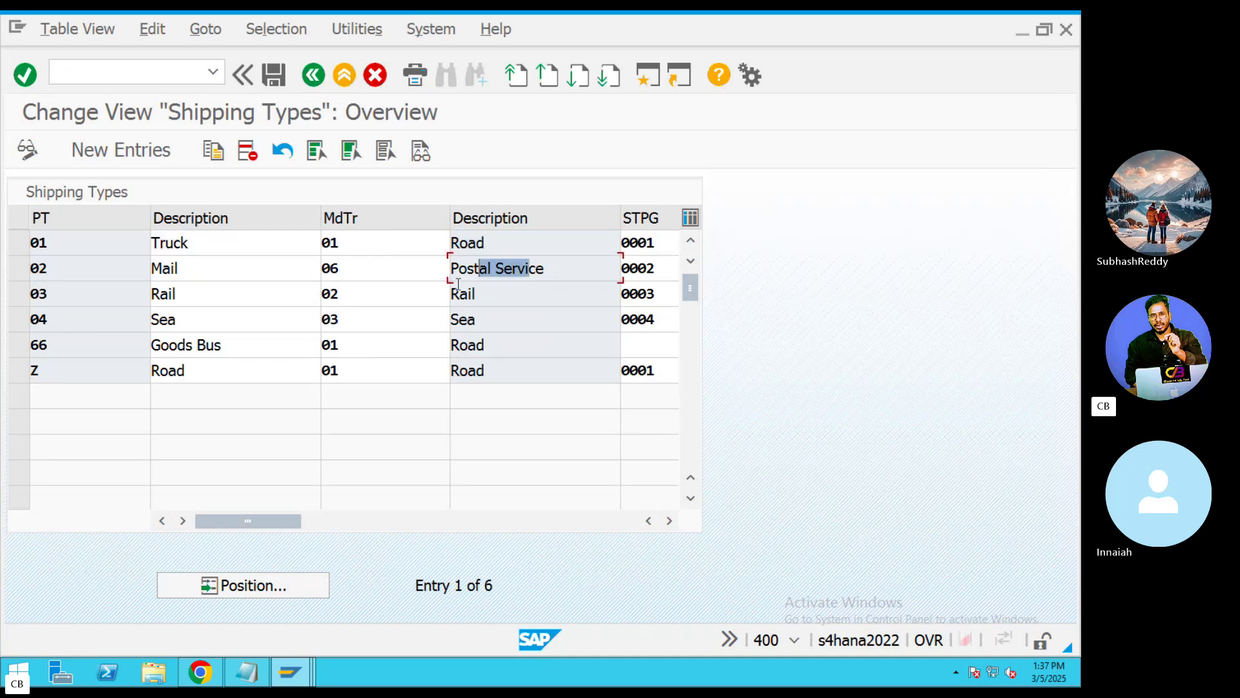
{"action": "left_click_drag", "start_coordinate": [183, 277], "coordinate": [151, 280]}
{"action": "left_click", "coordinate": [477, 311]}
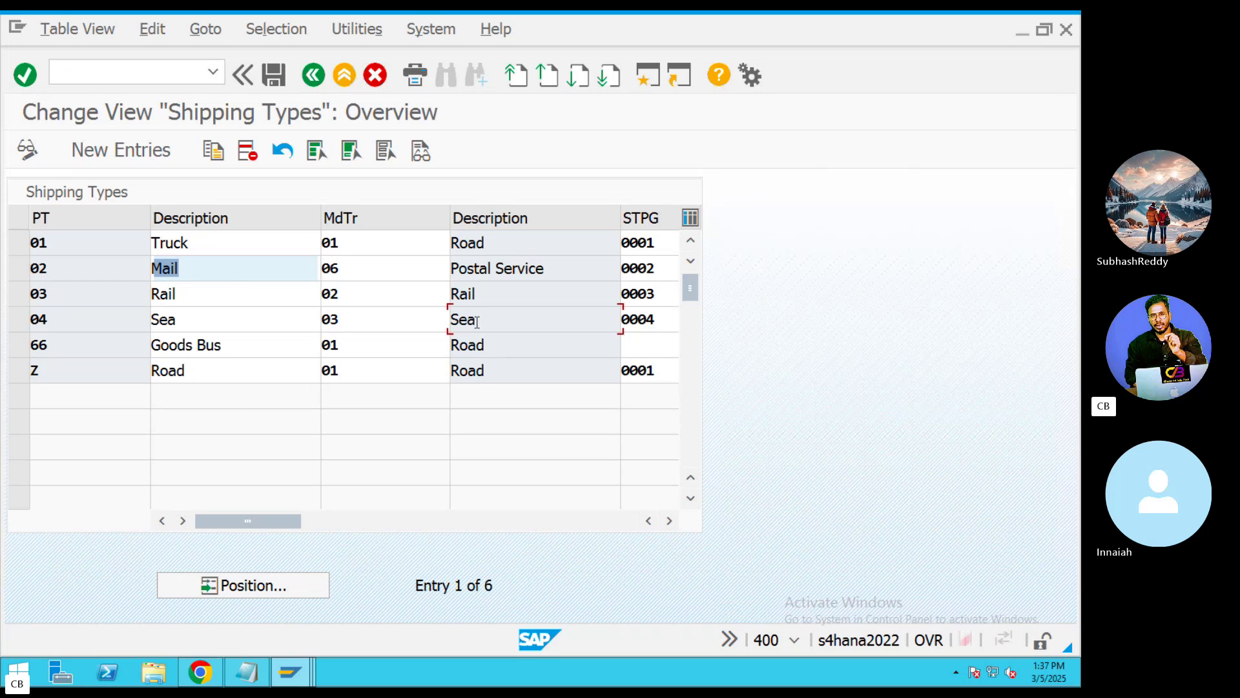
{"action": "left_click_drag", "start_coordinate": [494, 344], "coordinate": [459, 346]}
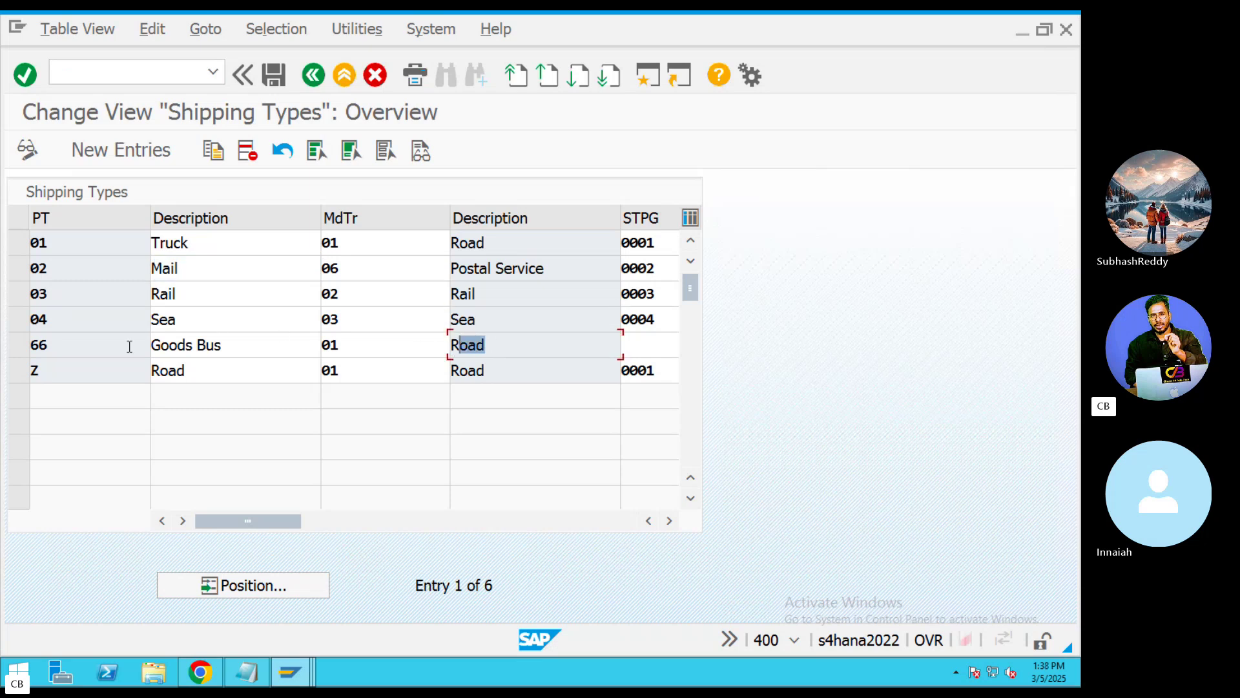
{"action": "left_click_drag", "start_coordinate": [238, 347], "coordinate": [177, 346]}
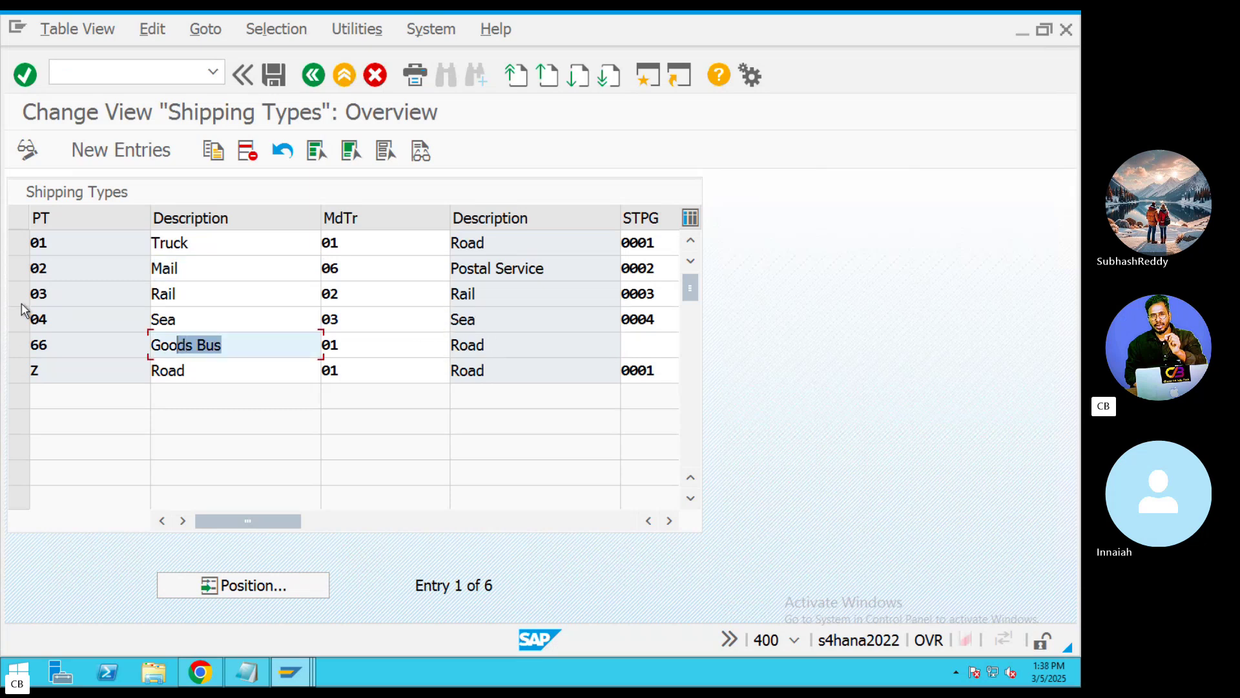
Mark shipping types 01, 02 and 66, check the key and mode of transport of type 01, and leave the overview
{"action": "left_click", "coordinate": [25, 244]}
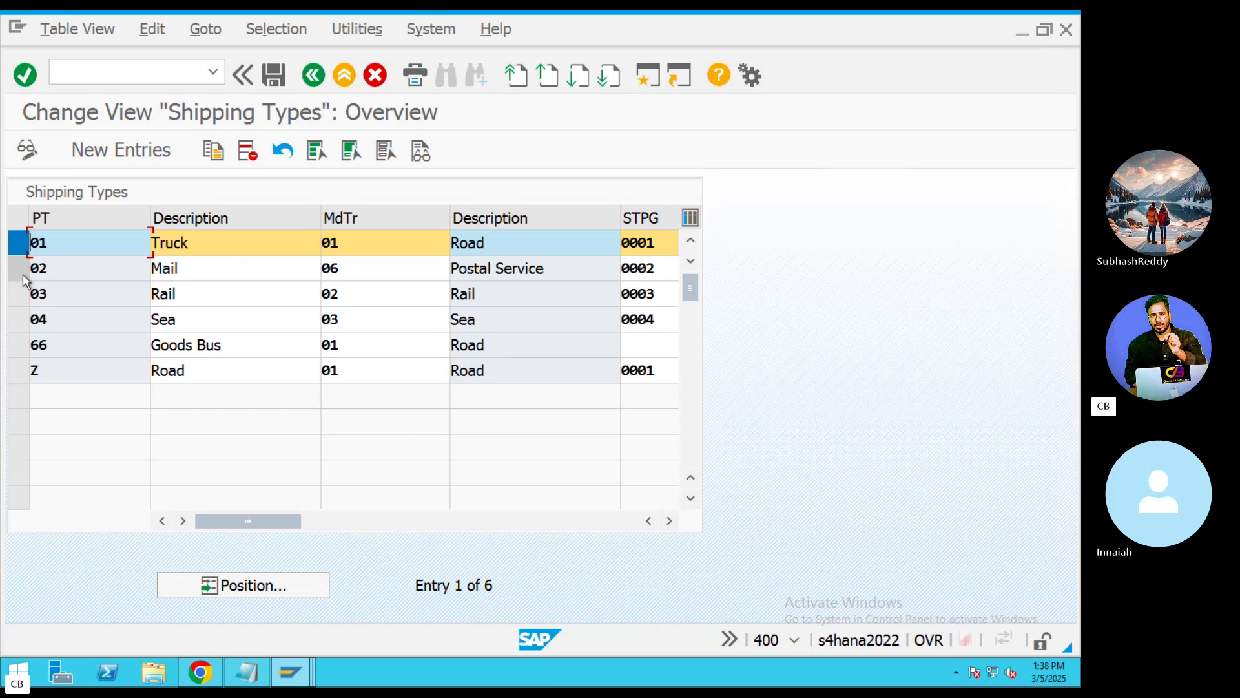
{"action": "left_click", "coordinate": [20, 275]}
{"action": "left_click", "coordinate": [19, 345]}
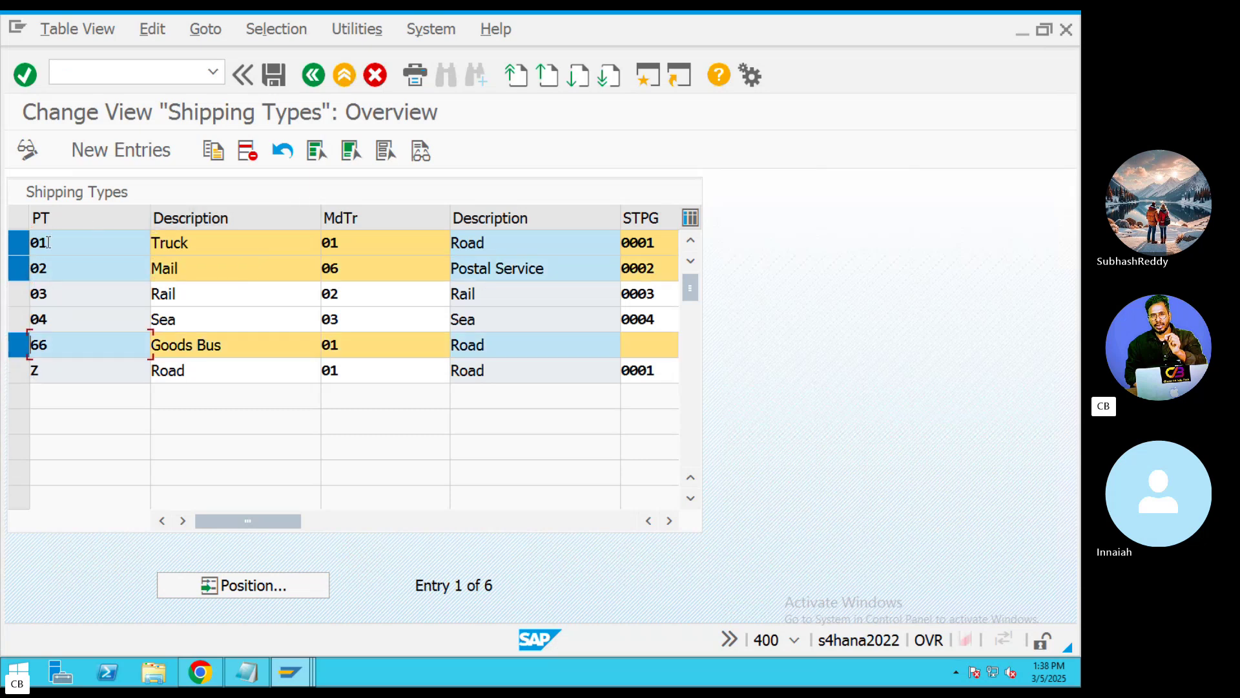
{"action": "left_click_drag", "start_coordinate": [49, 242], "coordinate": [30, 244]}
{"action": "left_click_drag", "start_coordinate": [340, 243], "coordinate": [291, 248]}
{"action": "left_click", "coordinate": [314, 75]}
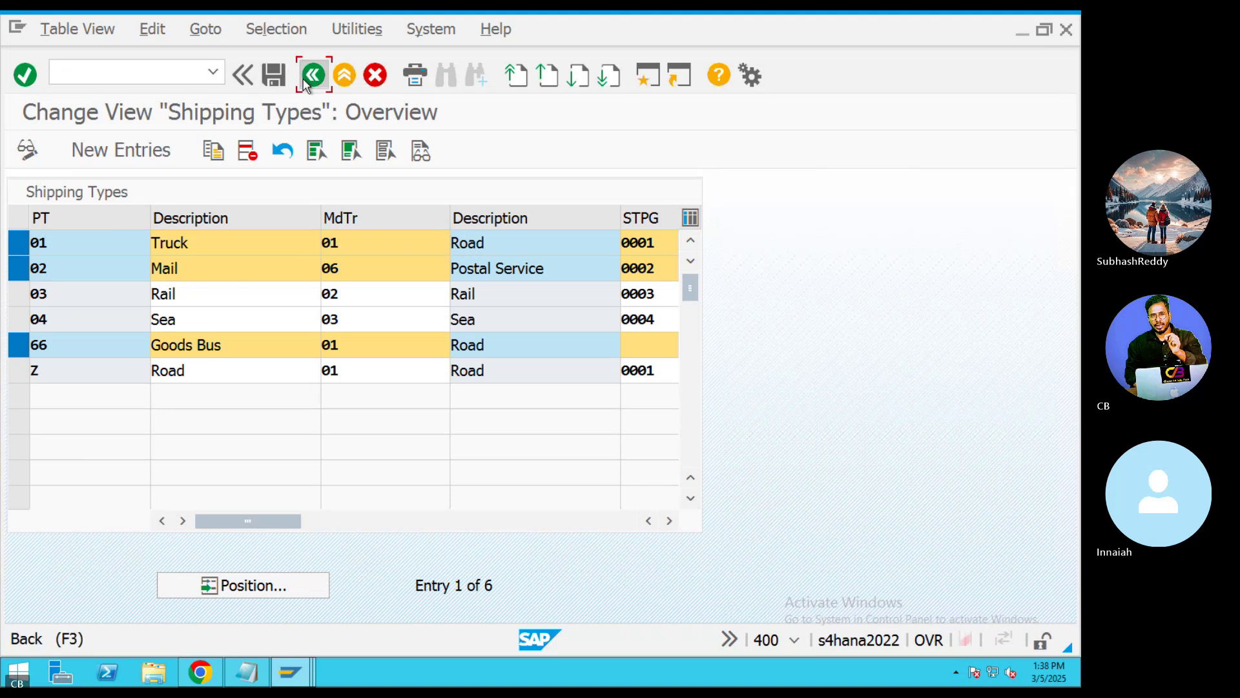
Examine the new-entry attributes for transportation connection points, such as Airport and Train station, and leave without creating one
{"action": "left_click", "coordinate": [272, 444]}
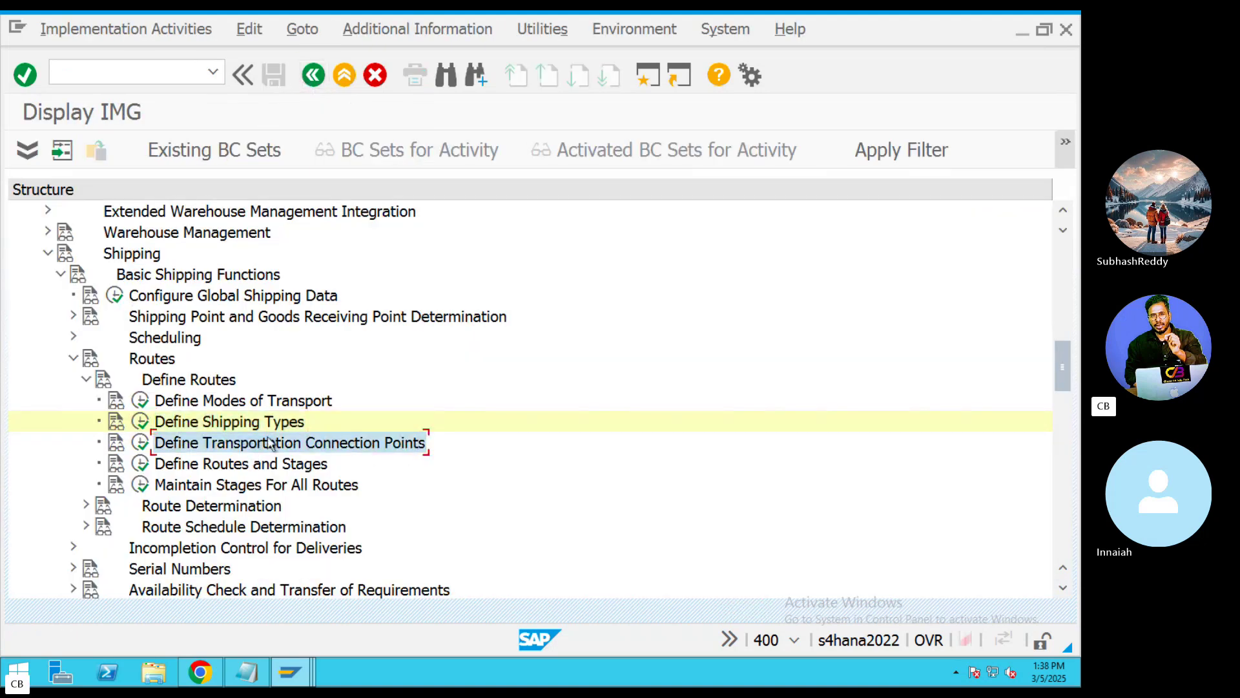
{"action": "left_click", "coordinate": [140, 444]}
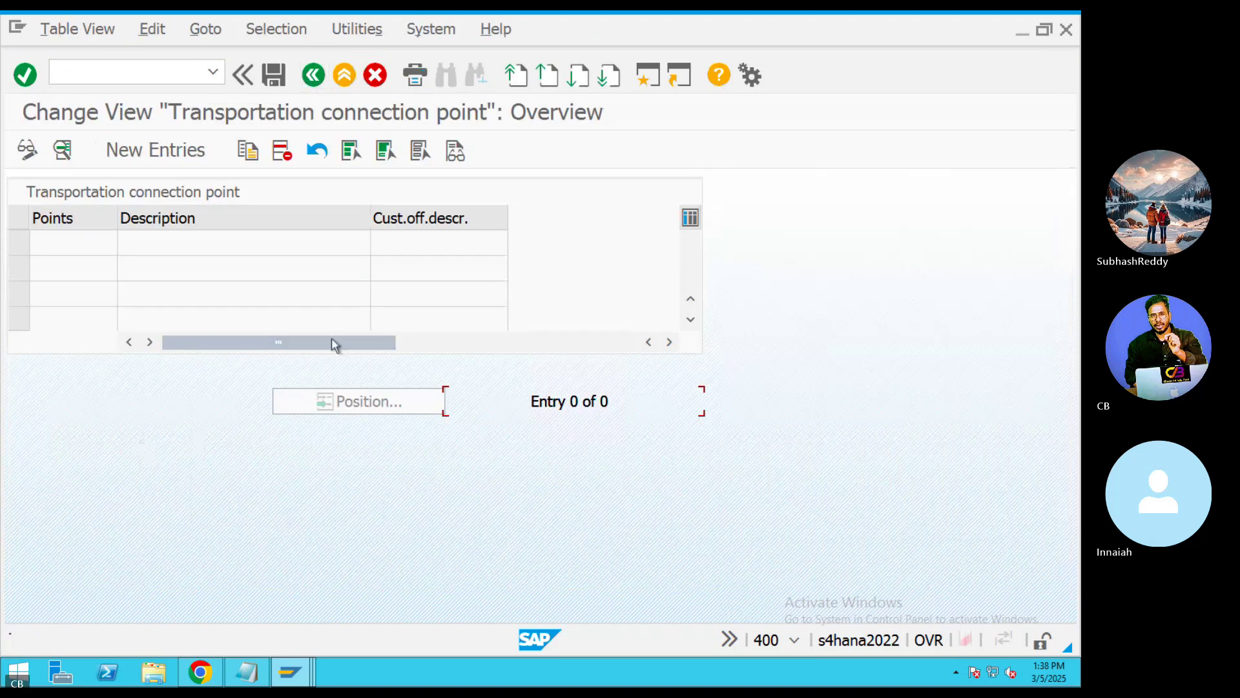
{"action": "left_click", "coordinate": [142, 159]}
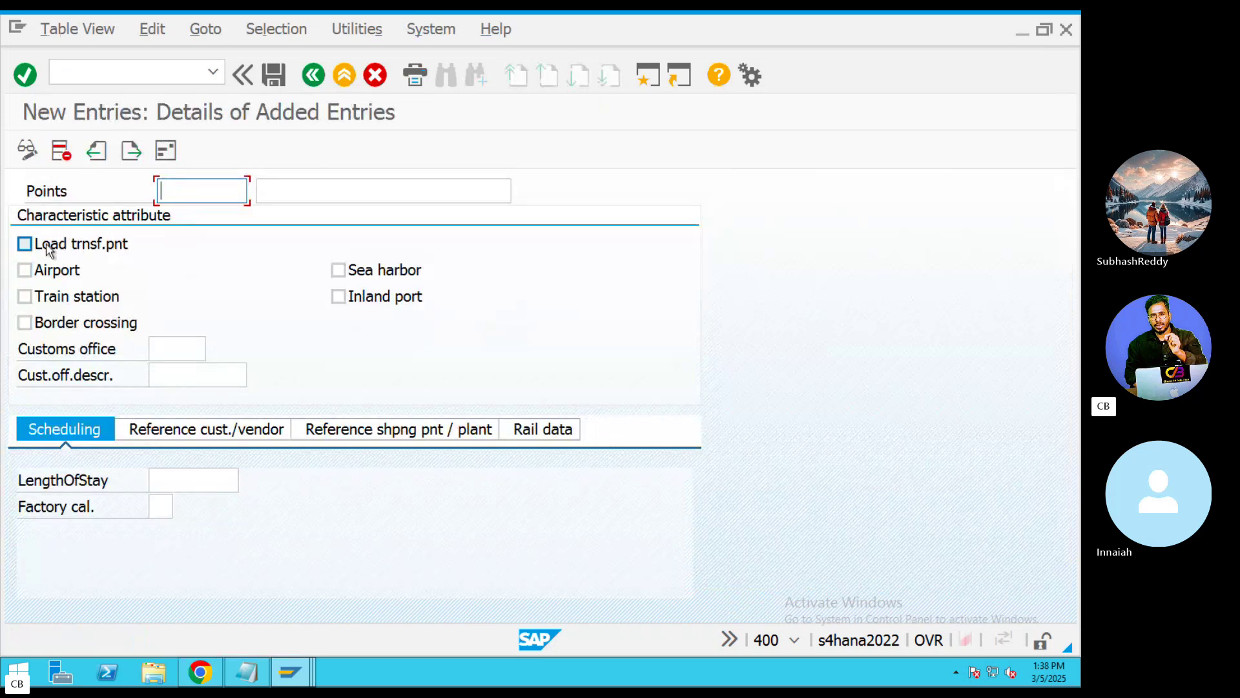
{"action": "left_click", "coordinate": [25, 271]}
{"action": "left_click", "coordinate": [24, 271]}
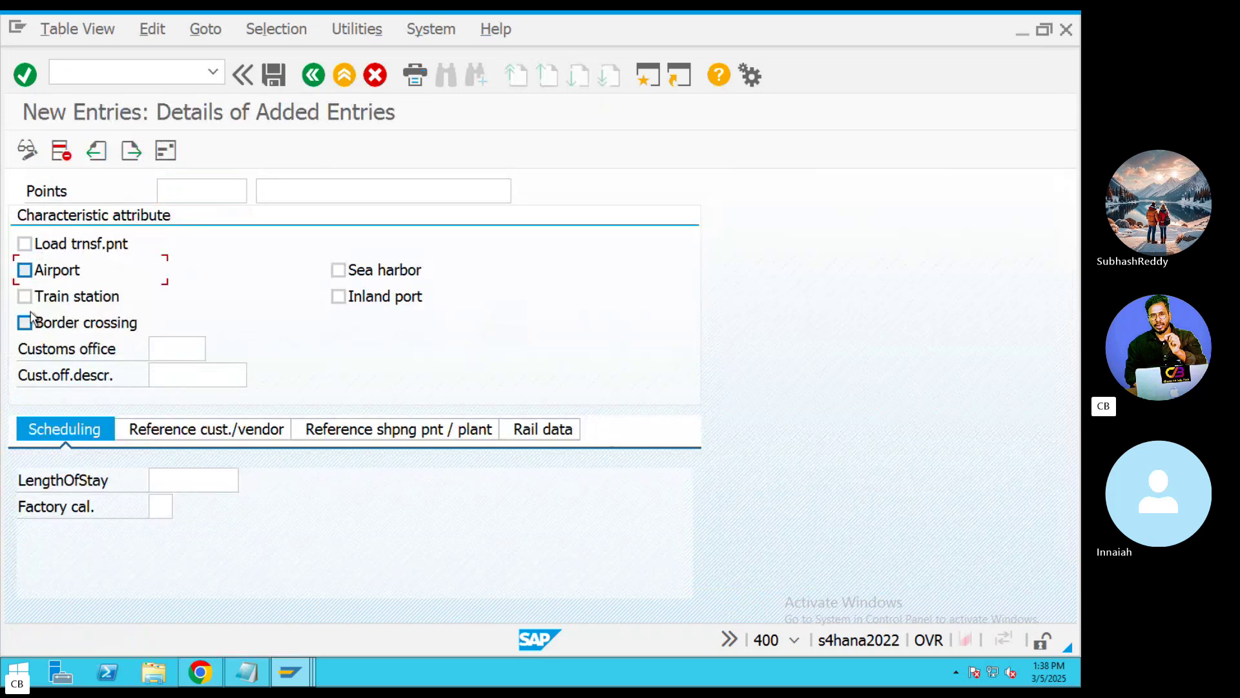
{"action": "left_click", "coordinate": [25, 297]}
{"action": "left_click", "coordinate": [28, 299]}
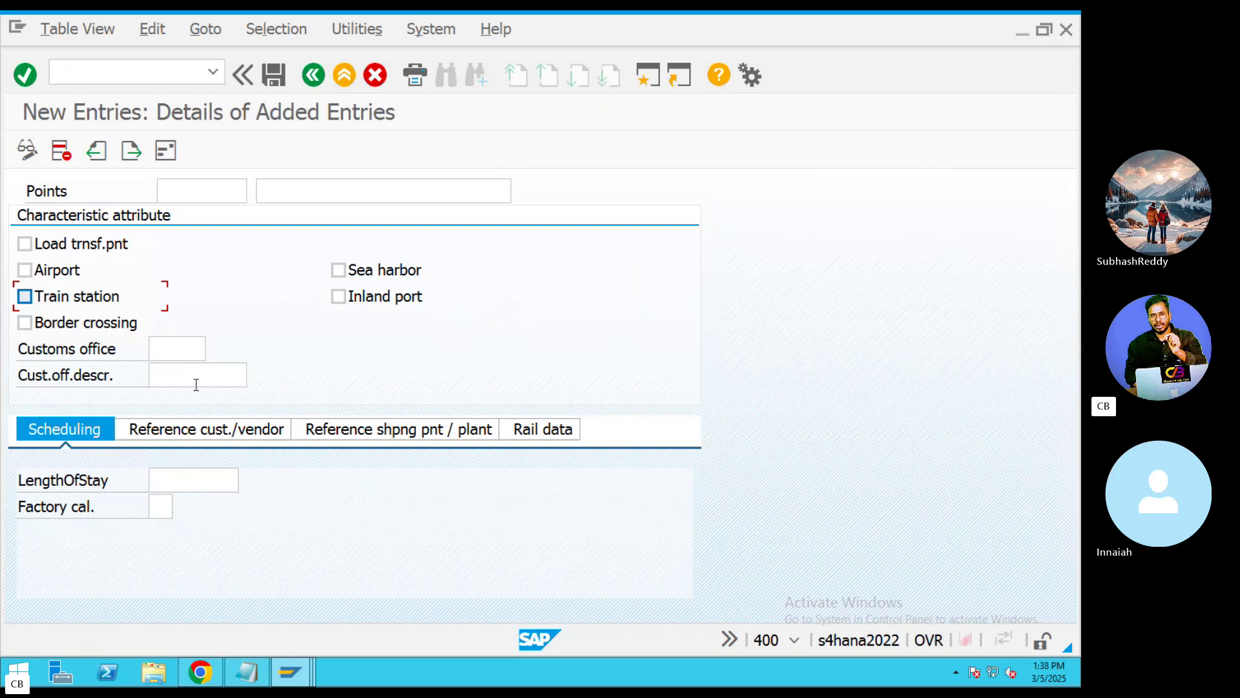
{"action": "left_click", "coordinate": [313, 76]}
{"action": "left_click", "coordinate": [314, 76]}
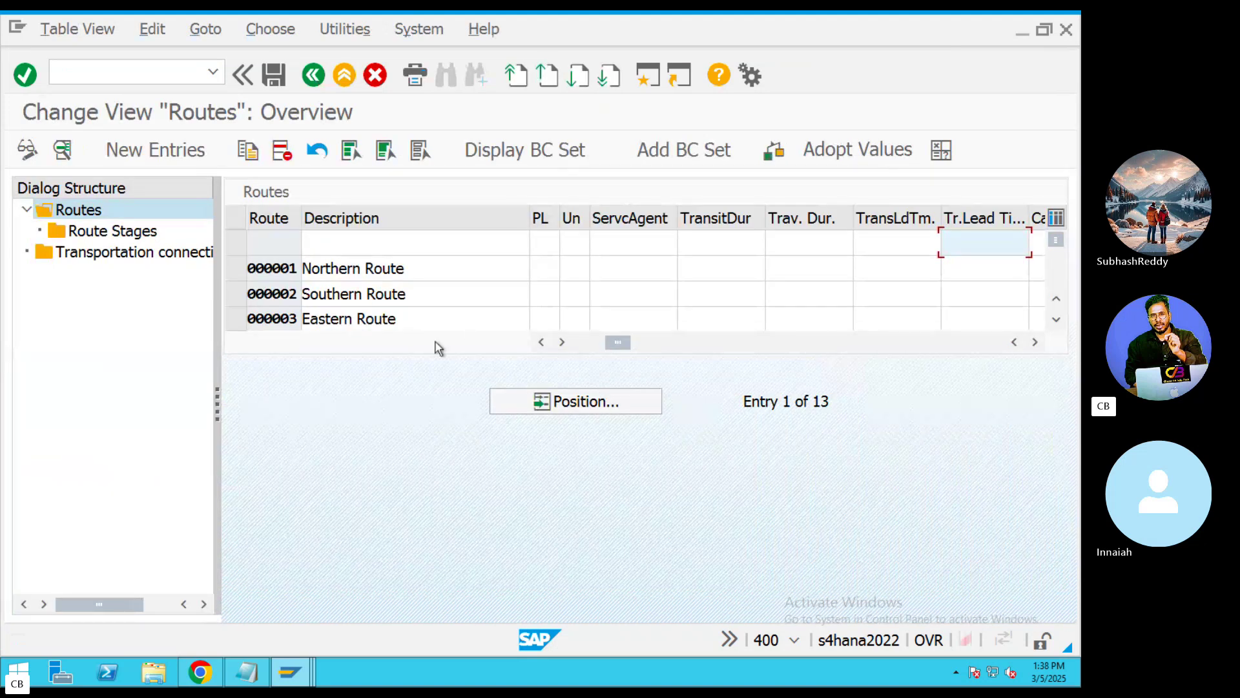
Open the details of route 000001 Northern Route in Define Routes and Stages and examine its processing and scheduling fields
{"action": "double_click", "coordinate": [283, 273]}
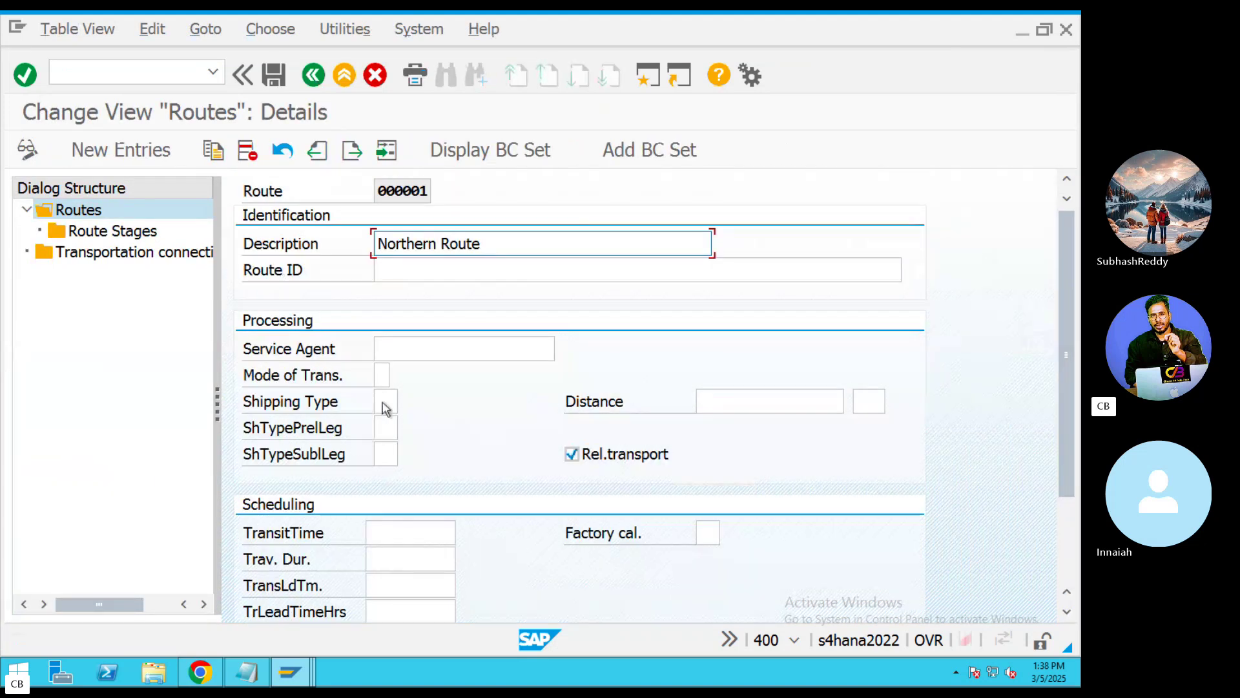
{"action": "left_click", "coordinate": [383, 411]}
{"action": "left_click", "coordinate": [381, 432]}
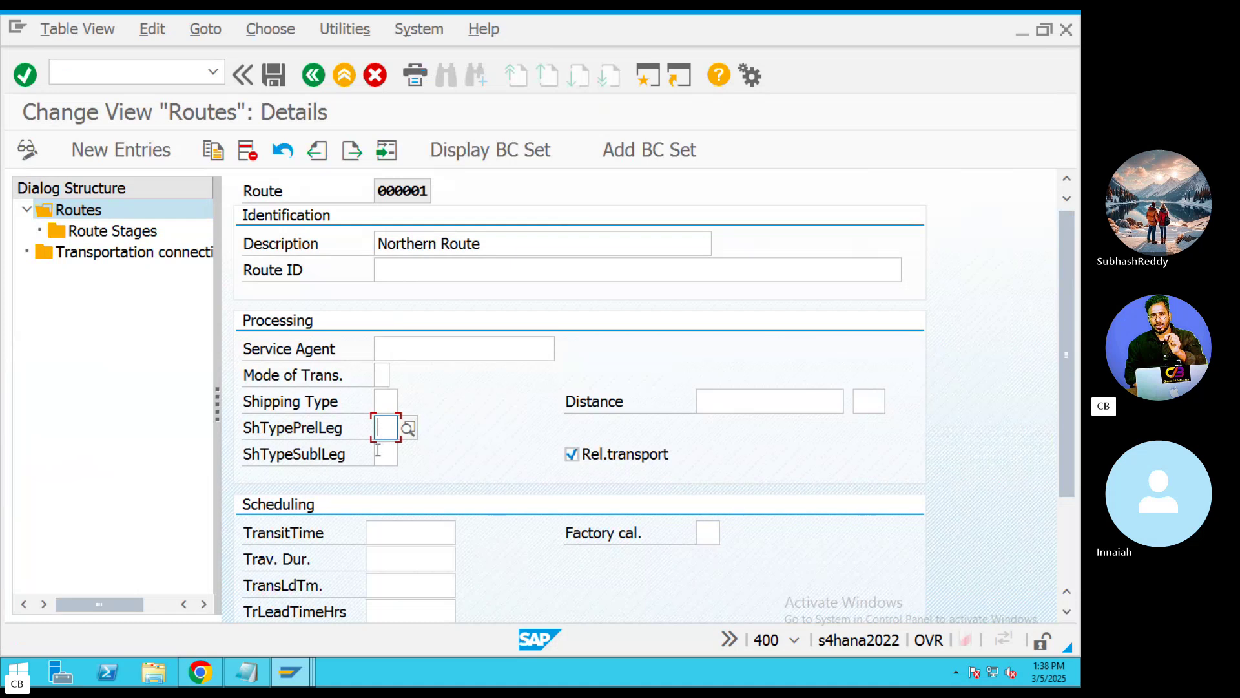
{"action": "left_click", "coordinate": [380, 457]}
{"action": "left_click", "coordinate": [728, 406]}
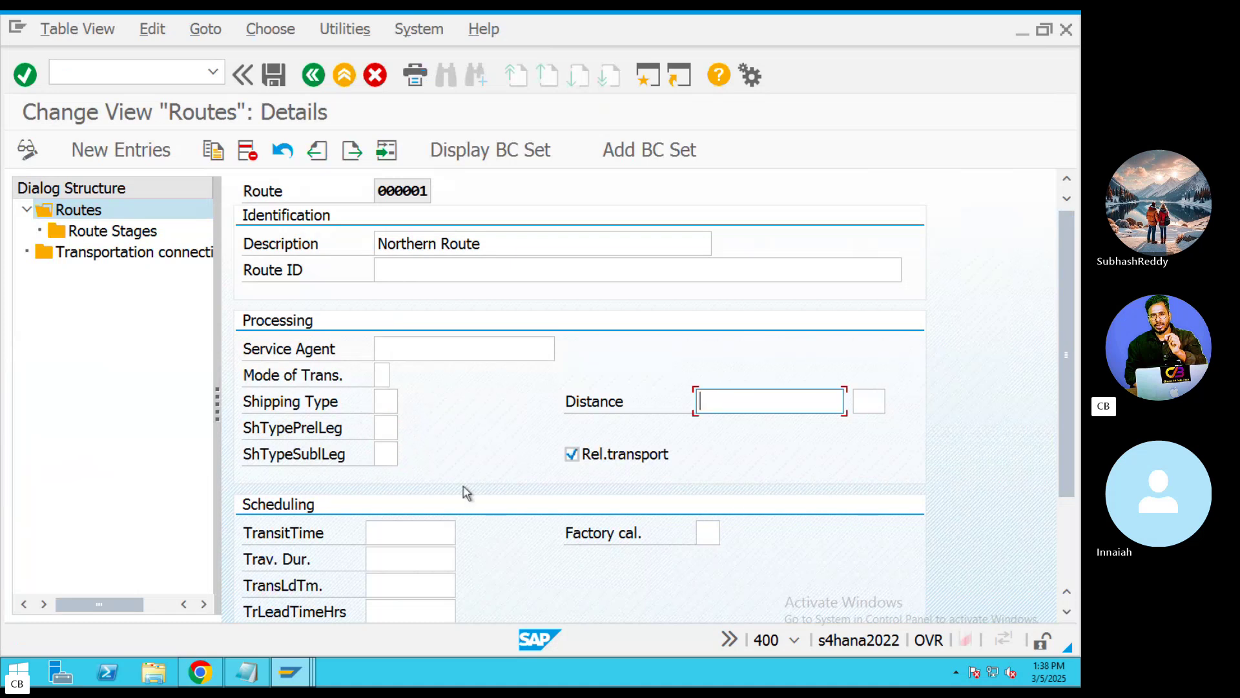
{"action": "left_click", "coordinate": [381, 537]}
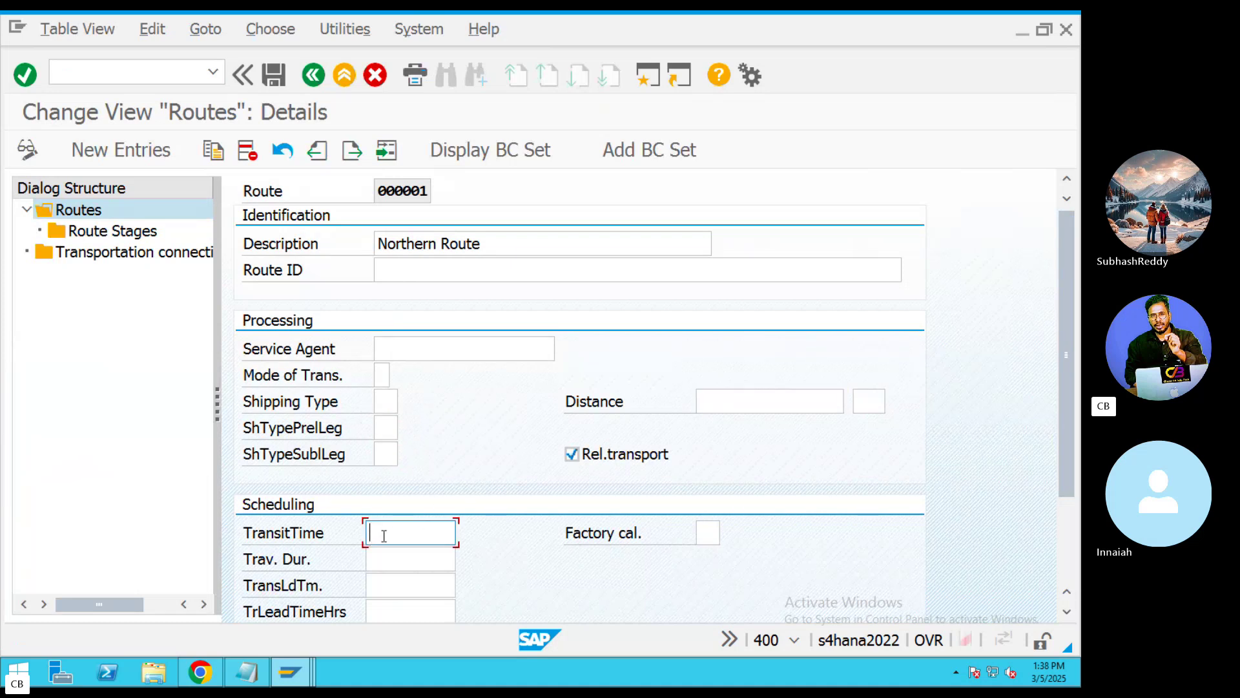
{"action": "left_click", "coordinate": [376, 586]}
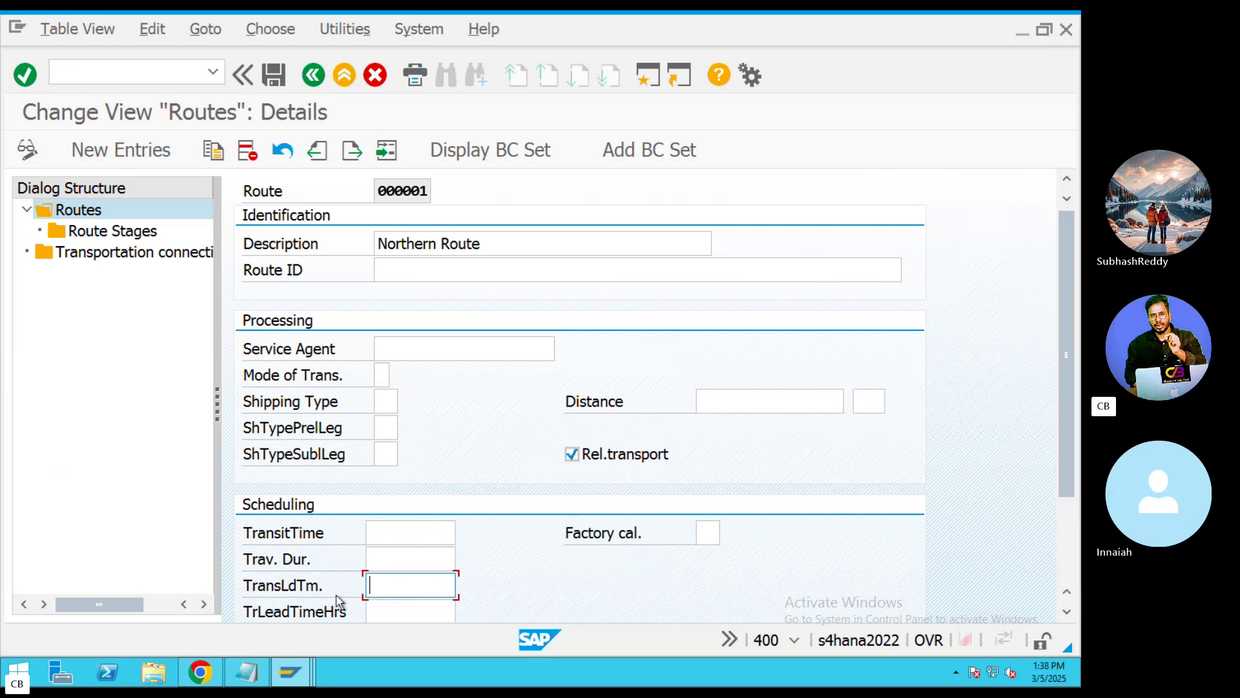
{"action": "left_click", "coordinate": [388, 566]}
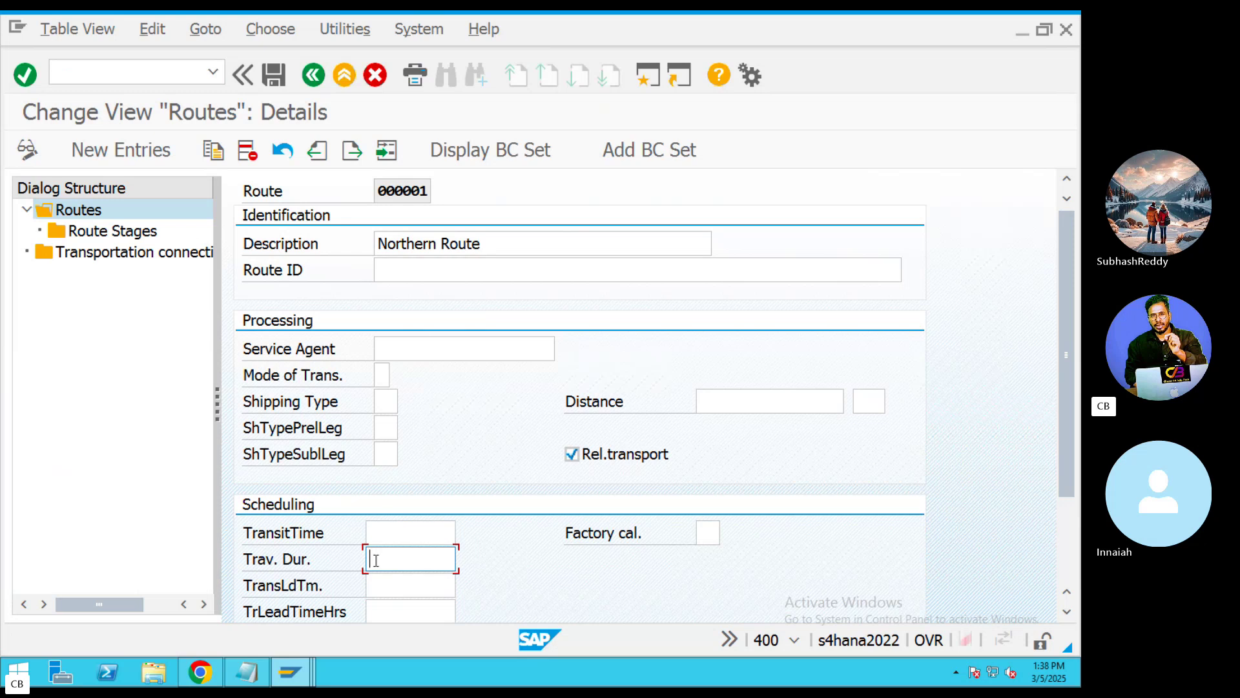
Check the transit time and travel duration scheduling fields of route 000001 and return to the customizing activity tree
{"action": "key", "text": "XF86MonBrightnessDown"}
{"action": "left_click", "coordinate": [405, 534]}
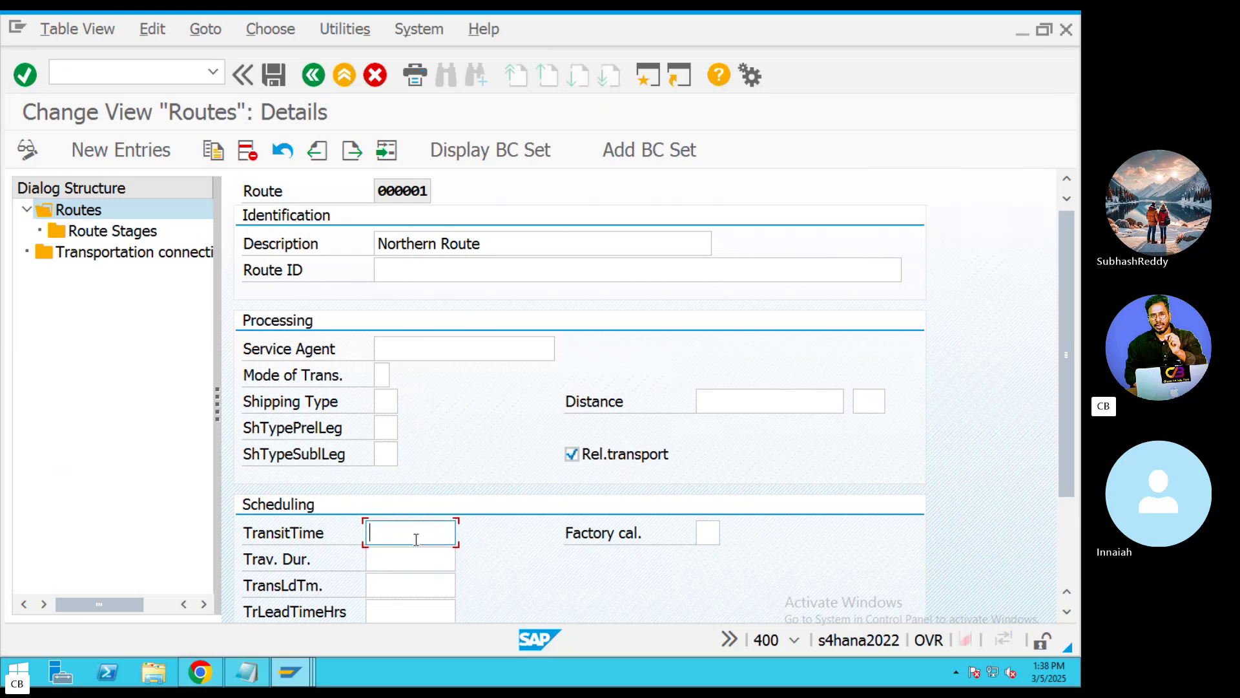
{"action": "key", "text": "XF86MonBrightnessDown"}
{"action": "left_click", "coordinate": [313, 76]}
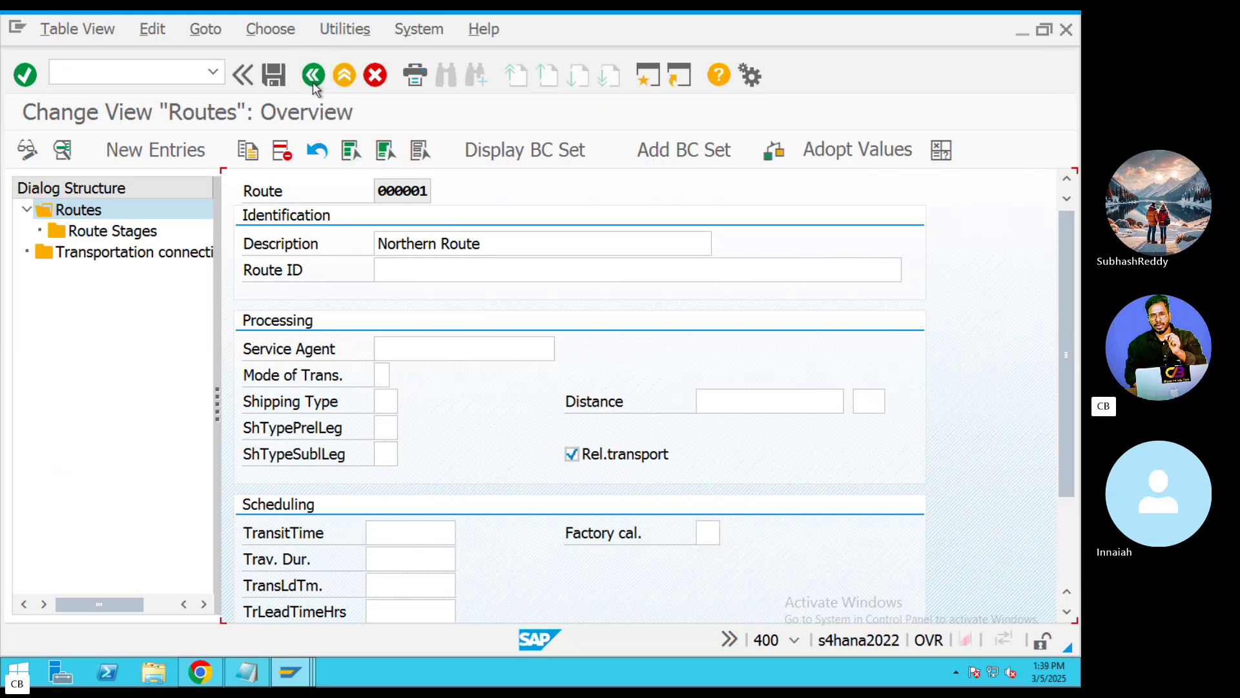
{"action": "left_click", "coordinate": [314, 76]}
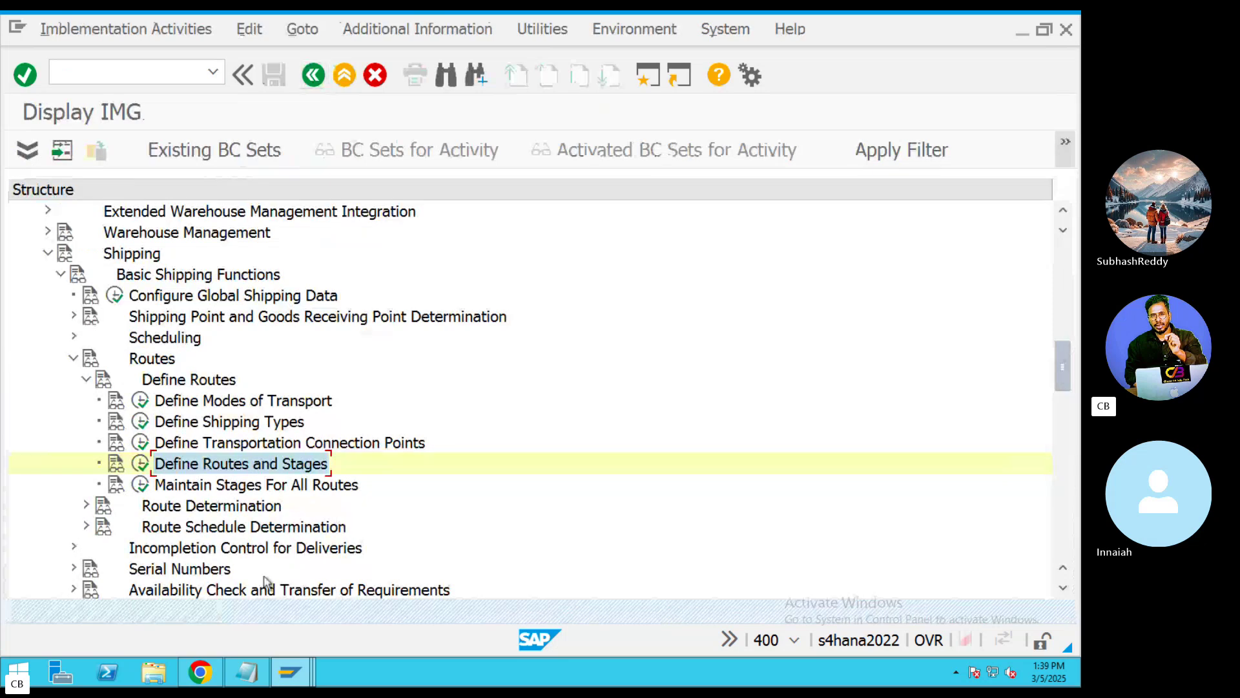
Open Define Transportation Zones under Route Determination, examine the country, zone and description fields of a new entry, and leave without creating one
{"action": "scroll", "coordinate": [342, 504], "scroll_direction": "down", "scroll_amount": 3}
{"action": "scroll", "coordinate": [363, 505], "scroll_direction": "down", "scroll_amount": 3}
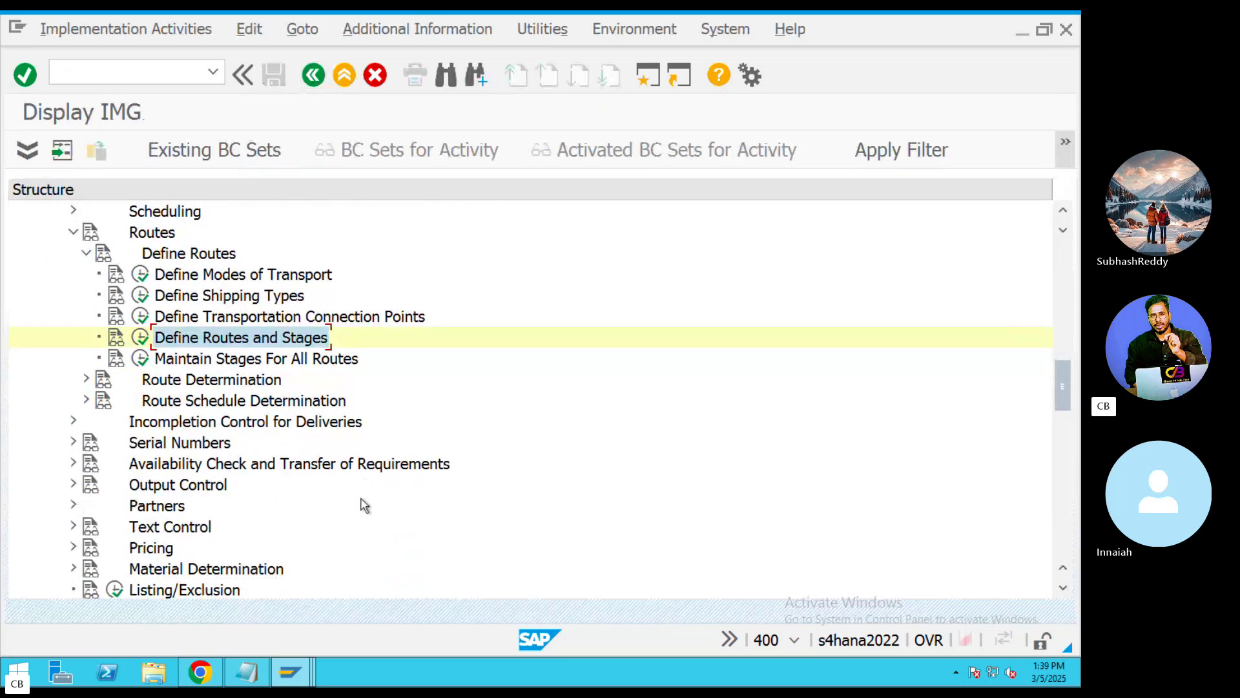
{"action": "left_click", "coordinate": [79, 381]}
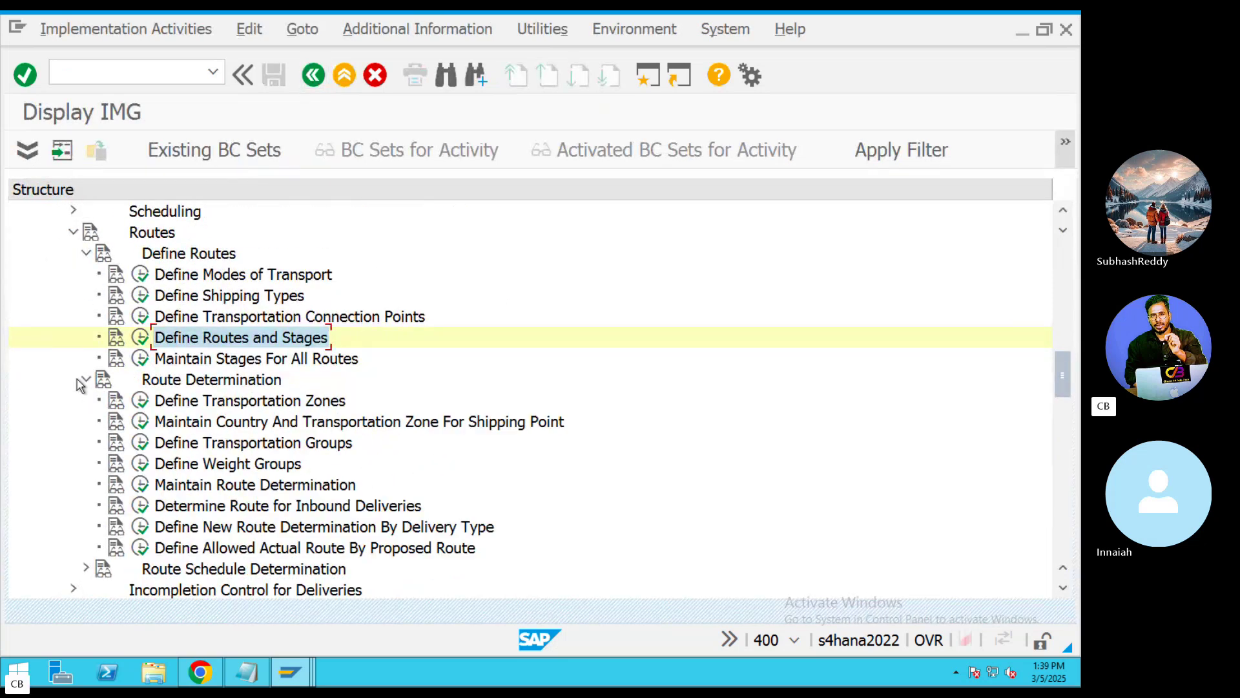
{"action": "left_click", "coordinate": [196, 406]}
{"action": "left_click", "coordinate": [141, 401]}
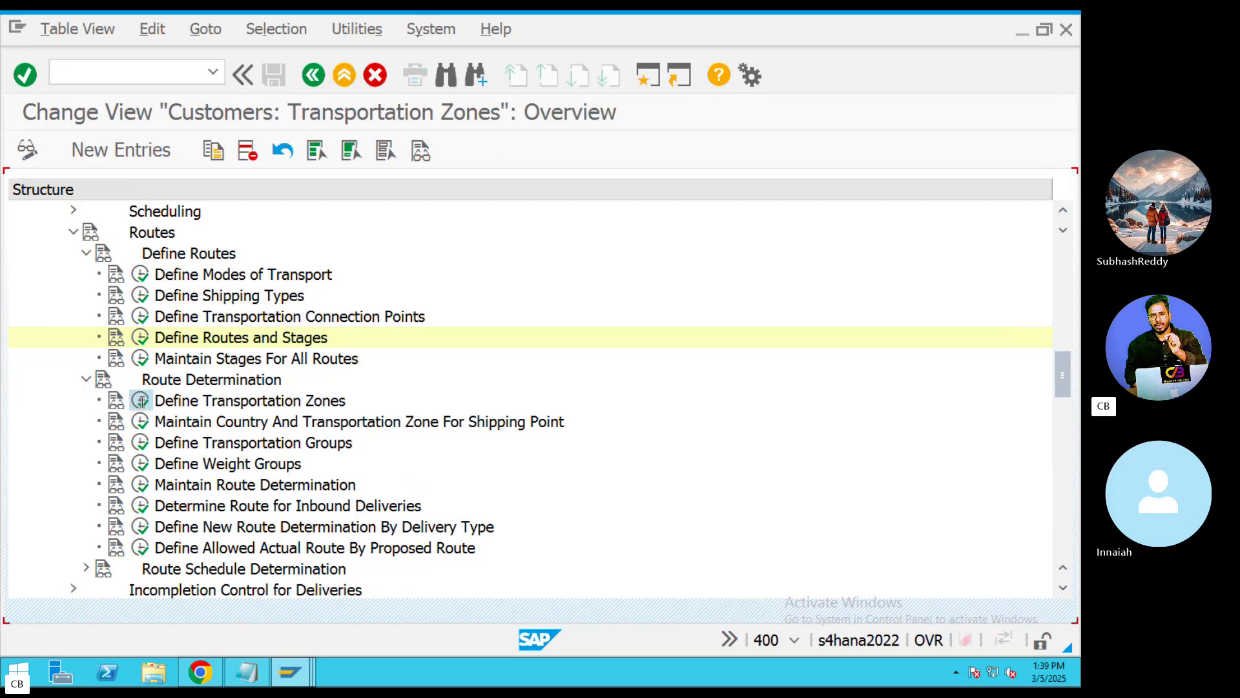
{"action": "left_click", "coordinate": [120, 150]}
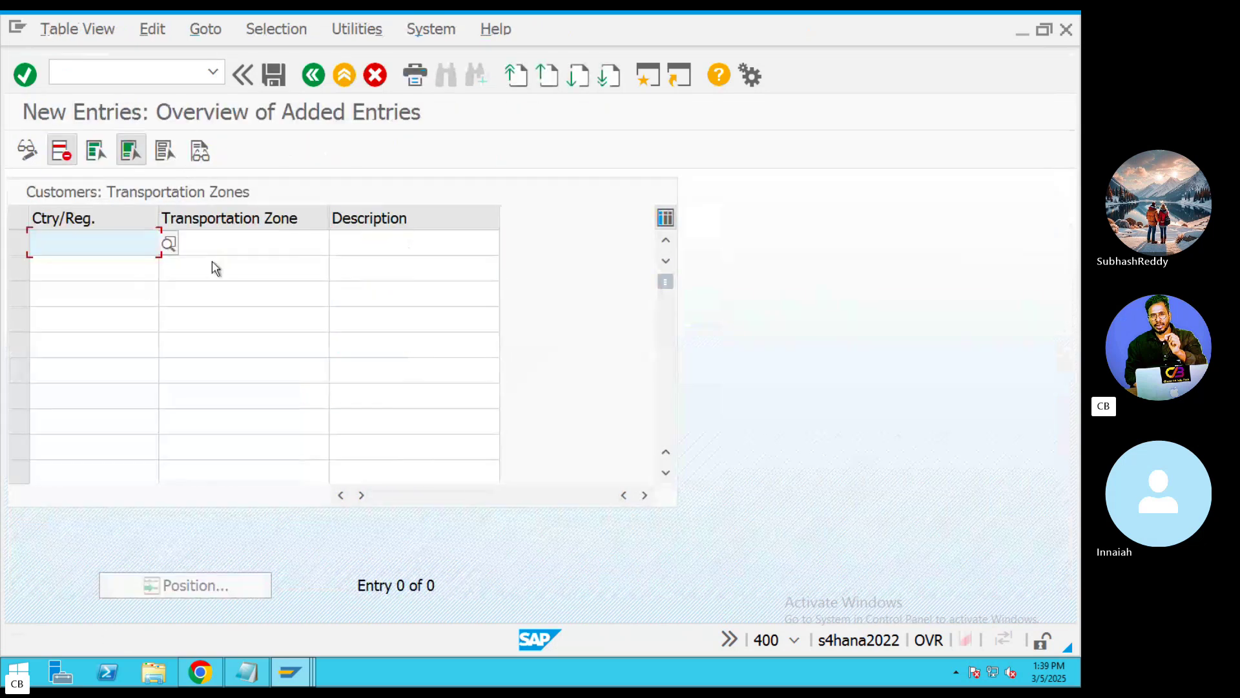
{"action": "left_click", "coordinate": [244, 248]}
{"action": "left_click", "coordinate": [355, 241]}
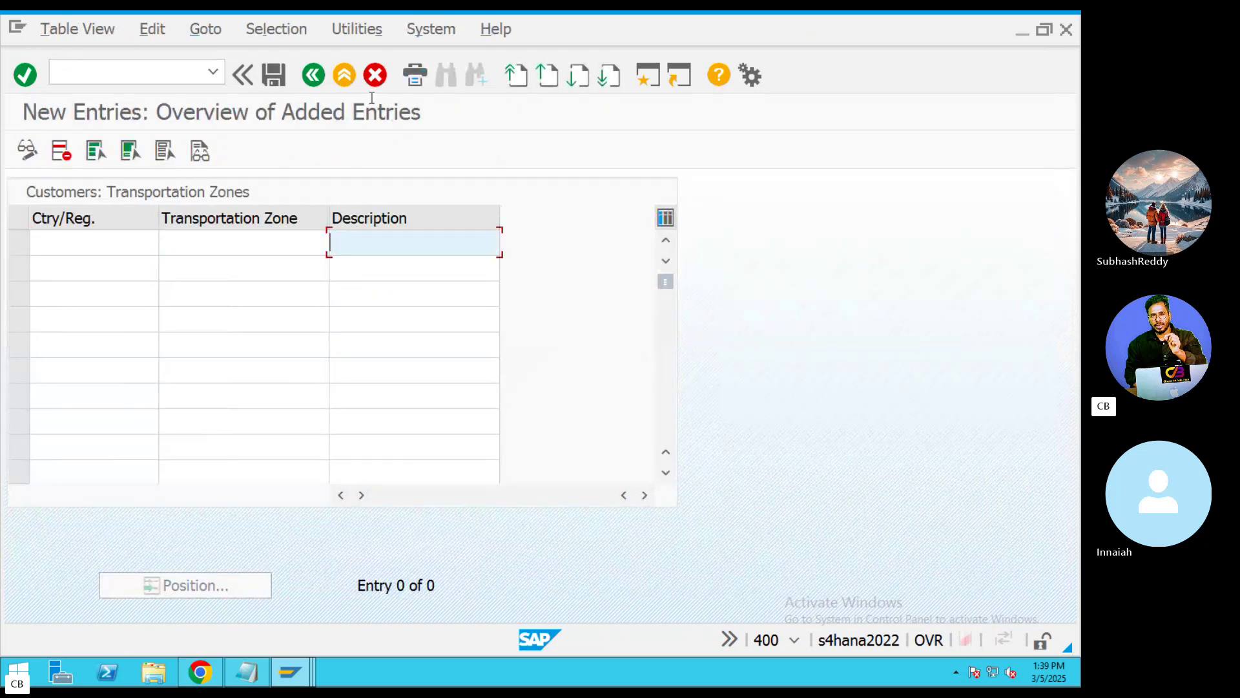
{"action": "left_click", "coordinate": [313, 76]}
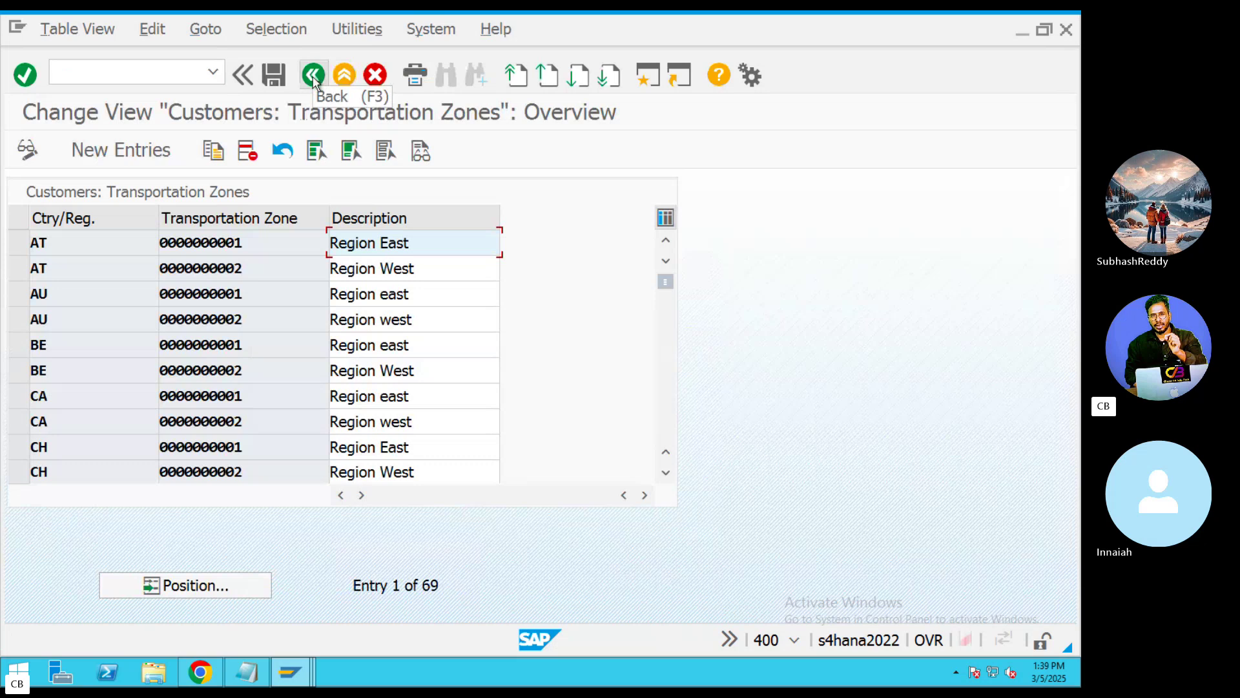
{"action": "left_click", "coordinate": [314, 76]}
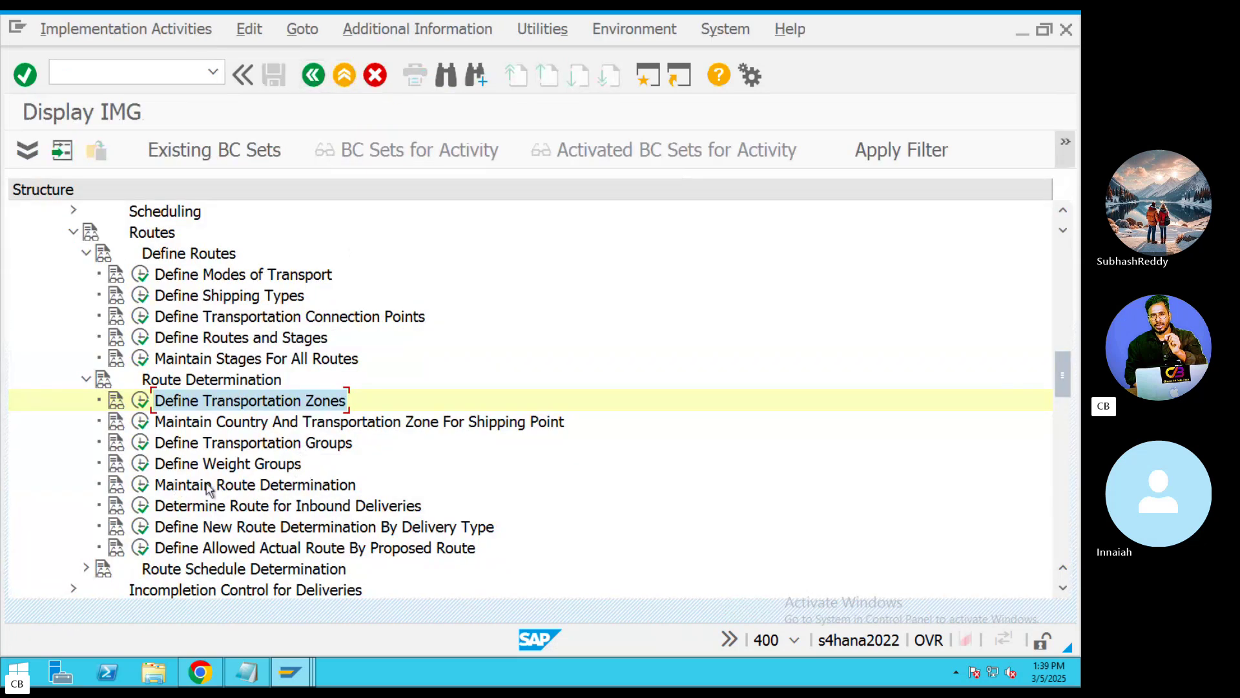
Examine the departure country and zone assignments in Maintain Country And Transportation Zone For Shipping Point and leave without changes
{"action": "left_click", "coordinate": [142, 422]}
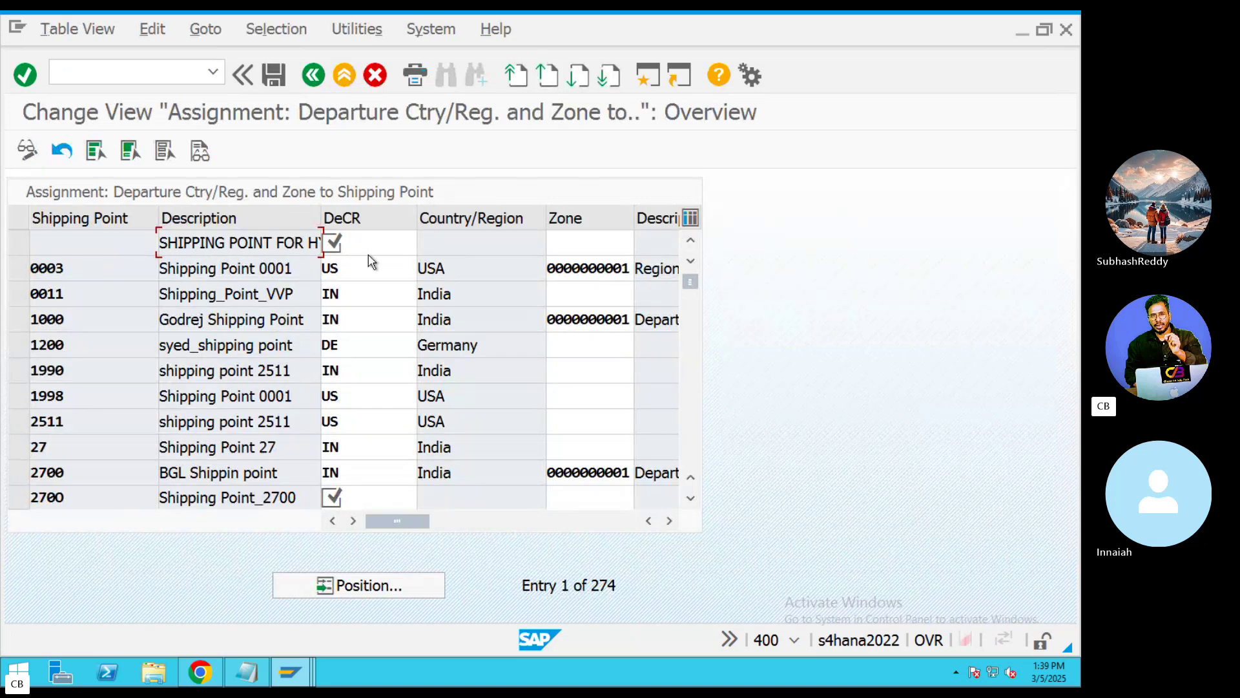
{"action": "left_click", "coordinate": [585, 243]}
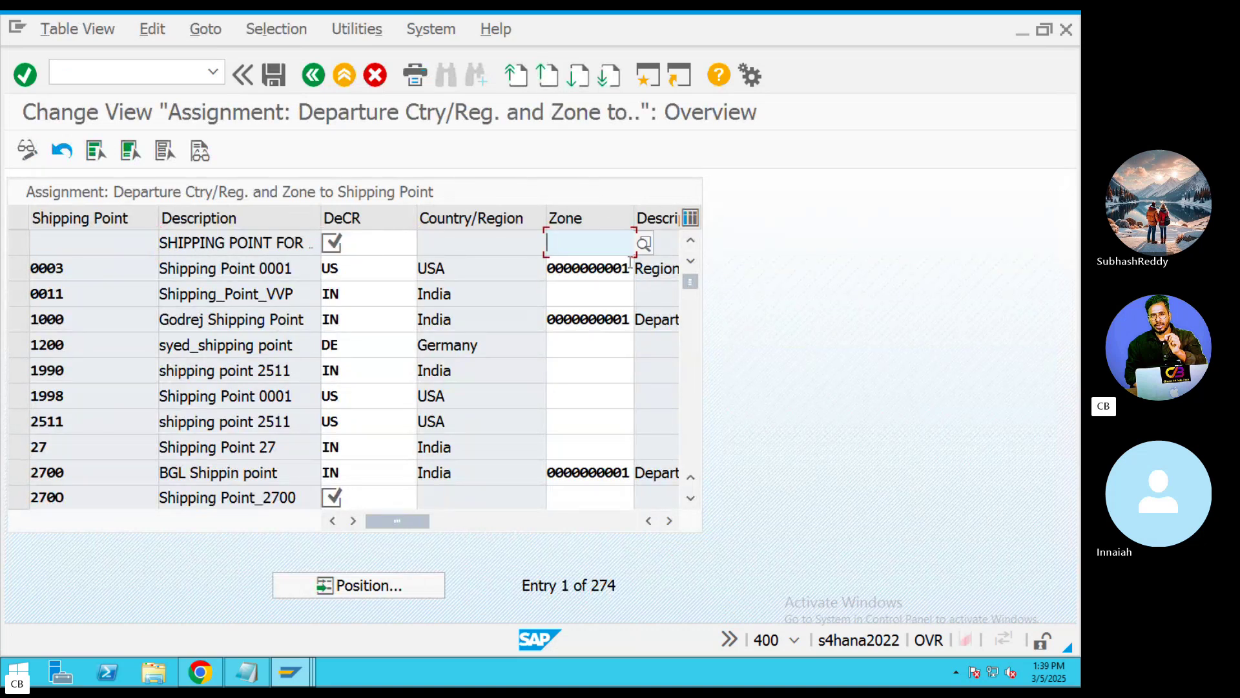
{"action": "left_click", "coordinate": [323, 75]}
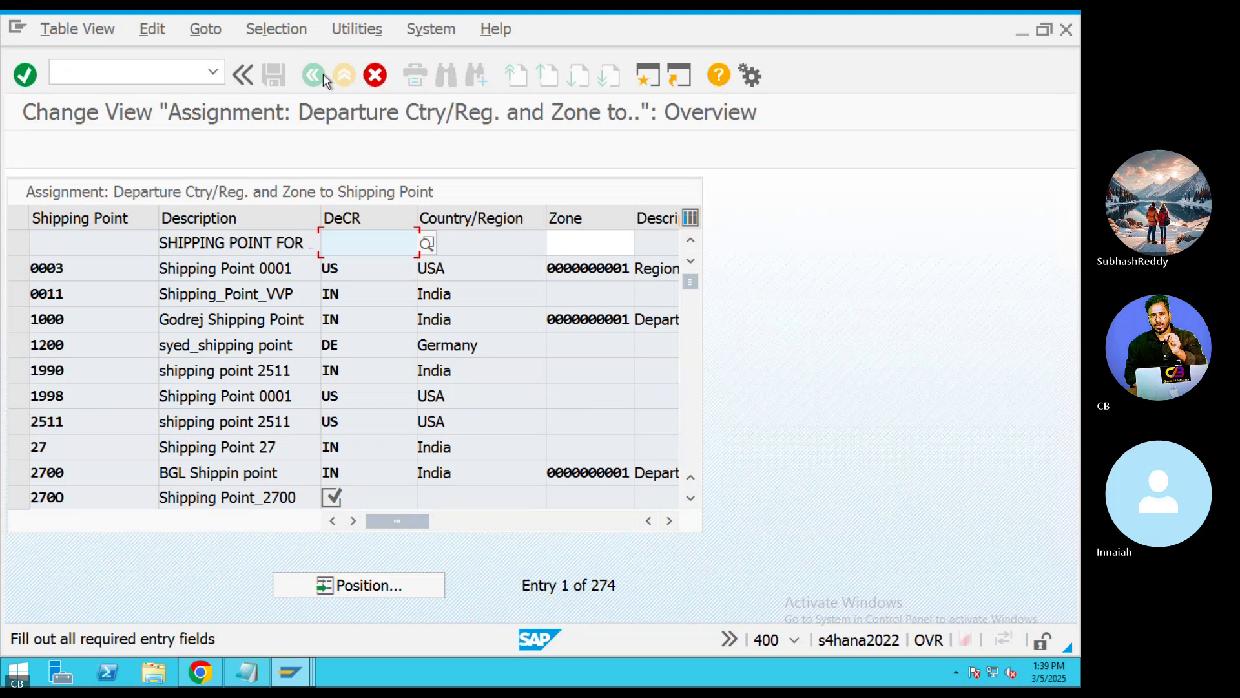
{"action": "left_click", "coordinate": [369, 78]}
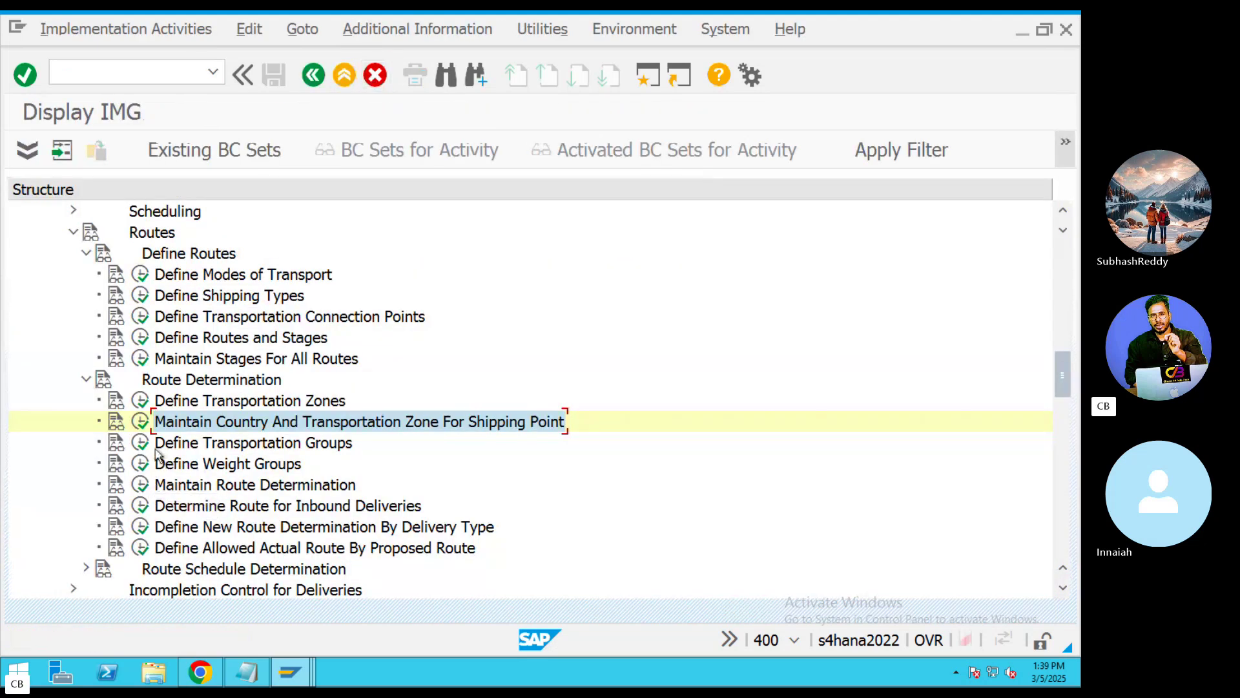
Open Define Transportation Groups, review the defined groups with their descriptions, and return to the activity tree
{"action": "left_click", "coordinate": [141, 444]}
{"action": "left_click", "coordinate": [141, 444]}
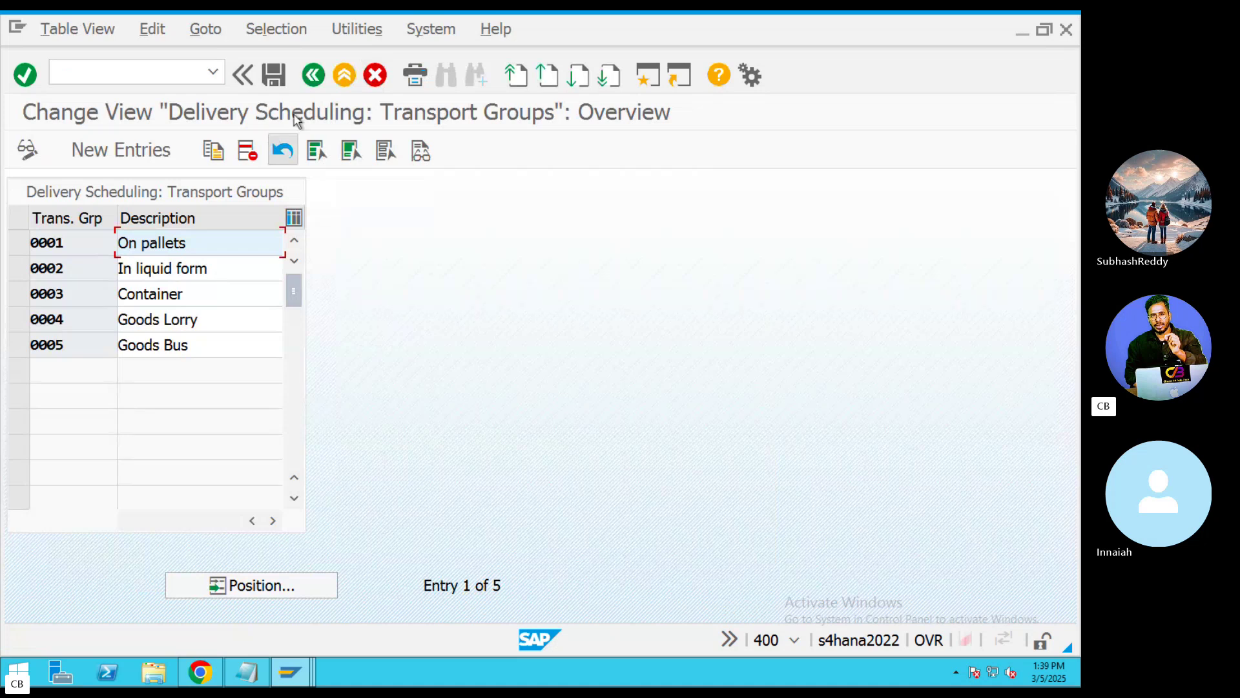
{"action": "left_click", "coordinate": [313, 75]}
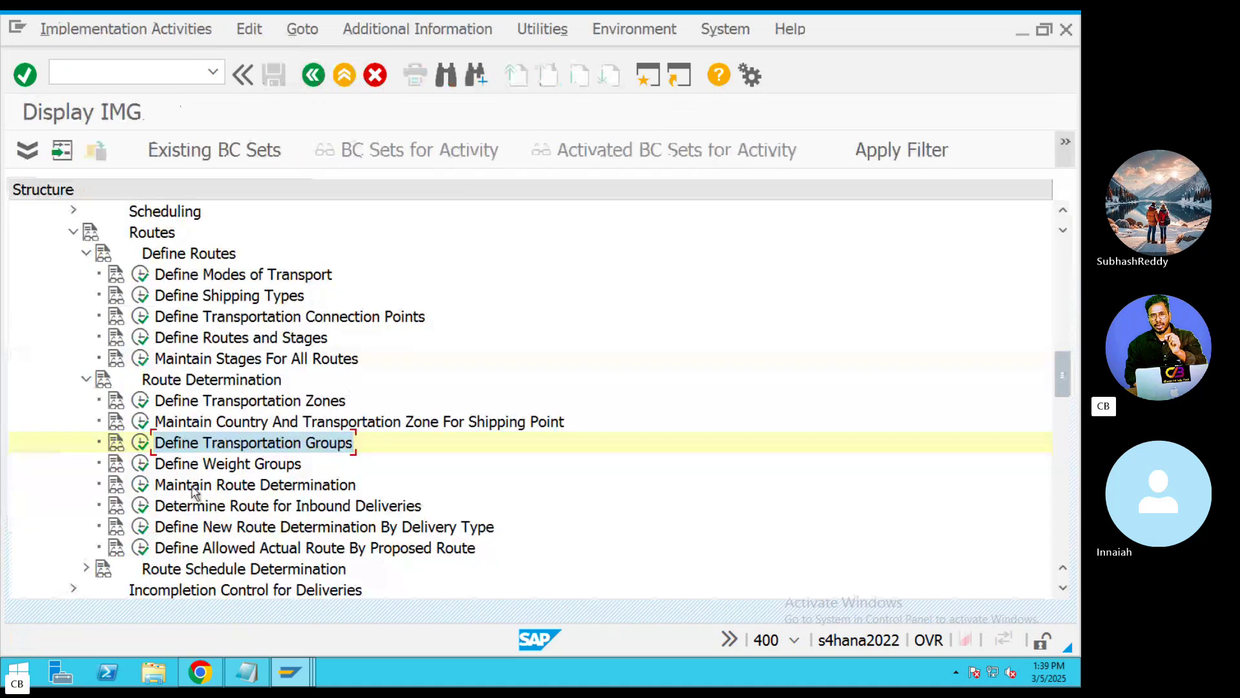
Open Define Weight Groups, compare the weight limits in the group descriptions, and leave the overview
{"action": "left_click", "coordinate": [140, 464]}
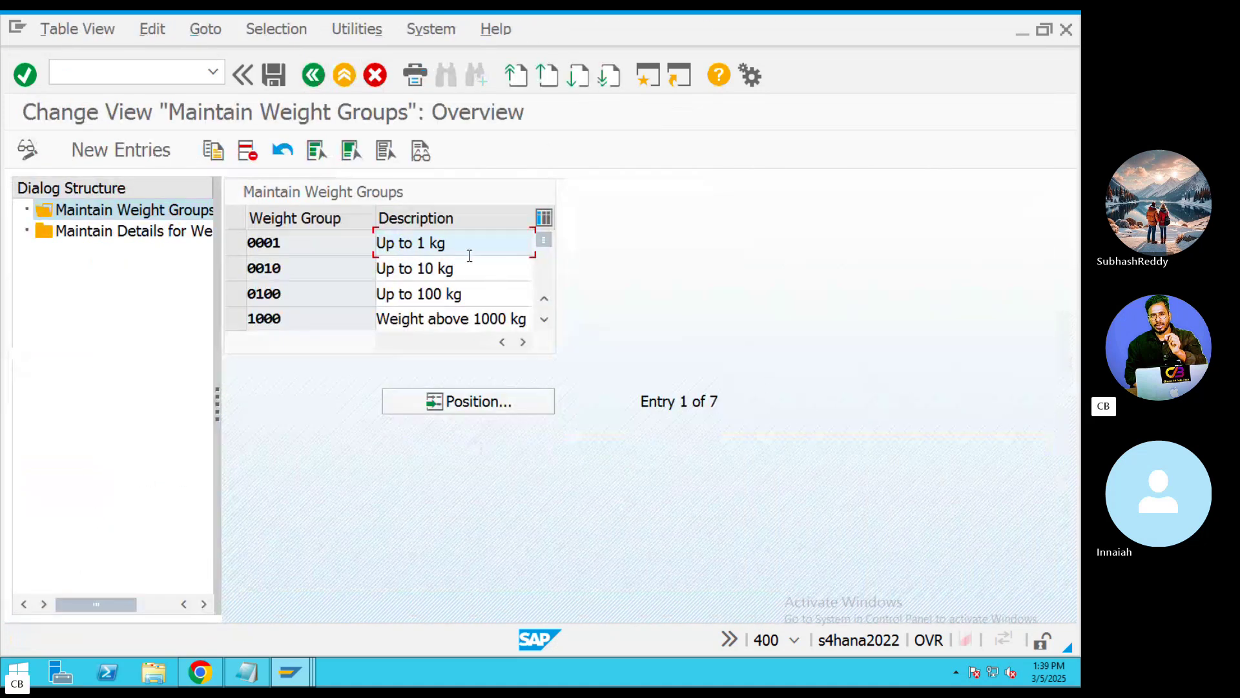
{"action": "left_click_drag", "start_coordinate": [459, 248], "coordinate": [376, 247]}
{"action": "left_click_drag", "start_coordinate": [474, 277], "coordinate": [378, 288]}
{"action": "left_click_drag", "start_coordinate": [473, 298], "coordinate": [411, 319]}
{"action": "left_click", "coordinate": [313, 75]}
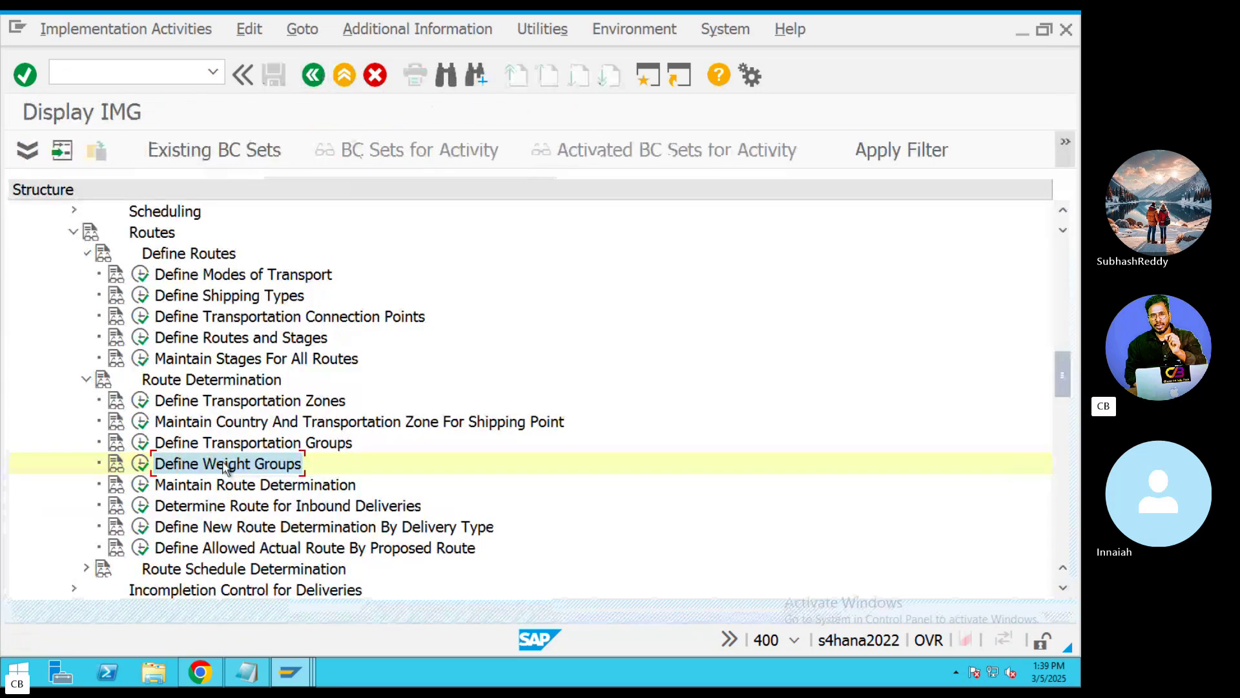
Open Maintain Route Determination, examine the departure and destination country and zone columns using the first Austria entry, and leave
{"action": "left_click", "coordinate": [140, 484]}
{"action": "left_click", "coordinate": [193, 622]}
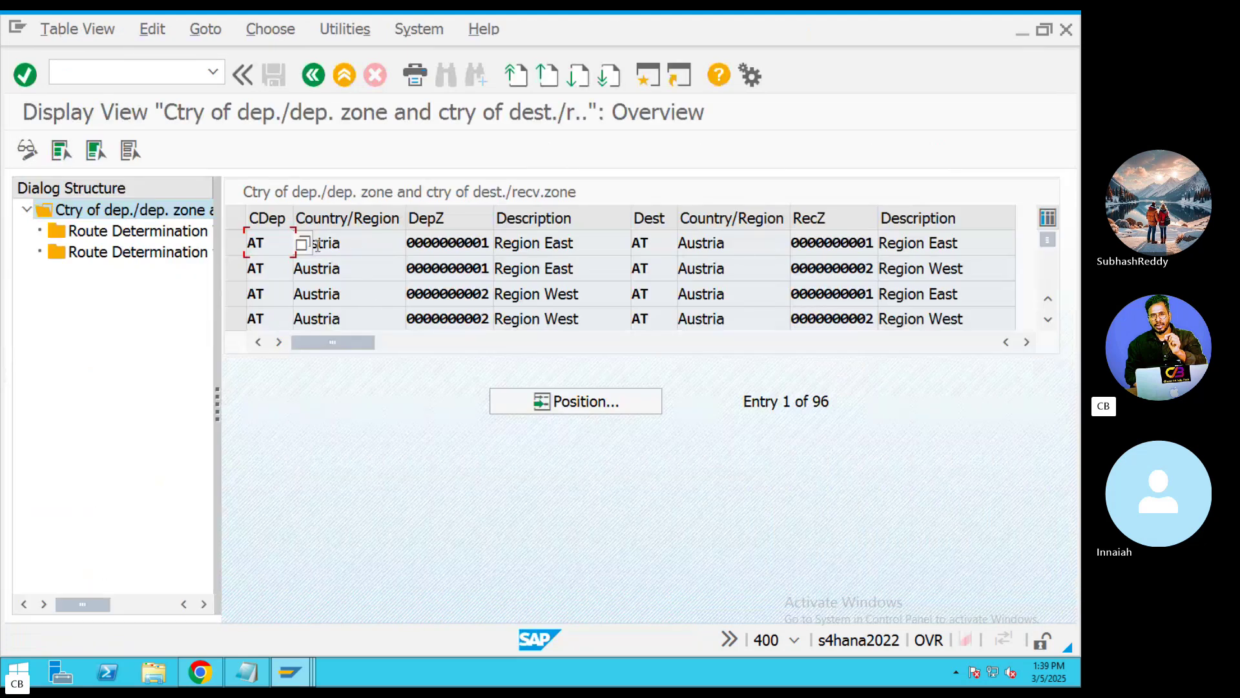
{"action": "left_click", "coordinate": [317, 244]}
{"action": "double_click", "coordinate": [442, 244]}
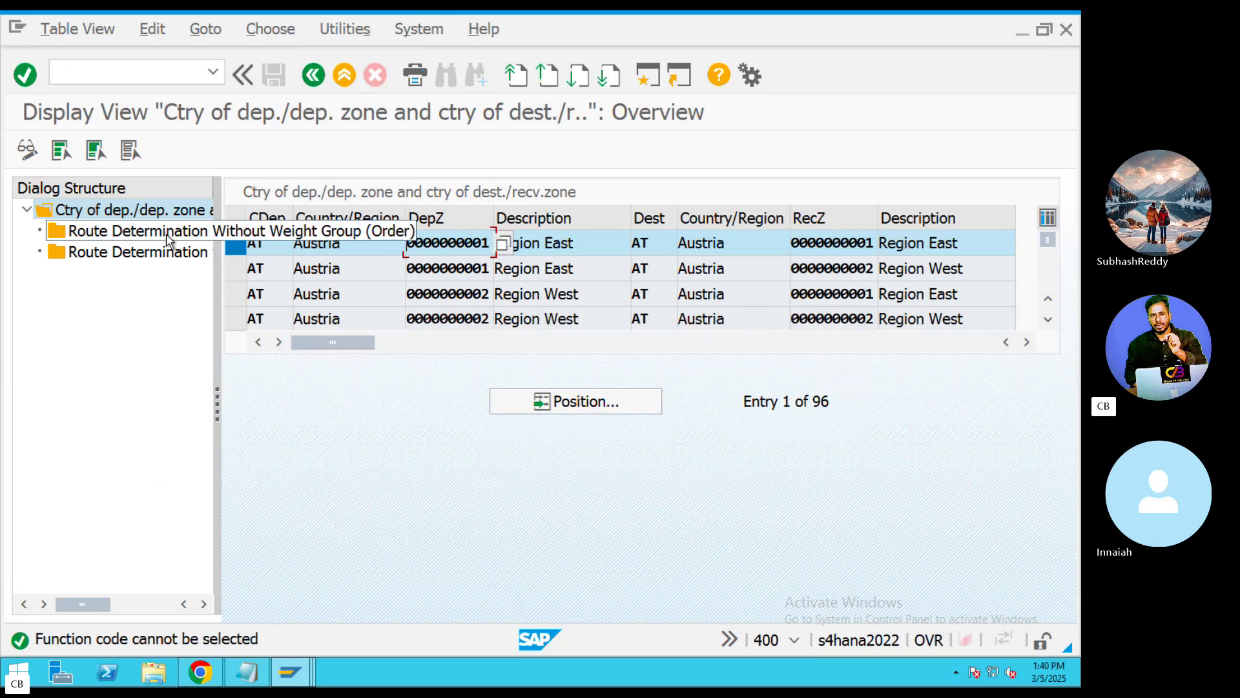
{"action": "left_click", "coordinate": [315, 79]}
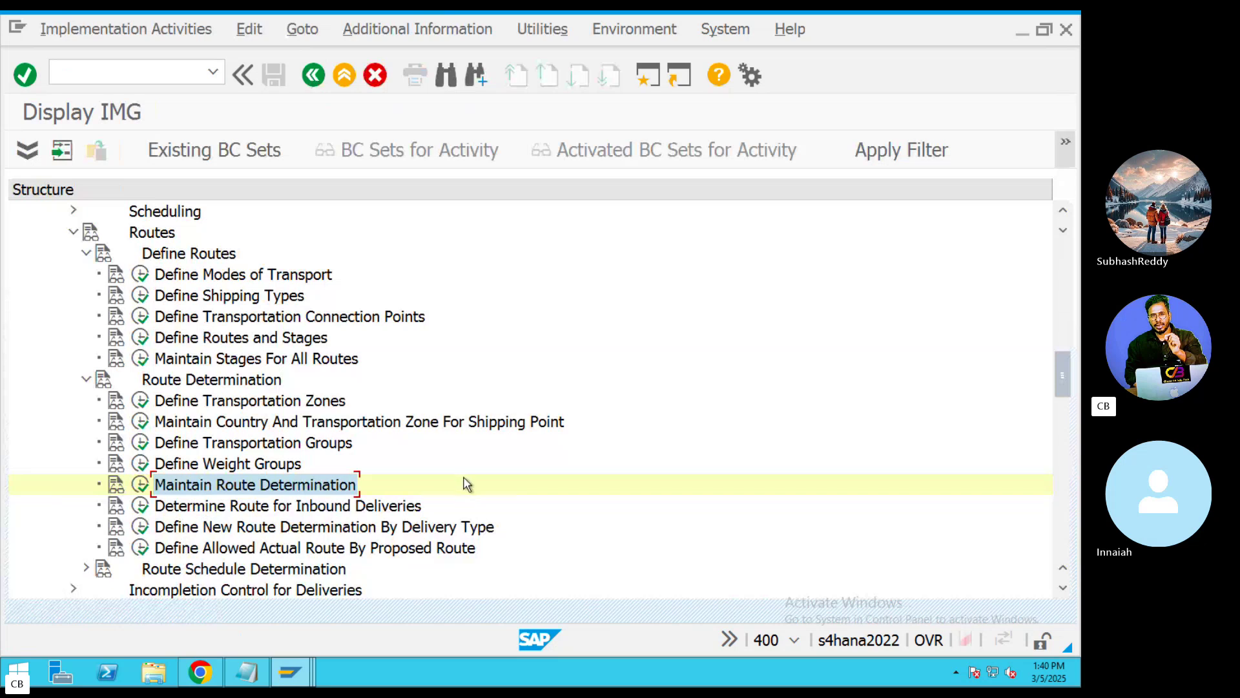
Switch to the OneNote route determination notes and review the section on route stages and their main fields
{"action": "key", "text": "ctrl+Left"}
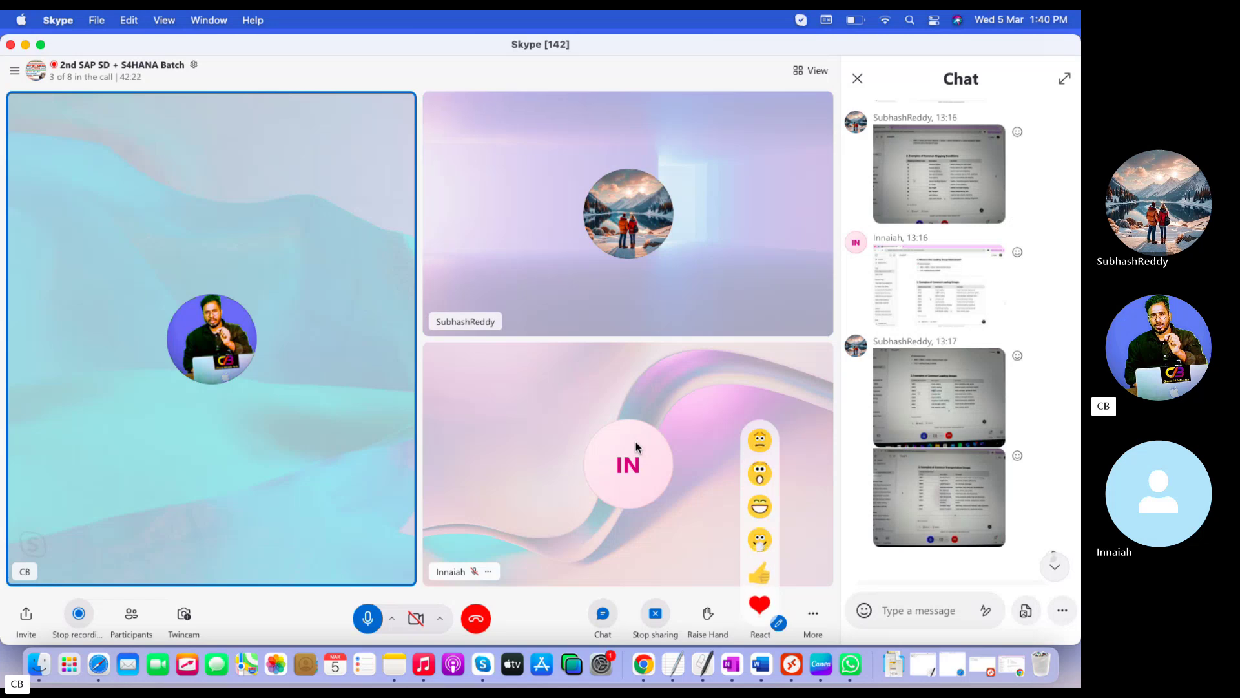
{"action": "left_click", "coordinate": [732, 664]}
{"action": "scroll", "coordinate": [529, 478], "scroll_direction": "up", "scroll_amount": 15}
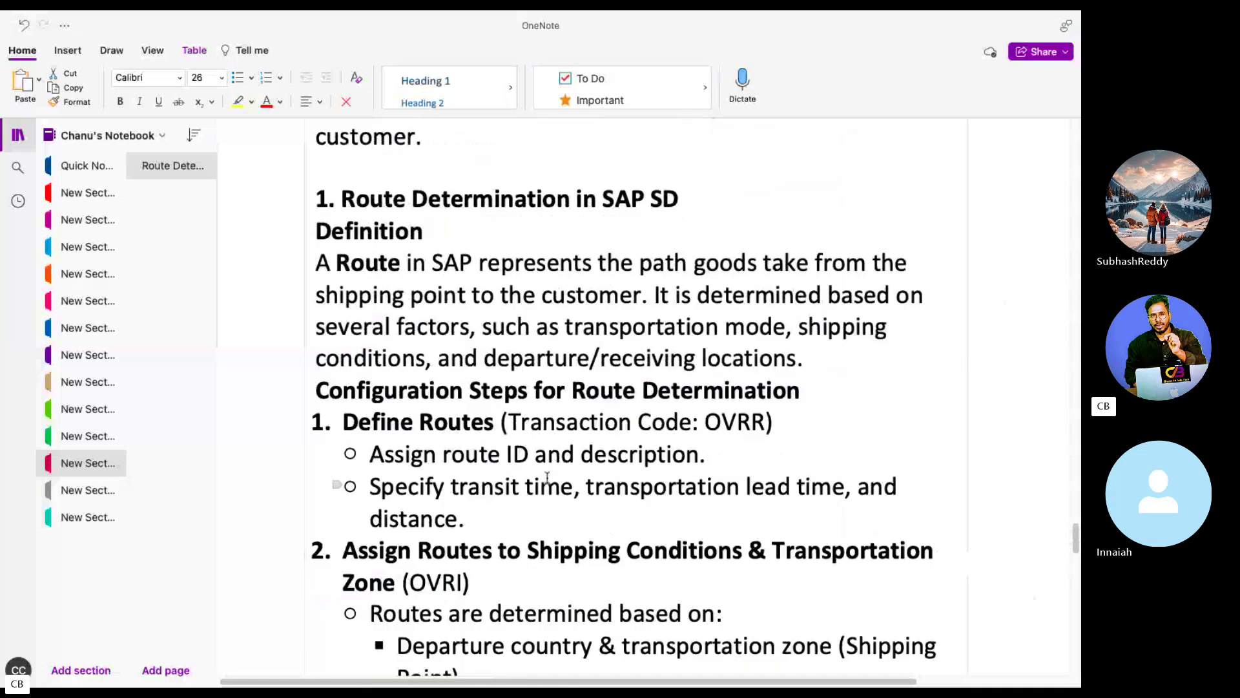
{"action": "scroll", "coordinate": [547, 478], "scroll_direction": "up", "scroll_amount": 20}
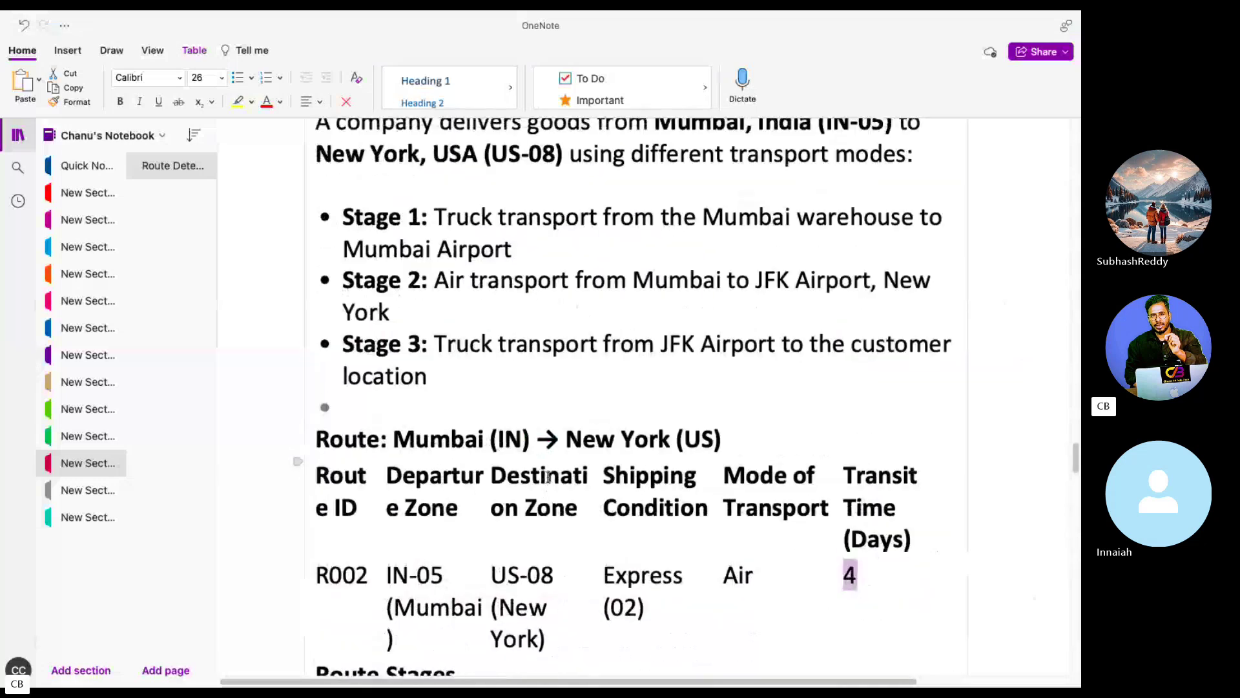
{"action": "scroll", "coordinate": [550, 475], "scroll_direction": "up", "scroll_amount": 5}
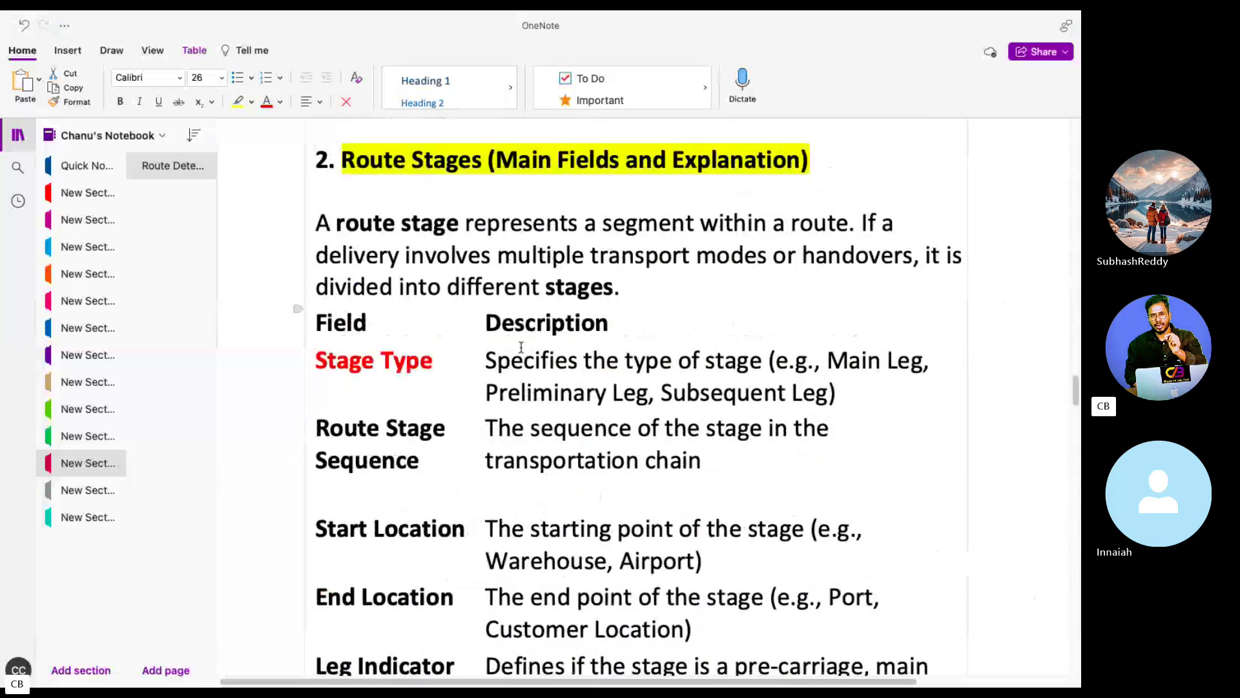
Switch back to the SAP remote session and start a standard order (OR) for sales organization REL4 with VA01 in a new session
{"action": "key", "text": "super+Tab"}
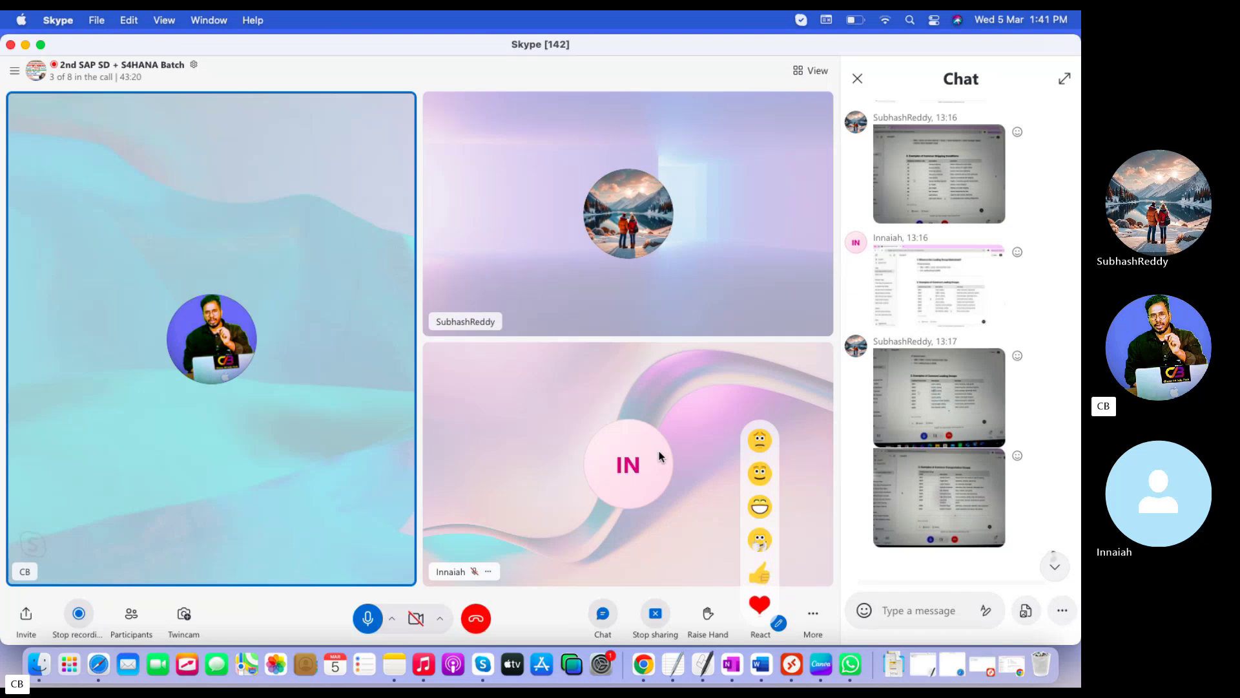
{"action": "left_click", "coordinate": [791, 664]}
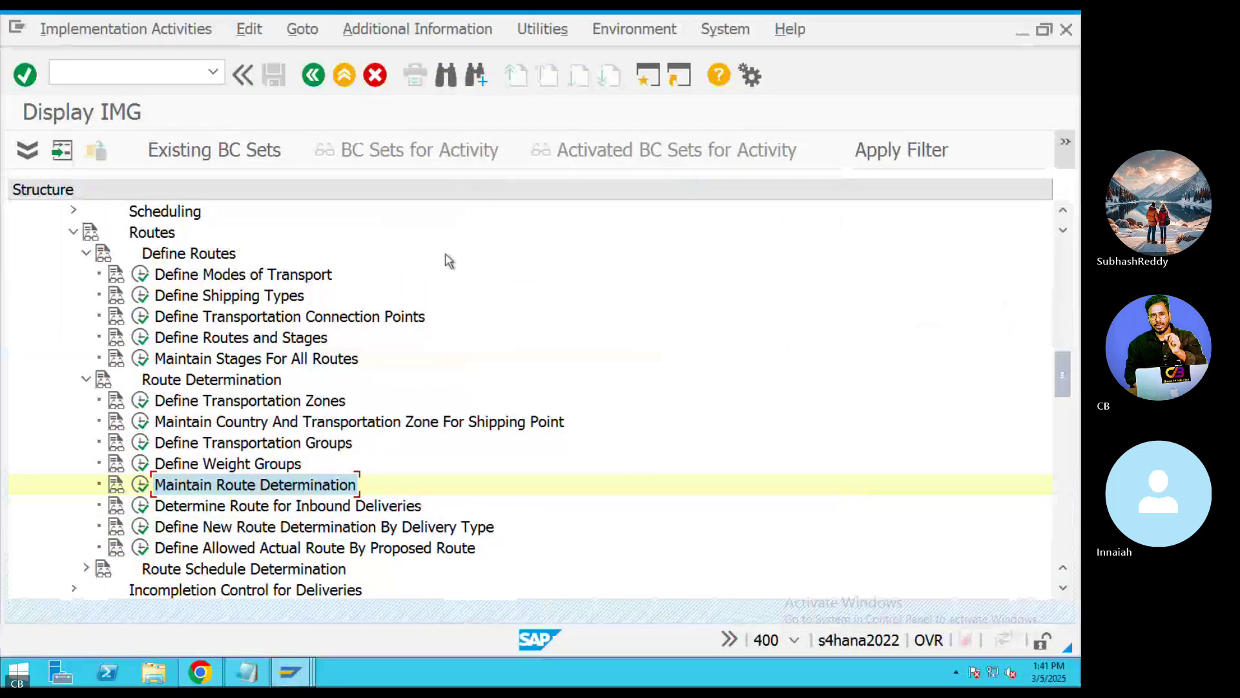
{"action": "left_click", "coordinate": [657, 77]}
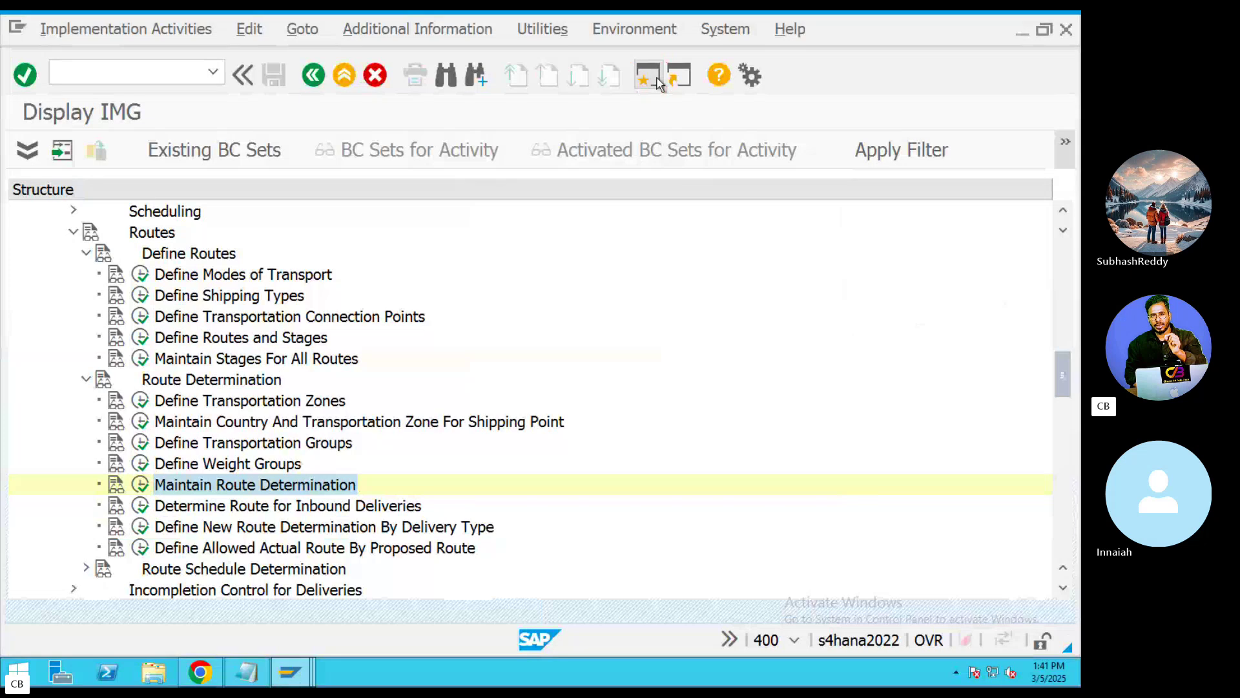
{"action": "type", "text": "VA01"}
{"action": "key", "text": "Return"}
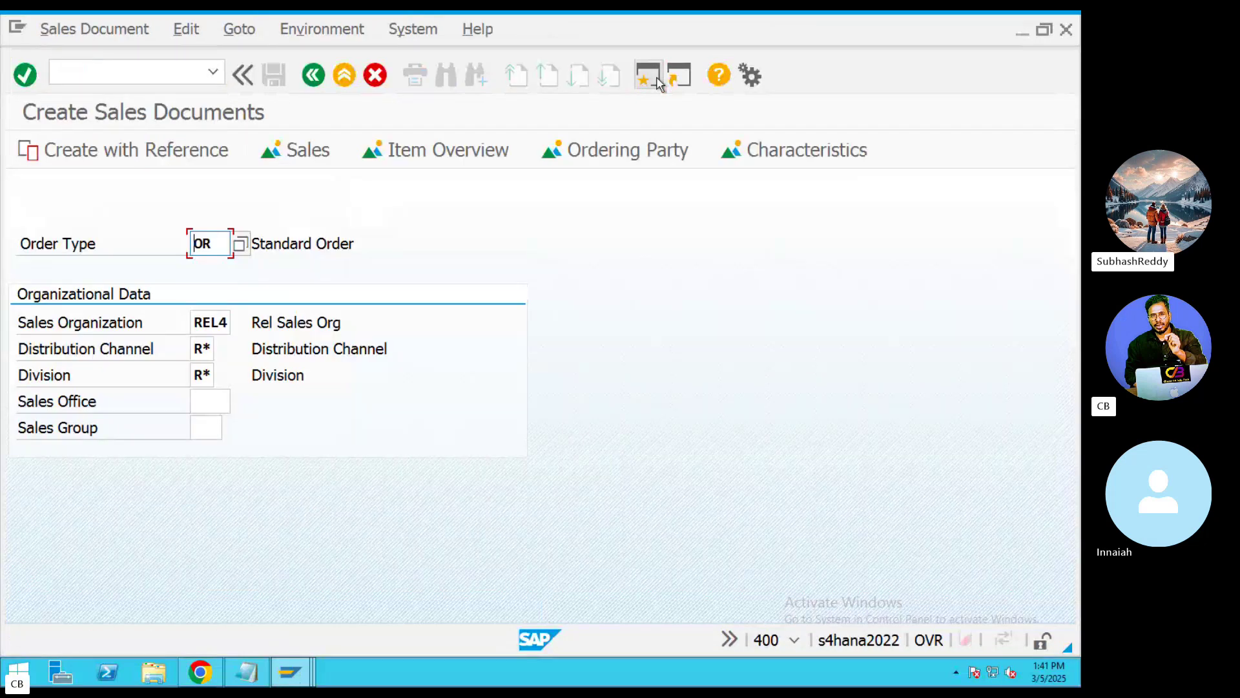
{"action": "key", "text": "Return"}
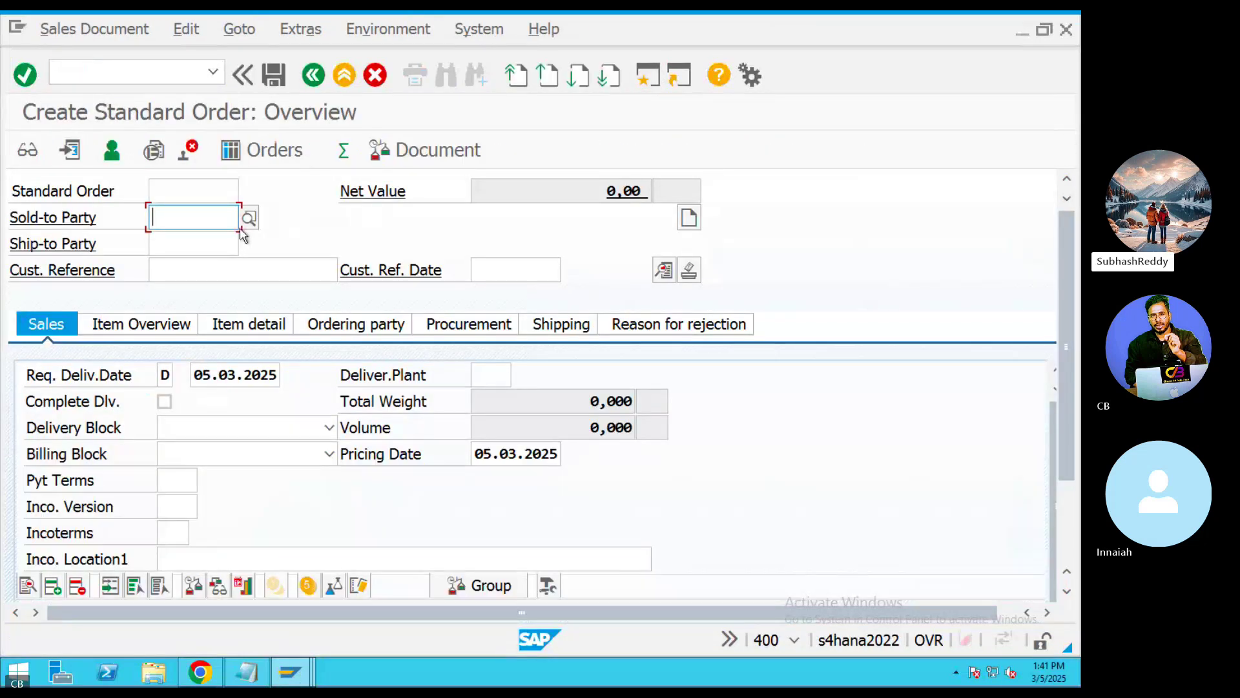
Enter the customer number as sold-to and ship-to party, fill in the customer reference, and set its date to 05.03.2025
{"action": "left_click", "coordinate": [219, 219]}
{"action": "left_click", "coordinate": [179, 238]}
{"action": "left_click", "coordinate": [182, 244]}
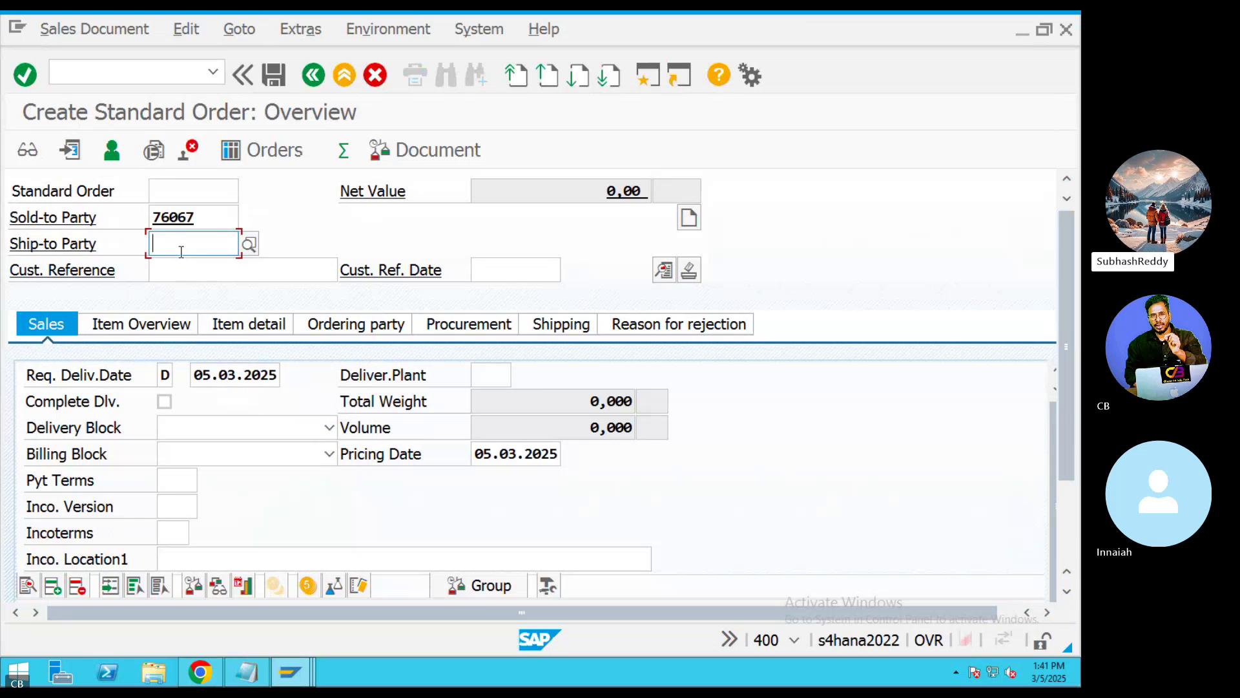
{"action": "left_click", "coordinate": [174, 265]}
{"action": "left_click", "coordinate": [177, 269]}
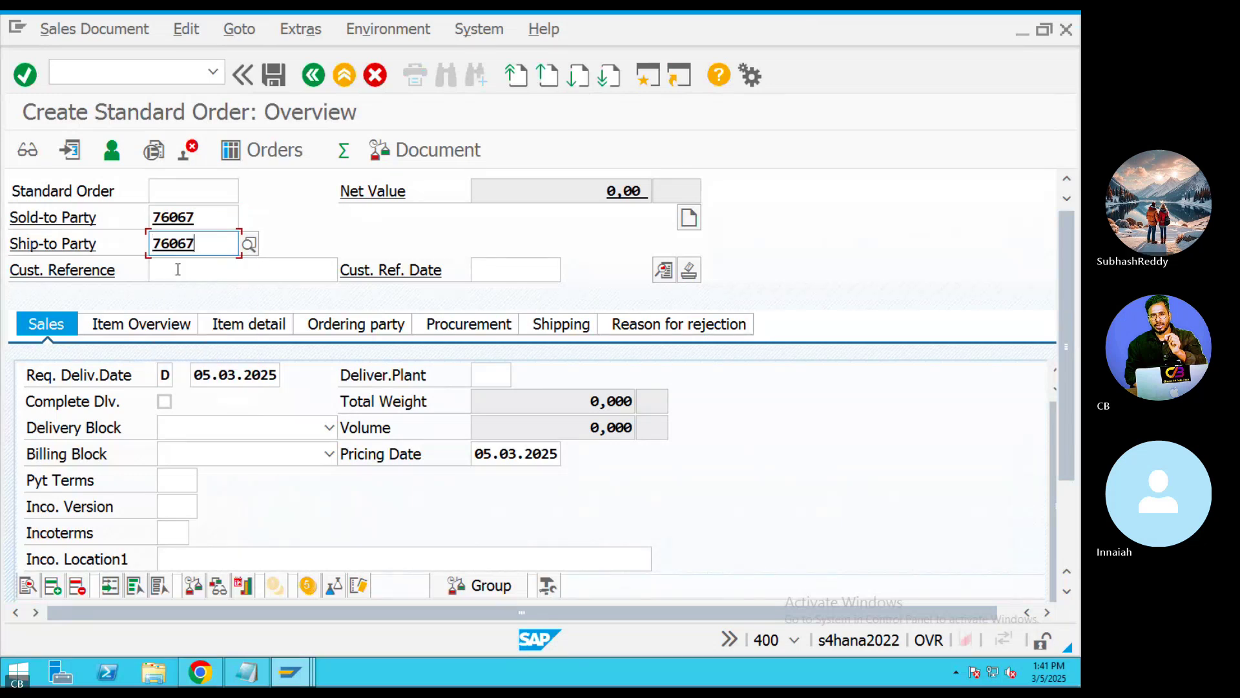
{"action": "left_click", "coordinate": [188, 366]}
{"action": "left_click", "coordinate": [482, 271]}
{"action": "left_click", "coordinate": [514, 292]}
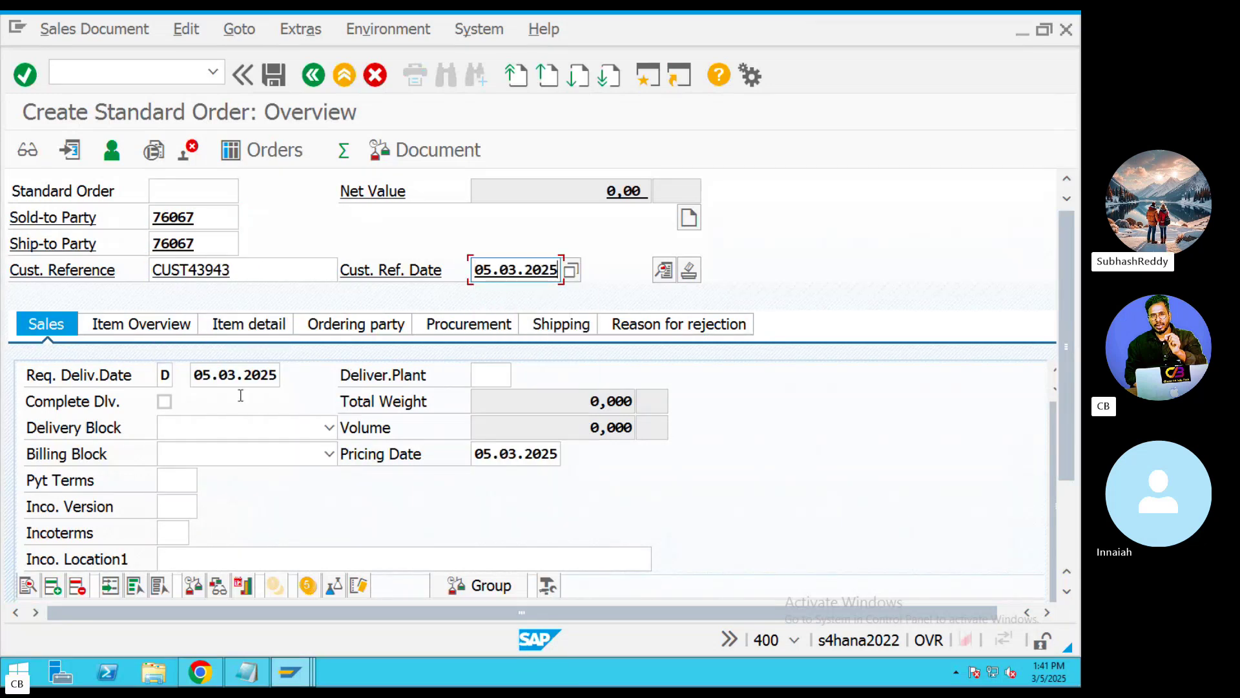
Set the order's payment terms to 0001, Incoterms to CFR and Incoterms location 1 to HYD
{"action": "left_click", "coordinate": [175, 485]}
{"action": "left_click", "coordinate": [172, 503]}
{"action": "left_click", "coordinate": [176, 508]}
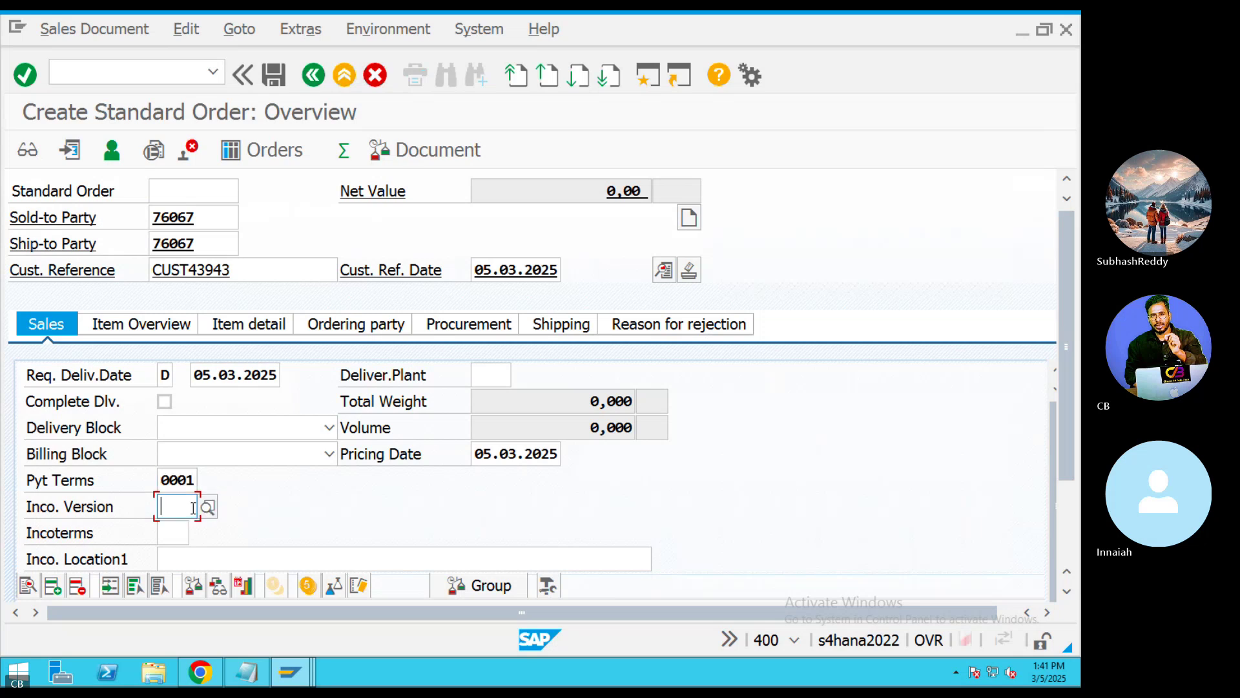
{"action": "left_click", "coordinate": [173, 533]}
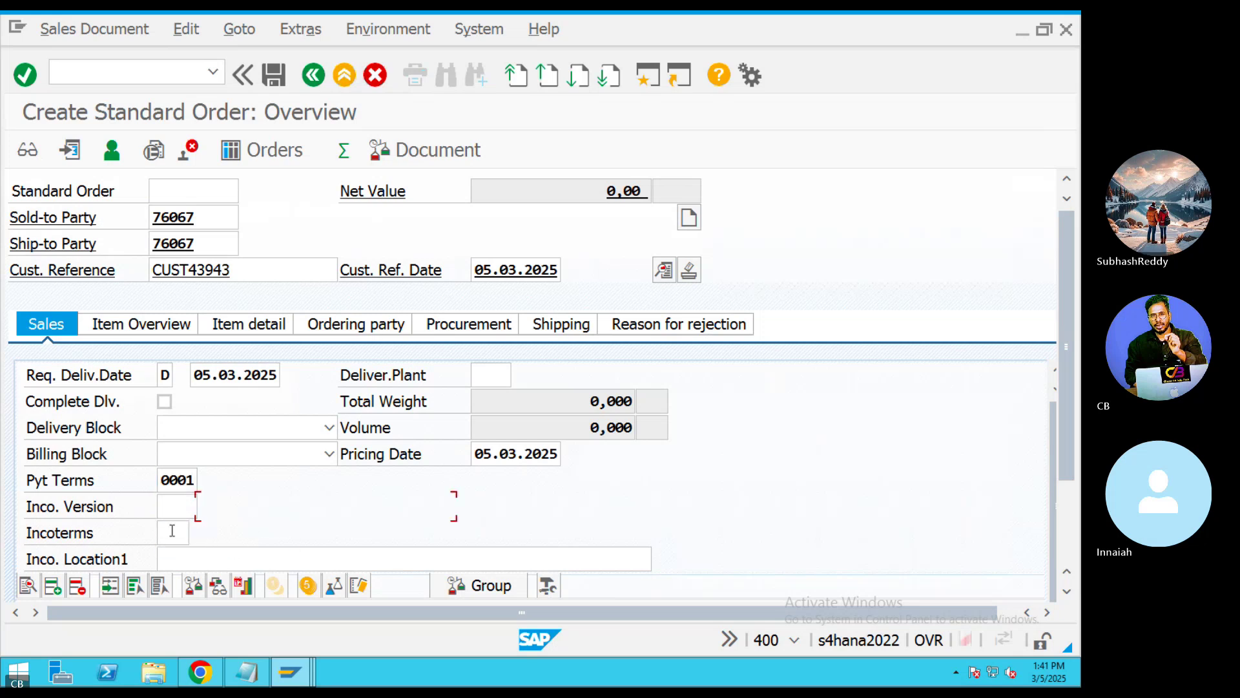
{"action": "left_click", "coordinate": [174, 533]}
{"action": "left_click", "coordinate": [195, 551]}
{"action": "left_click", "coordinate": [195, 553]}
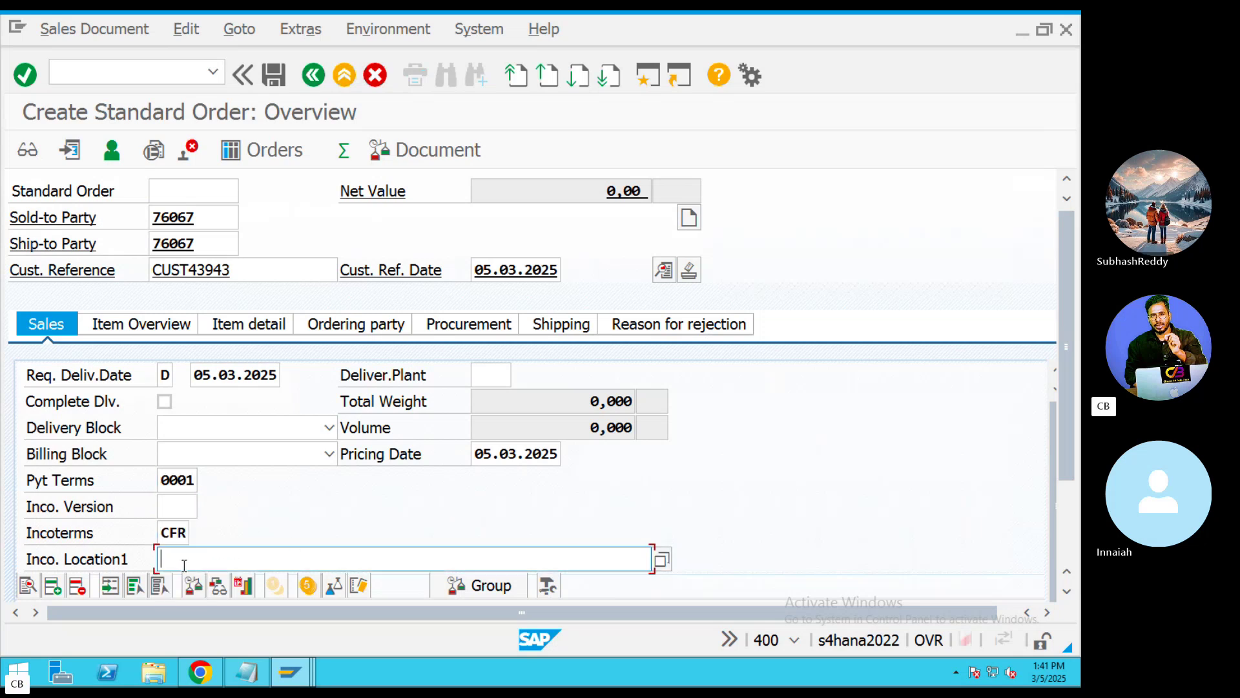
{"action": "type", "text": "HYD"}
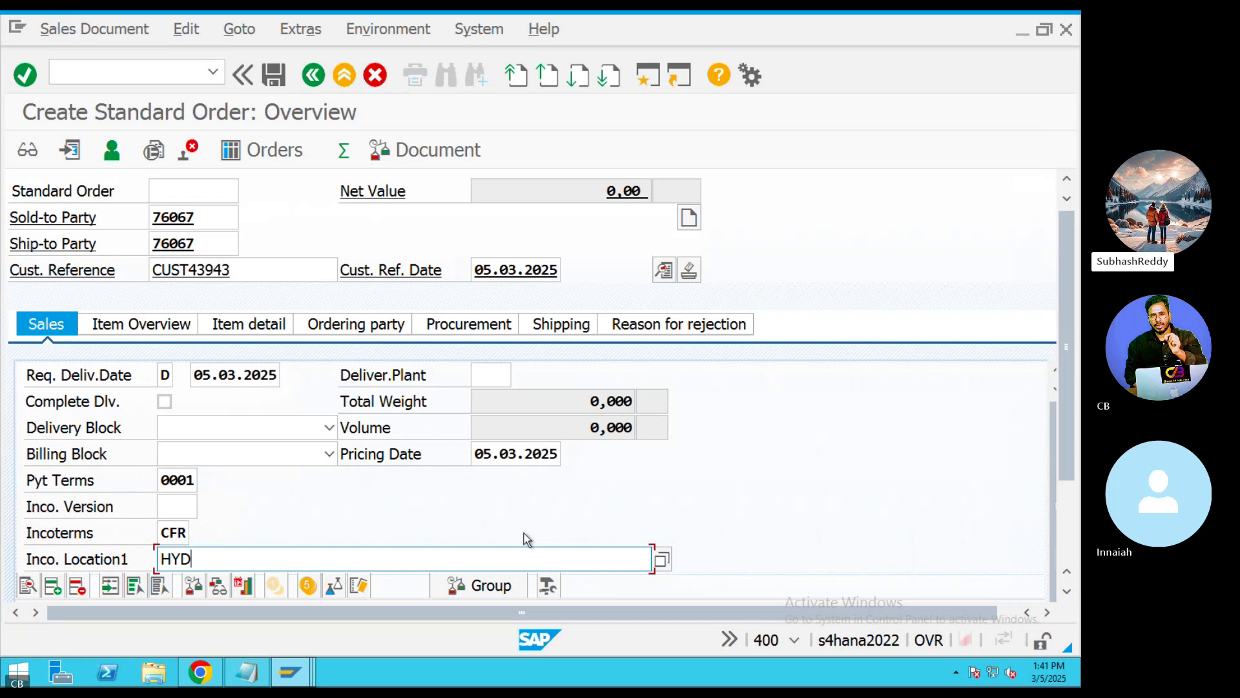
Enter material 91027 with an order quantity of 100 as the first order item
{"action": "scroll", "coordinate": [1065, 463], "scroll_direction": "down", "scroll_amount": 2}
{"action": "scroll", "coordinate": [1064, 462], "scroll_direction": "down", "scroll_amount": 3}
{"action": "left_click", "coordinate": [252, 547]}
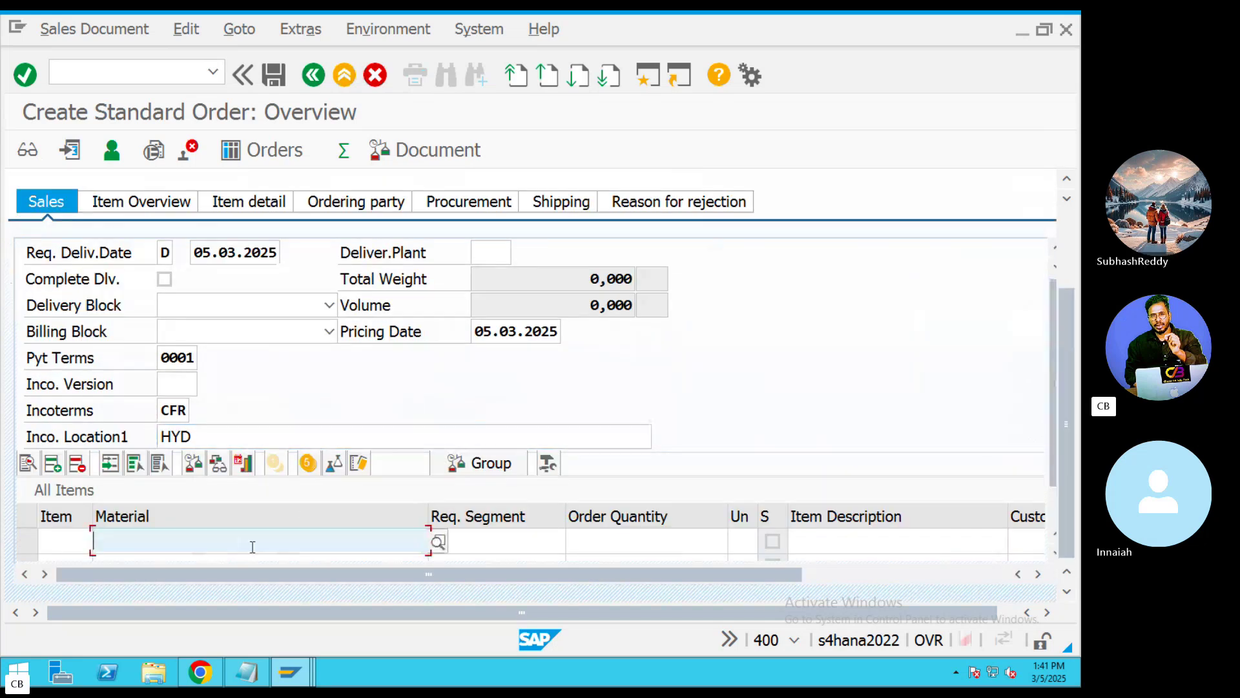
{"action": "left_click", "coordinate": [139, 275]}
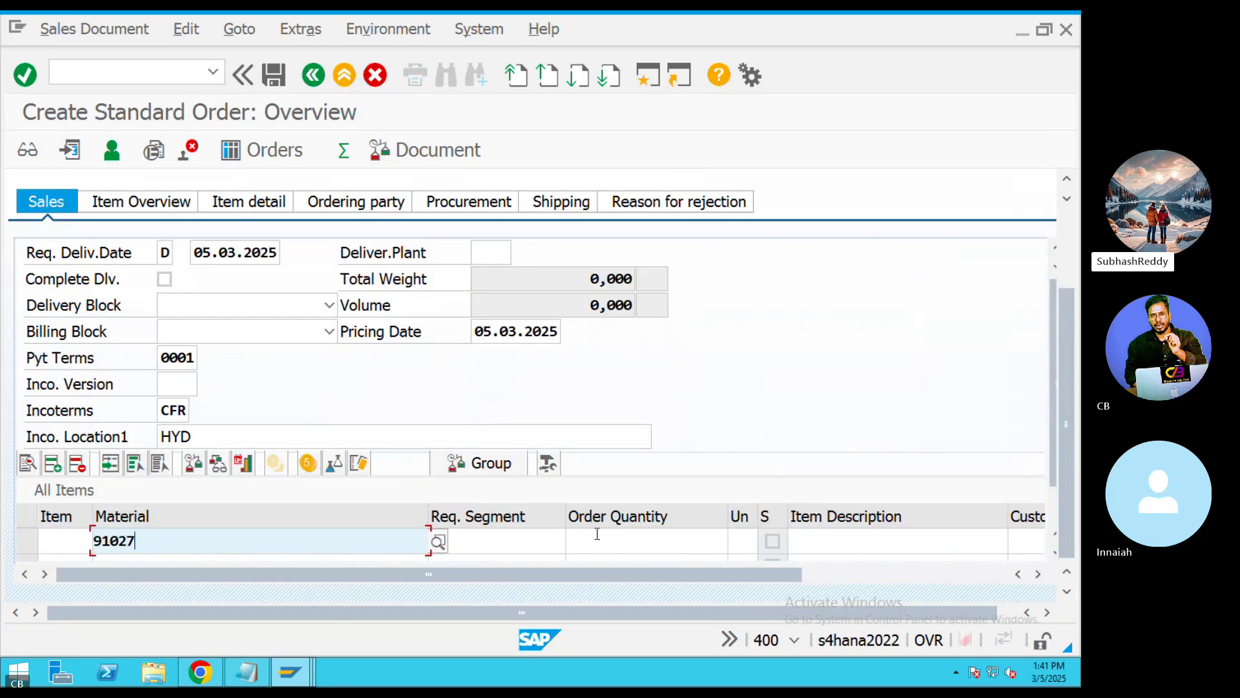
{"action": "left_click", "coordinate": [647, 549]}
{"action": "left_click", "coordinate": [655, 370]}
{"action": "left_click", "coordinate": [819, 538]}
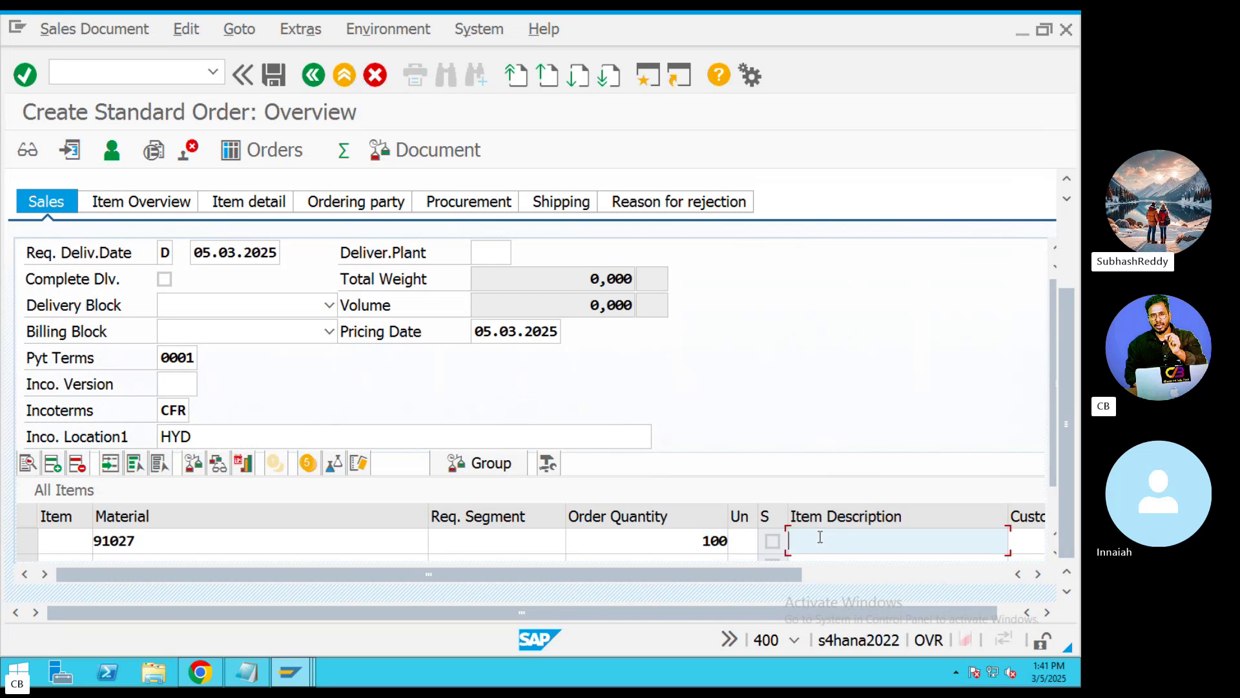
Set the plant of the material 91027 item to relh
{"action": "key", "text": "Tab"}
{"action": "key", "text": "Tab"}
{"action": "key", "text": "Tab"}
{"action": "key", "text": "Tab"}
{"action": "key", "text": "Tab"}
{"action": "key", "text": "Tab"}
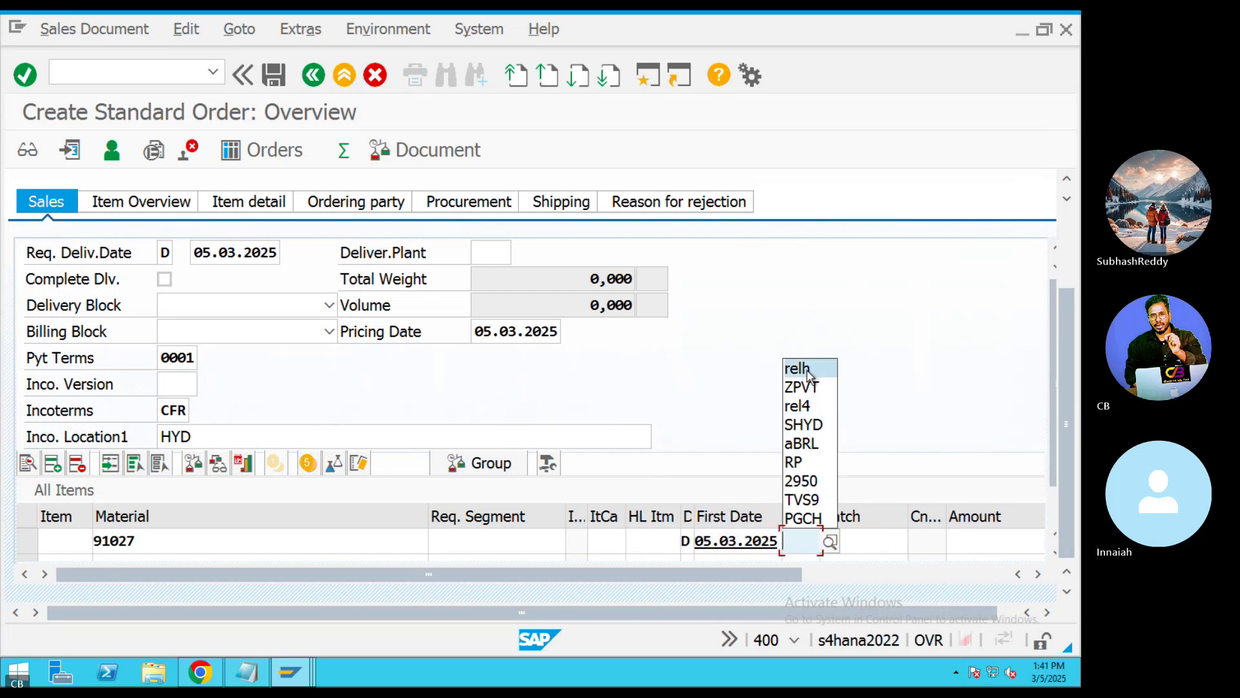
{"action": "left_click", "coordinate": [807, 370]}
Enter an amount of 100 with currency INR for the item
{"action": "key", "text": "Tab"}
{"action": "key", "text": "Tab"}
{"action": "key", "text": "Tab"}
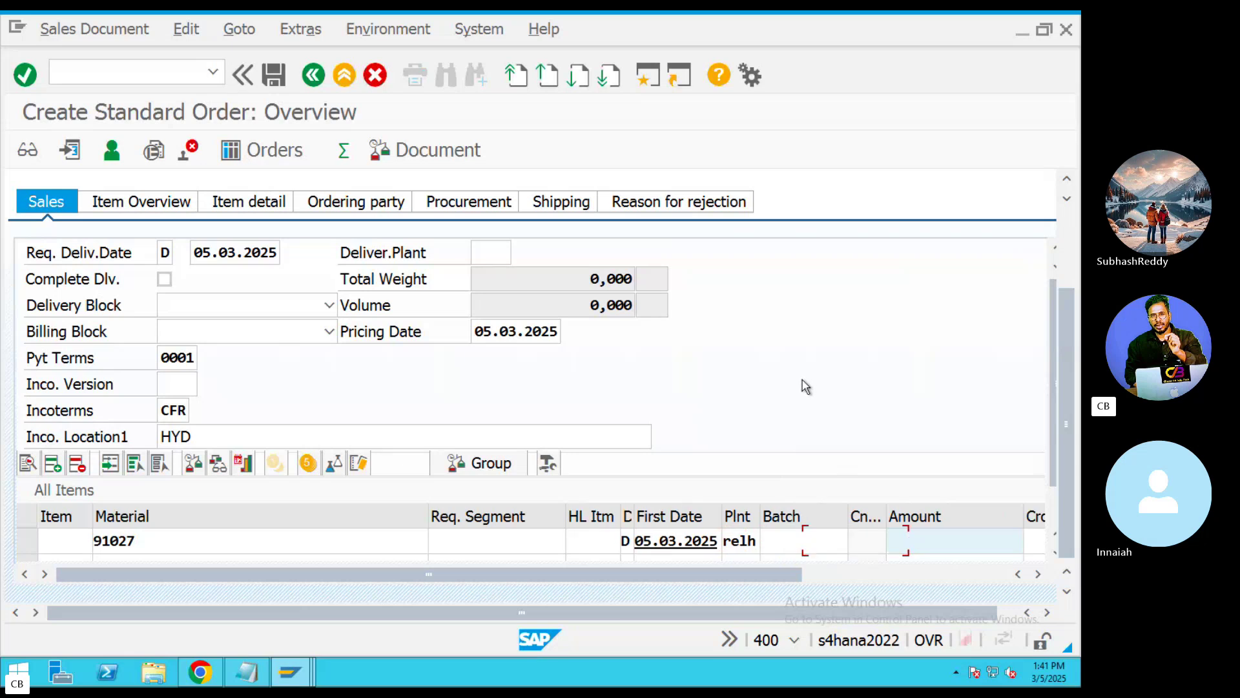
{"action": "left_click", "coordinate": [960, 387]}
{"action": "key", "text": "Tab"}
{"action": "type", "text": "INR"}
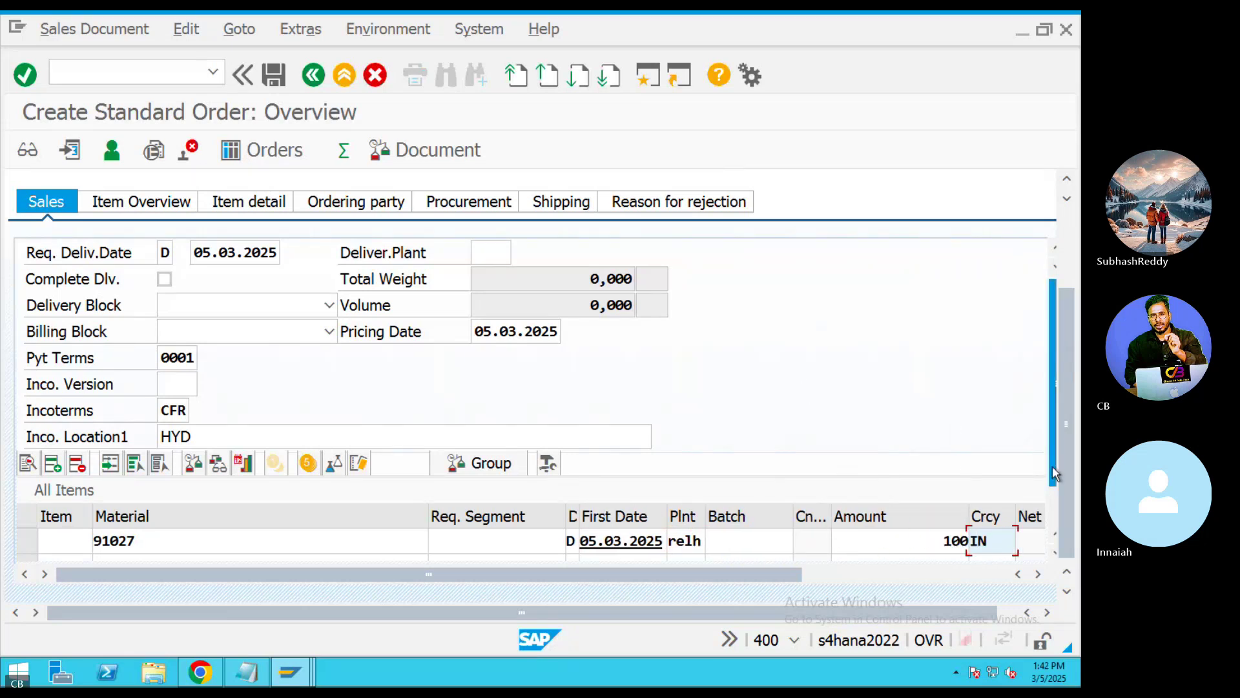
Validate the item entries, accept the freight redetermination notice, save the sales order and return to the main menu
{"action": "key", "text": "Tab"}
{"action": "key", "text": "Tab"}
{"action": "key", "text": "Tab"}
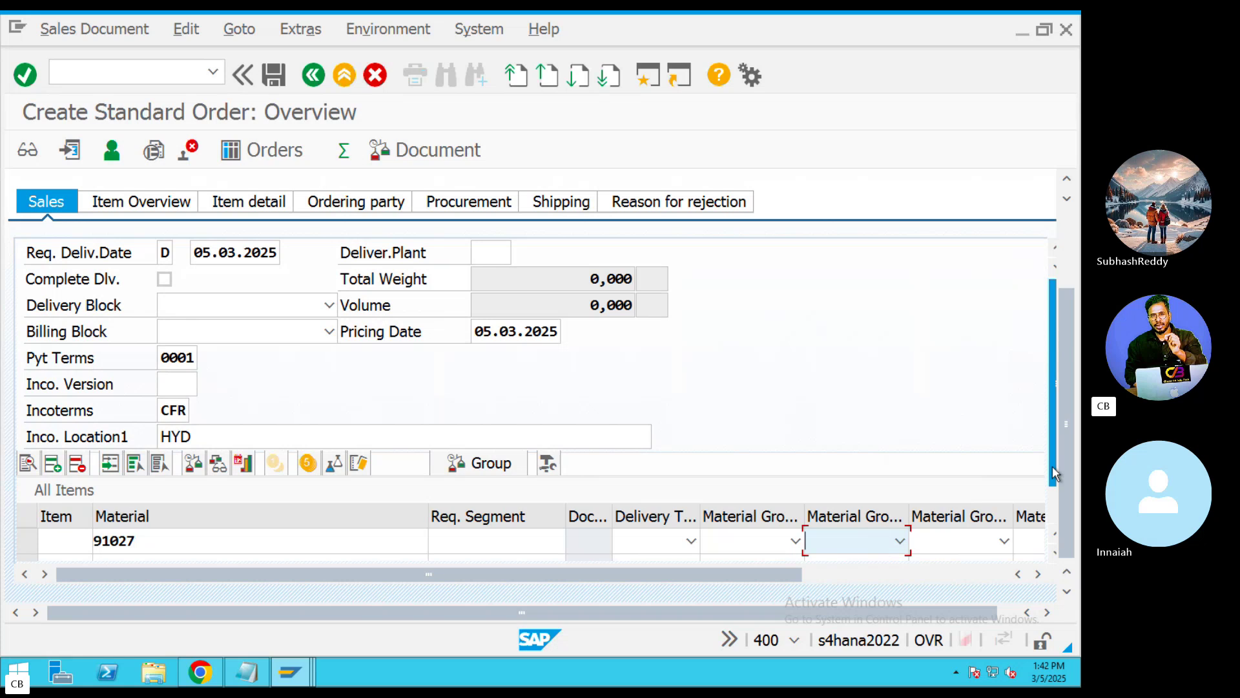
{"action": "key", "text": "Return"}
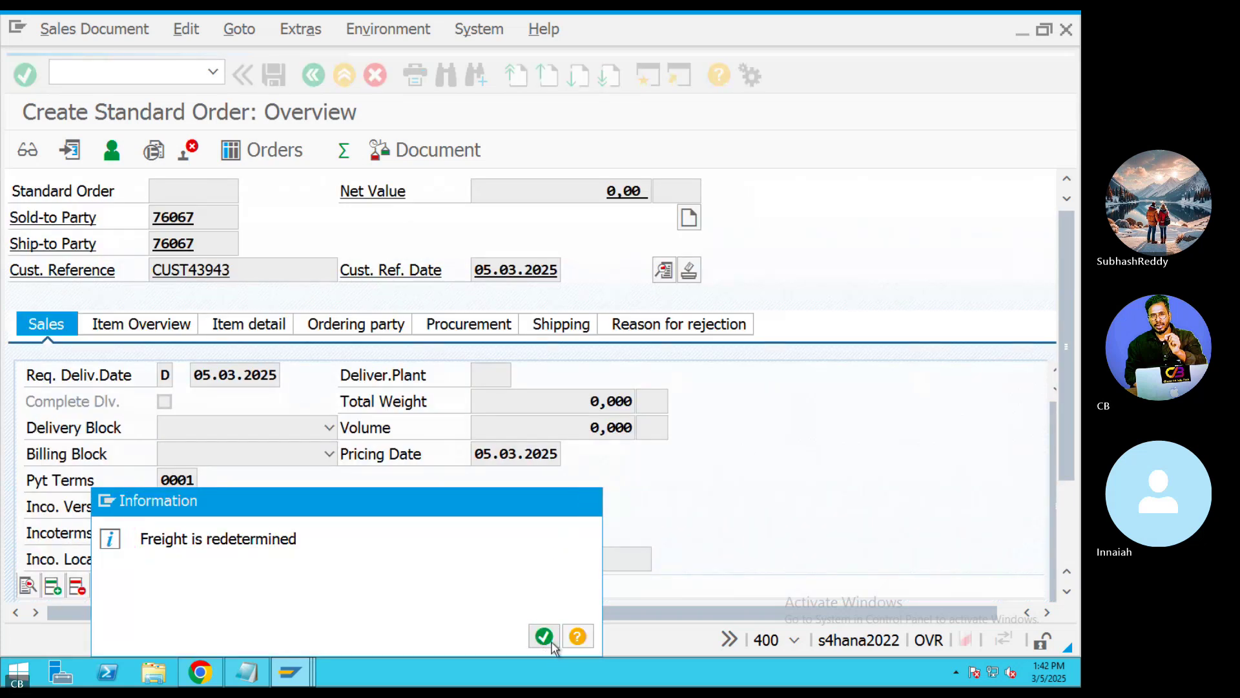
{"action": "left_click", "coordinate": [544, 637]}
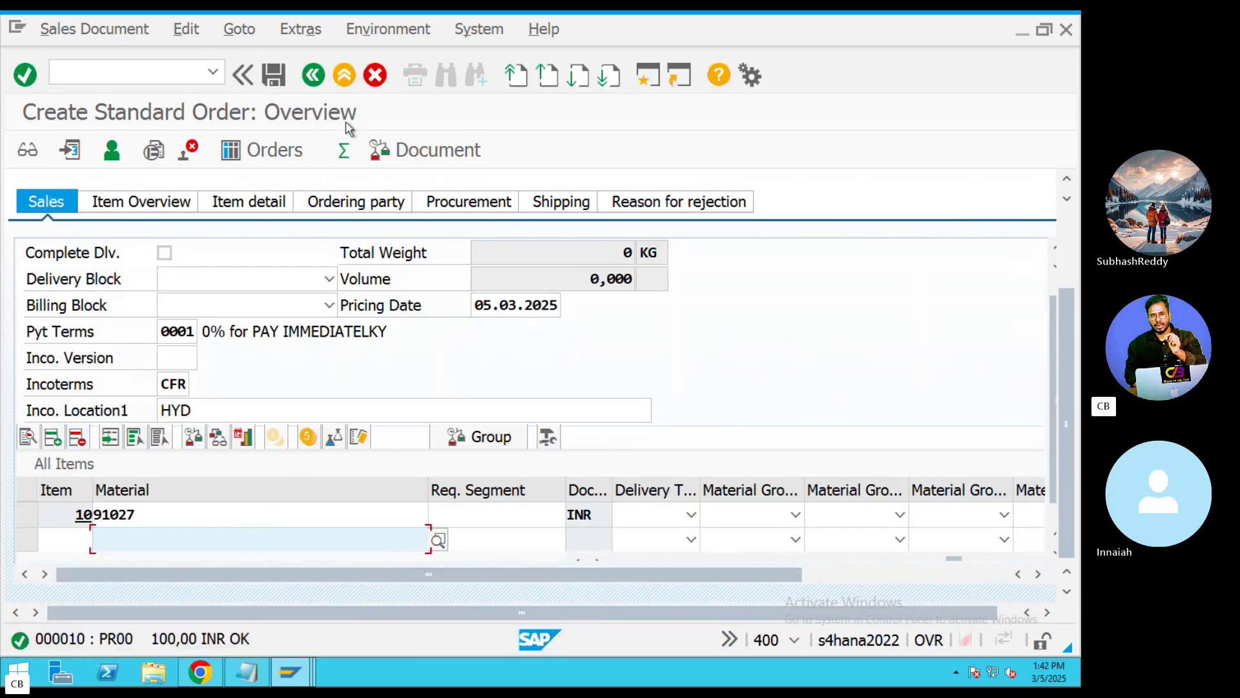
{"action": "left_click", "coordinate": [272, 75]}
{"action": "left_click", "coordinate": [348, 76]}
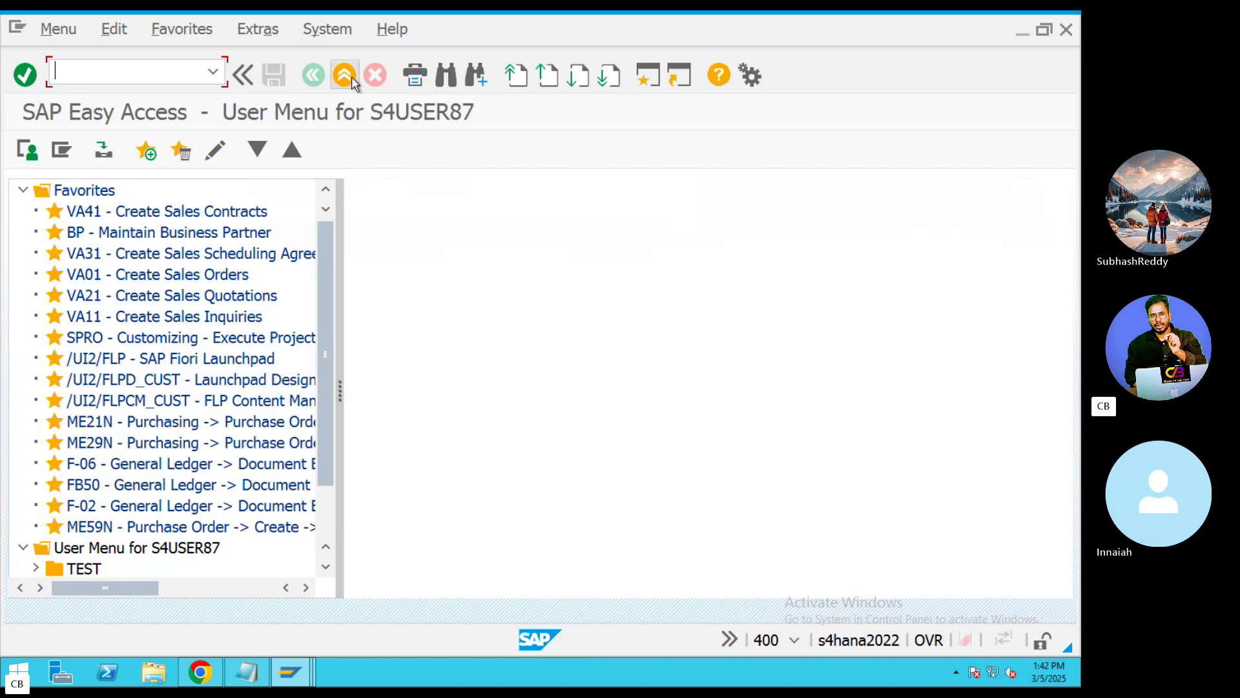
Try to create an outbound delivery for the saved order with VL01N using shipping point REL4, and return from the log
{"action": "type", "text": "VL01N"}
{"action": "key", "text": "Return"}
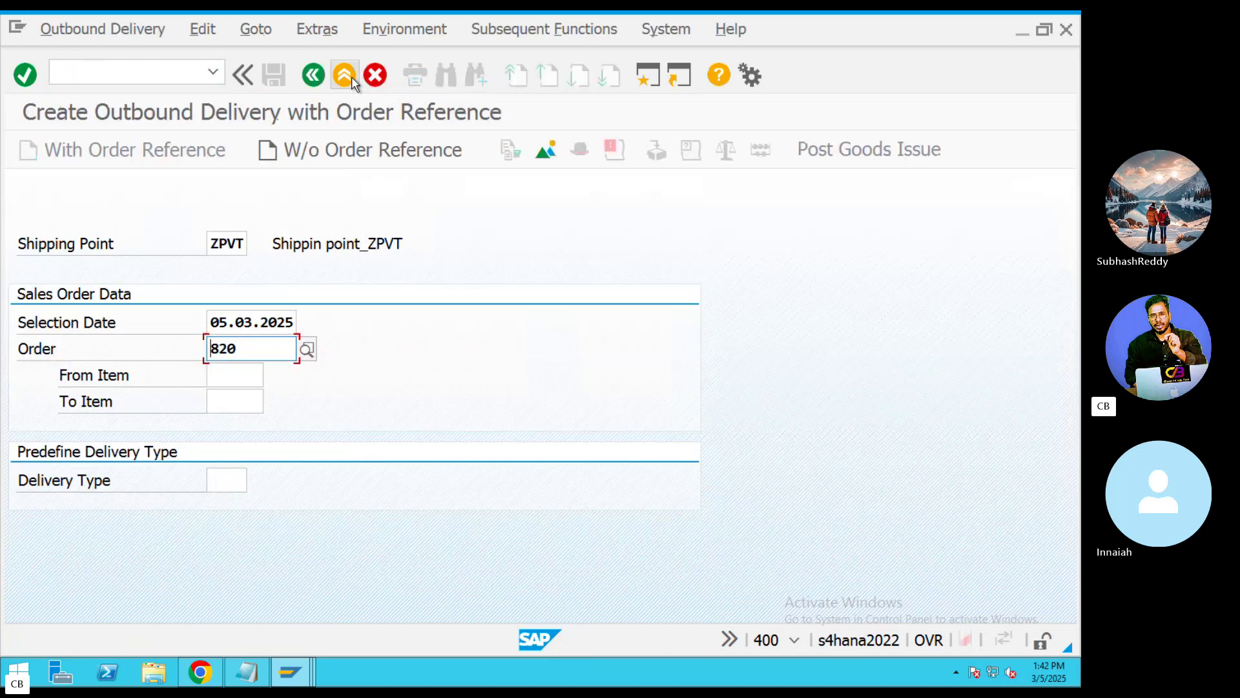
{"action": "left_click", "coordinate": [246, 244]}
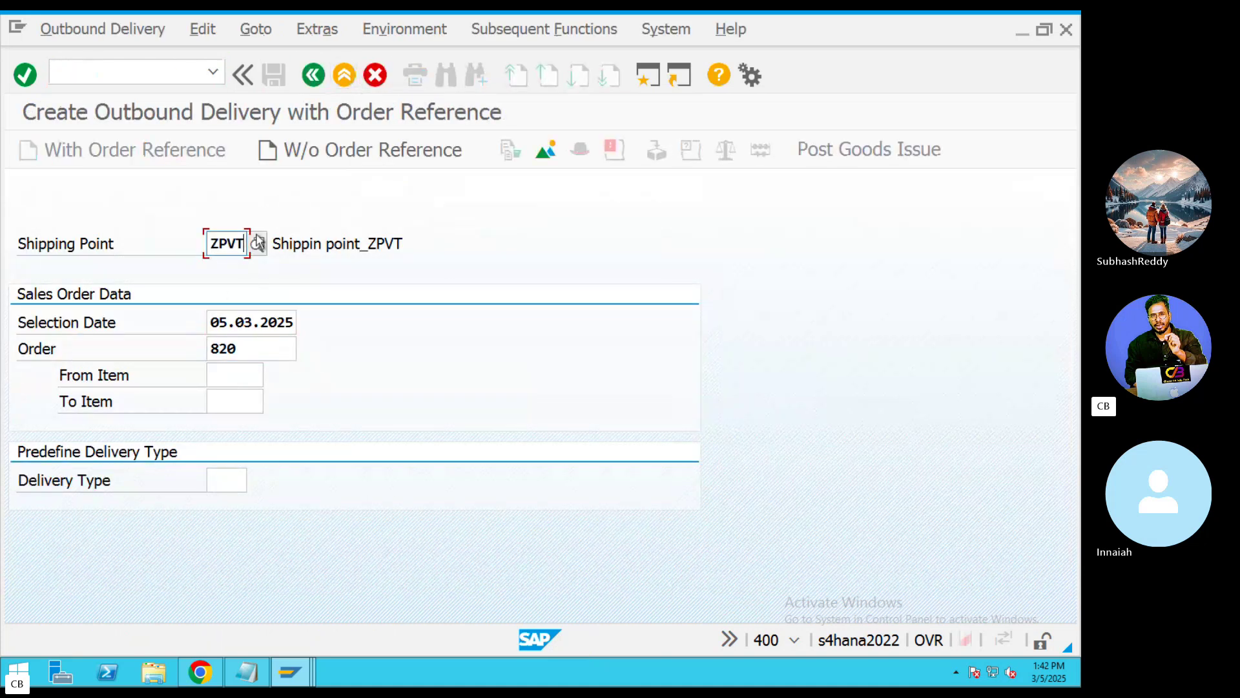
{"action": "key", "text": "BackSpace"}
{"action": "key", "text": "BackSpace"}
{"action": "key", "text": "BackSpace"}
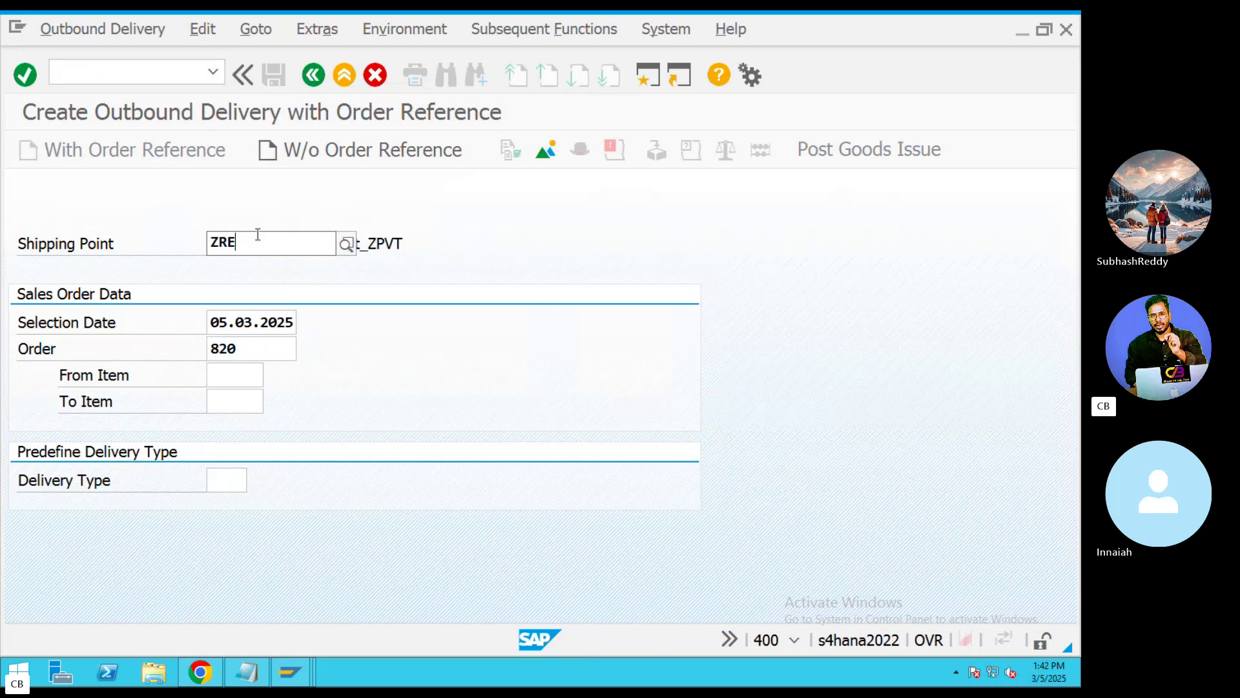
{"action": "key", "text": "BackSpace"}
{"action": "type", "text": "RELA"}
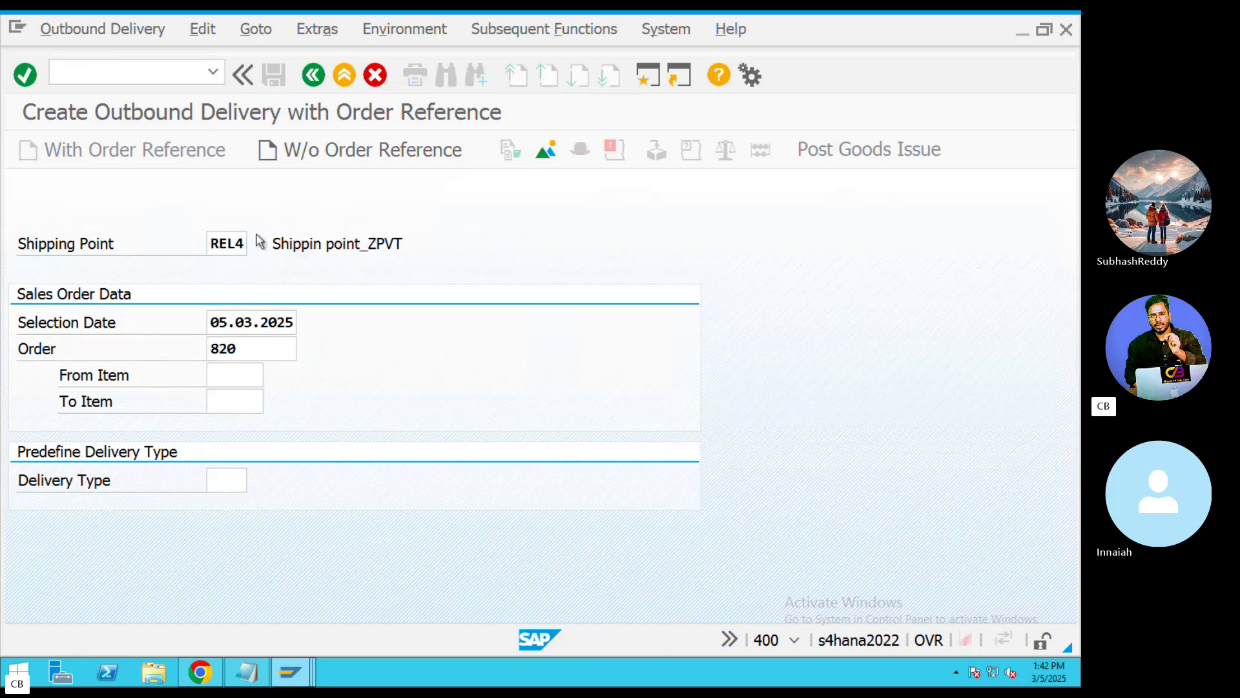
{"action": "key", "text": "Return"}
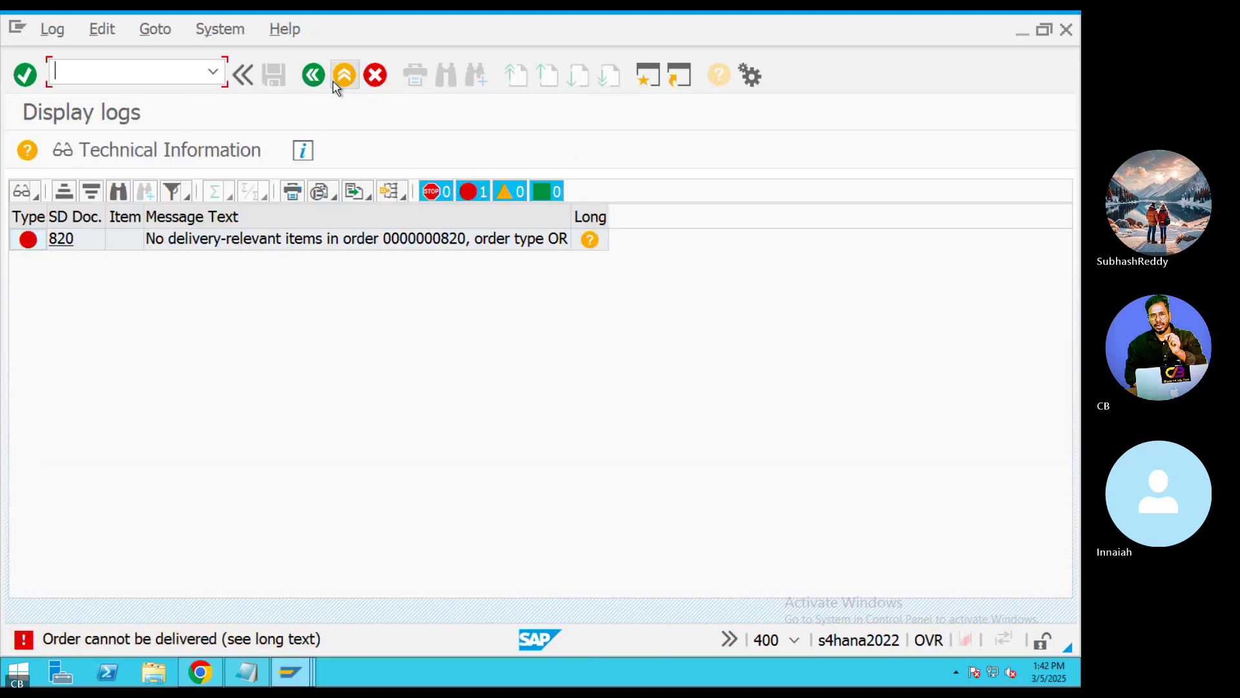
{"action": "left_click", "coordinate": [335, 83]}
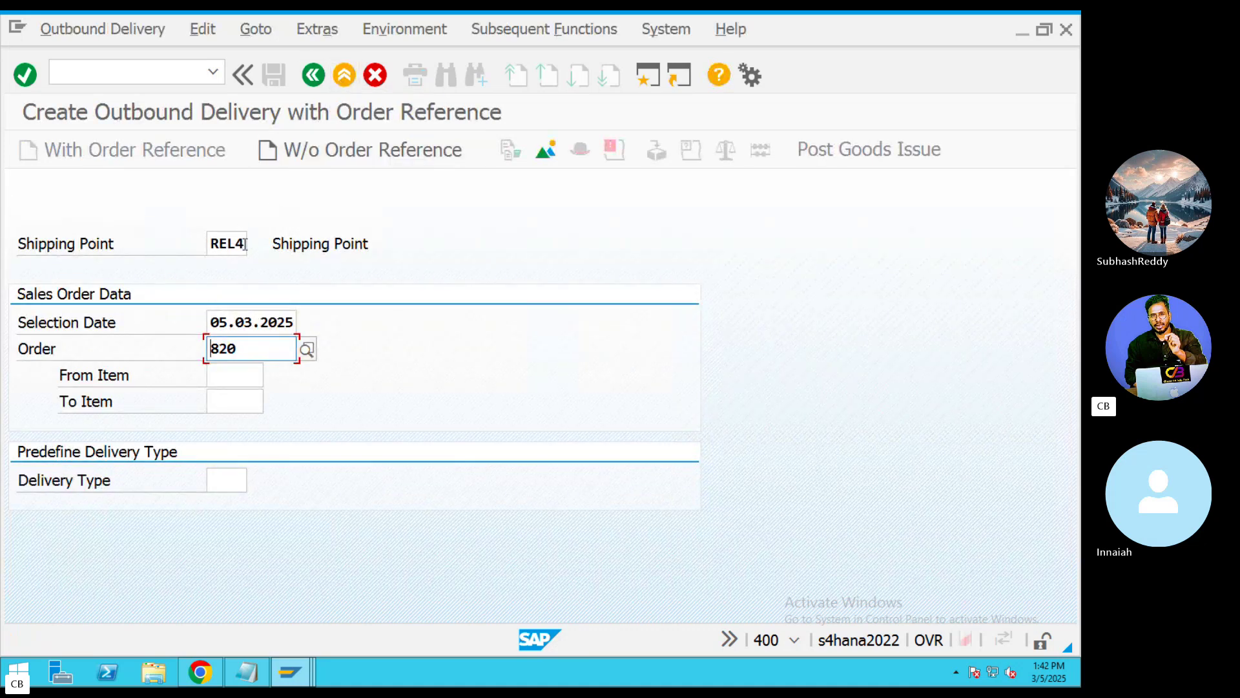
Retry the outbound delivery with the same data and examine the message in the log
{"action": "key", "text": "Return"}
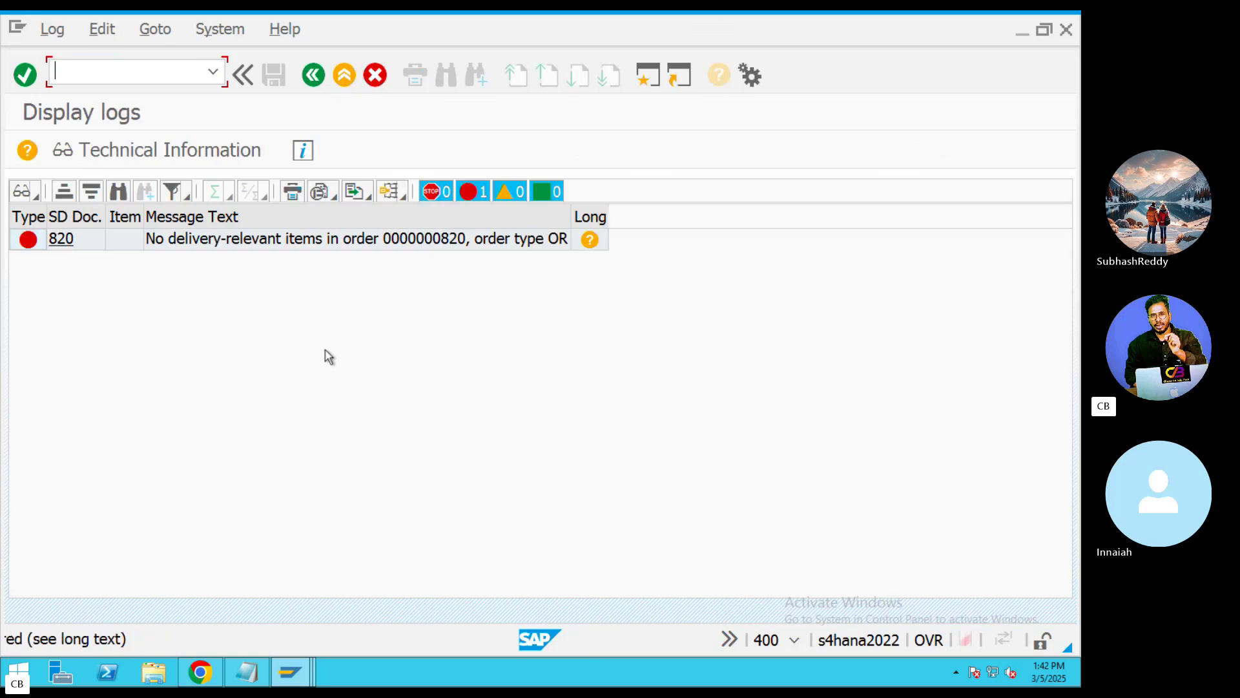
{"action": "left_click", "coordinate": [258, 249]}
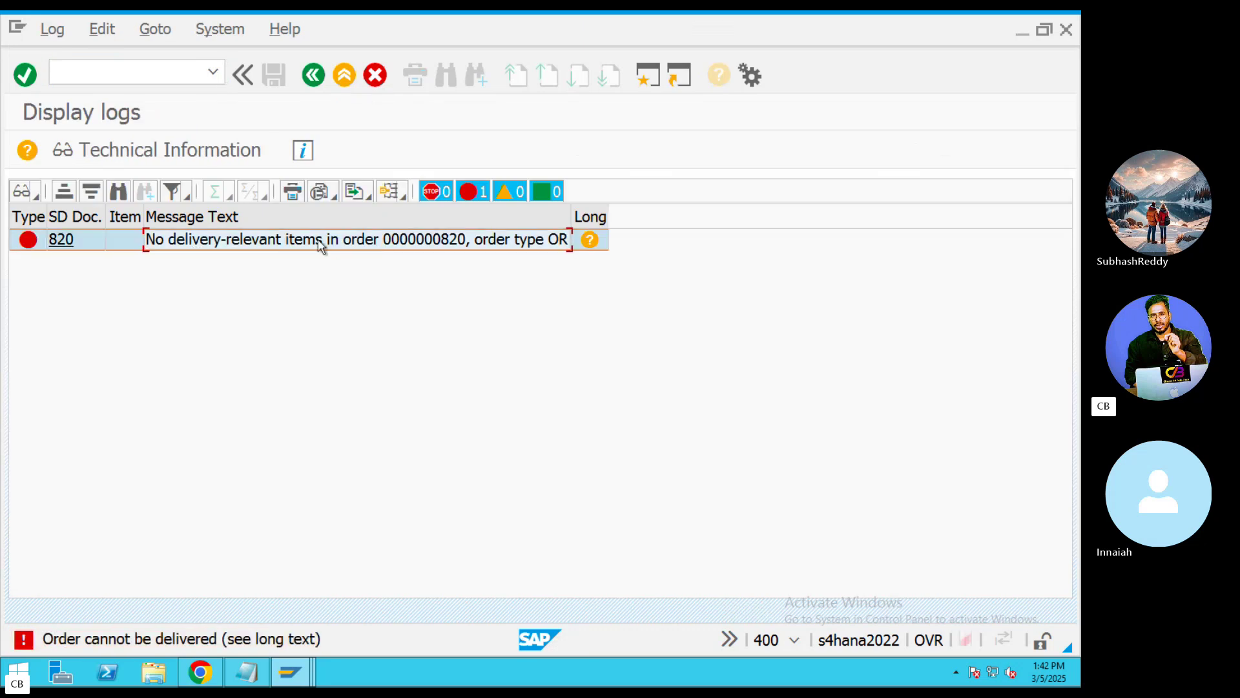
{"action": "left_click", "coordinate": [314, 75]}
Try the outbound delivery again with 6 March 2025 as selection date, and leave delivery creation
{"action": "left_click", "coordinate": [293, 322]}
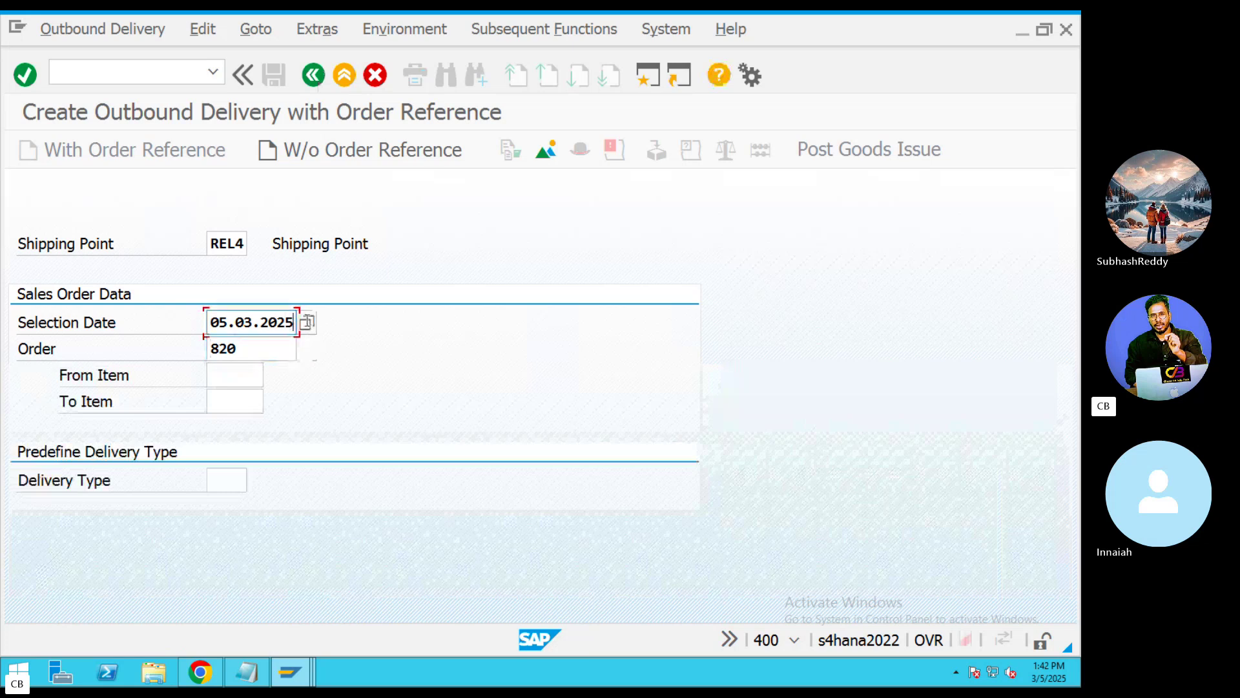
{"action": "left_click", "coordinate": [307, 322]}
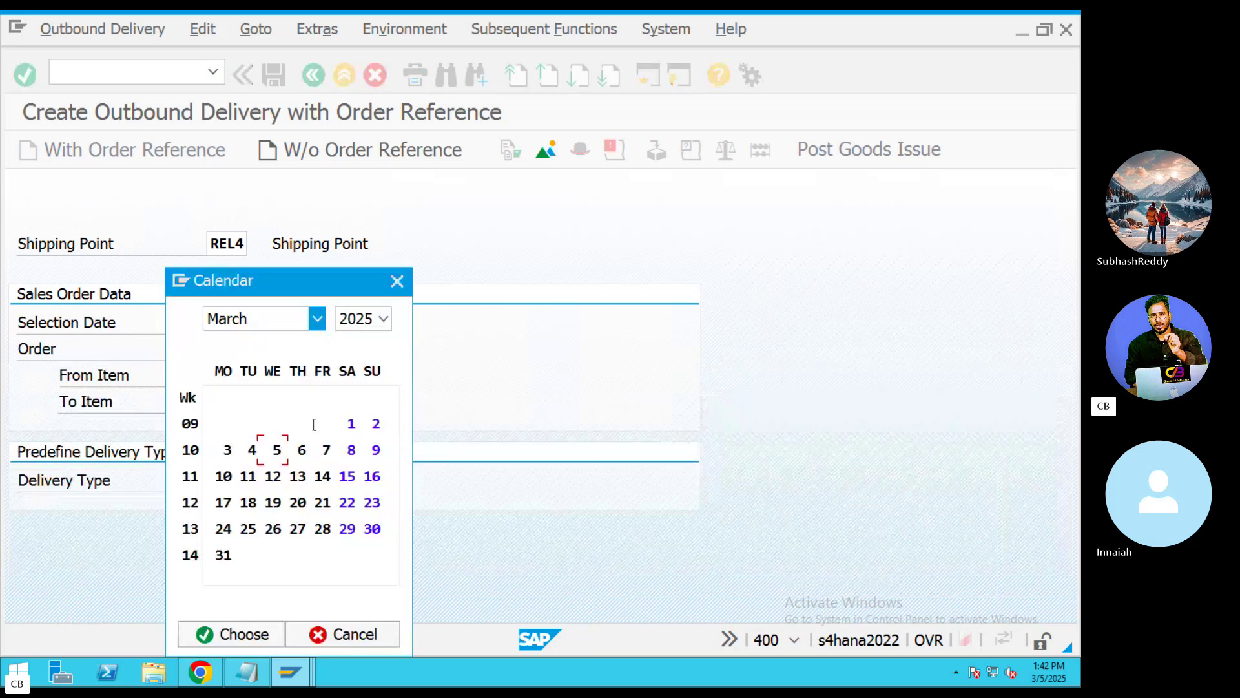
{"action": "double_click", "coordinate": [308, 456]}
{"action": "key", "text": "Return"}
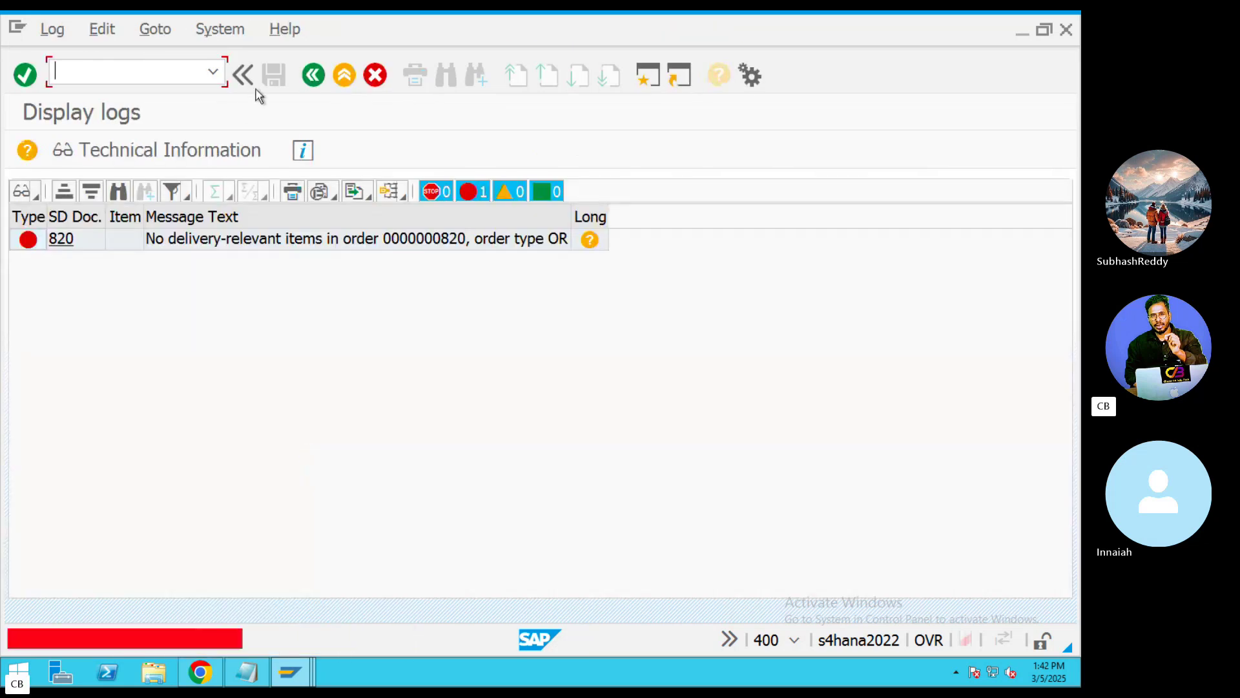
{"action": "left_click", "coordinate": [314, 75]}
{"action": "left_click", "coordinate": [314, 75]}
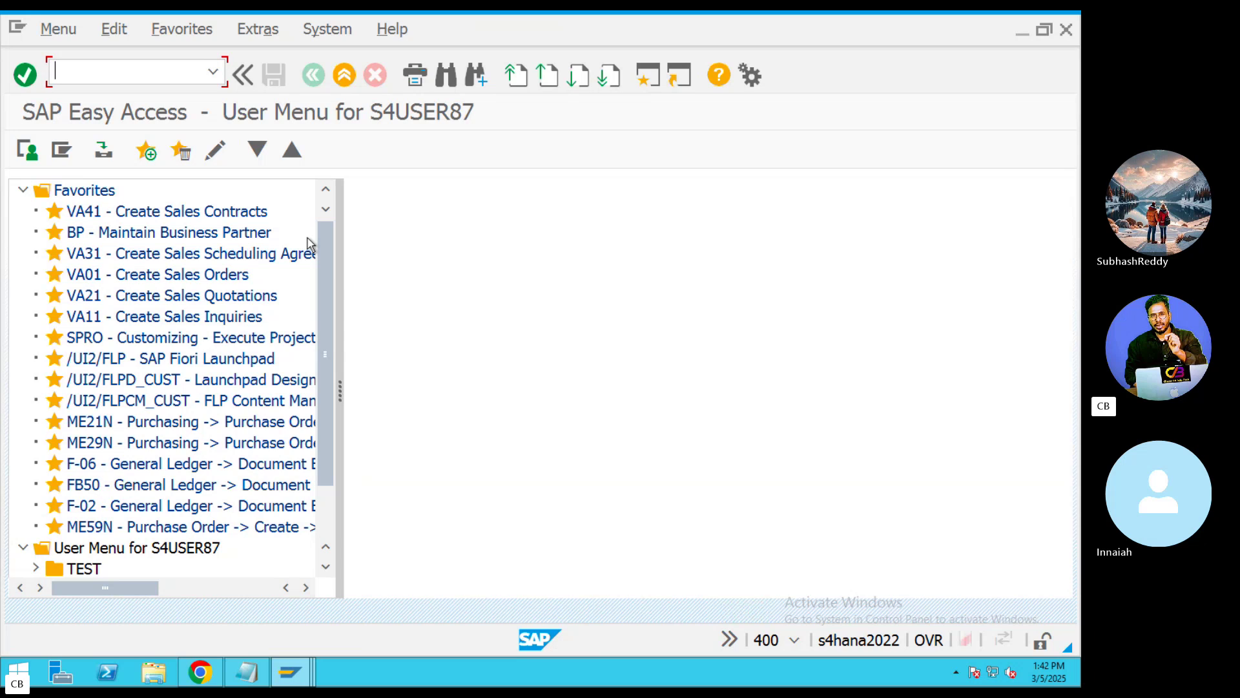
Run the VA05 sales order list for the IBM sold-to party found by searching customers in company code ZPVT
{"action": "type", "text": "VA05"}
{"action": "key", "text": "Return"}
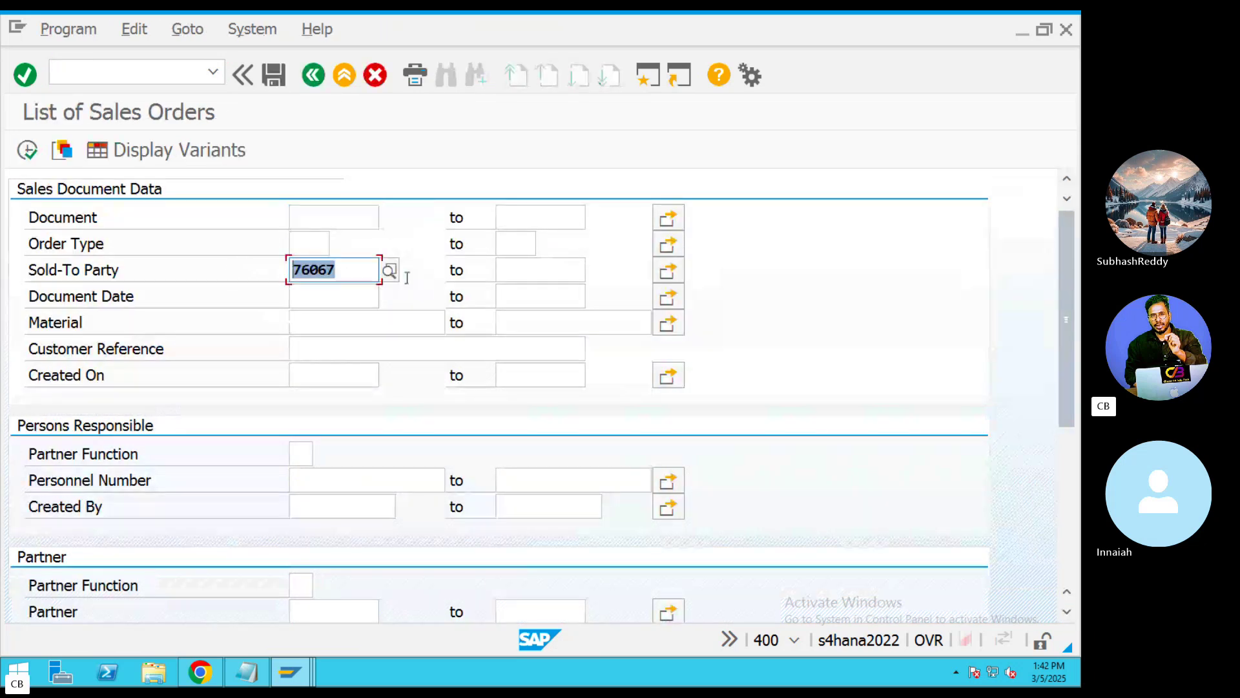
{"action": "key", "text": "Delete"}
{"action": "left_click", "coordinate": [388, 270]}
{"action": "left_click", "coordinate": [520, 485]}
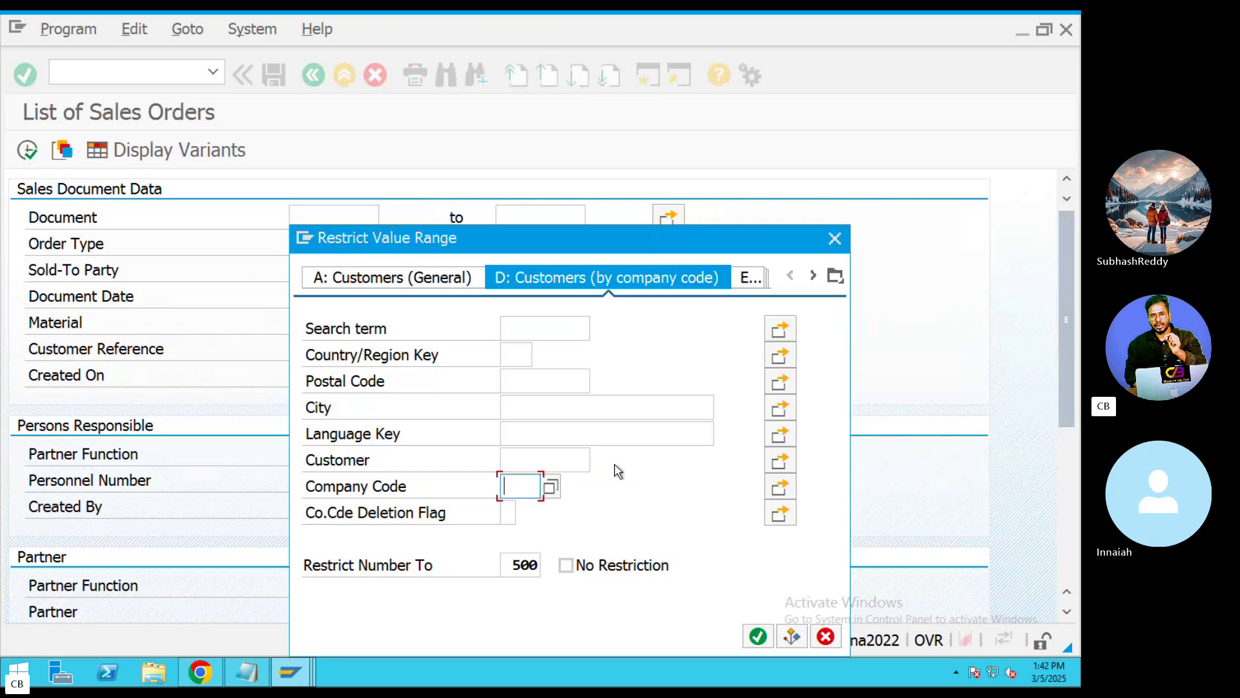
{"action": "type", "text": "ZPVT"}
{"action": "key", "text": "Return"}
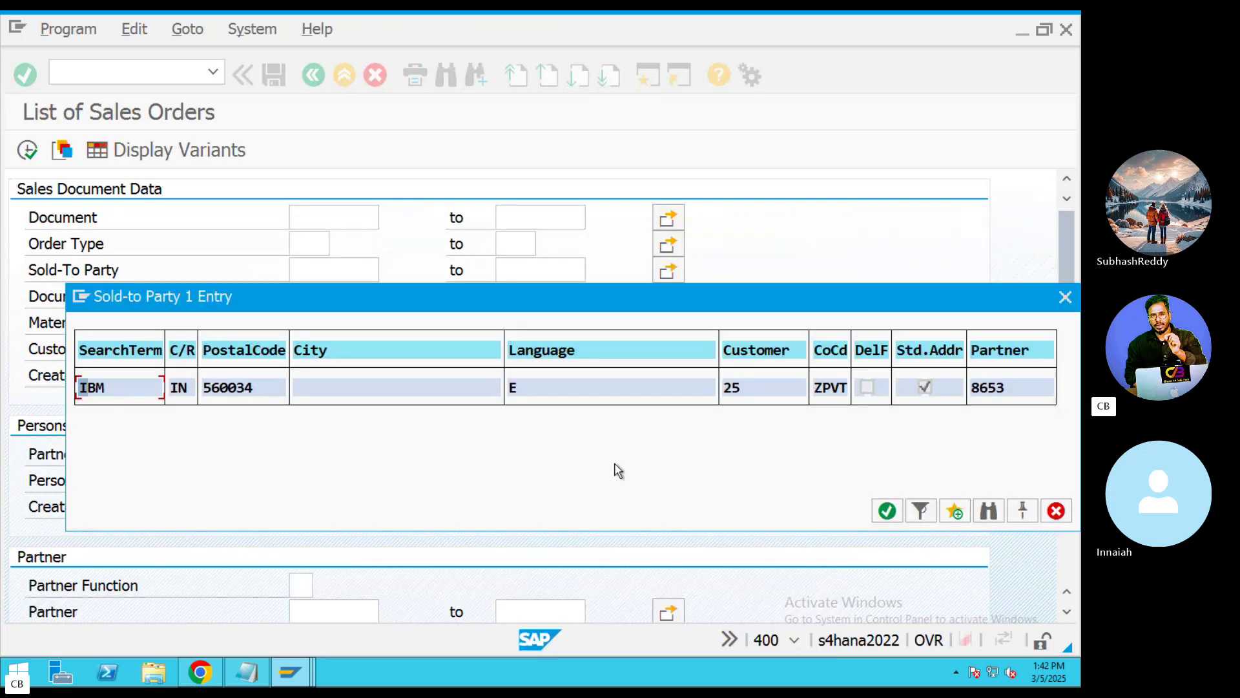
{"action": "left_click", "coordinate": [253, 388]}
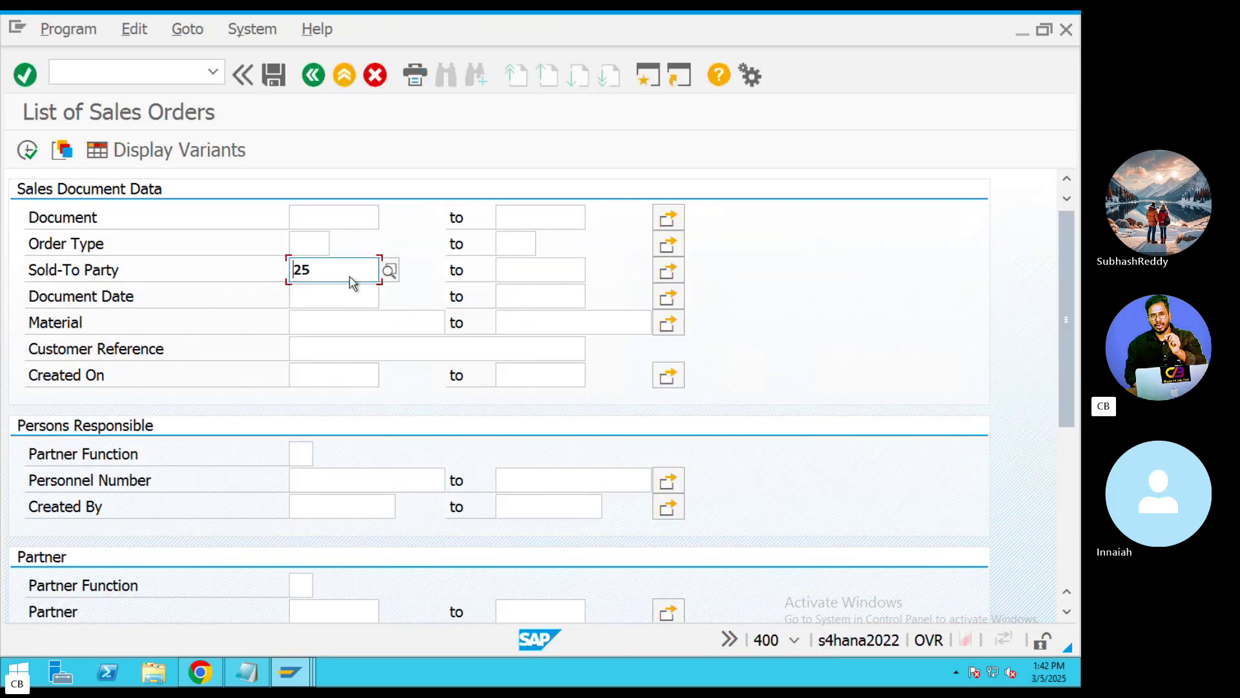
{"action": "left_click", "coordinate": [28, 151]}
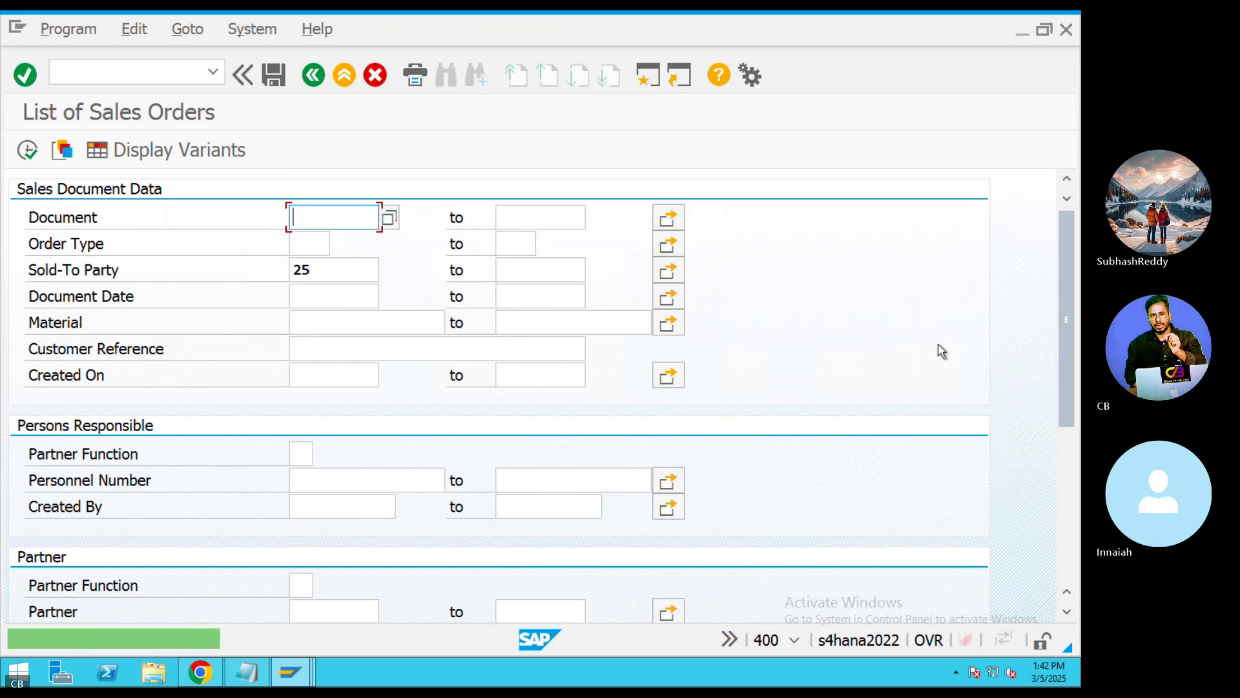
Clear the sales organization, distribution channel and division criteria, and rerun the sales order list for the same sold-to party
{"action": "left_click_drag", "start_coordinate": [1068, 285], "coordinate": [1071, 431]}
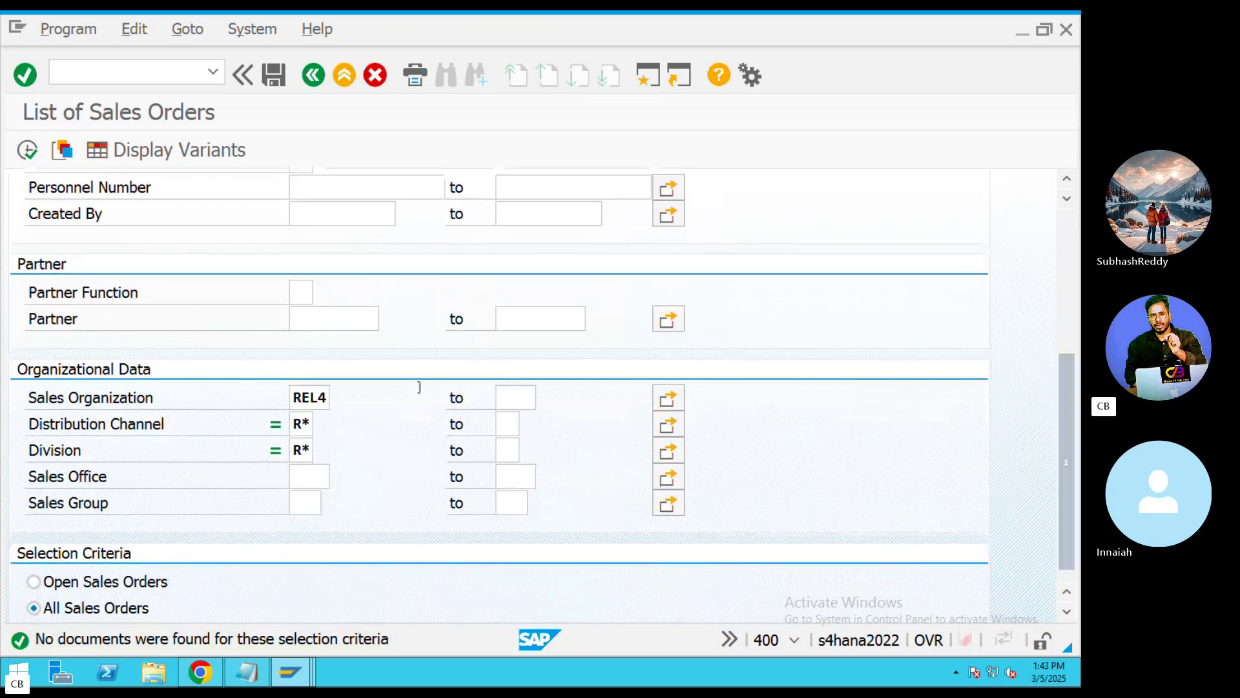
{"action": "left_click", "coordinate": [330, 398]}
{"action": "key", "text": "BackSpace"}
{"action": "key", "text": "BackSpace"}
{"action": "key", "text": "BackSpace"}
{"action": "key", "text": "BackSpace"}
{"action": "left_click", "coordinate": [304, 424]}
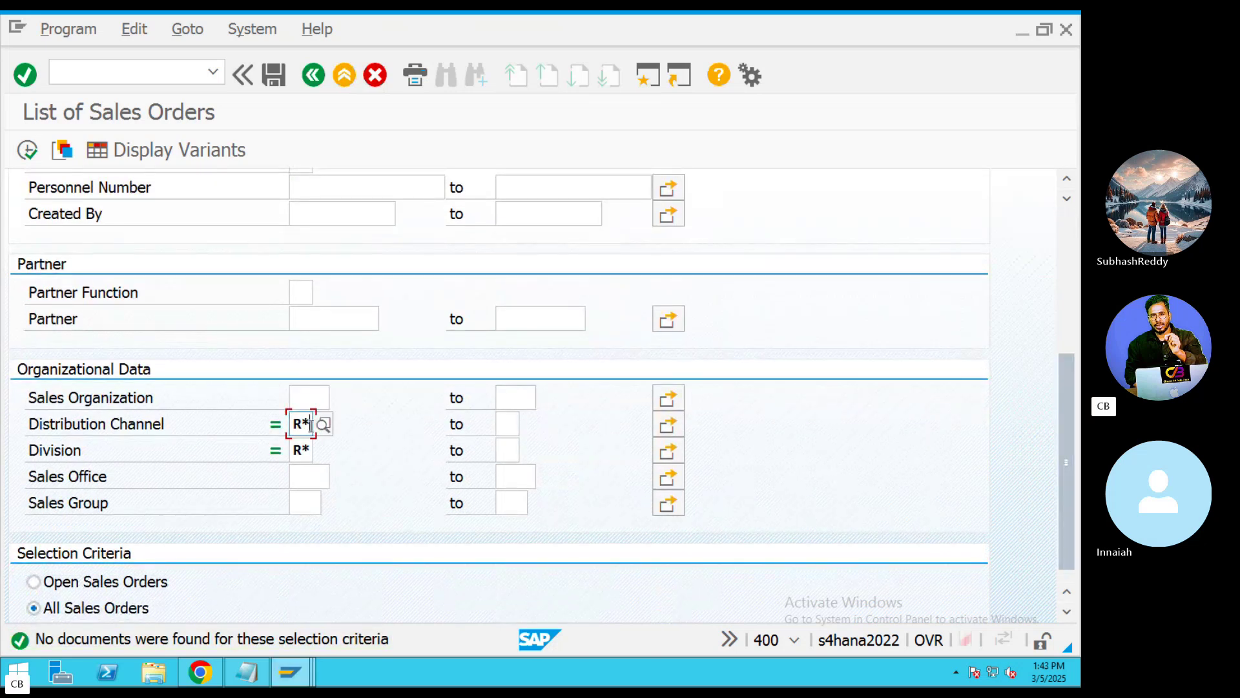
{"action": "type", "text": "r*"}
{"action": "left_click", "coordinate": [311, 451]}
{"action": "key", "text": "BackSpace"}
{"action": "key", "text": "BackSpace"}
{"action": "left_click", "coordinate": [312, 424]}
{"action": "key", "text": "BackSpace"}
{"action": "key", "text": "BackSpace"}
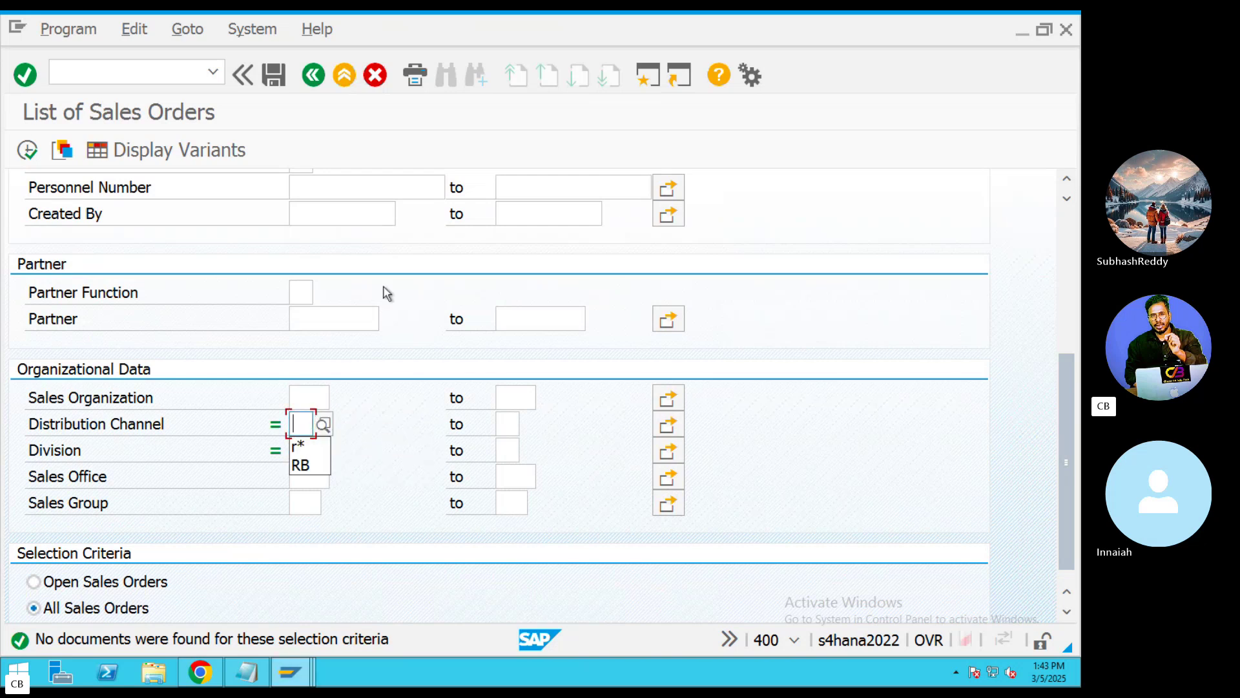
{"action": "left_click", "coordinate": [27, 150]}
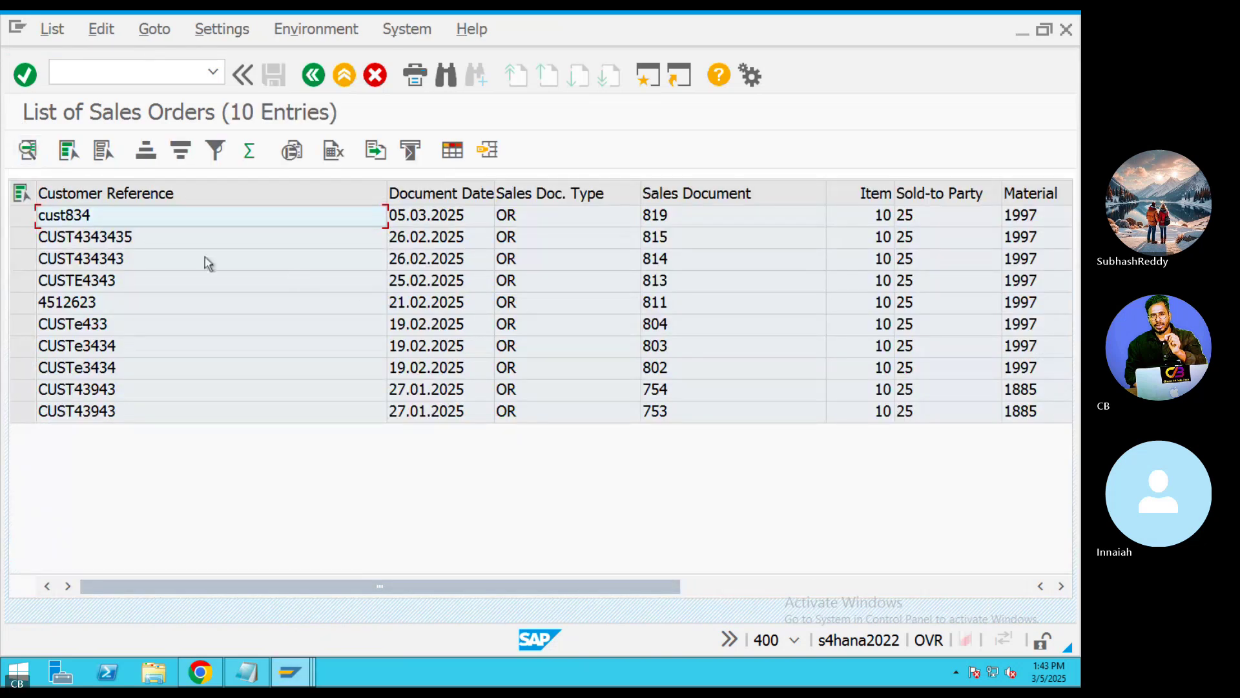
Sort the sales order list by document date in descending order, and display the most recent order in a new VA03 session
{"action": "left_click", "coordinate": [478, 195]}
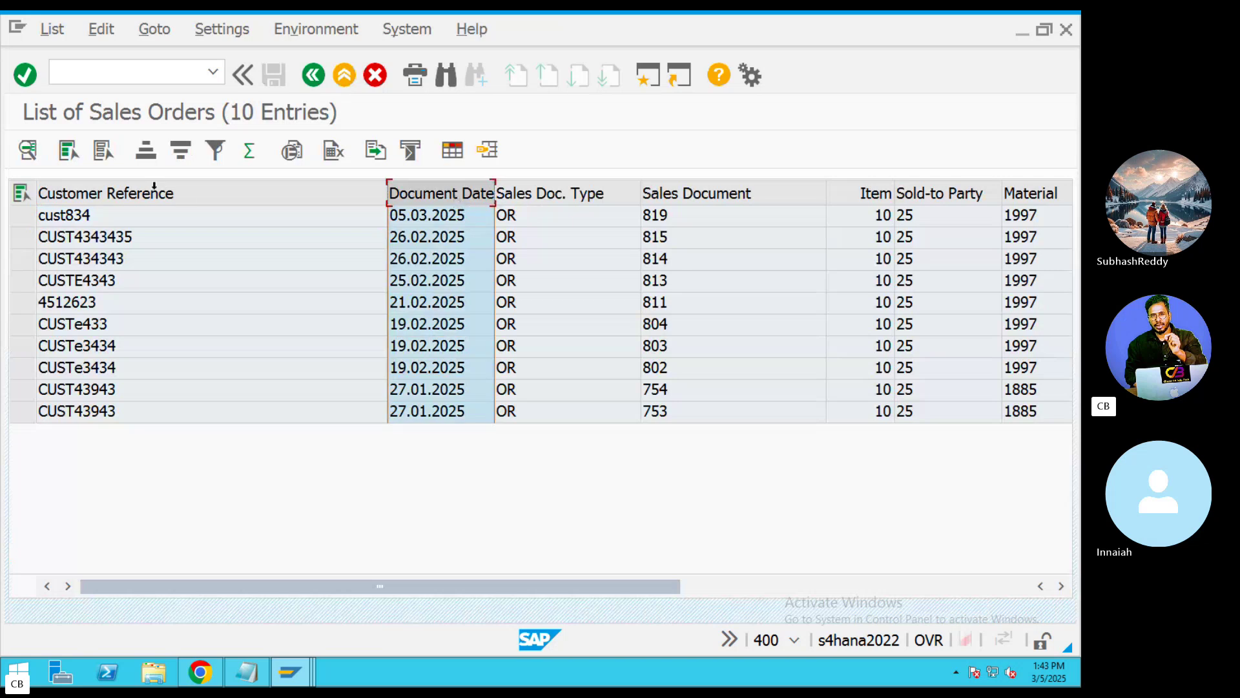
{"action": "left_click", "coordinate": [181, 150]}
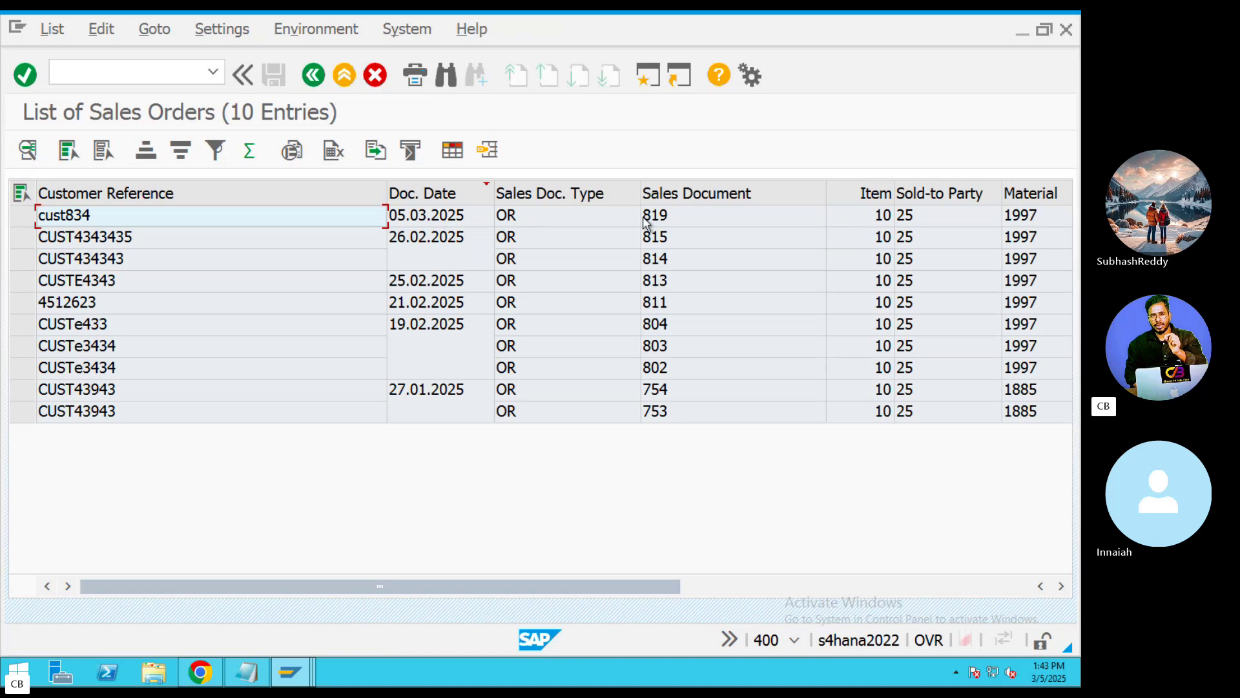
{"action": "left_click", "coordinate": [651, 80]}
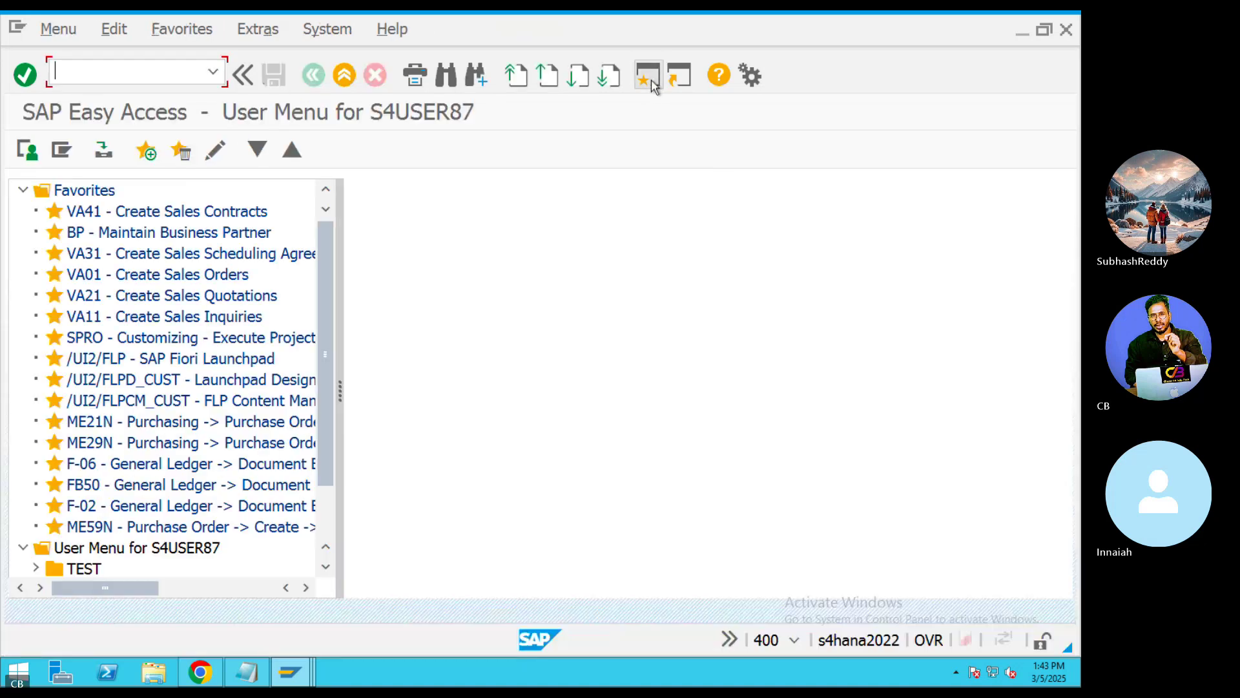
{"action": "type", "text": "VA03"}
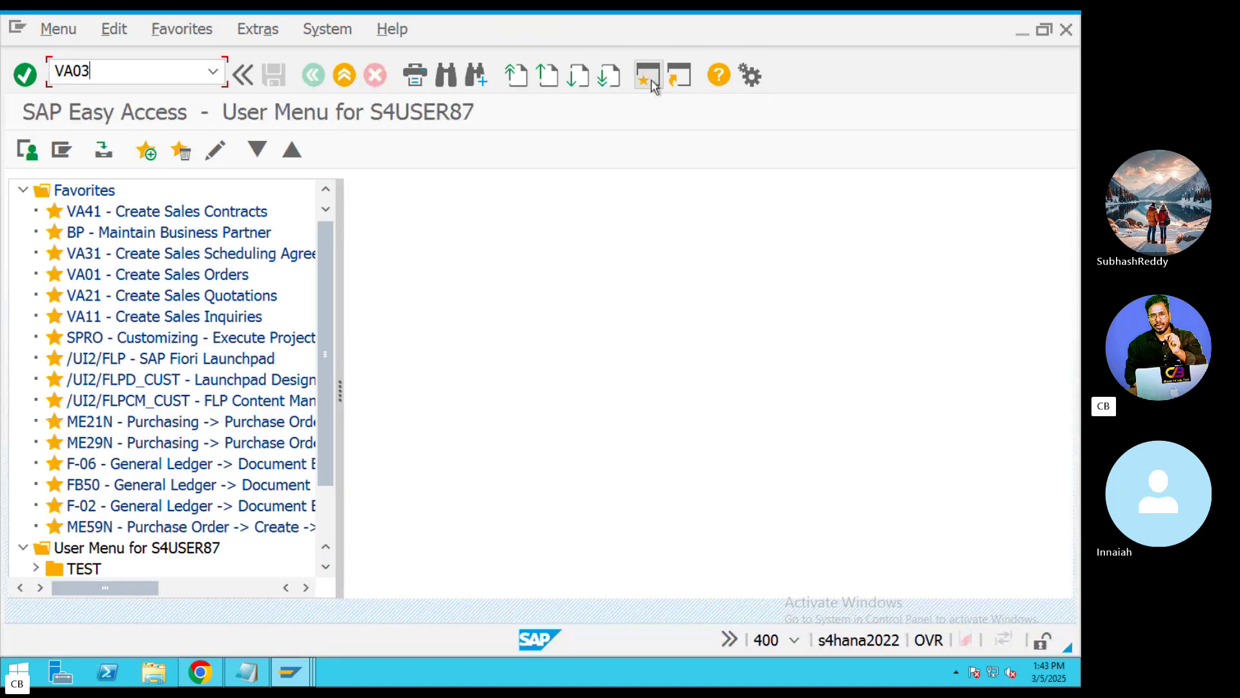
{"action": "key", "text": "Return"}
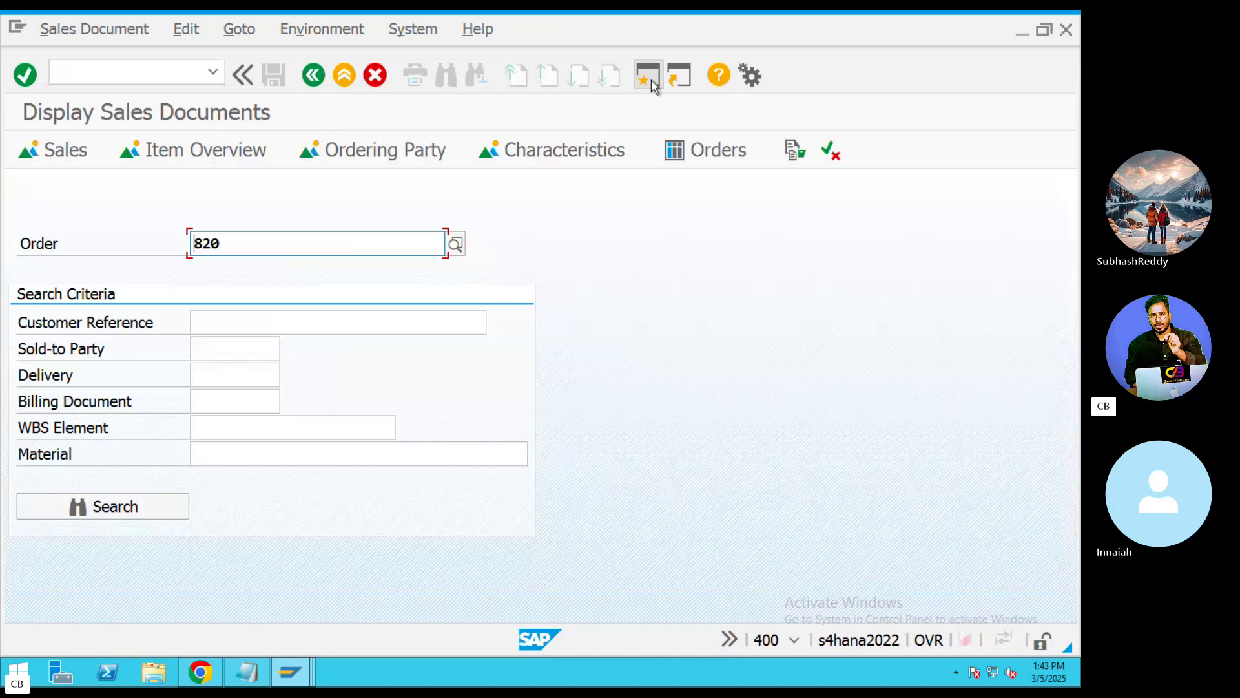
{"action": "left_click", "coordinate": [243, 236]}
{"action": "key", "text": "BackSpace"}
{"action": "key", "text": "BackSpace"}
{"action": "type", "text": "19"}
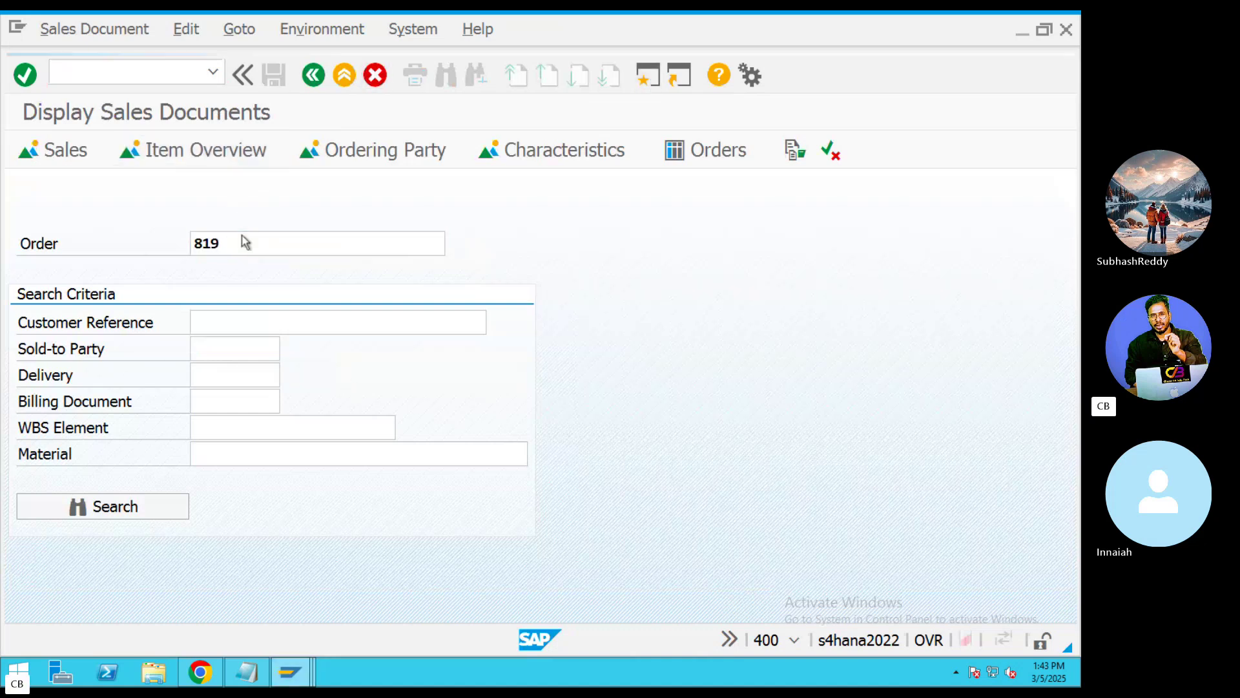
{"action": "key", "text": "Return"}
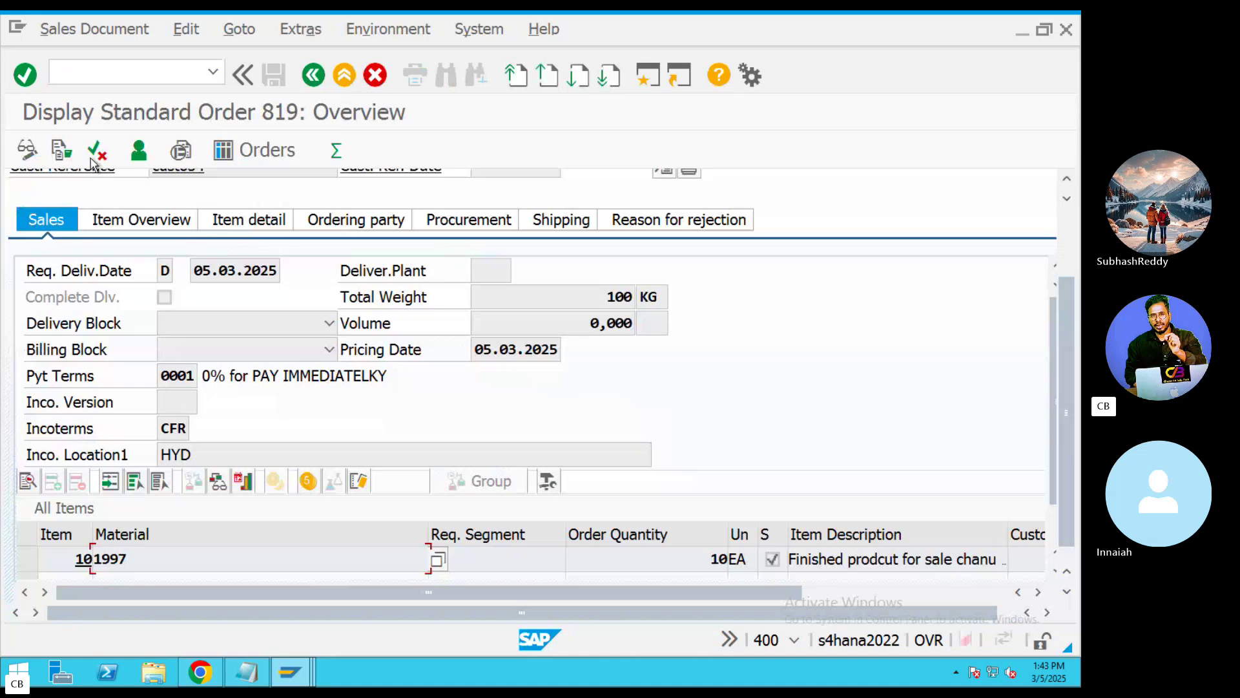
Examine the sales order's document flow, and leave the order display
{"action": "left_click", "coordinate": [60, 154]}
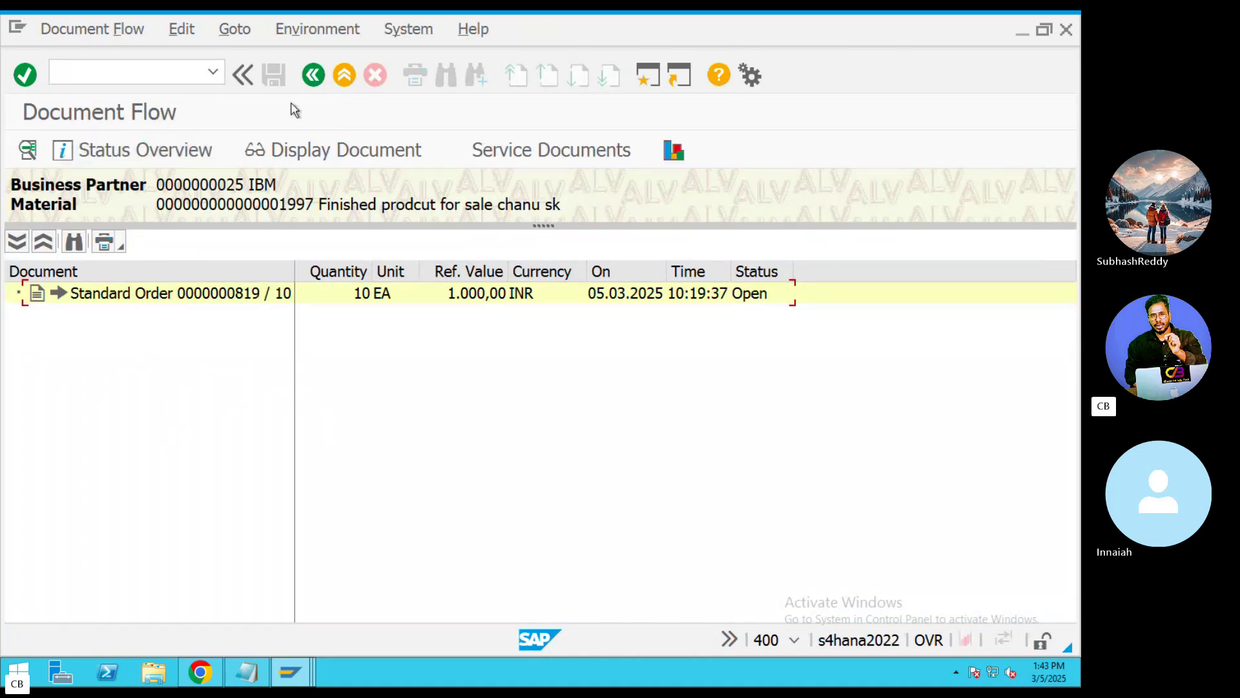
{"action": "left_click", "coordinate": [313, 74]}
{"action": "scroll", "coordinate": [259, 226], "scroll_direction": "up", "scroll_amount": 3}
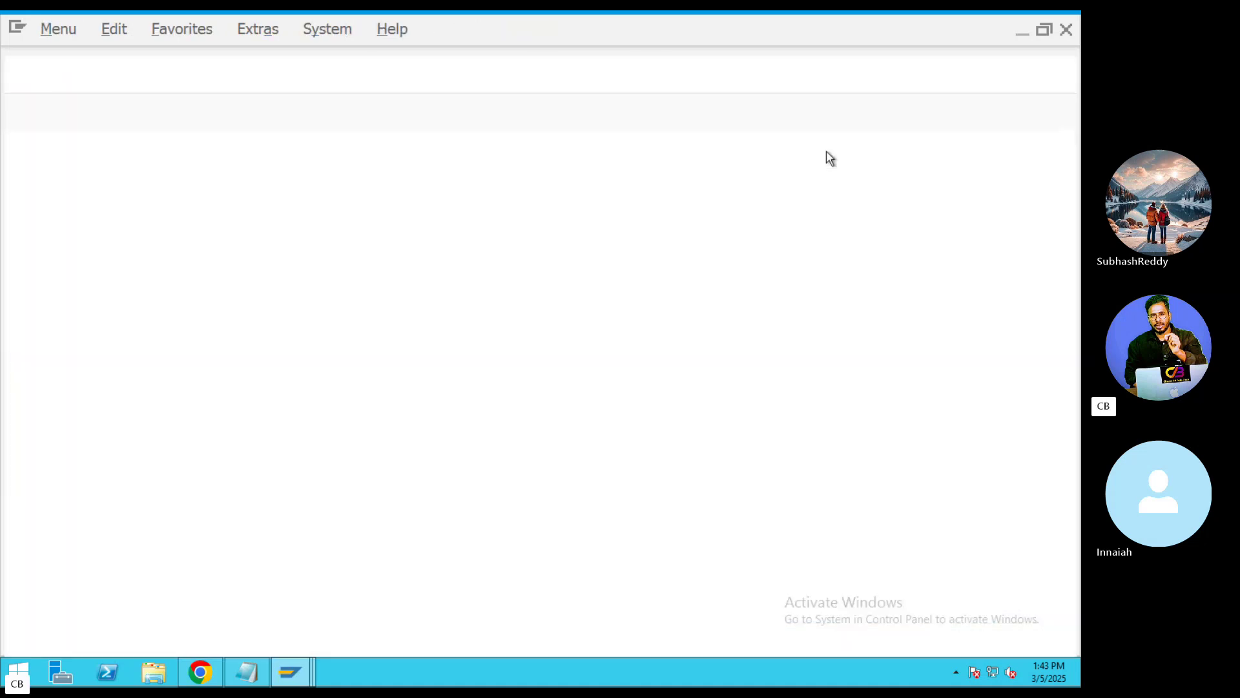
Start an outbound delivery in VL01N for the same sales order with shipping point ZPVT
{"action": "type", "text": "VL01n"}
{"action": "key", "text": "Return"}
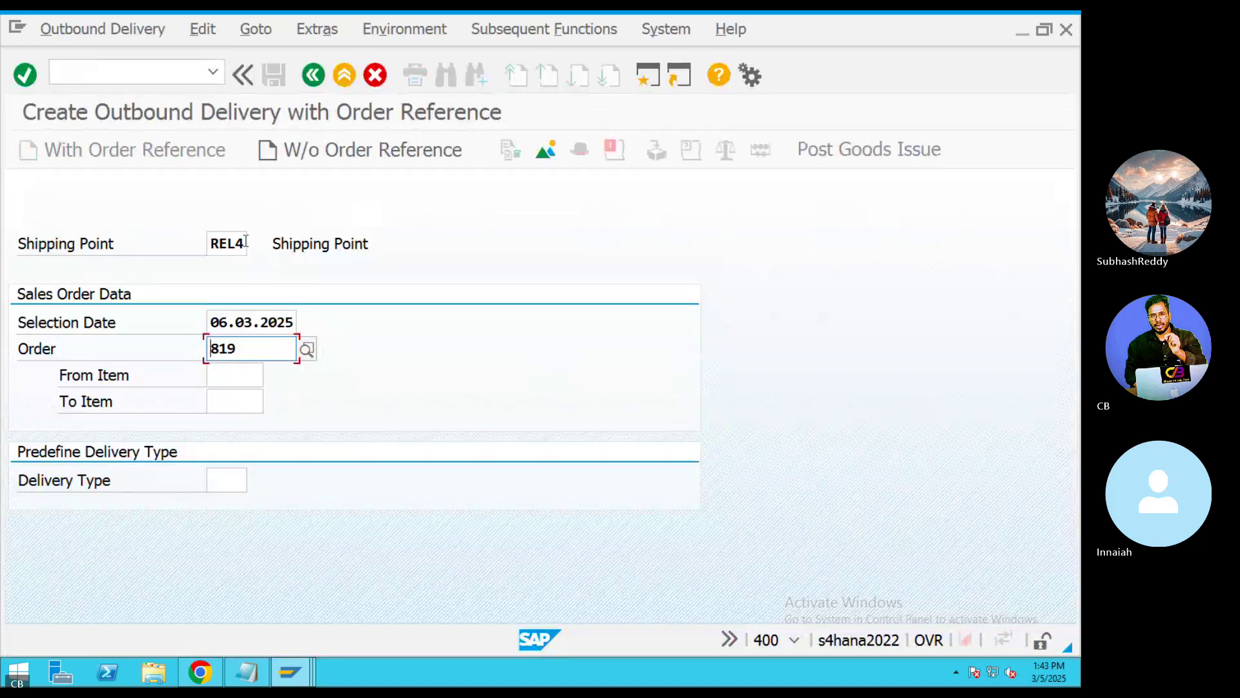
{"action": "left_click", "coordinate": [246, 242]}
{"action": "key", "text": "BackSpace"}
{"action": "key", "text": "BackSpace"}
{"action": "key", "text": "BackSpace"}
{"action": "key", "text": "BackSpace"}
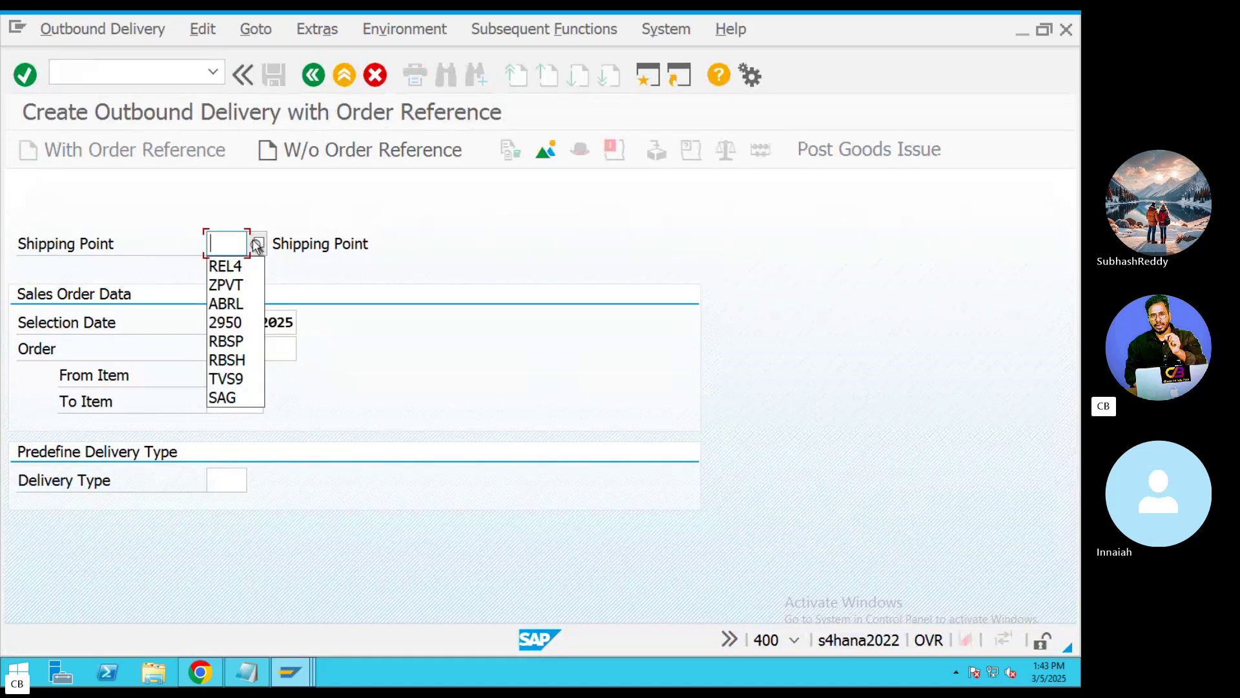
{"action": "type", "text": "ZPVT"}
{"action": "key", "text": "Return"}
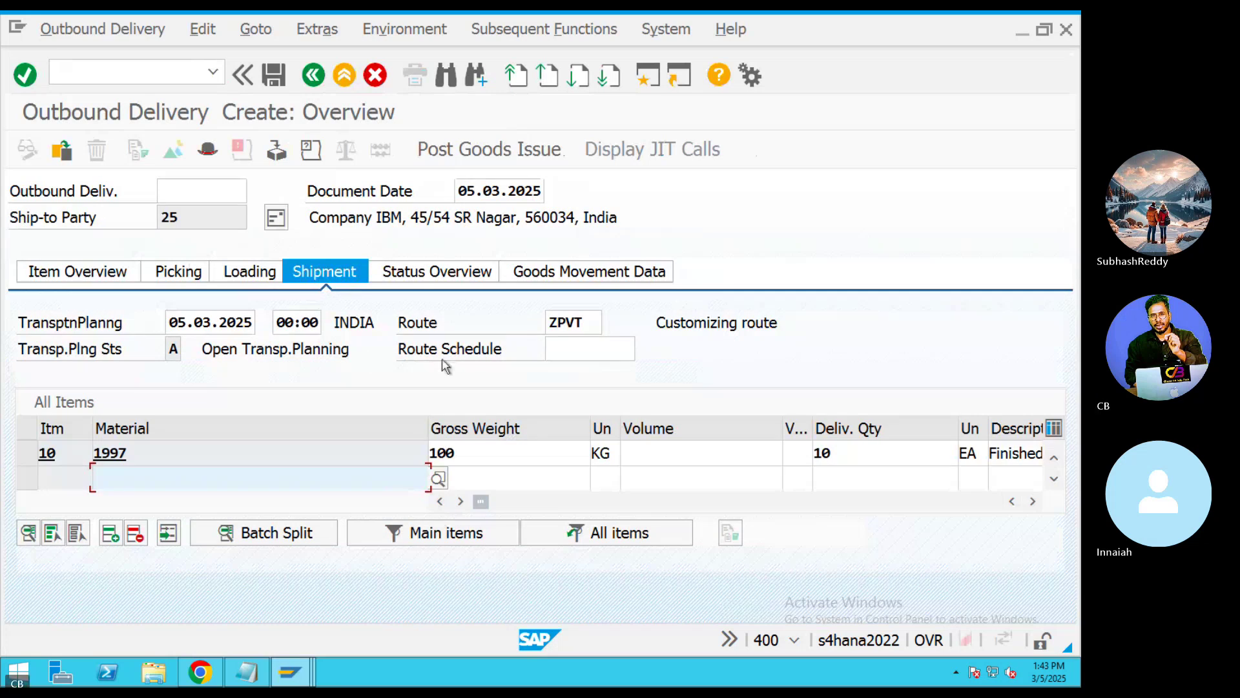
Check the loading and shipment details of delivery item 10, and return to the delivery overview
{"action": "left_click", "coordinate": [104, 454]}
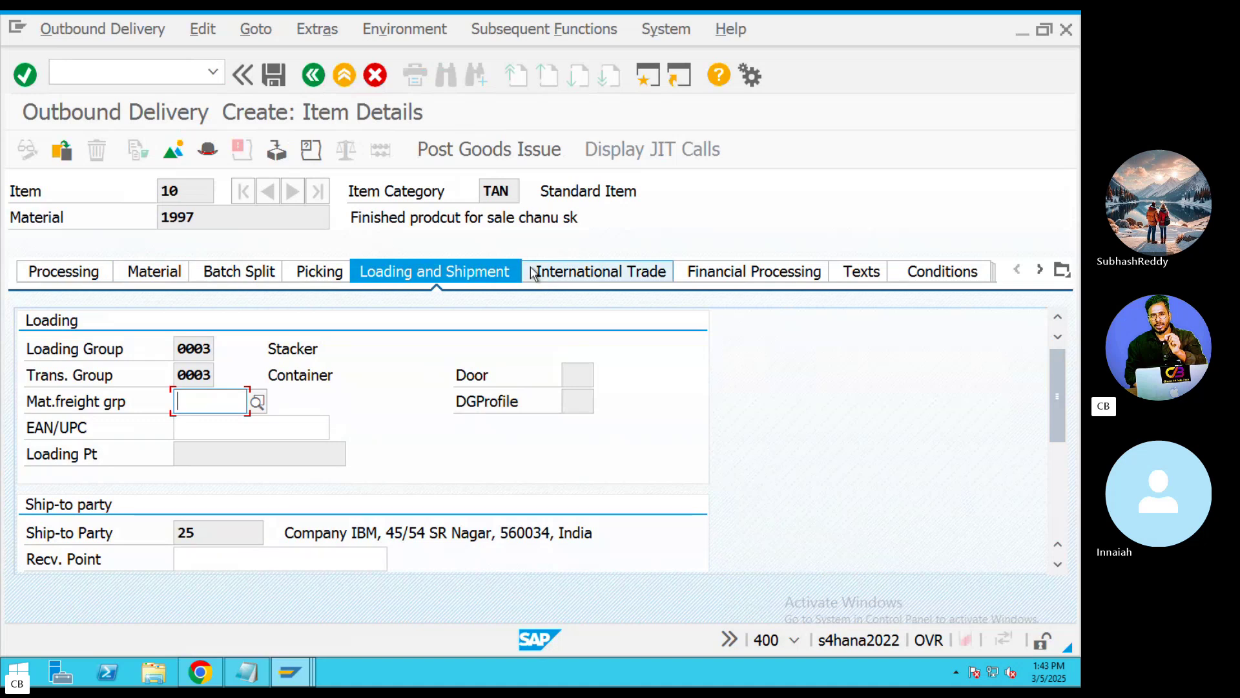
{"action": "scroll", "coordinate": [341, 392], "scroll_direction": "down", "scroll_amount": 3}
{"action": "scroll", "coordinate": [341, 392], "scroll_direction": "up", "scroll_amount": 5}
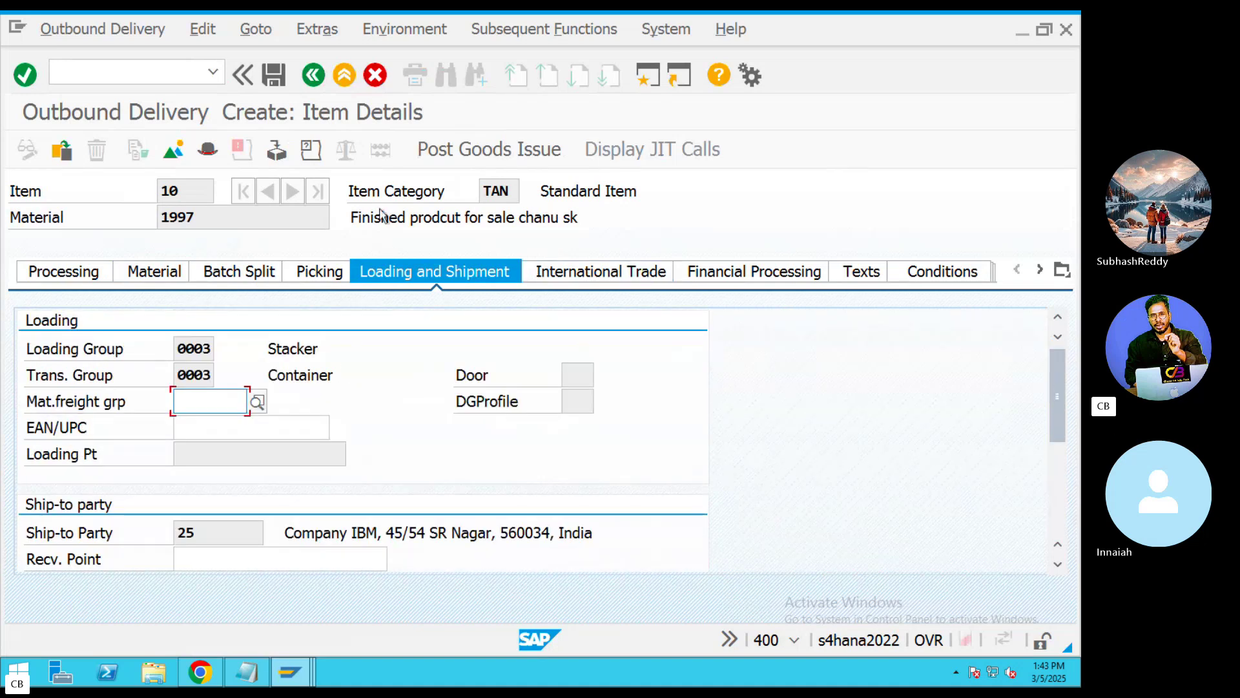
{"action": "left_click", "coordinate": [313, 75]}
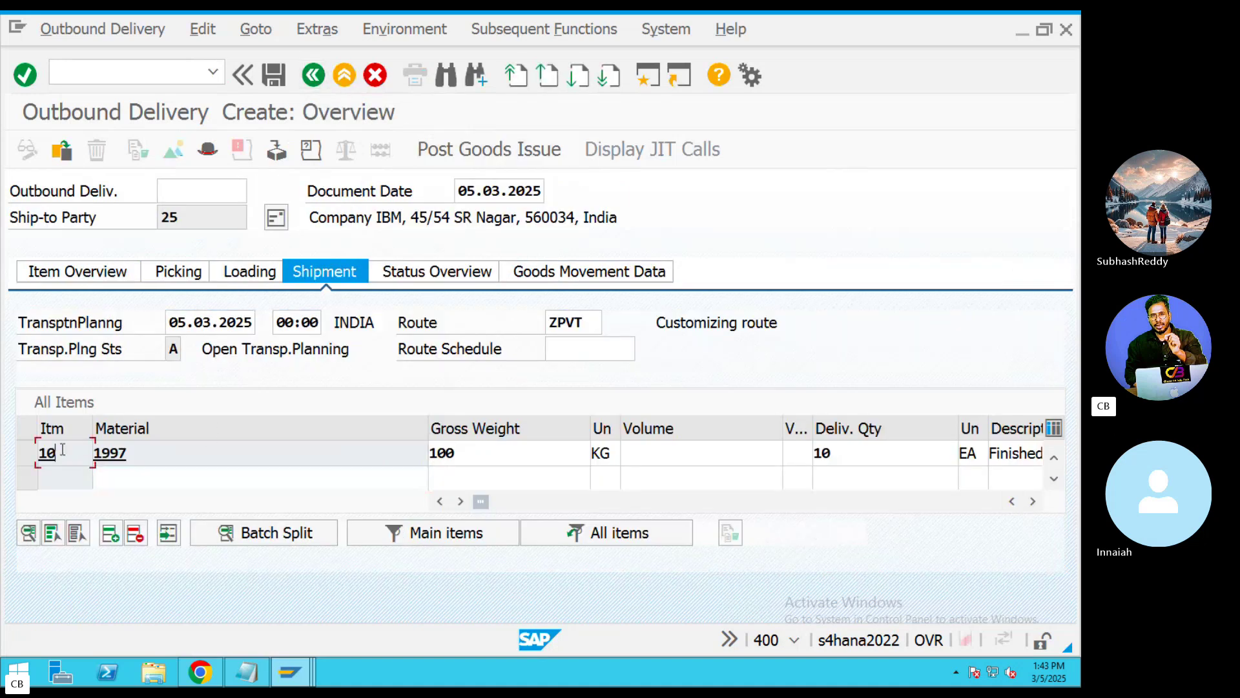
{"action": "double_click", "coordinate": [49, 453]}
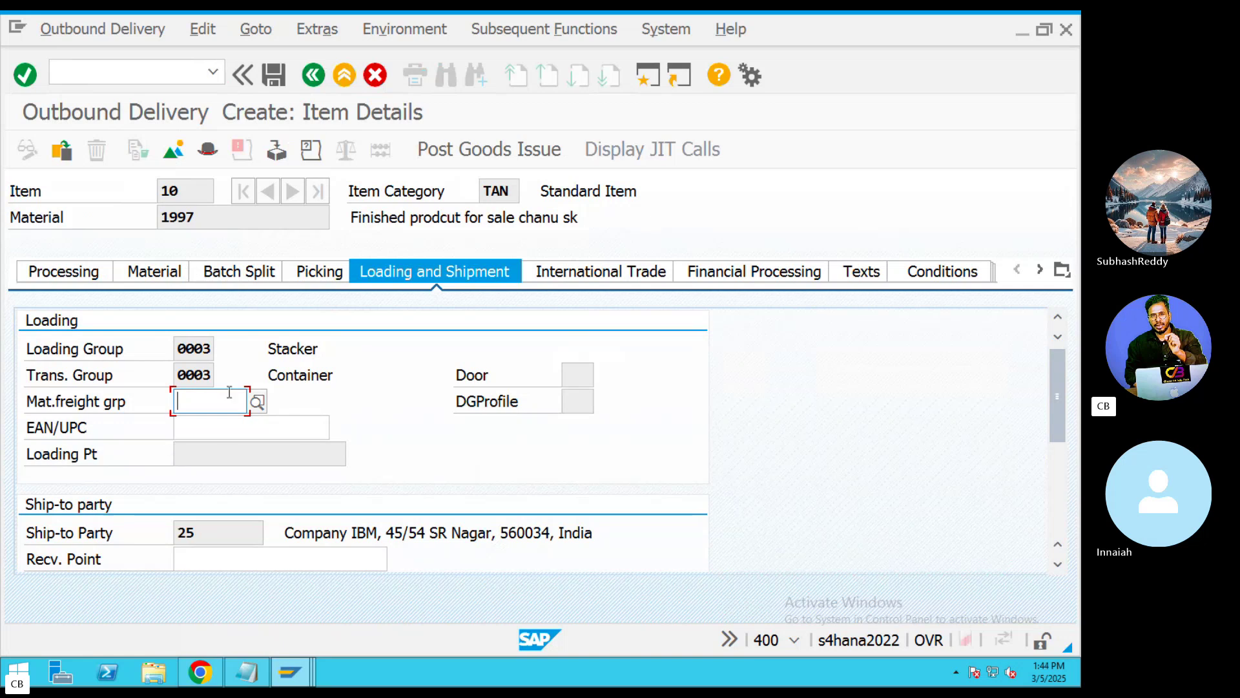
{"action": "left_click", "coordinate": [313, 75]}
Examine the shipping point and route in the shipment details of the delivery header
{"action": "left_click", "coordinate": [258, 30]}
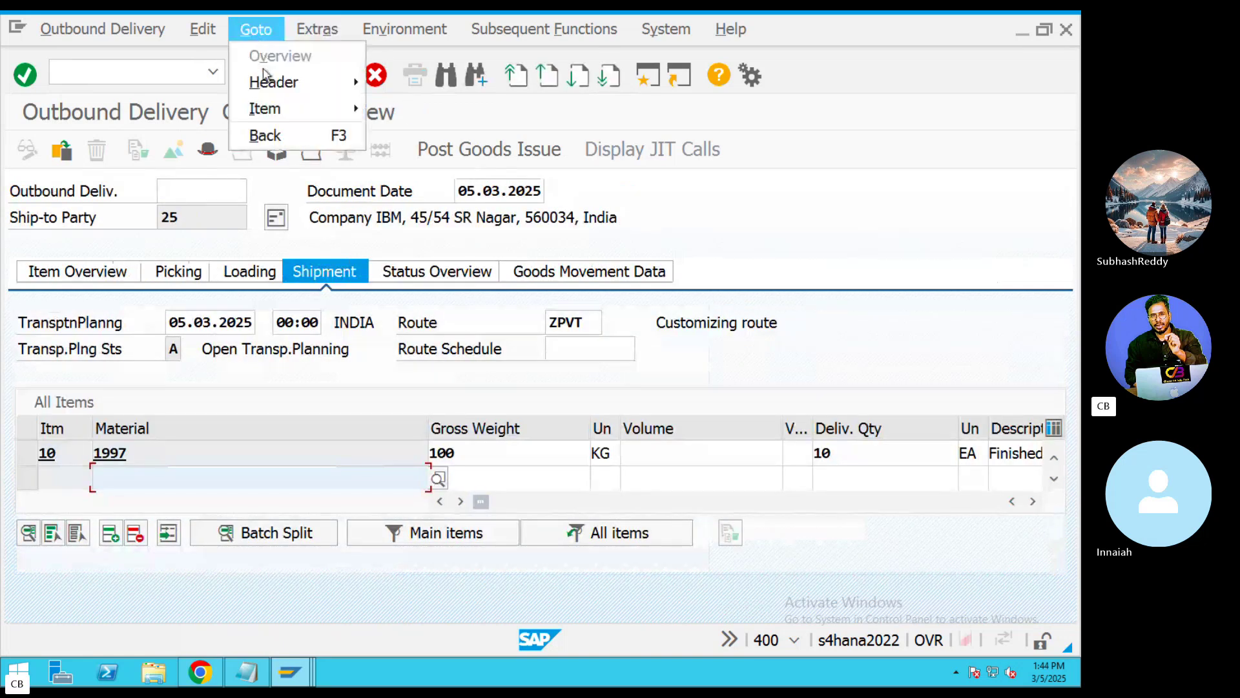
{"action": "mouse_move", "coordinate": [270, 91]}
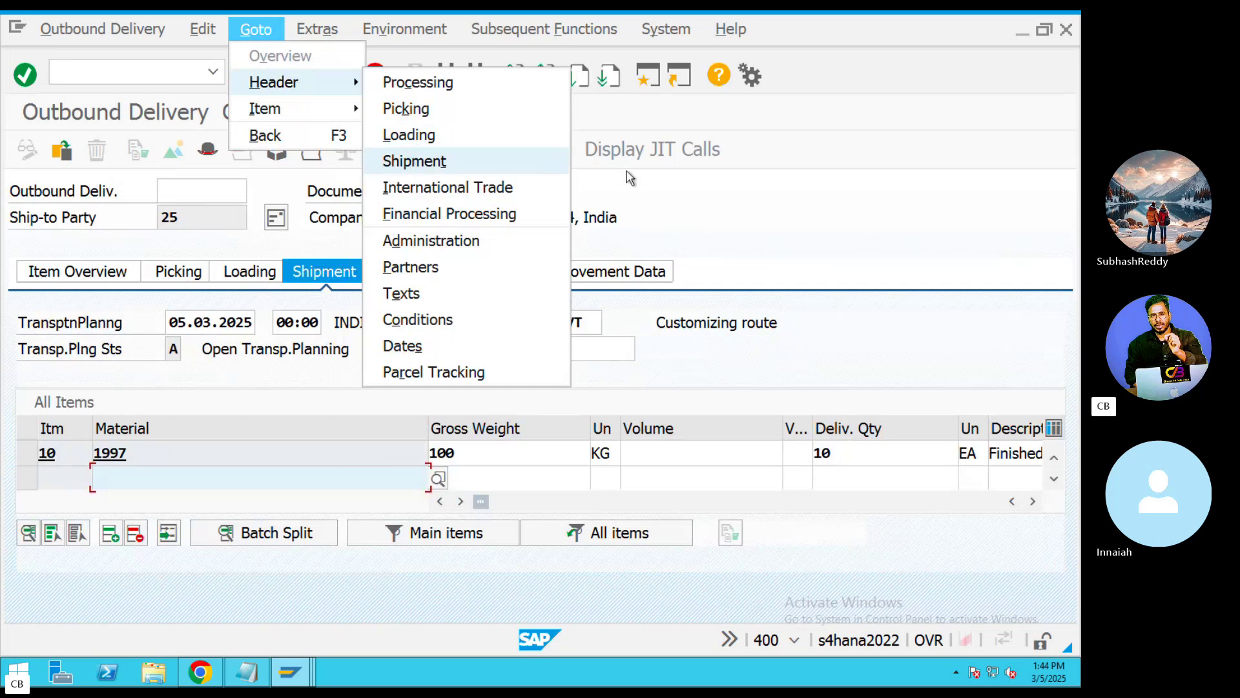
{"action": "left_click", "coordinate": [414, 161]}
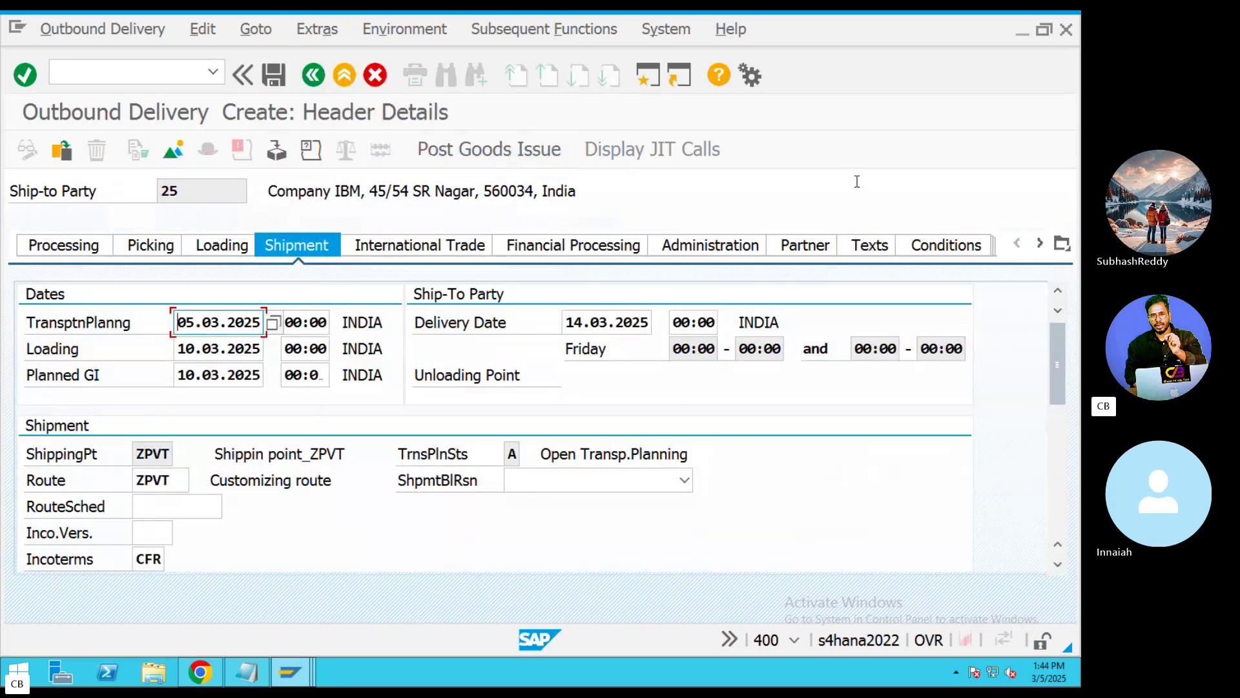
{"action": "left_click", "coordinate": [177, 480]}
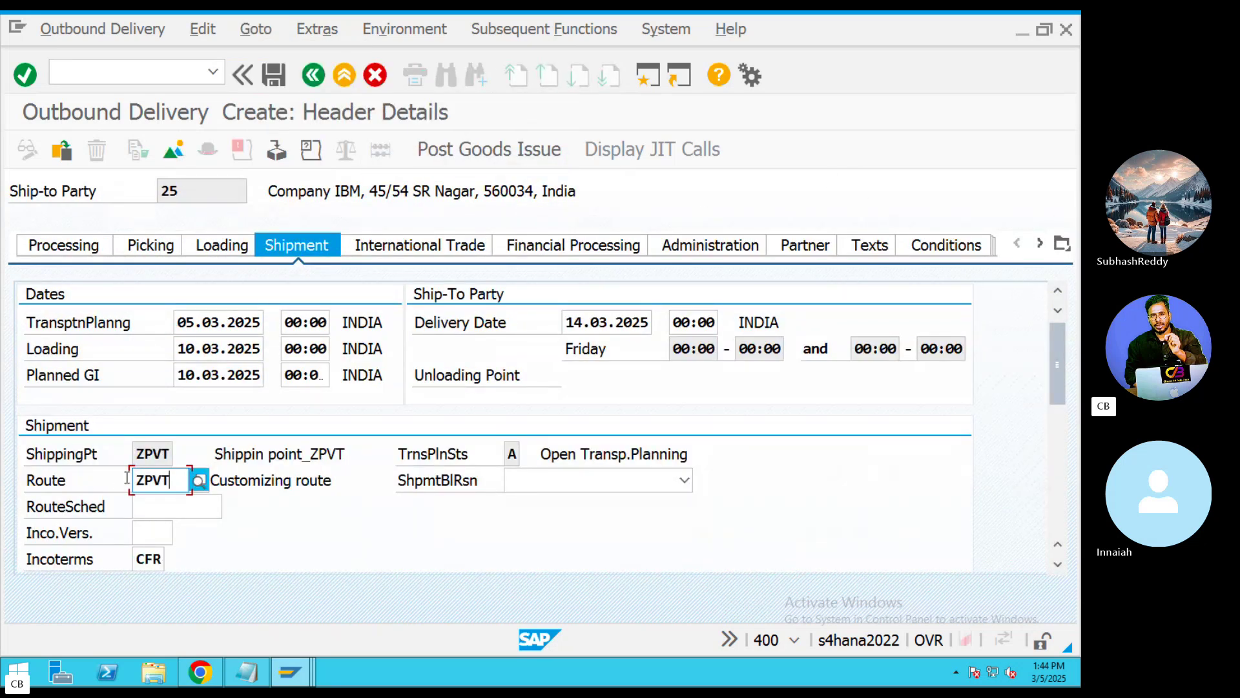
{"action": "left_click_drag", "start_coordinate": [127, 477], "coordinate": [164, 480]}
{"action": "left_click_drag", "start_coordinate": [108, 476], "coordinate": [57, 481]}
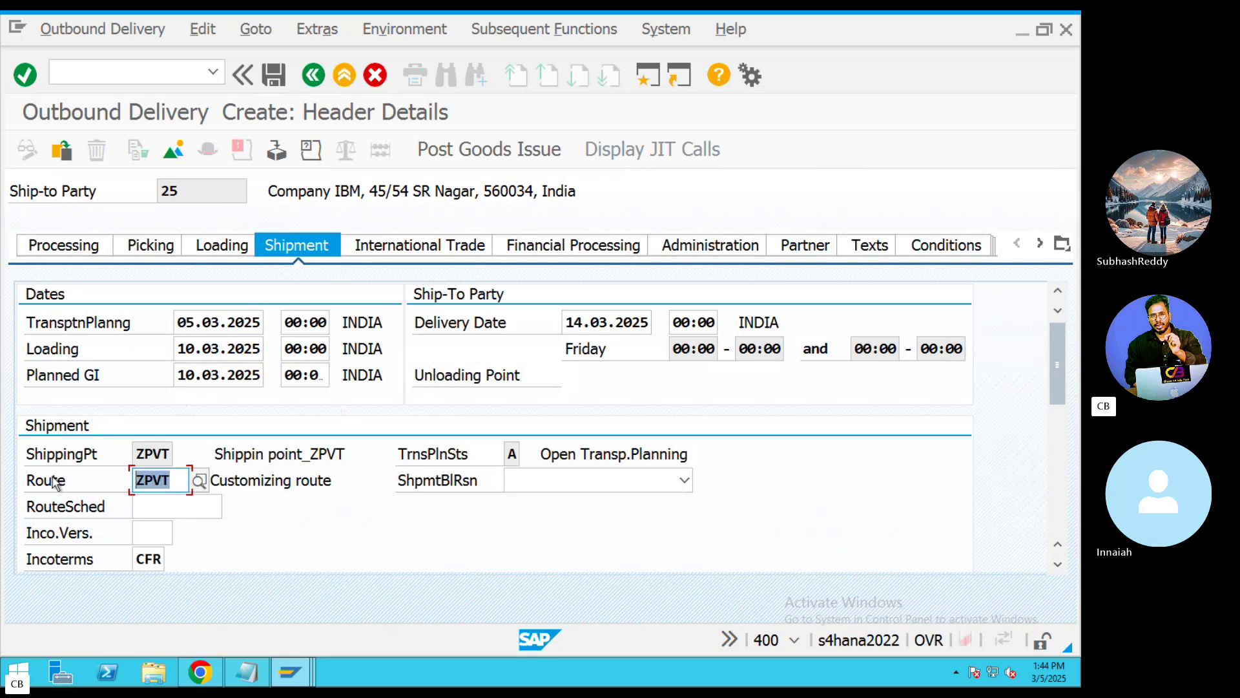
{"action": "double_click", "coordinate": [164, 452]}
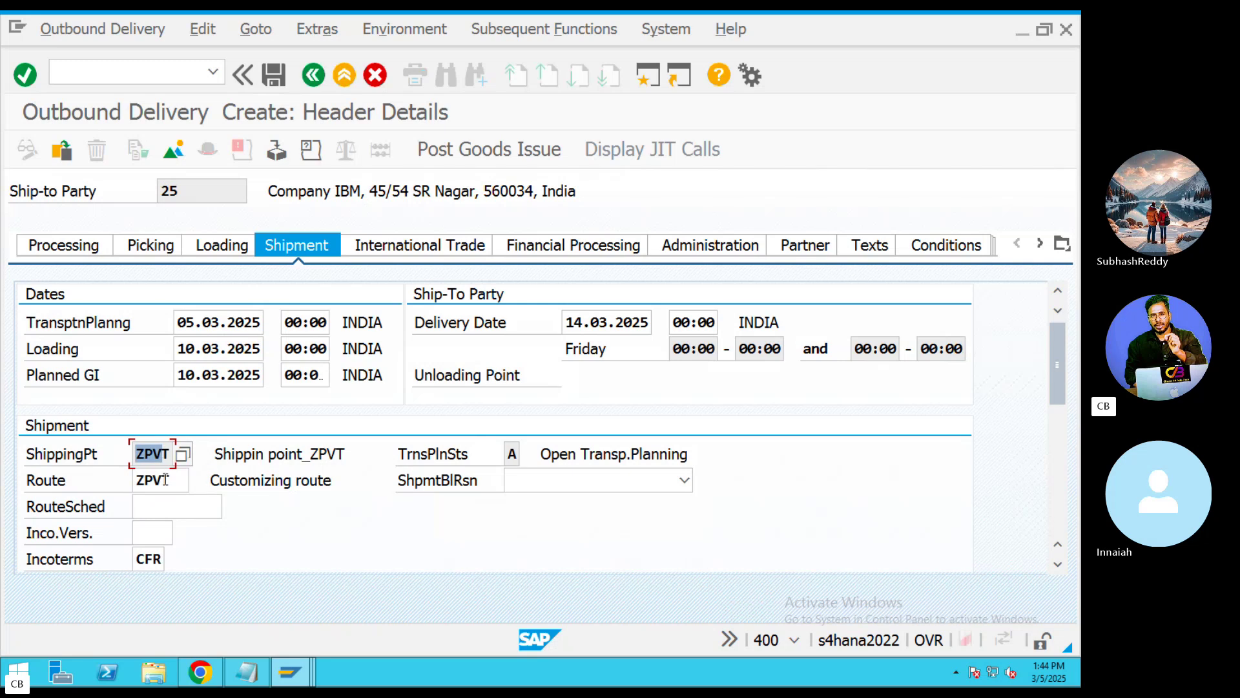
{"action": "double_click", "coordinate": [139, 479]}
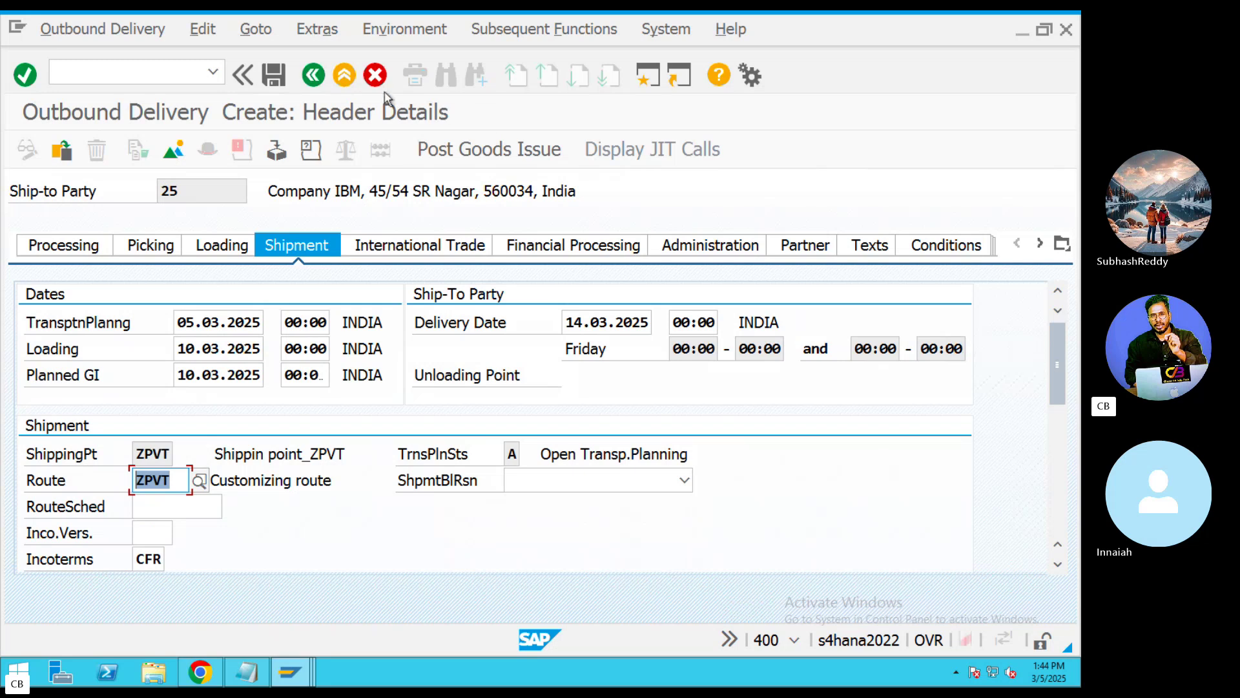
Exit the outbound delivery without saving it, and switch to the Skype call window
{"action": "left_click", "coordinate": [342, 77]}
{"action": "left_click", "coordinate": [411, 448]}
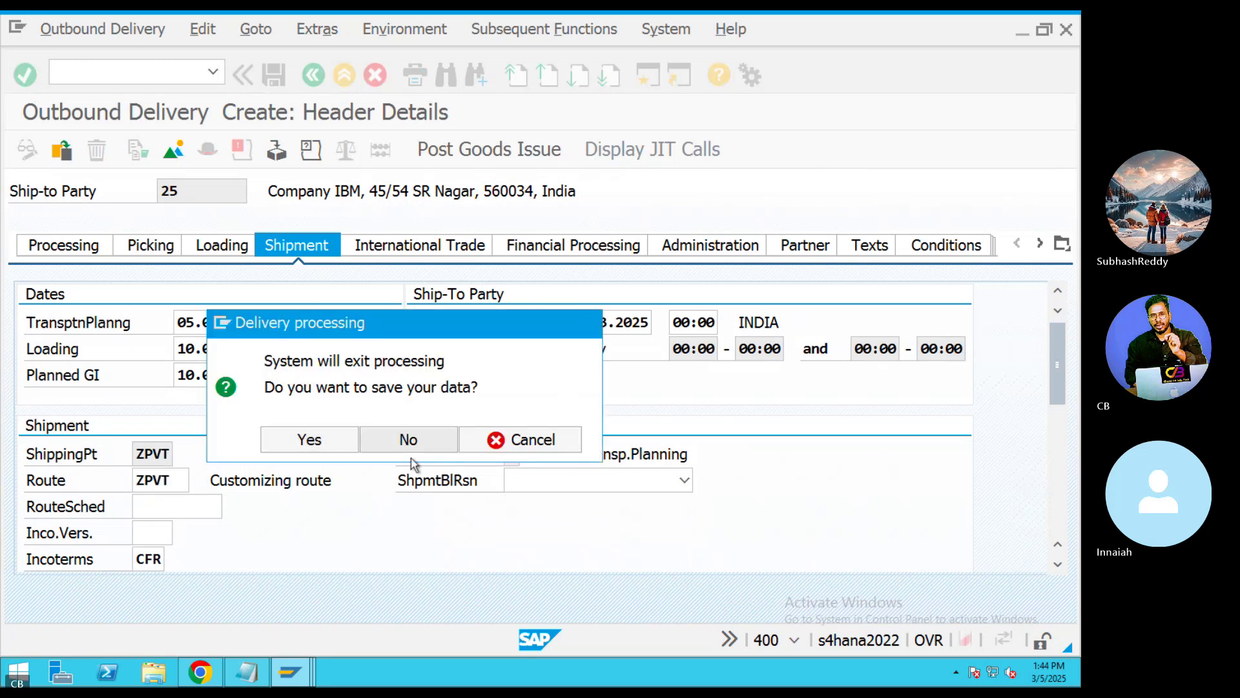
{"action": "key", "text": "ctrl+Left"}
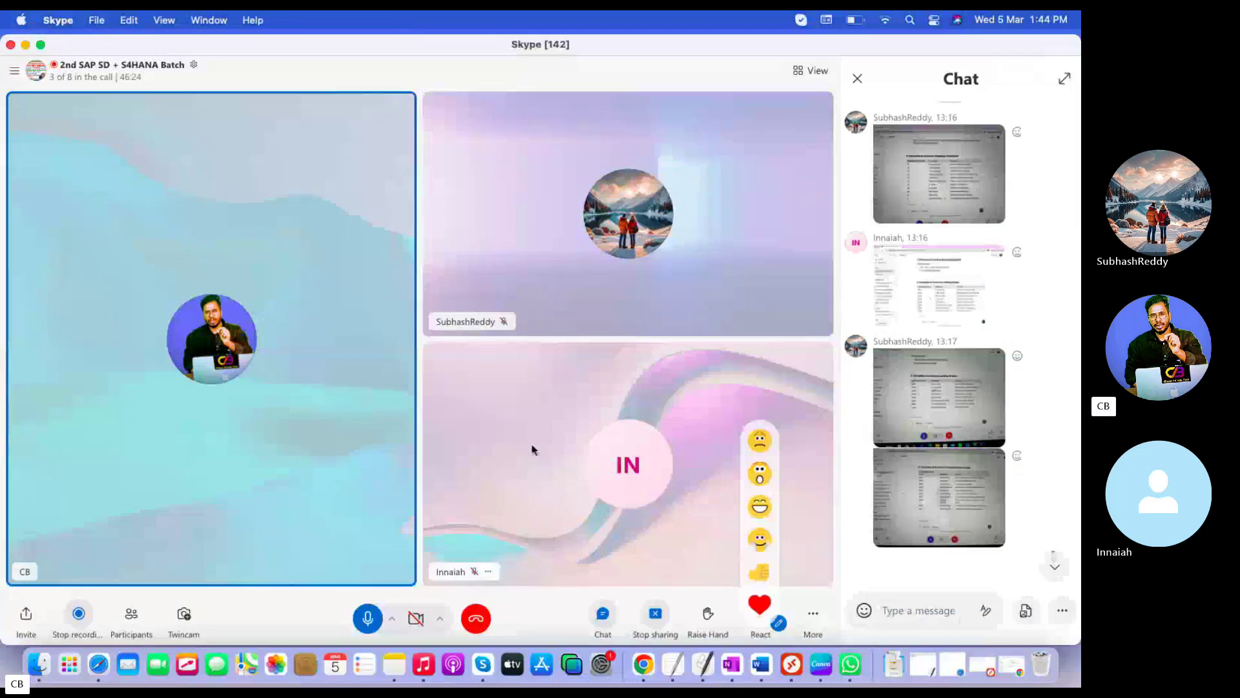